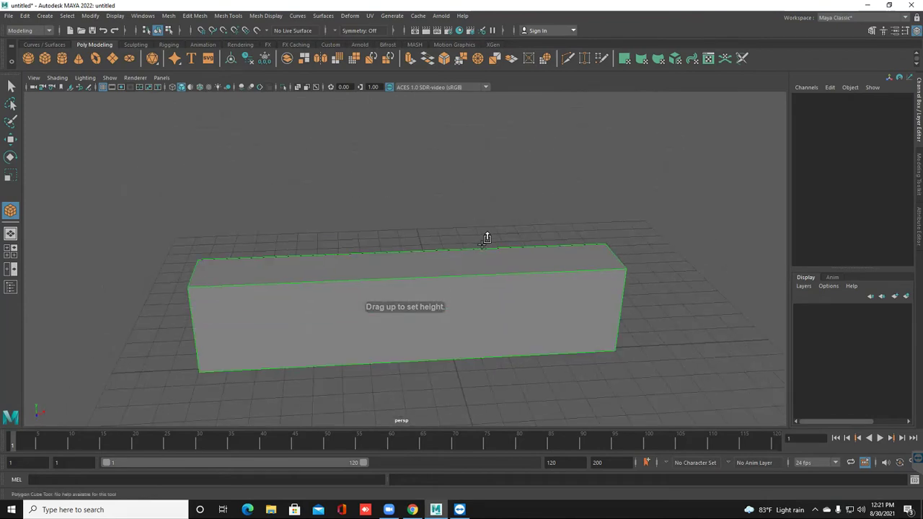
# - Finish the box about 15 × 5.1 × 2.2 and scale it to about 1.28 in X and 0.45 in Z
pyautogui.press('q')
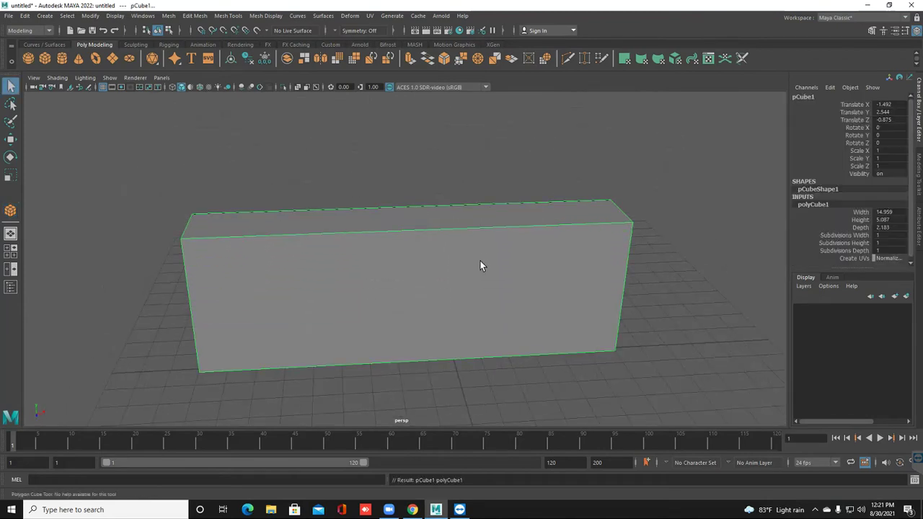
pyautogui.scroll(-4, 478, 267)
pyautogui.press('r')
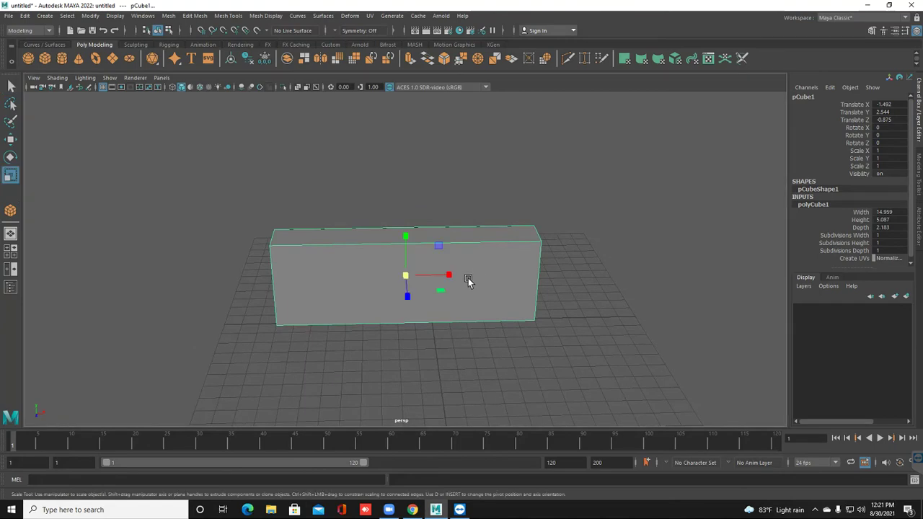
pyautogui.moveTo(455, 275)
pyautogui.mouseDown()
pyautogui.moveTo(457, 286)
pyautogui.moveTo(527, 289)
pyautogui.moveTo(498, 292)
pyautogui.moveTo(448, 272)
pyautogui.mouseUp()
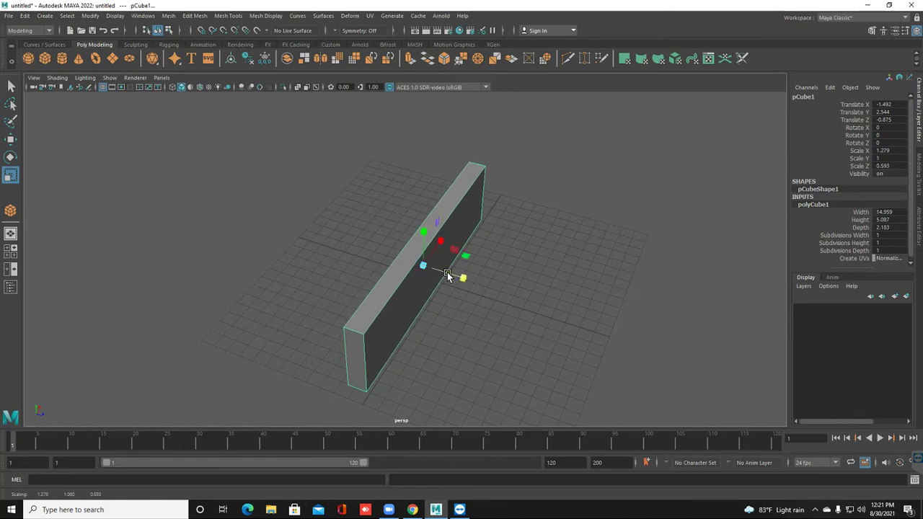
pyautogui.scroll(3, 450, 253)
pyautogui.keyDown('alt'); pyautogui.moveTo(416, 326); pyautogui.dragTo(423, 266, button='middle'); pyautogui.keyUp('alt')
pyautogui.keyDown('alt'); pyautogui.moveTo(423, 262); pyautogui.dragTo(476, 244); pyautogui.keyUp('alt')
pyautogui.keyDown('alt'); pyautogui.moveTo(477, 280); pyautogui.dragTo(397, 281); pyautogui.keyUp('alt')
pyautogui.moveTo(393, 320)
pyautogui.keyDown('alt'); pyautogui.mouseDown()
pyautogui.moveTo(385, 289)
pyautogui.moveTo(303, 294)
pyautogui.moveTo(393, 303)
pyautogui.mouseUp(); pyautogui.keyUp('alt')
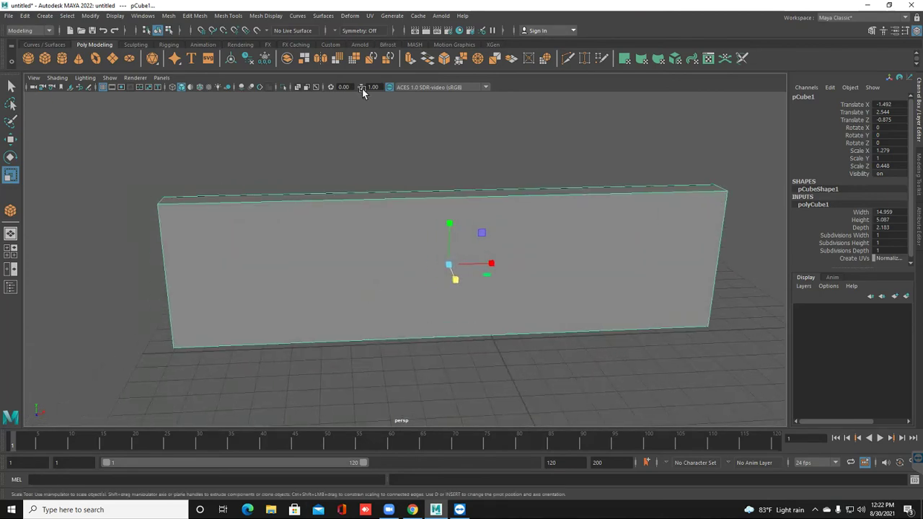
# - Insert two vertical edge loops splitting the box into roughly equal thirds and one horizontal edge loop at mid-height
pyautogui.click(228, 15)
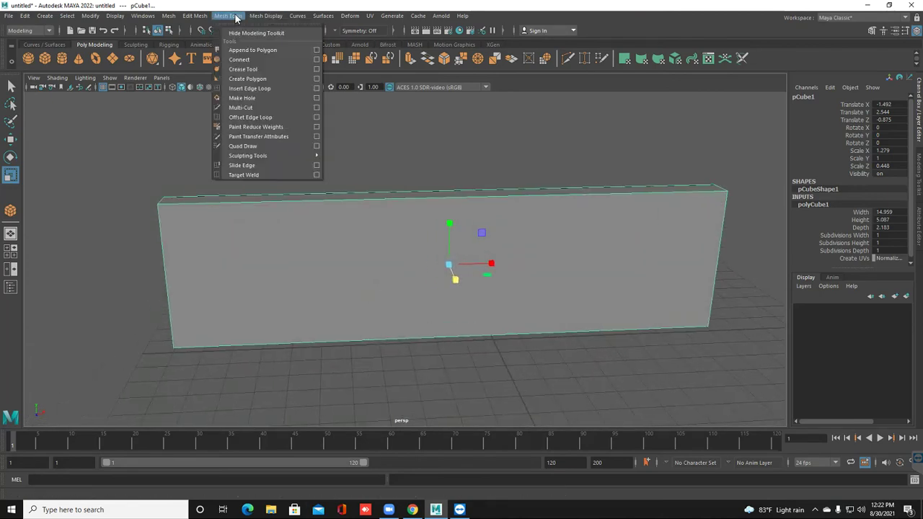
pyautogui.click(249, 88)
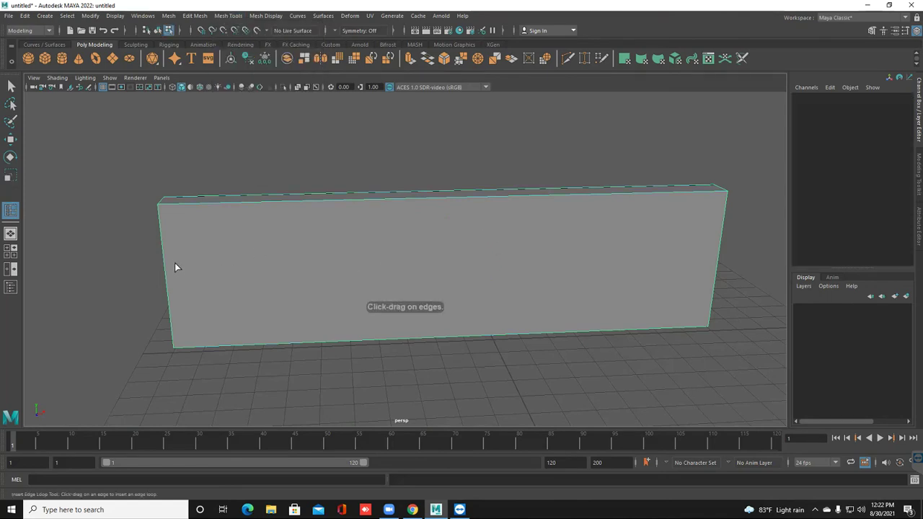
pyautogui.click(251, 203)
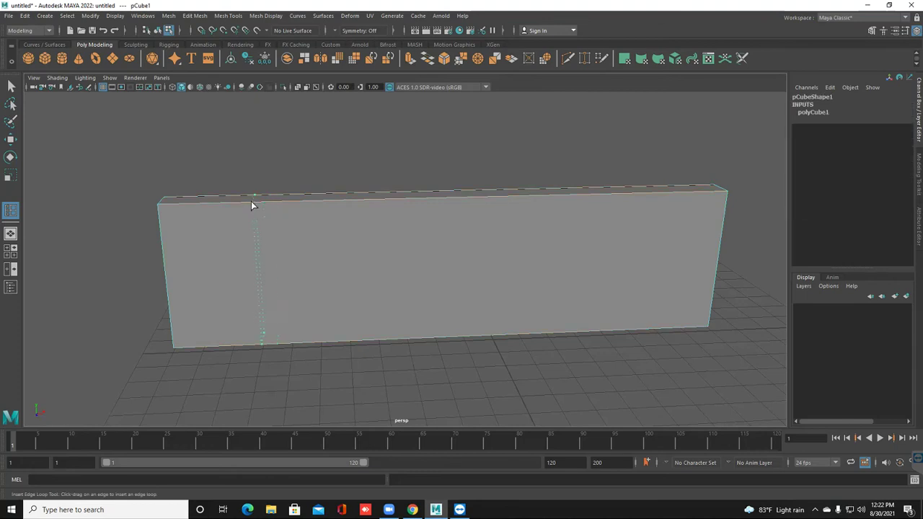
pyautogui.moveTo(430, 203); pyautogui.dragTo(455, 203)
pyautogui.moveTo(371, 204); pyautogui.dragTo(370, 203)
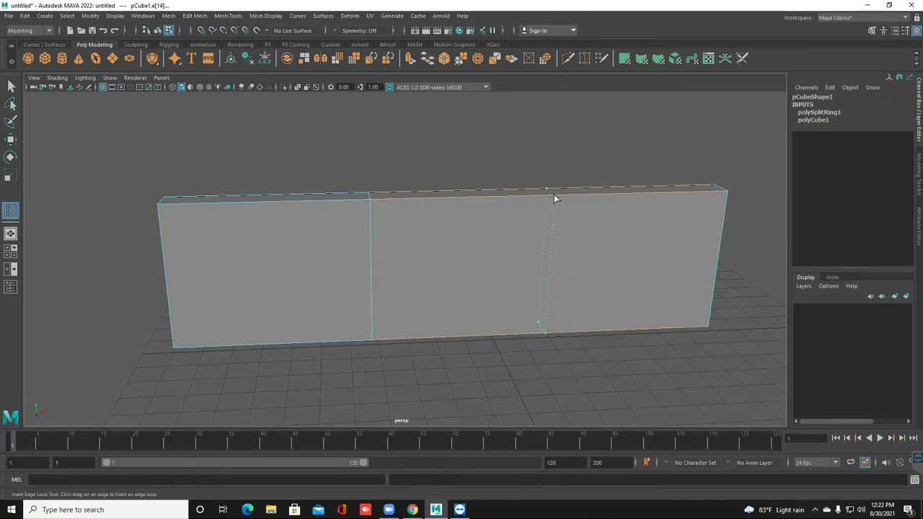
pyautogui.moveTo(554, 197); pyautogui.dragTo(553, 198)
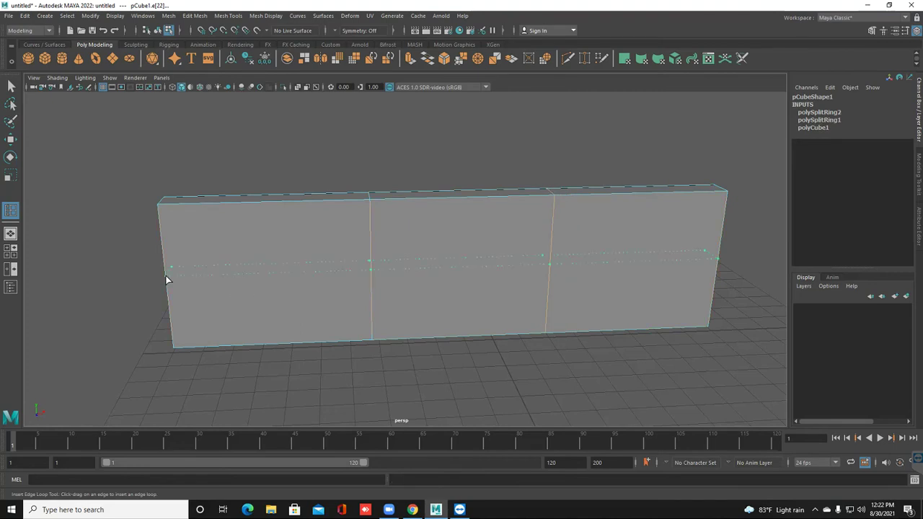
pyautogui.moveTo(166, 276); pyautogui.dragTo(166, 277)
pyautogui.moveTo(302, 303)
pyautogui.keyDown('alt'); pyautogui.mouseDown()
pyautogui.moveTo(293, 304)
pyautogui.moveTo(298, 297)
pyautogui.mouseUp(); pyautogui.keyUp('alt')
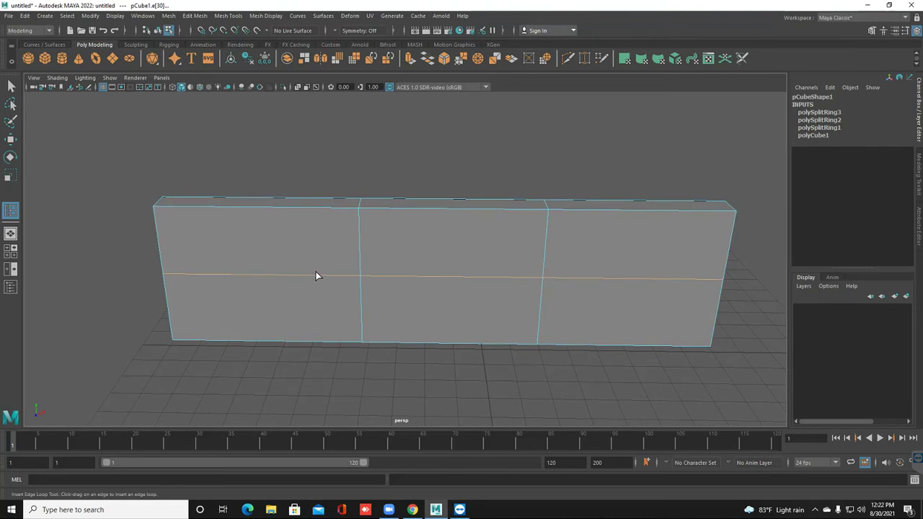
pyautogui.press('r')
pyautogui.keyDown('alt'); pyautogui.moveTo(412, 286); pyautogui.dragTo(209, 283); pyautogui.keyUp('alt')
pyautogui.hotkey('ctrl', 'z')
pyautogui.keyDown('alt'); pyautogui.moveTo(322, 295); pyautogui.dragTo(420, 304); pyautogui.keyUp('alt')
pyautogui.click(506, 295)
pyautogui.click(292, 240)
pyautogui.scroll(-2, 361, 282)
pyautogui.moveTo(360, 281)
pyautogui.keyDown('alt'); pyautogui.mouseDown()
pyautogui.moveTo(417, 301)
pyautogui.moveTo(368, 268)
pyautogui.mouseUp(); pyautogui.keyUp('alt')
pyautogui.scroll(2, 307, 234)
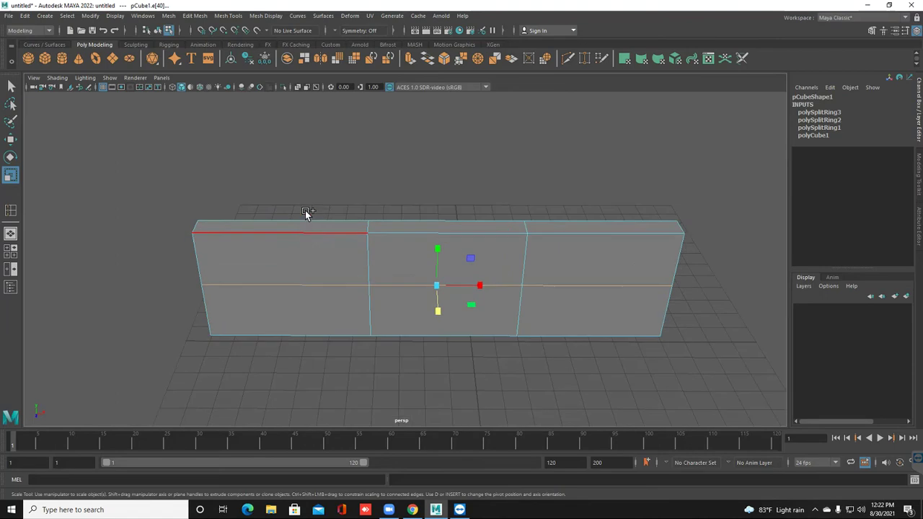
pyautogui.click(407, 224)
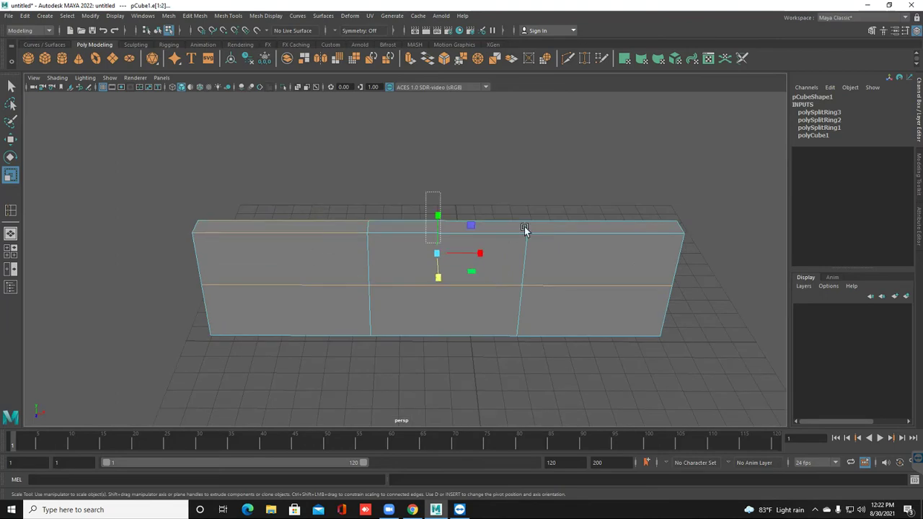
pyautogui.keyDown('alt'); pyautogui.moveTo(455, 283); pyautogui.dragTo(305, 264); pyautogui.keyUp('alt')
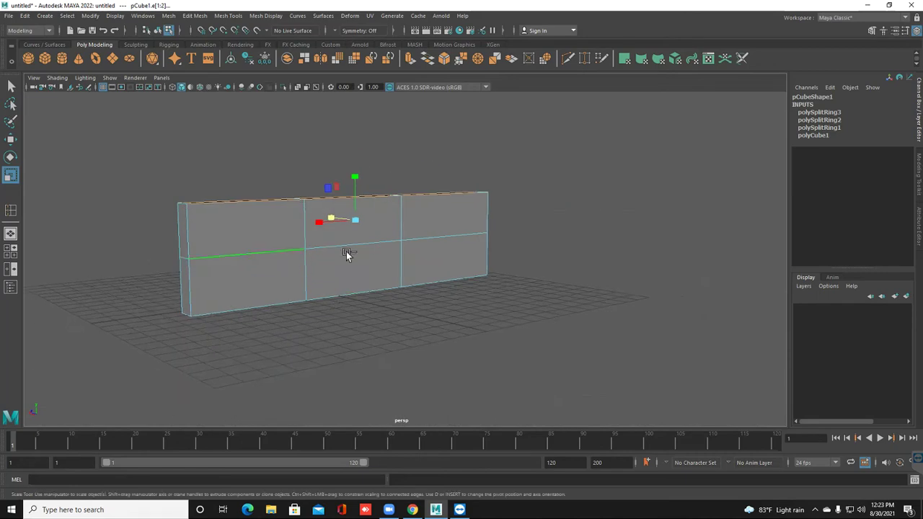
pyautogui.keyDown('alt'); pyautogui.moveTo(366, 261); pyautogui.dragTo(316, 249); pyautogui.keyUp('alt')
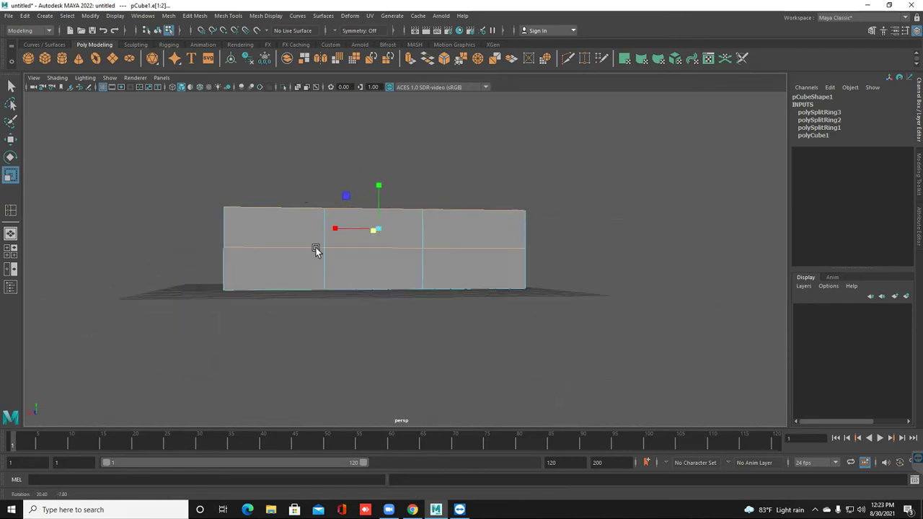
# - Select the upper and middle rows of vertices and scale them much wider in Z, keeping the bottom narrow like a hull
pyautogui.moveTo(303, 204); pyautogui.dragTo(253, 197, button='right')
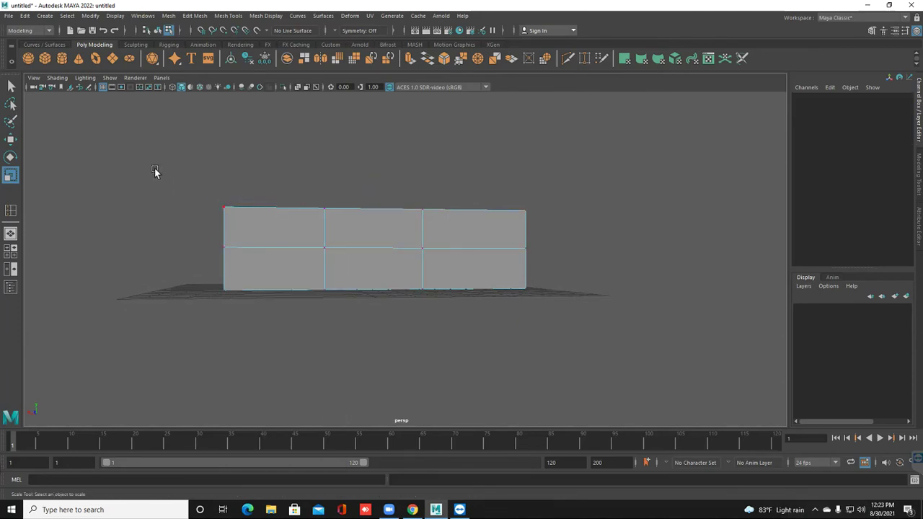
pyautogui.moveTo(150, 159); pyautogui.dragTo(597, 269)
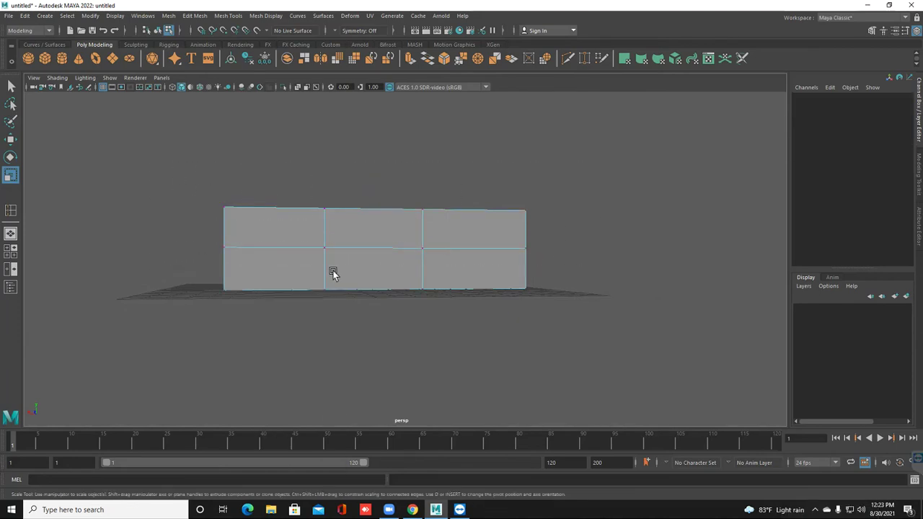
pyautogui.keyDown('alt'); pyautogui.moveTo(387, 300); pyautogui.dragTo(412, 297); pyautogui.keyUp('alt')
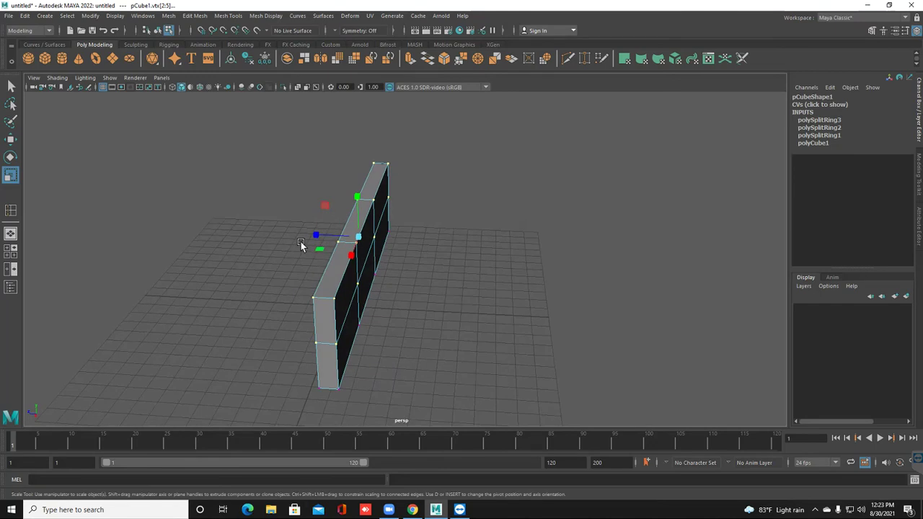
pyautogui.moveTo(323, 239); pyautogui.dragTo(100, 225)
pyautogui.keyDown('alt'); pyautogui.moveTo(177, 268); pyautogui.dragTo(274, 274); pyautogui.keyUp('alt')
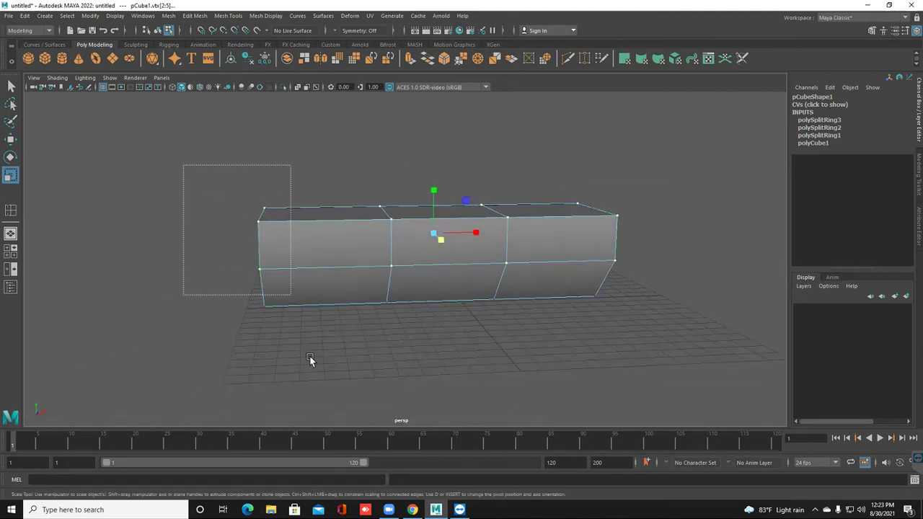
# - Taper both ends of the hull by scaling the left and right end vertices narrower in Z
pyautogui.keyDown('alt'); pyautogui.moveTo(315, 346); pyautogui.dragTo(367, 359); pyautogui.keyUp('alt')
pyautogui.moveTo(377, 321); pyautogui.dragTo(337, 314)
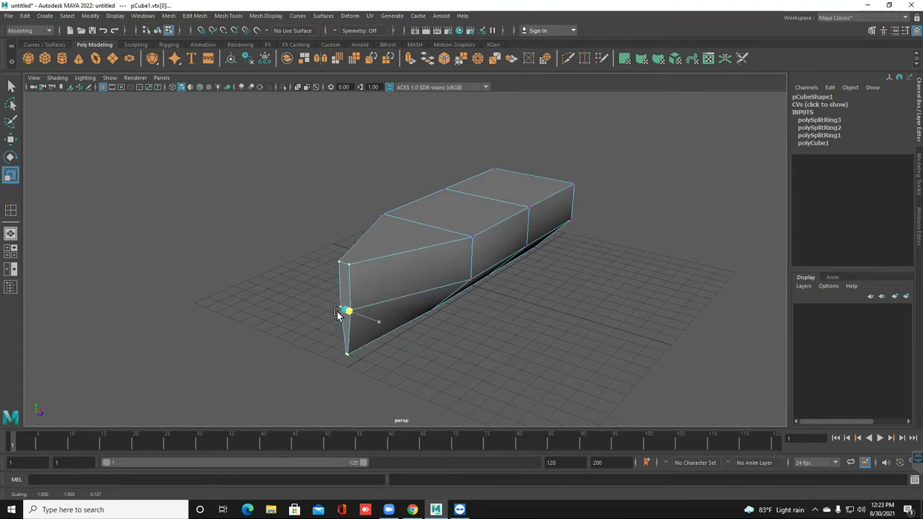
pyautogui.keyDown('alt'); pyautogui.moveTo(439, 332); pyautogui.dragTo(360, 315); pyautogui.keyUp('alt')
pyautogui.moveTo(647, 337); pyautogui.dragTo(567, 324)
pyautogui.moveTo(445, 336)
pyautogui.keyDown('alt'); pyautogui.mouseDown()
pyautogui.moveTo(437, 319)
pyautogui.moveTo(445, 333)
pyautogui.moveTo(489, 335)
pyautogui.moveTo(454, 326)
pyautogui.moveTo(471, 344)
pyautogui.moveTo(443, 332)
pyautogui.mouseUp(); pyautogui.keyUp('alt')
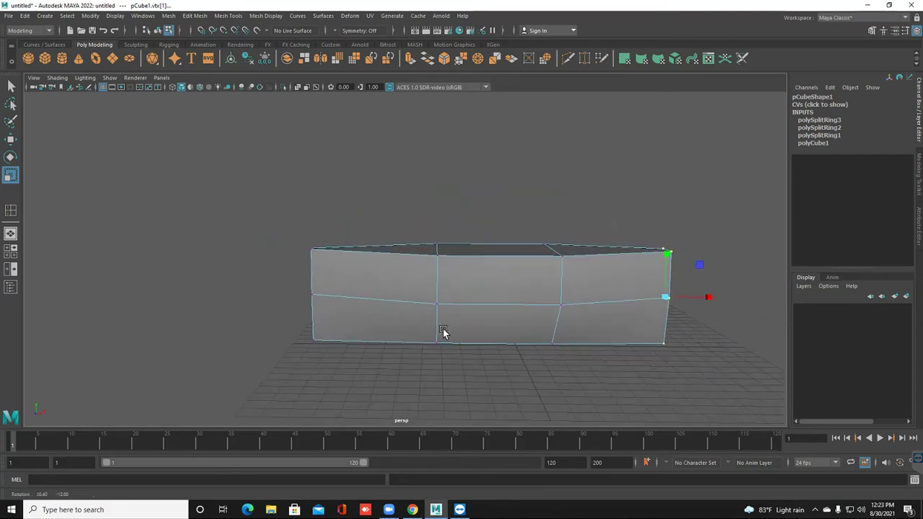
# - Narrow the right end's vertices further in Z in the side view to match the left end
pyautogui.press('space')
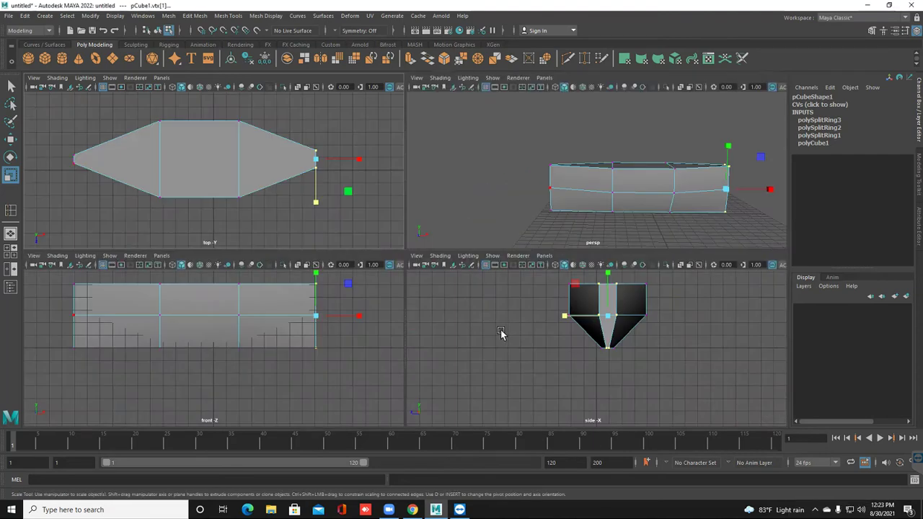
pyautogui.keyDown('alt'); pyautogui.moveTo(563, 341); pyautogui.dragTo(515, 382, button='middle'); pyautogui.keyUp('alt')
pyautogui.scroll(3, 514, 372)
pyautogui.moveTo(509, 341); pyautogui.dragTo(520, 341)
pyautogui.keyDown('alt'); pyautogui.moveTo(278, 361); pyautogui.dragTo(115, 350, button='middle'); pyautogui.keyUp('alt')
pyautogui.scroll(3, 639, 168)
pyautogui.press('space')
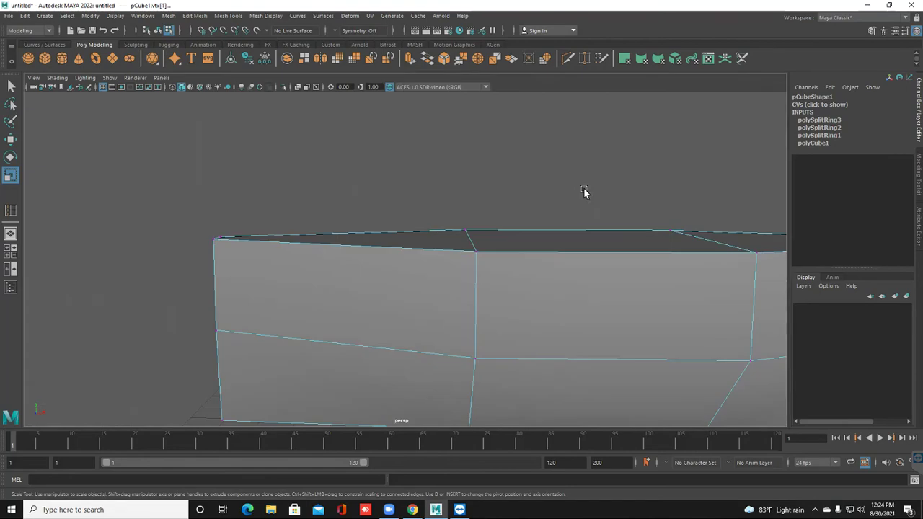
# - Select the two crosswise edges on top of the hull's middle section and move them slightly down in Y
pyautogui.scroll(-4, 581, 216)
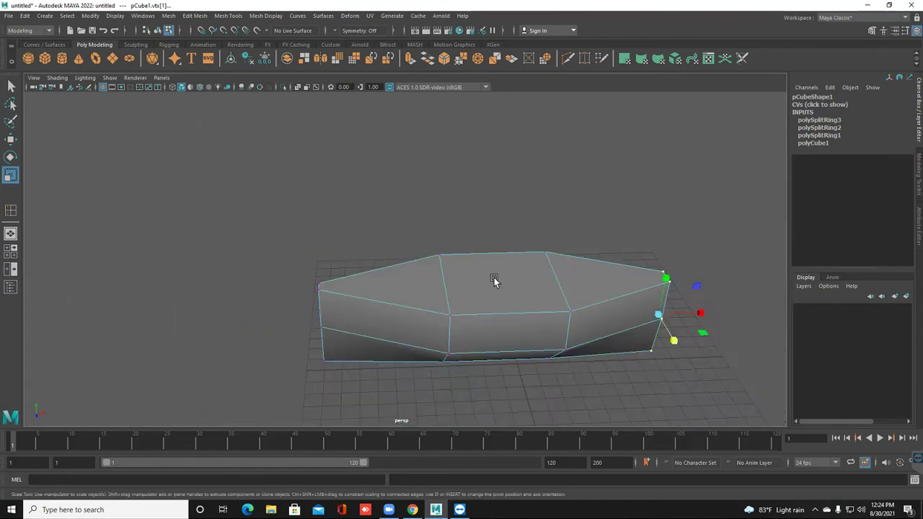
pyautogui.rightClick(493, 246)
pyautogui.click(493, 219)
pyautogui.click(441, 285)
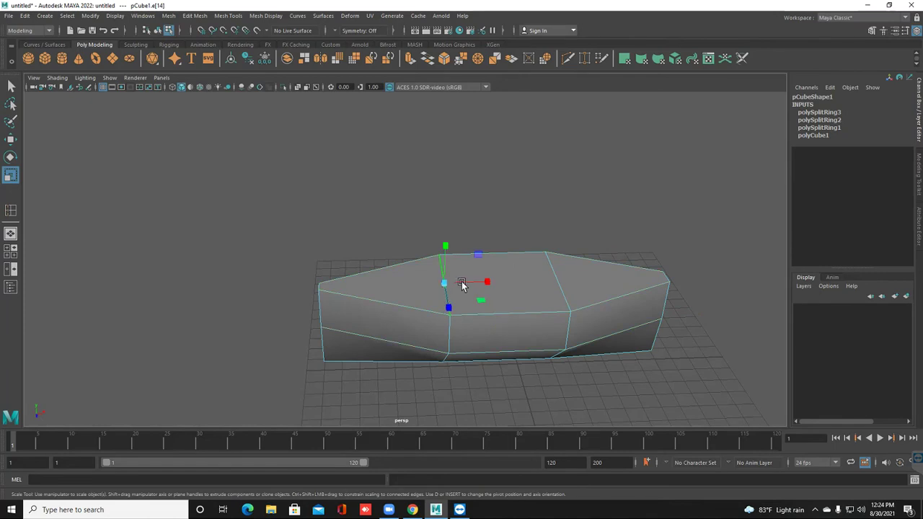
pyautogui.keyDown('shift'); pyautogui.click(557, 271); pyautogui.keyUp('shift')
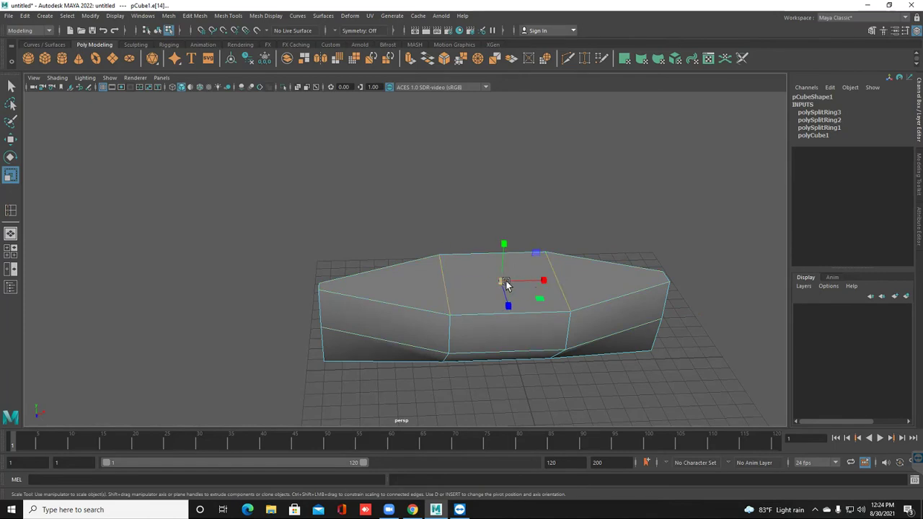
pyautogui.scroll(2, 502, 287)
pyautogui.keyDown('alt'); pyautogui.moveTo(504, 286); pyautogui.dragTo(532, 284); pyautogui.keyUp('alt')
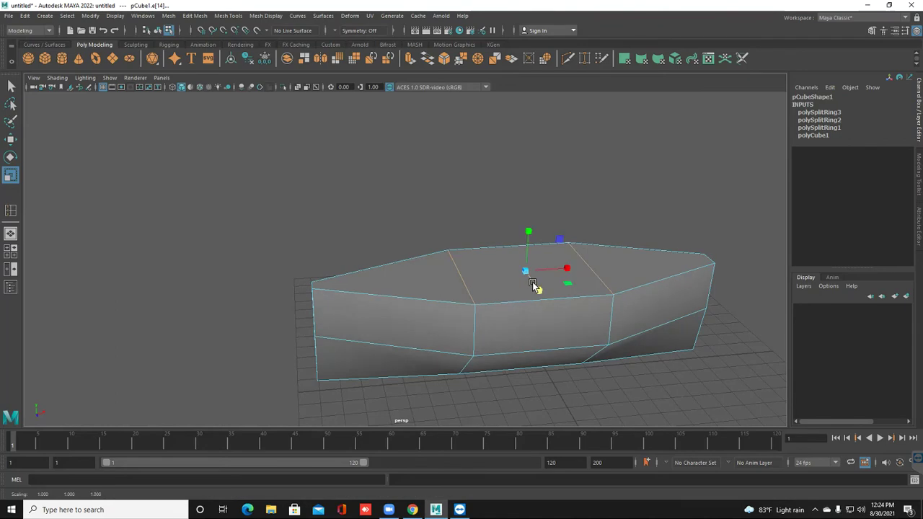
pyautogui.press('w')
pyautogui.moveTo(527, 233); pyautogui.dragTo(527, 242)
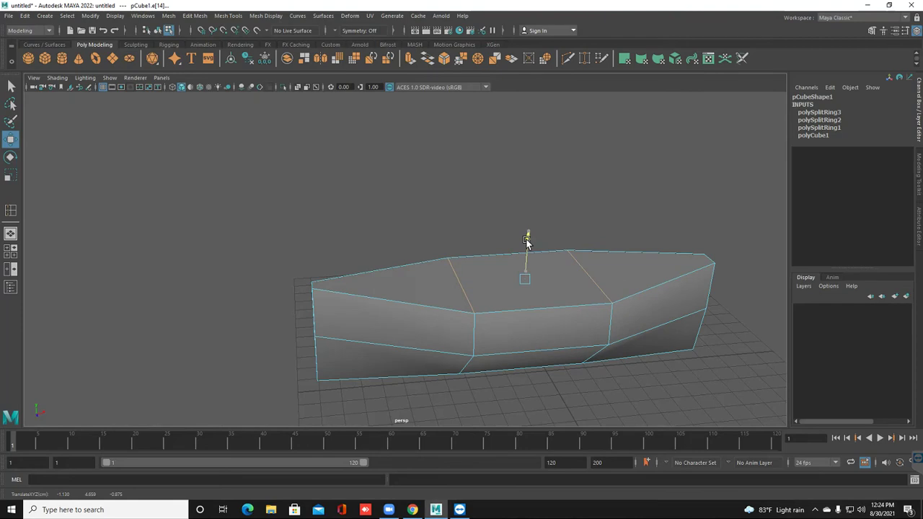
pyautogui.moveTo(527, 246); pyautogui.dragTo(505, 246)
# - Raise the hull's left end by moving its top vertices and its bottom vertices up in Y
pyautogui.moveTo(373, 260); pyautogui.dragTo(321, 247, button='right')
pyautogui.moveTo(235, 214); pyautogui.dragTo(303, 268)
pyautogui.moveTo(287, 211); pyautogui.dragTo(287, 198)
pyautogui.keyDown('alt'); pyautogui.moveTo(286, 284); pyautogui.dragTo(295, 304); pyautogui.keyUp('alt')
pyautogui.moveTo(344, 366); pyautogui.dragTo(301, 293)
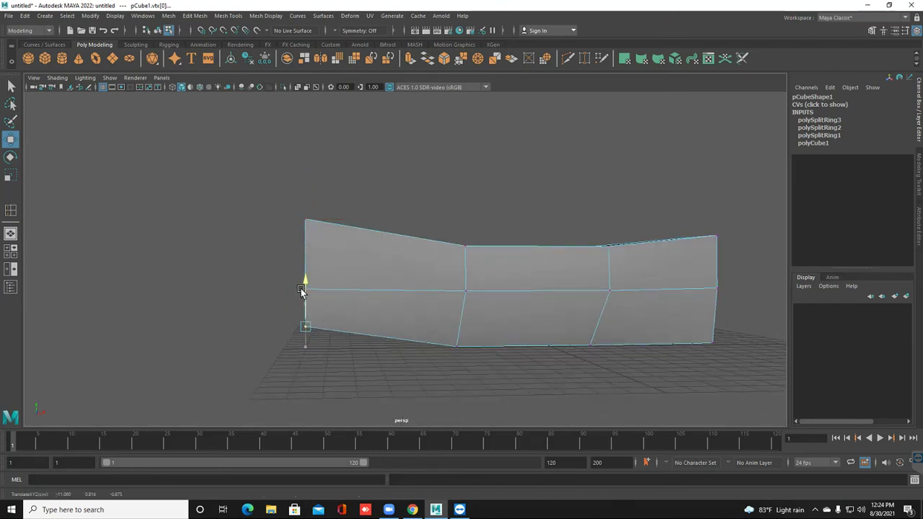
pyautogui.keyDown('alt'); pyautogui.moveTo(366, 328); pyautogui.dragTo(359, 333); pyautogui.keyUp('alt')
pyautogui.scroll(-2, 425, 354)
# - Slant the hull's right end by moving its bottom vertices up and inward and its top vertices outward
pyautogui.click(317, 287)
pyautogui.keyDown('alt'); pyautogui.moveTo(322, 295); pyautogui.dragTo(412, 343); pyautogui.keyUp('alt')
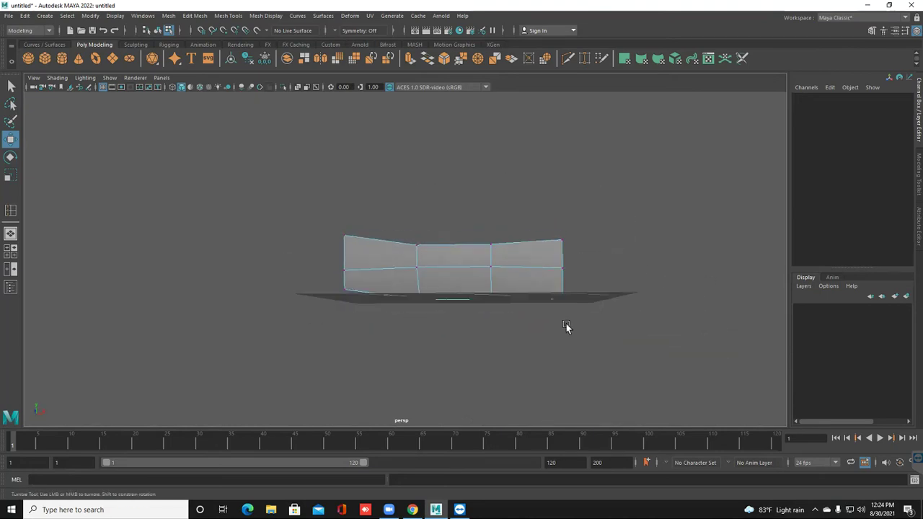
pyautogui.keyDown('alt'); pyautogui.moveTo(567, 324); pyautogui.dragTo(566, 313); pyautogui.keyUp('alt')
pyautogui.moveTo(609, 350); pyautogui.dragTo(566, 309)
pyautogui.click(563, 250)
pyautogui.moveTo(579, 251); pyautogui.dragTo(587, 250)
pyautogui.keyDown('alt'); pyautogui.moveTo(452, 313); pyautogui.dragTo(505, 336, button='middle'); pyautogui.keyUp('alt')
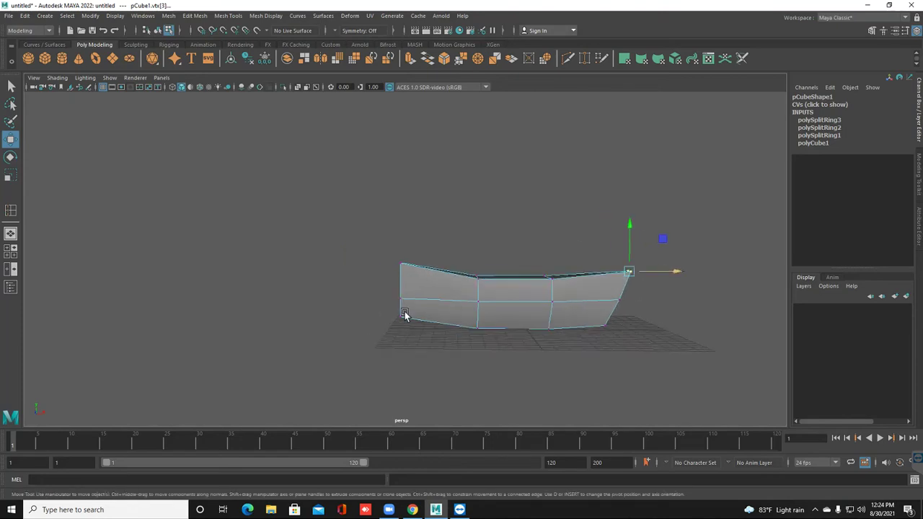
# - Slant the hull's left end likewise by moving its bottom vertices inward and its top vertices outward
pyautogui.moveTo(419, 339); pyautogui.dragTo(434, 325)
pyautogui.moveTo(369, 242); pyautogui.dragTo(401, 264)
pyautogui.keyDown('alt'); pyautogui.moveTo(430, 308); pyautogui.dragTo(429, 341); pyautogui.keyUp('alt')
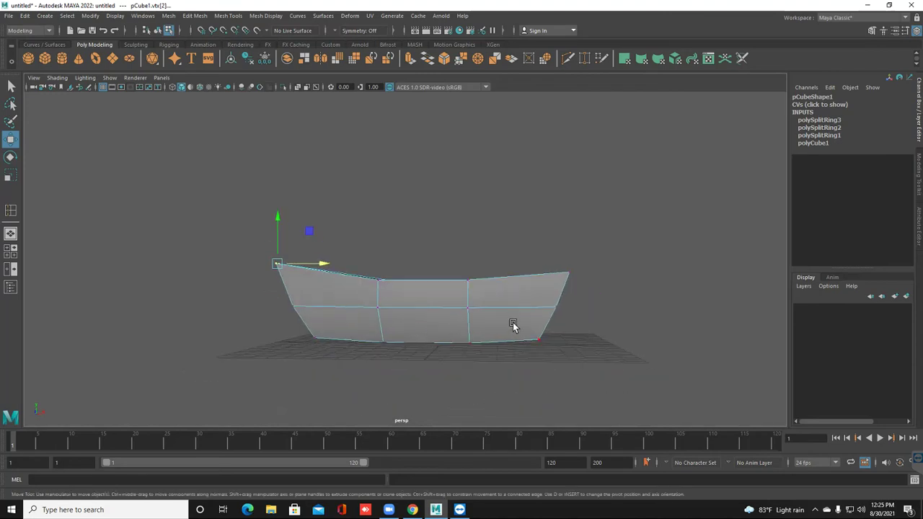
# - In the front view, select the bottom vertices of both ends and lower them level with the hull's flat bottom
pyautogui.press('space')
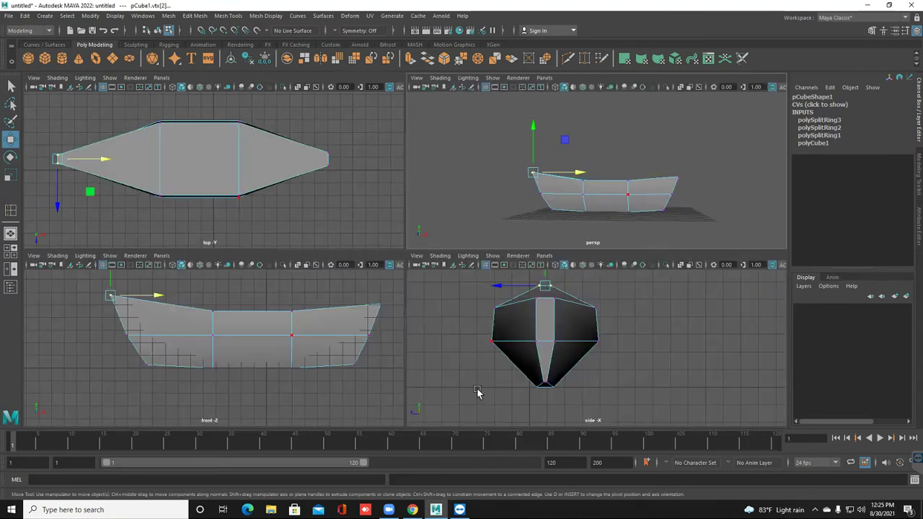
pyautogui.press('space')
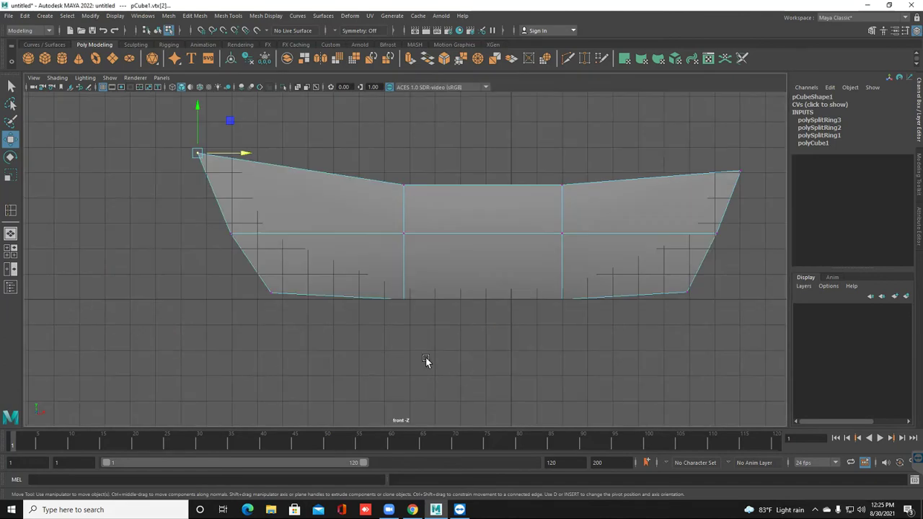
pyautogui.moveTo(380, 325); pyautogui.dragTo(382, 324)
pyautogui.keyDown('shift'); pyautogui.moveTo(687, 310); pyautogui.dragTo(619, 261); pyautogui.keyUp('shift')
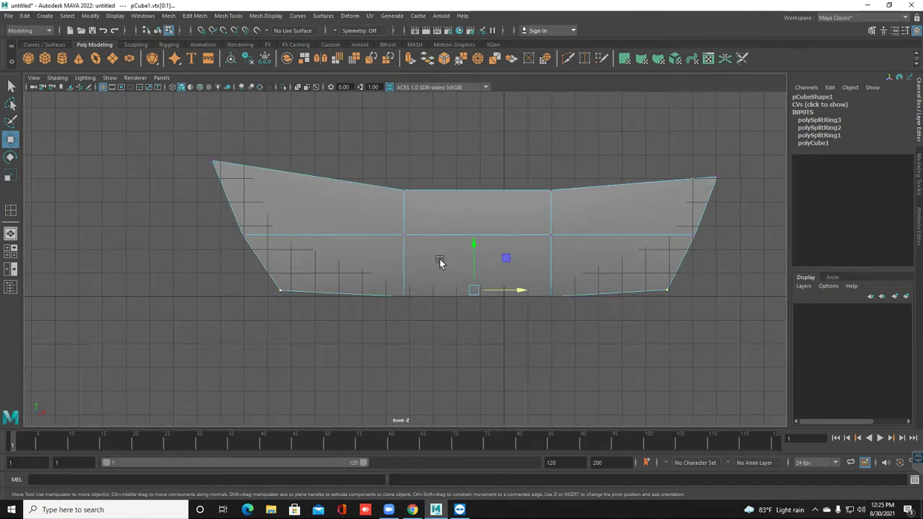
pyautogui.moveTo(473, 244); pyautogui.dragTo(473, 249)
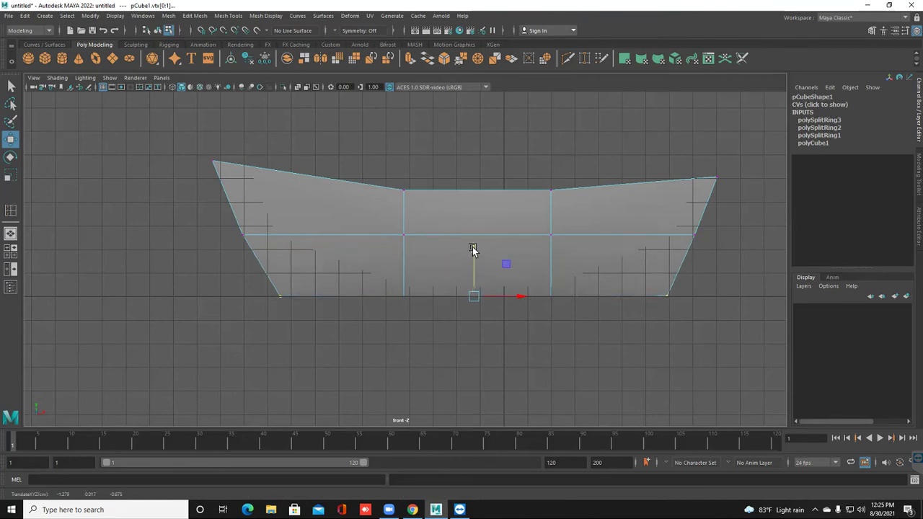
# - In the perspective view, select the hull's three top faces and delete them to open the boat
pyautogui.press('space')
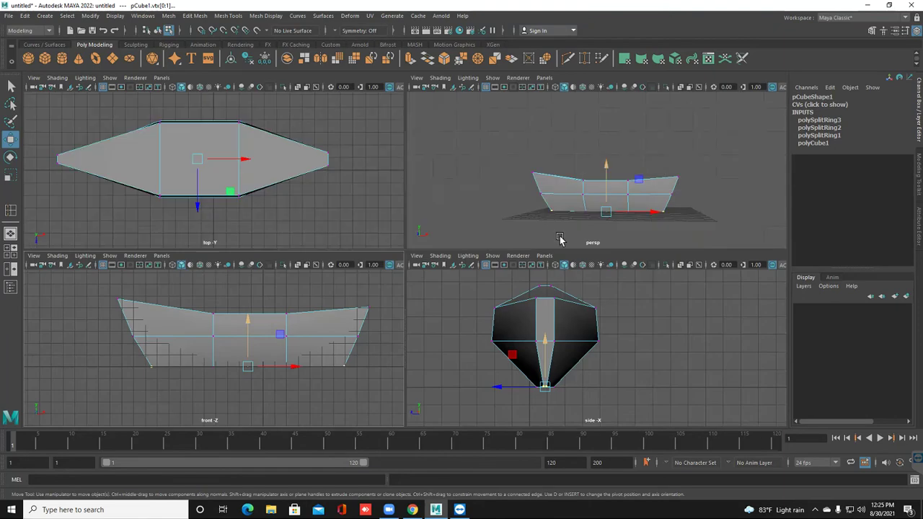
pyautogui.press('space')
pyautogui.keyDown('alt'); pyautogui.moveTo(473, 302); pyautogui.dragTo(410, 349); pyautogui.keyUp('alt')
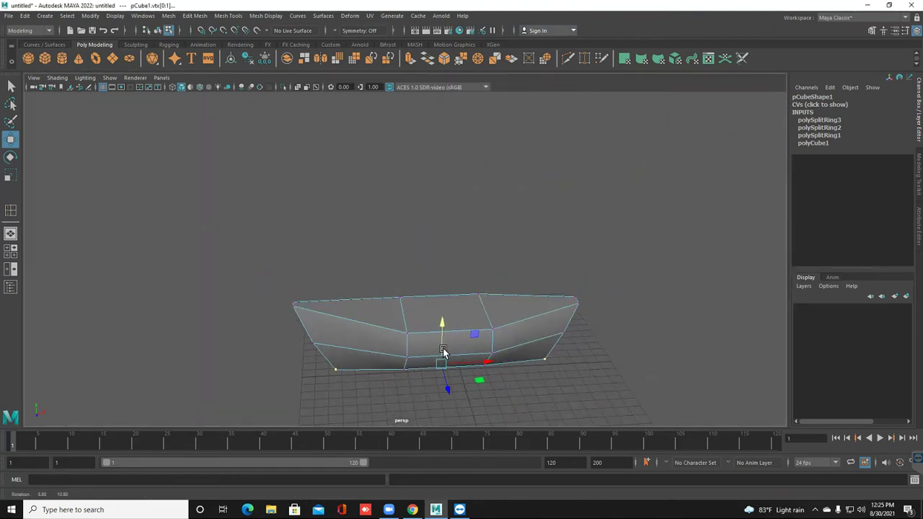
pyautogui.moveTo(402, 325); pyautogui.dragTo(400, 273, button='right')
pyautogui.keyDown('alt'); pyautogui.moveTo(397, 317); pyautogui.dragTo(376, 301); pyautogui.keyUp('alt')
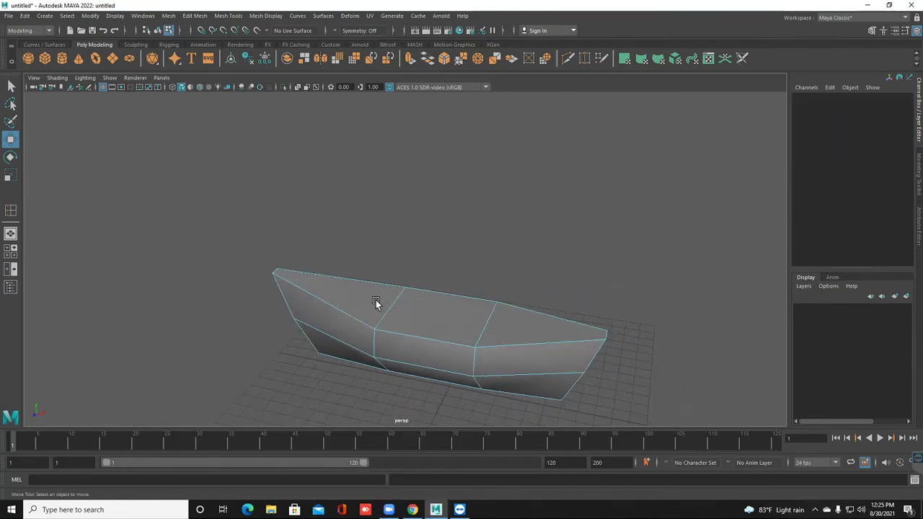
pyautogui.click(371, 303)
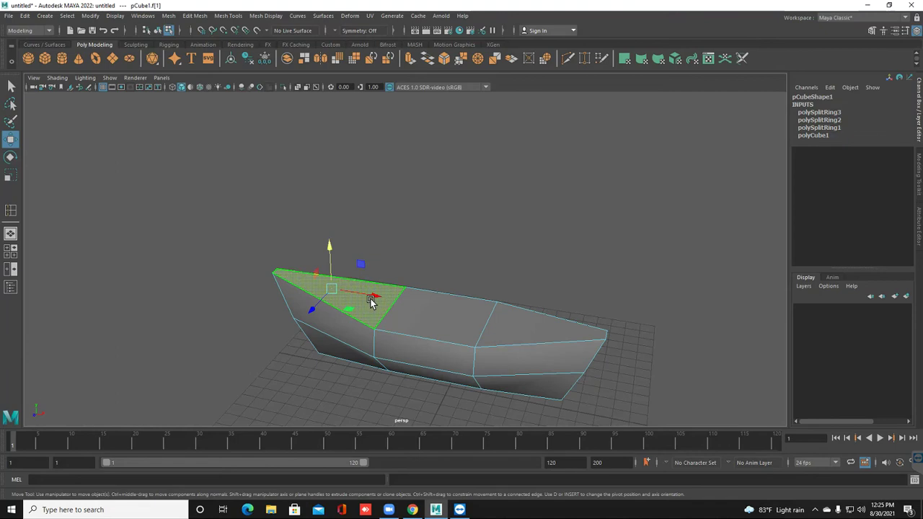
pyautogui.keyDown('shift'); pyautogui.click(442, 315); pyautogui.keyUp('shift')
pyautogui.keyDown('shift'); pyautogui.click(514, 318); pyautogui.keyUp('shift')
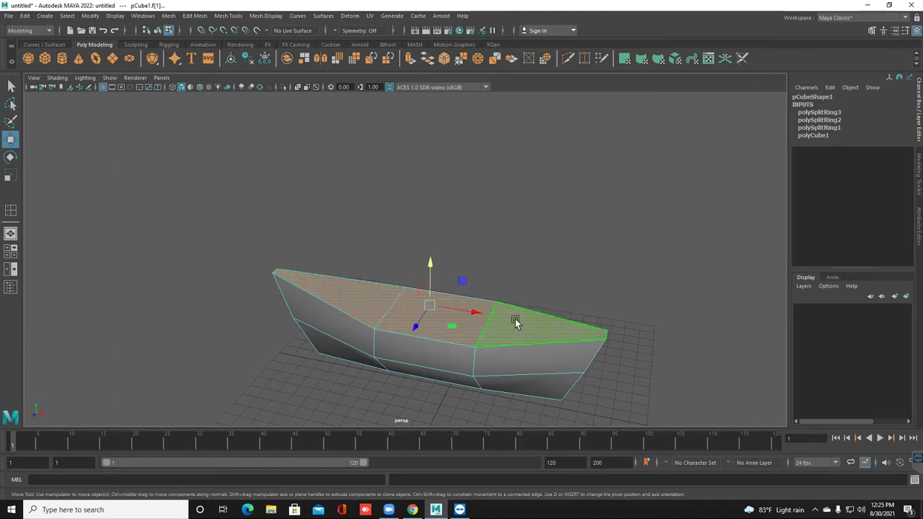
pyautogui.press('Delete')
# - Select the whole hull in object mode and extrude its faces with a thickness of 0.3
pyautogui.scroll(-3, 416, 369)
pyautogui.keyDown('alt'); pyautogui.moveTo(415, 370); pyautogui.dragTo(404, 340); pyautogui.keyUp('alt')
pyautogui.moveTo(400, 311); pyautogui.dragTo(488, 209, button='right')
pyautogui.keyDown('alt'); pyautogui.moveTo(380, 330); pyautogui.dragTo(394, 281); pyautogui.keyUp('alt')
pyautogui.click(435, 320)
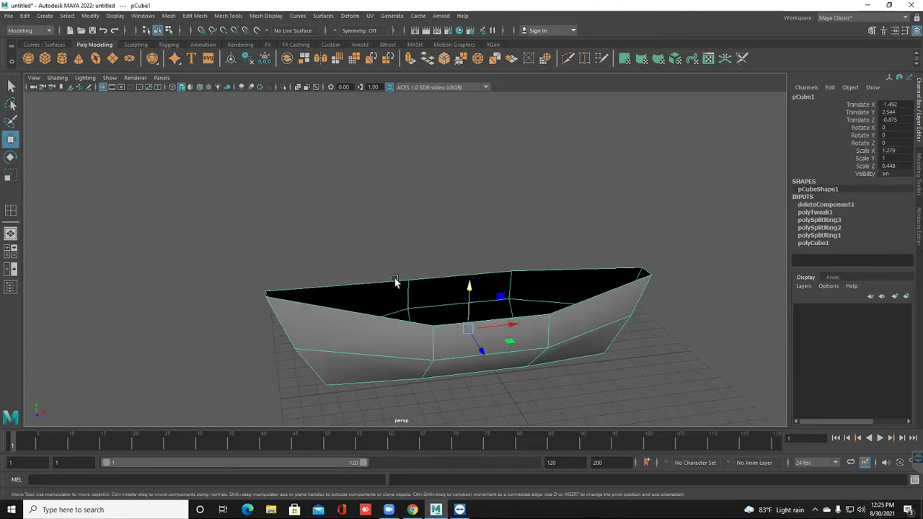
pyautogui.click(408, 60)
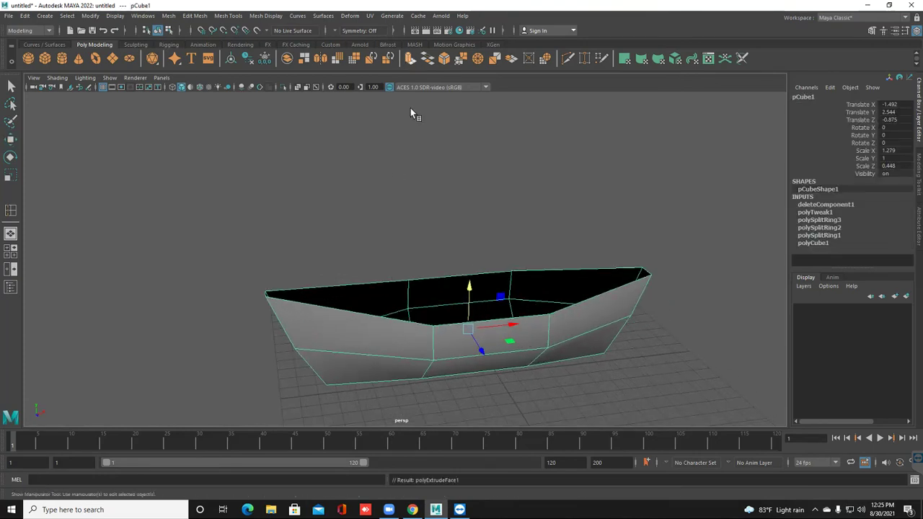
pyautogui.keyDown('alt'); pyautogui.moveTo(386, 383); pyautogui.dragTo(507, 338); pyautogui.keyUp('alt')
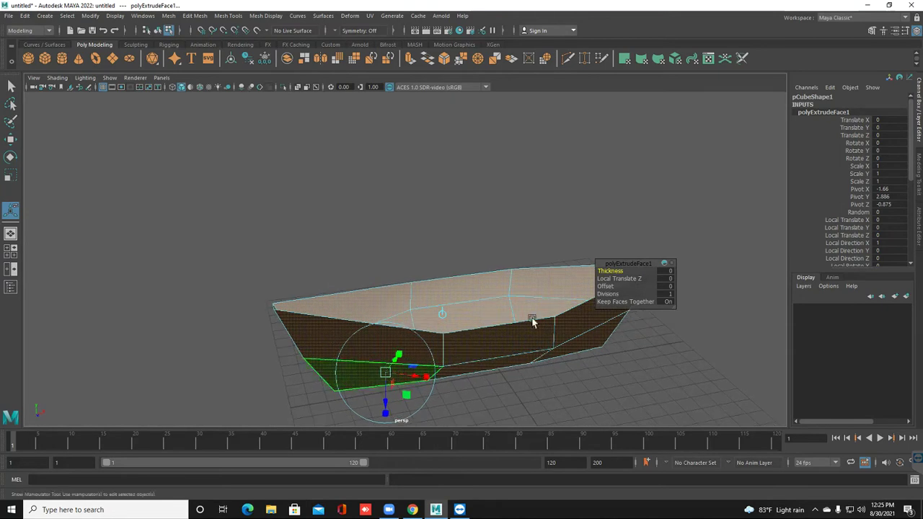
pyautogui.moveTo(614, 270); pyautogui.dragTo(614, 271)
pyautogui.keyDown('alt'); pyautogui.moveTo(585, 314); pyautogui.dragTo(625, 342); pyautogui.keyUp('alt')
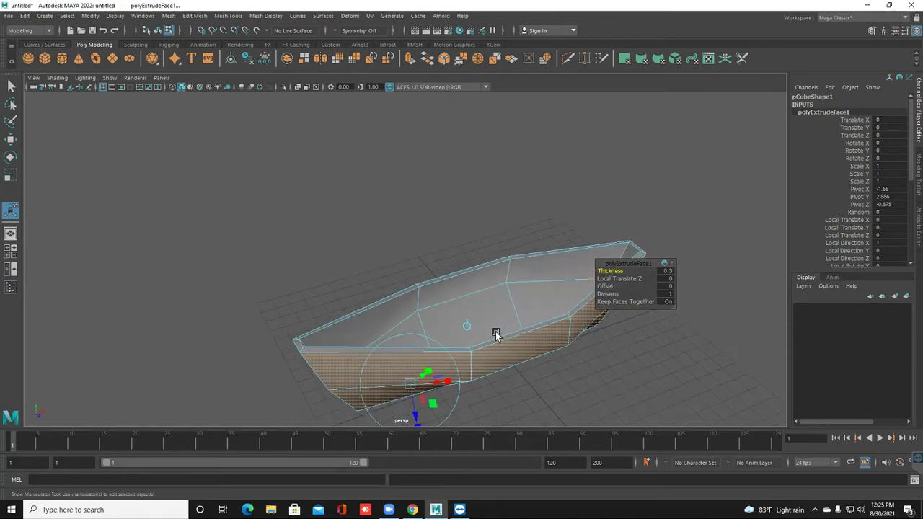
pyautogui.scroll(4, 495, 333)
pyautogui.keyDown('alt'); pyautogui.moveTo(495, 333); pyautogui.dragTo(485, 260, button='middle'); pyautogui.keyUp('alt')
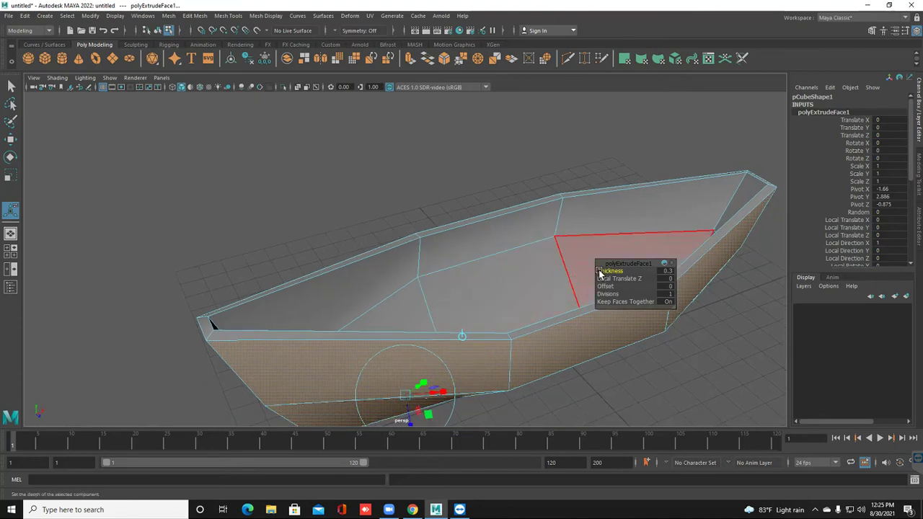
pyautogui.moveTo(601, 271); pyautogui.dragTo(601, 271)
# - Return to object mode and move the whole hull slightly up in Y
pyautogui.keyDown('alt'); pyautogui.moveTo(504, 294); pyautogui.dragTo(457, 292); pyautogui.keyUp('alt')
pyautogui.moveTo(426, 249); pyautogui.dragTo(470, 204, button='right')
pyautogui.click(481, 196)
pyautogui.keyDown('alt'); pyautogui.moveTo(401, 330); pyautogui.dragTo(377, 315); pyautogui.keyUp('alt')
pyautogui.scroll(3, 355, 331)
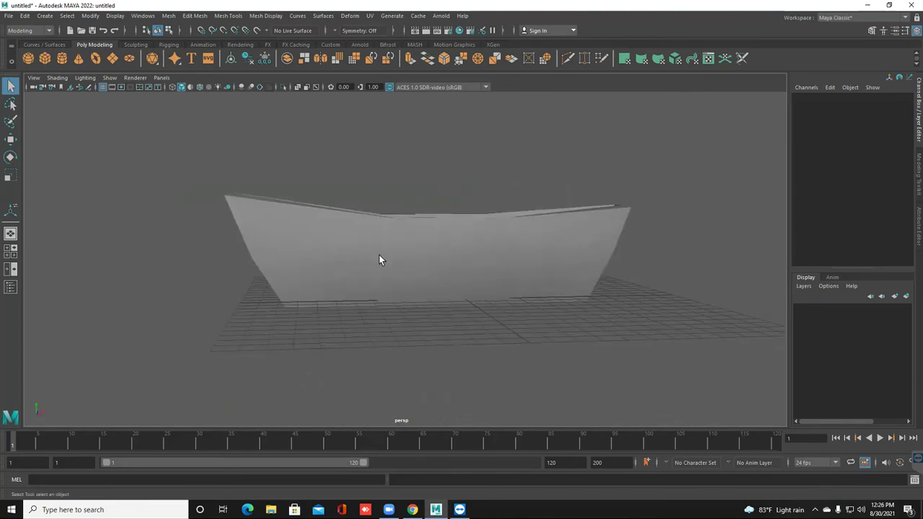
pyautogui.click(380, 235)
pyautogui.press('w')
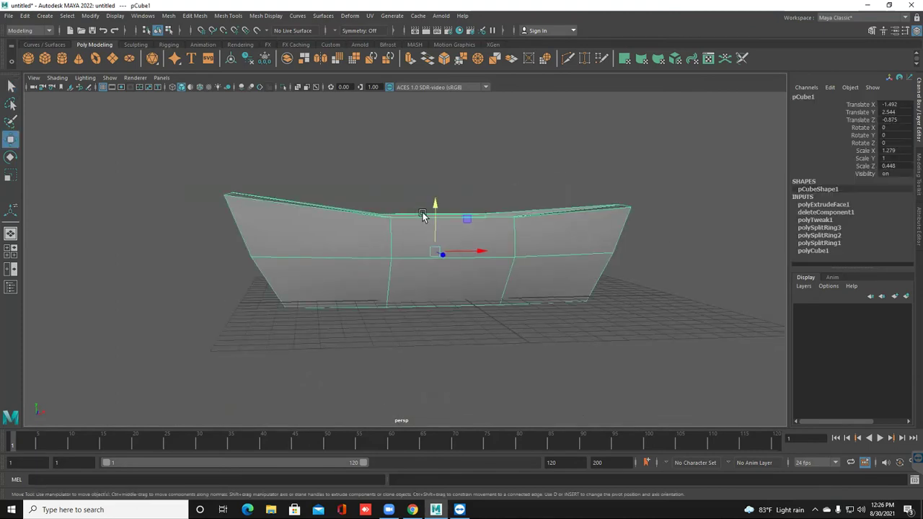
pyautogui.moveTo(437, 207); pyautogui.dragTo(435, 200)
pyautogui.click(411, 335)
pyautogui.moveTo(410, 335)
pyautogui.keyDown('alt'); pyautogui.mouseDown()
pyautogui.moveTo(414, 367)
pyautogui.moveTo(505, 351)
pyautogui.moveTo(445, 356)
pyautogui.moveTo(445, 379)
pyautogui.moveTo(373, 344)
pyautogui.moveTo(397, 340)
pyautogui.mouseUp(); pyautogui.keyUp('alt')
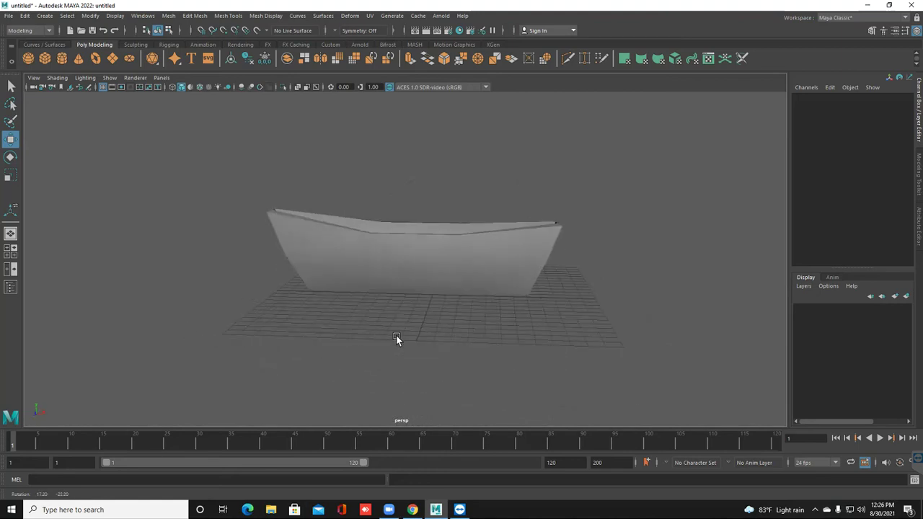
# - Select the top vertices at both ends of the hull and scale them slightly inward along Z
pyautogui.click(390, 235)
pyautogui.moveTo(391, 236); pyautogui.dragTo(337, 236, button='right')
pyautogui.keyDown('alt'); pyautogui.moveTo(319, 251); pyautogui.dragTo(293, 226); pyautogui.keyUp('alt')
pyautogui.keyDown('shift'); pyautogui.moveTo(581, 246); pyautogui.dragTo(517, 184); pyautogui.keyUp('shift')
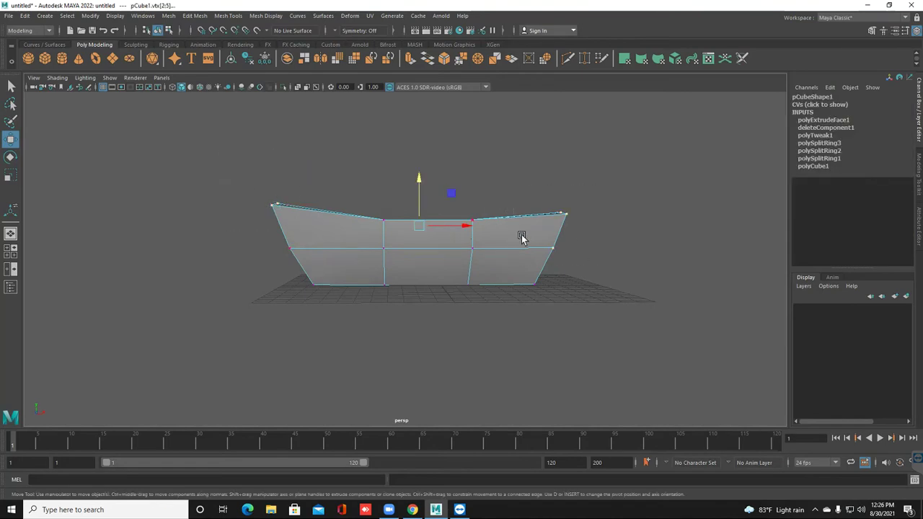
pyautogui.keyDown('shift'); pyautogui.moveTo(566, 202); pyautogui.dragTo(602, 227); pyautogui.keyUp('shift')
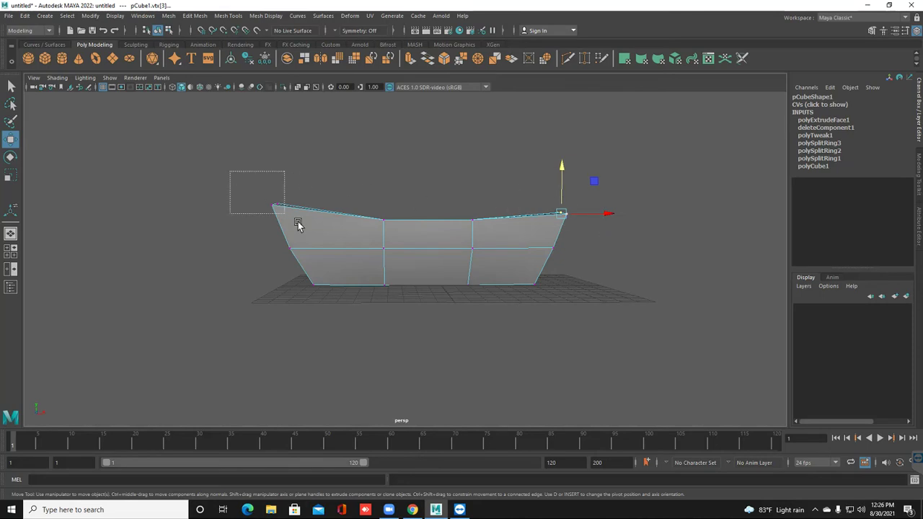
pyautogui.keyDown('shift'); pyautogui.moveTo(299, 224); pyautogui.dragTo(373, 269); pyautogui.keyUp('shift')
pyautogui.press('r')
pyautogui.moveTo(485, 251)
pyautogui.mouseDown()
pyautogui.moveTo(461, 239)
pyautogui.moveTo(477, 246)
pyautogui.mouseUp()
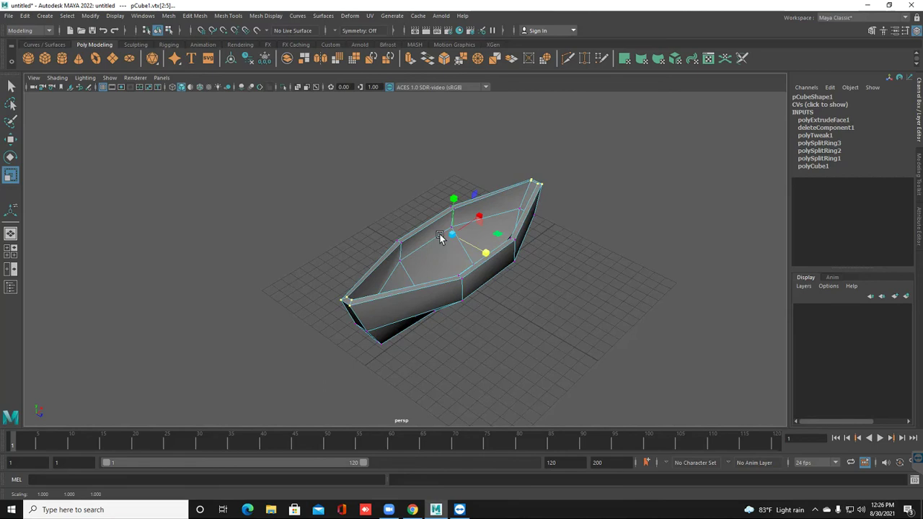
pyautogui.moveTo(439, 235); pyautogui.dragTo(498, 190, button='right')
pyautogui.click(476, 184)
# - Preview the hull with smooth mesh display and inspect its shape from several angles
pyautogui.keyDown('alt'); pyautogui.moveTo(431, 295); pyautogui.dragTo(406, 283); pyautogui.keyUp('alt')
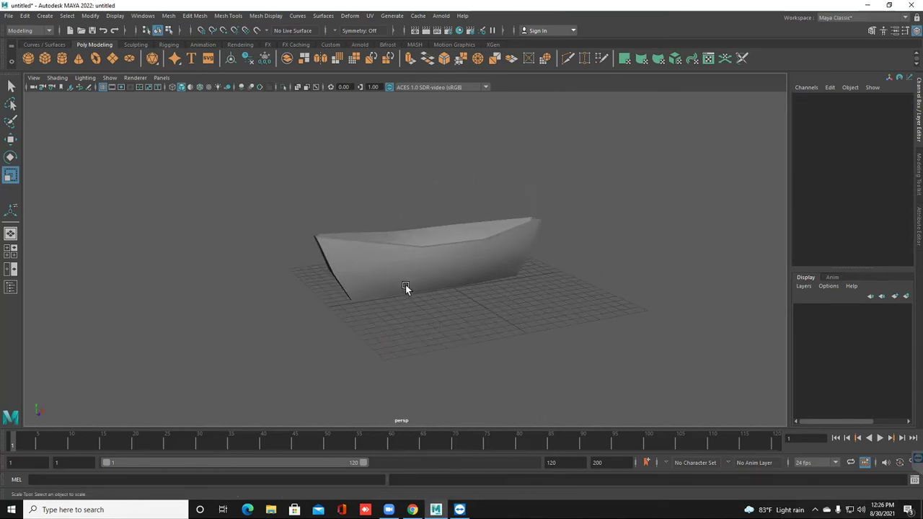
pyautogui.click(384, 274)
pyautogui.press('3')
pyautogui.click(288, 279)
pyautogui.keyDown('alt'); pyautogui.moveTo(333, 300); pyautogui.dragTo(277, 257); pyautogui.keyUp('alt')
pyautogui.click(375, 276)
pyautogui.click(278, 259)
pyautogui.keyDown('alt'); pyautogui.moveTo(336, 251); pyautogui.dragTo(310, 264); pyautogui.keyUp('alt')
# - Draw a plank-shaped polygon cube across the hull's middle in the top view, about 1.022 wide, 0.361 high and 6.208 deep
pyautogui.click(44, 56)
pyautogui.keyDown('alt'); pyautogui.moveTo(455, 390); pyautogui.dragTo(370, 354); pyautogui.keyUp('alt')
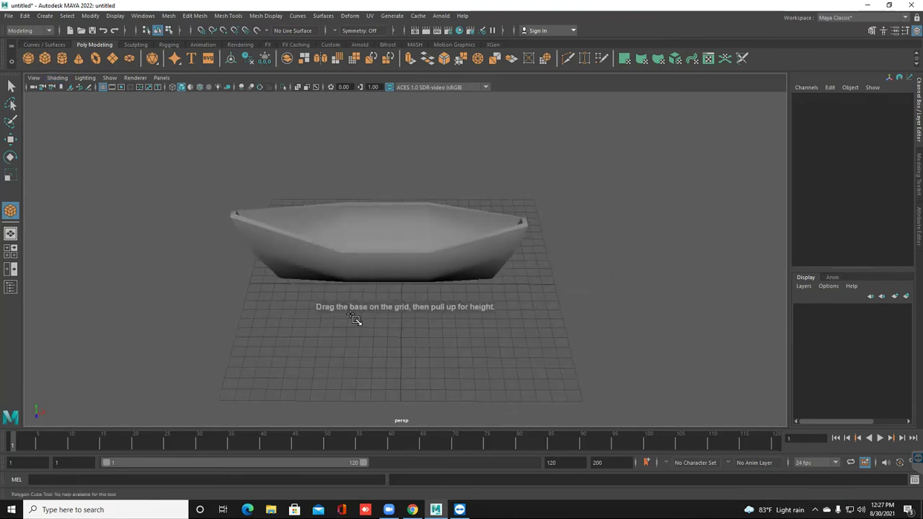
pyautogui.press('space')
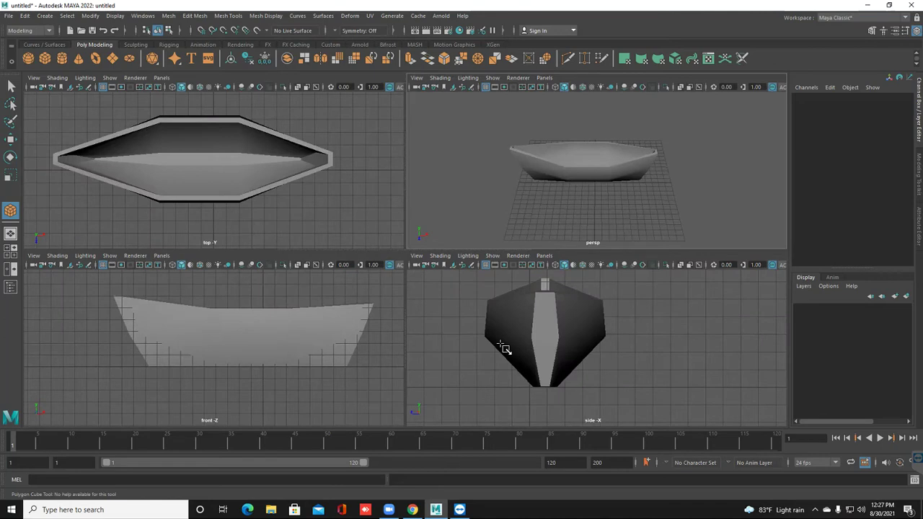
pyautogui.press('space')
pyautogui.keyDown('alt'); pyautogui.moveTo(260, 185); pyautogui.dragTo(310, 178, button='middle'); pyautogui.keyUp('alt')
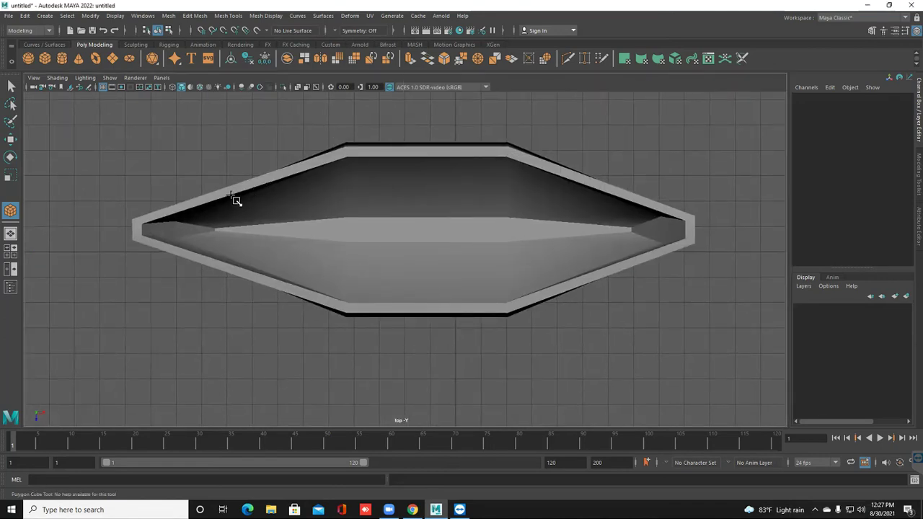
pyautogui.hotkey('alt', '5')
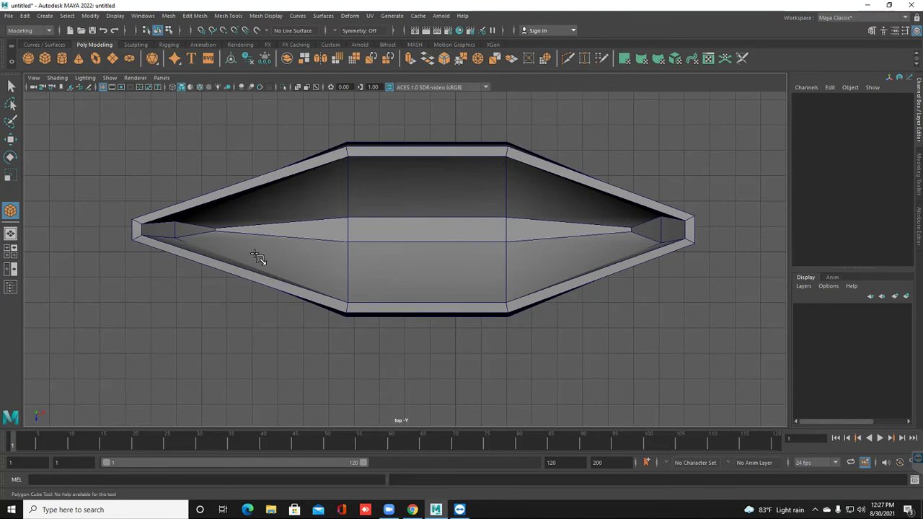
pyautogui.press('4')
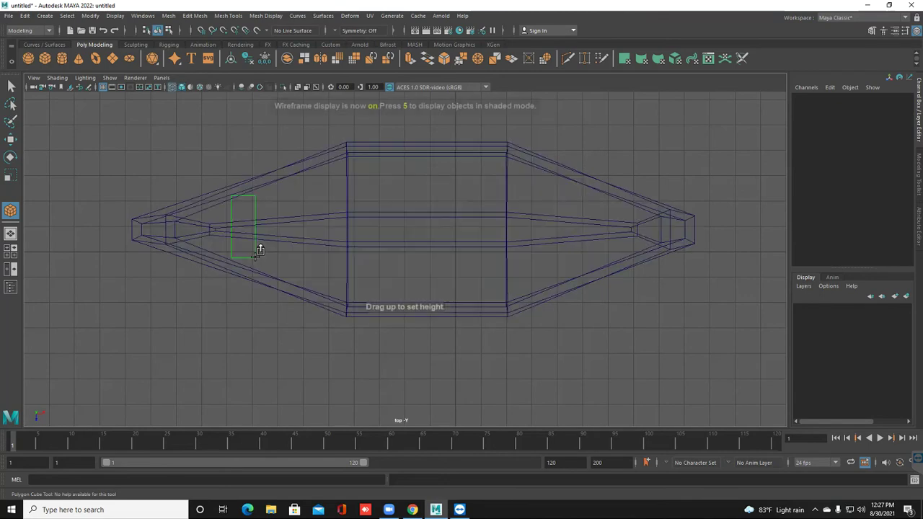
pyautogui.hotkey('ctrl', 'z')
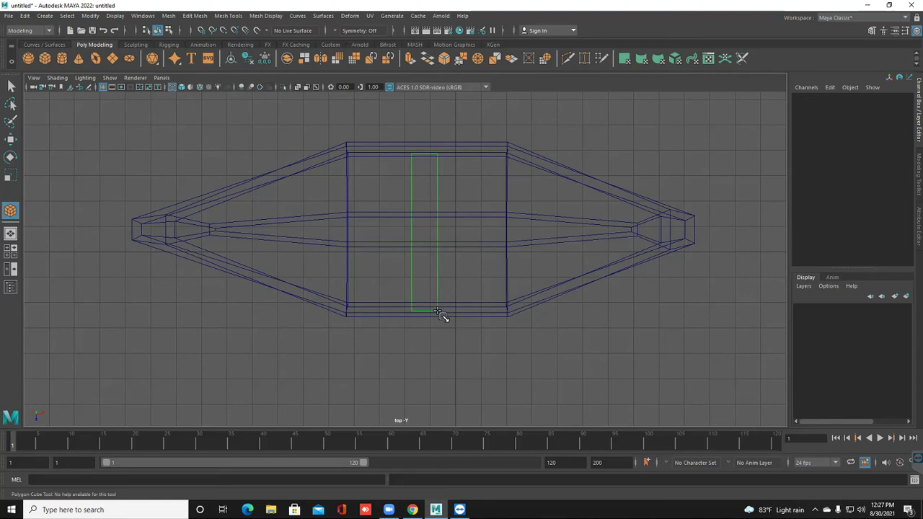
pyautogui.press('space')
pyautogui.press('space')
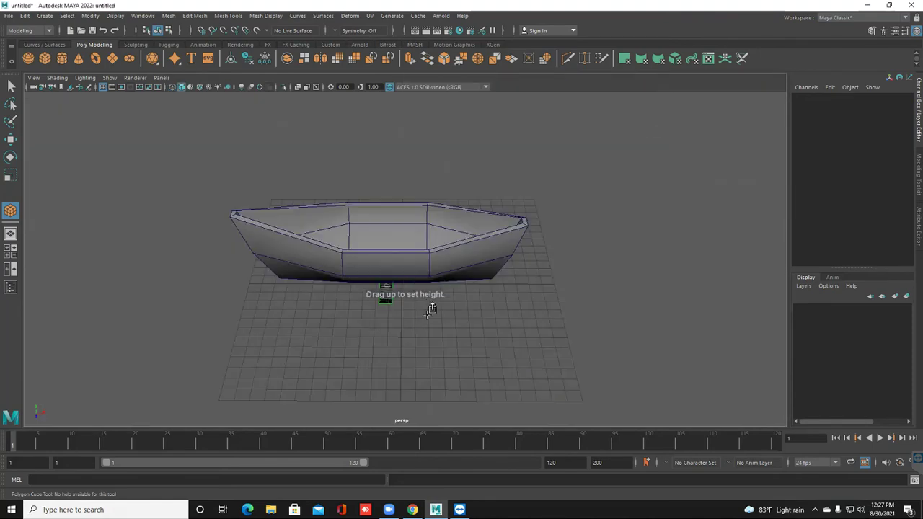
pyautogui.scroll(1, 380, 309)
pyautogui.moveTo(383, 301); pyautogui.dragTo(384, 298)
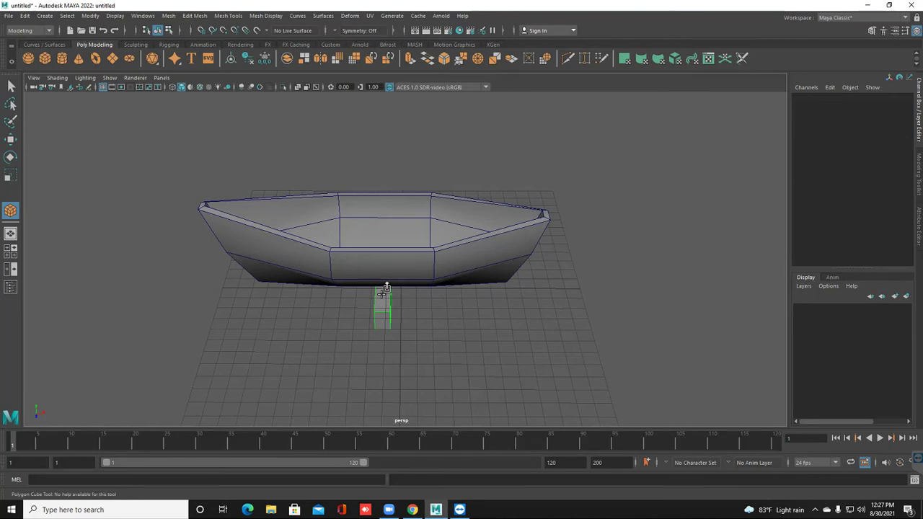
# - Move the plank up into the hull as a seat, at about 2.128 in Translate Y
pyautogui.press('w')
pyautogui.keyDown('alt'); pyautogui.moveTo(376, 330); pyautogui.dragTo(379, 305); pyautogui.keyUp('alt')
pyautogui.moveTo(382, 228); pyautogui.dragTo(381, 188)
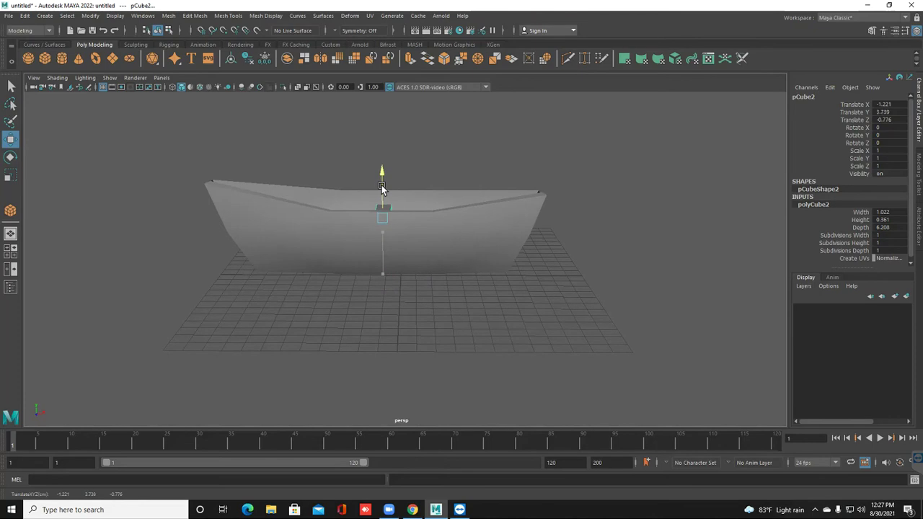
pyautogui.keyDown('alt'); pyautogui.moveTo(422, 314); pyautogui.dragTo(433, 269); pyautogui.keyUp('alt')
pyautogui.moveTo(422, 217); pyautogui.dragTo(422, 238)
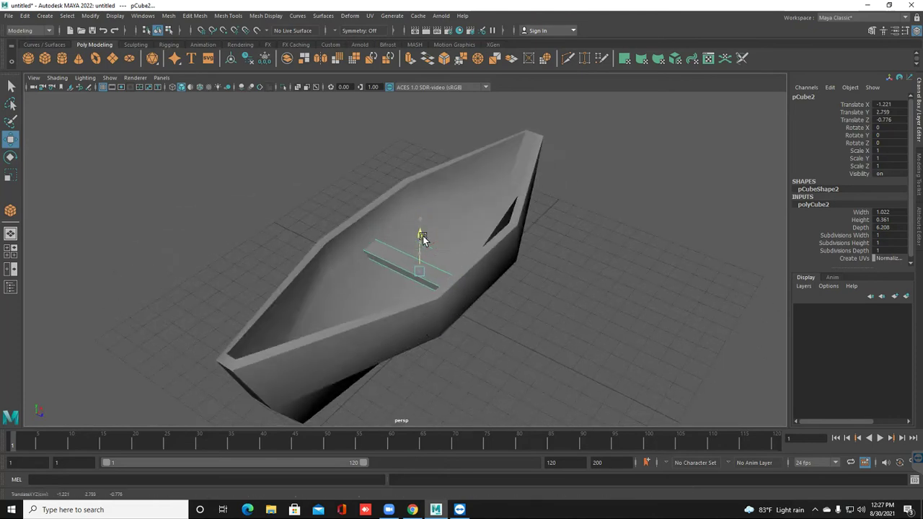
pyautogui.keyDown('alt'); pyautogui.moveTo(414, 281); pyautogui.dragTo(451, 265); pyautogui.keyUp('alt')
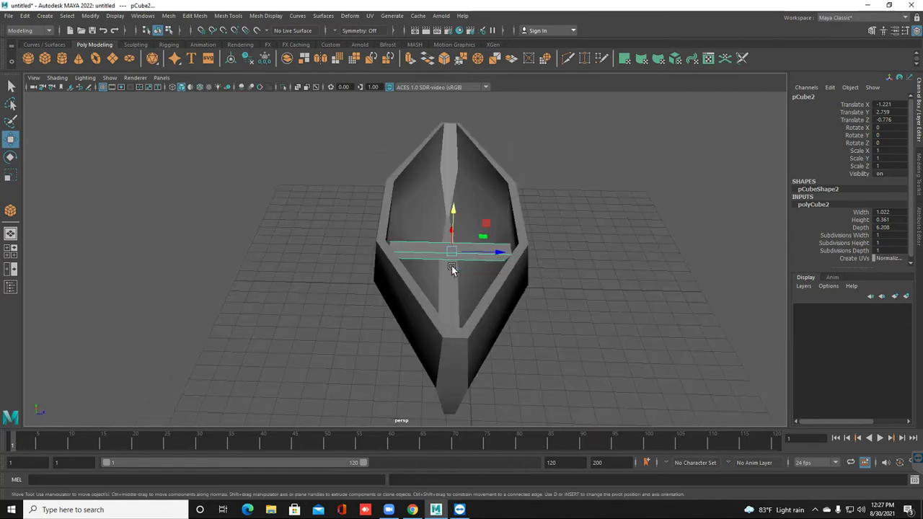
pyautogui.moveTo(452, 209); pyautogui.dragTo(452, 219)
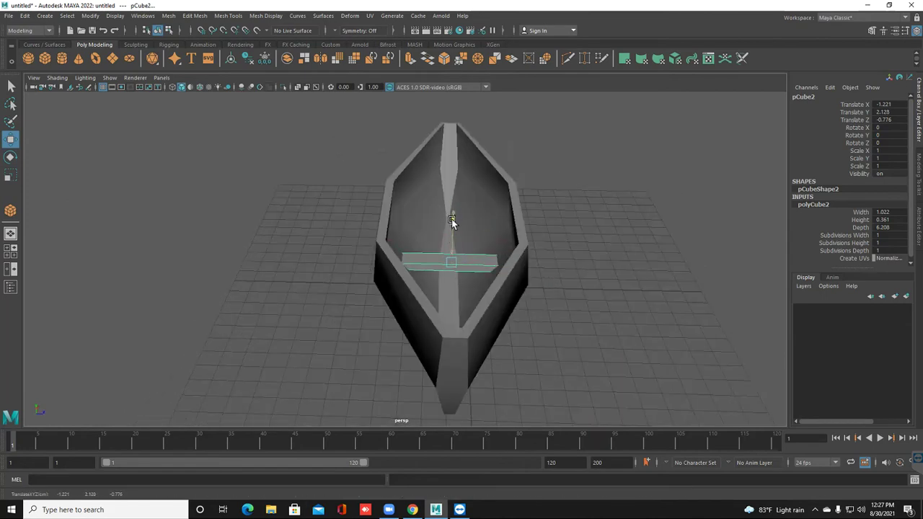
# - Shorten the seat plank to about 0.736 in Scale Z and center it between the hull sides at about -0.915 in Translate Z
pyautogui.keyDown('alt'); pyautogui.moveTo(435, 310); pyautogui.dragTo(493, 266); pyautogui.keyUp('alt')
pyautogui.press('r')
pyautogui.scroll(3, 385, 290)
pyautogui.press('w')
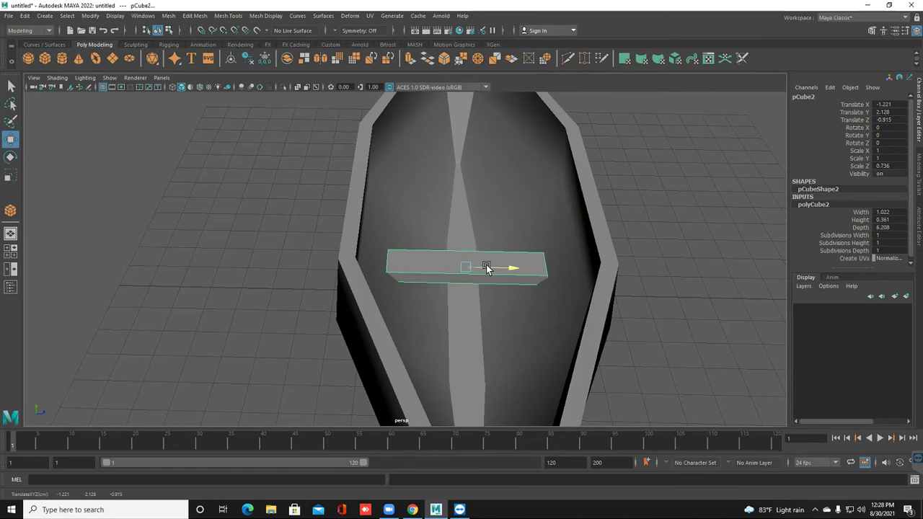
pyautogui.click(217, 238)
# - Widen the seat plank to about 1.335 in Scale X and thin it to about 0.671 in Scale Y
pyautogui.keyDown('alt'); pyautogui.moveTo(430, 319); pyautogui.dragTo(467, 333); pyautogui.keyUp('alt')
pyautogui.click(385, 282)
pyautogui.press('r')
pyautogui.keyDown('alt'); pyautogui.moveTo(468, 333); pyautogui.dragTo(468, 334); pyautogui.keyUp('alt')
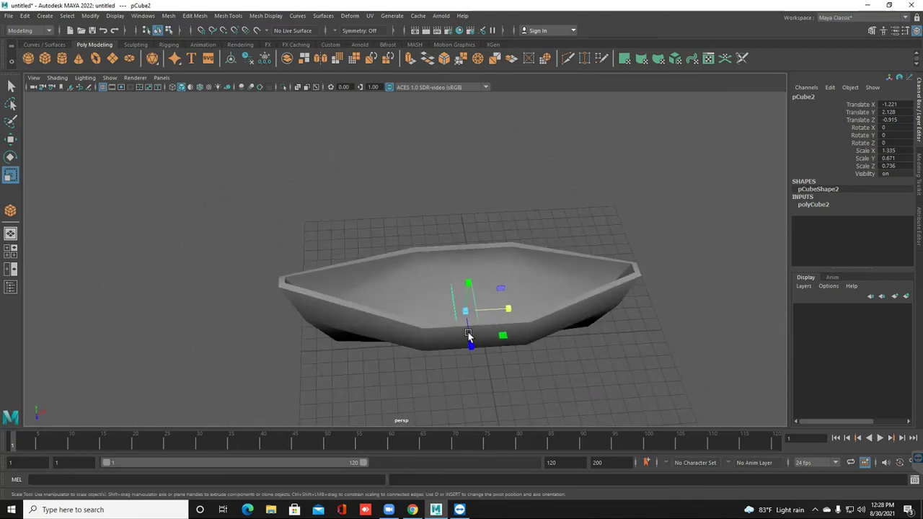
pyautogui.press('w')
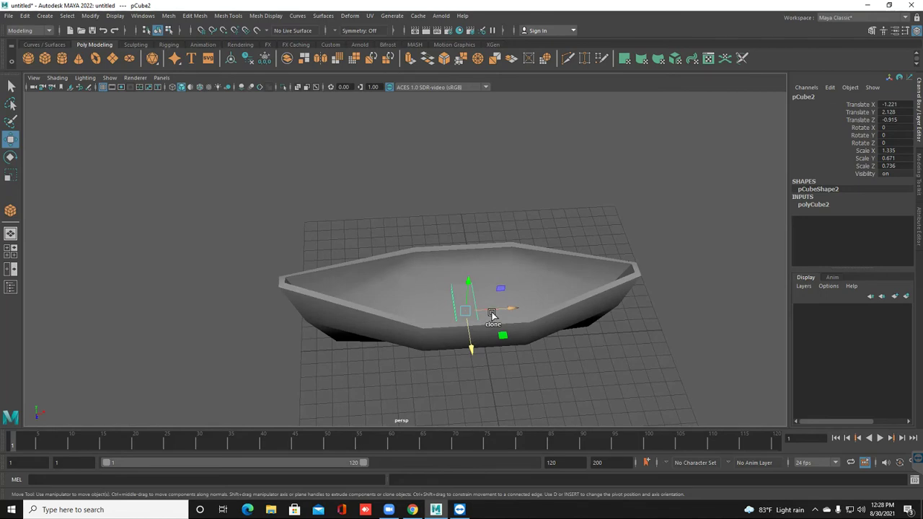
pyautogui.keyDown('shift'); pyautogui.moveTo(493, 312); pyautogui.dragTo(425, 311); pyautogui.keyUp('shift')
pyautogui.click(425, 310)
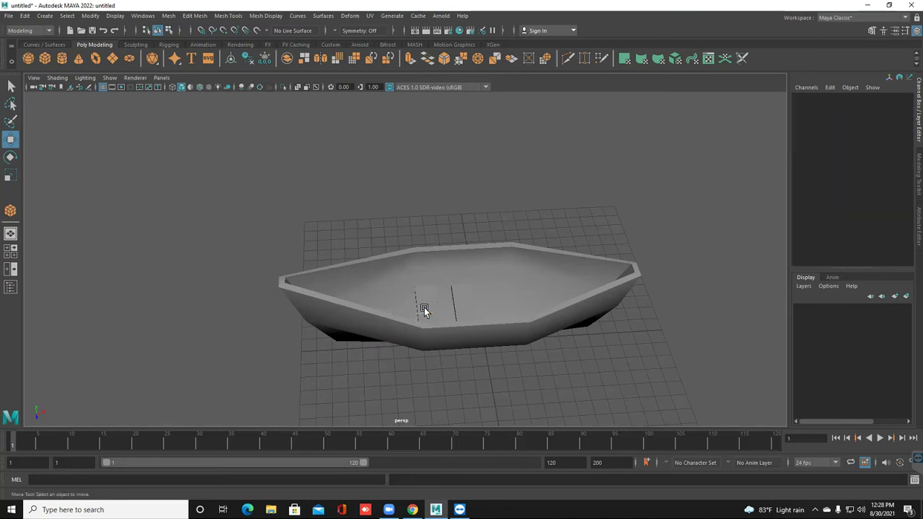
pyautogui.click(422, 306)
pyautogui.press('Delete')
# - Duplicate the seat plank along the hull and repeat the duplication twice at equal spacing, to about -11.49 in Translate X
pyautogui.click(463, 290)
pyautogui.scroll(-2, 474, 302)
pyautogui.keyDown('alt'); pyautogui.moveTo(473, 302); pyautogui.dragTo(473, 333); pyautogui.keyUp('alt')
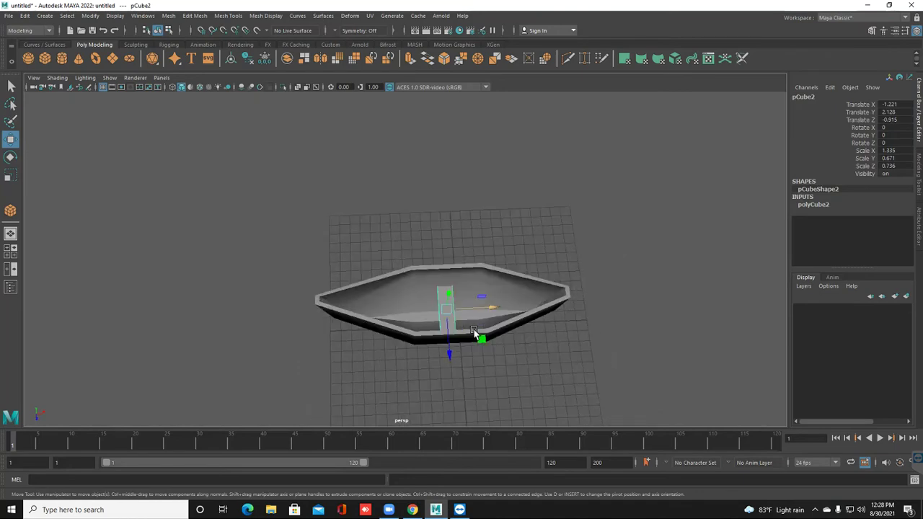
pyautogui.hotkey('ctrl', 'd')
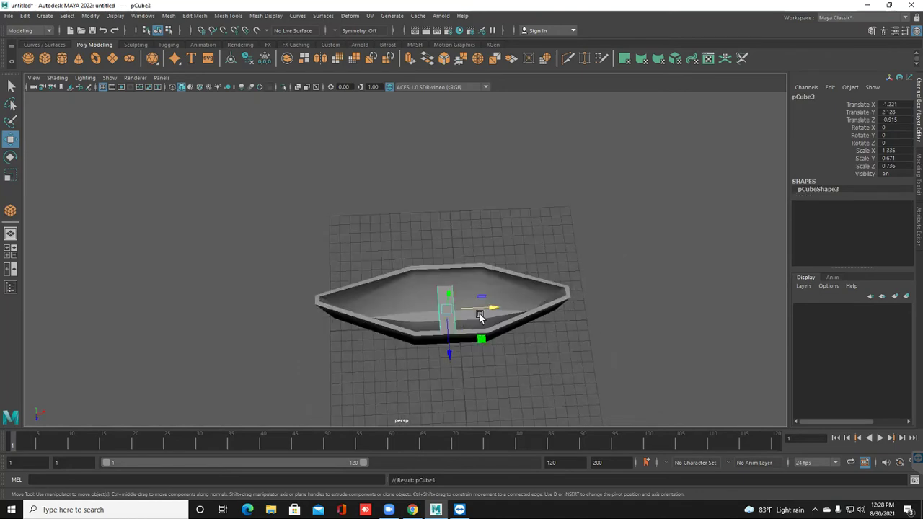
pyautogui.moveTo(481, 310); pyautogui.dragTo(442, 311)
pyautogui.hotkey('shift', 'd')
pyautogui.hotkey('shift', 'd')
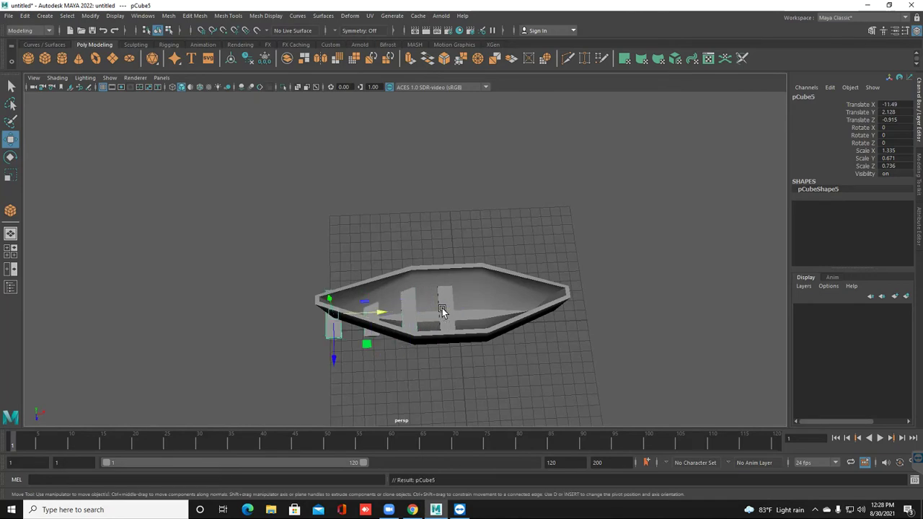
# - Clone the middle plank twice toward the opposite end, to about 2.176 and 5.573 in Translate X, and delete the outermost plank beyond the hull
pyautogui.click(443, 297)
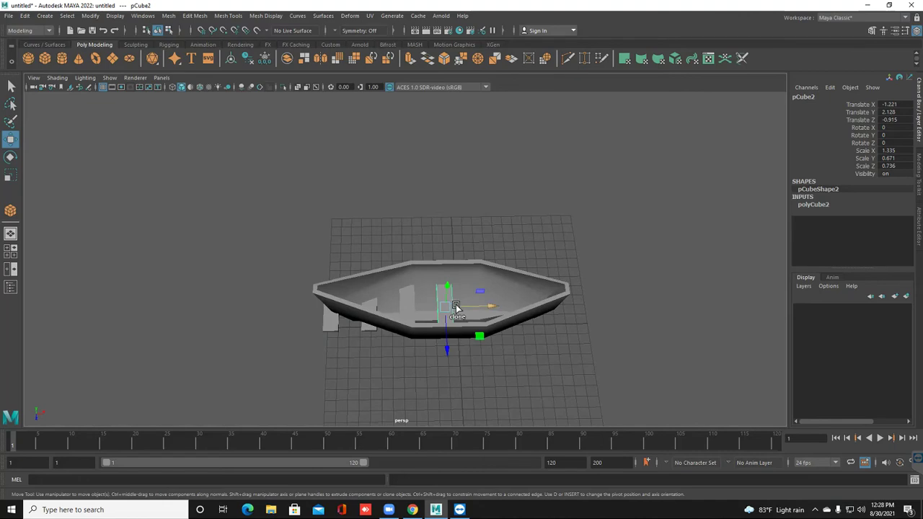
pyautogui.keyDown('shift'); pyautogui.moveTo(467, 310); pyautogui.dragTo(503, 308); pyautogui.keyUp('shift')
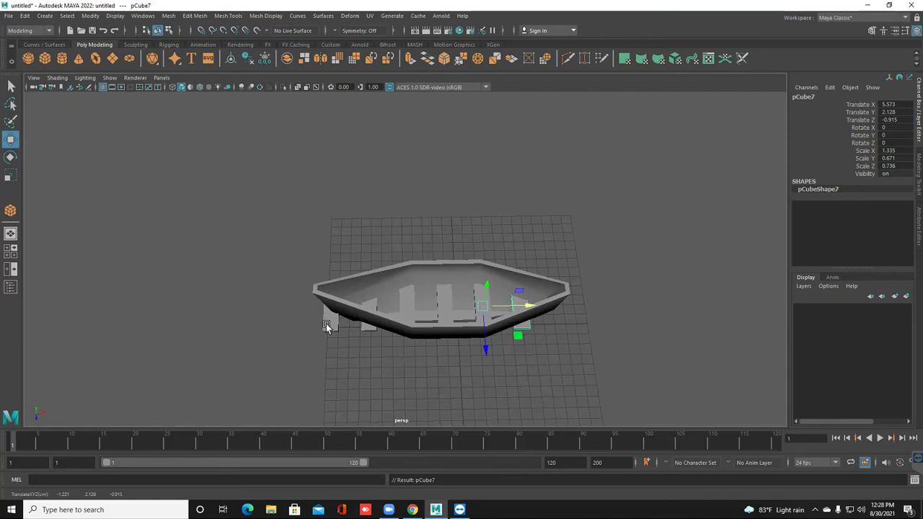
pyautogui.click(422, 369)
pyautogui.scroll(3, 423, 371)
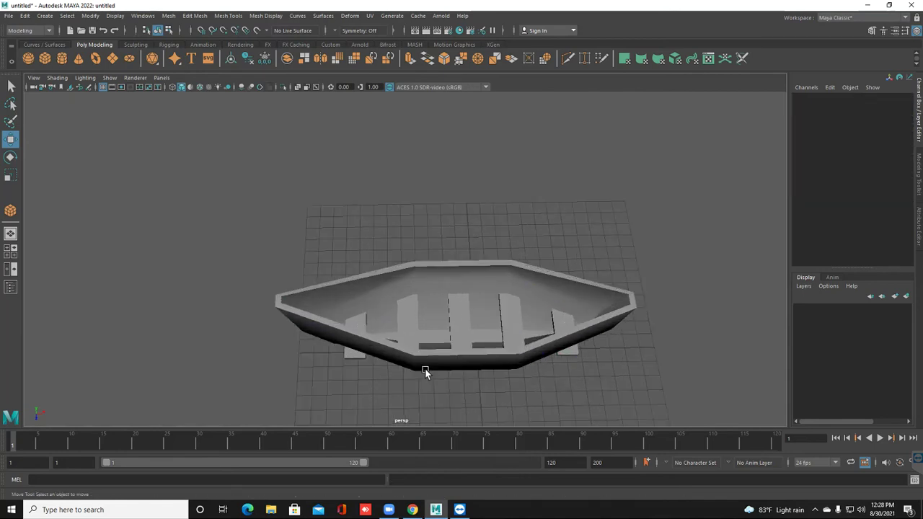
# - Raise the plank at the hull's narrow end to about 2.174 in Translate Y and shorten it to about 0.366 in Scale Z
pyautogui.keyDown('alt'); pyautogui.moveTo(425, 370); pyautogui.dragTo(400, 258); pyautogui.keyUp('alt')
pyautogui.click(379, 339)
pyautogui.keyDown('alt'); pyautogui.moveTo(373, 297); pyautogui.dragTo(388, 298); pyautogui.keyUp('alt')
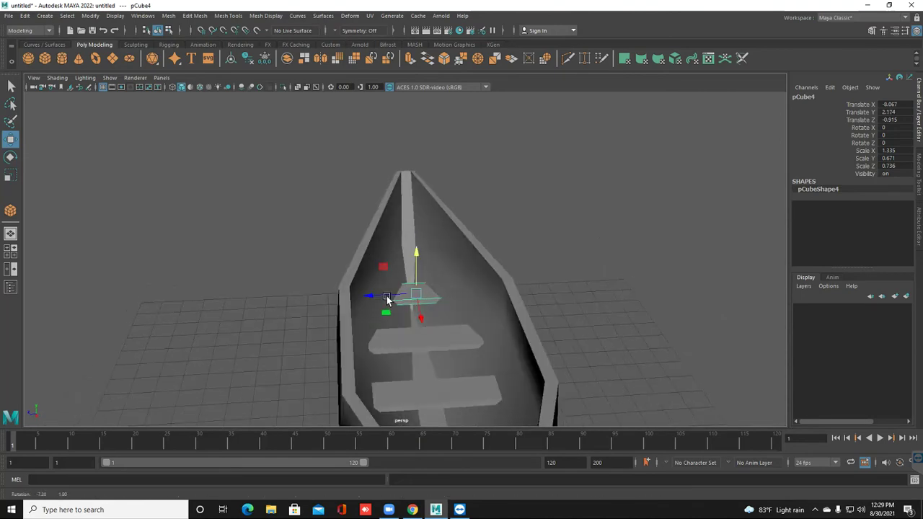
pyautogui.scroll(1, 385, 312)
pyautogui.keyDown('alt'); pyautogui.moveTo(384, 311); pyautogui.dragTo(362, 269, button='middle'); pyautogui.keyUp('alt')
pyautogui.keyDown('alt'); pyautogui.moveTo(383, 297); pyautogui.dragTo(423, 278); pyautogui.keyUp('alt')
pyautogui.press('r')
pyautogui.scroll(-5, 416, 277)
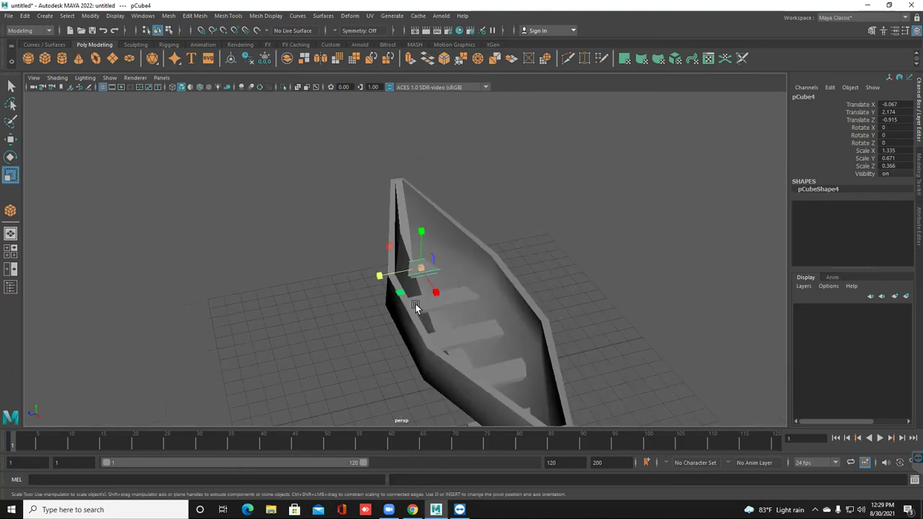
pyautogui.keyDown('alt'); pyautogui.moveTo(441, 363); pyautogui.dragTo(408, 332); pyautogui.keyUp('alt')
pyautogui.click(515, 269)
pyautogui.click(400, 340)
pyautogui.click(401, 305)
pyautogui.moveTo(401, 304); pyautogui.dragTo(355, 244, button='right')
pyautogui.keyDown('alt'); pyautogui.moveTo(328, 291); pyautogui.dragTo(288, 278); pyautogui.keyUp('alt')
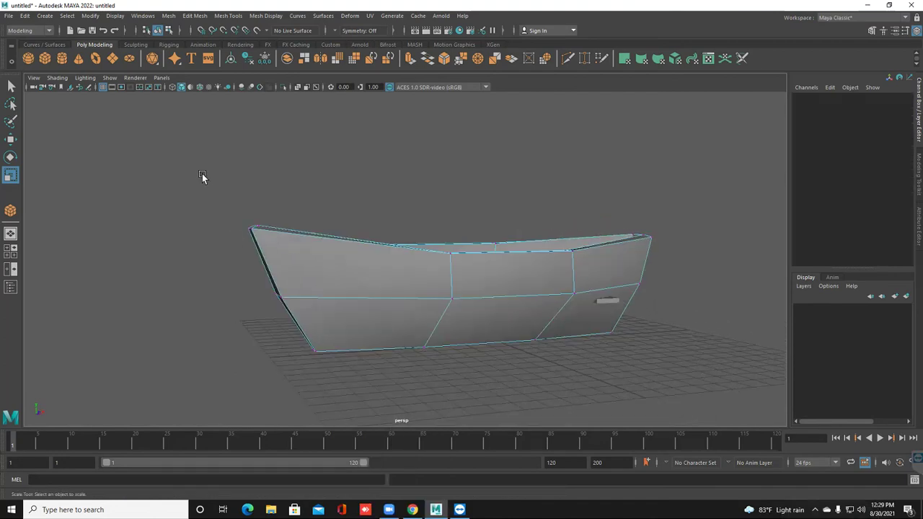
pyautogui.moveTo(309, 369); pyautogui.dragTo(345, 372)
pyautogui.moveTo(345, 324); pyautogui.dragTo(324, 322)
pyautogui.keyDown('alt'); pyautogui.moveTo(390, 331); pyautogui.dragTo(339, 331); pyautogui.keyUp('alt')
pyautogui.keyDown('alt'); pyautogui.moveTo(338, 331); pyautogui.dragTo(291, 311, button='middle'); pyautogui.keyUp('alt')
pyautogui.moveTo(523, 150); pyautogui.dragTo(626, 437)
pyautogui.moveTo(509, 178); pyautogui.dragTo(669, 414)
pyautogui.keyDown('alt'); pyautogui.moveTo(554, 336); pyautogui.dragTo(411, 284); pyautogui.keyUp('alt')
# - Switch the hull to edge selection and select the horizontal edges running around its sides at mid-height
pyautogui.moveTo(391, 246); pyautogui.dragTo(388, 209, button='right')
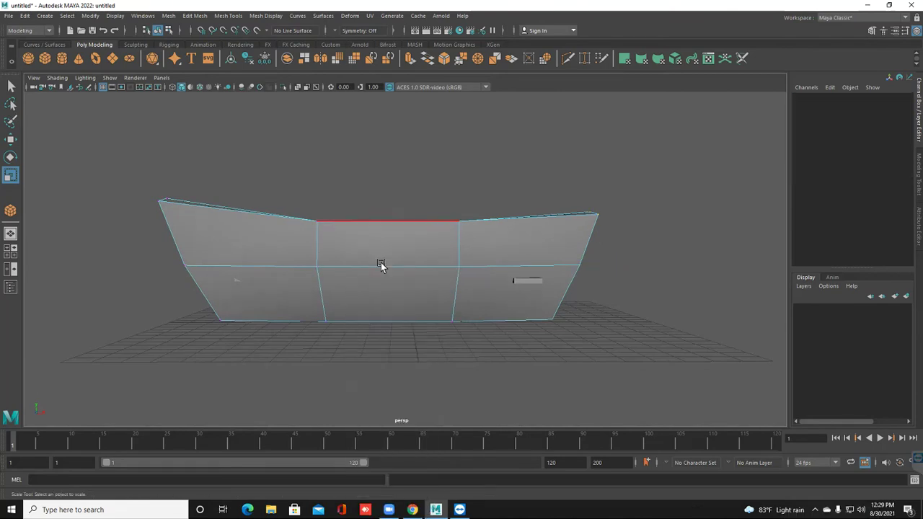
pyautogui.click(379, 265)
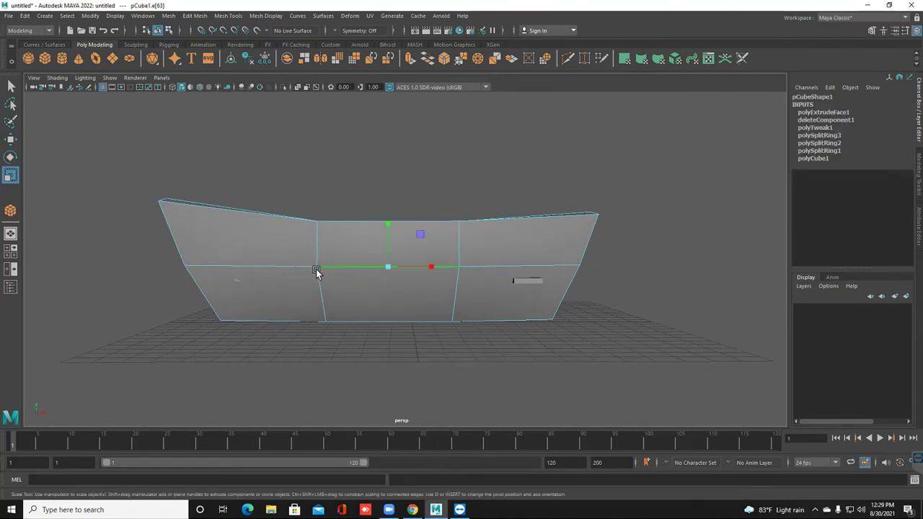
pyautogui.doubleClick(495, 264)
pyautogui.keyDown('alt'); pyautogui.moveTo(433, 308); pyautogui.dragTo(543, 264); pyautogui.keyUp('alt')
pyautogui.keyDown('shift'); pyautogui.doubleClick(541, 262); pyautogui.keyUp('shift')
pyautogui.click(448, 248)
pyautogui.scroll(3, 478, 281)
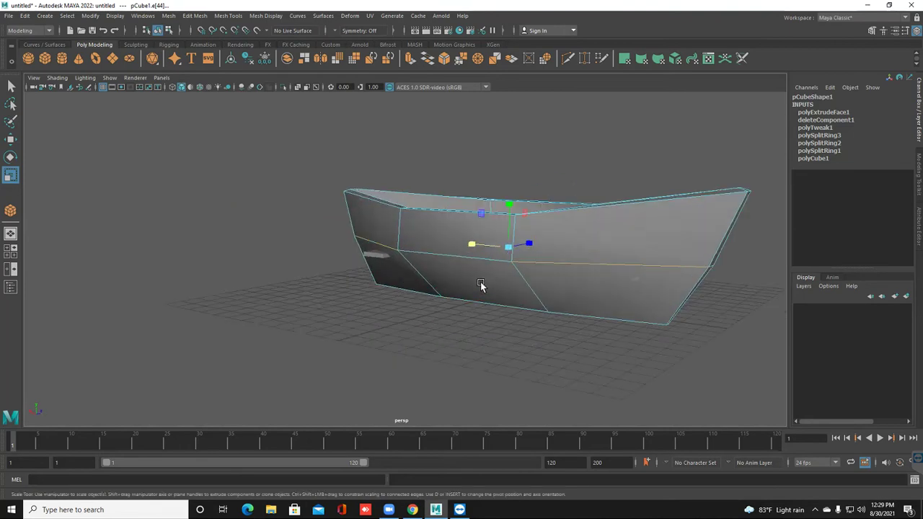
pyautogui.keyDown('alt'); pyautogui.moveTo(482, 285); pyautogui.dragTo(473, 310, button='middle'); pyautogui.keyUp('alt')
pyautogui.keyDown('alt'); pyautogui.moveTo(473, 295); pyautogui.dragTo(328, 288); pyautogui.keyUp('alt')
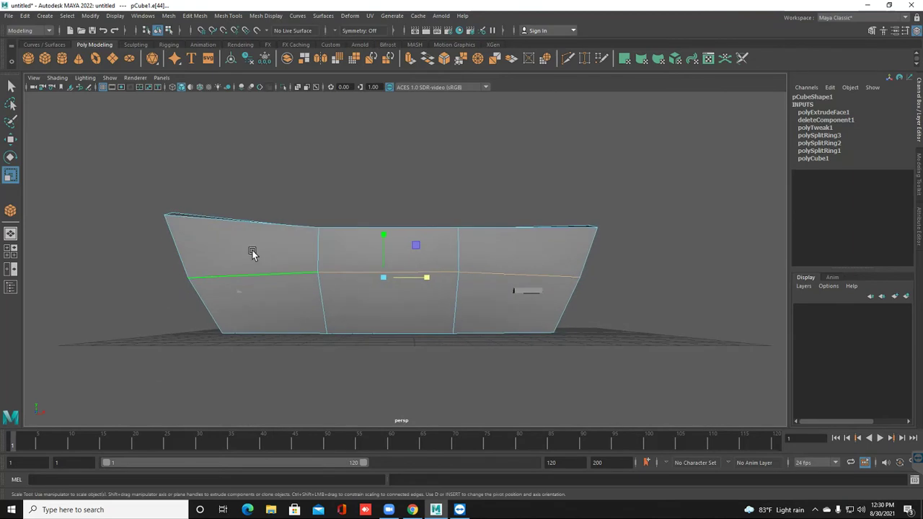
# - Reselect the hull's mid-height side edges together with the rim edges, scale them to widen the hull, and return to object mode
pyautogui.click(273, 275)
pyautogui.click(411, 276)
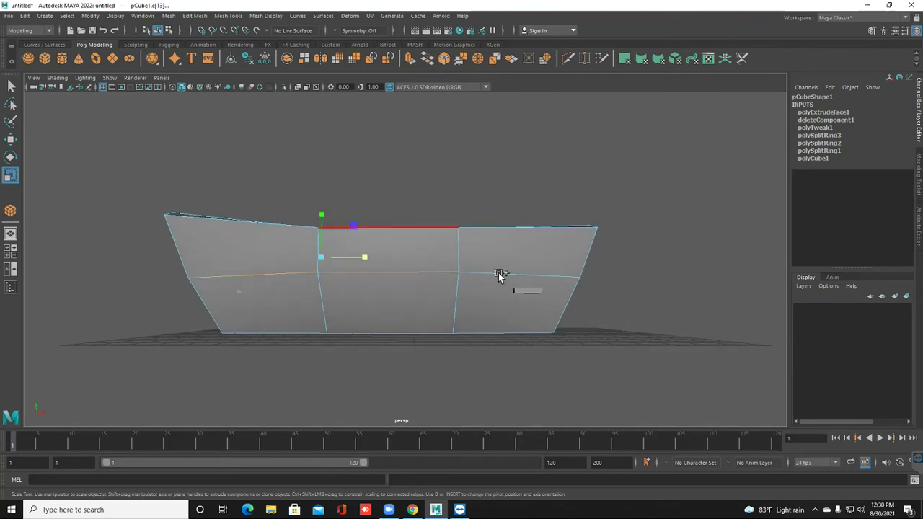
pyautogui.keyDown('alt'); pyautogui.moveTo(417, 349); pyautogui.dragTo(427, 357); pyautogui.keyUp('alt')
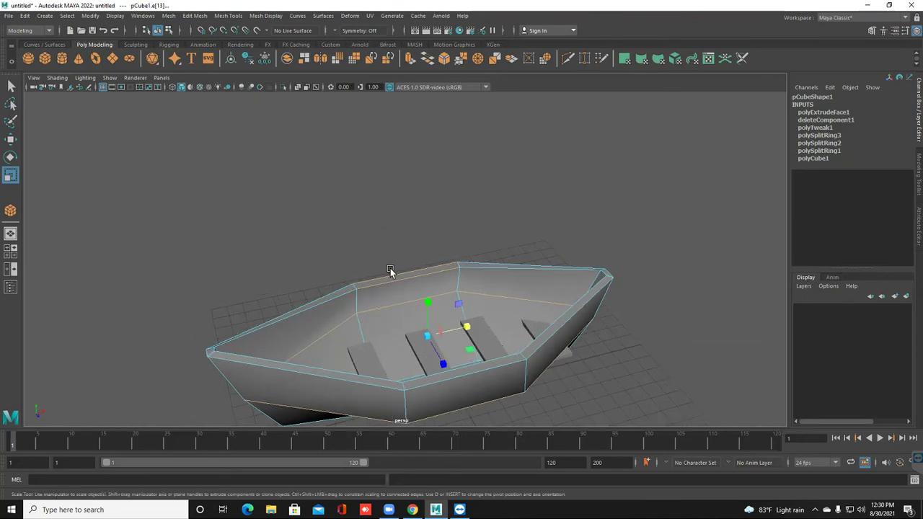
pyautogui.moveTo(402, 283); pyautogui.dragTo(401, 280)
pyautogui.moveTo(440, 370); pyautogui.dragTo(414, 301)
pyautogui.rightClick(414, 298)
pyautogui.moveTo(457, 274); pyautogui.dragTo(529, 214, button='right')
pyautogui.click(529, 214)
pyautogui.moveTo(449, 238); pyautogui.dragTo(529, 158, button='right')
pyautogui.click(440, 192)
# - Select all five seat planks and raise them together inside the hull, to about 2.751 in Translate Y
pyautogui.keyDown('alt'); pyautogui.moveTo(449, 303); pyautogui.dragTo(449, 360); pyautogui.keyUp('alt')
pyautogui.click(502, 291)
pyautogui.keyDown('alt'); pyautogui.moveTo(502, 292); pyautogui.dragTo(450, 336); pyautogui.keyUp('alt')
pyautogui.click(450, 336)
pyautogui.keyDown('shift'); pyautogui.click(393, 334); pyautogui.keyUp('shift')
pyautogui.keyDown('shift'); pyautogui.click(332, 333); pyautogui.keyUp('shift')
pyautogui.click(278, 331)
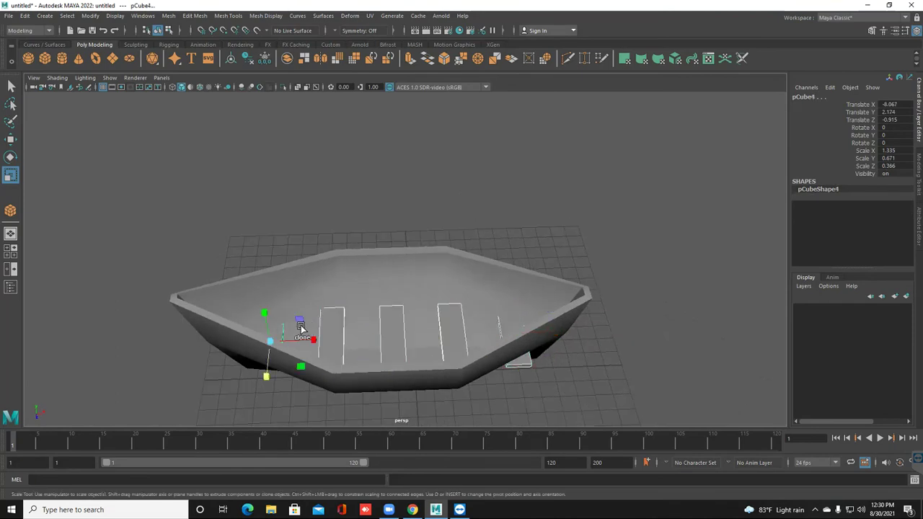
pyautogui.press('w')
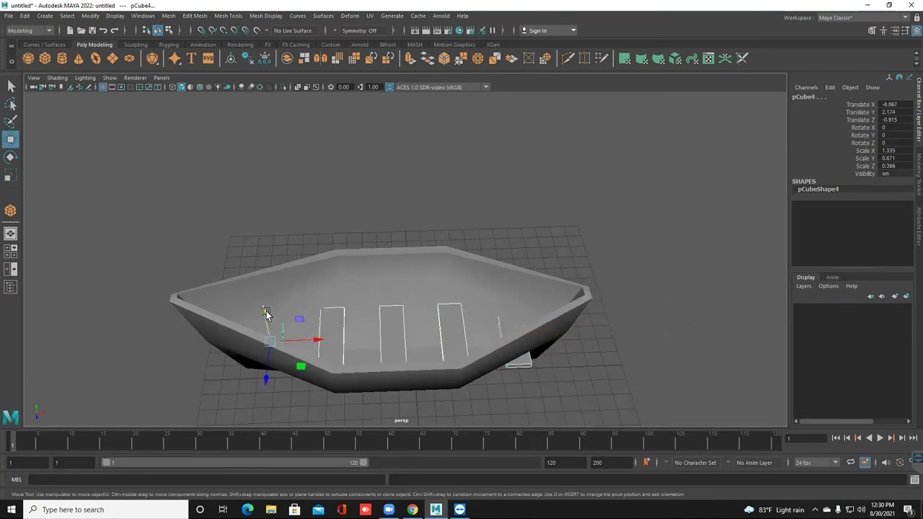
pyautogui.moveTo(261, 309); pyautogui.dragTo(261, 306)
# - Widen the full-length plank at the hull's end to about 2.954 in Scale X and move it to about 6.689 in Translate X
pyautogui.keyDown('alt'); pyautogui.moveTo(327, 427); pyautogui.dragTo(342, 317); pyautogui.keyUp('alt')
pyautogui.click(511, 346)
pyautogui.keyDown('alt'); pyautogui.moveTo(496, 364); pyautogui.dragTo(469, 332); pyautogui.keyUp('alt')
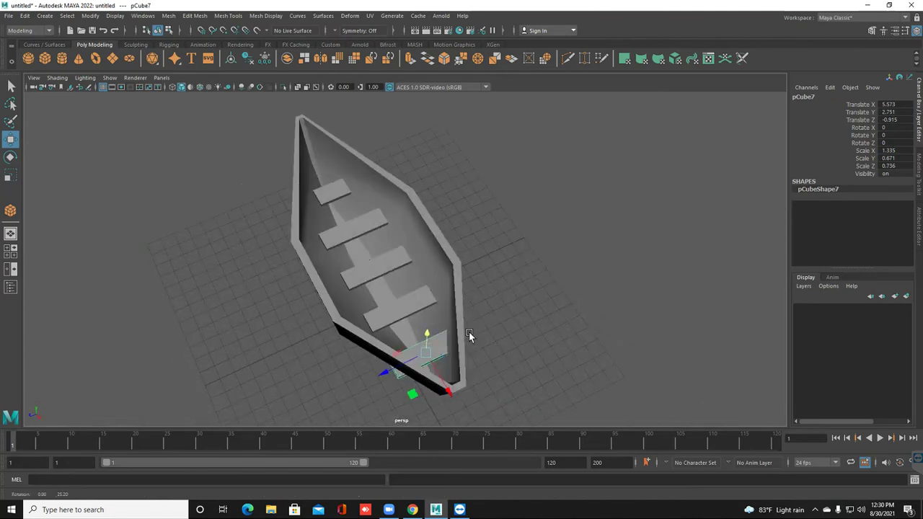
pyautogui.moveTo(448, 392); pyautogui.dragTo(472, 421)
pyautogui.keyDown('alt'); pyautogui.moveTo(409, 297); pyautogui.dragTo(408, 276, button='middle'); pyautogui.keyUp('alt')
pyautogui.moveTo(448, 375); pyautogui.dragTo(463, 409)
pyautogui.press('r')
pyautogui.press('w')
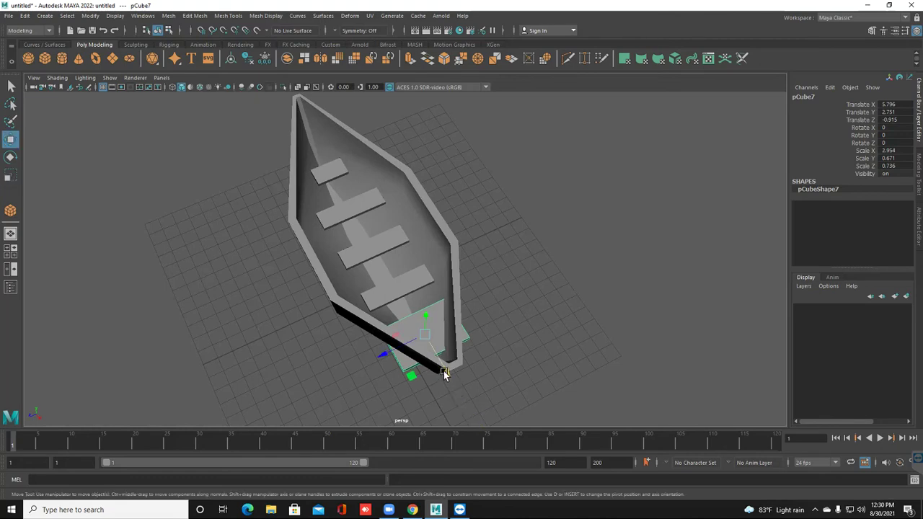
pyautogui.moveTo(447, 373); pyautogui.dragTo(454, 386)
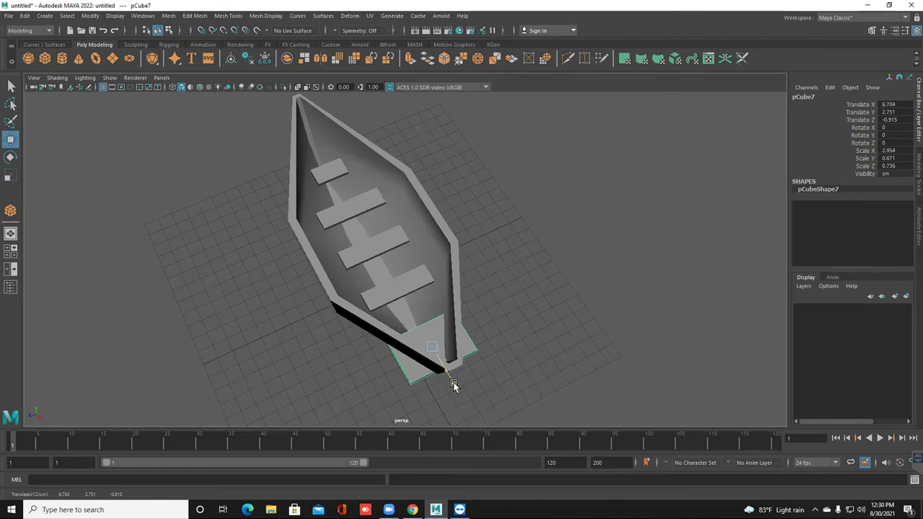
pyautogui.keyDown('alt'); pyautogui.moveTo(411, 310); pyautogui.dragTo(404, 301); pyautogui.keyUp('alt')
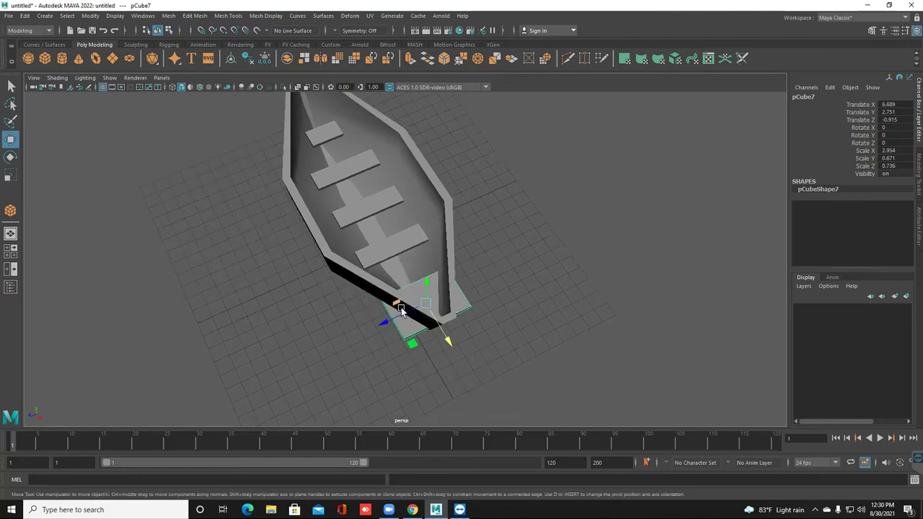
# - Taper the widened end plank into a wedge following the hull's point by scaling its outer-end and inner-end vertices across the boat
pyautogui.rightClick(402, 312)
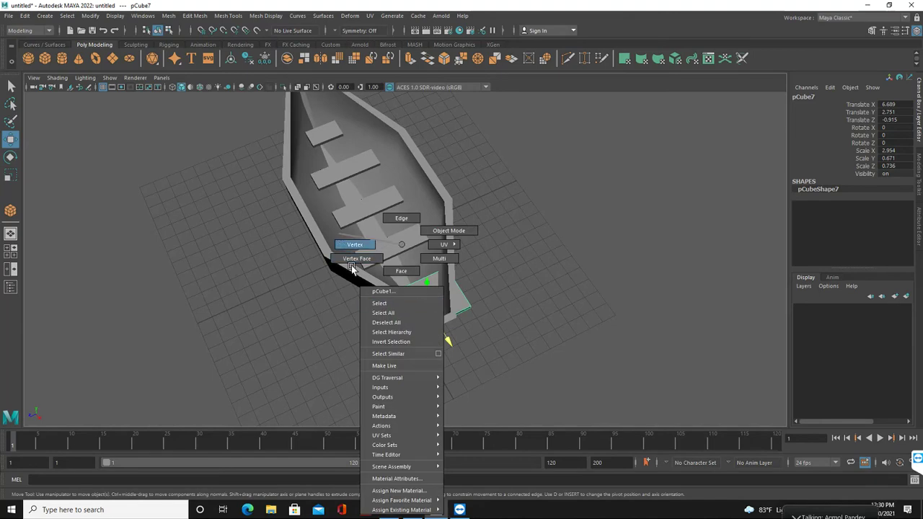
pyautogui.click(355, 244)
pyautogui.rightClick(353, 281)
pyautogui.click(415, 328)
pyautogui.moveTo(406, 333); pyautogui.dragTo(323, 251, button='right')
pyautogui.moveTo(386, 333); pyautogui.dragTo(429, 353)
pyautogui.moveTo(521, 357); pyautogui.dragTo(512, 348)
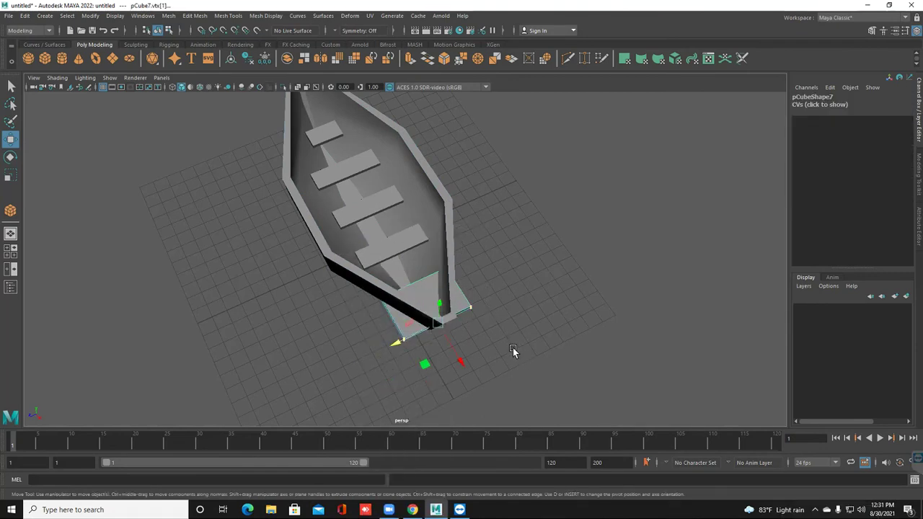
pyautogui.press('r')
pyautogui.moveTo(402, 340); pyautogui.dragTo(444, 315)
pyautogui.moveTo(560, 377); pyautogui.dragTo(465, 292)
pyautogui.moveTo(371, 285); pyautogui.dragTo(336, 246)
pyautogui.moveTo(438, 306); pyautogui.dragTo(439, 306)
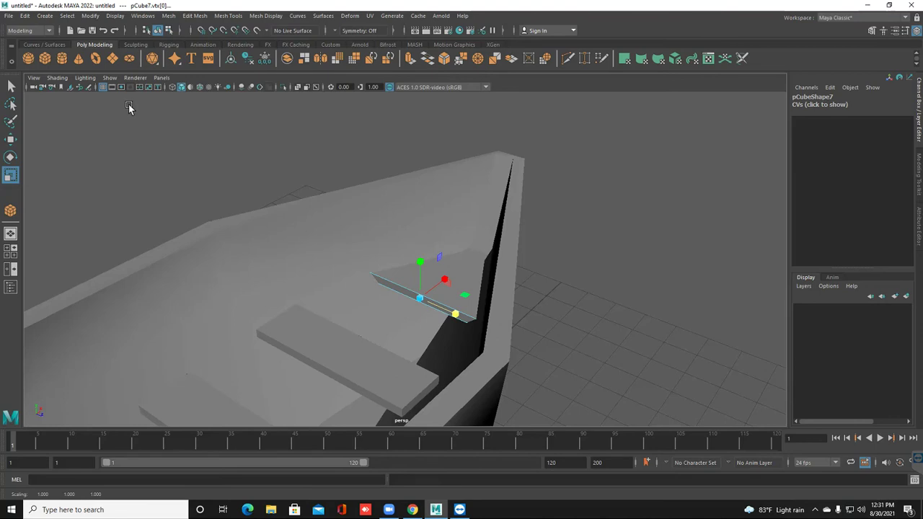
# - Insert an edge loop lengthwise through the middle of the wedge-shaped end seat, using relative distance from edge
pyautogui.click(216, 20)
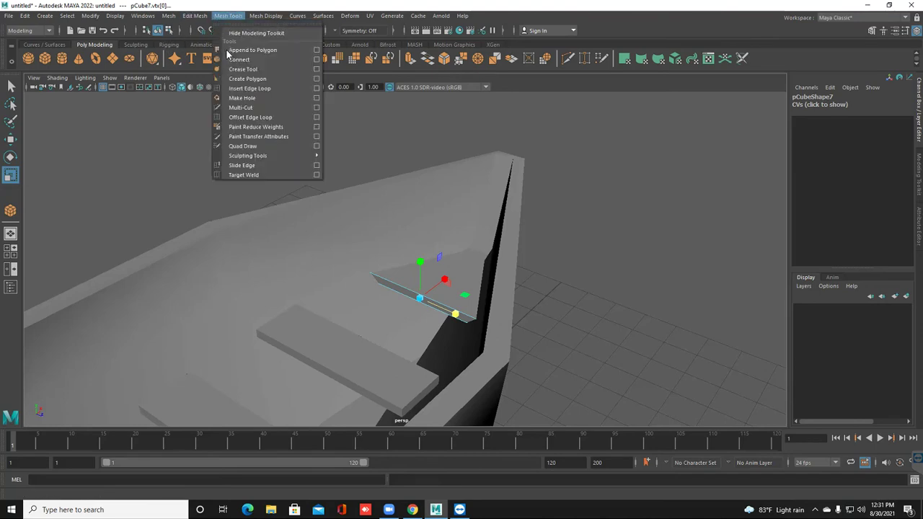
pyautogui.click(317, 88)
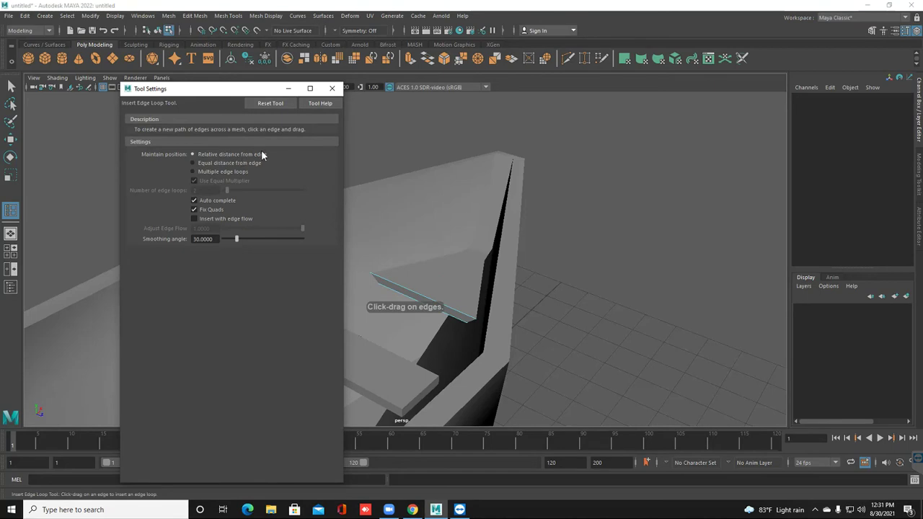
pyautogui.click(333, 90)
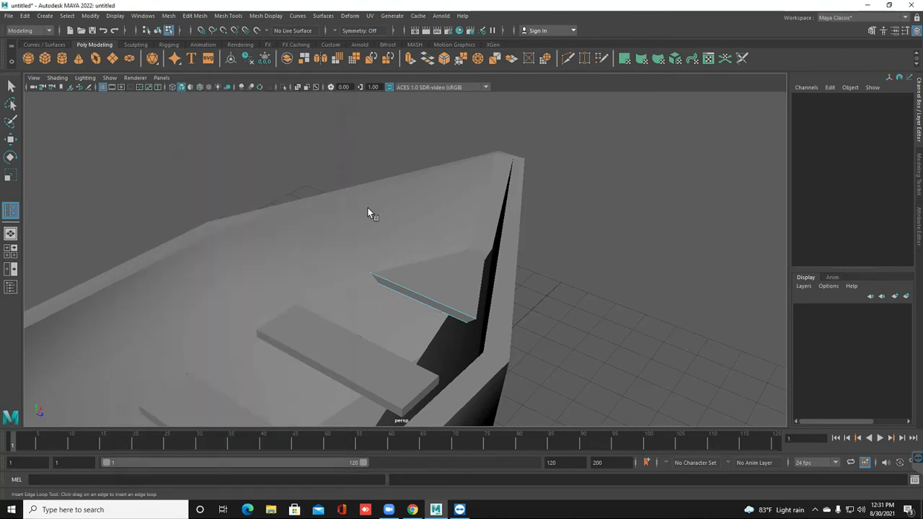
pyautogui.click(421, 297)
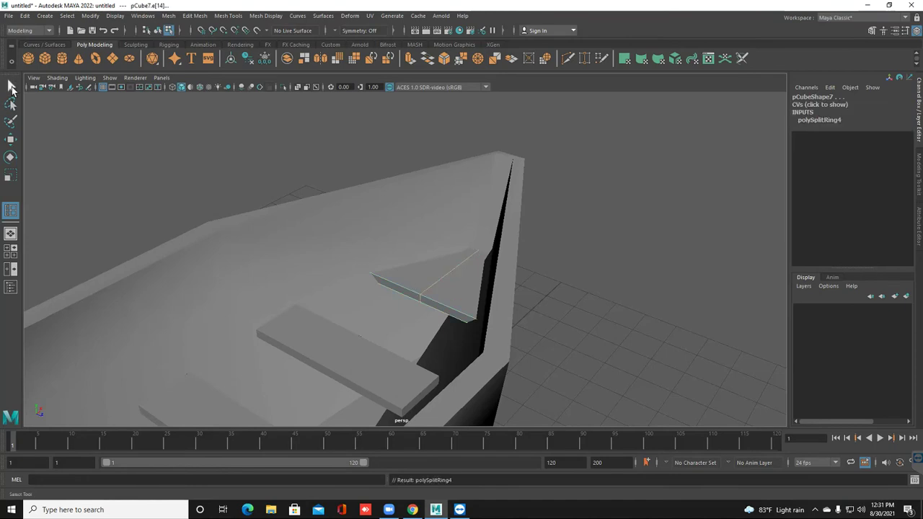
# - Move the middle vertices of the end seat's inner edge toward the hull's point, to about 5.803 in X, forming a V-shaped notch
pyautogui.moveTo(422, 286); pyautogui.dragTo(375, 249, button='right')
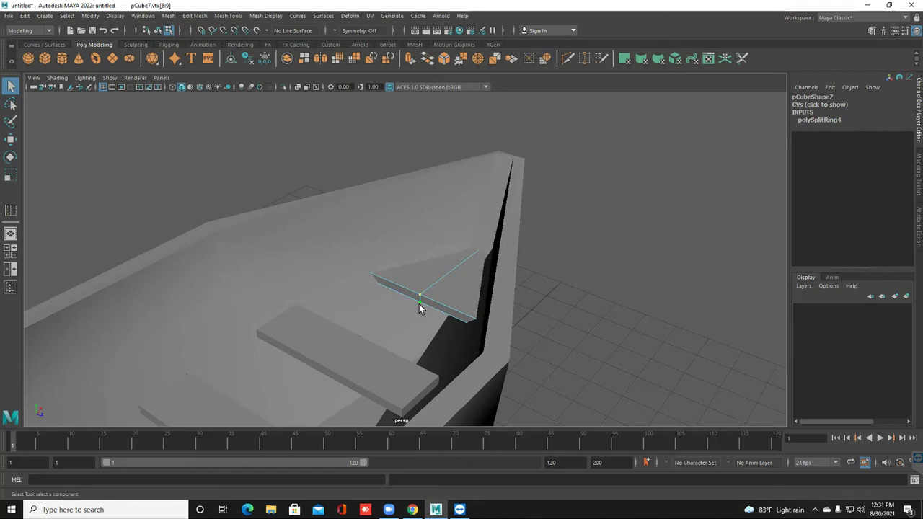
pyautogui.press('w')
pyautogui.moveTo(431, 291); pyautogui.dragTo(448, 287)
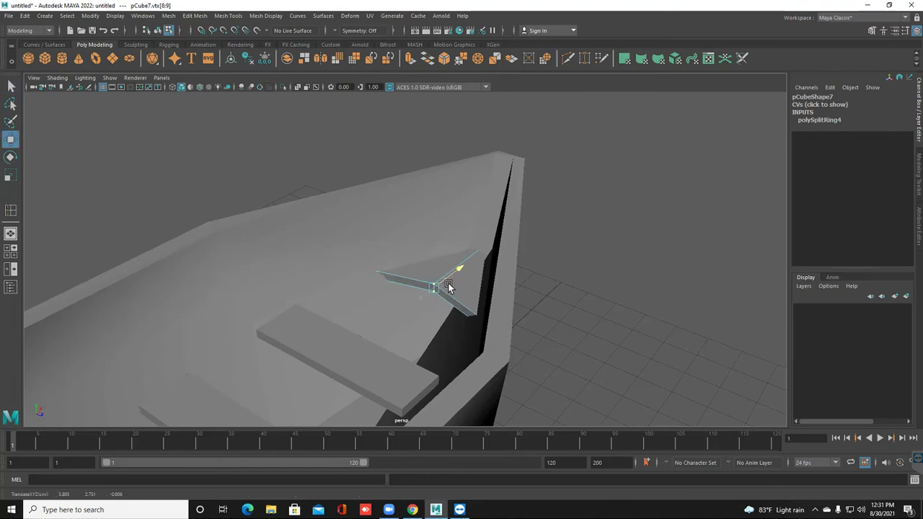
# - Pull the end seat's two inner corners toward the boat's middle, to about 4.844 in X, and return to object mode
pyautogui.moveTo(361, 322); pyautogui.dragTo(379, 336)
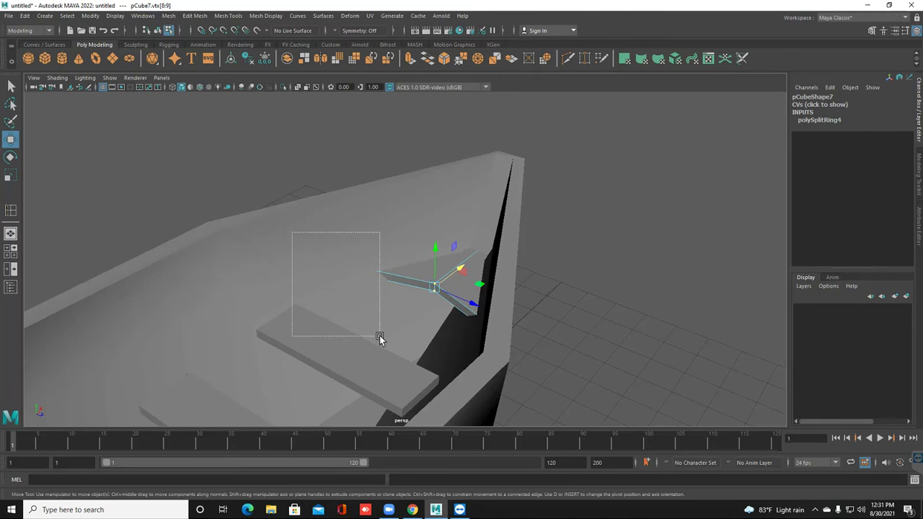
pyautogui.moveTo(527, 375); pyautogui.dragTo(525, 374)
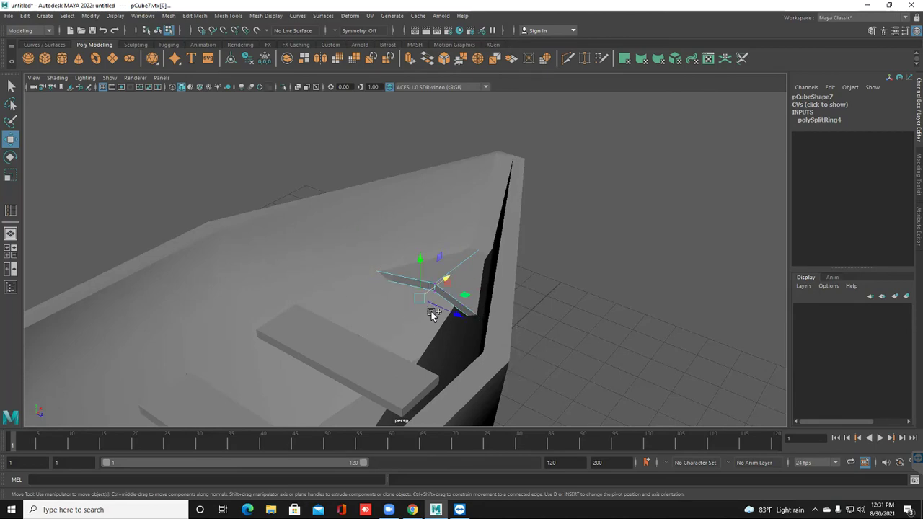
pyautogui.moveTo(430, 294); pyautogui.dragTo(427, 300)
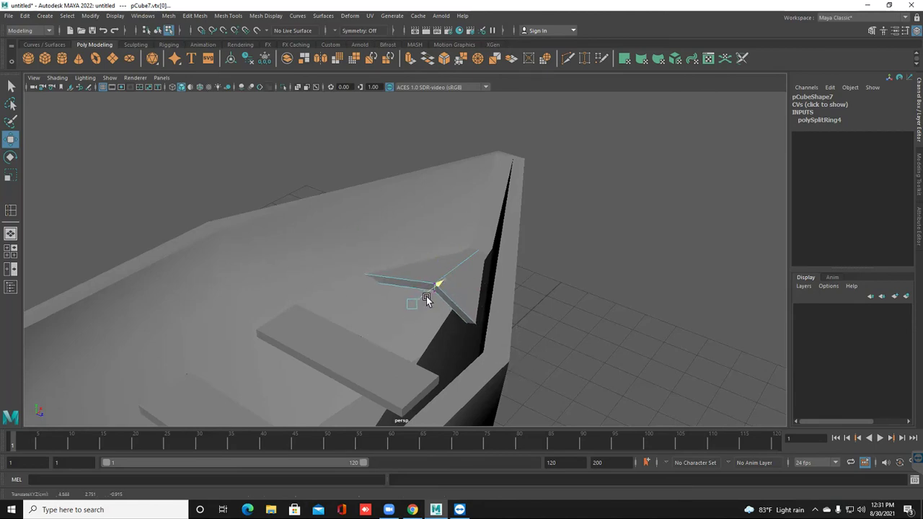
pyautogui.moveTo(422, 261); pyautogui.dragTo(657, 212, button='right')
pyautogui.click(546, 305)
# - Lengthen the plank next to the notched end seat to about 0.98 in Scale Z so it spans the hull
pyautogui.scroll(-6, 372, 326)
pyautogui.keyDown('alt'); pyautogui.moveTo(372, 332); pyautogui.dragTo(457, 320); pyautogui.keyUp('alt')
pyautogui.scroll(5, 310, 330)
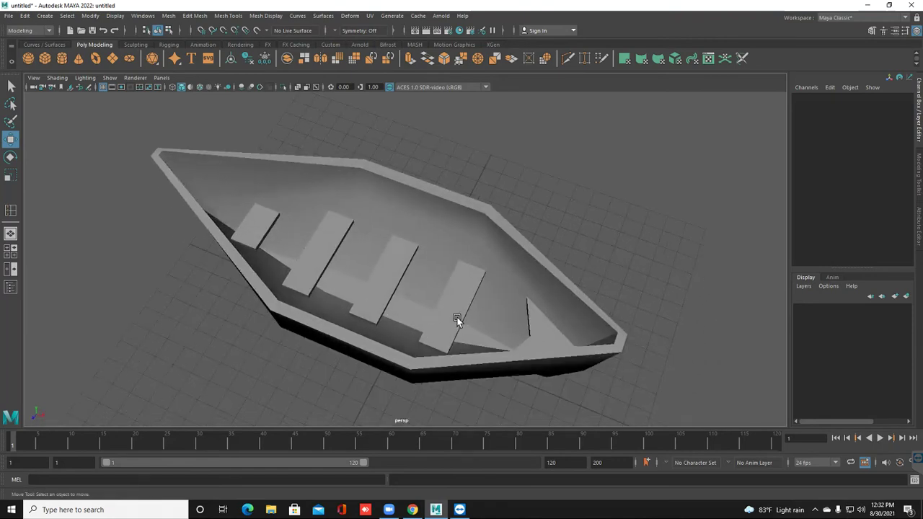
pyautogui.click(458, 317)
pyautogui.press('r')
pyautogui.moveTo(439, 330); pyautogui.dragTo(434, 344)
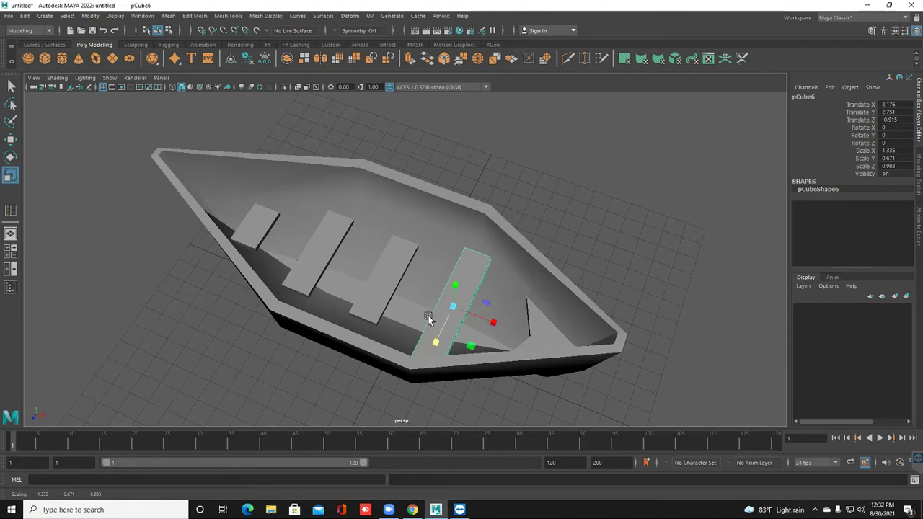
# - Stretch the edge facing the boat's middle on the plank beside the notched seat so its ends follow the hull, returning to object mode
pyautogui.moveTo(429, 245); pyautogui.dragTo(385, 248, button='right')
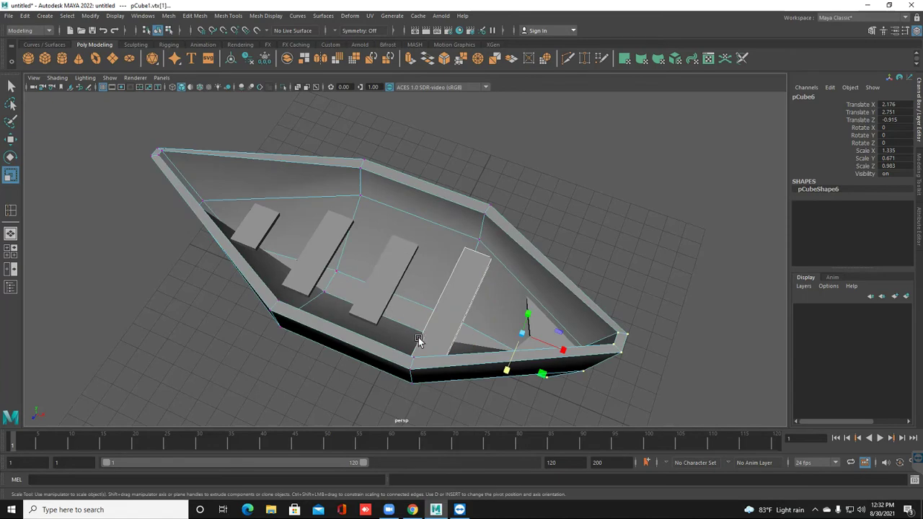
pyautogui.click(442, 307)
pyautogui.rightClick(445, 302)
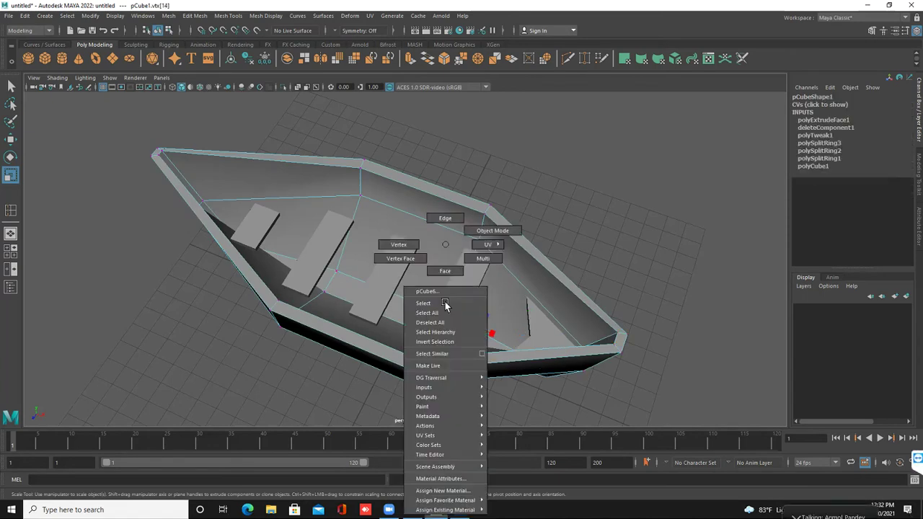
pyautogui.moveTo(444, 302); pyautogui.dragTo(349, 247, button='right')
pyautogui.moveTo(457, 296); pyautogui.dragTo(485, 256, button='right')
pyautogui.click(458, 300)
pyautogui.scroll(2, 416, 373)
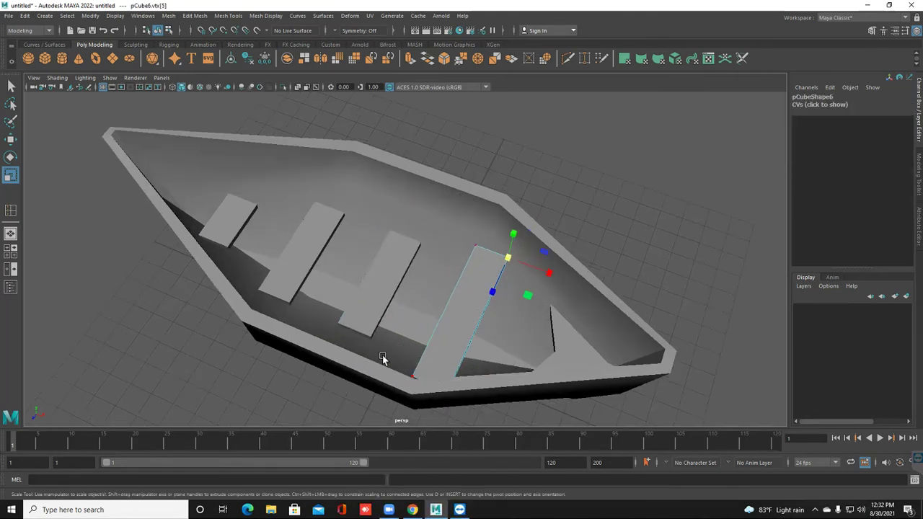
pyautogui.moveTo(420, 392); pyautogui.dragTo(421, 391)
pyautogui.keyDown('shift'); pyautogui.moveTo(455, 200); pyautogui.dragTo(483, 259); pyautogui.keyUp('shift')
pyautogui.moveTo(429, 344); pyautogui.dragTo(424, 349)
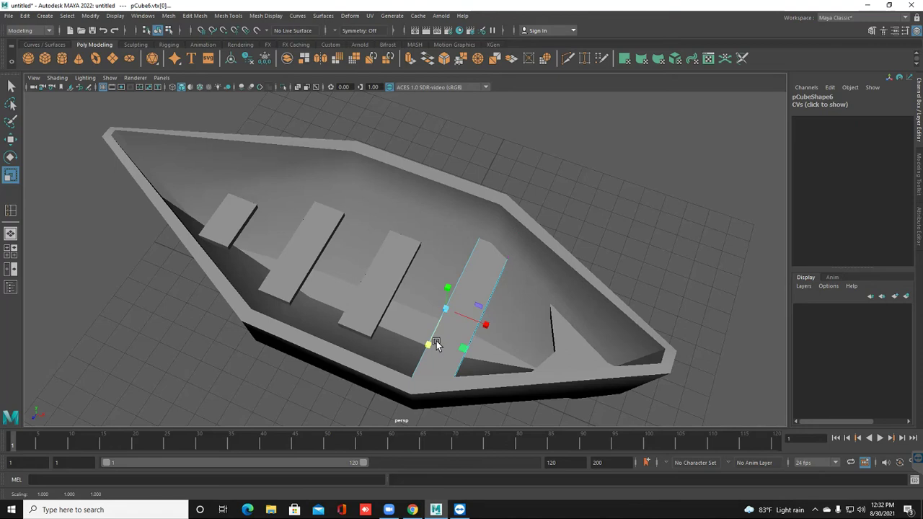
pyautogui.rightClick(455, 305)
pyautogui.moveTo(455, 305); pyautogui.dragTo(592, 172, button='right')
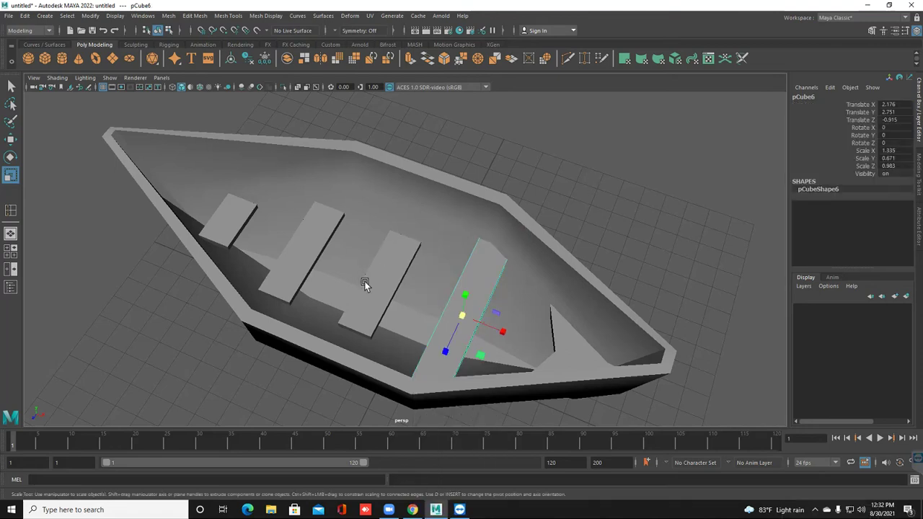
# - Lengthen the two other long seat planks crosswise so that they span the hull's width
pyautogui.click(379, 279)
pyautogui.moveTo(374, 298); pyautogui.dragTo(390, 328)
pyautogui.click(386, 295)
pyautogui.moveTo(383, 293); pyautogui.dragTo(380, 311)
# - Lengthen the inner edge of the long plank nearest the short plank by scaling its vertices outward in Z, and return to object mode
pyautogui.moveTo(385, 246); pyautogui.dragTo(346, 247, button='right')
pyautogui.moveTo(426, 232); pyautogui.dragTo(428, 235)
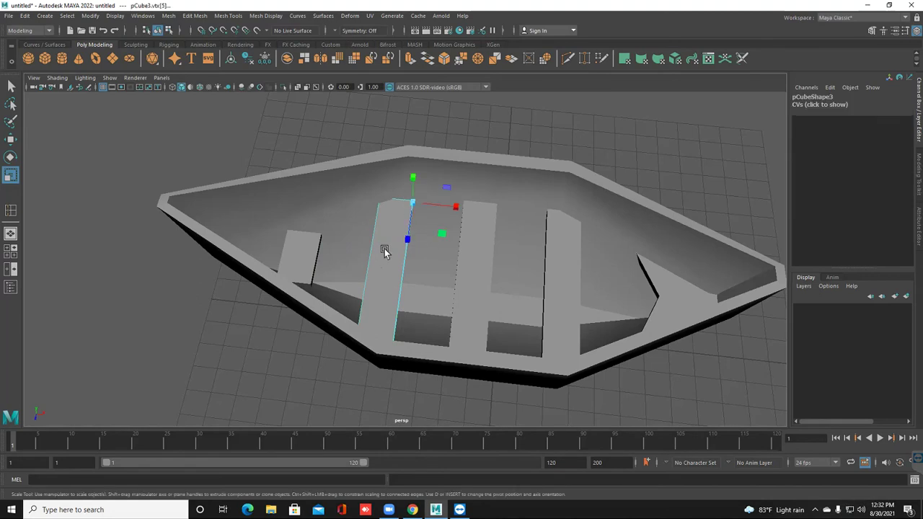
pyautogui.keyDown('shift'); pyautogui.moveTo(373, 315); pyautogui.dragTo(401, 369); pyautogui.keyUp('shift')
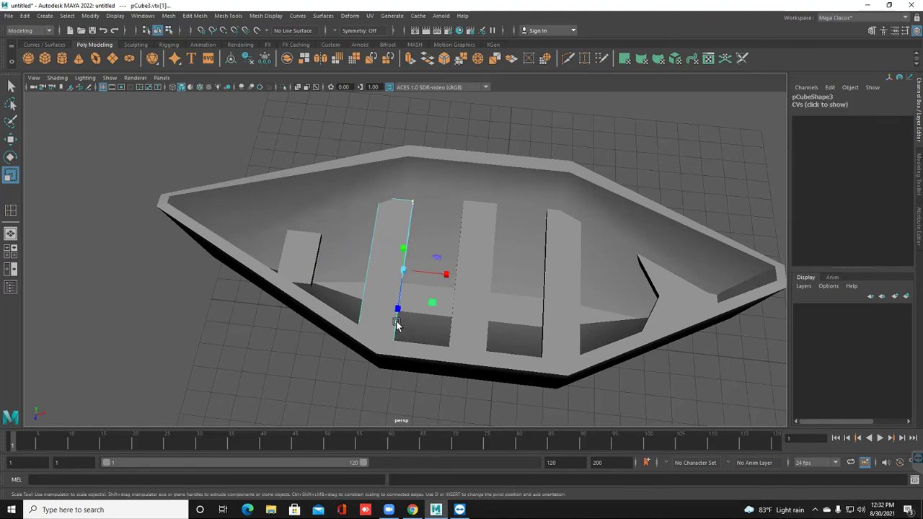
pyautogui.moveTo(397, 309); pyautogui.dragTo(395, 318)
pyautogui.moveTo(390, 247); pyautogui.dragTo(479, 206, button='right')
# - Widen the short end plank across the hull and move its outer vertices toward the hull's point, to about -11.216 in X
pyautogui.click(306, 257)
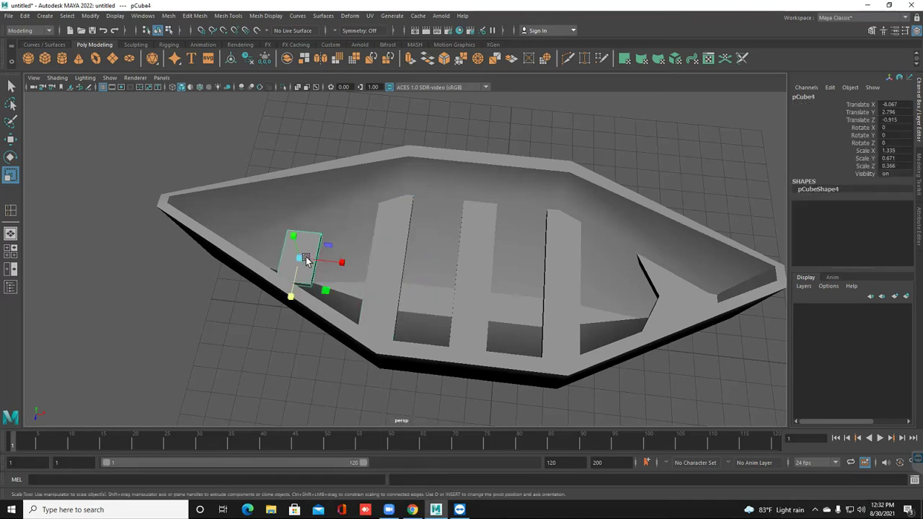
pyautogui.moveTo(290, 292); pyautogui.dragTo(319, 269)
pyautogui.moveTo(320, 245); pyautogui.dragTo(277, 245, button='right')
pyautogui.moveTo(348, 339); pyautogui.dragTo(316, 302)
pyautogui.moveTo(315, 235); pyautogui.dragTo(335, 350)
pyautogui.moveTo(258, 239); pyautogui.dragTo(311, 373)
pyautogui.press('w')
pyautogui.moveTo(313, 292); pyautogui.dragTo(249, 290)
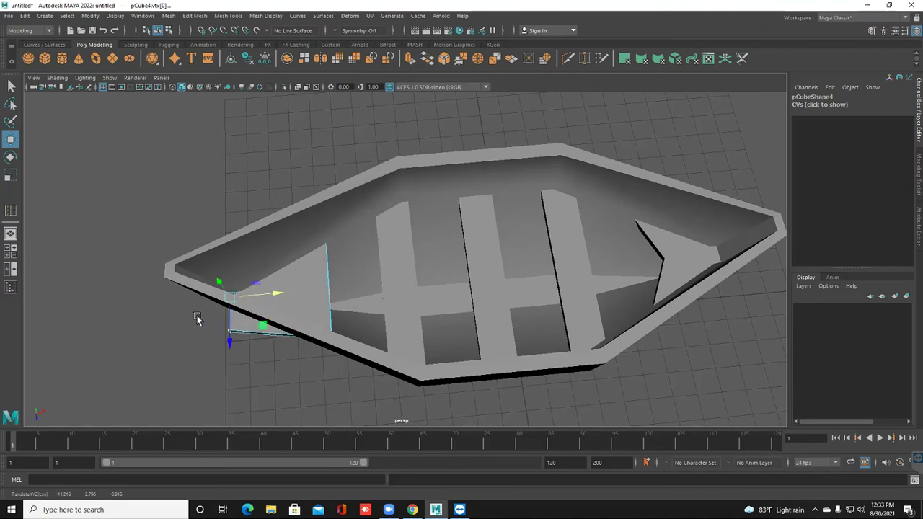
pyautogui.moveTo(213, 338); pyautogui.dragTo(214, 339)
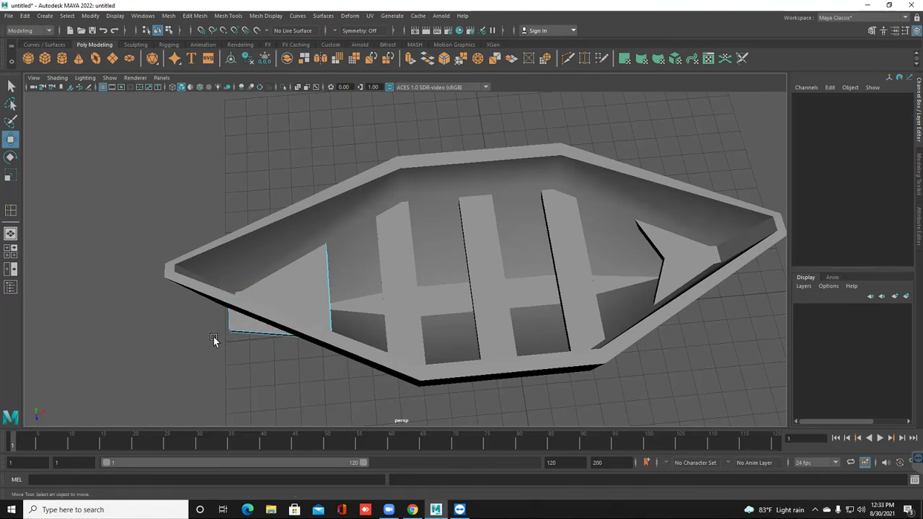
pyautogui.click(214, 337)
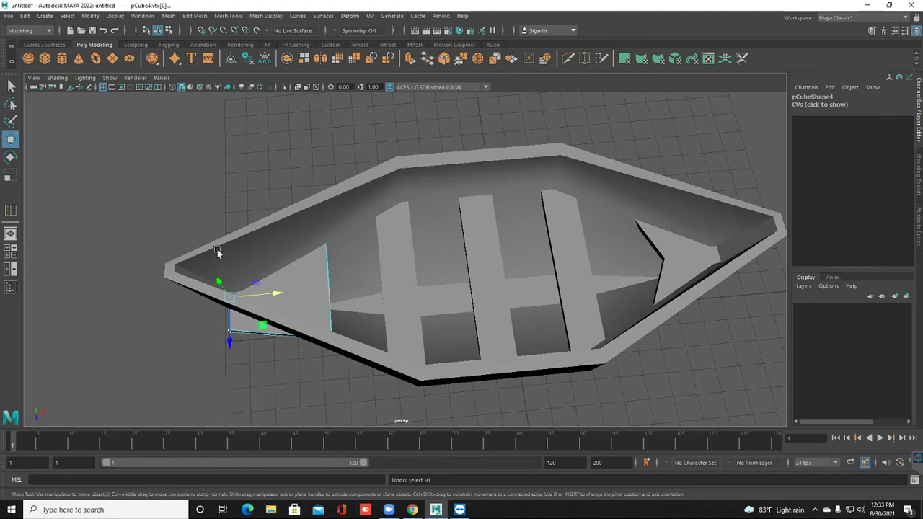
# - Narrow the outer end of the extended end plank in Z so it tapers into the hull's point, and return to object mode
pyautogui.moveTo(164, 198); pyautogui.dragTo(264, 378)
pyautogui.press('e')
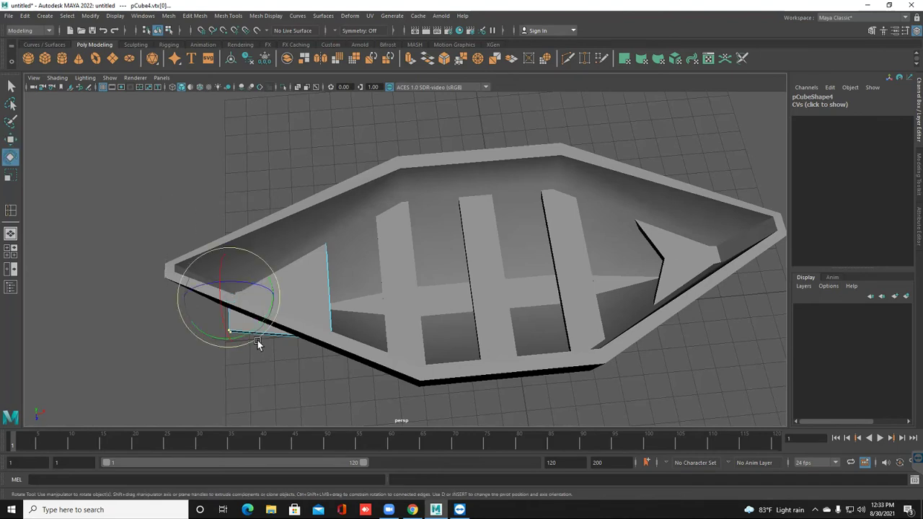
pyautogui.press('r')
pyautogui.moveTo(228, 334); pyautogui.dragTo(223, 293)
pyautogui.moveTo(276, 285); pyautogui.dragTo(373, 189, button='right')
pyautogui.click(142, 153)
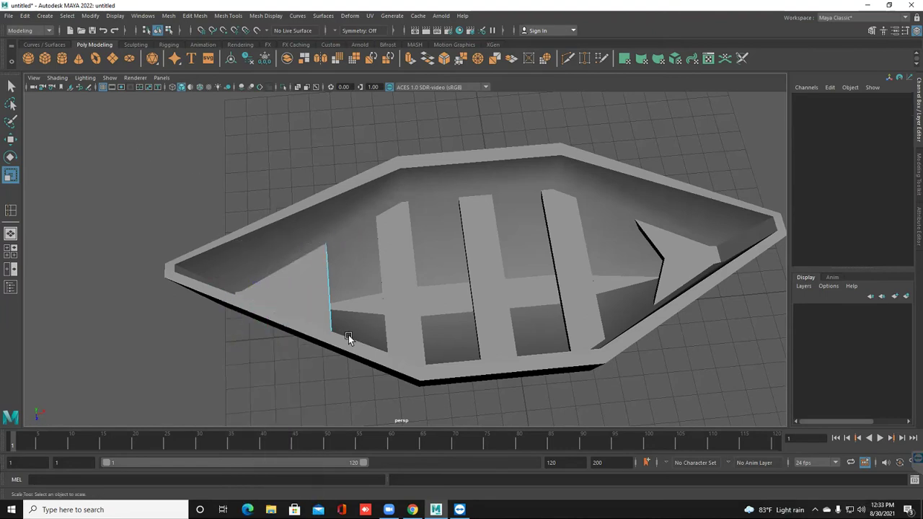
pyautogui.scroll(-5, 348, 338)
pyautogui.moveTo(341, 268); pyautogui.dragTo(420, 196, button='right')
pyautogui.click(492, 329)
# - Create a polygon torus on the grid beside the hull, with a radius of about 1.42 and a section radius of 0.3
pyautogui.scroll(3, 492, 329)
pyautogui.keyDown('alt'); pyautogui.moveTo(478, 277); pyautogui.dragTo(257, 266); pyautogui.keyUp('alt')
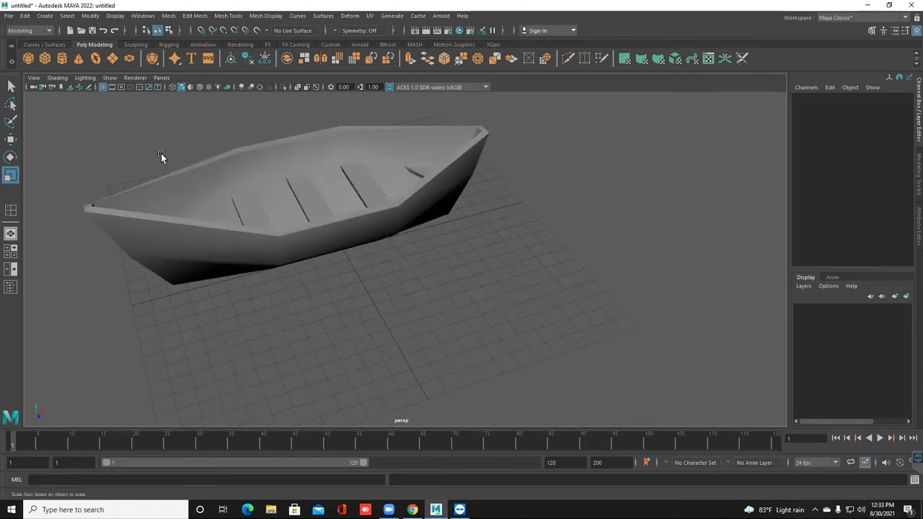
pyautogui.click(96, 59)
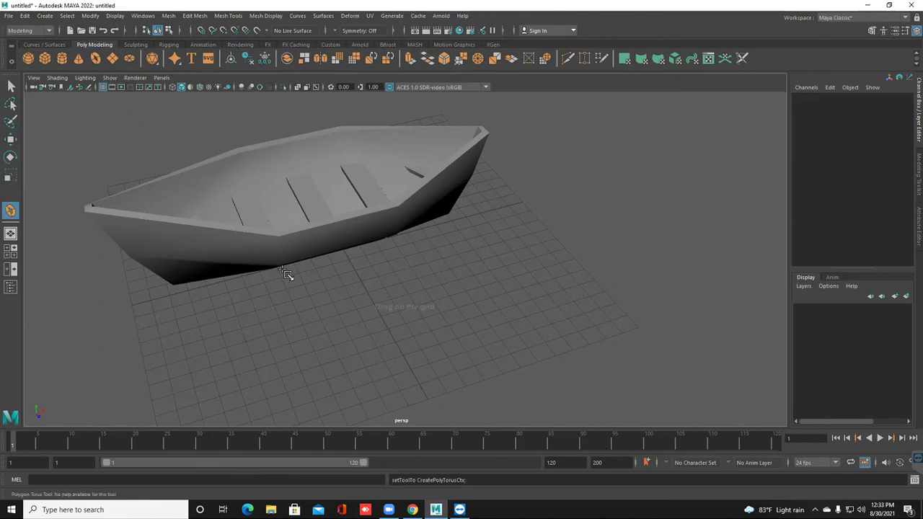
pyautogui.moveTo(372, 303); pyautogui.dragTo(393, 308)
pyautogui.keyDown('alt'); pyautogui.moveTo(349, 333); pyautogui.dragTo(393, 311); pyautogui.keyUp('alt')
pyautogui.scroll(5, 393, 310)
pyautogui.keyDown('alt'); pyautogui.moveTo(367, 271); pyautogui.dragTo(343, 270, button='middle'); pyautogui.keyUp('alt')
pyautogui.keyDown('alt'); pyautogui.moveTo(343, 269); pyautogui.dragTo(404, 255); pyautogui.keyUp('alt')
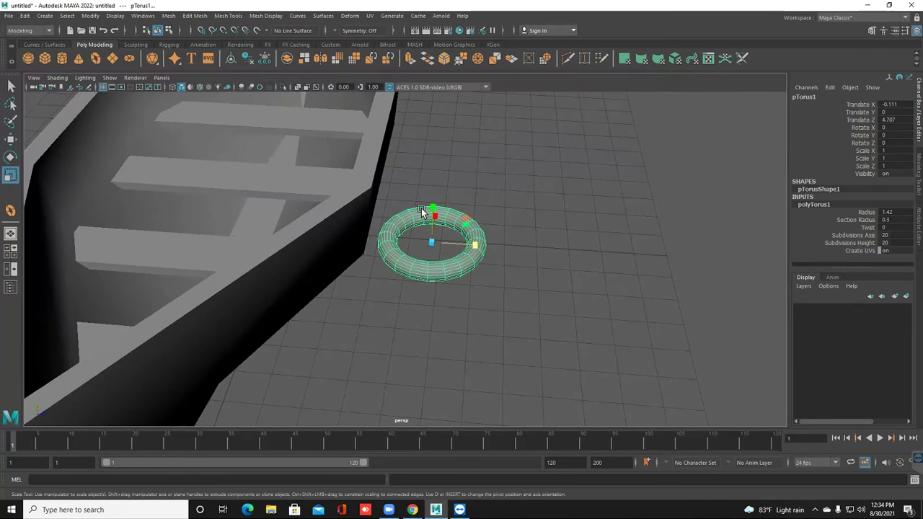
# - Delete half of the torus's faces in the top view, leaving a half ring on the positive X side
pyautogui.press('space')
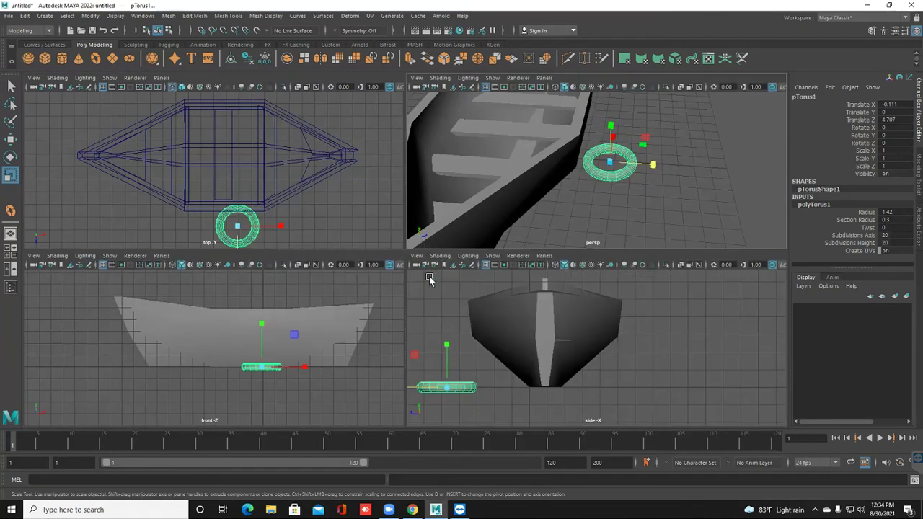
pyautogui.press('space')
pyautogui.keyDown('alt'); pyautogui.moveTo(411, 364); pyautogui.dragTo(382, 212, button='middle'); pyautogui.keyUp('alt')
pyautogui.scroll(1, 368, 247)
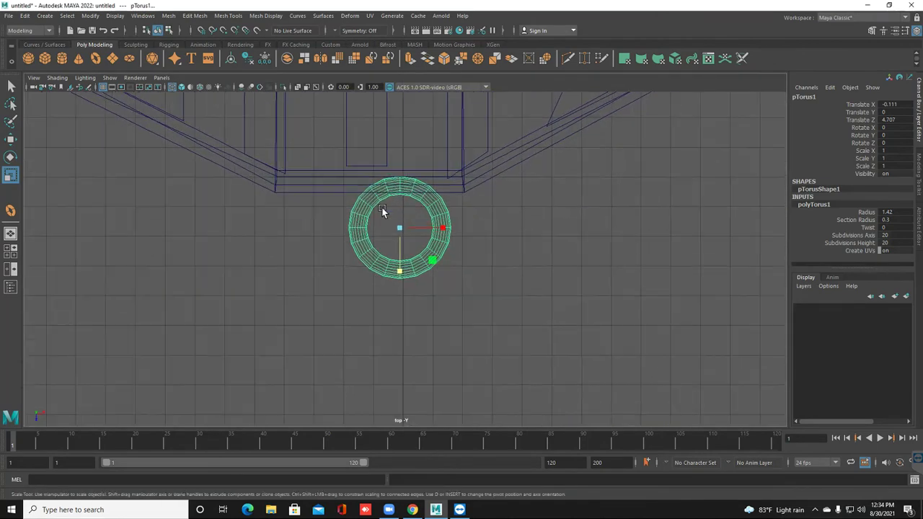
pyautogui.moveTo(365, 214); pyautogui.dragTo(365, 235, button='right')
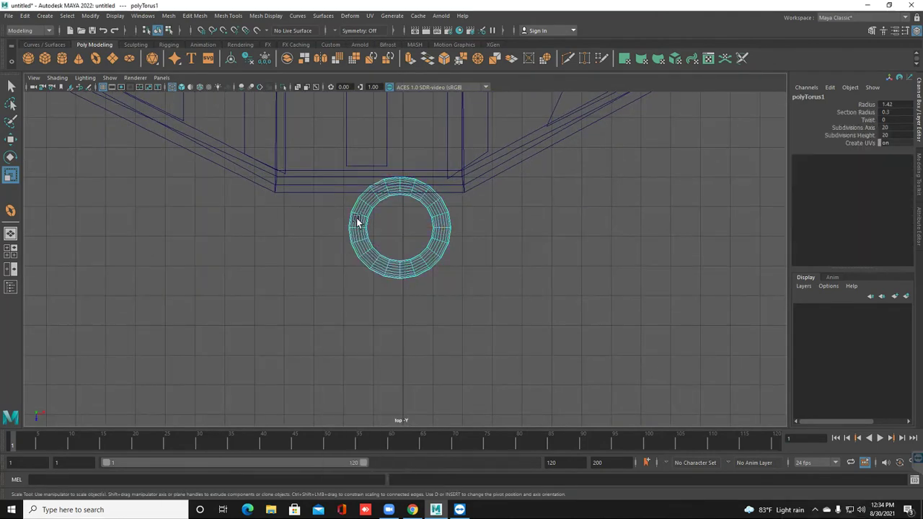
pyautogui.moveTo(348, 160); pyautogui.dragTo(393, 291)
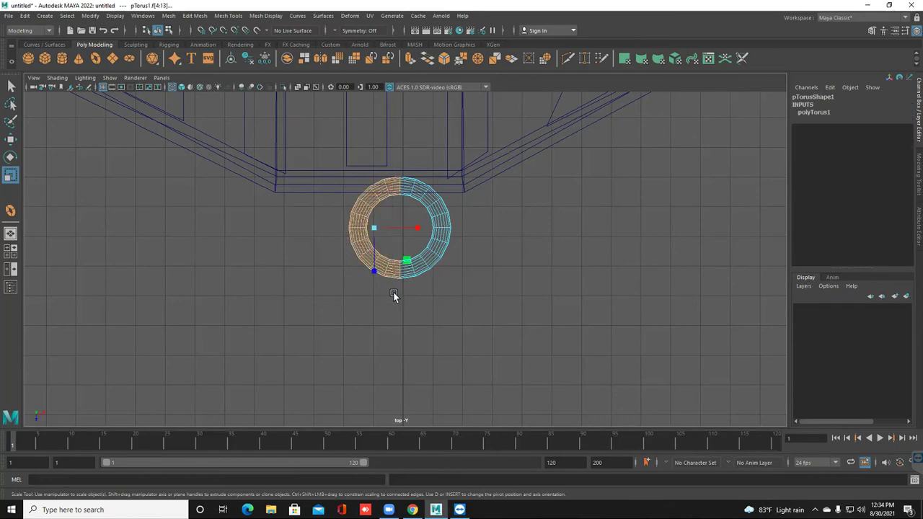
pyautogui.press('Delete')
# - Return the half torus to object mode and center its pivot
pyautogui.moveTo(439, 210); pyautogui.dragTo(481, 193, button='right')
pyautogui.click(396, 206)
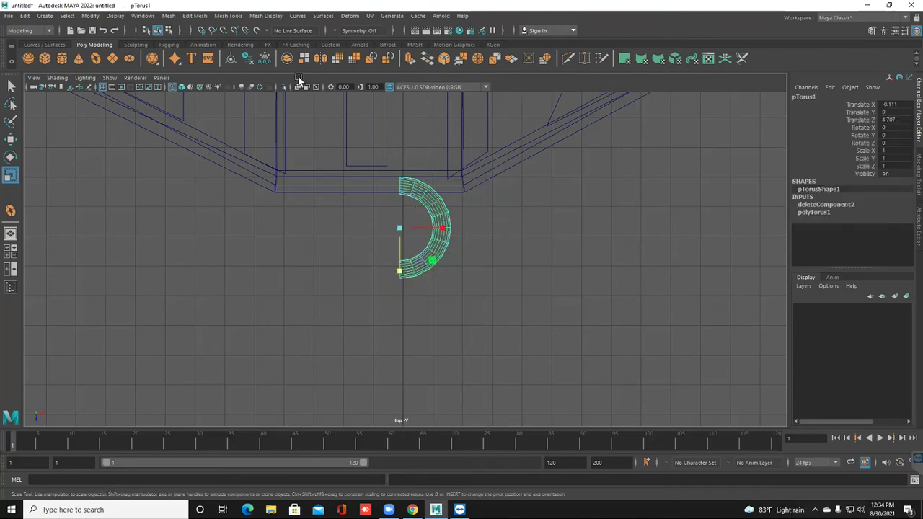
pyautogui.click(230, 59)
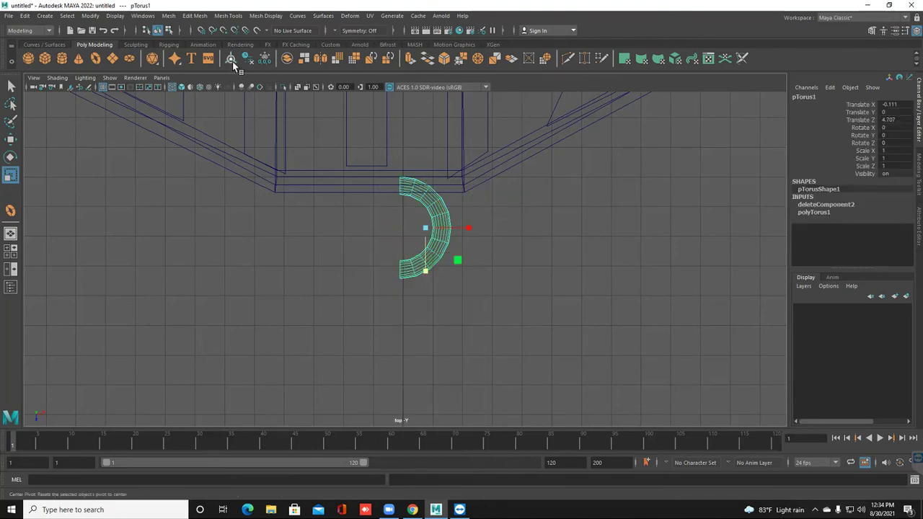
# - Rotate the half torus about the vertical axis in the perspective view and set its Rotate Y to -90
pyautogui.press('space')
pyautogui.press('space')
pyautogui.scroll(-3, 544, 217)
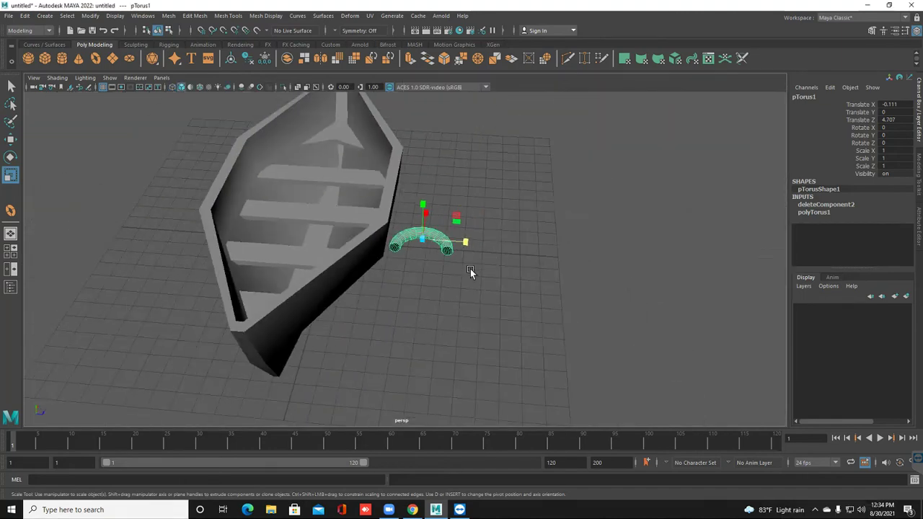
pyautogui.keyDown('alt'); pyautogui.moveTo(384, 252); pyautogui.dragTo(644, 235); pyautogui.keyUp('alt')
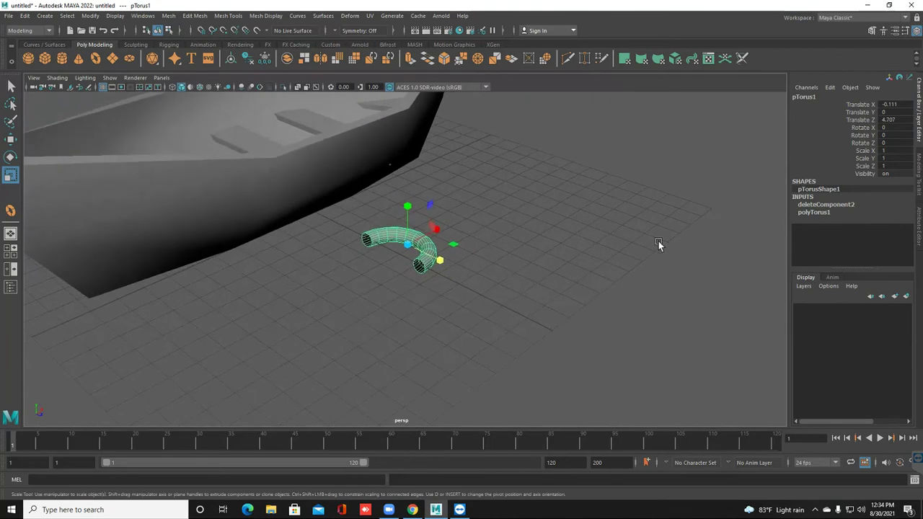
pyautogui.press('e')
pyautogui.moveTo(437, 267)
pyautogui.mouseDown()
pyautogui.moveTo(372, 265)
pyautogui.moveTo(425, 252)
pyautogui.mouseUp()
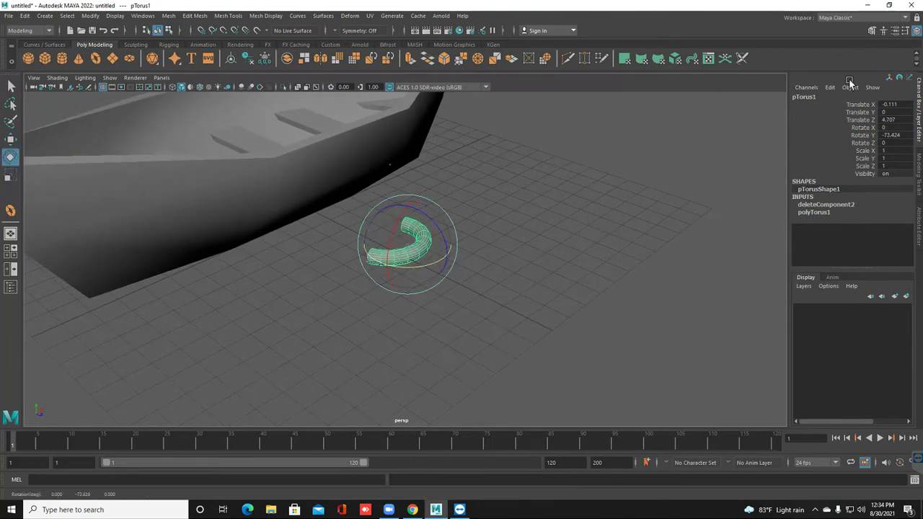
pyautogui.doubleClick(898, 135)
pyautogui.write('-90')
pyautogui.press('Return')
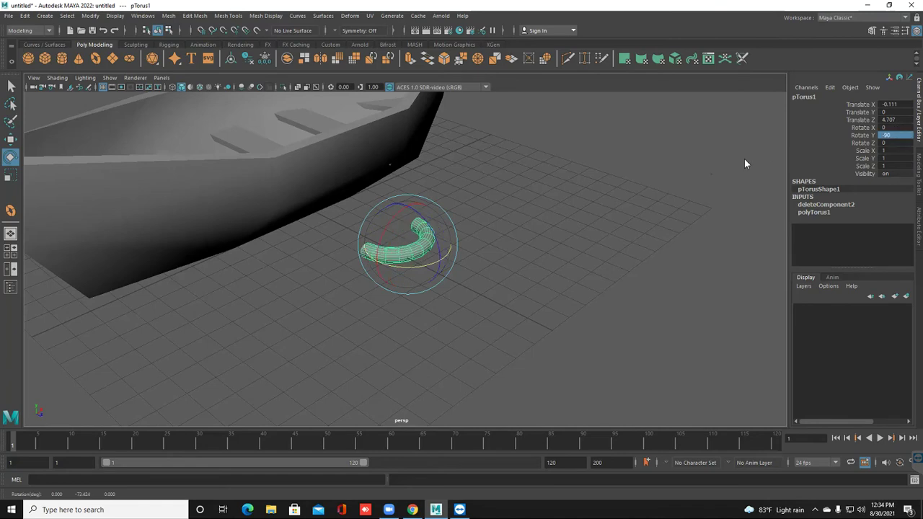
# - Tilt the half torus upright into an arch, with Rotate X at -90, Rotate Y at 0 and Rotate Z at 90
pyautogui.moveTo(435, 240); pyautogui.dragTo(863, 149)
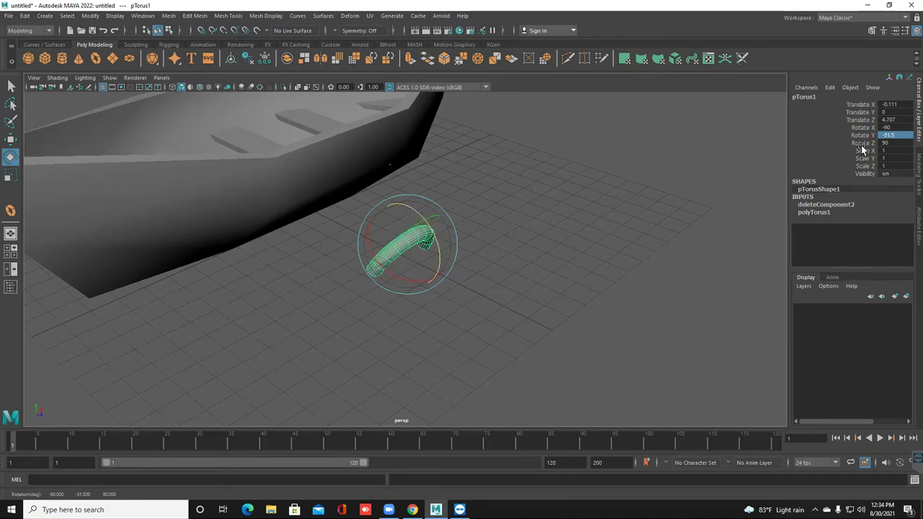
pyautogui.click(897, 135)
pyautogui.write('-90')
pyautogui.press('Return')
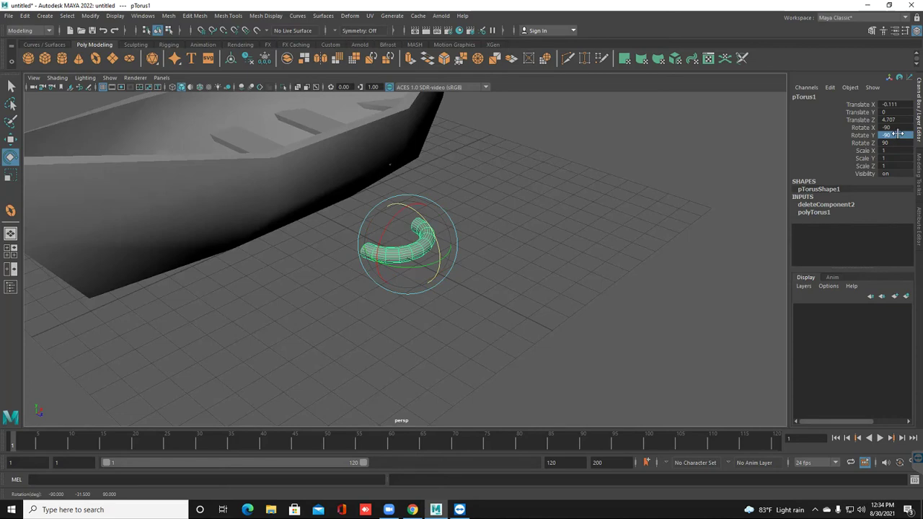
pyautogui.moveTo(461, 238); pyautogui.dragTo(856, 174)
pyautogui.click(908, 134)
pyautogui.write('0')
pyautogui.press('Return')
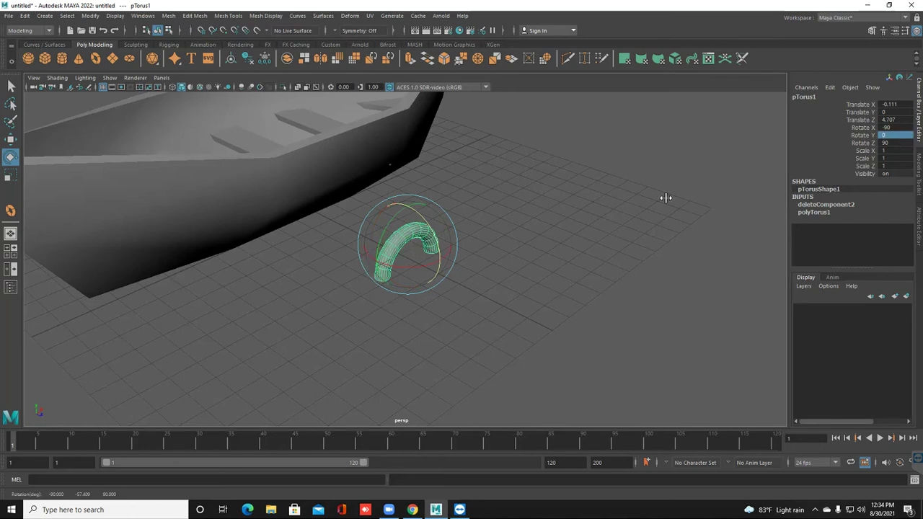
# - Move the arch onto the hull's side rim, to about 5.591 in Y and 3.263 in Z
pyautogui.keyDown('alt'); pyautogui.moveTo(482, 284); pyautogui.dragTo(420, 299); pyautogui.keyUp('alt')
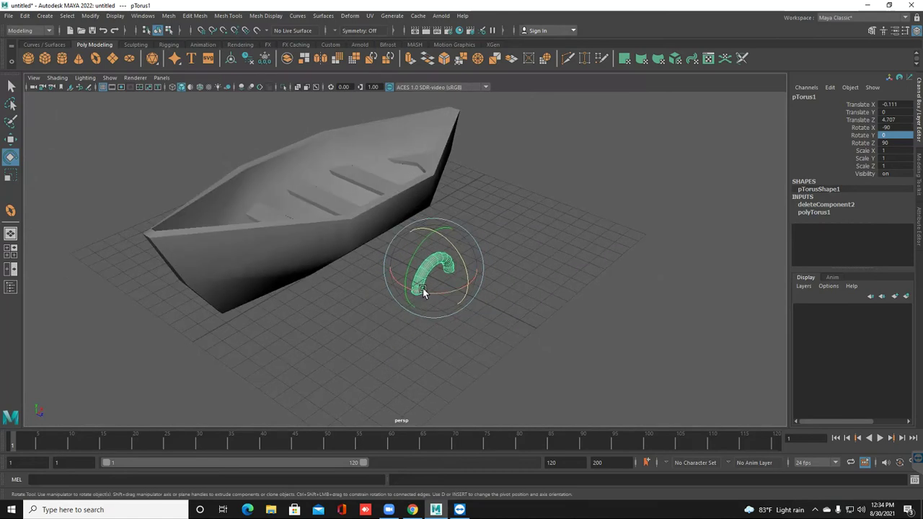
pyautogui.press('w')
pyautogui.moveTo(425, 255); pyautogui.dragTo(367, 156)
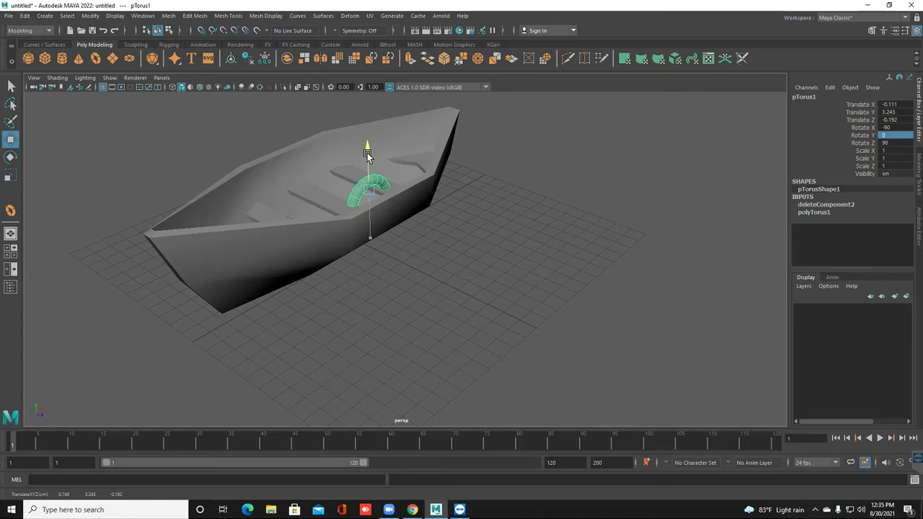
pyautogui.moveTo(404, 203); pyautogui.dragTo(428, 209)
pyautogui.moveTo(400, 165); pyautogui.dragTo(397, 128)
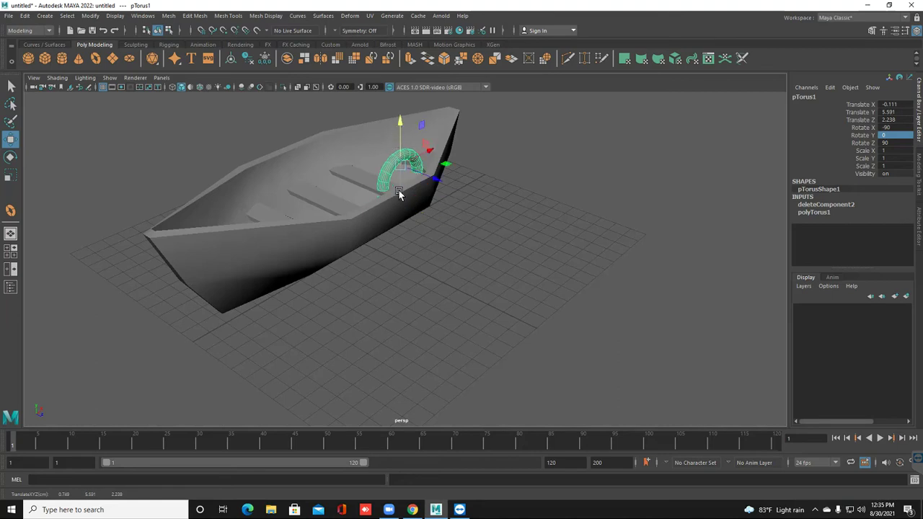
pyautogui.press('f')
pyautogui.keyDown('alt'); pyautogui.moveTo(410, 276); pyautogui.dragTo(404, 341); pyautogui.keyUp('alt')
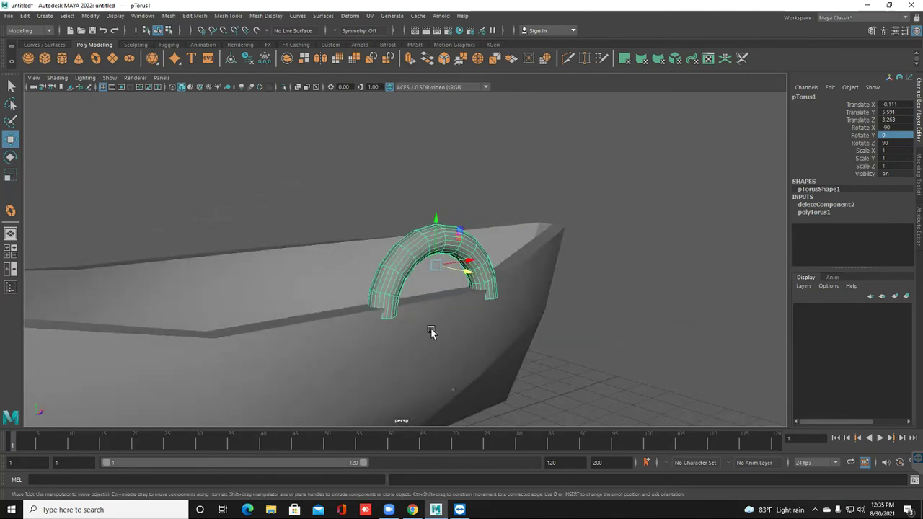
# - Scale the arch down to about 0.66 in X, 0.566 in Y and 0.66 in Z
pyautogui.press('r')
pyautogui.moveTo(415, 241); pyautogui.dragTo(424, 263)
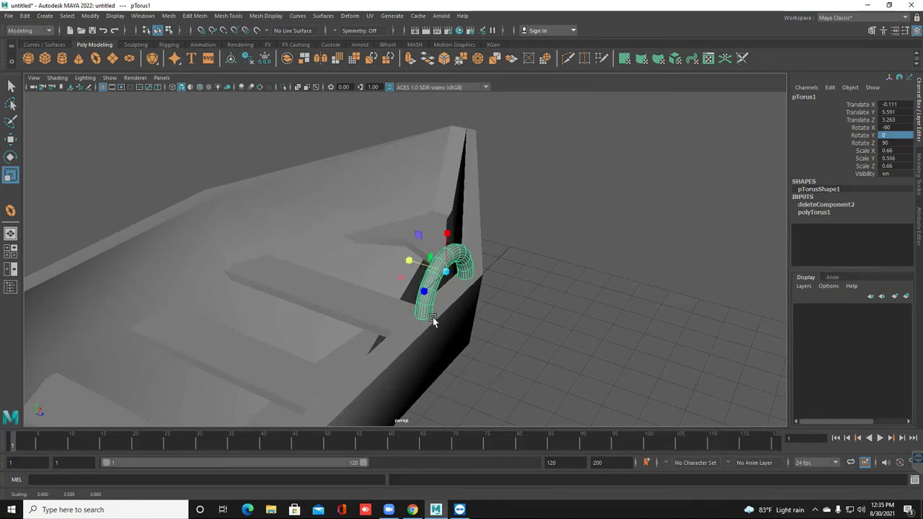
pyautogui.keyDown('alt'); pyautogui.moveTo(433, 319); pyautogui.dragTo(426, 319); pyautogui.keyUp('alt')
pyautogui.keyDown('alt'); pyautogui.moveTo(378, 302); pyautogui.dragTo(451, 275); pyautogui.keyUp('alt')
pyautogui.press('w')
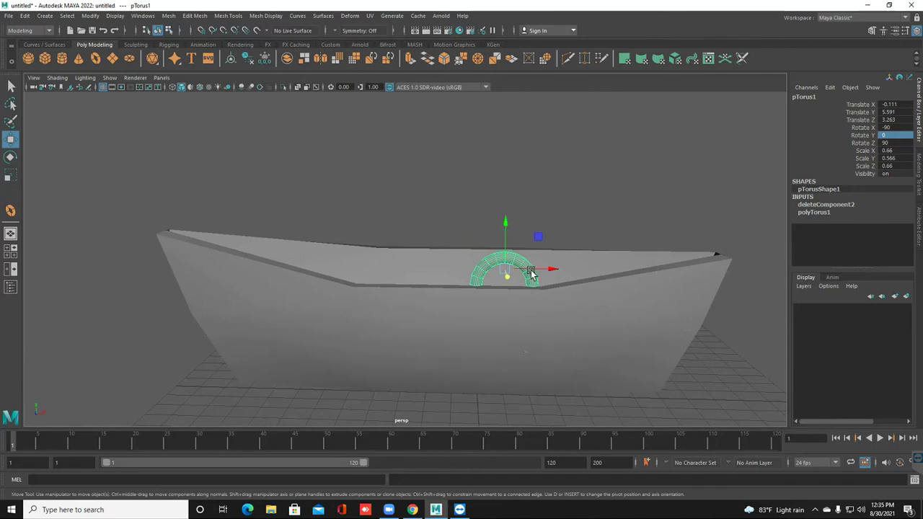
# - Slide the arch along the rim to about -2.252 in X and 5.43 in Y, and duplicate it onto the opposite rim
pyautogui.moveTo(532, 269); pyautogui.dragTo(467, 275)
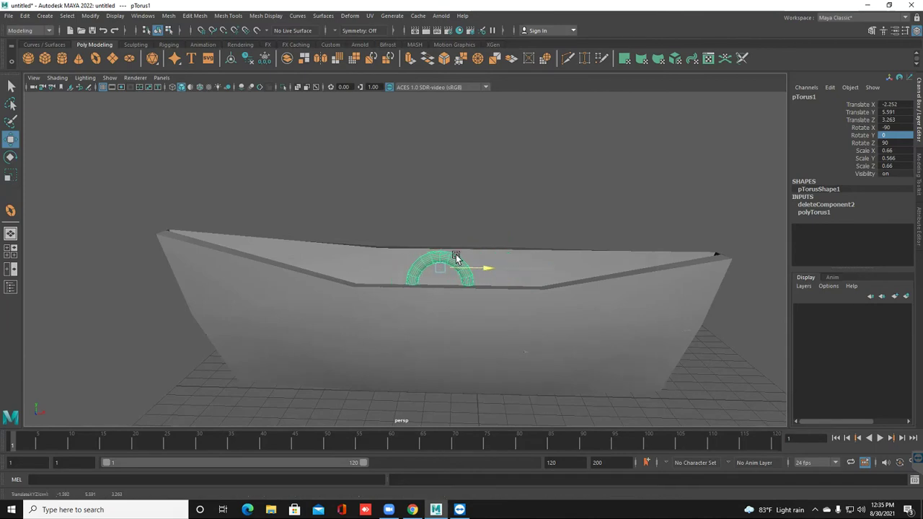
pyautogui.moveTo(440, 239); pyautogui.dragTo(440, 244)
pyautogui.moveTo(461, 305)
pyautogui.keyDown('alt'); pyautogui.mouseDown()
pyautogui.moveTo(468, 348)
pyautogui.moveTo(416, 340)
pyautogui.moveTo(423, 377)
pyautogui.moveTo(420, 358)
pyautogui.moveTo(401, 351)
pyautogui.mouseUp(); pyautogui.keyUp('alt')
pyautogui.keyDown('shift'); pyautogui.moveTo(356, 268); pyautogui.dragTo(470, 258); pyautogui.keyUp('shift')
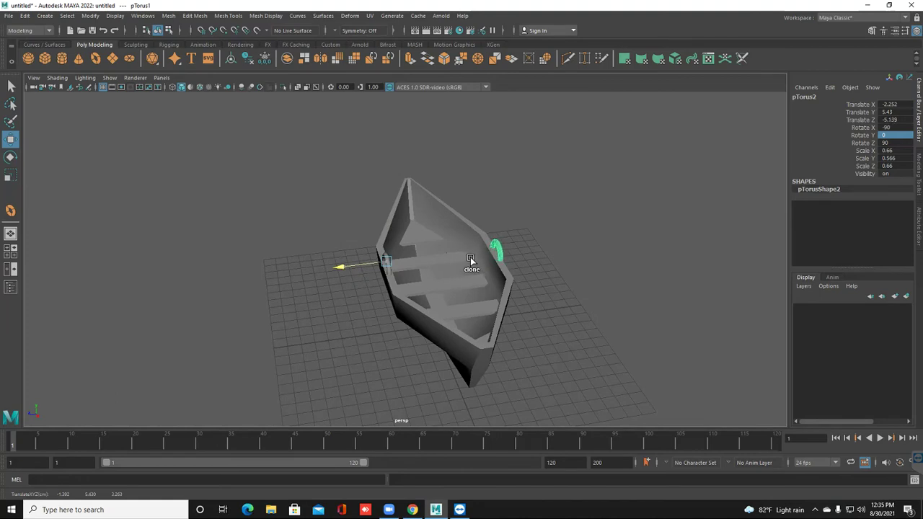
pyautogui.click(568, 286)
pyautogui.moveTo(398, 310)
pyautogui.keyDown('alt'); pyautogui.mouseDown()
pyautogui.moveTo(390, 311)
pyautogui.moveTo(457, 297)
pyautogui.moveTo(439, 336)
pyautogui.moveTo(459, 347)
pyautogui.mouseUp(); pyautogui.keyUp('alt')
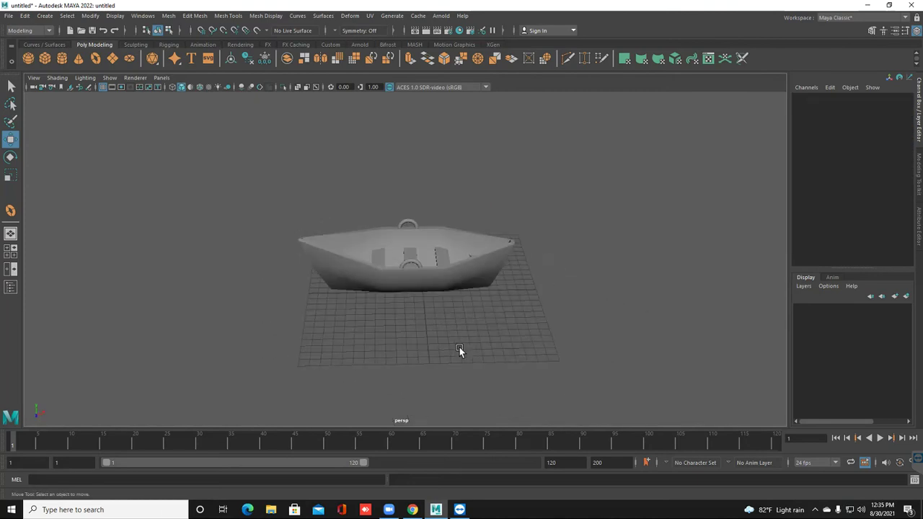
# - Save the scene as boat in the personal practice folder on the B: drive
pyautogui.hotkey('ctrl', 's')
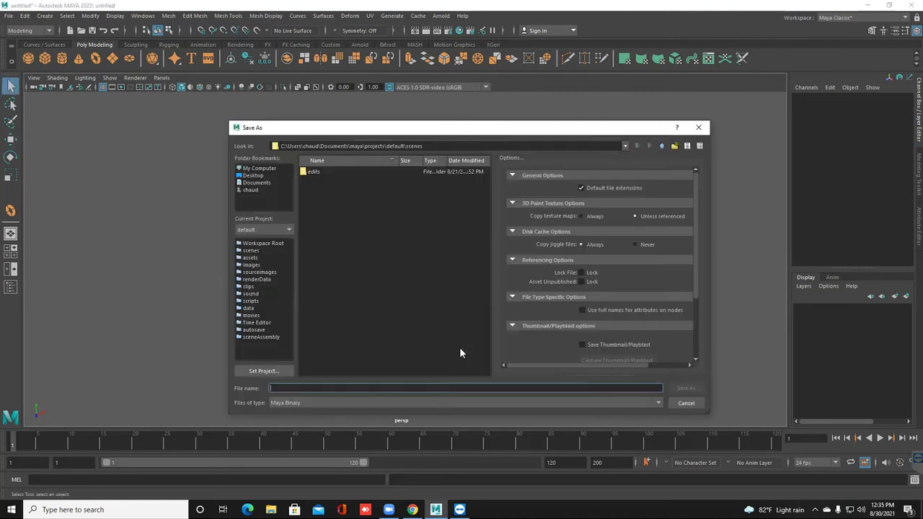
pyautogui.click(242, 169)
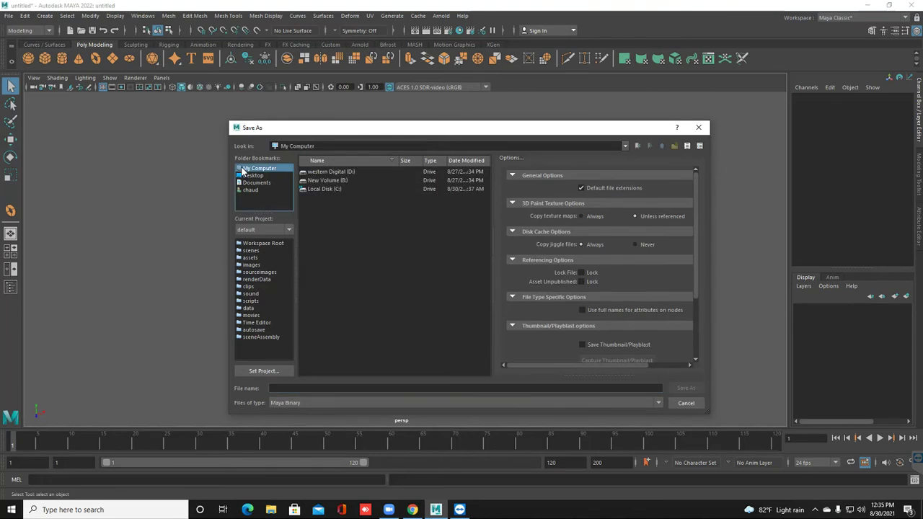
pyautogui.doubleClick(326, 180)
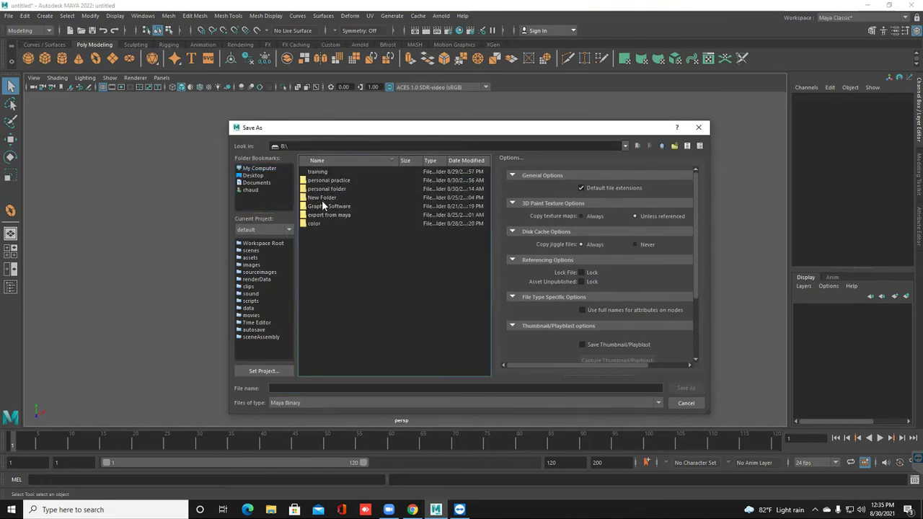
pyautogui.press('Down')
pyautogui.press('Down')
pyautogui.press('Return')
pyautogui.press('Tab')
pyautogui.write('boot')
pyautogui.press('Return')
# - Create a long thin polygon cube on the grid beside the boat, about 0.671 wide, 0.361 high and 8.031 deep
pyautogui.press('w')
pyautogui.scroll(4, 358, 322)
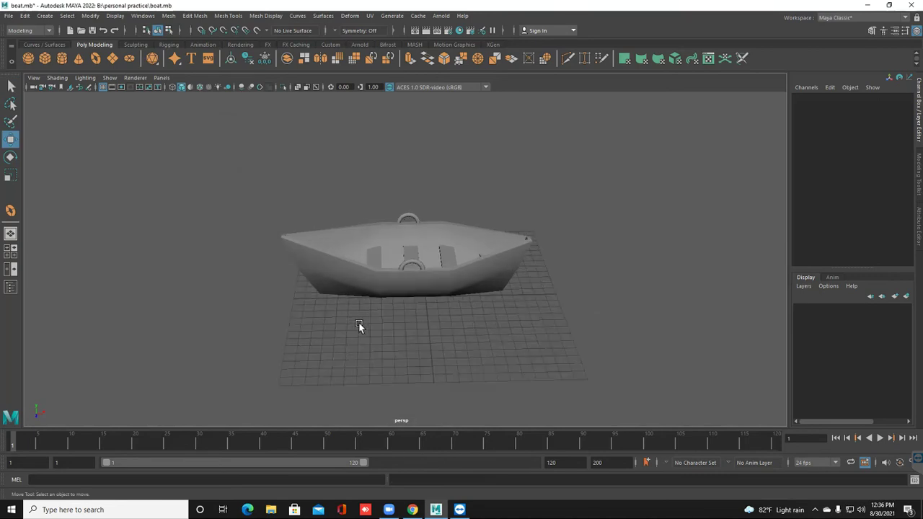
pyautogui.scroll(2, 367, 306)
pyautogui.keyDown('alt'); pyautogui.moveTo(369, 302); pyautogui.dragTo(402, 329); pyautogui.keyUp('alt')
pyautogui.scroll(-3, 365, 292)
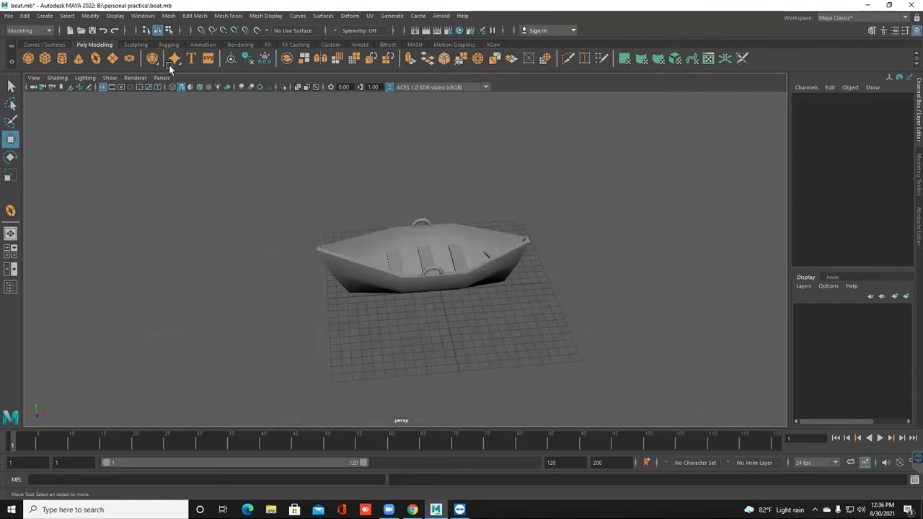
pyautogui.click(45, 59)
pyautogui.keyDown('alt'); pyautogui.moveTo(486, 212); pyautogui.dragTo(333, 258); pyautogui.keyUp('alt')
pyautogui.scroll(3, 331, 252)
pyautogui.keyDown('alt'); pyautogui.moveTo(331, 252); pyautogui.dragTo(419, 248, button='middle'); pyautogui.keyUp('alt')
pyautogui.scroll(3, 420, 249)
pyautogui.moveTo(420, 250)
pyautogui.keyDown('alt'); pyautogui.mouseDown()
pyautogui.moveTo(366, 262)
pyautogui.moveTo(430, 267)
pyautogui.moveTo(414, 260)
pyautogui.moveTo(433, 251)
pyautogui.moveTo(422, 223)
pyautogui.moveTo(435, 248)
pyautogui.moveTo(422, 336)
pyautogui.moveTo(360, 313)
pyautogui.moveTo(370, 309)
pyautogui.moveTo(427, 349)
pyautogui.moveTo(424, 309)
pyautogui.mouseUp(); pyautogui.keyUp('alt')
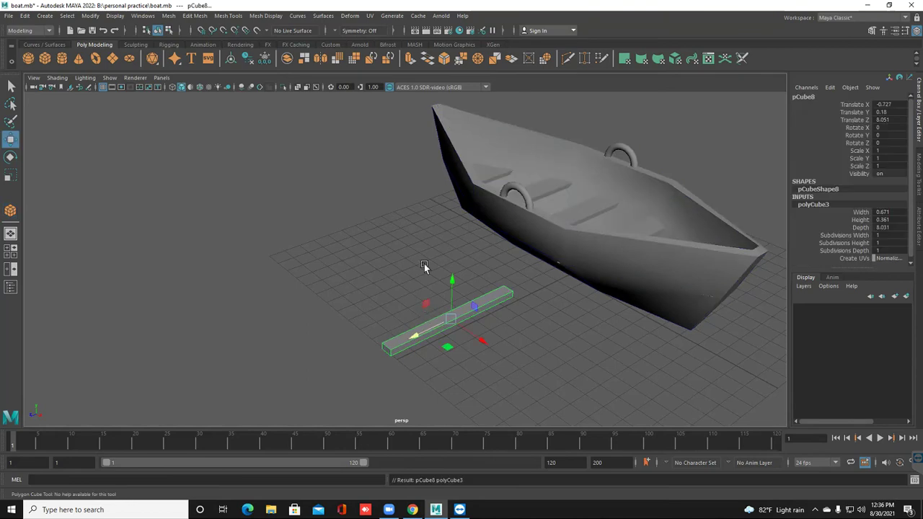
# - Scale the new bar into a flat, longer plank, about 1.735 in X, 0.624 in Y and 1.496 in Z
pyautogui.keyDown('alt'); pyautogui.moveTo(424, 266); pyautogui.dragTo(417, 234, button='middle'); pyautogui.keyUp('alt')
pyautogui.scroll(5, 416, 236)
pyautogui.keyDown('alt'); pyautogui.moveTo(463, 250); pyautogui.dragTo(551, 229); pyautogui.keyUp('alt')
pyautogui.press('r')
pyautogui.hotkey('ctrl', 'z')
pyautogui.moveTo(473, 193); pyautogui.dragTo(473, 207)
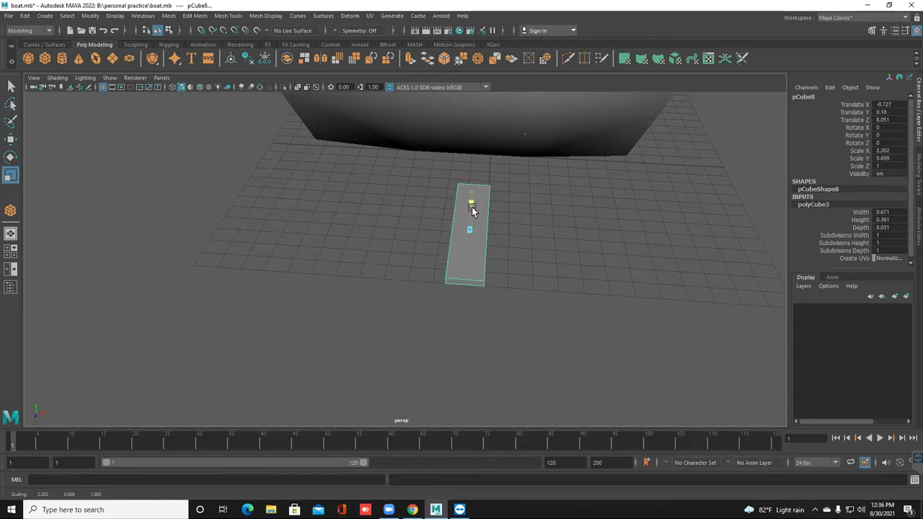
pyautogui.moveTo(466, 250); pyautogui.dragTo(466, 276)
pyautogui.keyDown('alt'); pyautogui.moveTo(466, 276); pyautogui.dragTo(434, 270); pyautogui.keyUp('alt')
pyautogui.moveTo(473, 246)
pyautogui.mouseDown()
pyautogui.moveTo(465, 226)
pyautogui.moveTo(481, 231)
pyautogui.mouseUp()
pyautogui.scroll(2, 480, 231)
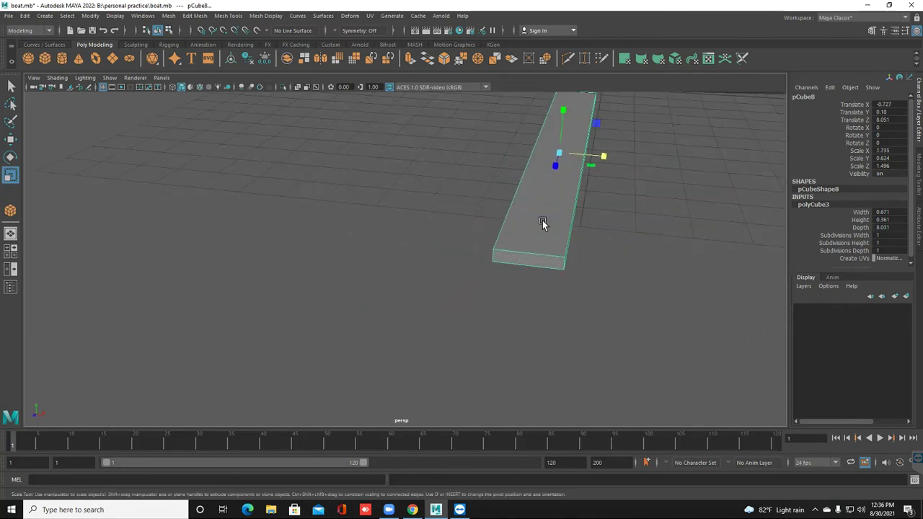
# - Select the small end face of the plank that is farthest from the boat
pyautogui.moveTo(543, 223); pyautogui.dragTo(535, 266, button='right')
pyautogui.click(534, 266)
pyautogui.keyDown('alt'); pyautogui.moveTo(534, 266); pyautogui.dragTo(427, 297); pyautogui.keyUp('alt')
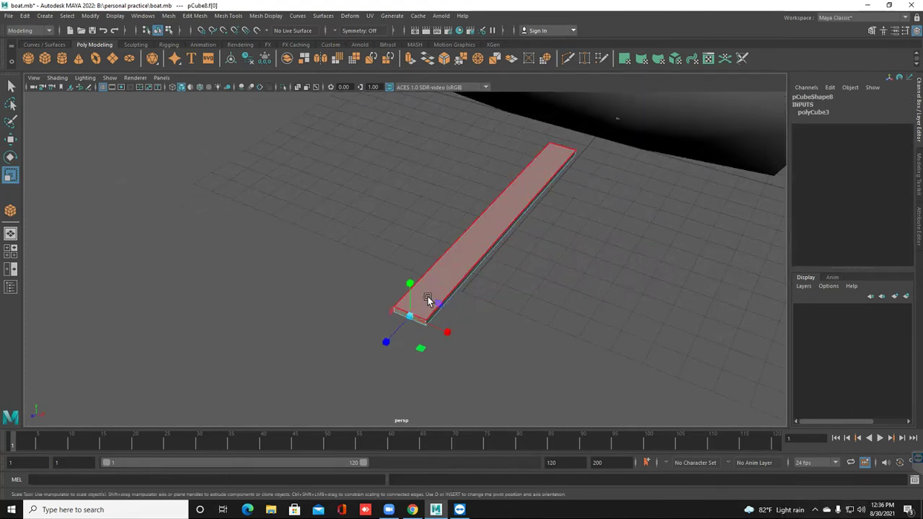
pyautogui.press('w')
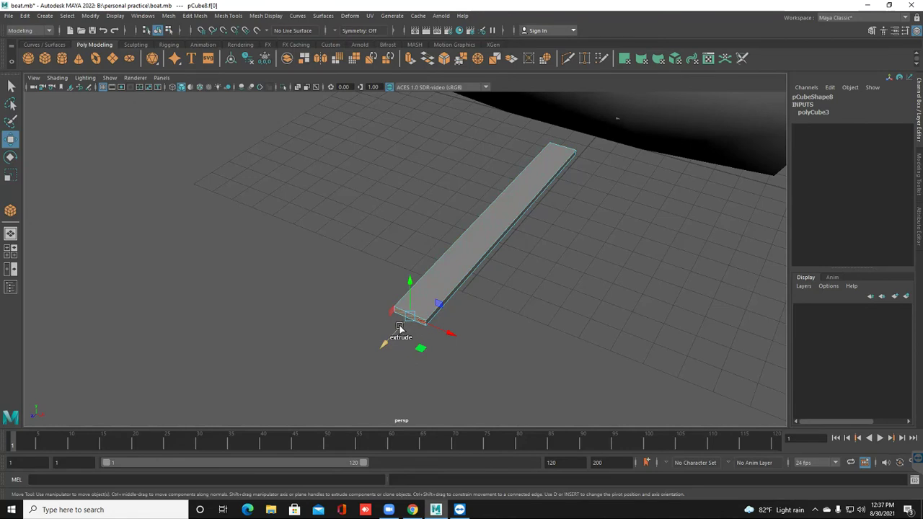
pyautogui.keyDown('shift'); pyautogui.moveTo(400, 328); pyautogui.dragTo(395, 342); pyautogui.keyUp('shift')
pyautogui.hotkey('ctrl', 'z')
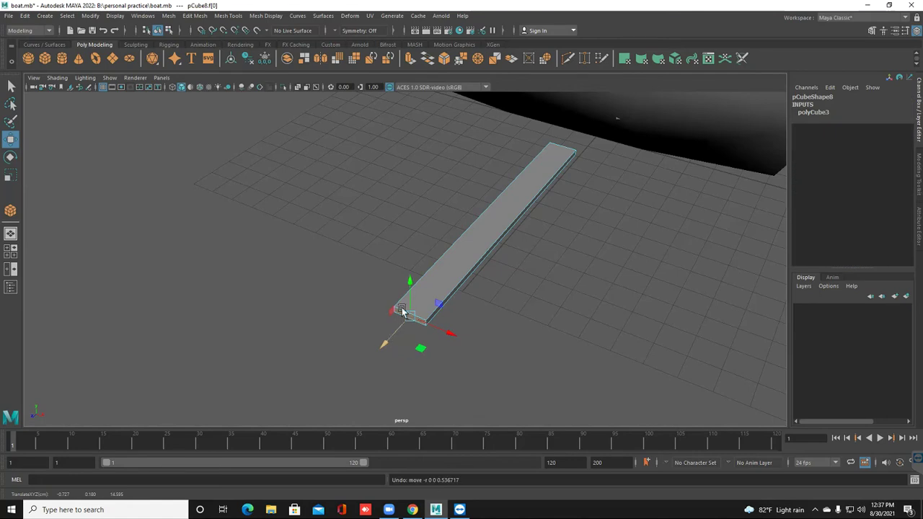
# - Extrude the end face wider and thicker than the shaft, and extrude it again lengthwise into an oar blade ending at about 16.783 in Z
pyautogui.press('r')
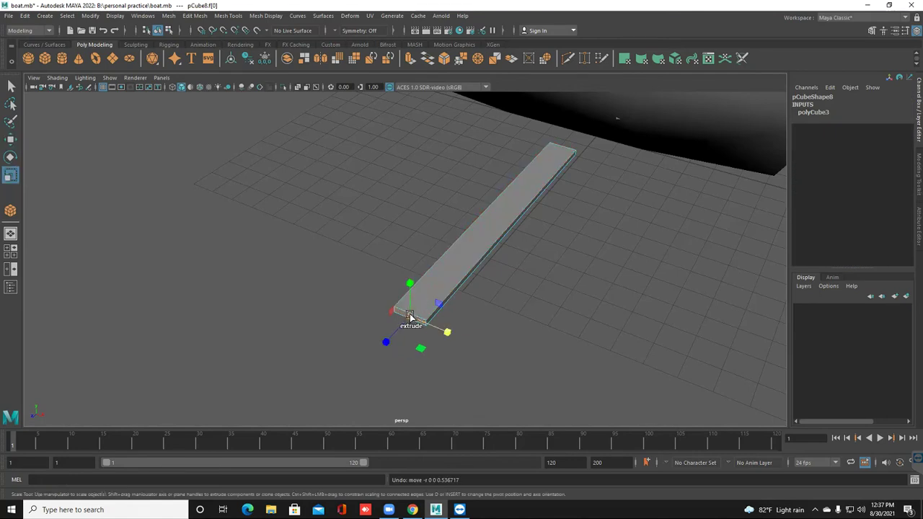
pyautogui.keyDown('shift'); pyautogui.moveTo(410, 314); pyautogui.dragTo(416, 317); pyautogui.keyUp('shift')
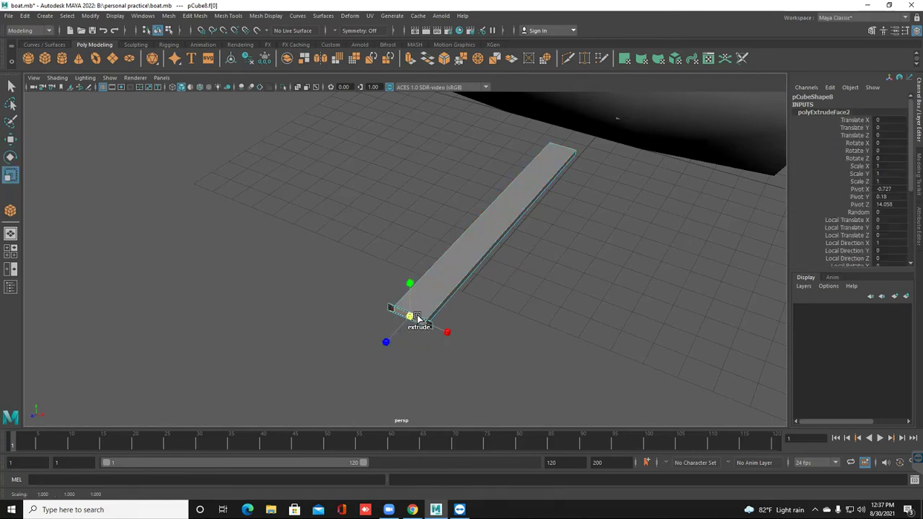
pyautogui.moveTo(409, 283); pyautogui.dragTo(407, 261)
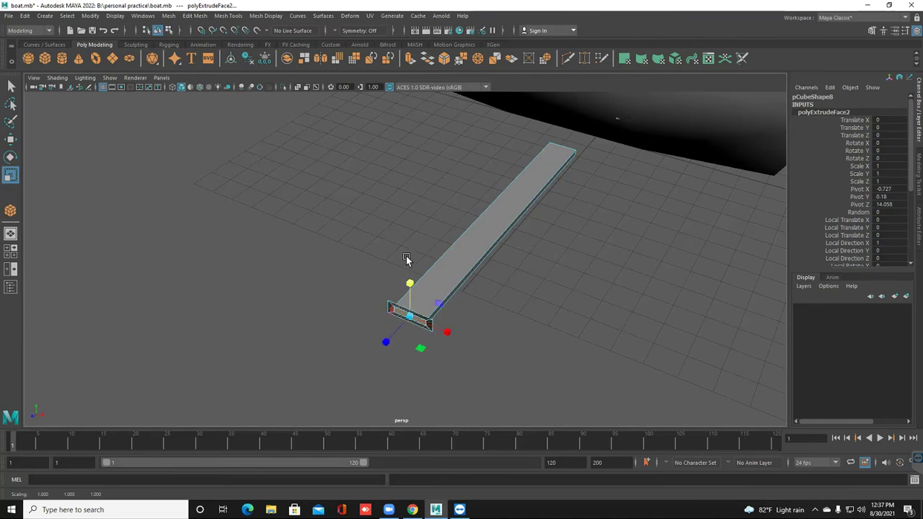
pyautogui.press('w')
pyautogui.keyDown('shift'); pyautogui.moveTo(394, 315); pyautogui.dragTo(336, 353); pyautogui.keyUp('shift')
# - Extrude two short sections from the blade's end face, scaling each one narrower to form a tapered tip, and leave face mode
pyautogui.keyDown('alt'); pyautogui.moveTo(469, 274); pyautogui.dragTo(482, 246); pyautogui.keyUp('alt')
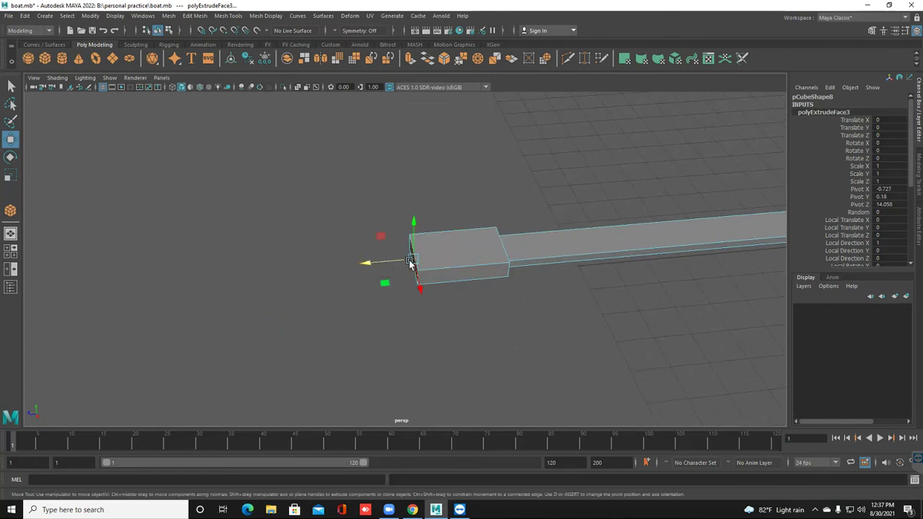
pyautogui.moveTo(382, 264); pyautogui.dragTo(347, 266)
pyautogui.hotkey('ctrl', 'e')
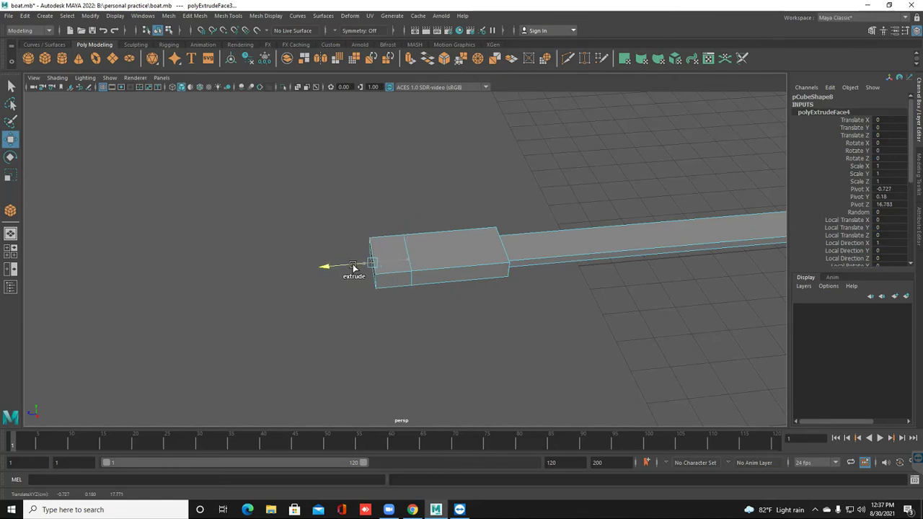
pyautogui.moveTo(357, 264); pyautogui.dragTo(379, 268)
pyautogui.press('r')
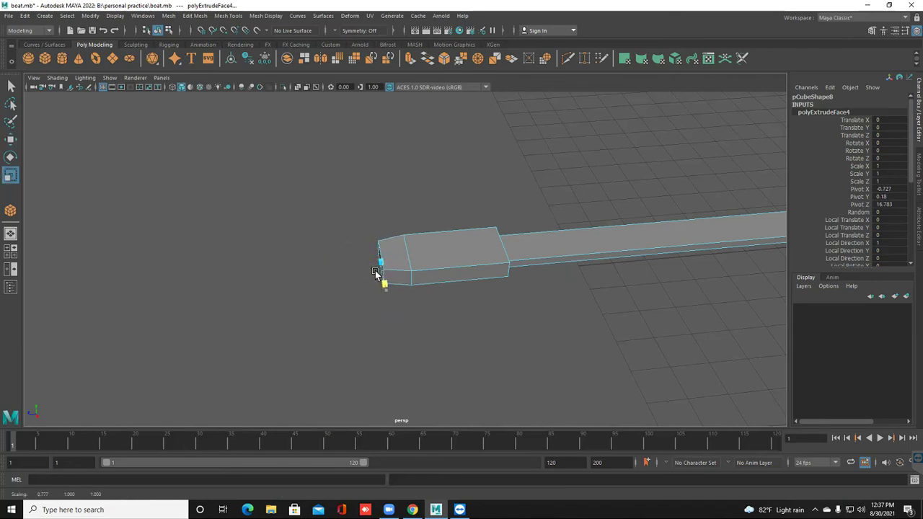
pyautogui.moveTo(381, 229); pyautogui.dragTo(333, 268)
pyautogui.press('w')
pyautogui.press('r')
pyautogui.press('w')
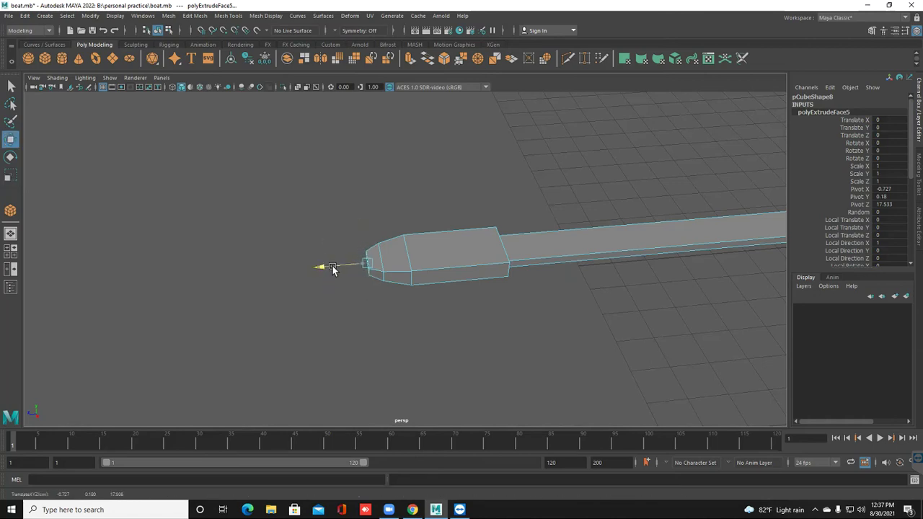
pyautogui.moveTo(377, 256); pyautogui.dragTo(446, 197, button='right')
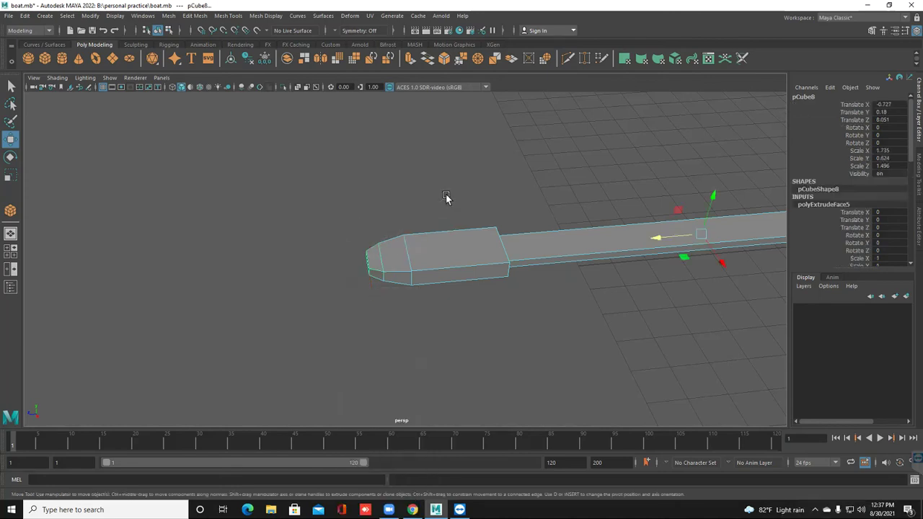
pyautogui.click(446, 196)
# - Insert lengthwise edge loops along the oar, close to its side edges and its upper and lower edges
pyautogui.keyDown('alt'); pyautogui.moveTo(444, 253); pyautogui.dragTo(398, 216); pyautogui.keyUp('alt')
pyautogui.scroll(-4, 371, 297)
pyautogui.scroll(-3, 401, 322)
pyautogui.click(410, 294)
pyautogui.scroll(4, 408, 298)
pyautogui.click(220, 17)
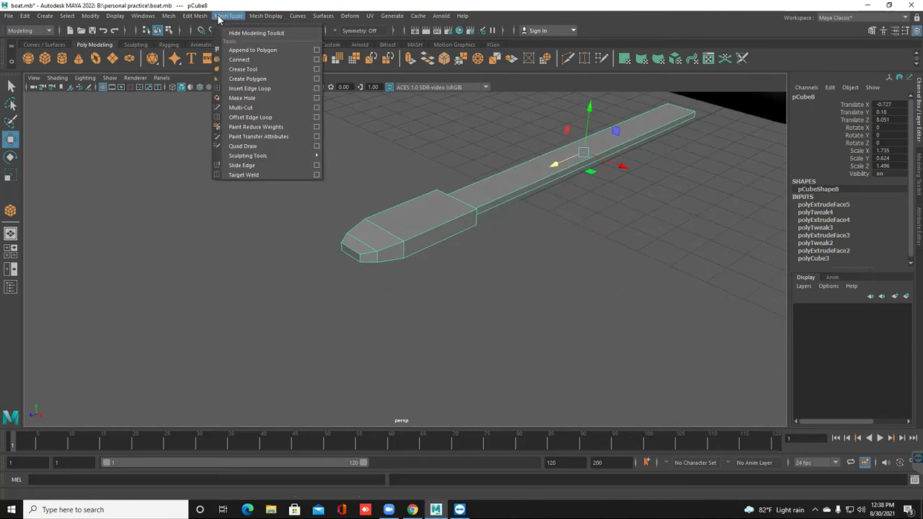
pyautogui.click(250, 88)
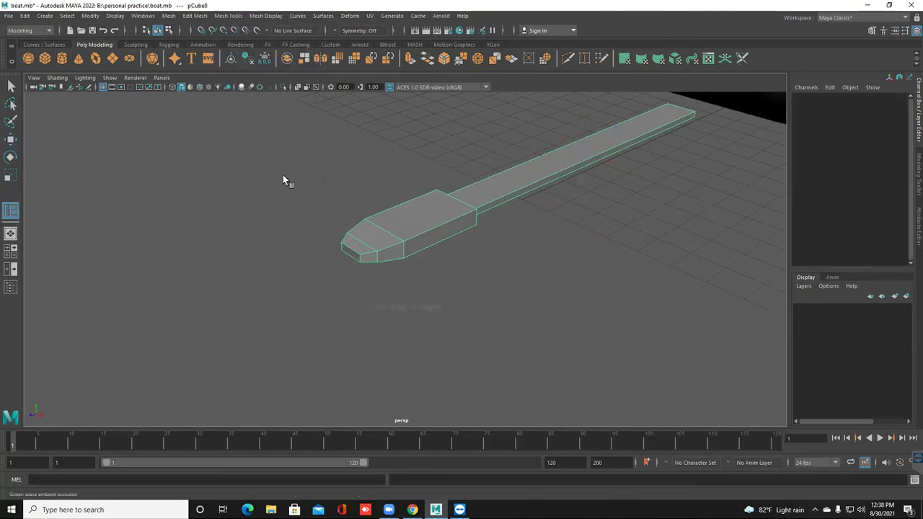
pyautogui.scroll(6, 289, 268)
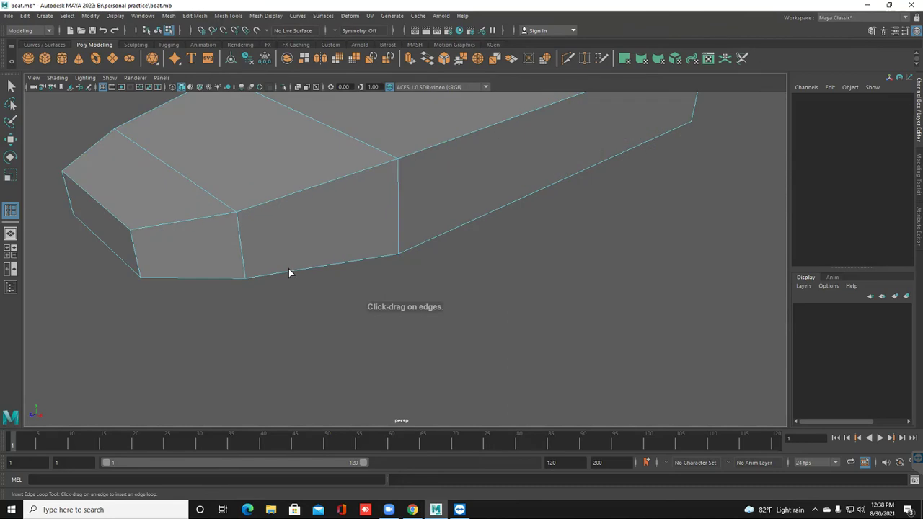
pyautogui.keyDown('alt'); pyautogui.moveTo(312, 271); pyautogui.dragTo(415, 231); pyautogui.keyUp('alt')
pyautogui.moveTo(453, 188); pyautogui.dragTo(461, 193)
pyautogui.moveTo(402, 181); pyautogui.dragTo(379, 177)
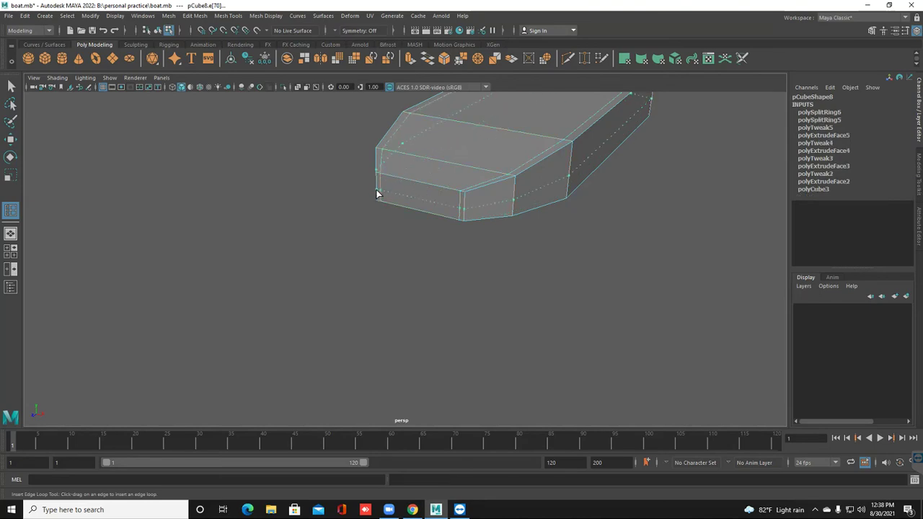
pyautogui.click(374, 197)
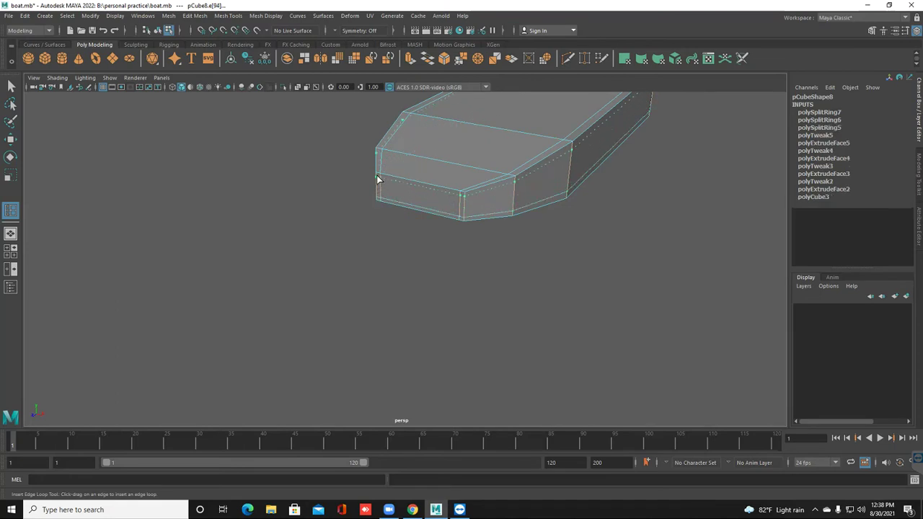
pyautogui.moveTo(378, 179); pyautogui.dragTo(378, 177)
# - Insert edge loops on both sides of the corner where the shaft meets the blade, and one near the blade's shoulder edge
pyautogui.keyDown('alt'); pyautogui.moveTo(436, 214); pyautogui.dragTo(439, 213); pyautogui.keyUp('alt')
pyautogui.scroll(-3, 438, 214)
pyautogui.keyDown('alt'); pyautogui.moveTo(439, 214); pyautogui.dragTo(460, 260, button='middle'); pyautogui.keyUp('alt')
pyautogui.keyDown('alt'); pyautogui.moveTo(426, 260); pyautogui.dragTo(276, 264); pyautogui.keyUp('alt')
pyautogui.scroll(3, 276, 264)
pyautogui.keyDown('alt'); pyautogui.moveTo(303, 279); pyautogui.dragTo(346, 258, button='middle'); pyautogui.keyUp('alt')
pyautogui.keyDown('alt'); pyautogui.moveTo(347, 258); pyautogui.dragTo(331, 247); pyautogui.keyUp('alt')
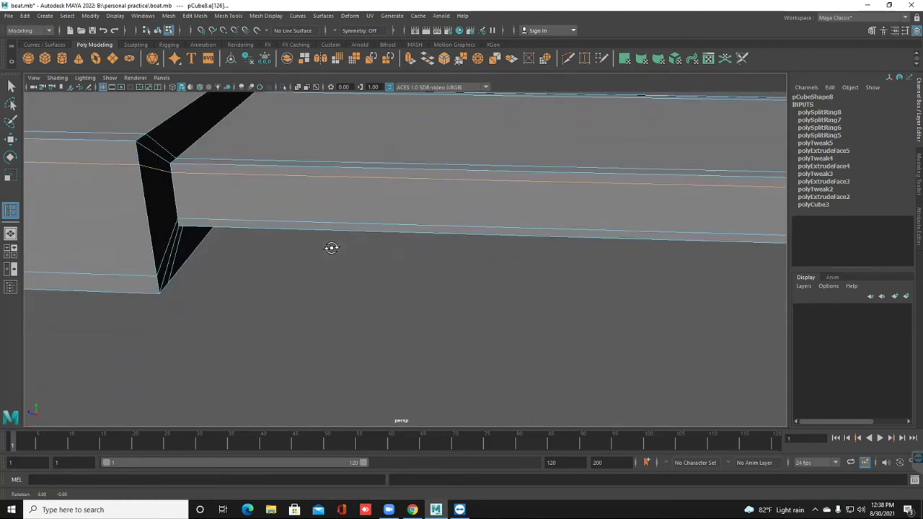
pyautogui.click(174, 166)
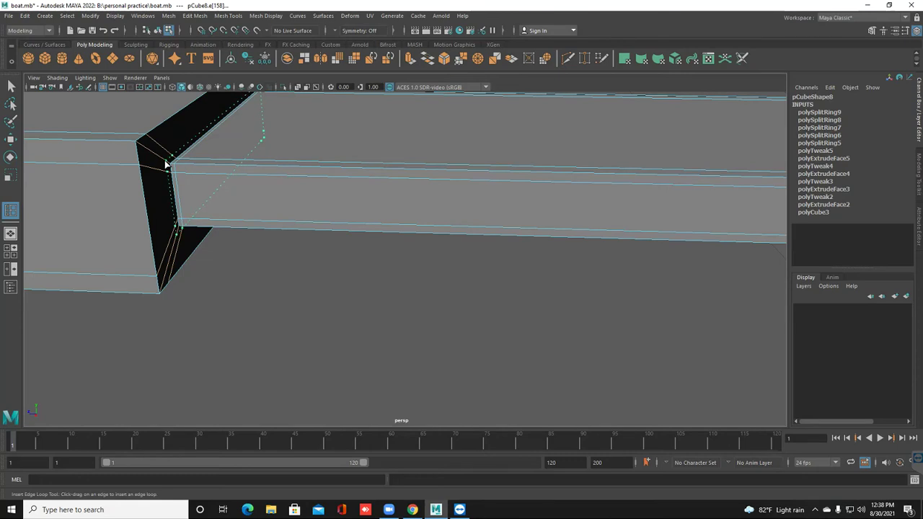
pyautogui.click(172, 178)
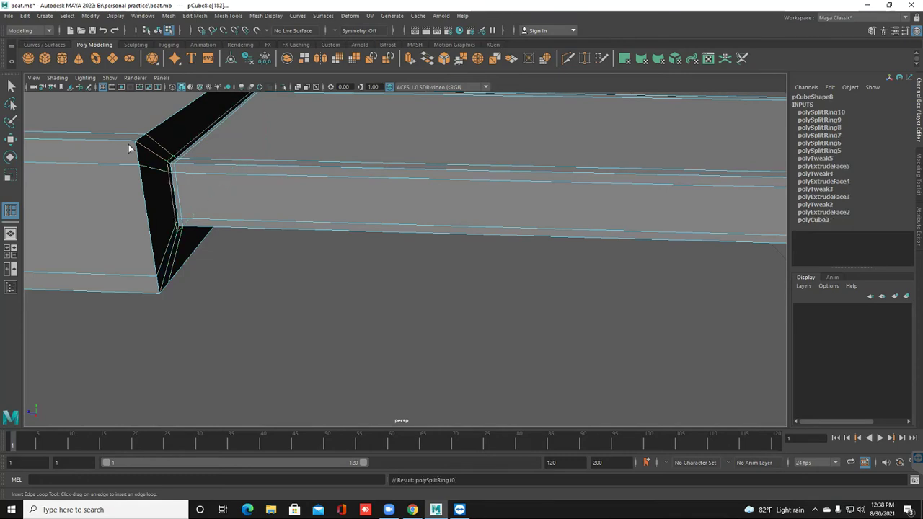
pyautogui.moveTo(127, 145); pyautogui.dragTo(135, 142)
# - Insert an edge loop across the shaft close to the handle end of the oar
pyautogui.scroll(-5, 252, 232)
pyautogui.keyDown('alt'); pyautogui.moveTo(706, 280); pyautogui.dragTo(86, 360, button='middle'); pyautogui.keyUp('alt')
pyautogui.scroll(5, 321, 267)
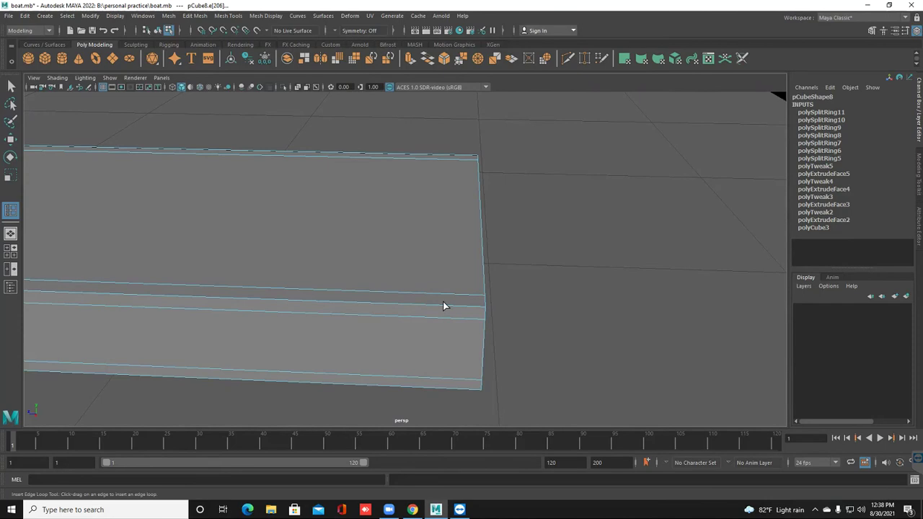
pyautogui.moveTo(470, 311); pyautogui.dragTo(480, 310)
# - Examine the whole oar and the edge loops around its blade and tip
pyautogui.scroll(-5, 295, 334)
pyautogui.keyDown('alt'); pyautogui.moveTo(296, 335); pyautogui.dragTo(407, 323); pyautogui.keyUp('alt')
pyautogui.scroll(-4, 237, 328)
pyautogui.scroll(-5, 237, 327)
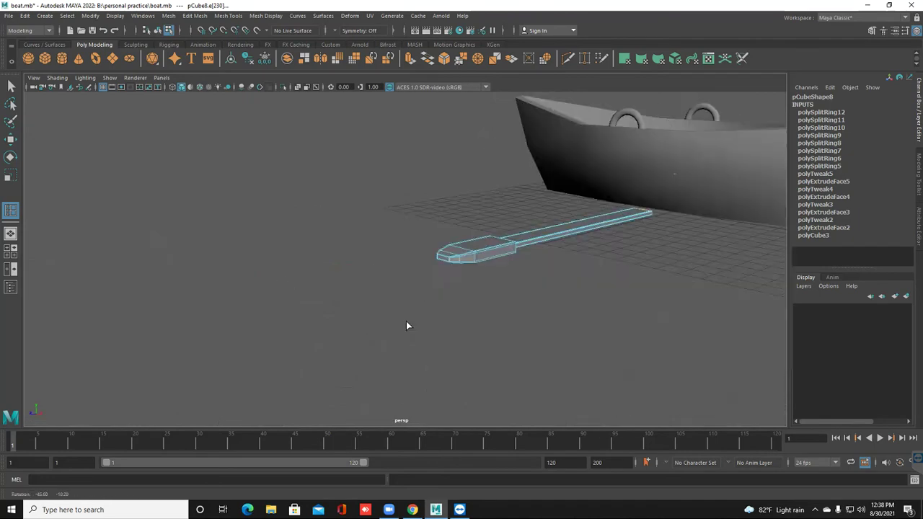
pyautogui.scroll(5, 405, 323)
pyautogui.keyDown('alt'); pyautogui.moveTo(337, 326); pyautogui.dragTo(316, 328, button='middle'); pyautogui.keyUp('alt')
pyautogui.scroll(3, 328, 326)
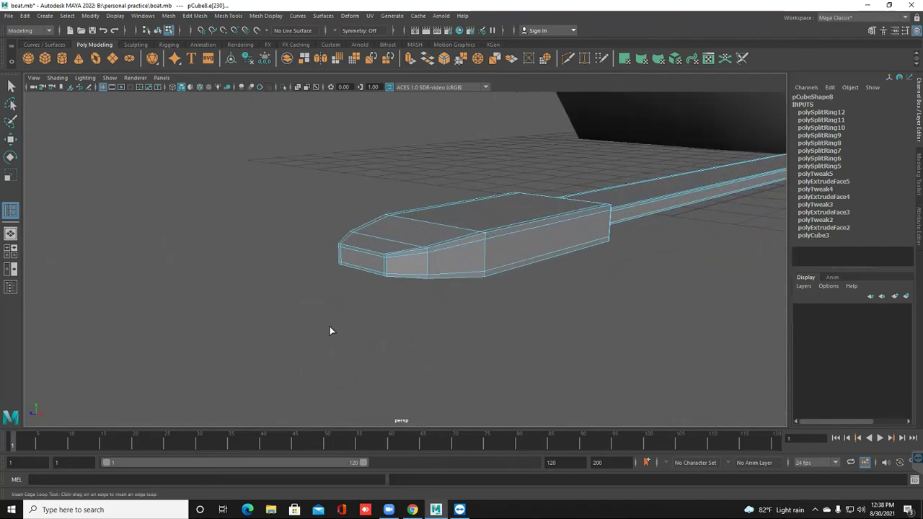
pyautogui.scroll(-3, 338, 321)
# - Return the oar to object mode, turn on its smooth mesh preview, and select the oar
pyautogui.press('q')
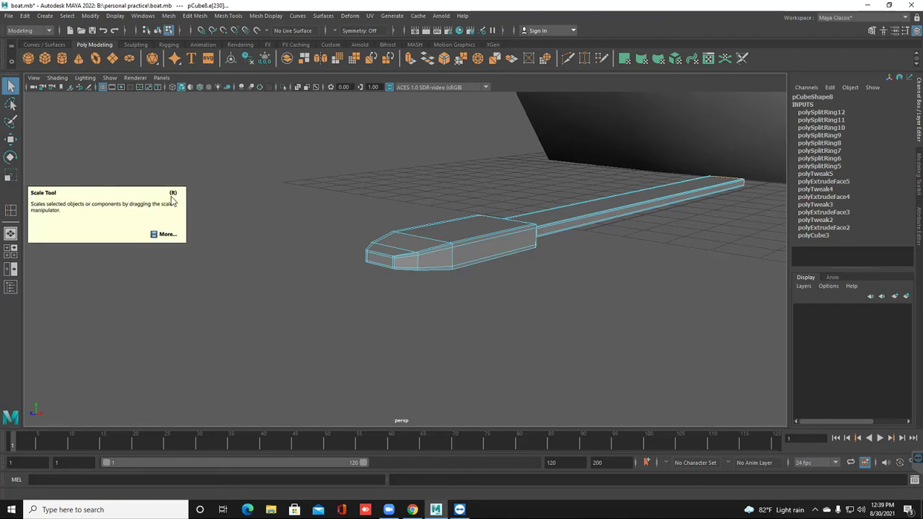
pyautogui.moveTo(421, 248); pyautogui.dragTo(465, 235, button='right')
pyautogui.scroll(-3, 444, 243)
pyautogui.keyDown('alt'); pyautogui.moveTo(443, 243); pyautogui.dragTo(427, 280); pyautogui.keyUp('alt')
pyautogui.press('3')
pyautogui.scroll(2, 386, 326)
pyautogui.click(318, 291)
pyautogui.scroll(-1, 354, 354)
pyautogui.scroll(1, 389, 350)
pyautogui.moveTo(354, 336)
pyautogui.keyDown('alt'); pyautogui.mouseDown()
pyautogui.moveTo(323, 330)
pyautogui.moveTo(305, 309)
pyautogui.moveTo(309, 326)
pyautogui.moveTo(356, 322)
pyautogui.moveTo(389, 336)
pyautogui.moveTo(313, 324)
pyautogui.moveTo(328, 324)
pyautogui.moveTo(342, 343)
pyautogui.moveTo(329, 344)
pyautogui.moveTo(338, 339)
pyautogui.mouseUp(); pyautogui.keyUp('alt')
pyautogui.click(339, 341)
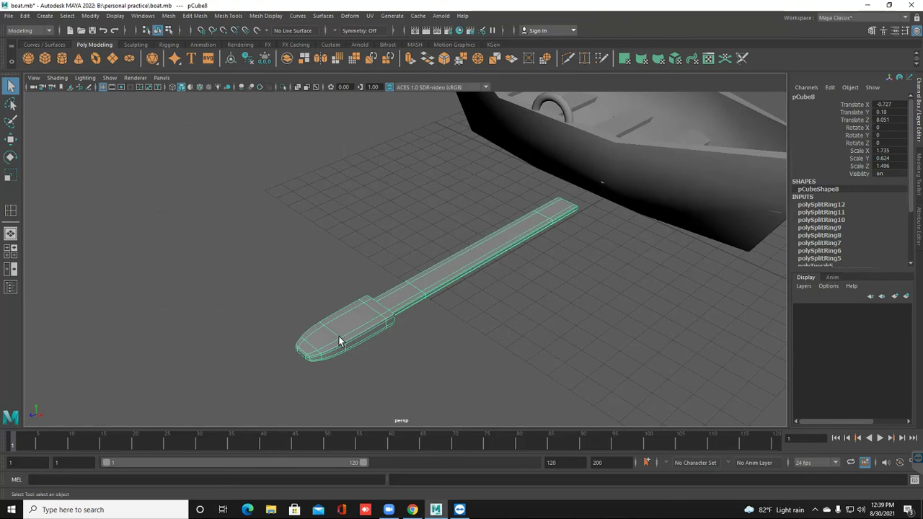
# - Turn off the oar's smooth preview, apply Smooth with 1 division to its mesh, and return it to object mode
pyautogui.press('1')
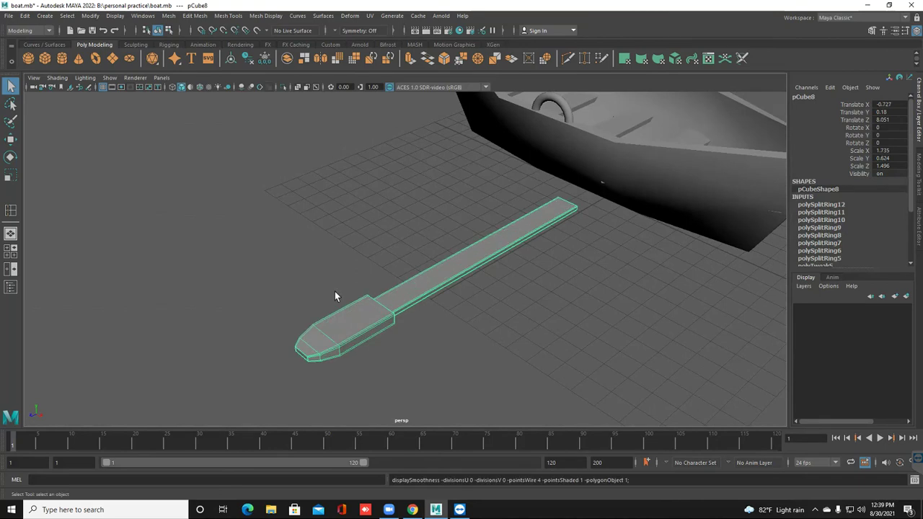
pyautogui.moveTo(253, 273); pyautogui.dragTo(372, 334)
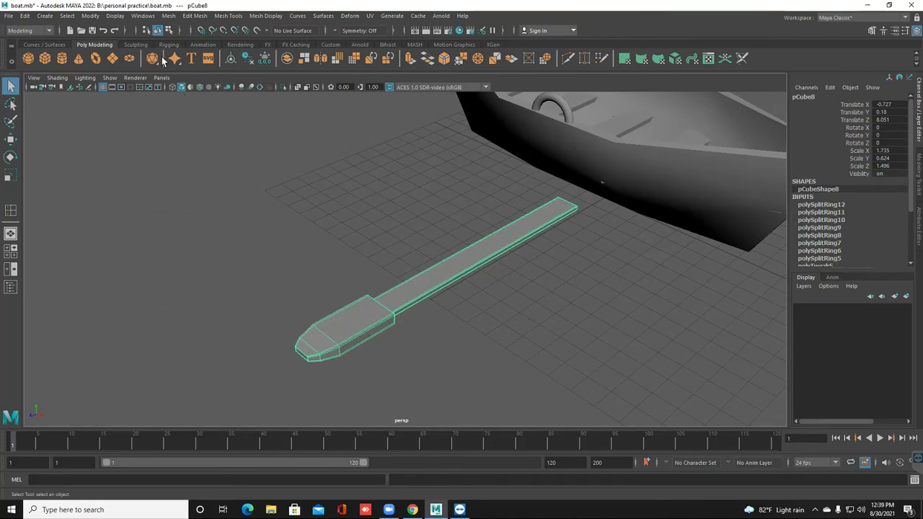
pyautogui.click(168, 16)
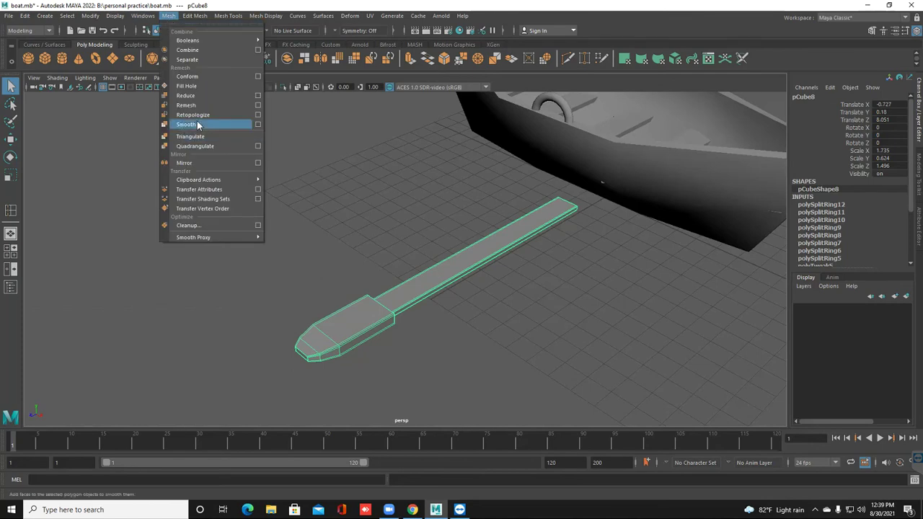
pyautogui.click(187, 124)
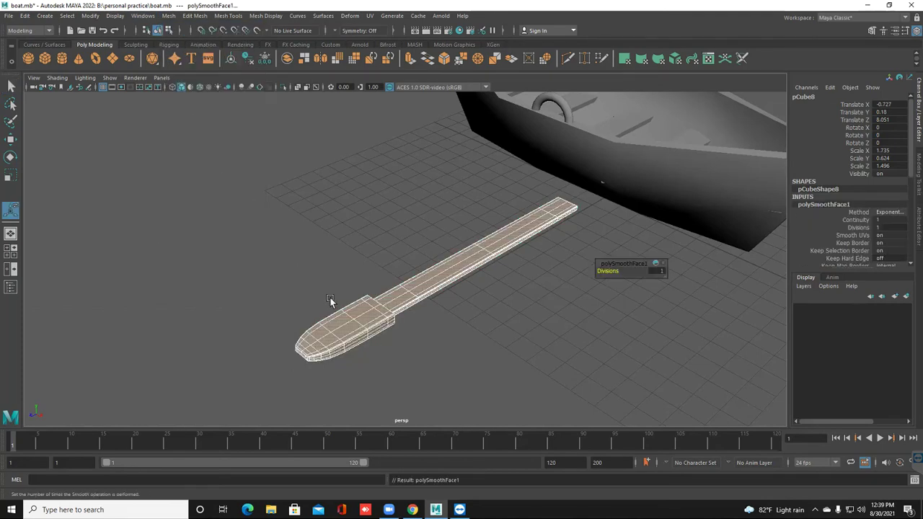
pyautogui.moveTo(345, 245); pyautogui.dragTo(384, 229, button='right')
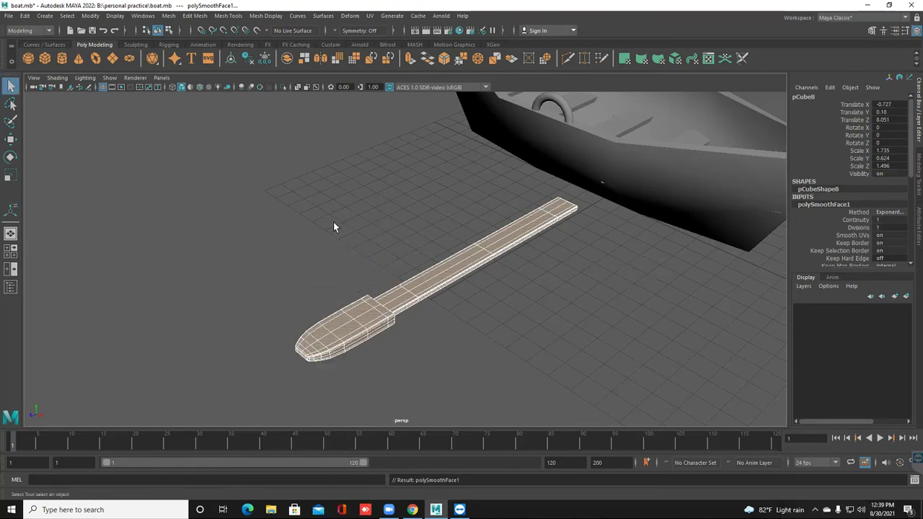
pyautogui.click(340, 276)
pyautogui.click(342, 313)
# - Scale the whole oar down uniformly to about 1.406, 0.505 and 1.212 in X, Y and Z
pyautogui.keyDown('alt'); pyautogui.moveTo(342, 313); pyautogui.dragTo(329, 287); pyautogui.keyUp('alt')
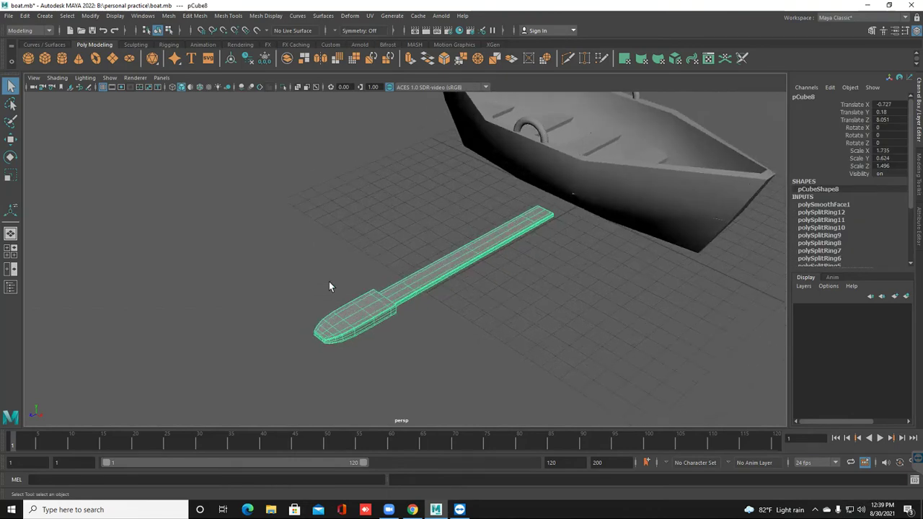
pyautogui.scroll(1, 329, 282)
pyautogui.click(334, 307)
pyautogui.scroll(1, 379, 305)
pyautogui.click(383, 303)
pyautogui.scroll(-3, 389, 303)
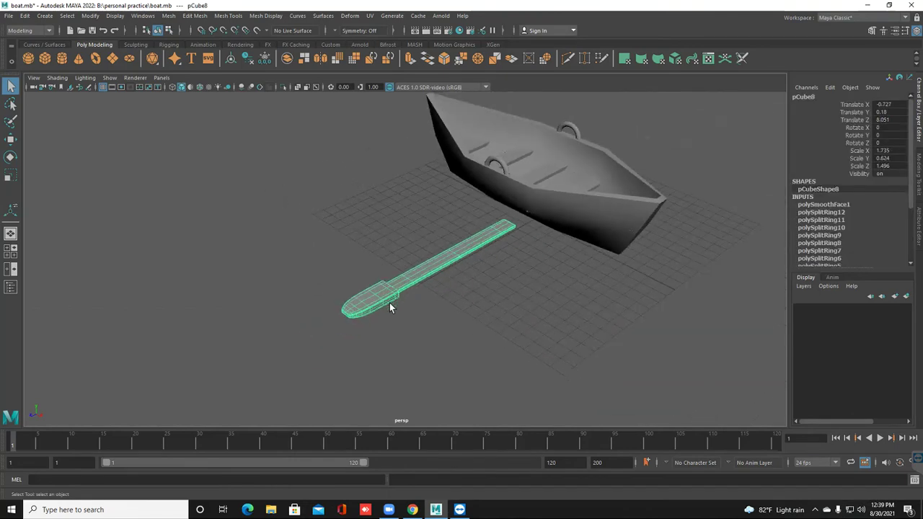
pyautogui.press('r')
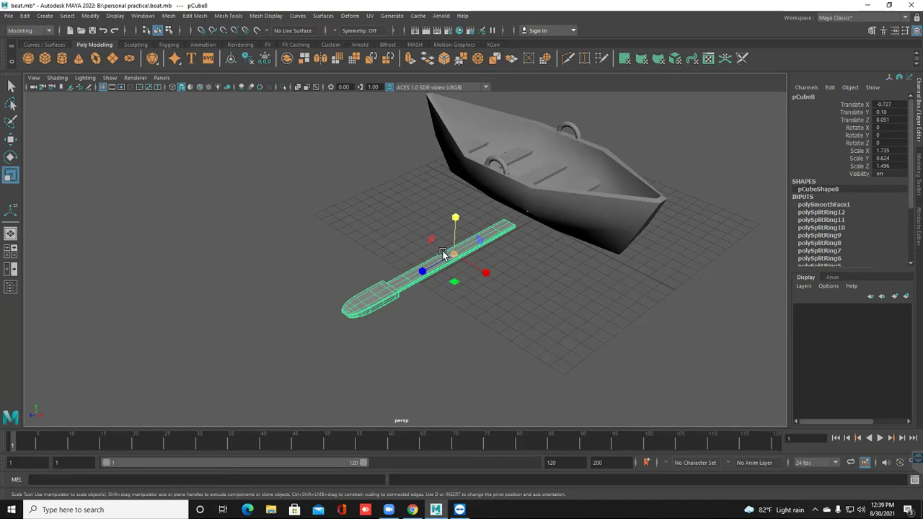
pyautogui.moveTo(451, 256); pyautogui.dragTo(434, 257)
# - Raise the oar to rim height and align it with the nearer holder, at about Translate X -1.187 and Y 5.637
pyautogui.press('w')
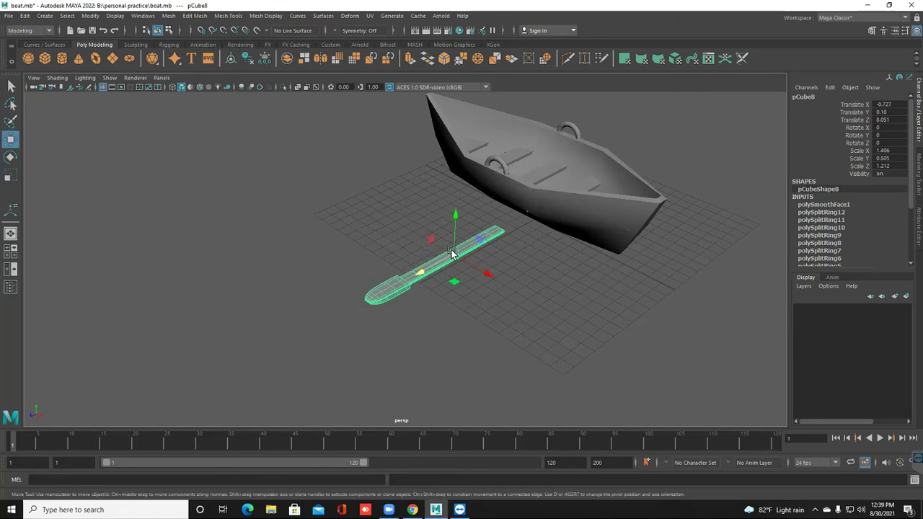
pyautogui.moveTo(454, 245); pyautogui.dragTo(454, 168)
pyautogui.moveTo(485, 200); pyautogui.dragTo(474, 196)
# - Fit the oar's handle through the half-torus holder, at about Translate X -1.339, Y 5.238 and Z 7.35
pyautogui.scroll(4, 488, 294)
pyautogui.keyDown('alt'); pyautogui.moveTo(489, 296); pyautogui.dragTo(479, 379, button='middle'); pyautogui.keyUp('alt')
pyautogui.keyDown('alt'); pyautogui.moveTo(412, 291); pyautogui.dragTo(451, 296); pyautogui.keyUp('alt')
pyautogui.scroll(3, 450, 296)
pyautogui.keyDown('alt'); pyautogui.moveTo(451, 295); pyautogui.dragTo(309, 266, button='middle'); pyautogui.keyUp('alt')
pyautogui.keyDown('alt'); pyautogui.moveTo(309, 266); pyautogui.dragTo(325, 264); pyautogui.keyUp('alt')
pyautogui.keyDown('alt'); pyautogui.moveTo(242, 241); pyautogui.dragTo(320, 244); pyautogui.keyUp('alt')
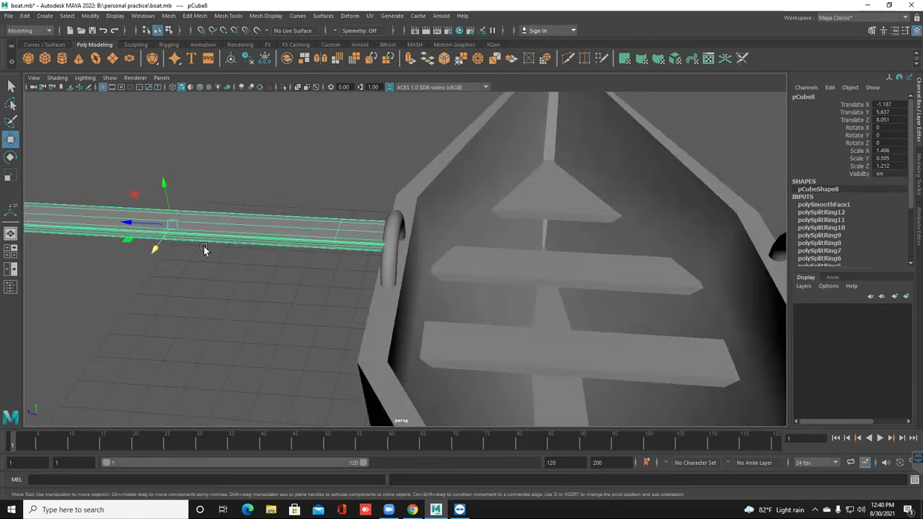
pyautogui.moveTo(439, 270); pyautogui.dragTo(439, 289)
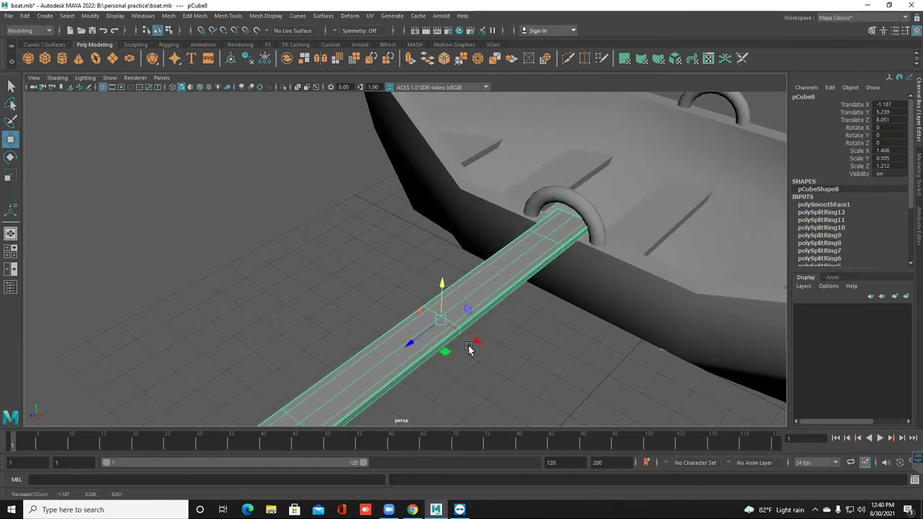
pyautogui.moveTo(467, 336); pyautogui.dragTo(434, 325)
# - Place the oar's pivot at the middle of the handle's end face, inside the boat
pyautogui.keyDown('alt'); pyautogui.moveTo(482, 350); pyautogui.dragTo(316, 285); pyautogui.keyUp('alt')
pyautogui.scroll(-2, 459, 349)
pyautogui.keyDown('alt'); pyautogui.moveTo(316, 285); pyautogui.dragTo(349, 403, button='middle'); pyautogui.keyUp('alt')
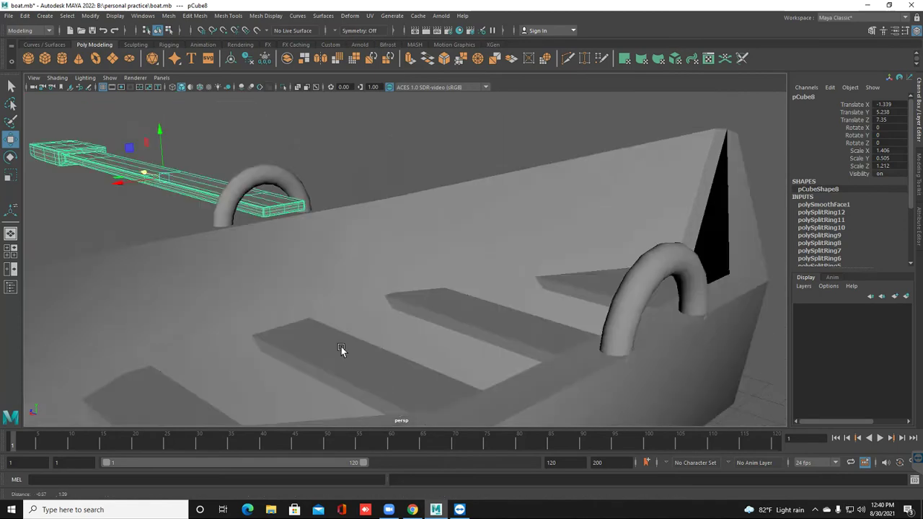
pyautogui.scroll(2, 324, 261)
pyautogui.keyDown('alt'); pyautogui.moveTo(323, 261); pyautogui.dragTo(336, 255, button='middle'); pyautogui.keyUp('alt')
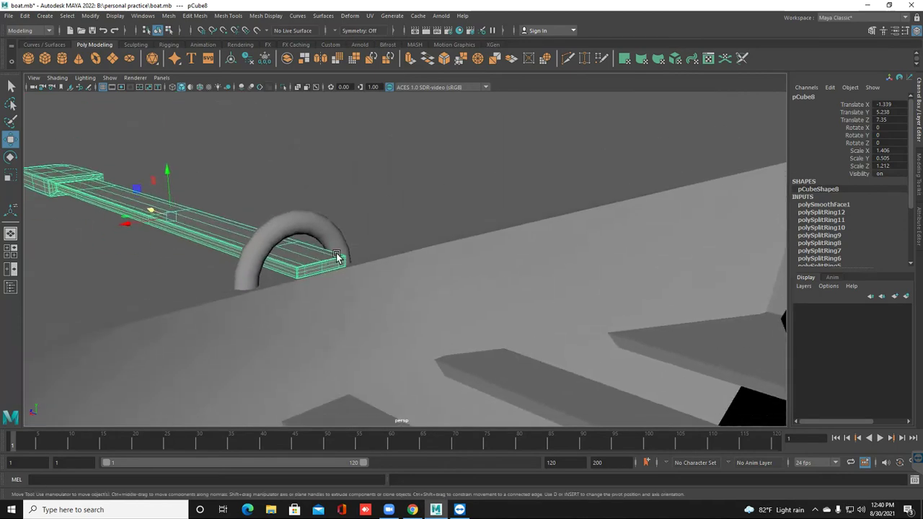
pyautogui.press('d')
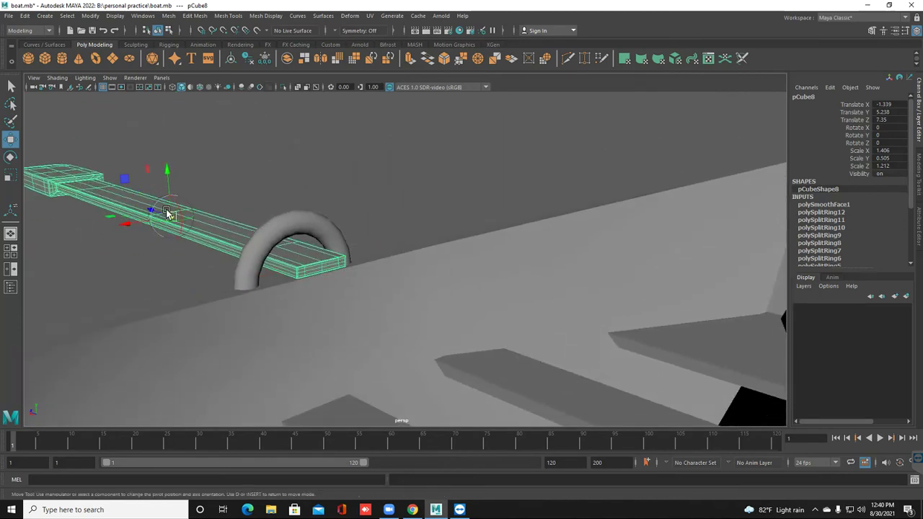
pyautogui.moveTo(125, 225); pyautogui.dragTo(297, 209)
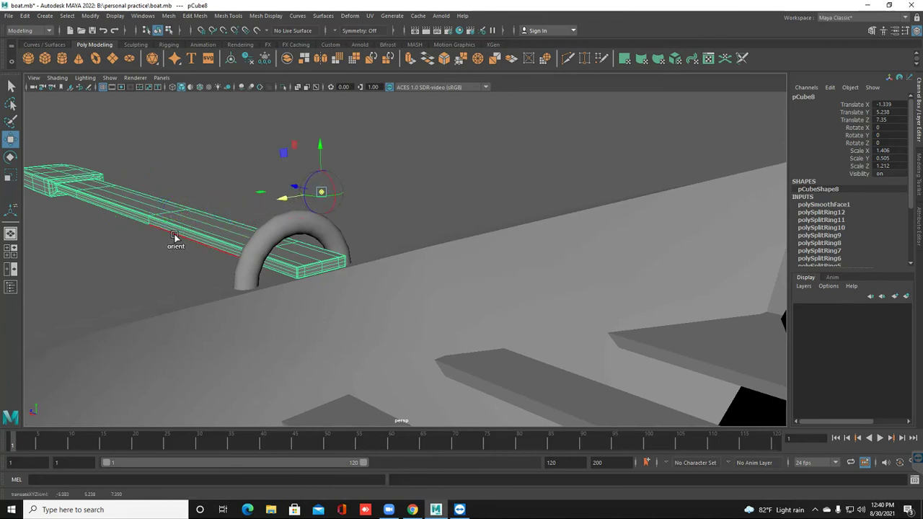
pyautogui.hotkey('ctrl', 'z')
pyautogui.scroll(2, 181, 237)
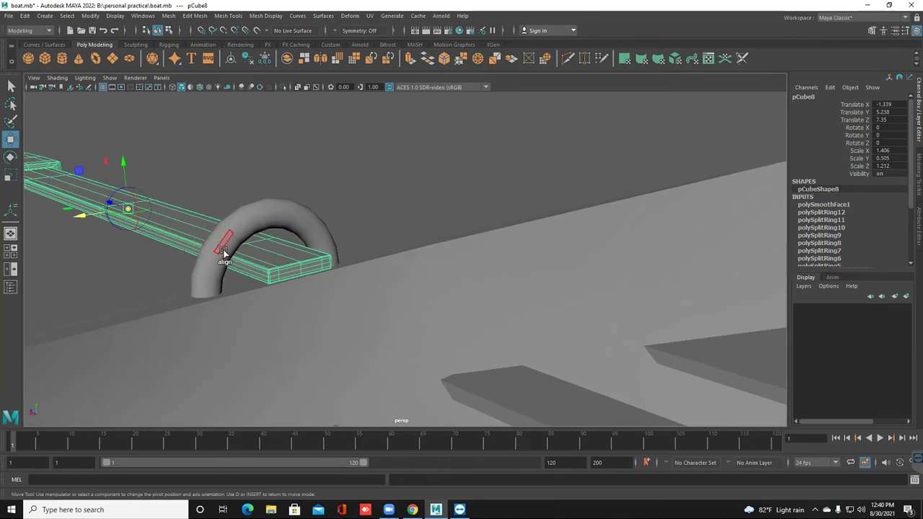
pyautogui.scroll(3, 286, 271)
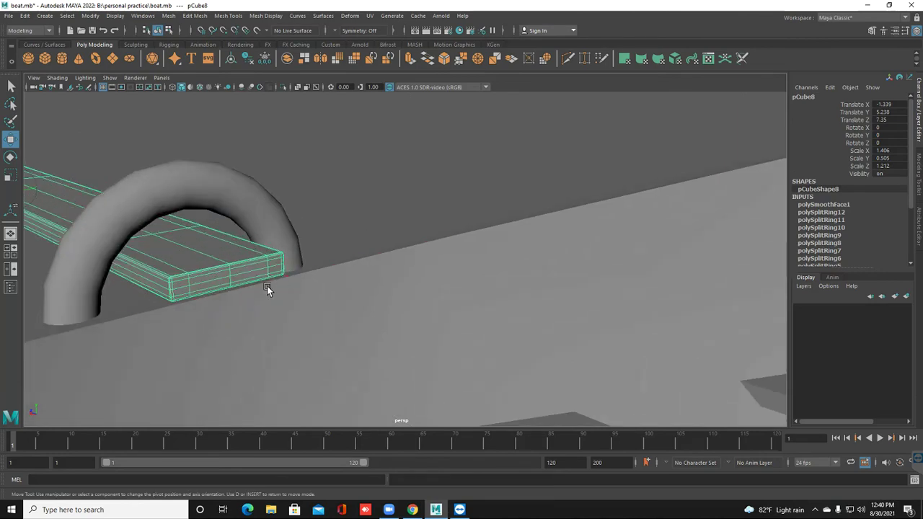
pyautogui.click(230, 274)
pyautogui.scroll(-3, 228, 274)
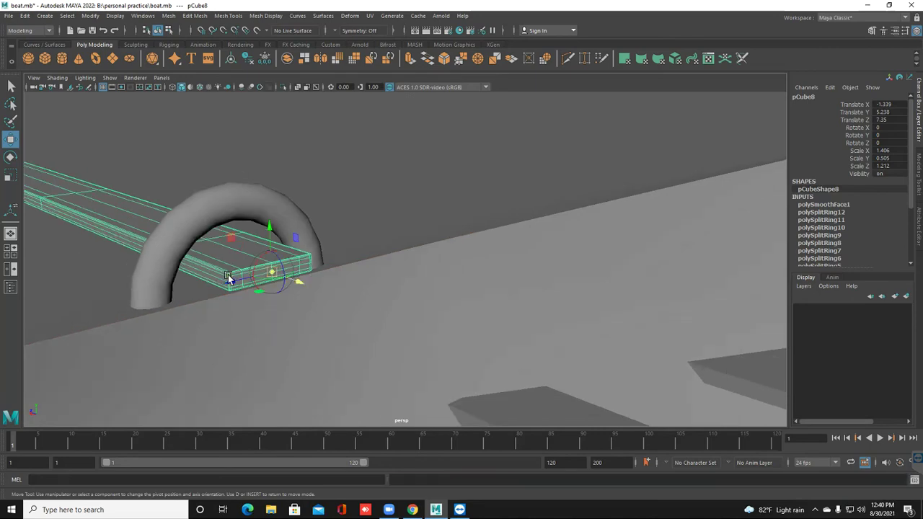
pyautogui.press('d')
# - Rotate the oar about its handle end to about 27.2 degrees in X so the blade slopes down outside the boat
pyautogui.scroll(-5, 230, 283)
pyautogui.keyDown('alt'); pyautogui.moveTo(253, 291); pyautogui.dragTo(276, 295); pyautogui.keyUp('alt')
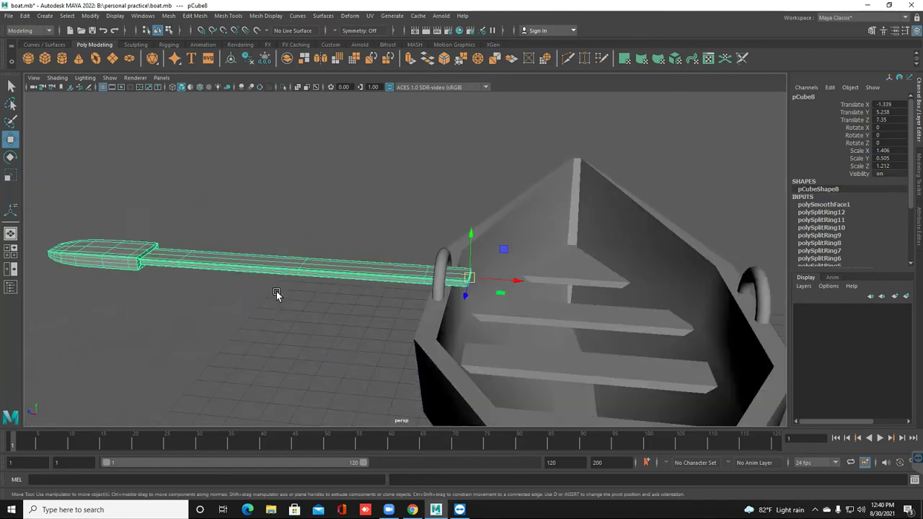
pyautogui.press('e')
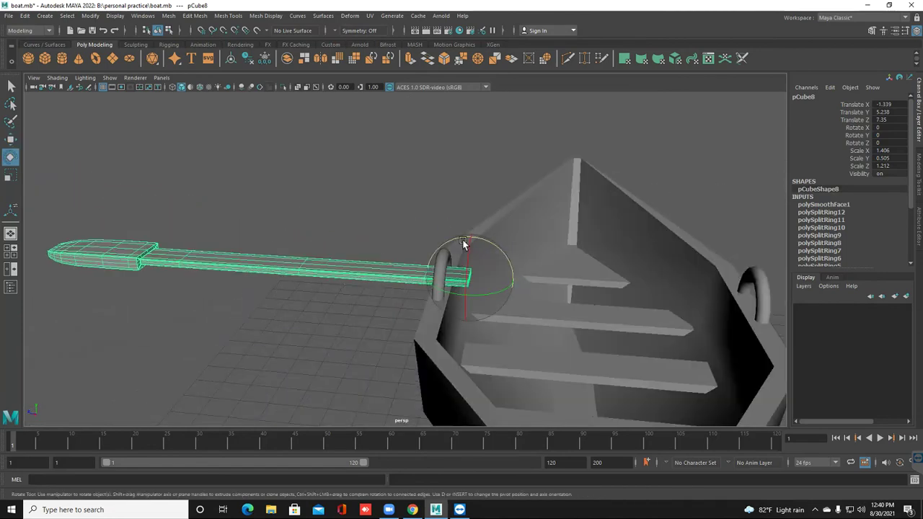
pyautogui.moveTo(462, 238); pyautogui.dragTo(444, 254)
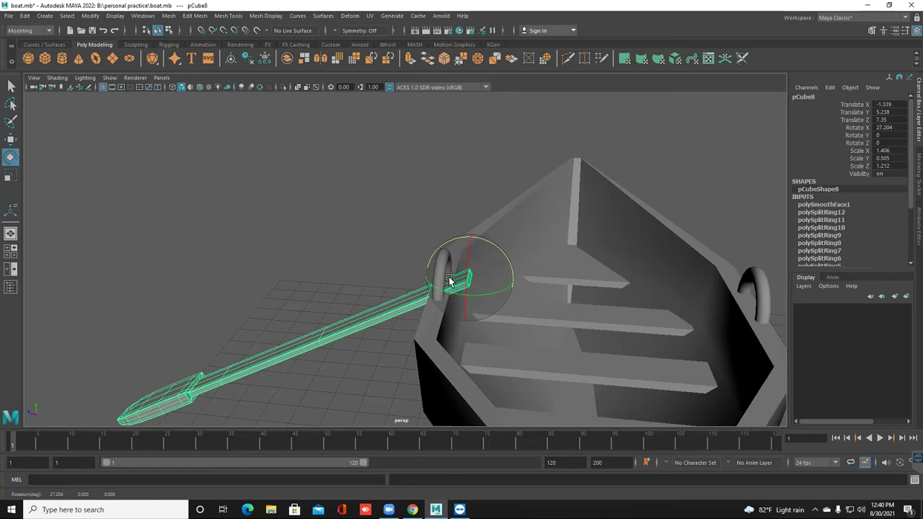
# - Center the oar's pivot and shift the tilted oar up and inward through its holder, at about Translate Y 5.652
pyautogui.click(230, 60)
pyautogui.press('w')
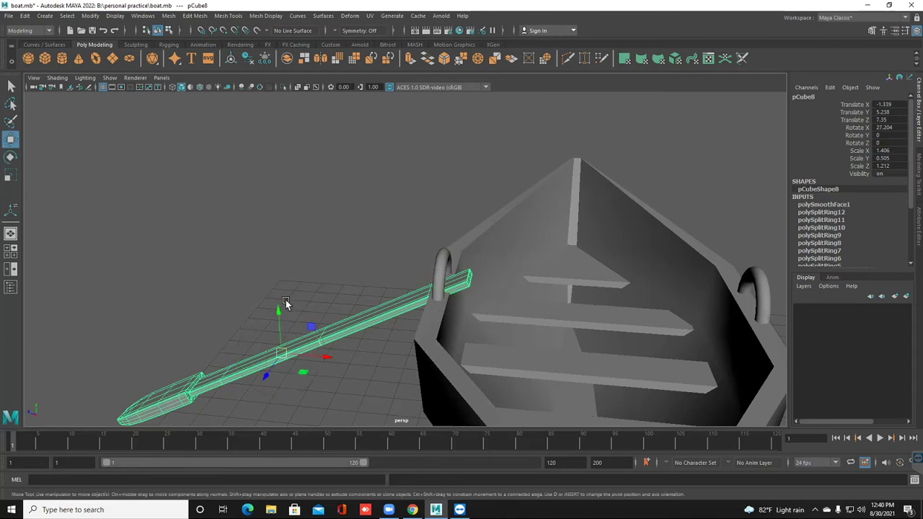
pyautogui.moveTo(279, 312); pyautogui.dragTo(282, 303)
pyautogui.moveTo(301, 345); pyautogui.dragTo(290, 312)
pyautogui.click(367, 268)
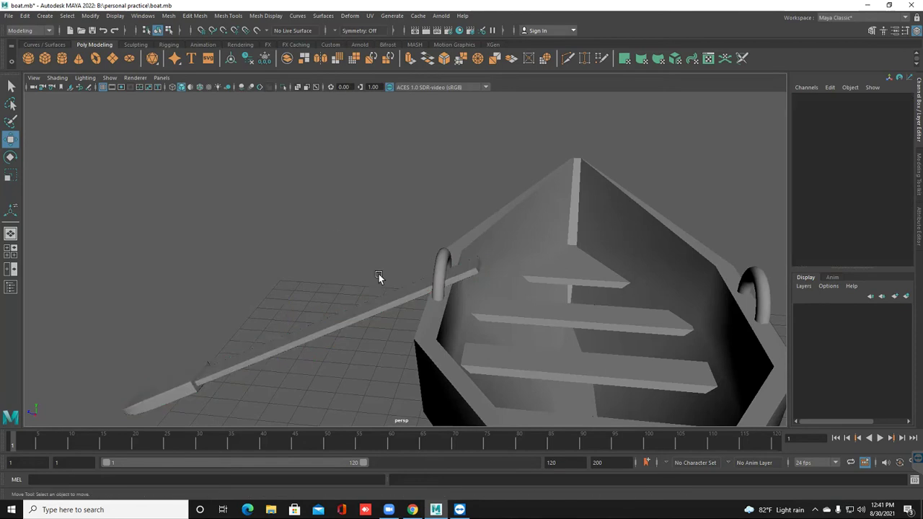
# - Duplicate the oar and move the copy to the boat's opposite side, at about Translate Z -5.721
pyautogui.scroll(-6, 367, 267)
pyautogui.moveTo(424, 326)
pyautogui.keyDown('alt'); pyautogui.mouseDown()
pyautogui.moveTo(488, 323)
pyautogui.moveTo(474, 319)
pyautogui.moveTo(428, 338)
pyautogui.moveTo(395, 327)
pyautogui.moveTo(356, 344)
pyautogui.moveTo(339, 332)
pyautogui.moveTo(463, 319)
pyautogui.moveTo(413, 324)
pyautogui.mouseUp(); pyautogui.keyUp('alt')
pyautogui.click(291, 306)
pyautogui.scroll(3, 454, 318)
pyautogui.press('e')
pyautogui.hotkey('ctrl', 'z')
# - Try a Rotate X value of -27.204 on the copied oar and undo it
pyautogui.click(888, 127)
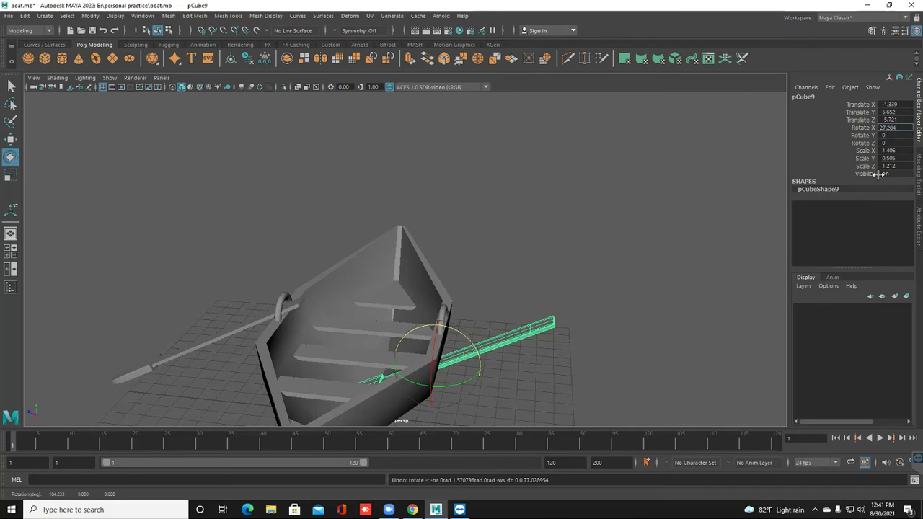
pyautogui.press('Return')
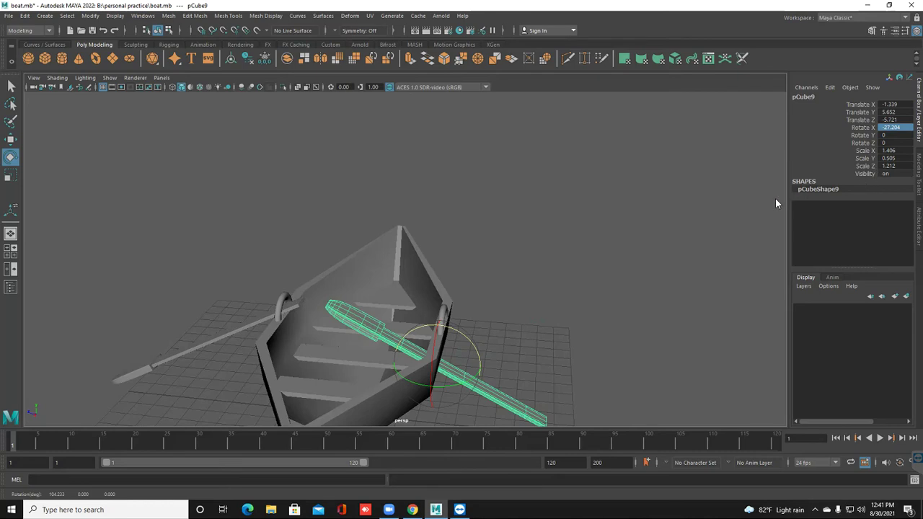
pyautogui.hotkey('ctrl', 'z')
pyautogui.hotkey('shift', 'z')
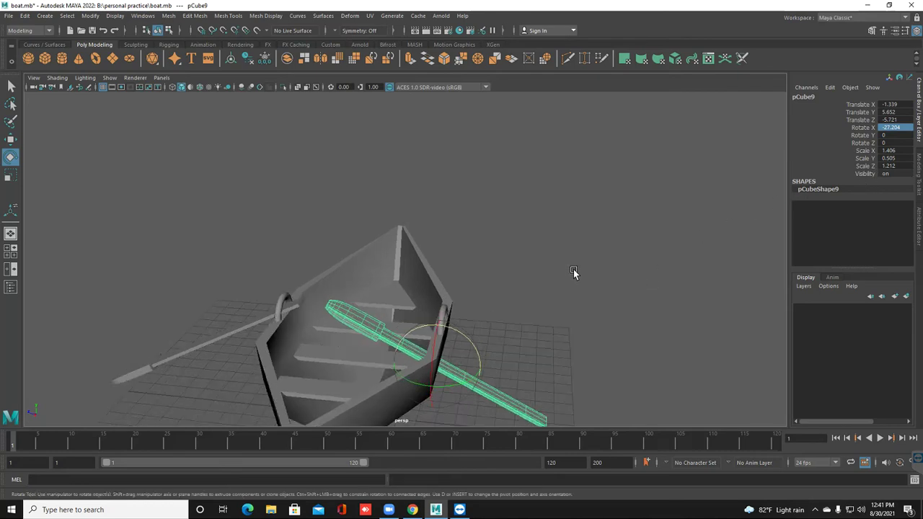
pyautogui.hotkey('ctrl', 'z')
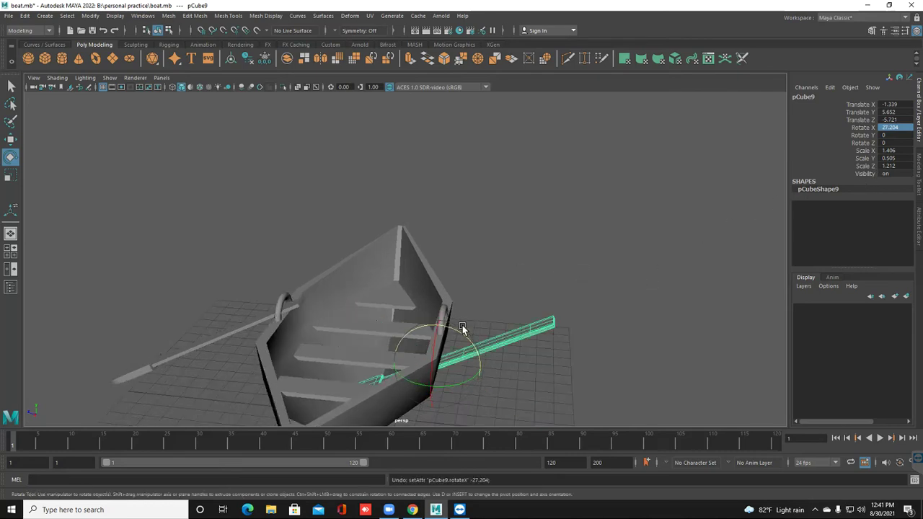
# - Rotate the copied oar to about 147.45 degrees in X so its blade slopes down outside the opposite rim
pyautogui.moveTo(464, 333); pyautogui.dragTo(370, 323)
pyautogui.doubleClick(892, 126)
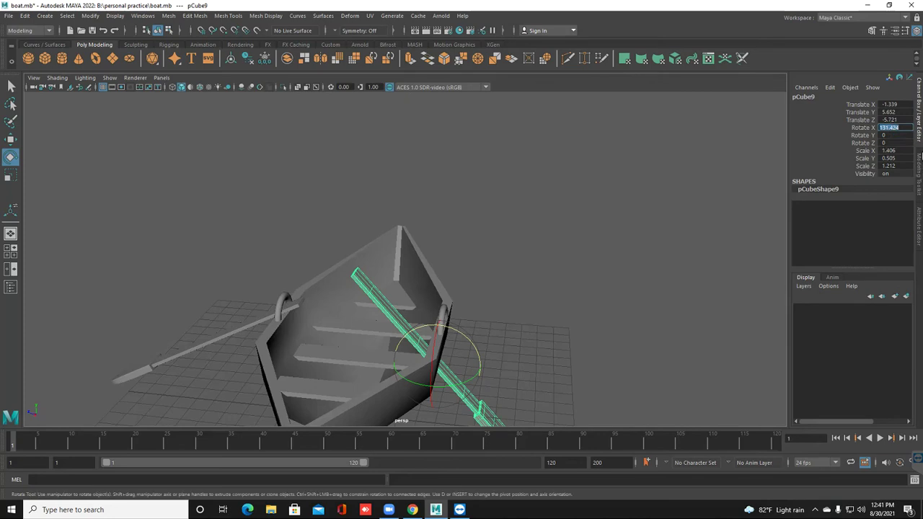
pyautogui.write('130')
pyautogui.press('Return')
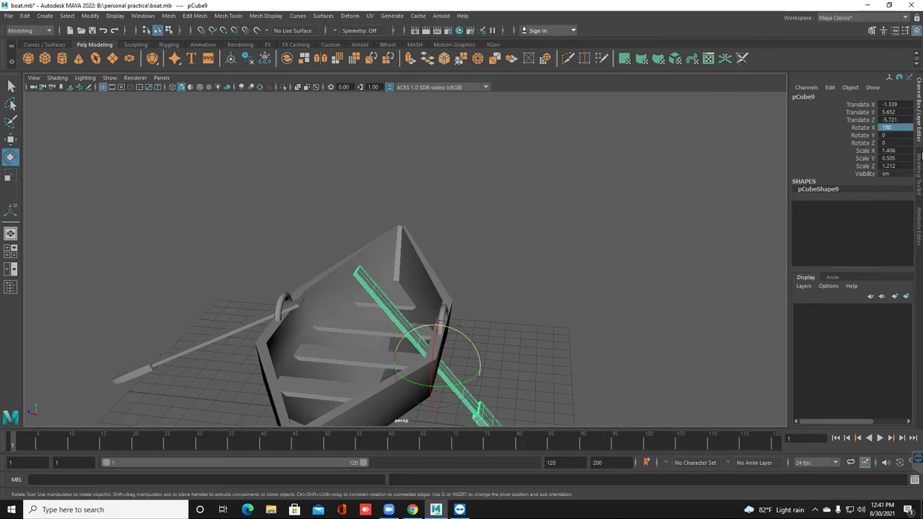
pyautogui.moveTo(450, 328); pyautogui.dragTo(437, 328)
# - Move the copied oar through the opposite rim's holder, at about Translate X -1.37, Y 6.366 and Z -8.894, and review both oars
pyautogui.press('w')
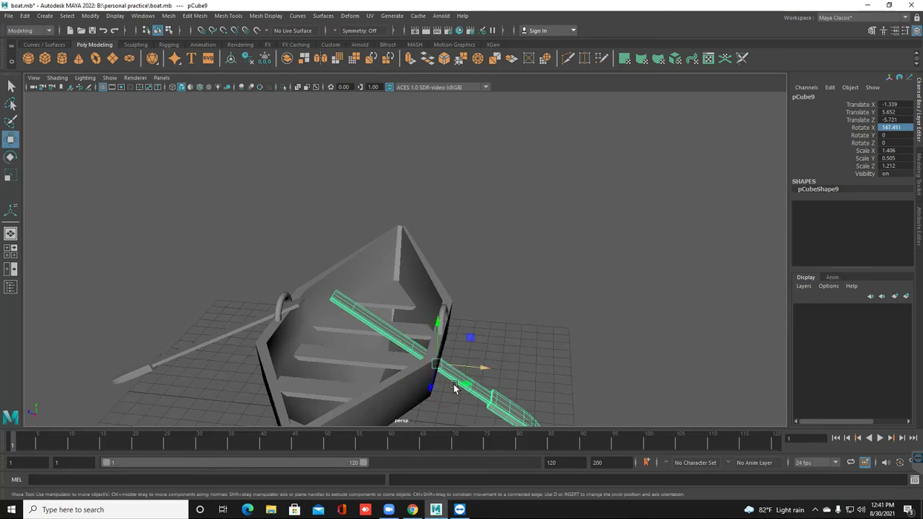
pyautogui.moveTo(454, 380); pyautogui.dragTo(509, 371, button='middle')
pyautogui.scroll(3, 500, 351)
pyautogui.keyDown('alt'); pyautogui.moveTo(440, 353); pyautogui.dragTo(401, 317); pyautogui.keyUp('alt')
pyautogui.moveTo(373, 283); pyautogui.dragTo(334, 296, button='middle')
pyautogui.moveTo(345, 231); pyautogui.dragTo(338, 181)
pyautogui.keyDown('alt'); pyautogui.moveTo(341, 183); pyautogui.dragTo(430, 250); pyautogui.keyUp('alt')
pyautogui.moveTo(414, 216); pyautogui.dragTo(324, 263)
pyautogui.click(257, 309)
pyautogui.scroll(-6, 261, 309)
pyautogui.keyDown('alt'); pyautogui.moveTo(261, 309); pyautogui.dragTo(356, 309); pyautogui.keyUp('alt')
pyautogui.scroll(-2, 357, 296)
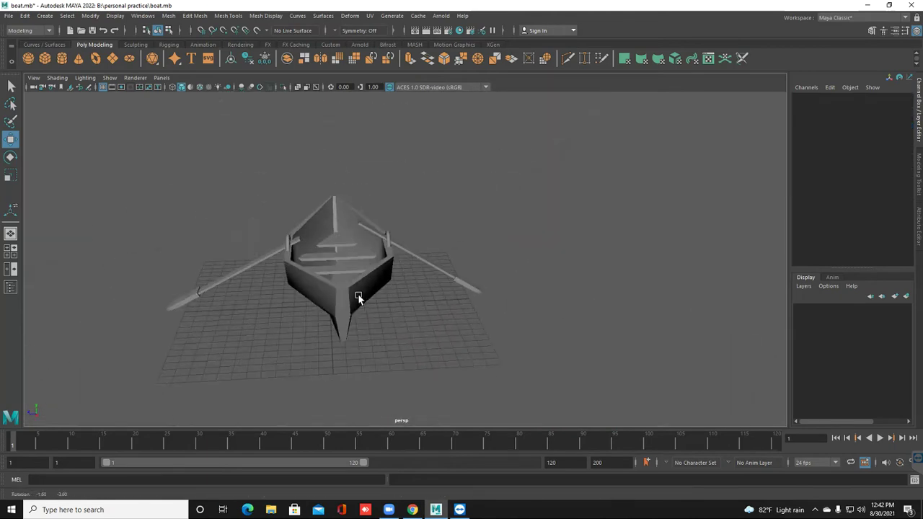
# - Set the Move tool's axis orientation to Object and slide the copied oar outward along its length, to about Translate Y 5.536 and Z -10.193
pyautogui.click(400, 245)
pyautogui.scroll(6, 400, 246)
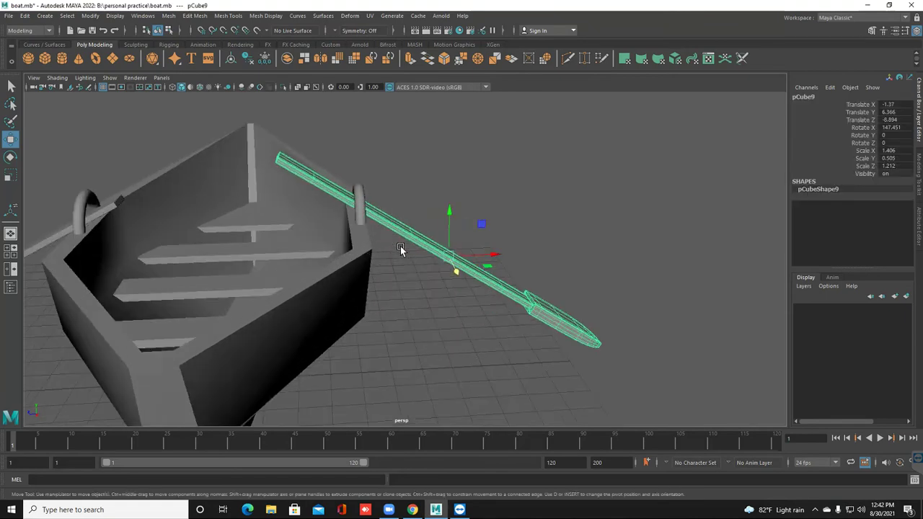
pyautogui.keyDown('alt'); pyautogui.moveTo(393, 252); pyautogui.dragTo(382, 260, button='middle'); pyautogui.keyUp('alt')
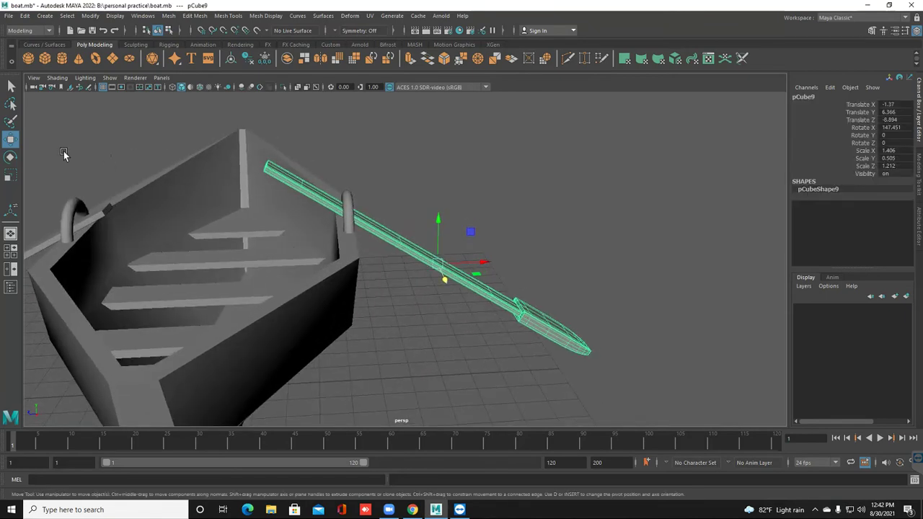
pyautogui.doubleClick(11, 144)
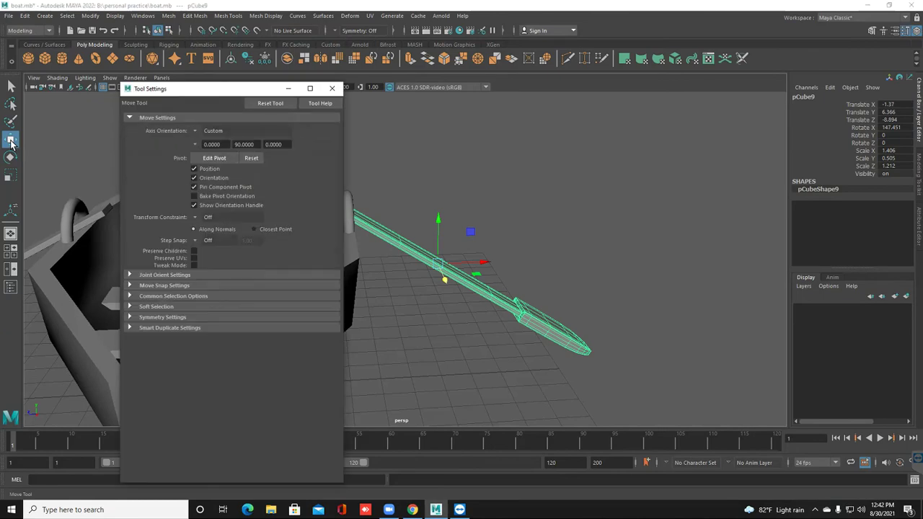
pyautogui.click(194, 131)
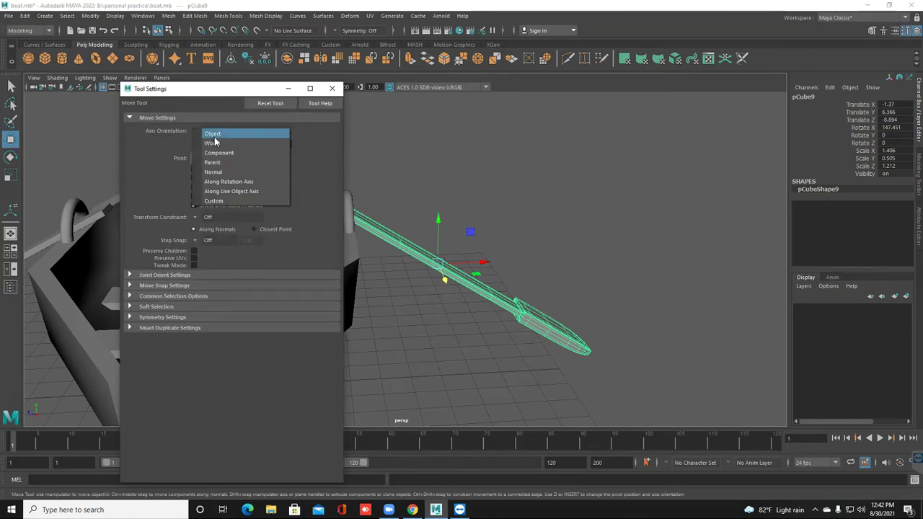
pyautogui.click(213, 135)
pyautogui.click(332, 88)
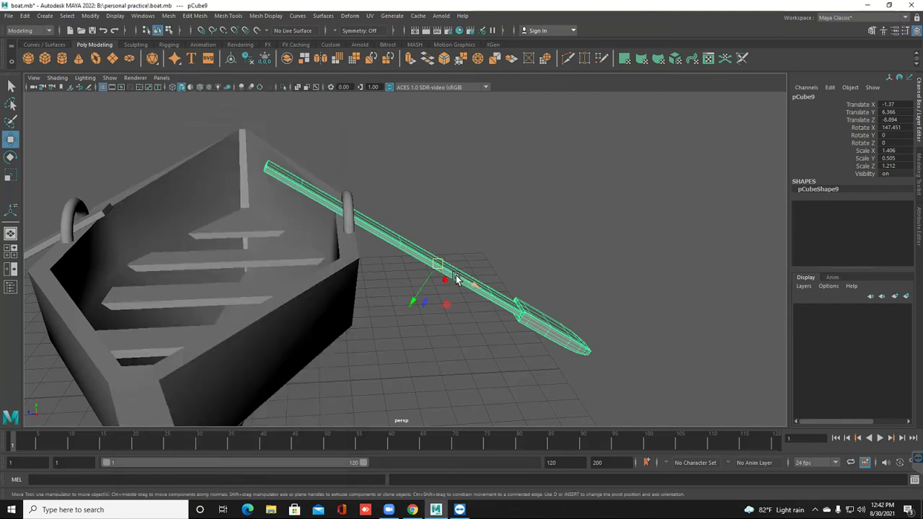
pyautogui.moveTo(455, 274); pyautogui.dragTo(211, 263)
# - Switch the Move tool's axis orientation back to World
pyautogui.doubleClick(11, 141)
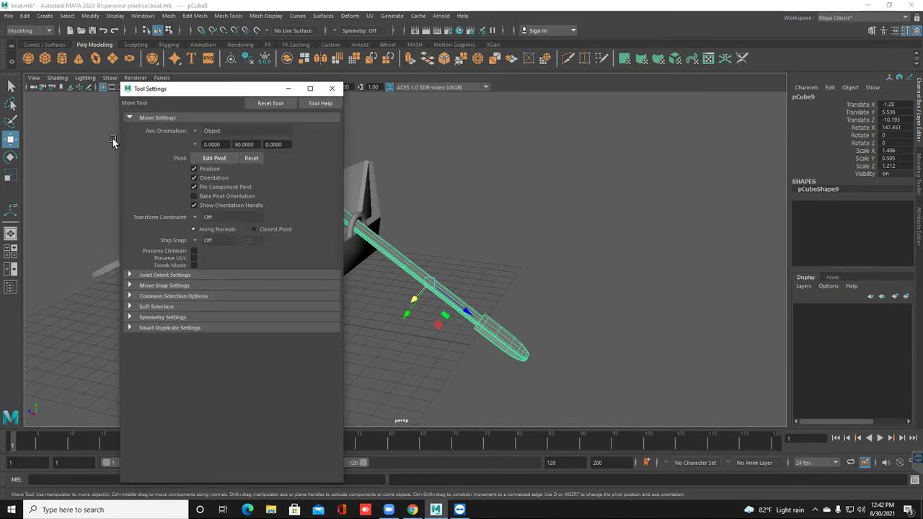
pyautogui.click(193, 133)
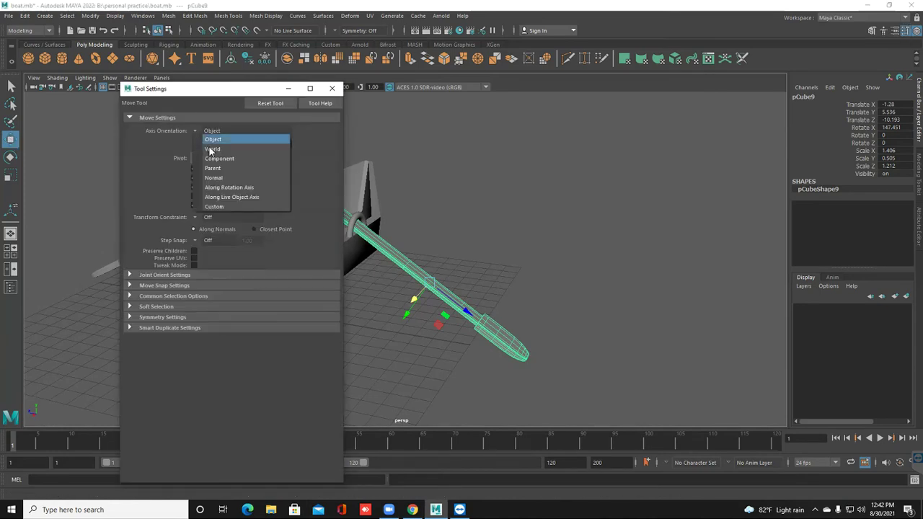
pyautogui.click(213, 148)
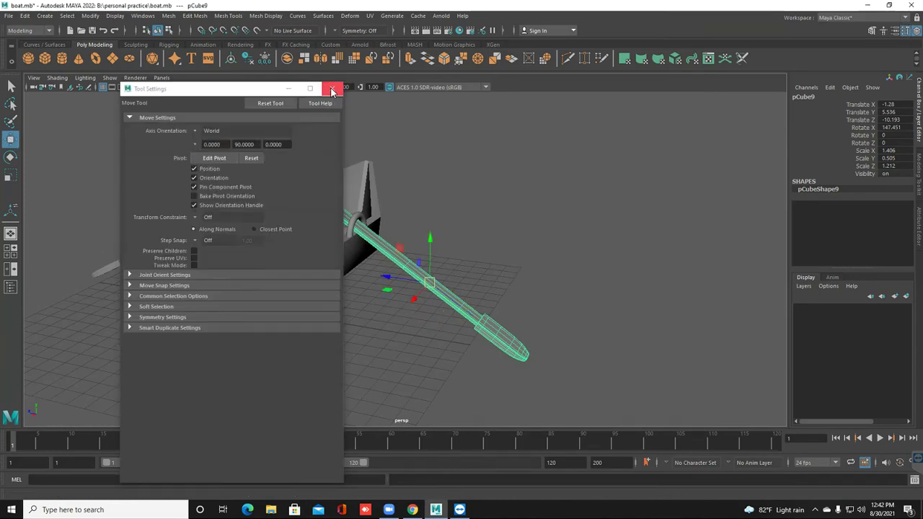
pyautogui.click(335, 88)
# - Move the corner vertices of the end seat that pokes through the hull inward, and return to object mode
pyautogui.keyDown('alt'); pyautogui.moveTo(336, 120); pyautogui.dragTo(265, 312); pyautogui.keyUp('alt')
pyautogui.click(209, 292)
pyautogui.moveTo(122, 308); pyautogui.dragTo(70, 226, button='right')
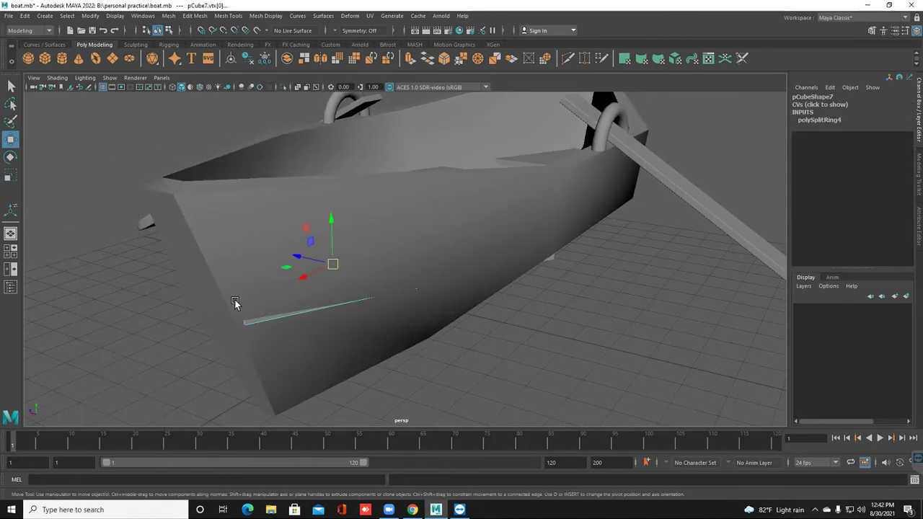
pyautogui.click(247, 327)
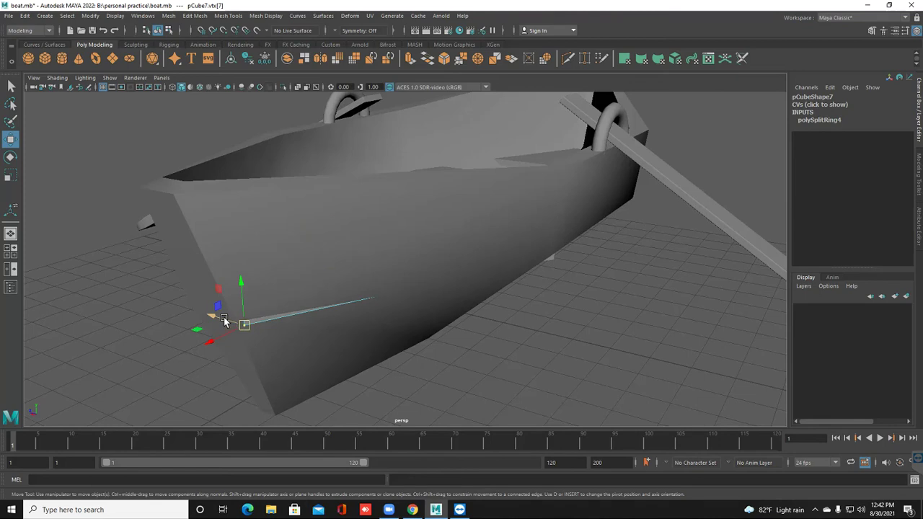
pyautogui.moveTo(224, 320); pyautogui.dragTo(505, 339)
pyautogui.scroll(4, 405, 325)
pyautogui.keyDown('alt'); pyautogui.moveTo(559, 353); pyautogui.dragTo(420, 336, button='middle'); pyautogui.keyUp('alt')
pyautogui.click(487, 328)
pyautogui.moveTo(464, 329); pyautogui.dragTo(466, 324)
pyautogui.moveTo(459, 267); pyautogui.dragTo(539, 209, button='right')
pyautogui.click(525, 214)
# - Move the protruding lower corner vertex of the neighbouring seat inside the hull wall, and leave vertex editing
pyautogui.press('f')
pyautogui.click(379, 320)
pyautogui.keyDown('alt'); pyautogui.moveTo(377, 303); pyautogui.dragTo(318, 288); pyautogui.keyUp('alt')
pyautogui.keyDown('alt'); pyautogui.moveTo(350, 296); pyautogui.dragTo(496, 268, button='right'); pyautogui.keyUp('alt')
pyautogui.keyDown('alt'); pyautogui.moveTo(496, 266); pyautogui.dragTo(474, 273); pyautogui.keyUp('alt')
pyautogui.click(472, 239)
pyautogui.moveTo(472, 239); pyautogui.dragTo(401, 238, button='right')
pyautogui.click(474, 246)
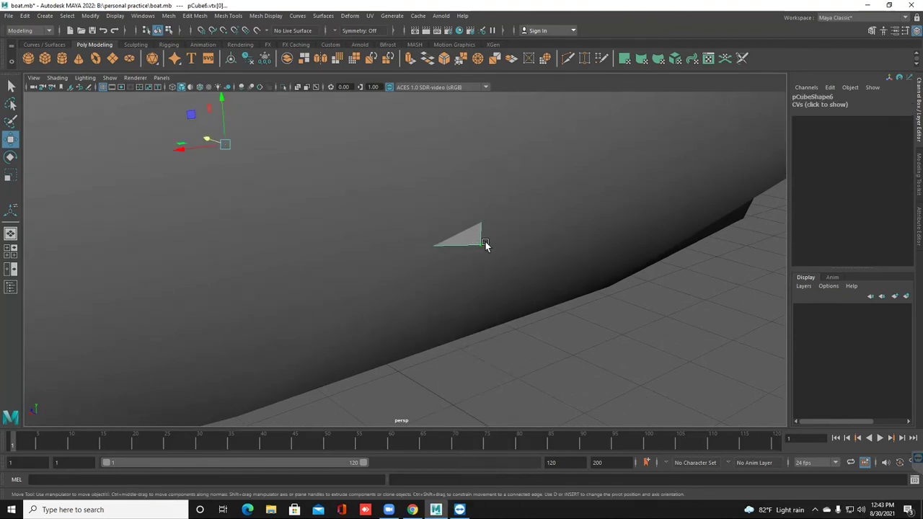
pyautogui.click(481, 248)
pyautogui.moveTo(458, 240); pyautogui.dragTo(442, 231)
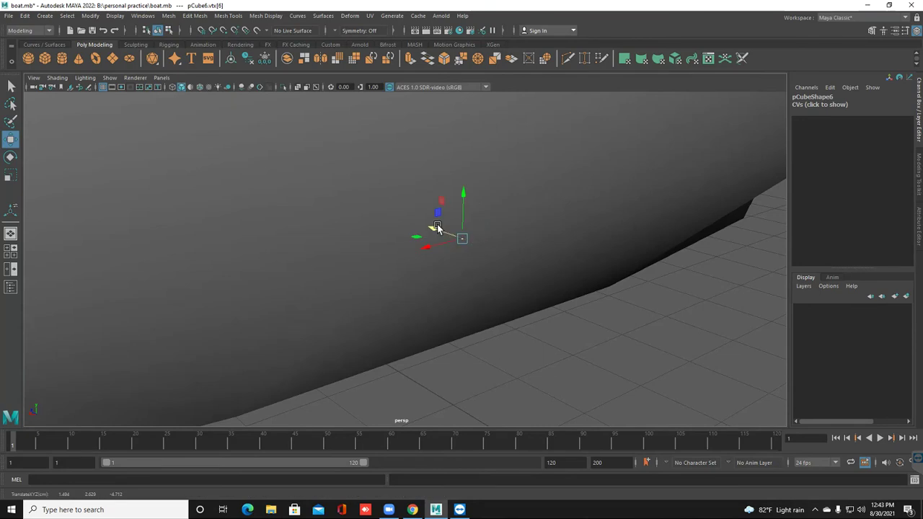
pyautogui.moveTo(438, 229); pyautogui.dragTo(534, 165, button='right')
pyautogui.click(608, 353)
# - On the hull's opposite side, move the protruding seat corner vertex inward and return to object mode
pyautogui.scroll(-3, 496, 270)
pyautogui.keyDown('alt'); pyautogui.moveTo(460, 298); pyautogui.dragTo(336, 293); pyautogui.keyUp('alt')
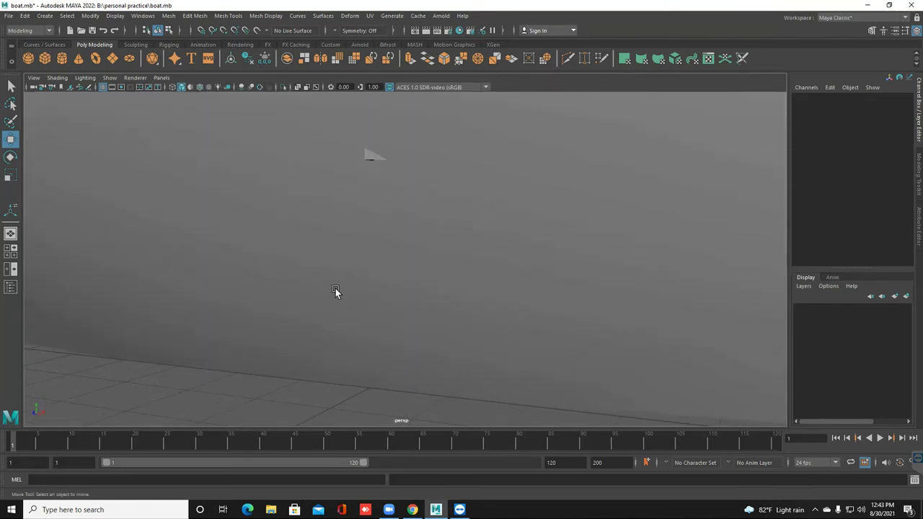
pyautogui.click(368, 156)
pyautogui.moveTo(368, 156); pyautogui.dragTo(322, 155, button='right')
pyautogui.click(358, 161)
pyautogui.click(366, 164)
pyautogui.moveTo(351, 160); pyautogui.dragTo(361, 161)
pyautogui.moveTo(368, 157); pyautogui.dragTo(416, 143, button='right')
pyautogui.click(186, 371)
# - Inspect the whole boat from outside for seat corners still poking through the hull
pyautogui.scroll(-8, 342, 274)
pyautogui.keyDown('alt'); pyautogui.moveTo(341, 274); pyautogui.dragTo(371, 266); pyautogui.keyUp('alt')
pyautogui.scroll(-3, 370, 265)
pyautogui.keyDown('alt'); pyautogui.moveTo(292, 253); pyautogui.dragTo(379, 324); pyautogui.keyUp('alt')
pyautogui.scroll(-3, 262, 291)
pyautogui.scroll(2, 379, 321)
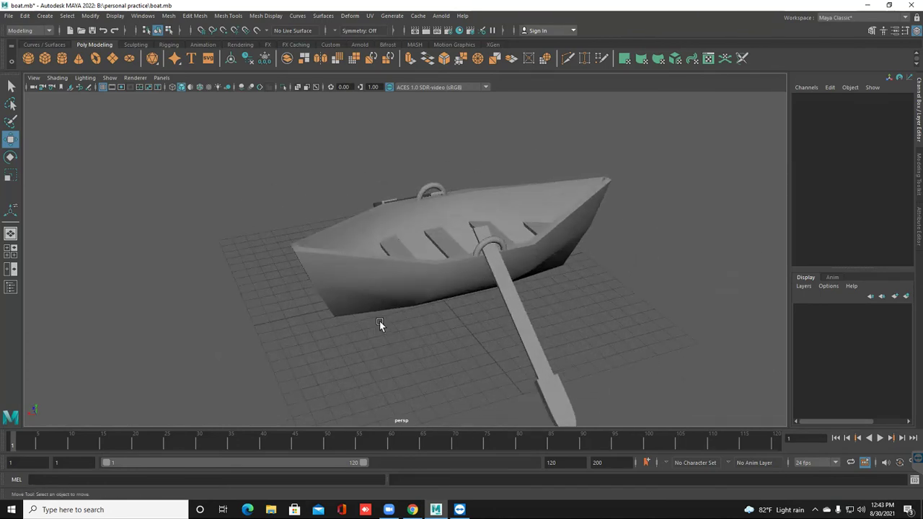
pyautogui.scroll(-3, 379, 321)
pyautogui.scroll(3, 379, 321)
# - Select the hull and seats without the oars and holders, and combine them into one mesh
pyautogui.click(372, 288)
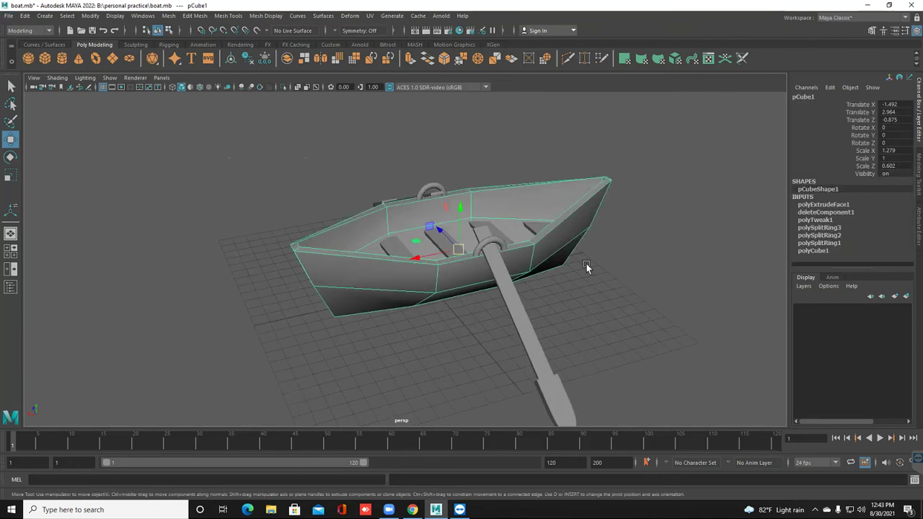
pyautogui.moveTo(228, 147); pyautogui.dragTo(569, 424)
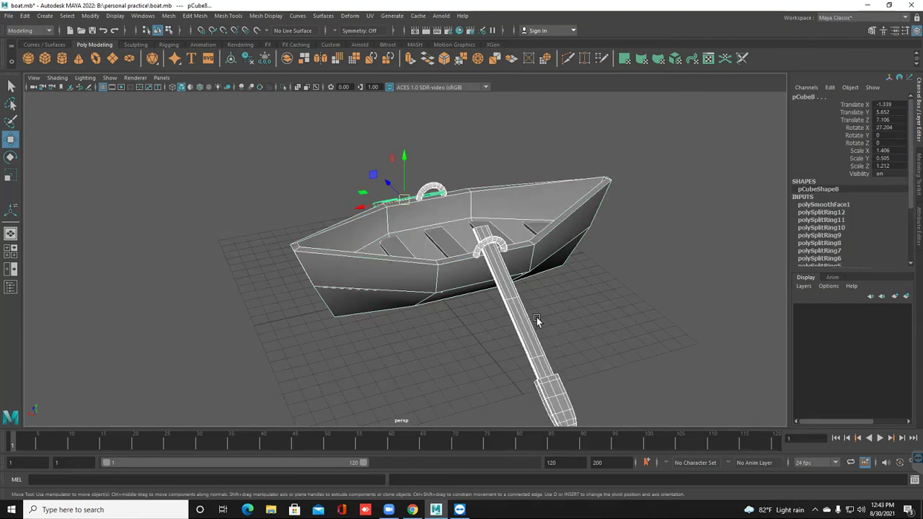
pyautogui.keyDown('shift'); pyautogui.click(510, 302); pyautogui.keyUp('shift')
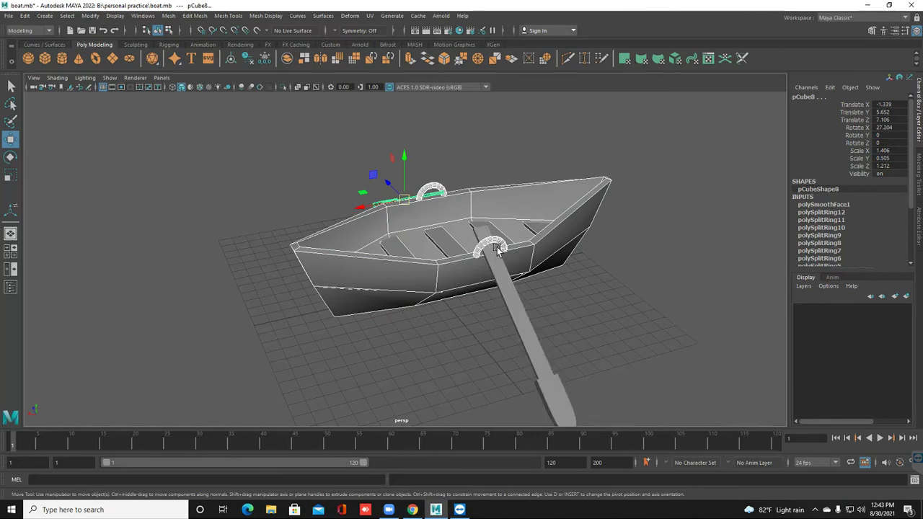
pyautogui.keyDown('shift'); pyautogui.click(490, 241); pyautogui.keyUp('shift')
pyautogui.keyDown('shift'); pyautogui.click(433, 193); pyautogui.keyUp('shift')
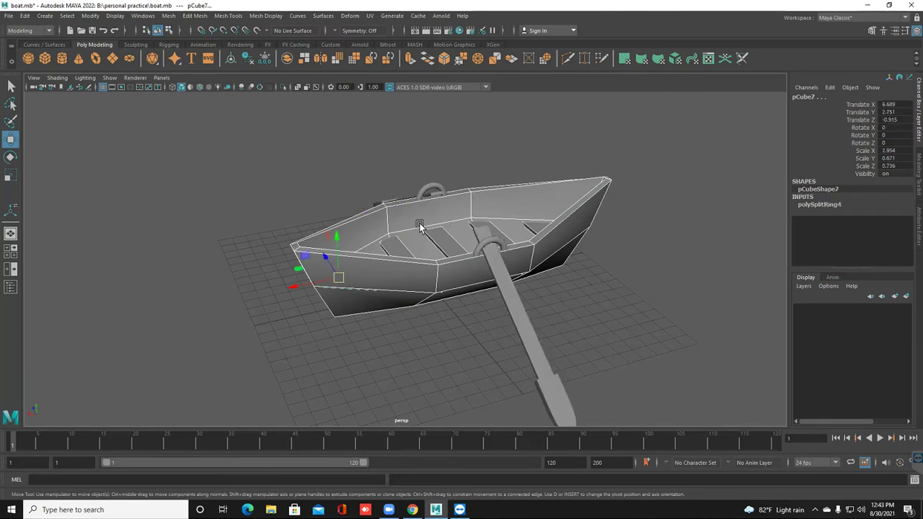
pyautogui.keyDown('alt'); pyautogui.moveTo(426, 259); pyautogui.dragTo(496, 196); pyautogui.keyUp('alt')
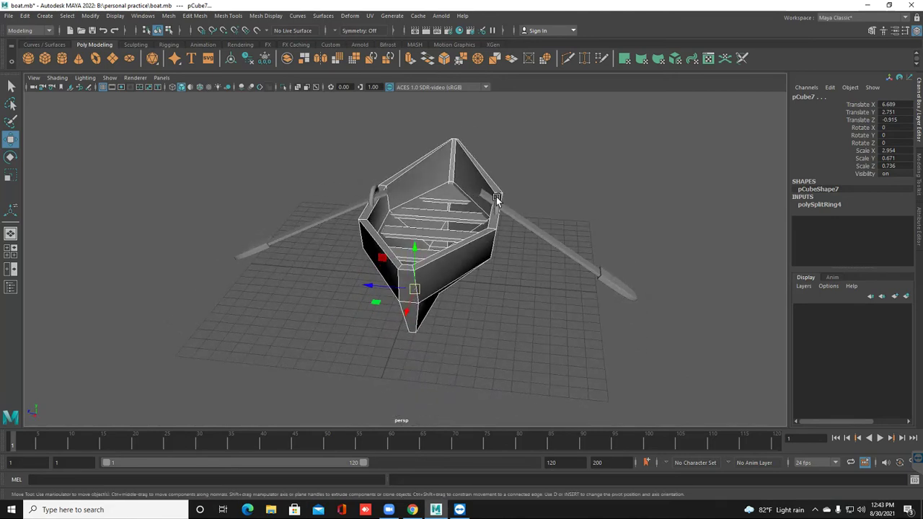
pyautogui.keyDown('alt'); pyautogui.moveTo(481, 260); pyautogui.dragTo(443, 289); pyautogui.keyUp('alt')
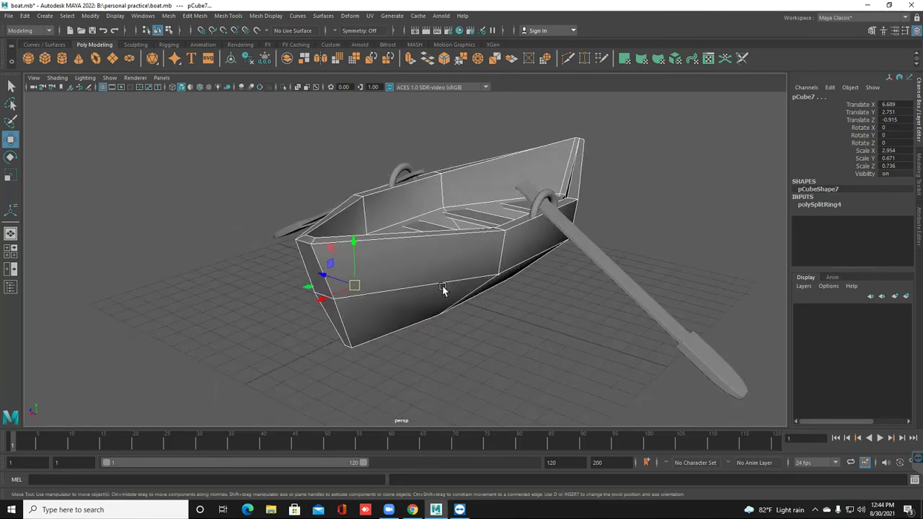
pyautogui.click(168, 16)
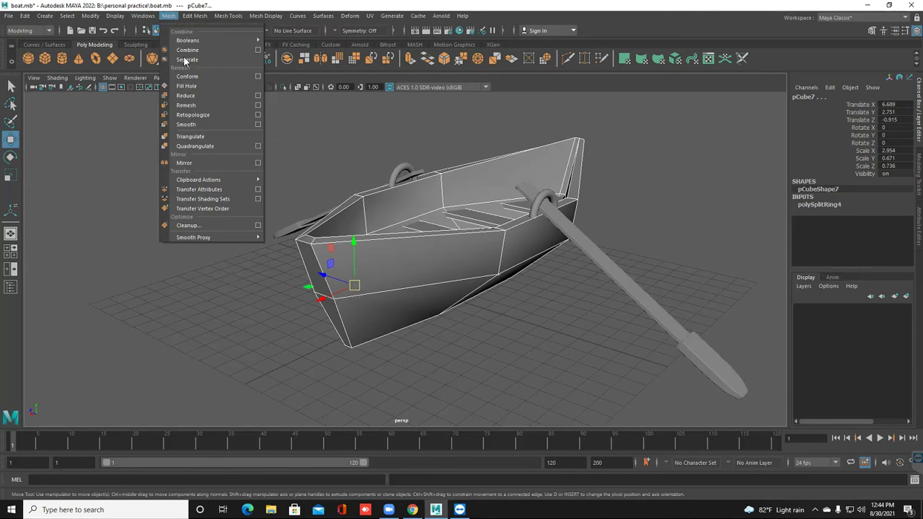
pyautogui.click(186, 51)
pyautogui.keyDown('alt'); pyautogui.moveTo(359, 275); pyautogui.dragTo(378, 262); pyautogui.keyUp('alt')
pyautogui.scroll(3, 358, 260)
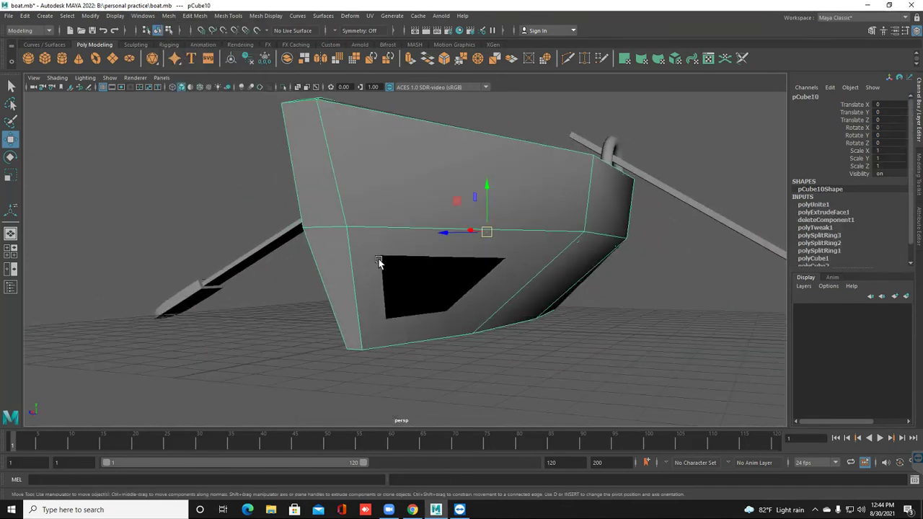
# - Change the viewport's lighting option and examine the dark area on the combined hull's side
pyautogui.click(85, 77)
pyautogui.click(116, 145)
pyautogui.keyDown('alt'); pyautogui.moveTo(375, 309); pyautogui.dragTo(455, 345); pyautogui.keyUp('alt')
pyautogui.scroll(6, 453, 344)
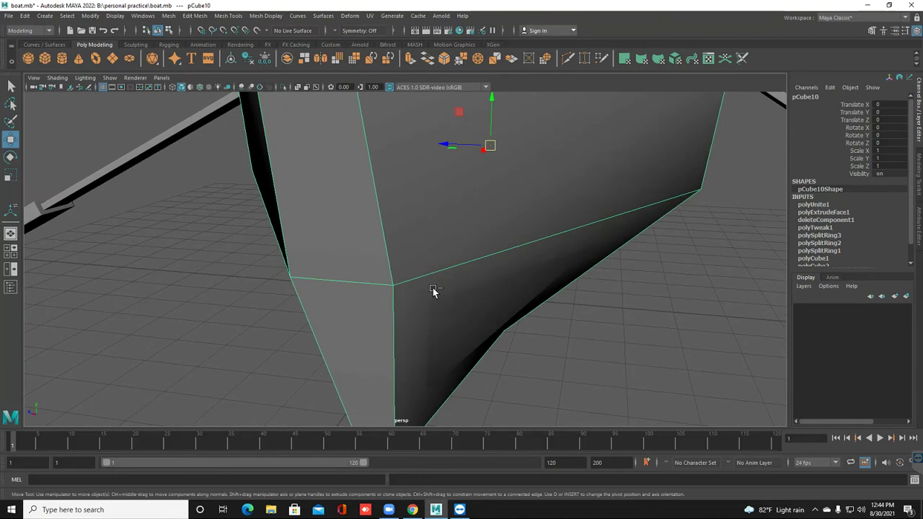
# - Undo combining the hull with the seats and clear the selection
pyautogui.hotkey('ctrl', 'z')
pyautogui.hotkey('ctrl', 'z')
pyautogui.hotkey('ctrl', 'z')
pyautogui.hotkey('ctrl', 'z')
pyautogui.hotkey('ctrl', 'z')
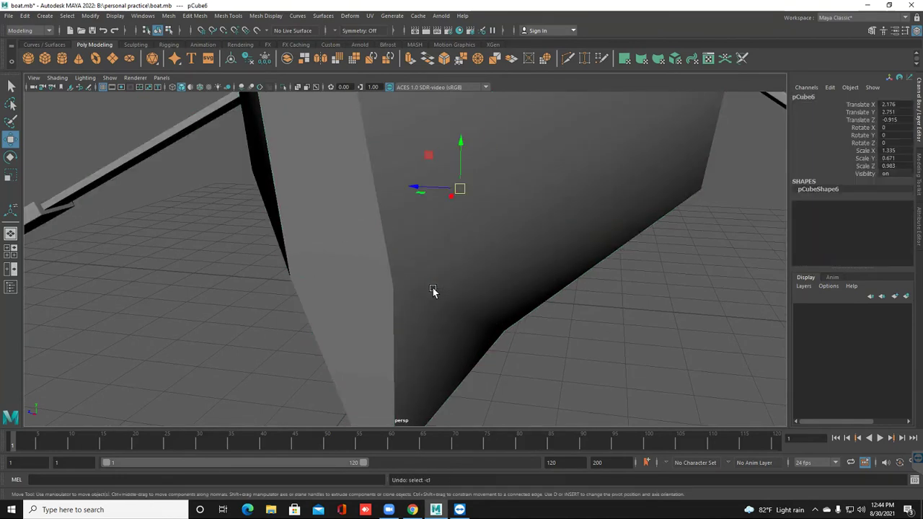
pyautogui.scroll(-6, 438, 311)
pyautogui.moveTo(400, 351)
pyautogui.keyDown('alt'); pyautogui.mouseDown()
pyautogui.moveTo(457, 360)
pyautogui.moveTo(413, 359)
pyautogui.moveTo(414, 341)
pyautogui.mouseUp(); pyautogui.keyUp('alt')
pyautogui.click(457, 356)
# - Assign a new Phong E material to the boat's hull
pyautogui.click(368, 308)
pyautogui.moveTo(369, 307)
pyautogui.keyDown('alt'); pyautogui.mouseDown()
pyautogui.moveTo(375, 323)
pyautogui.moveTo(360, 292)
pyautogui.mouseUp(); pyautogui.keyUp('alt')
pyautogui.moveTo(357, 245); pyautogui.dragTo(367, 491, button='right')
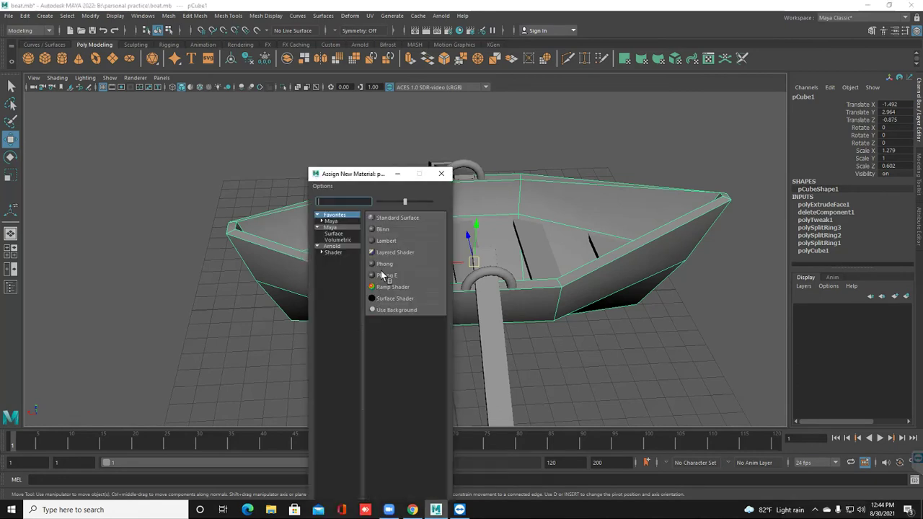
pyautogui.click(384, 276)
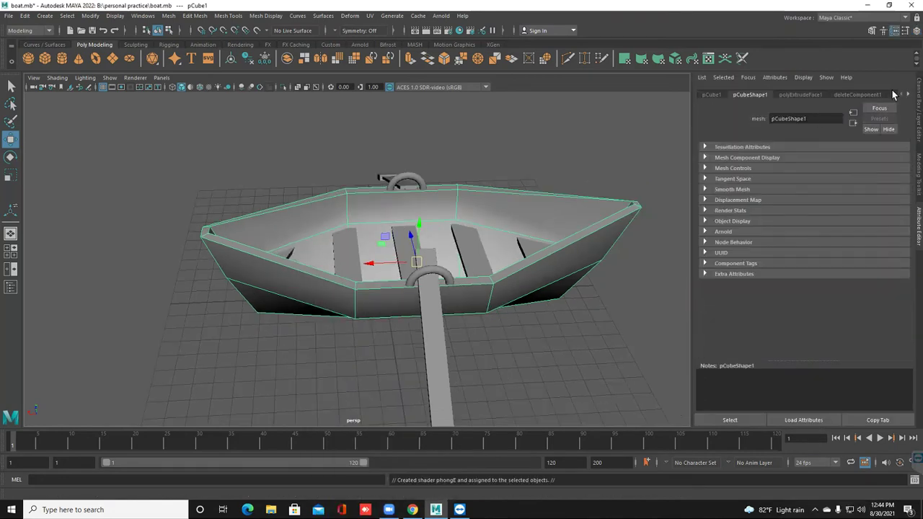
# - Connect a File texture to the Color attribute of the hull's phongE1 material
pyautogui.click(907, 98)
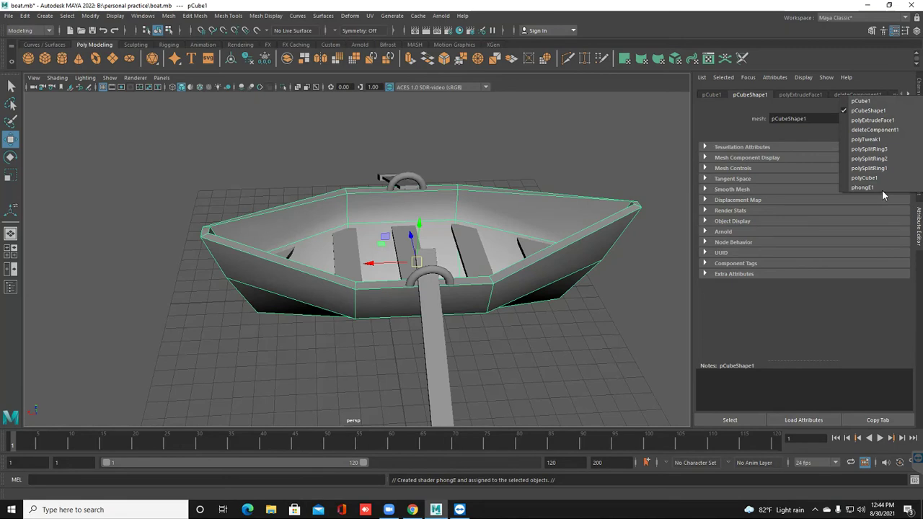
pyautogui.click(882, 189)
pyautogui.click(892, 203)
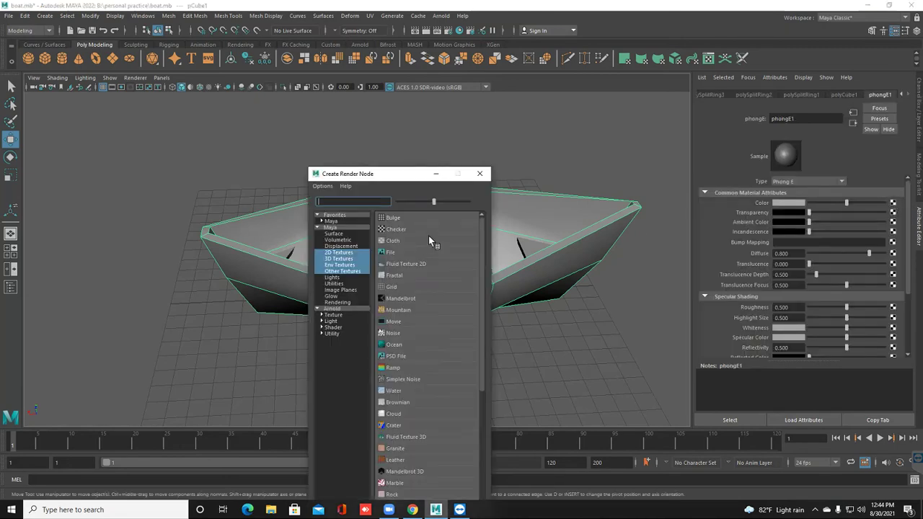
pyautogui.click(428, 236)
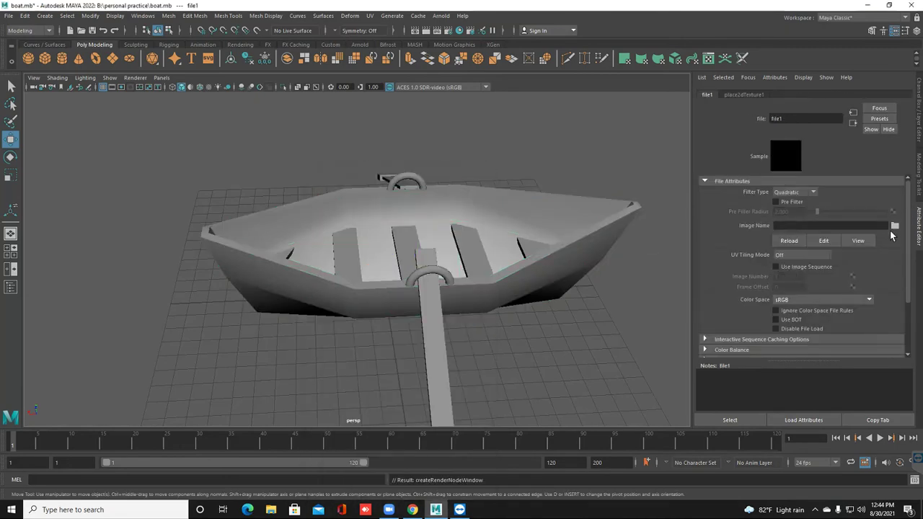
# - Load the wood image fddgv.jpg from B:\color\wood into the File texture and turn on textured display
pyautogui.click(894, 226)
pyautogui.click(260, 169)
pyautogui.doubleClick(318, 181)
pyautogui.click(315, 225)
pyautogui.doubleClick(314, 225)
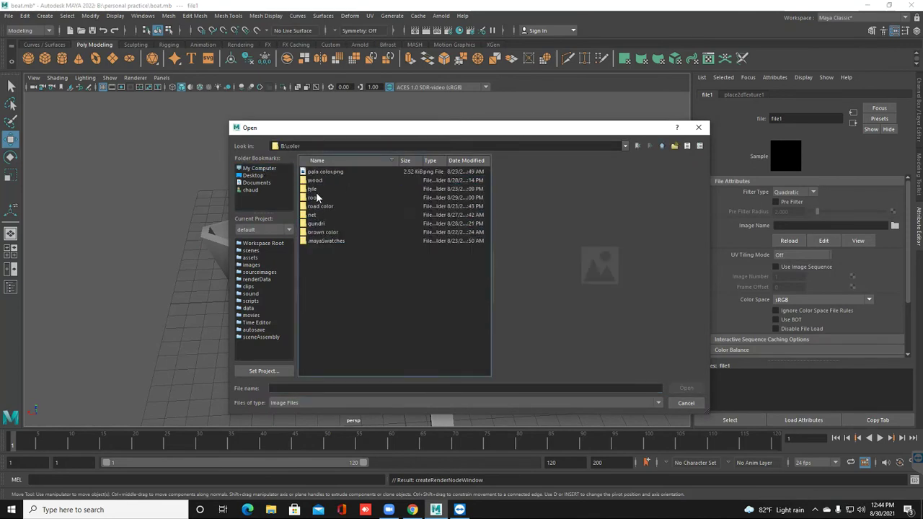
pyautogui.doubleClick(318, 180)
pyautogui.click(321, 173)
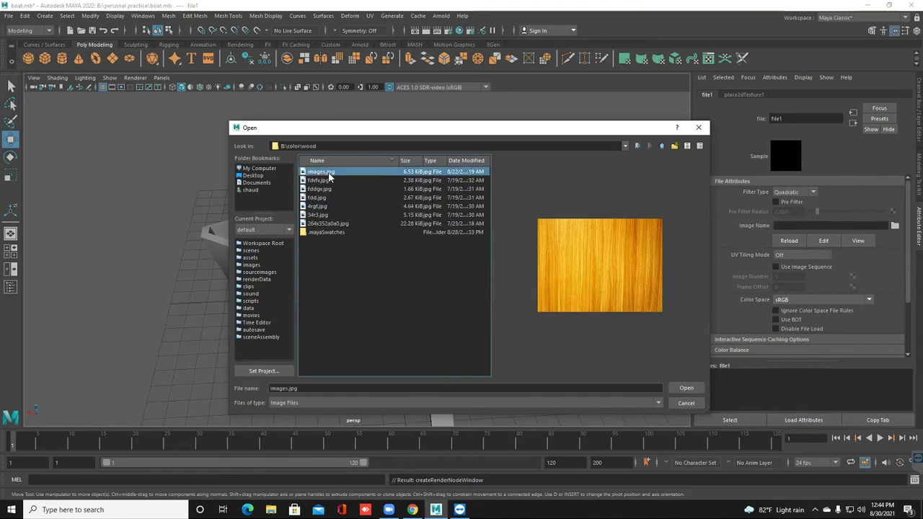
pyautogui.click(342, 178)
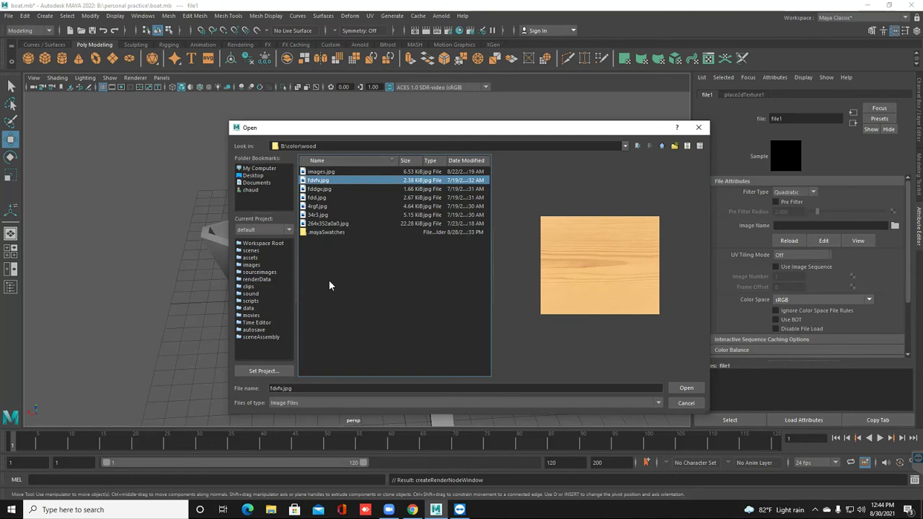
pyautogui.press('Down')
pyautogui.press('Down')
pyautogui.press('Up')
pyautogui.press('Return')
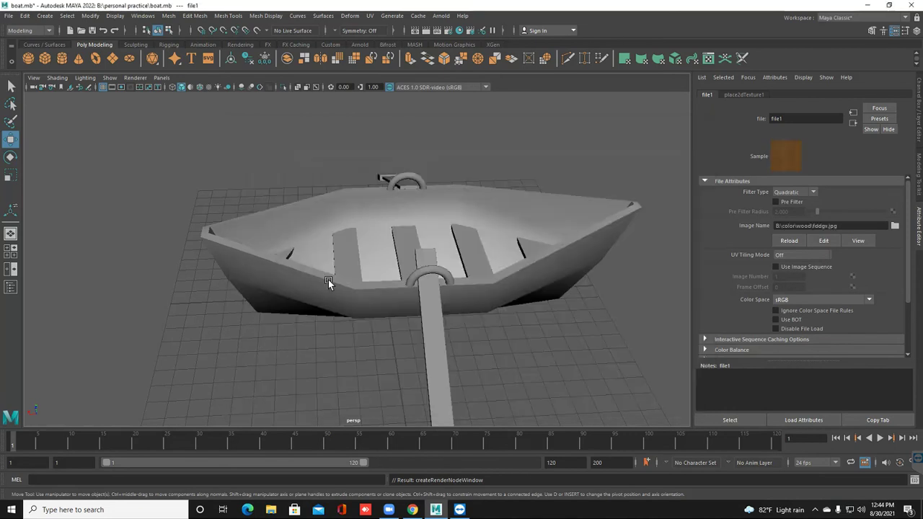
pyautogui.moveTo(328, 280)
pyautogui.keyDown('alt'); pyautogui.mouseDown()
pyautogui.moveTo(344, 263)
pyautogui.moveTo(350, 279)
pyautogui.moveTo(339, 315)
pyautogui.moveTo(383, 323)
pyautogui.moveTo(373, 323)
pyautogui.moveTo(403, 310)
pyautogui.mouseUp(); pyautogui.keyUp('alt')
pyautogui.press('6')
# - Set the Repeat UV of the hull's wood texture placement to 10 in both U and V
pyautogui.click(739, 94)
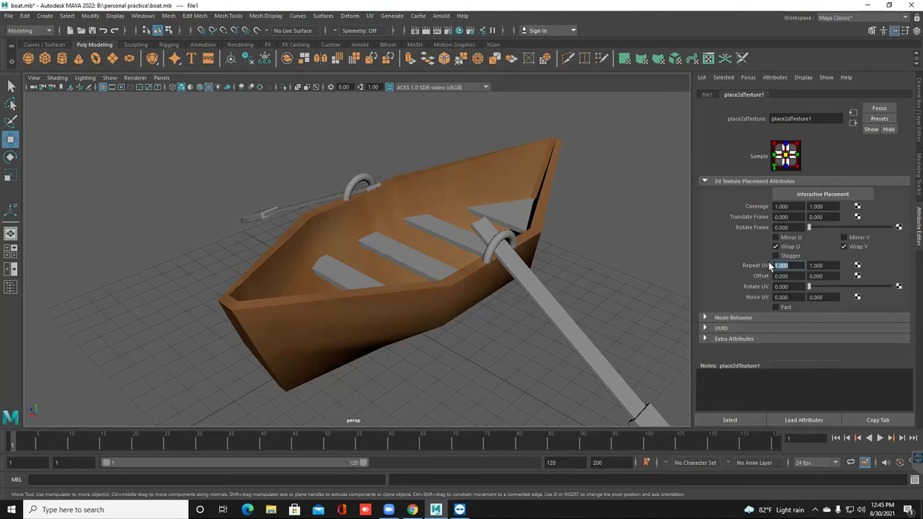
pyautogui.write('0')
pyautogui.press('Return')
pyautogui.click(831, 267)
pyautogui.write('10')
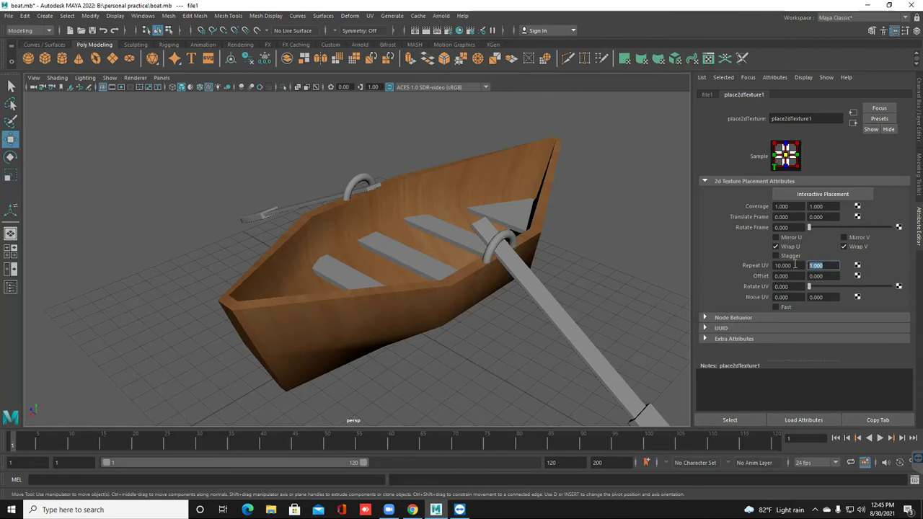
pyautogui.scroll(-3, 444, 307)
pyautogui.scroll(7, 444, 307)
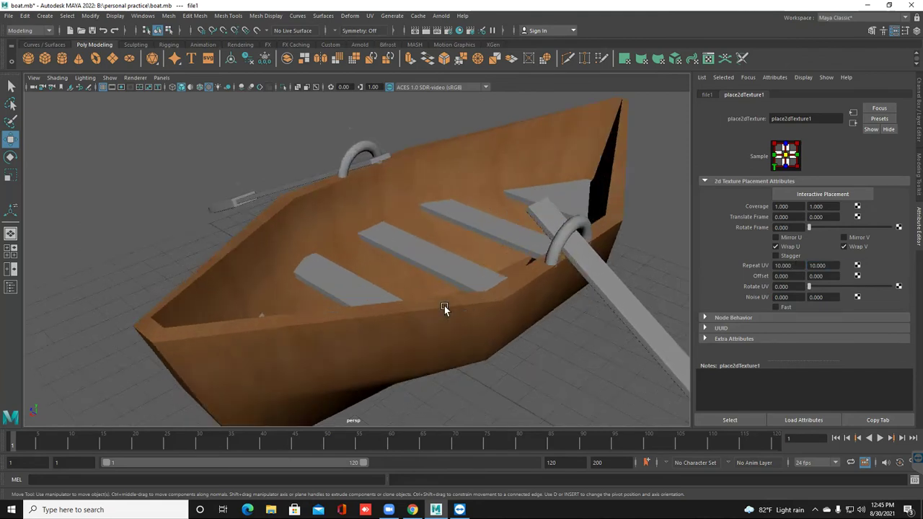
# - Set the Repeat UV of the hull's wood texture to 100 in both U and V, and clear the selection
pyautogui.scroll(3, 444, 306)
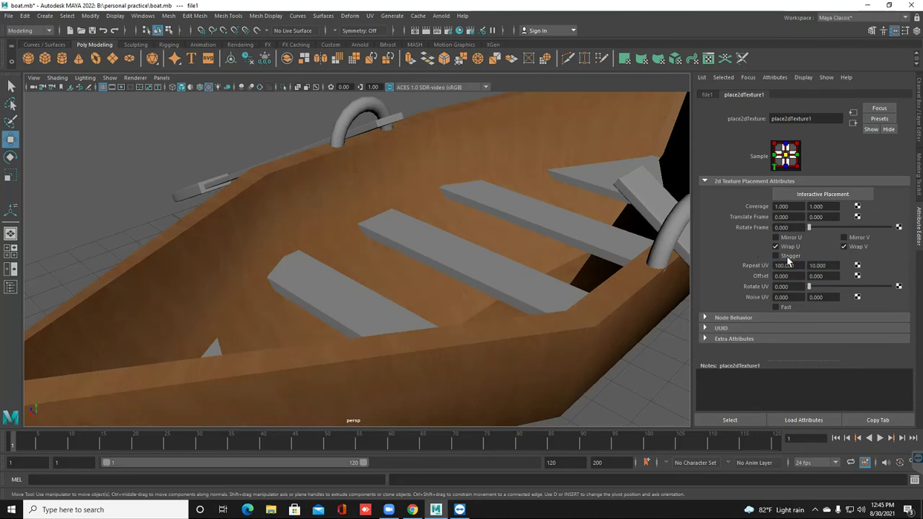
pyautogui.press('Tab')
pyautogui.write('100')
pyautogui.press('Return')
pyautogui.keyDown('alt'); pyautogui.moveTo(489, 239); pyautogui.dragTo(450, 326); pyautogui.keyUp('alt')
pyautogui.scroll(-5, 411, 299)
pyautogui.click(196, 266)
pyautogui.scroll(2, 370, 288)
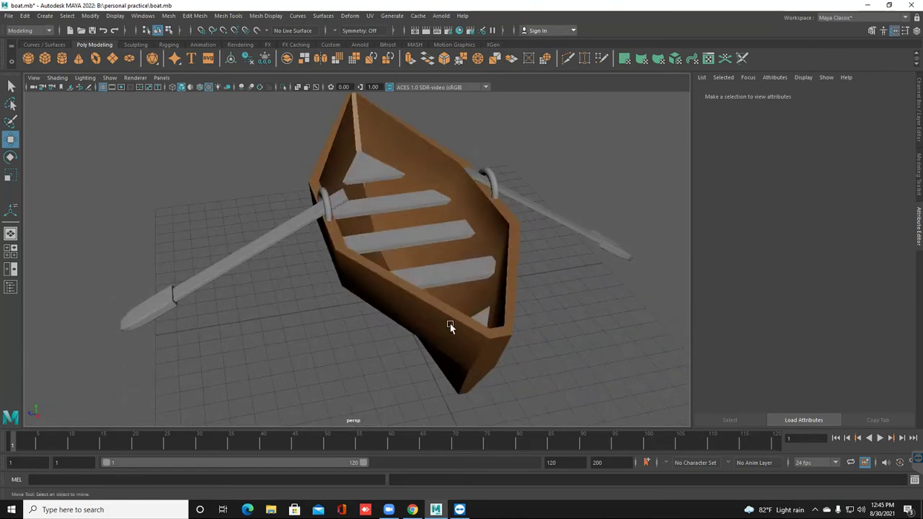
# - Assign the existing phongE1 material to all five seats inside the boat and deselect them
pyautogui.click(486, 316)
pyautogui.keyDown('shift'); pyautogui.click(457, 274); pyautogui.keyUp('shift')
pyautogui.keyDown('shift'); pyautogui.click(397, 232); pyautogui.keyUp('shift')
pyautogui.keyDown('shift'); pyautogui.click(385, 206); pyautogui.keyUp('shift')
pyautogui.keyDown('shift'); pyautogui.click(371, 171); pyautogui.keyUp('shift')
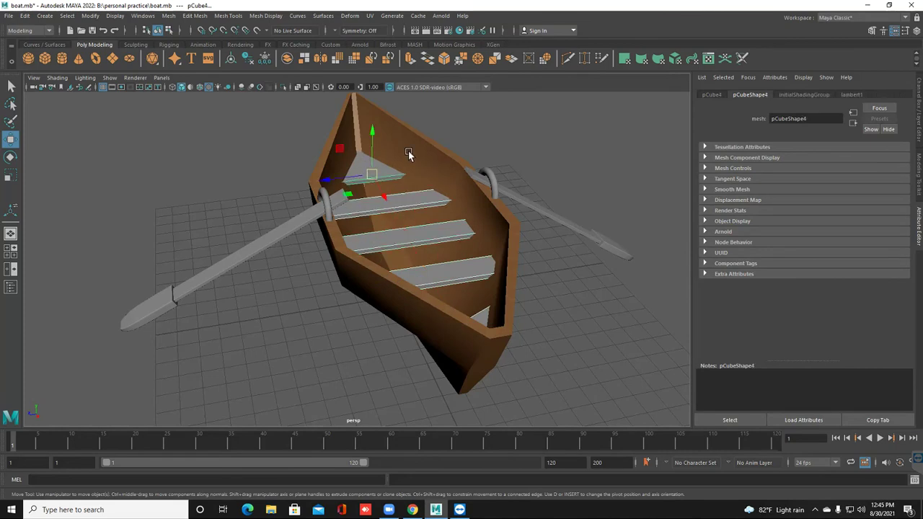
pyautogui.moveTo(376, 176); pyautogui.dragTo(376, 439, button='right')
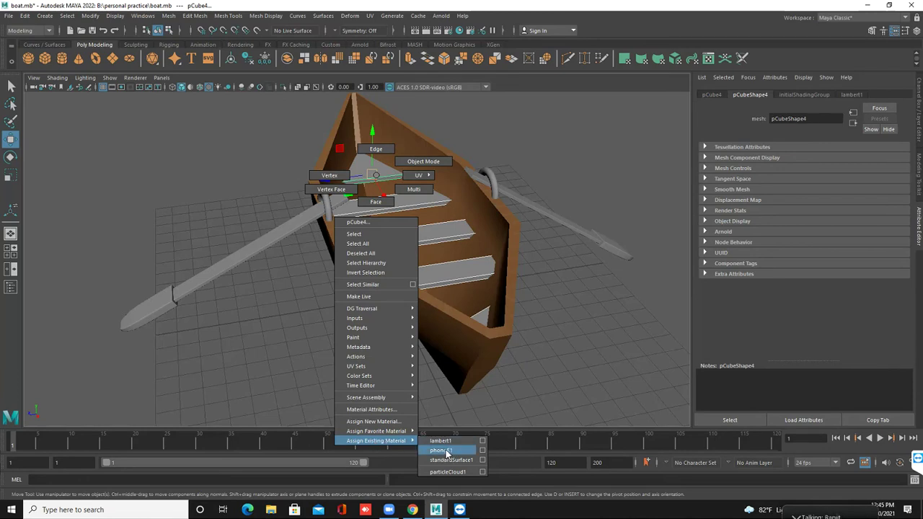
pyautogui.moveTo(449, 452); pyautogui.dragTo(452, 453, button='right')
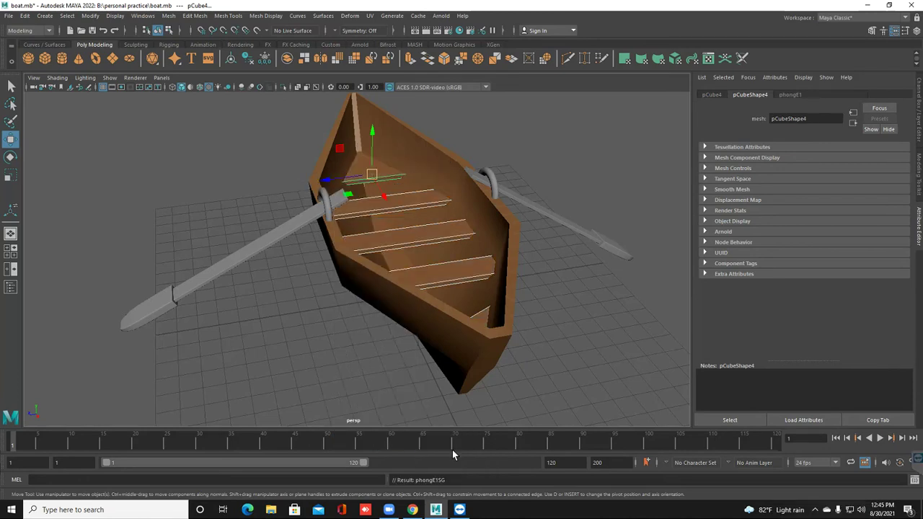
pyautogui.click(383, 342)
# - Assign one new Phong E material to both oars
pyautogui.keyDown('alt'); pyautogui.moveTo(418, 325); pyautogui.dragTo(508, 243); pyautogui.keyUp('alt')
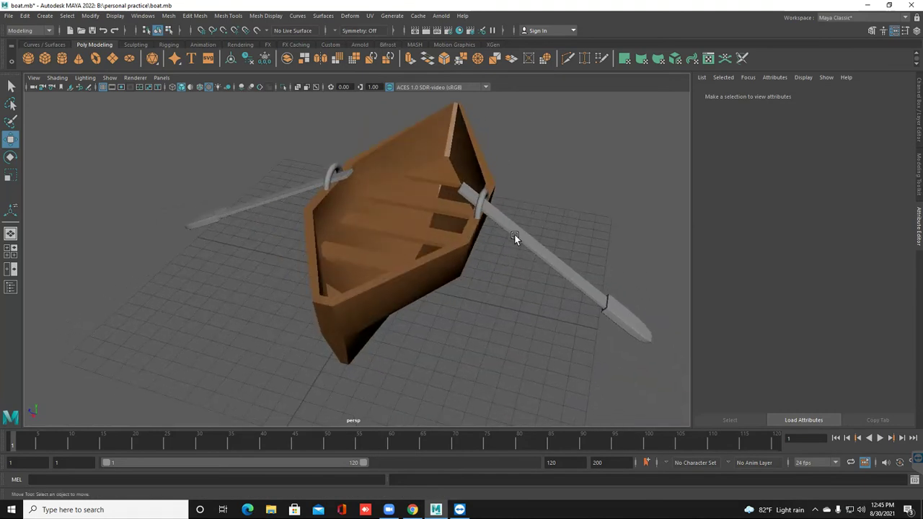
pyautogui.click(514, 235)
pyautogui.click(275, 192)
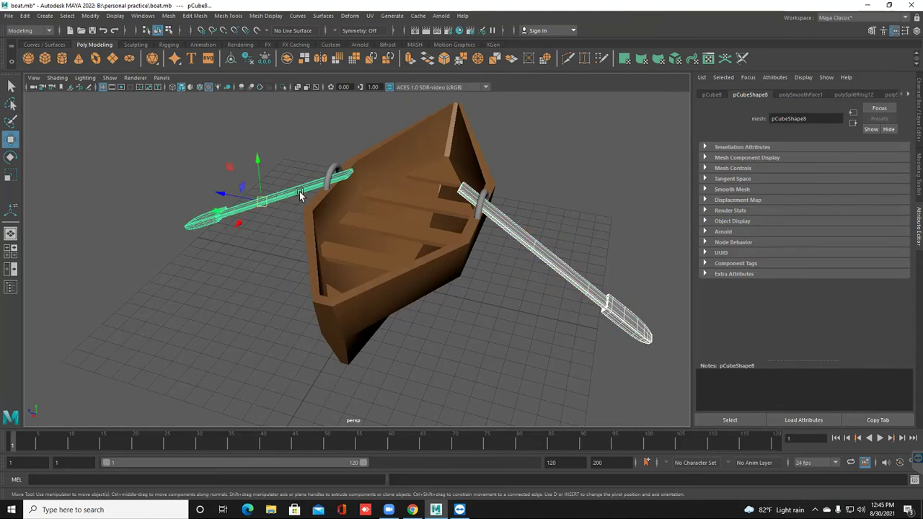
pyautogui.moveTo(302, 189); pyautogui.dragTo(306, 436, button='right')
pyautogui.click(407, 276)
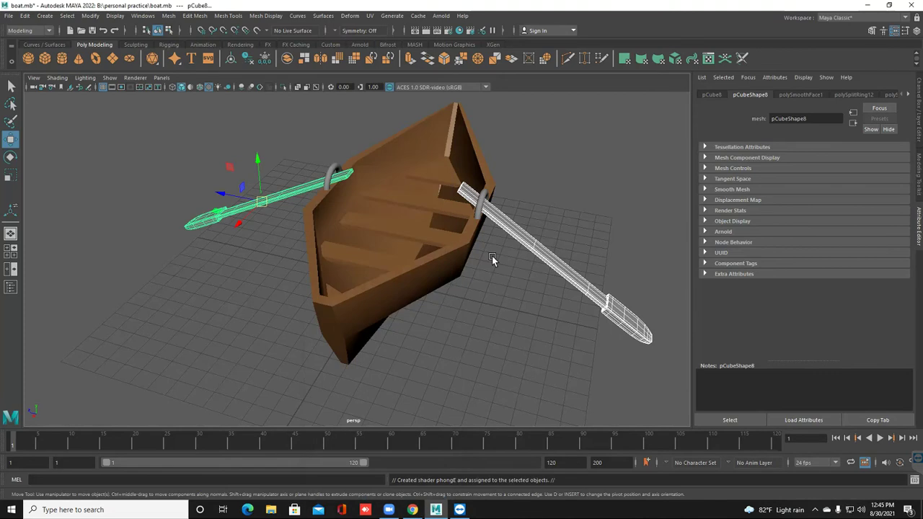
# - Connect a File texture to the oar material's Color attribute and load the wood image 4rgf.jpg from B:\color\wood
pyautogui.click(892, 204)
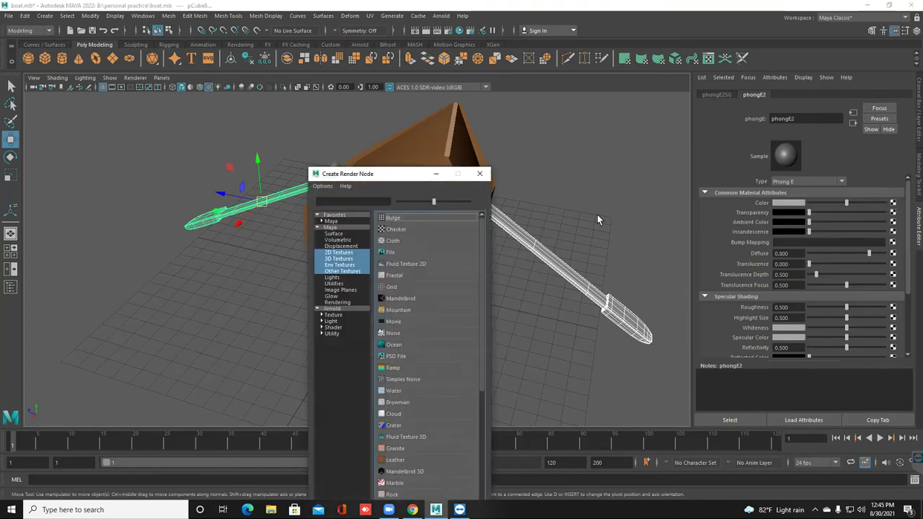
pyautogui.click(431, 253)
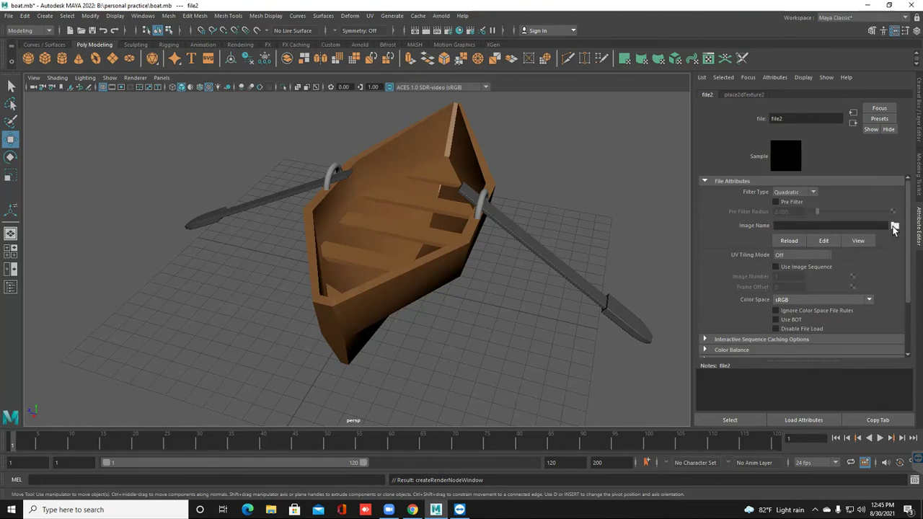
pyautogui.click(894, 225)
pyautogui.click(259, 168)
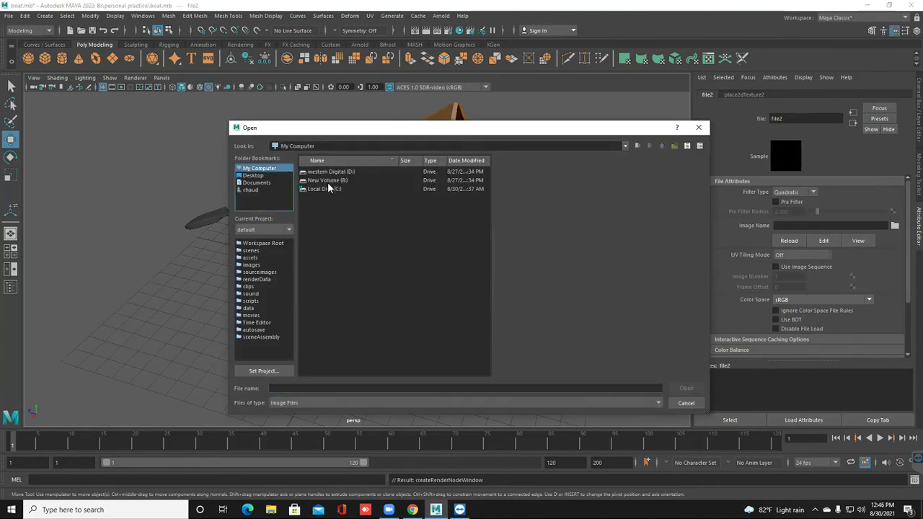
pyautogui.doubleClick(329, 181)
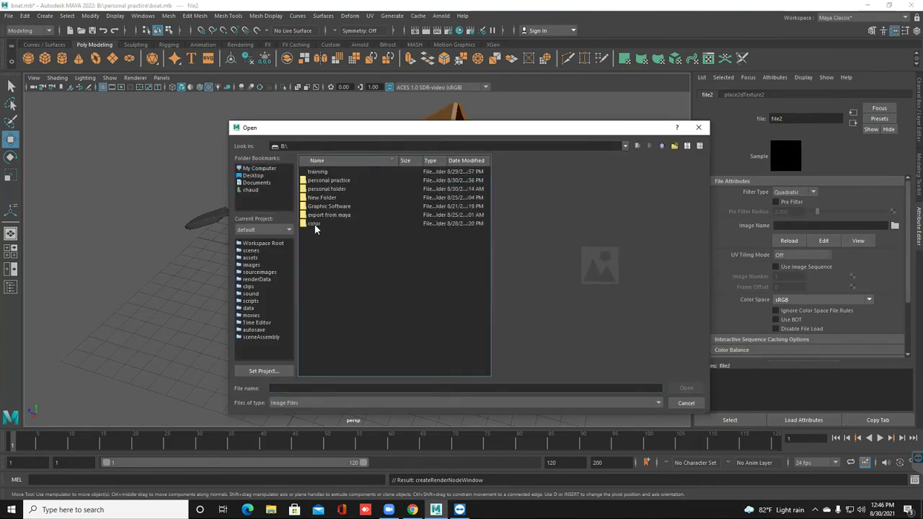
pyautogui.doubleClick(314, 225)
pyautogui.doubleClick(313, 181)
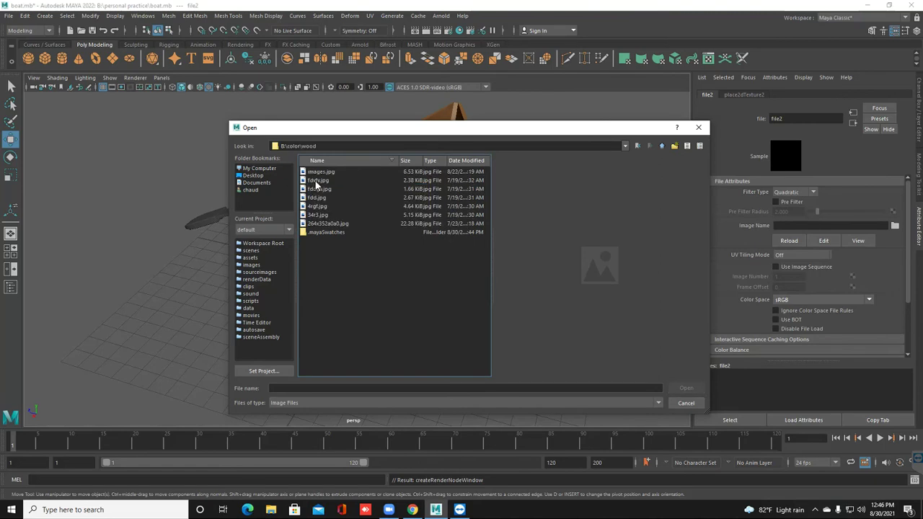
pyautogui.click(315, 180)
pyautogui.press('Down')
pyautogui.press('Down')
pyautogui.press('Down')
pyautogui.press('Down')
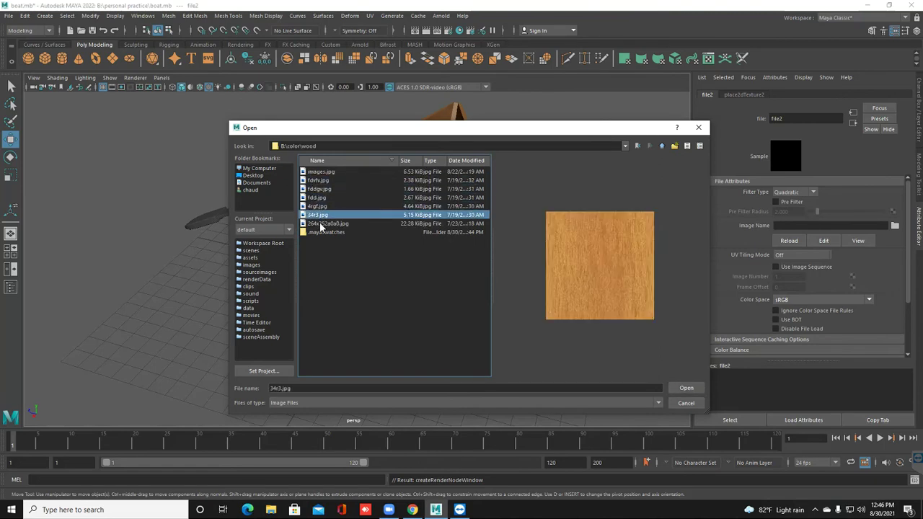
pyautogui.press('Up')
pyautogui.press('Return')
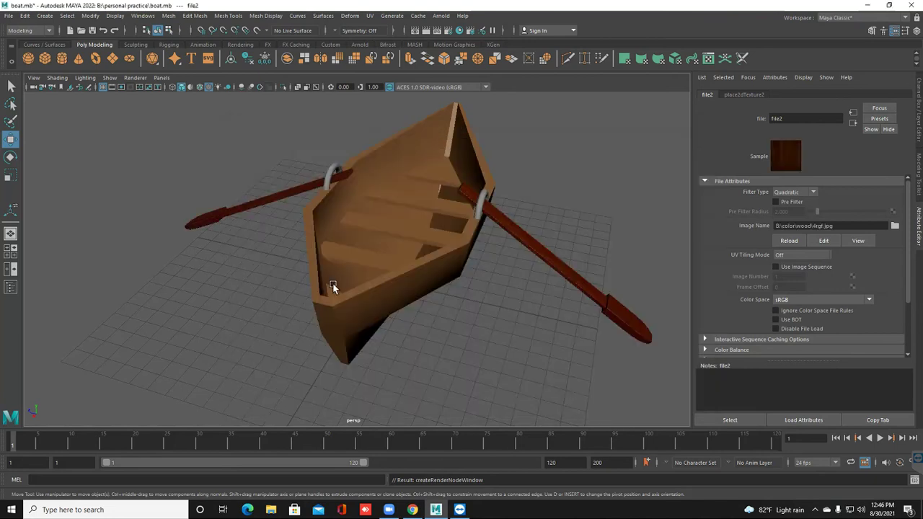
# - Set the Repeat UV of the oars' wood texture placement to 20 in both U and V
pyautogui.keyDown('alt'); pyautogui.moveTo(340, 285); pyautogui.dragTo(358, 278); pyautogui.keyUp('alt')
pyautogui.scroll(10, 358, 278)
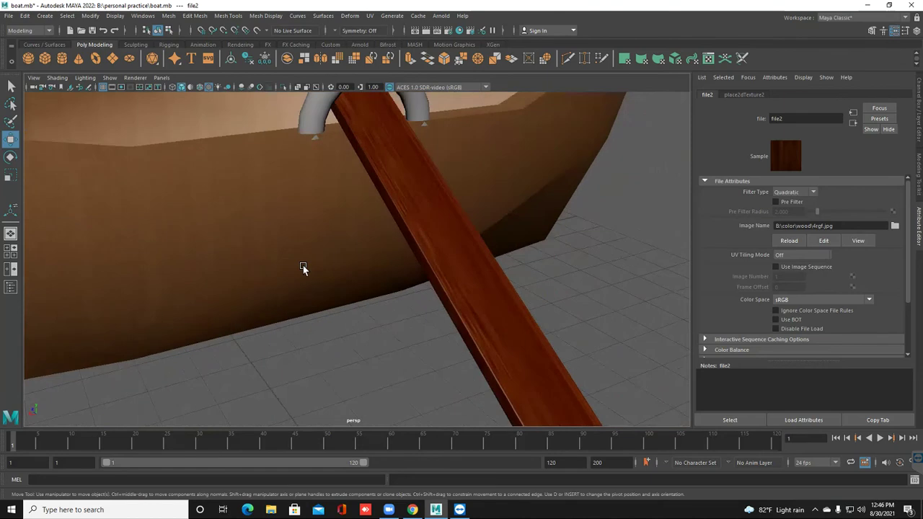
pyautogui.click(742, 95)
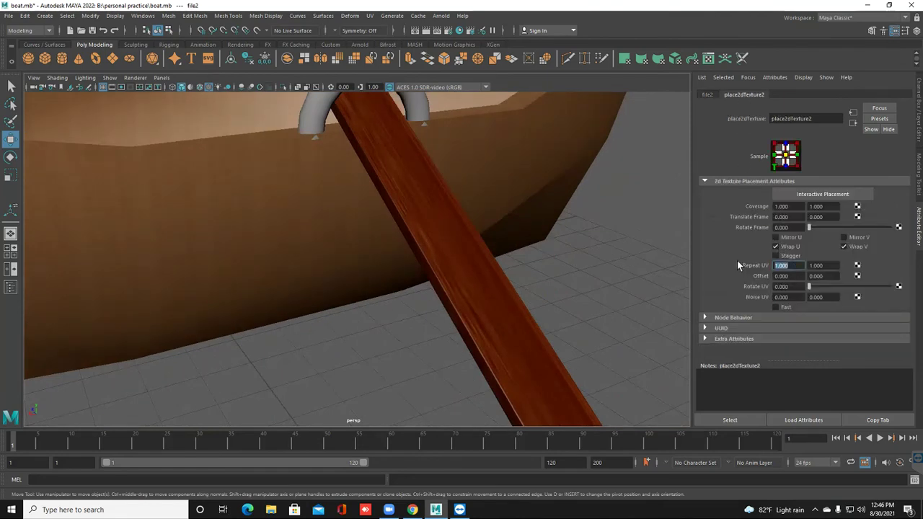
pyautogui.write('20')
pyautogui.press('Return')
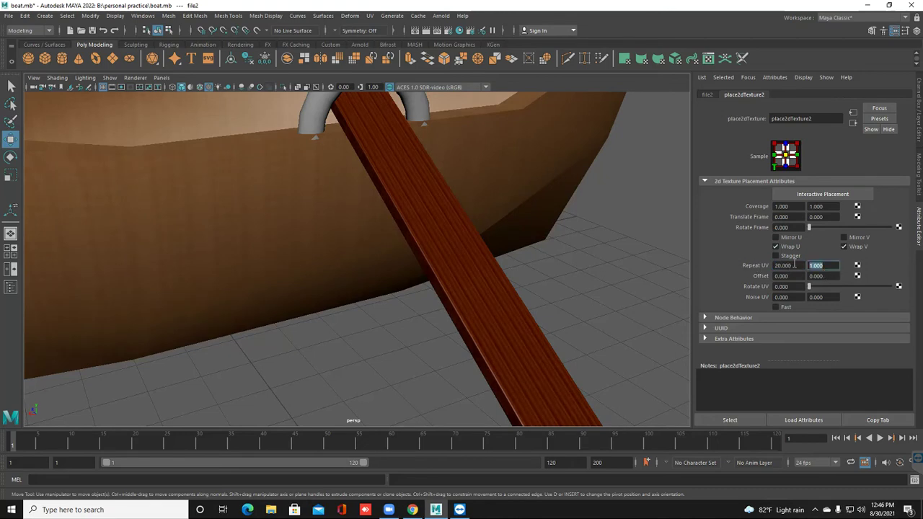
pyautogui.write('20')
pyautogui.press('Return')
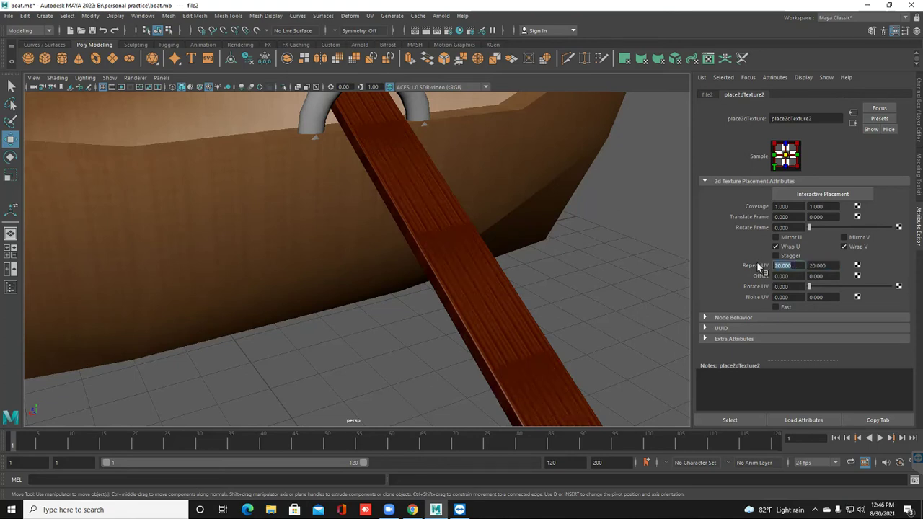
# - Return the Repeat UV of the oars' wood texture to 1 in both U and V
pyautogui.write('1')
pyautogui.press('Return')
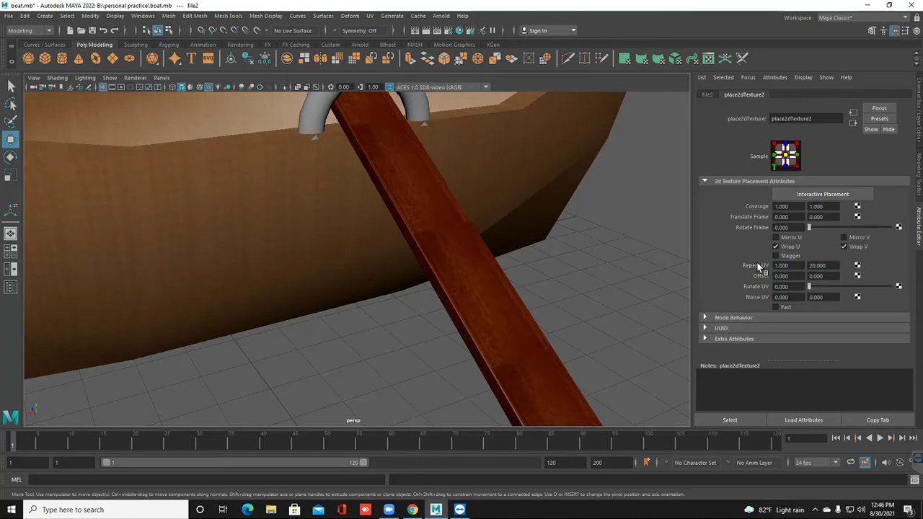
pyautogui.doubleClick(823, 268)
pyautogui.write('1')
pyautogui.press('Return')
pyautogui.scroll(-10, 461, 280)
pyautogui.moveTo(384, 306)
pyautogui.keyDown('alt'); pyautogui.mouseDown()
pyautogui.moveTo(387, 315)
pyautogui.moveTo(373, 309)
pyautogui.mouseUp(); pyautogui.keyUp('alt')
pyautogui.scroll(6, 371, 357)
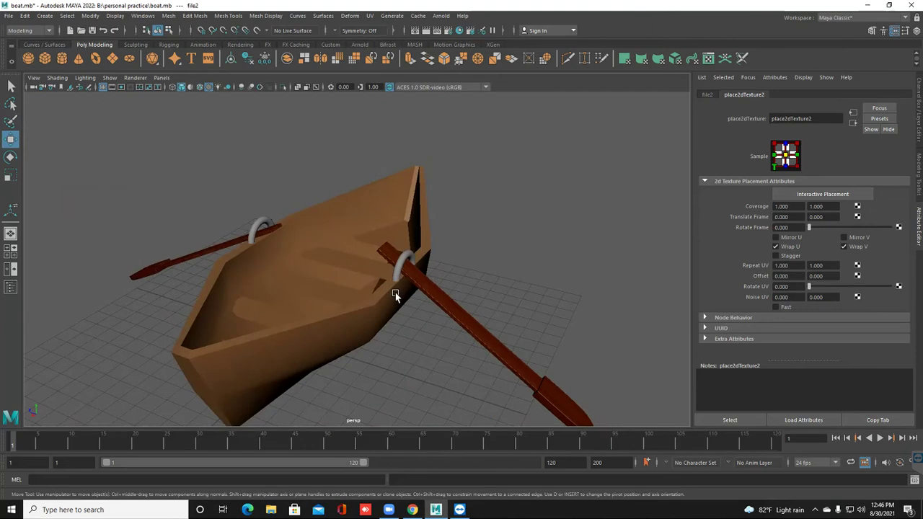
# - Assign one new Phong E material to both ring-shaped oar holders on the hull's rim
pyautogui.click(394, 277)
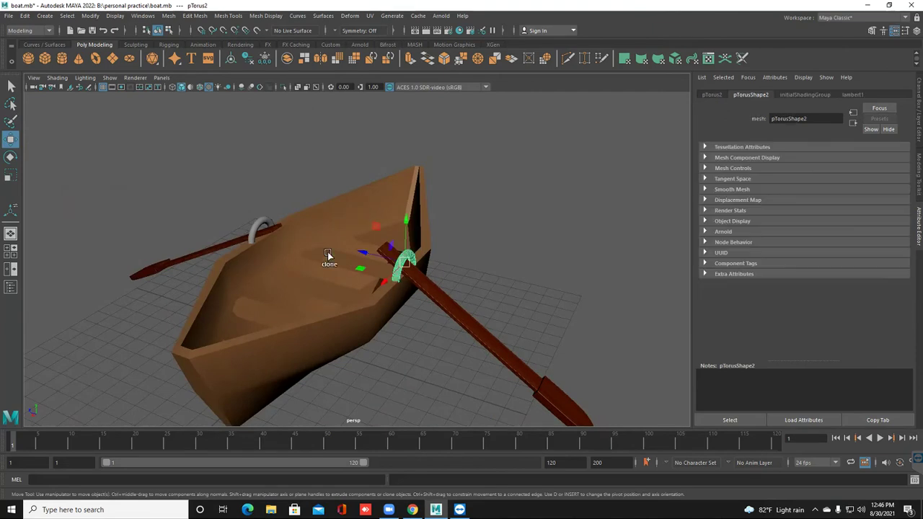
pyautogui.click(253, 223)
pyautogui.rightClick(253, 223)
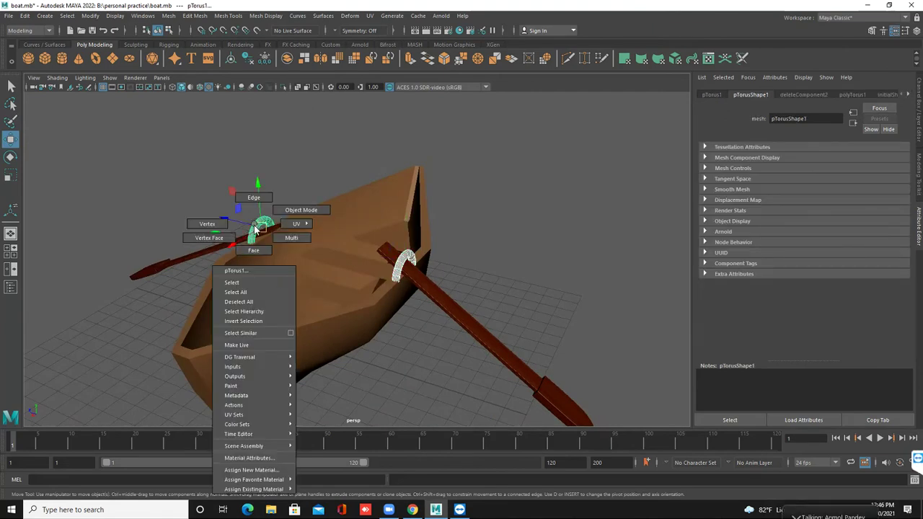
pyautogui.click(260, 470)
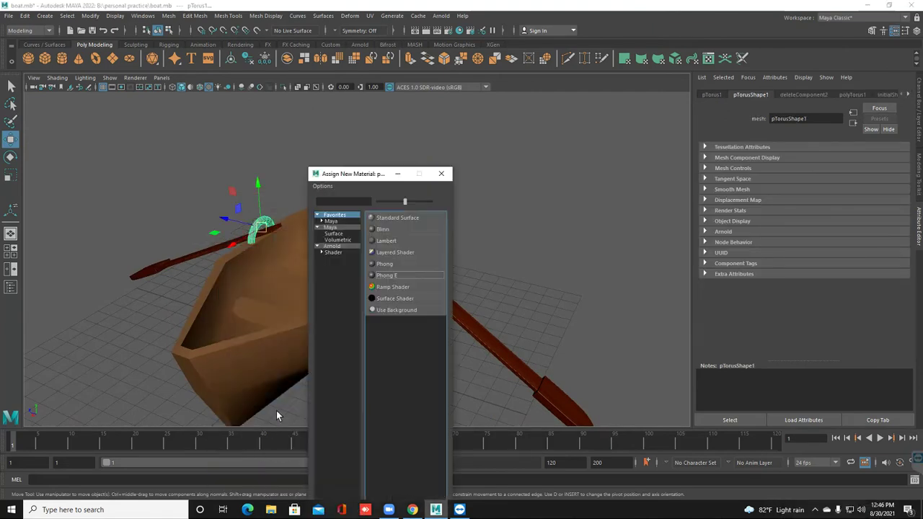
pyautogui.click(385, 276)
# - Set the oar holder material's color to a darker gray and deselect the holders
pyautogui.click(793, 202)
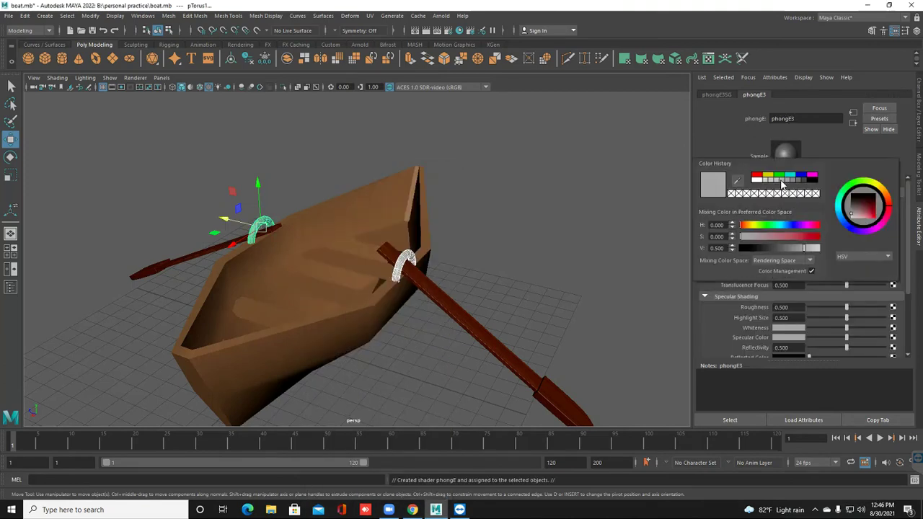
pyautogui.click(791, 184)
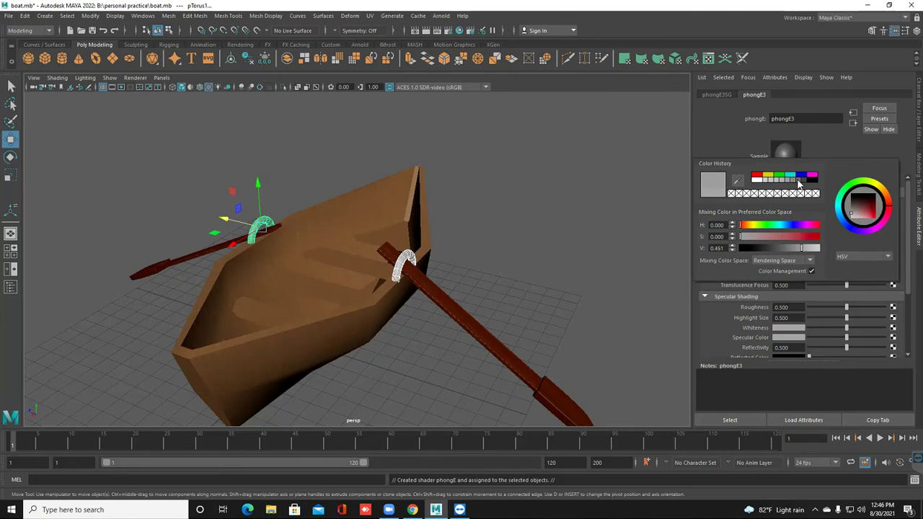
pyautogui.click(509, 268)
pyautogui.scroll(4, 509, 268)
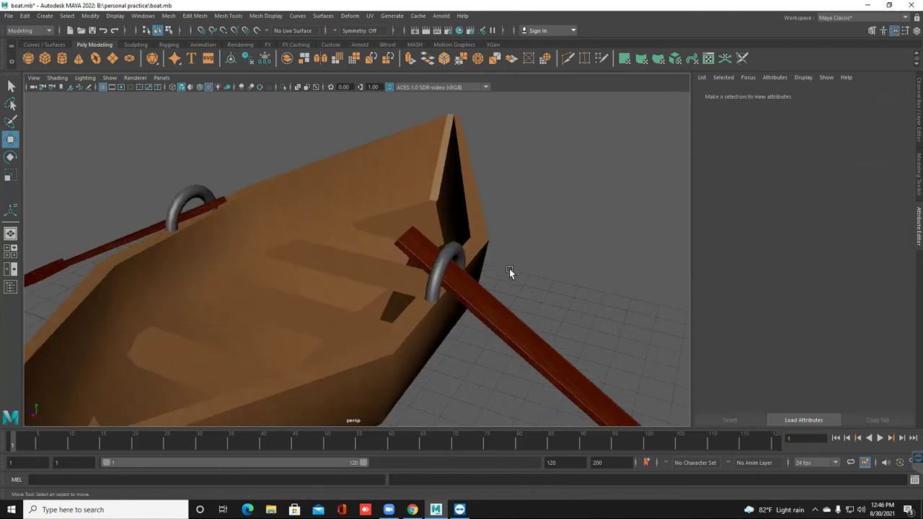
pyautogui.scroll(3, 509, 268)
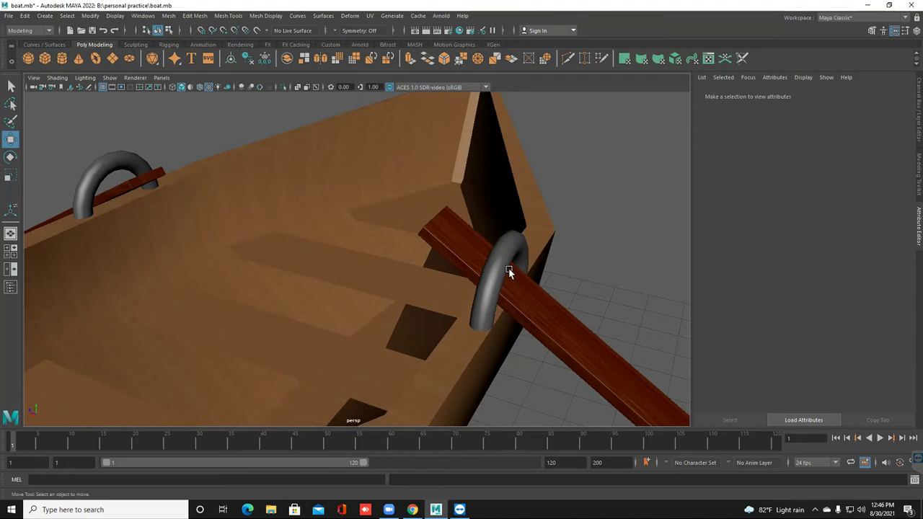
pyautogui.scroll(-10, 508, 270)
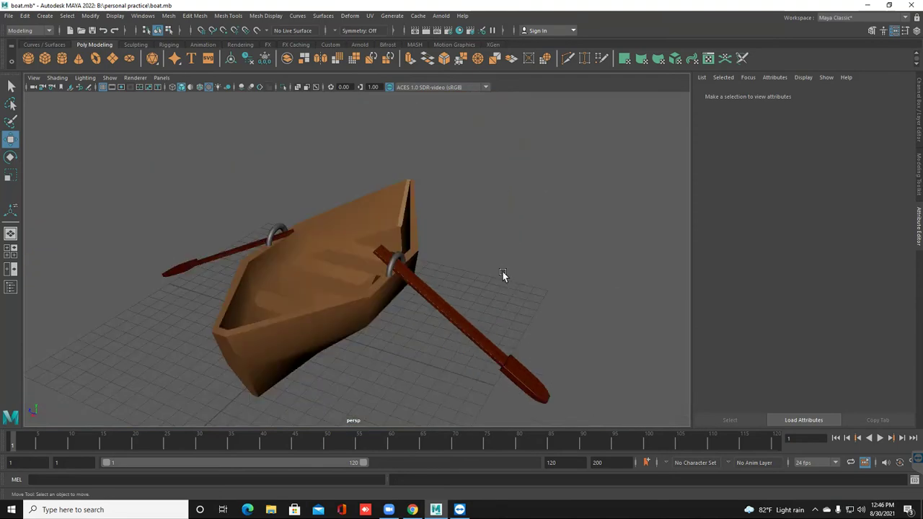
pyautogui.scroll(1, 449, 291)
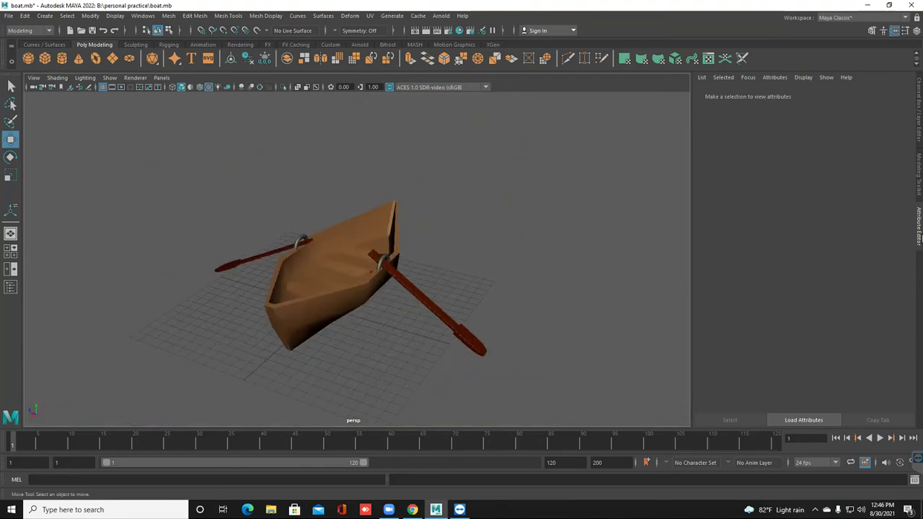
# - Hide the Attribute Editor to enlarge the view of the boat and save the scene
pyautogui.hotkey('ctrl', 'a')
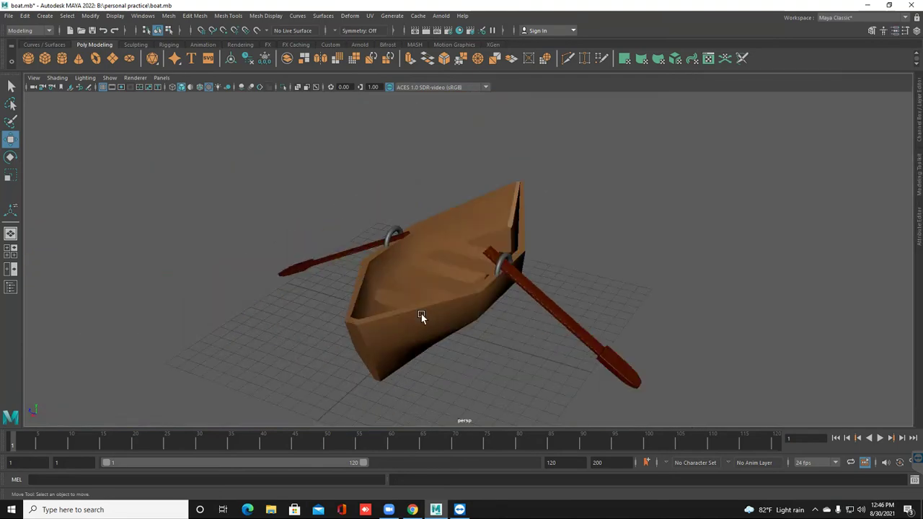
pyautogui.moveTo(421, 314)
pyautogui.keyDown('alt'); pyautogui.mouseDown()
pyautogui.moveTo(368, 320)
pyautogui.moveTo(379, 309)
pyautogui.moveTo(447, 304)
pyautogui.moveTo(483, 307)
pyautogui.moveTo(485, 317)
pyautogui.moveTo(502, 315)
pyautogui.moveTo(498, 324)
pyautogui.moveTo(449, 319)
pyautogui.moveTo(524, 311)
pyautogui.moveTo(451, 304)
pyautogui.moveTo(493, 305)
pyautogui.moveTo(483, 302)
pyautogui.moveTo(476, 309)
pyautogui.moveTo(435, 300)
pyautogui.moveTo(457, 303)
pyautogui.moveTo(518, 346)
pyautogui.moveTo(414, 303)
pyautogui.moveTo(423, 313)
pyautogui.mouseUp(); pyautogui.keyUp('alt')
pyautogui.scroll(2, 462, 315)
pyautogui.hotkey('ctrl', 's')
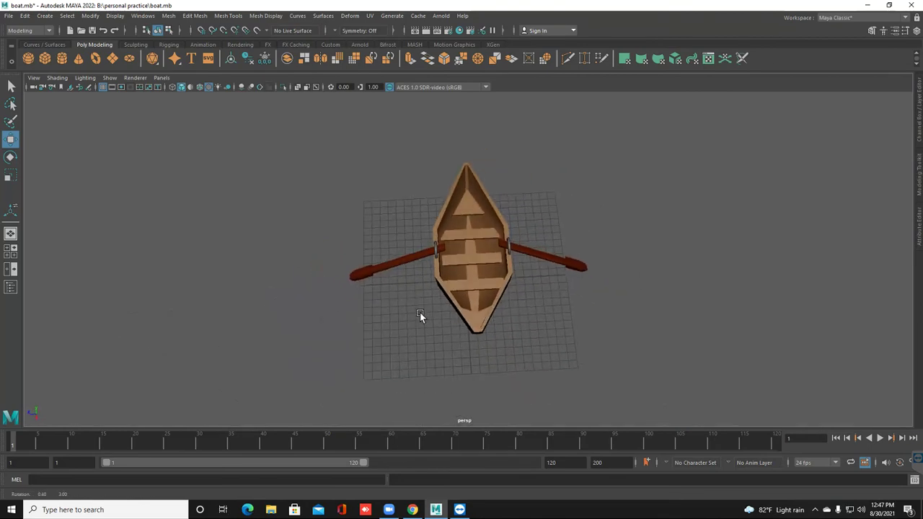
# - Create a large polygon plane on the grid beneath the boat and scale it to about 1.88 along X
pyautogui.keyDown('alt'); pyautogui.moveTo(413, 266); pyautogui.dragTo(409, 248); pyautogui.keyUp('alt')
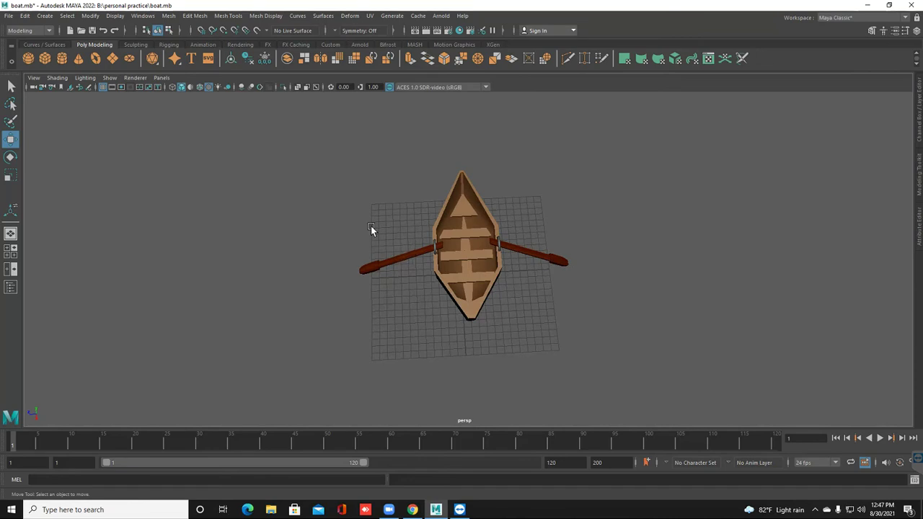
pyautogui.keyDown('alt'); pyautogui.moveTo(442, 289); pyautogui.dragTo(440, 286); pyautogui.keyUp('alt')
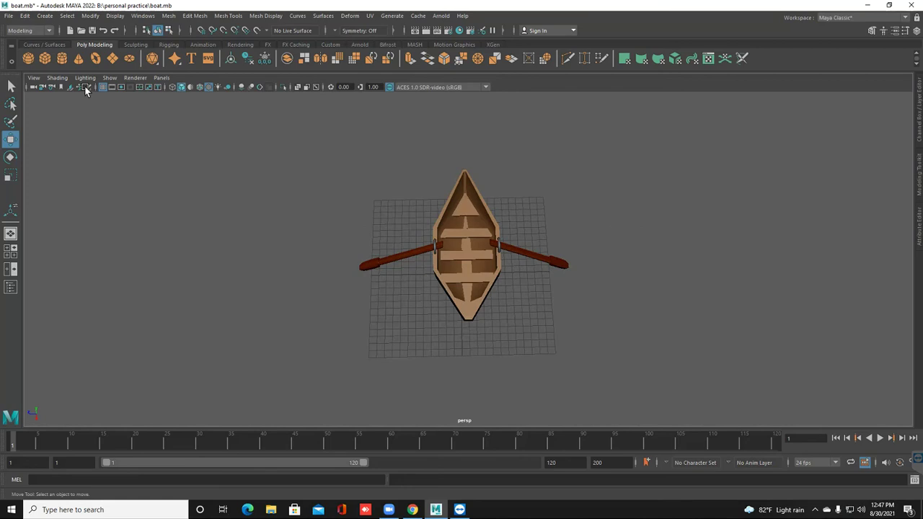
pyautogui.click(113, 57)
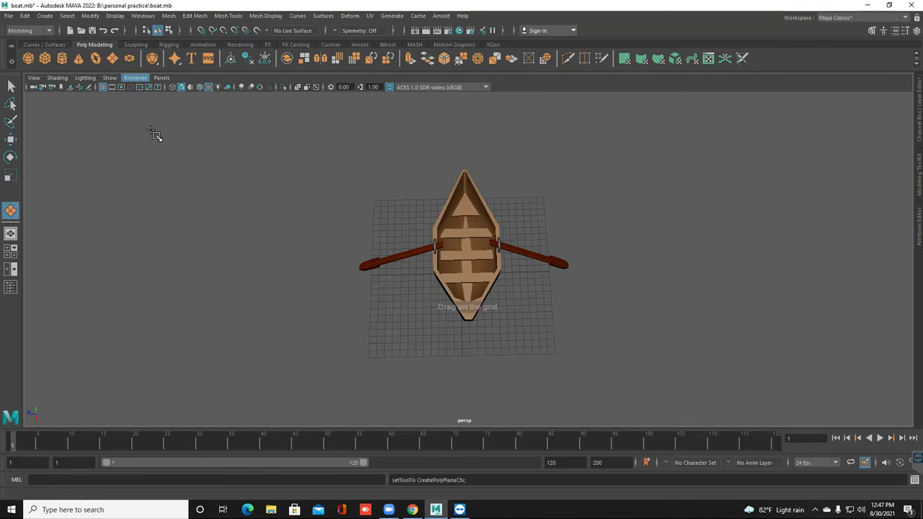
pyautogui.moveTo(354, 232); pyautogui.dragTo(849, 463)
pyautogui.keyDown('alt'); pyautogui.moveTo(494, 289); pyautogui.dragTo(314, 247); pyautogui.keyUp('alt')
pyautogui.press('r')
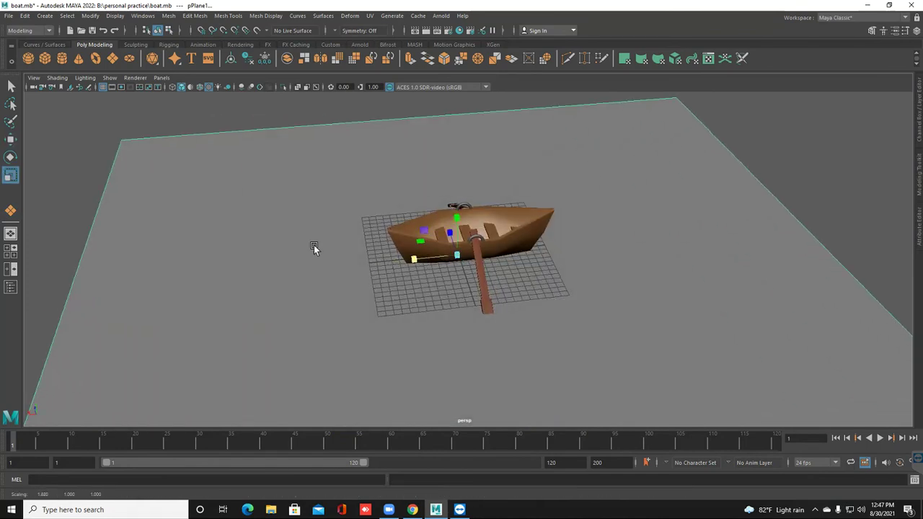
# - Assign a new Phong E material to the plane under the boat
pyautogui.rightClick(338, 182)
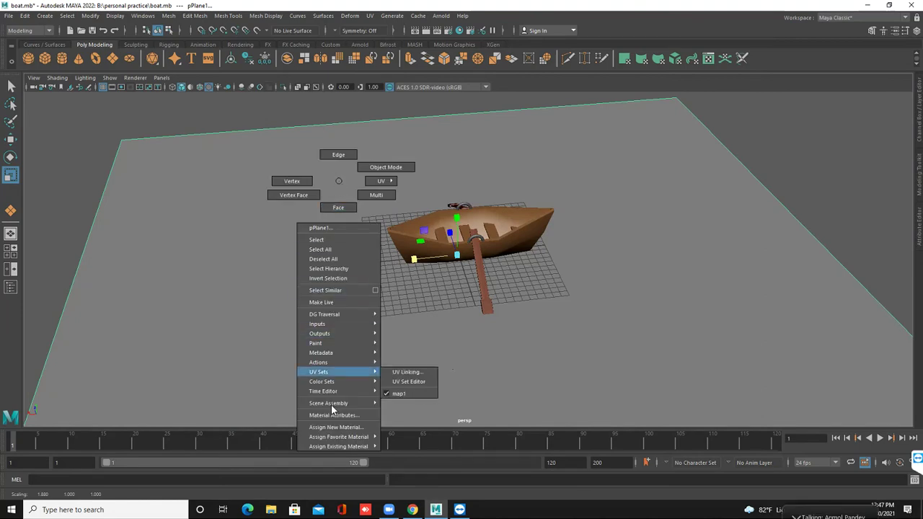
pyautogui.click(337, 428)
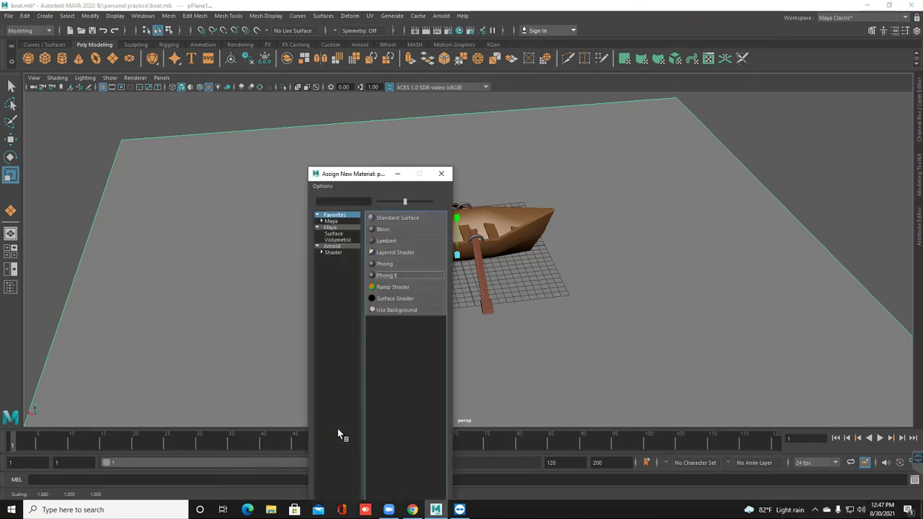
pyautogui.click(389, 276)
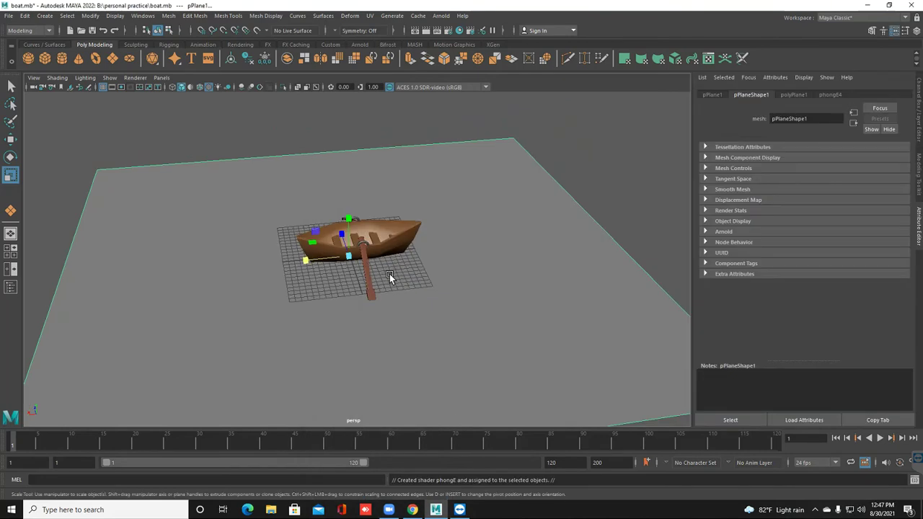
# - Assign a new Maya Ocean Shader material to the plane beneath the boat
pyautogui.rightClick(452, 240)
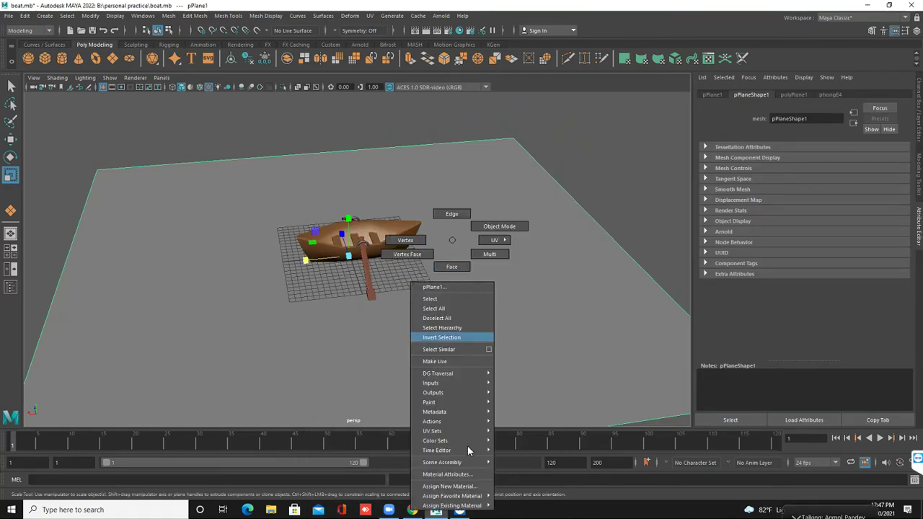
pyautogui.click(469, 488)
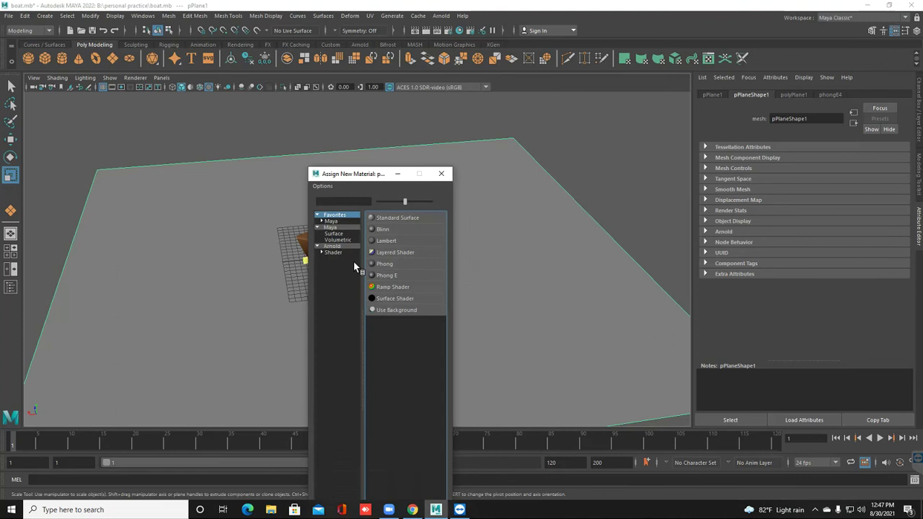
pyautogui.click(333, 229)
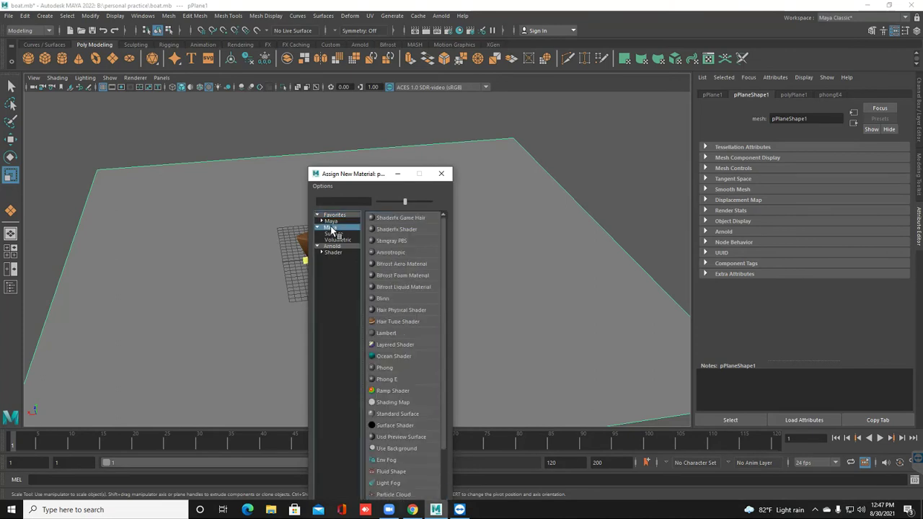
pyautogui.click(393, 357)
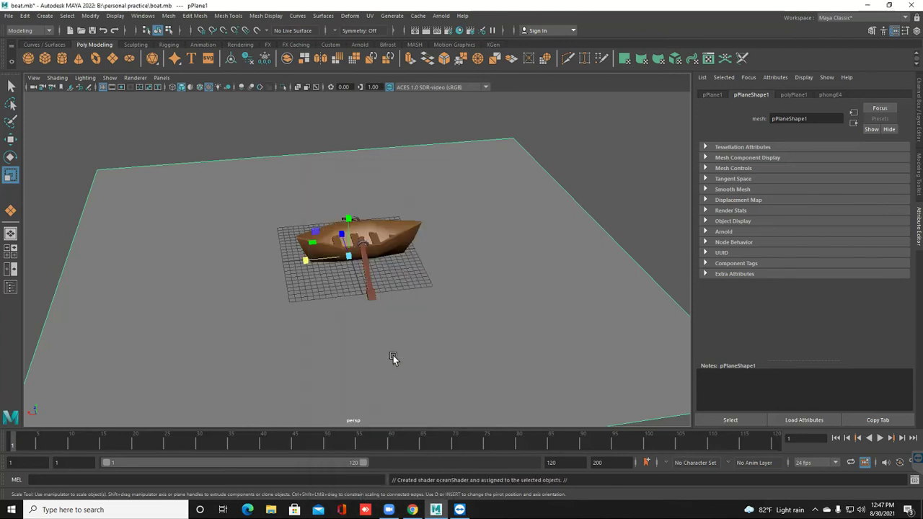
pyautogui.scroll(3, 388, 352)
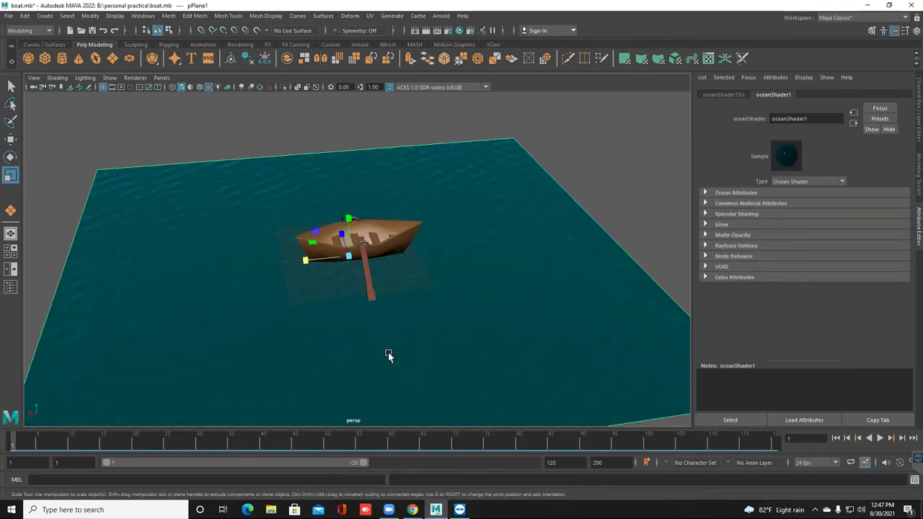
pyautogui.scroll(3, 386, 346)
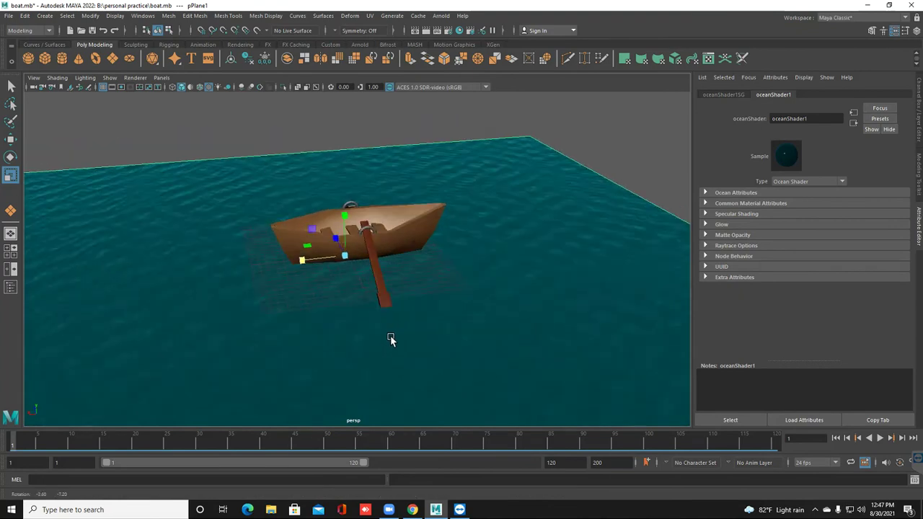
# - Play the animation to preview the moving ocean waves around the boat, then stop playback and return to frame 1
pyautogui.keyDown('alt'); pyautogui.moveTo(391, 340); pyautogui.dragTo(319, 279, button='middle'); pyautogui.keyUp('alt')
pyautogui.moveTo(325, 310)
pyautogui.keyDown('alt'); pyautogui.mouseDown()
pyautogui.moveTo(316, 310)
pyautogui.moveTo(332, 310)
pyautogui.mouseUp(); pyautogui.keyUp('alt')
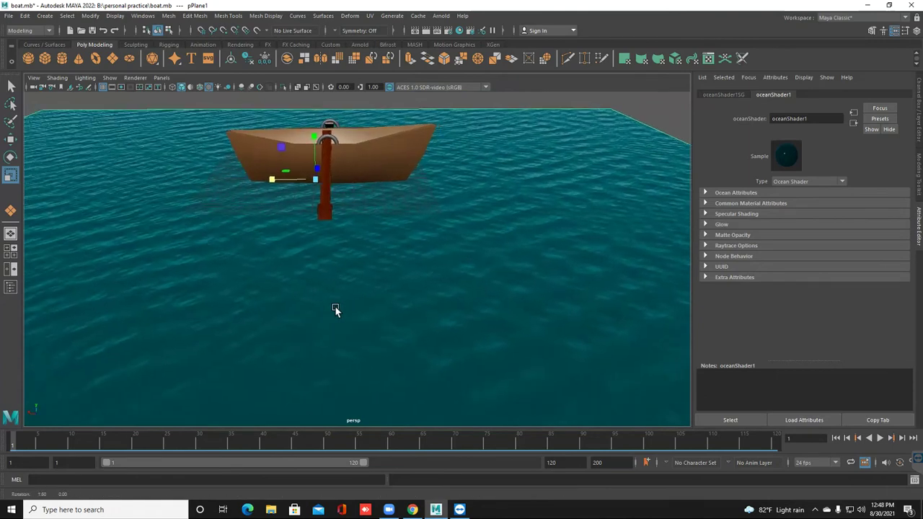
pyautogui.click(881, 437)
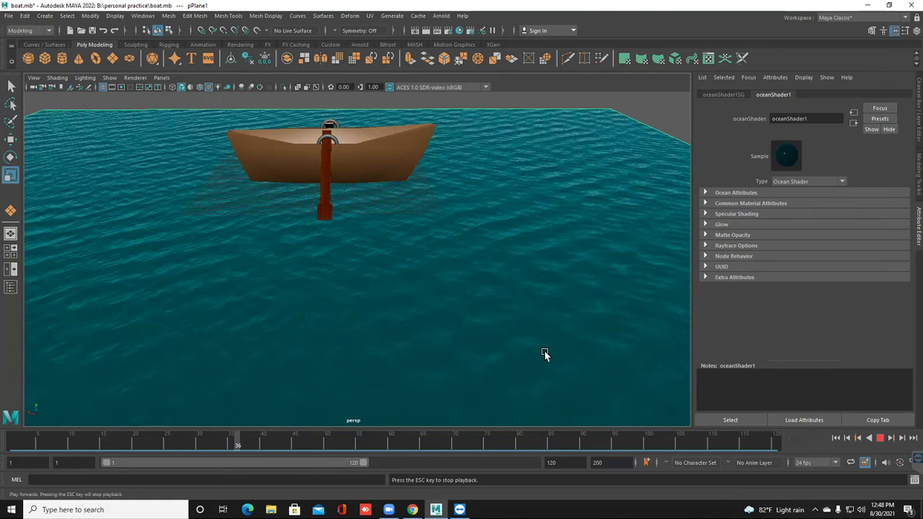
pyautogui.keyDown('alt'); pyautogui.moveTo(407, 362); pyautogui.dragTo(353, 351); pyautogui.keyUp('alt')
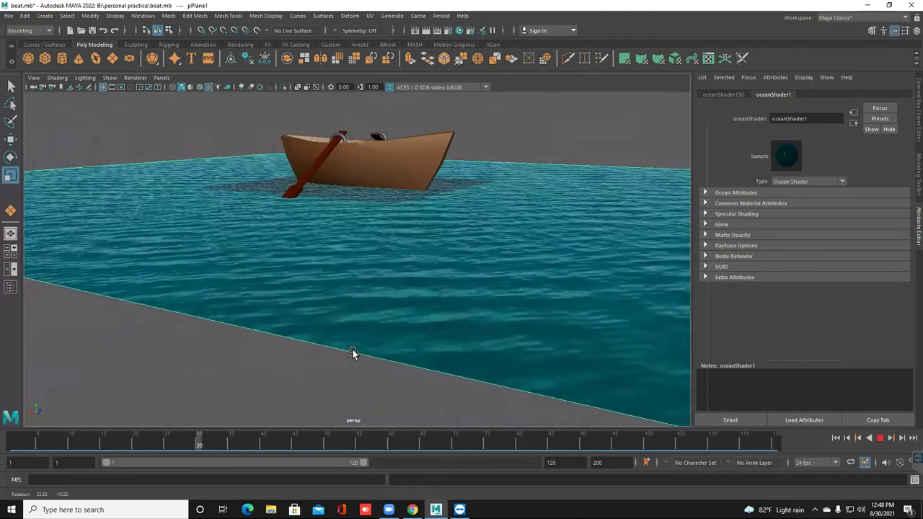
pyautogui.keyDown('alt'); pyautogui.moveTo(353, 355); pyautogui.dragTo(415, 343); pyautogui.keyUp('alt')
pyautogui.scroll(-4, 354, 342)
pyautogui.click(880, 438)
pyautogui.click(845, 438)
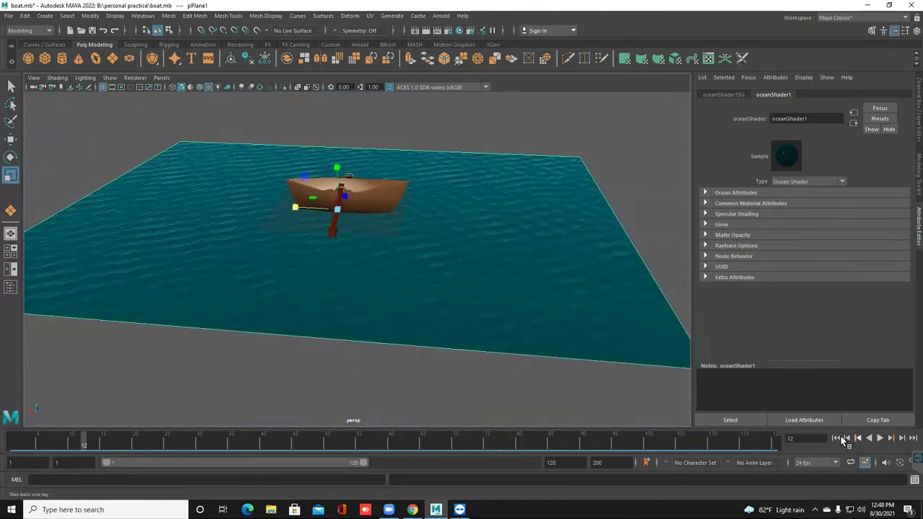
# - Deselect the ocean plane, frame the boat on the water at a low angle and save the scene
pyautogui.scroll(-4, 461, 318)
pyautogui.keyDown('alt'); pyautogui.moveTo(441, 323); pyautogui.dragTo(359, 375); pyautogui.keyUp('alt')
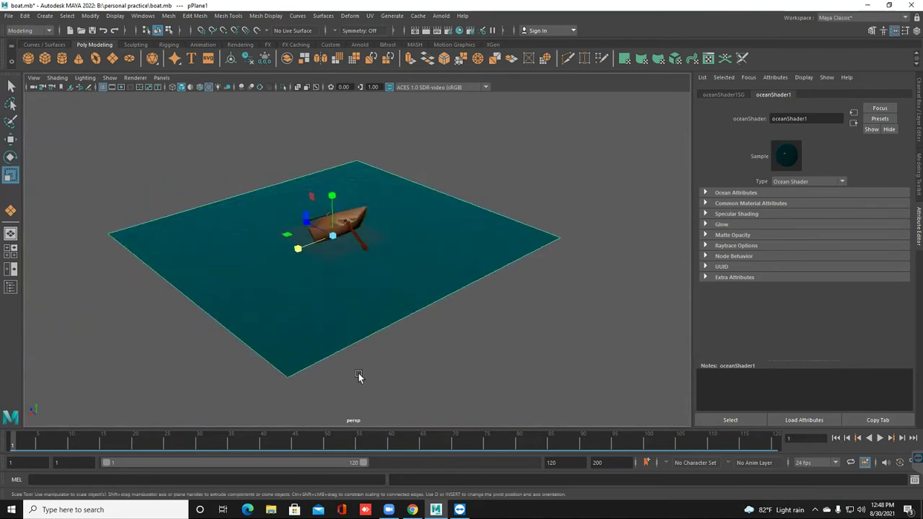
pyautogui.click(358, 375)
pyautogui.moveTo(305, 329)
pyautogui.keyDown('alt'); pyautogui.mouseDown()
pyautogui.moveTo(365, 354)
pyautogui.moveTo(309, 345)
pyautogui.mouseUp(); pyautogui.keyUp('alt')
pyautogui.scroll(6, 313, 342)
pyautogui.keyDown('alt'); pyautogui.moveTo(314, 343); pyautogui.dragTo(358, 351, button='middle'); pyautogui.keyUp('alt')
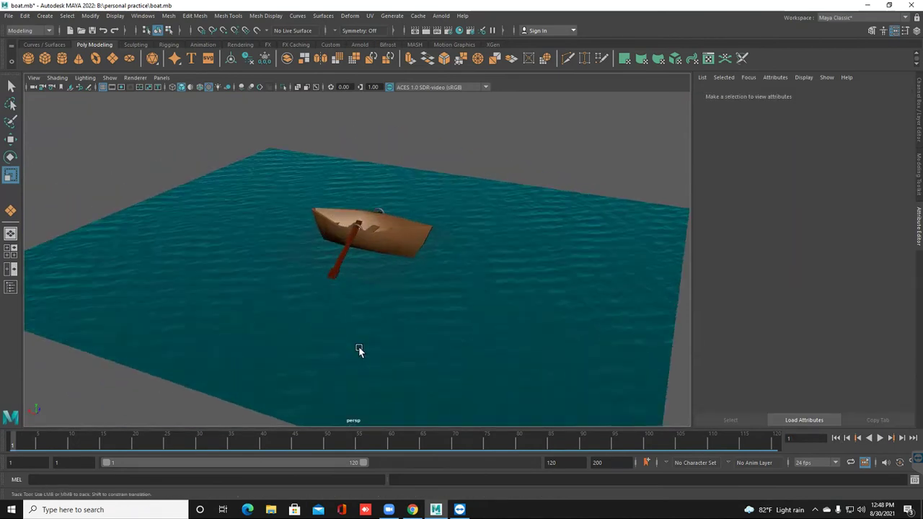
pyautogui.keyDown('alt'); pyautogui.moveTo(348, 339); pyautogui.dragTo(353, 314); pyautogui.keyUp('alt')
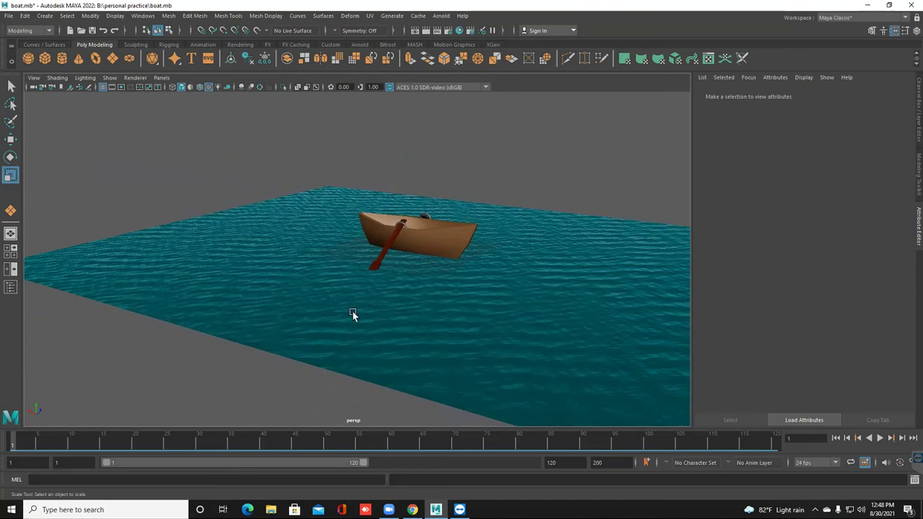
# - Start a new empty scene and activate the polygon Cube tool for drawing on the grid
pyautogui.click(6, 16)
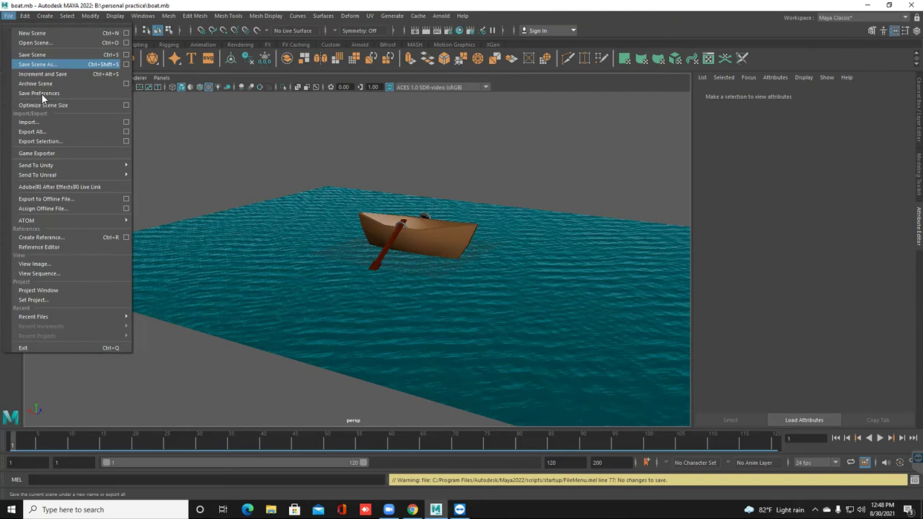
pyautogui.click(34, 33)
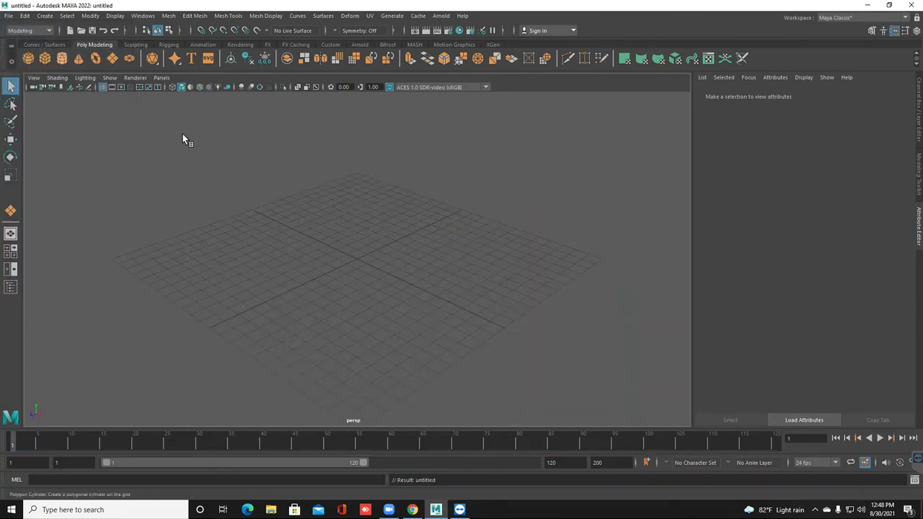
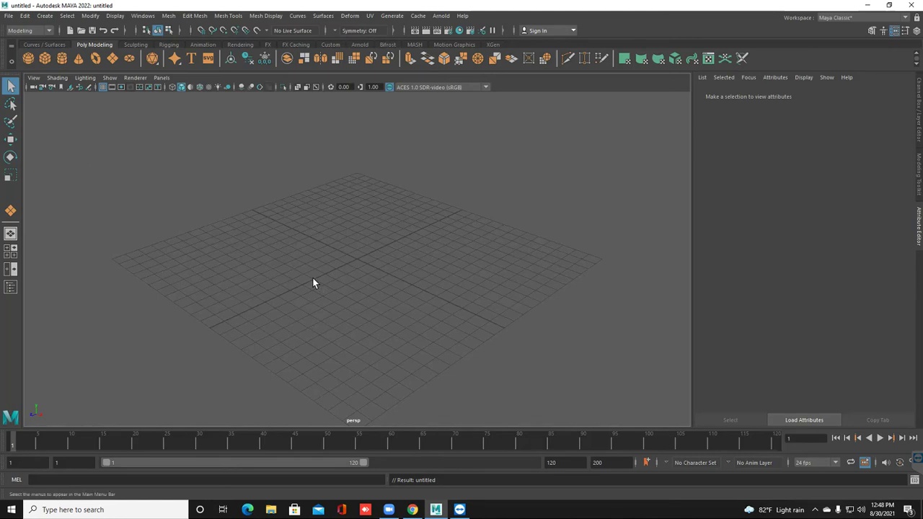
pyautogui.click(44, 58)
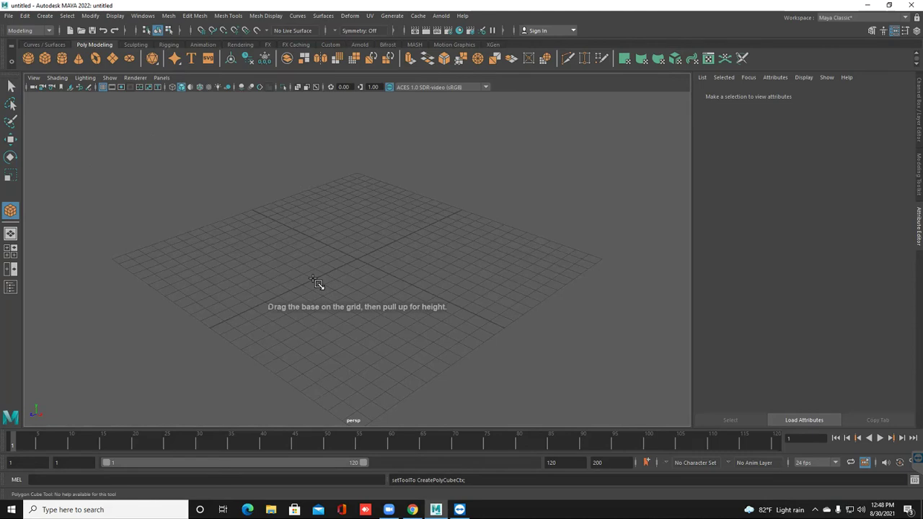
pyautogui.keyDown('alt'); pyautogui.moveTo(357, 258); pyautogui.dragTo(362, 264); pyautogui.keyUp('alt')
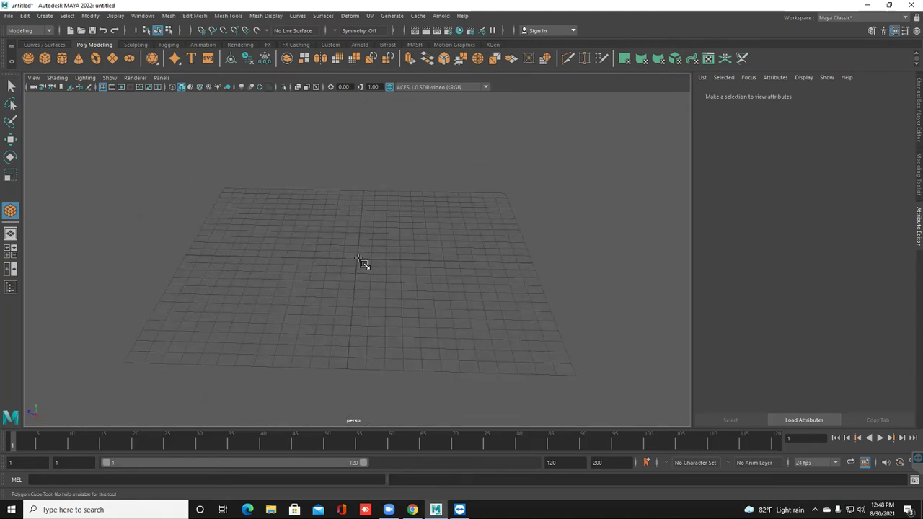
# - Draw a long, narrow polygon cube across the middle of the grid
pyautogui.moveTo(266, 257); pyautogui.dragTo(518, 279)
pyautogui.moveTo(363, 264)
pyautogui.mouseDown()
pyautogui.moveTo(362, 251)
pyautogui.moveTo(358, 259)
pyautogui.mouseUp()
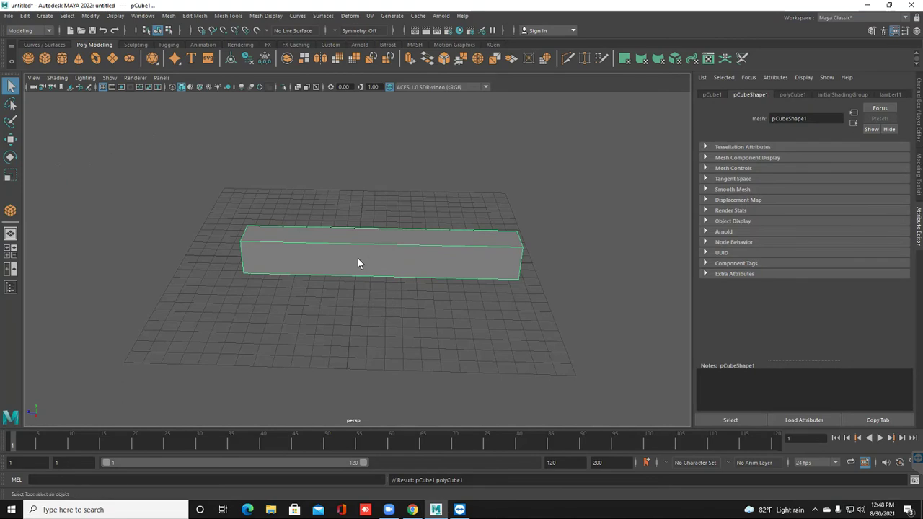
pyautogui.keyDown('alt'); pyautogui.moveTo(358, 258); pyautogui.dragTo(357, 258); pyautogui.keyUp('alt')
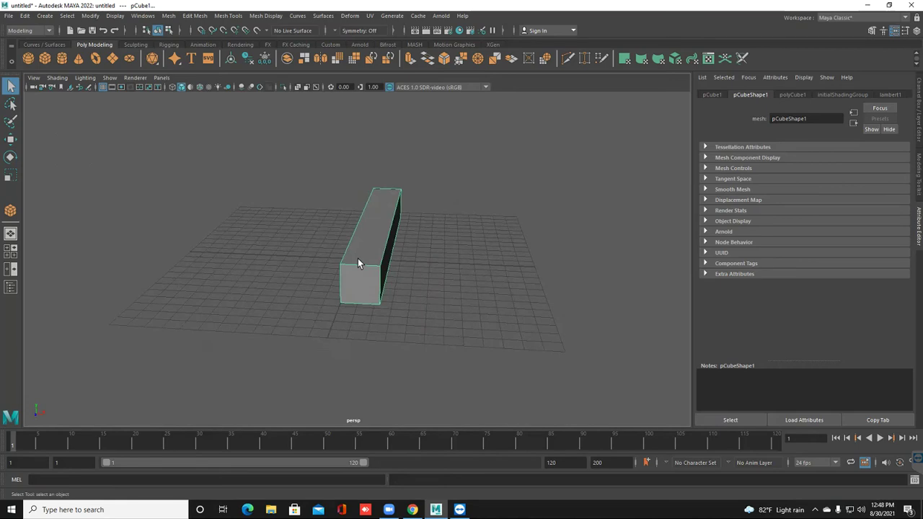
# - Try flattening the box, scale its height back up, and narrow its thickness to a scale of about 0.535
pyautogui.press('r')
pyautogui.moveTo(376, 194); pyautogui.dragTo(377, 227)
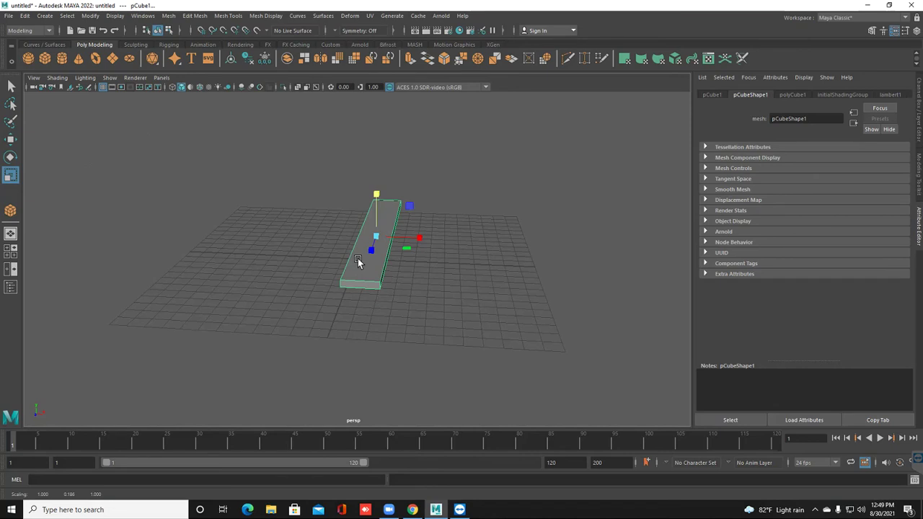
pyautogui.keyDown('alt'); pyautogui.moveTo(358, 259); pyautogui.dragTo(359, 261); pyautogui.keyUp('alt')
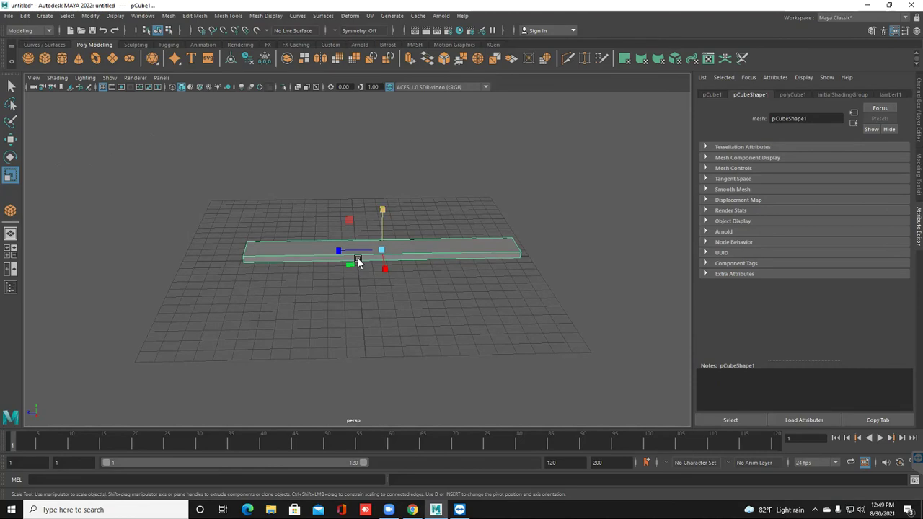
pyautogui.moveTo(382, 209); pyautogui.dragTo(385, 95)
pyautogui.keyDown('alt'); pyautogui.moveTo(363, 262); pyautogui.dragTo(363, 262); pyautogui.keyUp('alt')
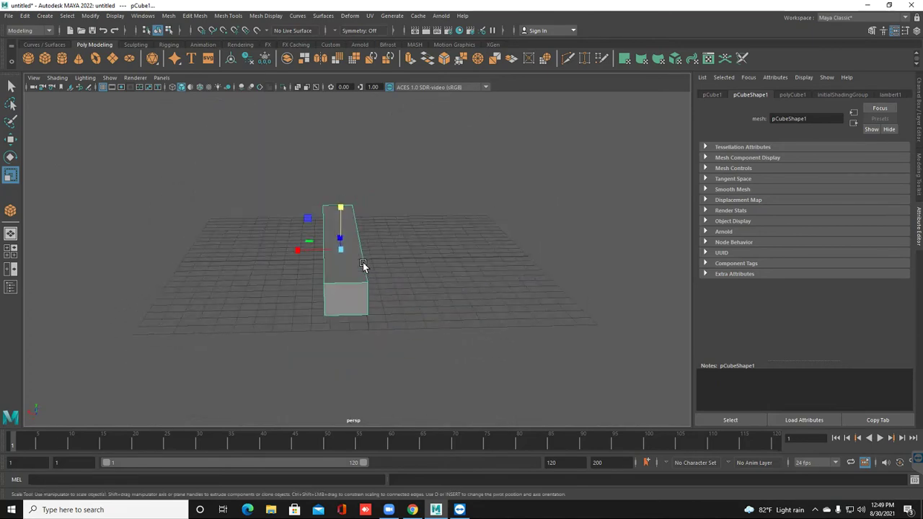
pyautogui.moveTo(298, 250); pyautogui.dragTo(307, 249)
pyautogui.keyDown('alt'); pyautogui.moveTo(363, 262); pyautogui.dragTo(363, 263); pyautogui.keyUp('alt')
# - Scale the box's height to about 2.117 and raise it until its base rests on the grid
pyautogui.click(363, 262)
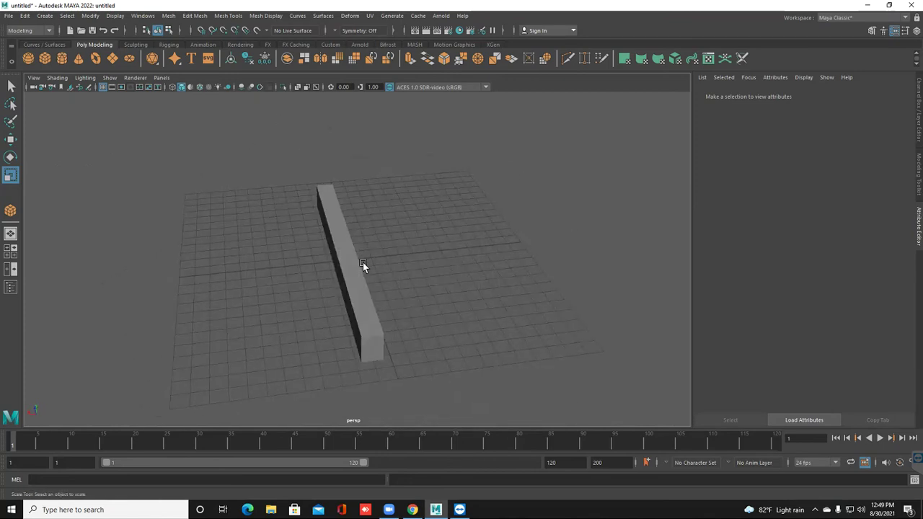
pyautogui.click(363, 263)
pyautogui.moveTo(363, 262); pyautogui.dragTo(362, 263, button='middle')
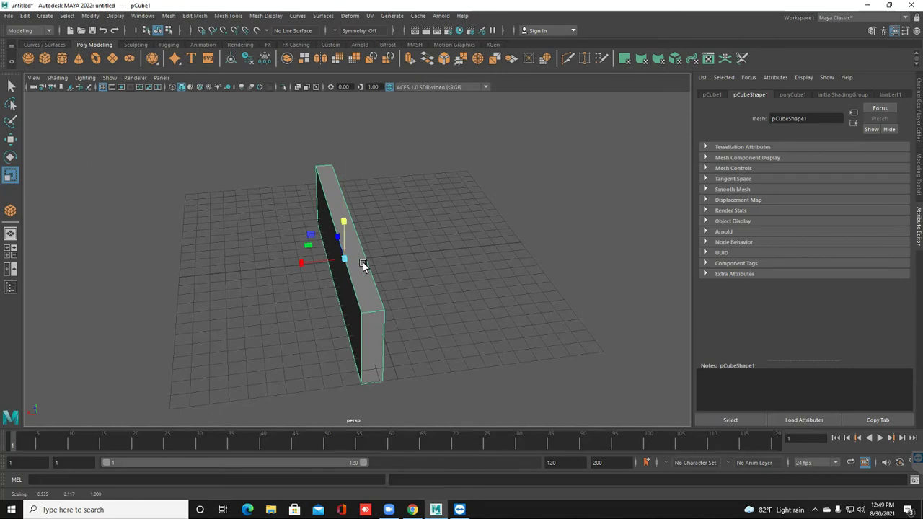
pyautogui.keyDown('alt'); pyautogui.moveTo(363, 262); pyautogui.dragTo(363, 262); pyautogui.keyUp('alt')
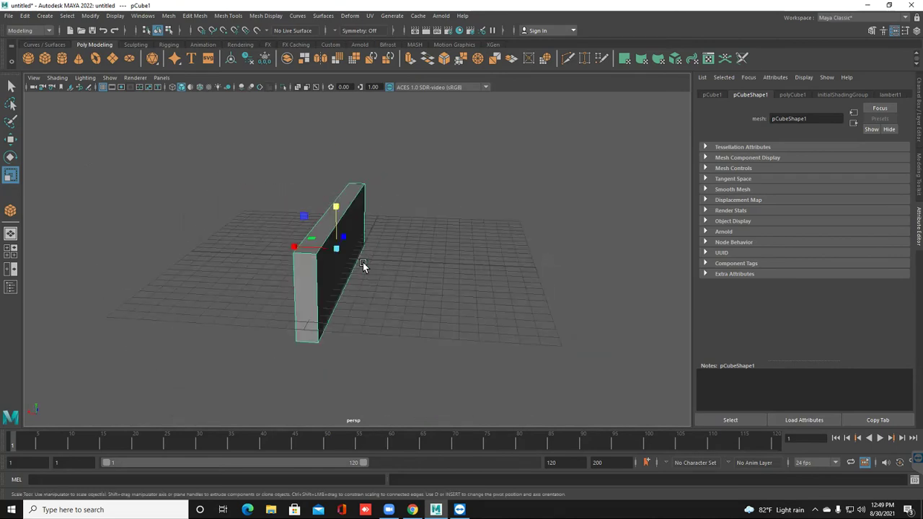
pyautogui.press('w')
pyautogui.moveTo(363, 262); pyautogui.dragTo(363, 263, button='middle')
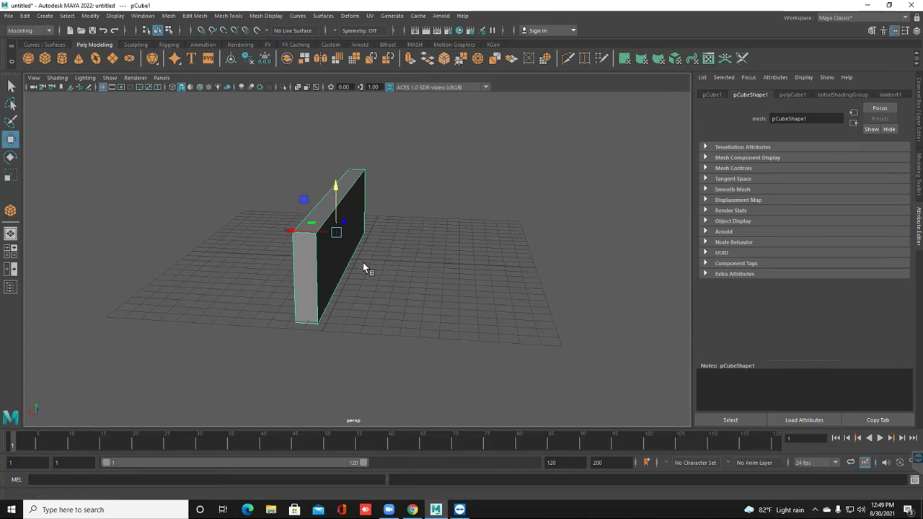
# - Activate the Insert Edge Loop tool on the wall-shaped box and bring its long side into view
pyautogui.click(195, 16)
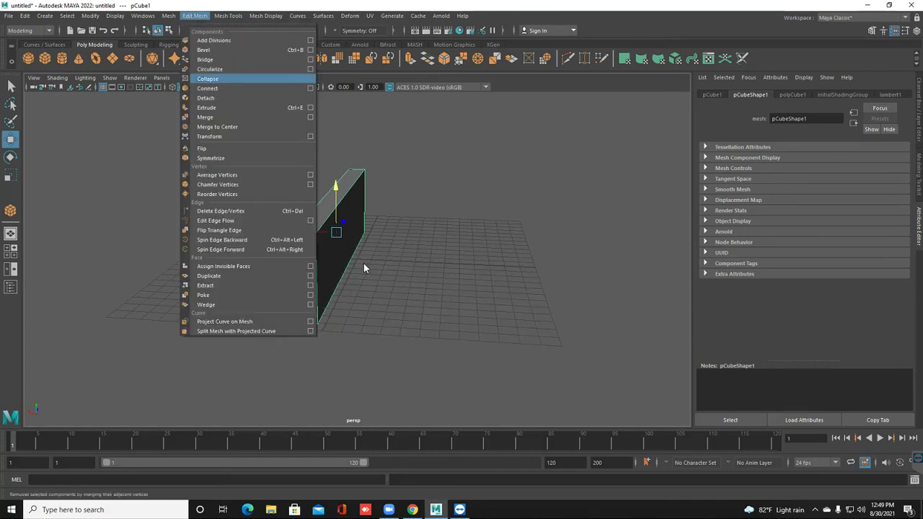
pyautogui.moveTo(229, 15)
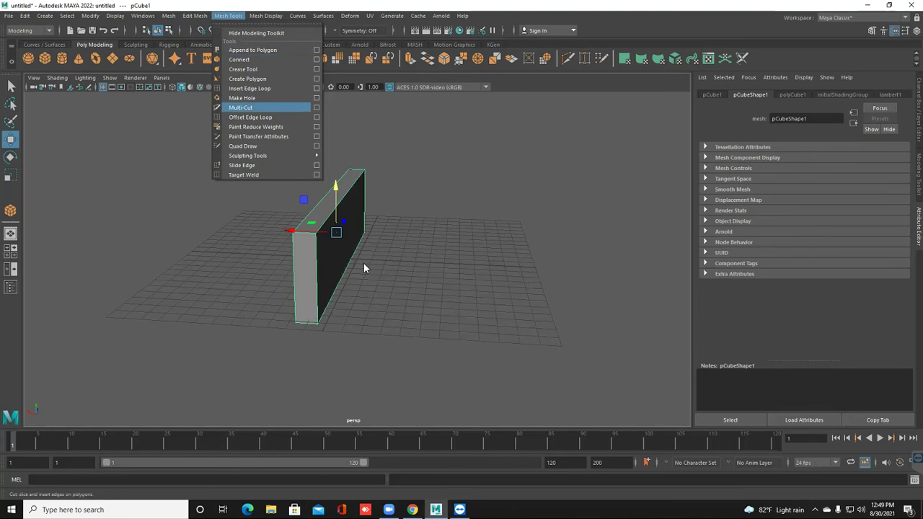
pyautogui.click(249, 88)
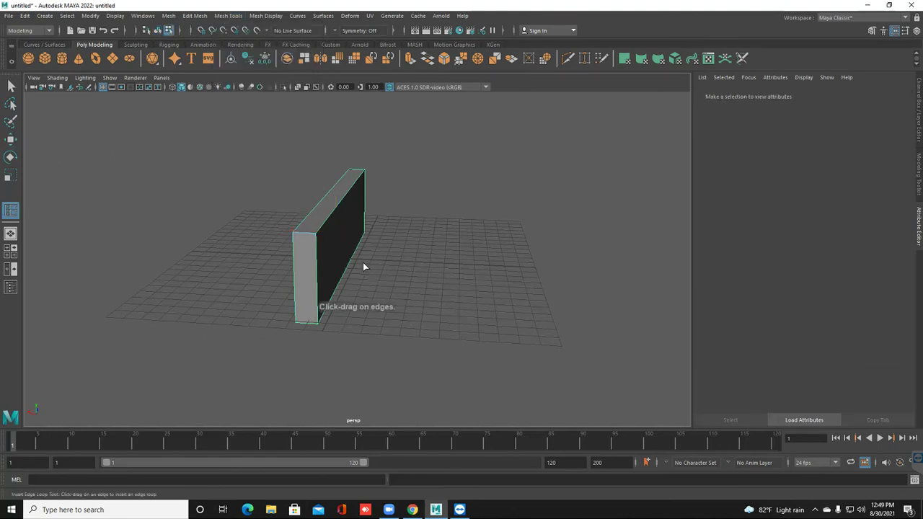
pyautogui.keyDown('alt'); pyautogui.moveTo(363, 263); pyautogui.dragTo(362, 263); pyautogui.keyUp('alt')
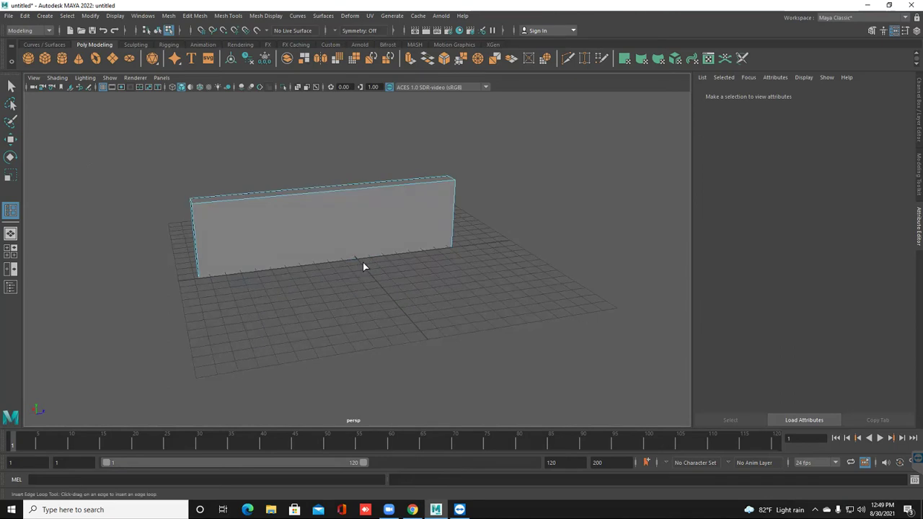
# - Try dividing the long side with two vertical edge loops and one horizontal loop, and undo them
pyautogui.moveTo(269, 197); pyautogui.dragTo(269, 197)
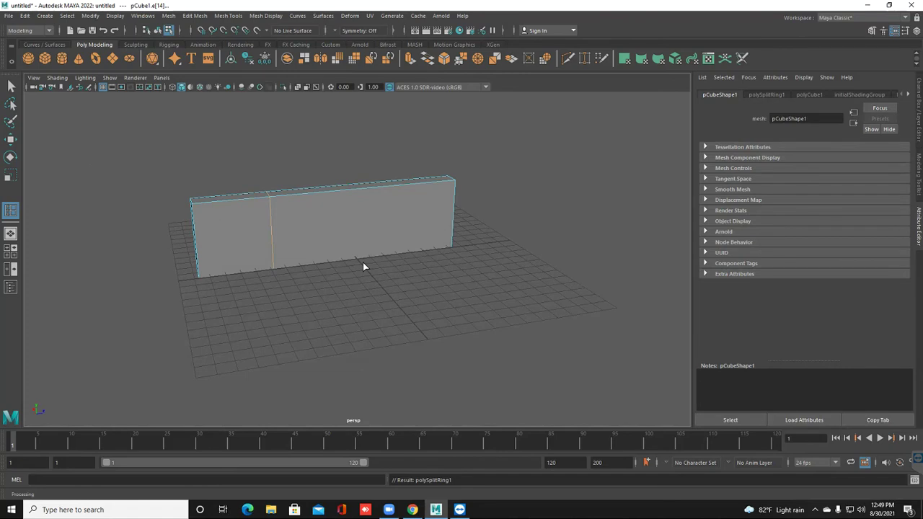
pyautogui.click(363, 264)
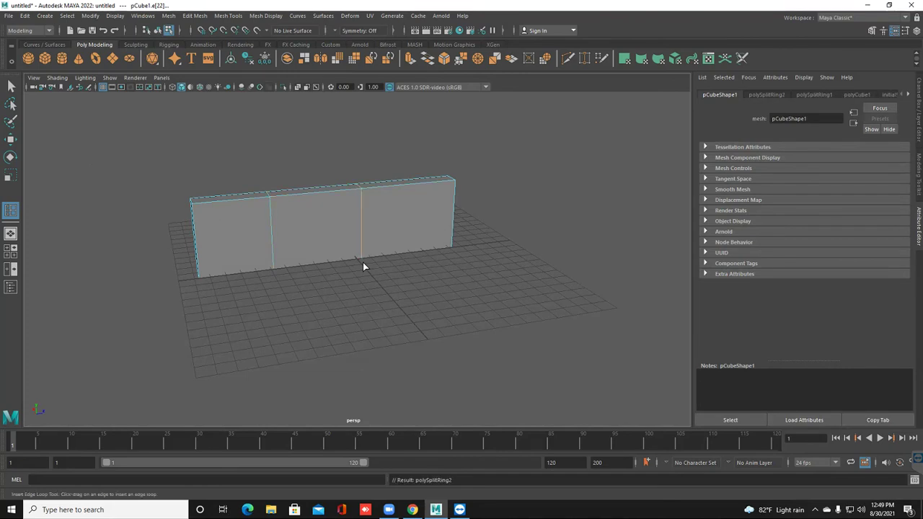
pyautogui.click(361, 226)
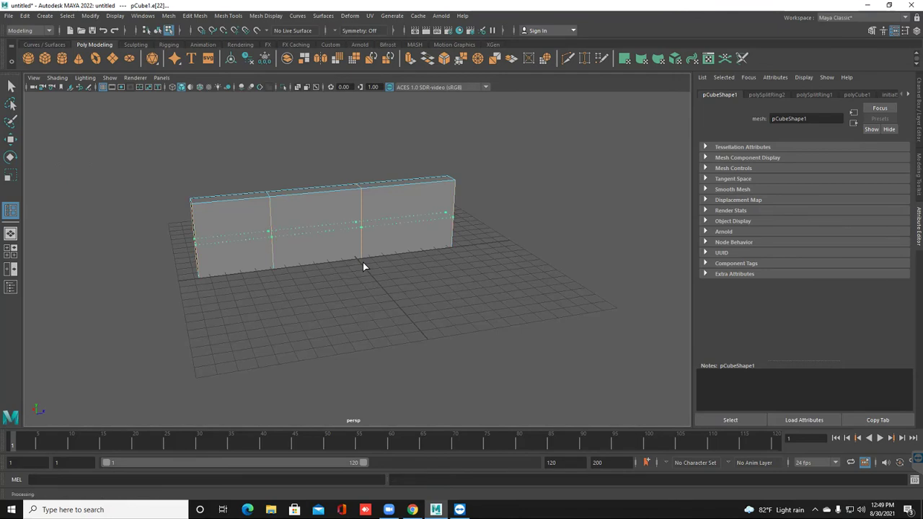
pyautogui.hotkey('ctrl', 'z')
pyautogui.hotkey('ctrl', 'z')
pyautogui.hotkey('ctrl', 'z')
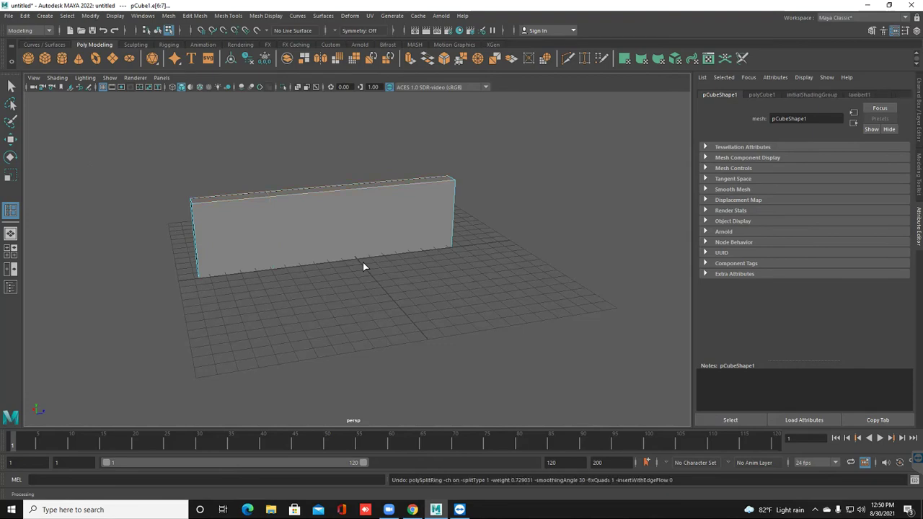
# - Insert a vertical edge loop at the middle of the box's length and a horizontal loop at mid-height
pyautogui.click(331, 191)
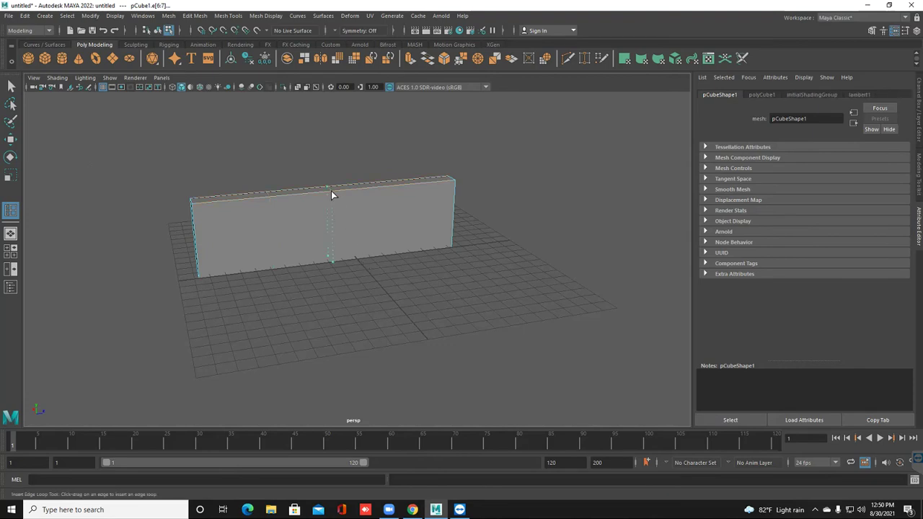
pyautogui.click(194, 241)
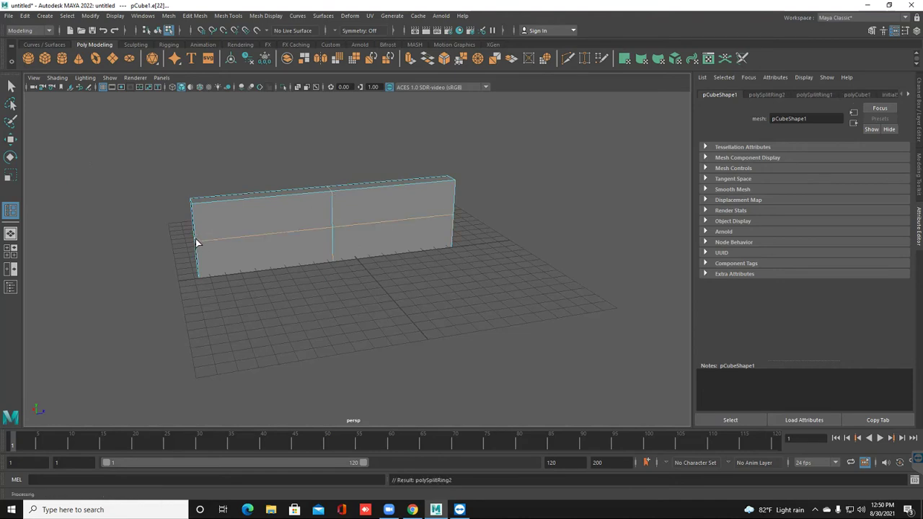
pyautogui.keyDown('alt'); pyautogui.moveTo(196, 238); pyautogui.dragTo(195, 243); pyautogui.keyUp('alt')
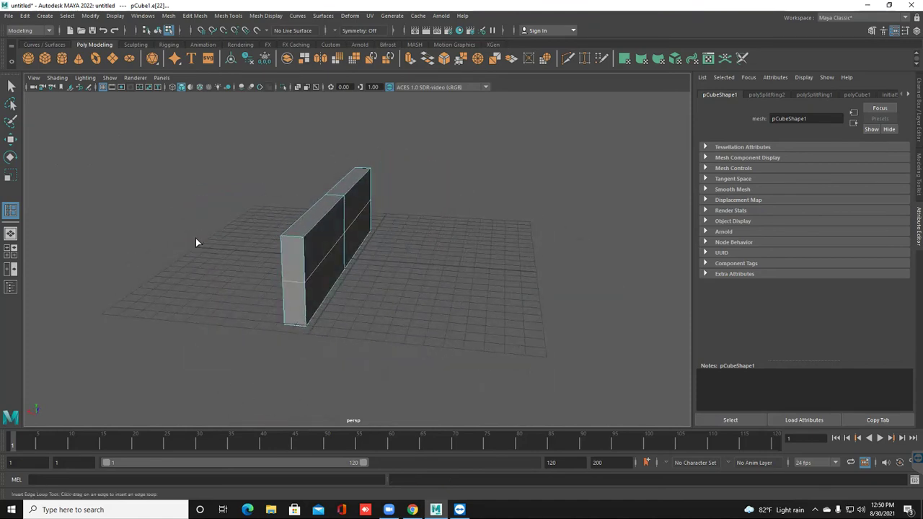
pyautogui.keyDown('alt'); pyautogui.moveTo(196, 238); pyautogui.dragTo(195, 243); pyautogui.keyUp('alt')
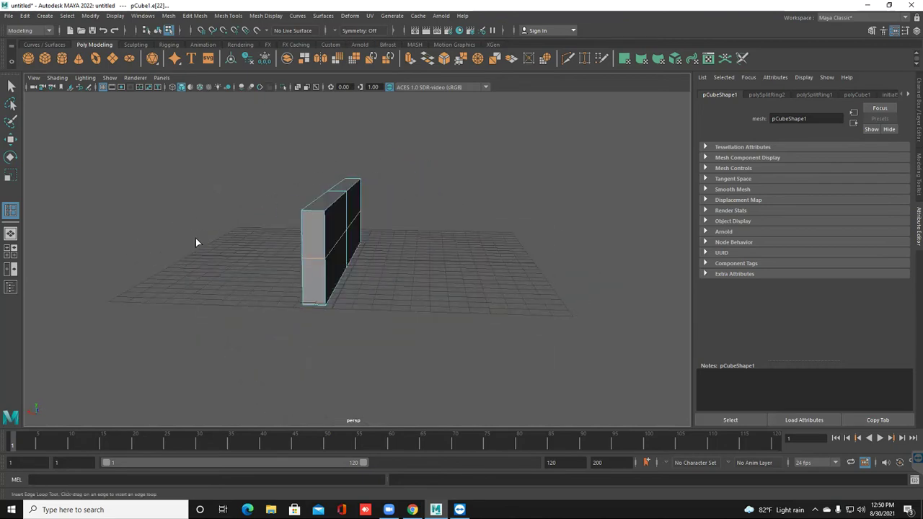
# - Switch the box to vertex editing with the Scale tool and select the vertices at its near short end
pyautogui.moveTo(196, 242); pyautogui.dragTo(196, 243, button='right')
pyautogui.press('q')
pyautogui.moveTo(287, 206); pyautogui.dragTo(328, 227)
pyautogui.keyDown('shift'); pyautogui.moveTo(284, 246); pyautogui.dragTo(324, 265); pyautogui.keyUp('shift')
pyautogui.keyDown('shift'); pyautogui.moveTo(272, 288); pyautogui.dragTo(328, 309); pyautogui.keyUp('shift')
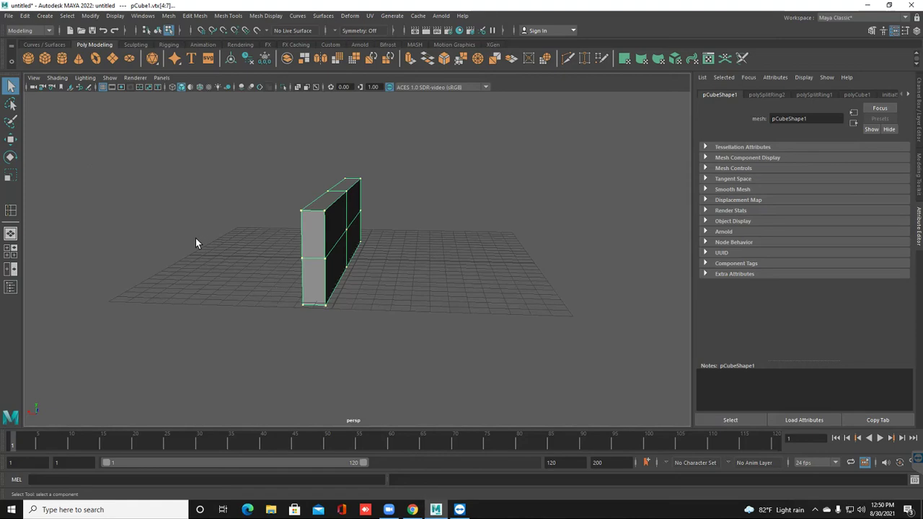
pyautogui.press('r')
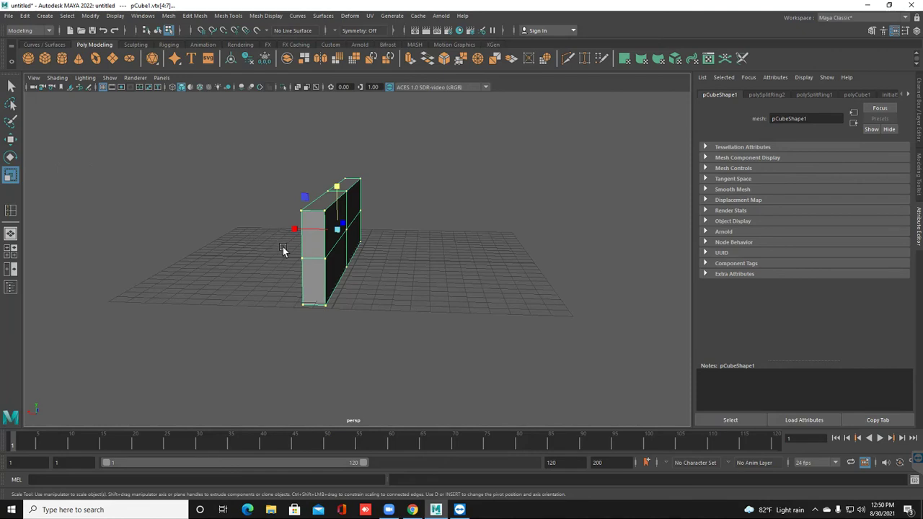
pyautogui.click(306, 256)
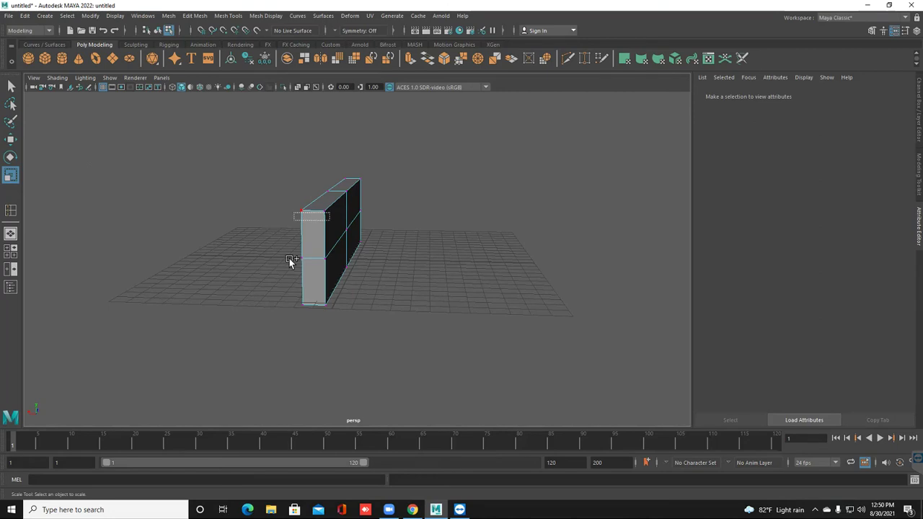
# - Select all vertices at both short ends of the box and scale them inward across the thickness to taper the ends
pyautogui.keyDown('alt'); pyautogui.moveTo(269, 263); pyautogui.dragTo(346, 248); pyautogui.keyUp('alt')
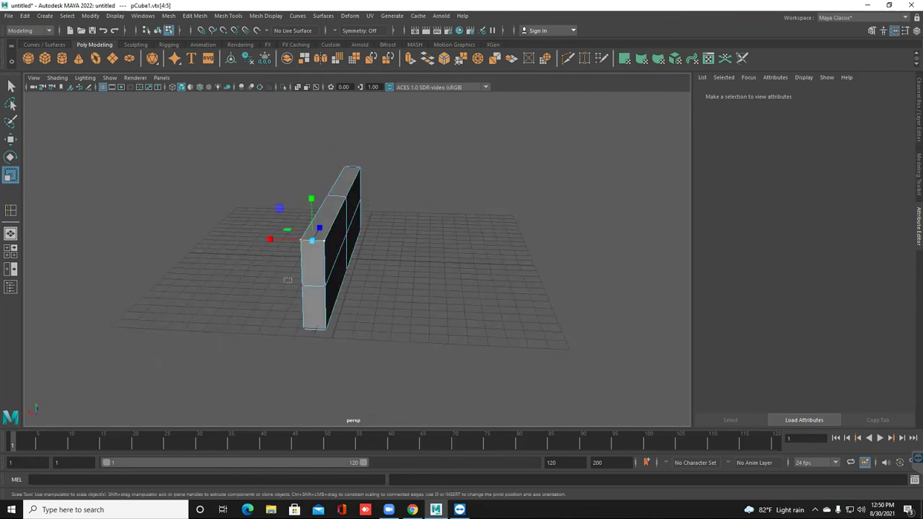
pyautogui.keyDown('shift'); pyautogui.moveTo(289, 318); pyautogui.dragTo(335, 339); pyautogui.keyUp('shift')
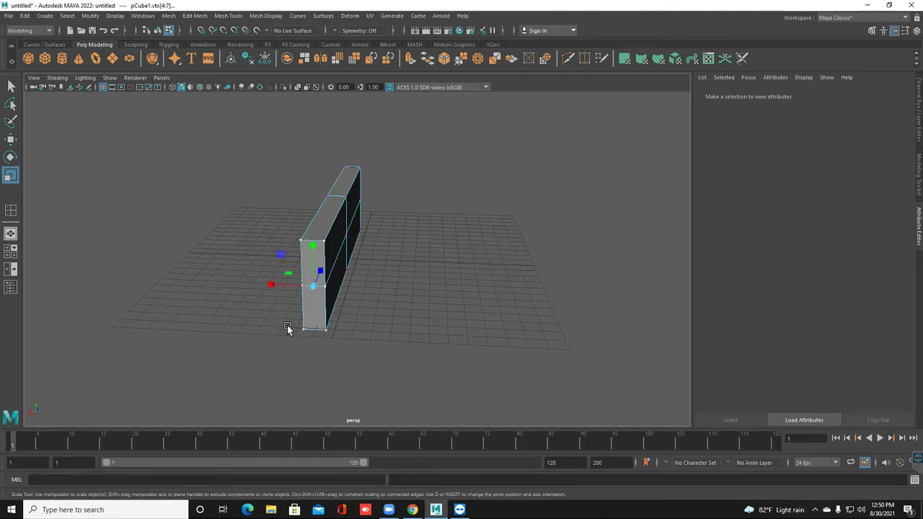
pyautogui.keyDown('alt'); pyautogui.moveTo(269, 302); pyautogui.dragTo(364, 281); pyautogui.keyUp('alt')
pyautogui.moveTo(456, 111); pyautogui.dragTo(246, 328)
pyautogui.moveTo(245, 313); pyautogui.dragTo(244, 314, button='middle')
pyautogui.keyDown('alt'); pyautogui.moveTo(244, 314); pyautogui.dragTo(245, 313); pyautogui.keyUp('alt')
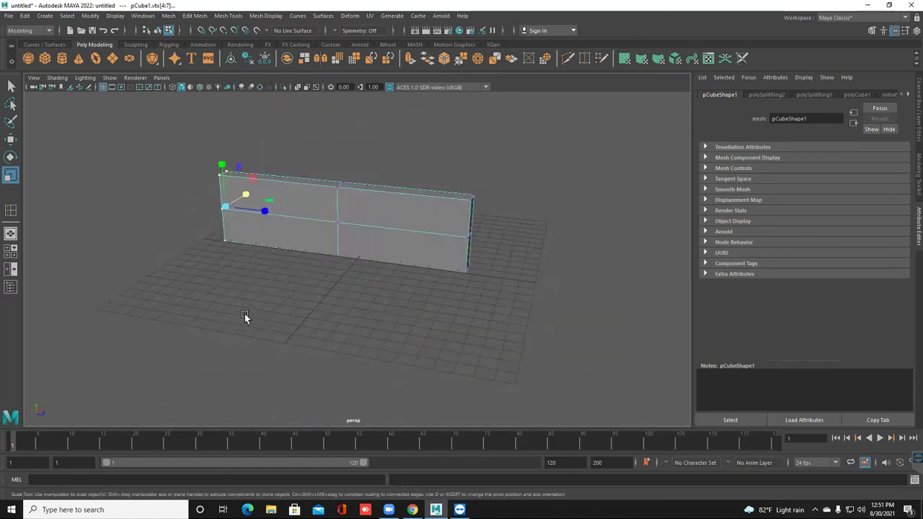
pyautogui.keyDown('shift'); pyautogui.moveTo(458, 221); pyautogui.dragTo(487, 300); pyautogui.keyUp('shift')
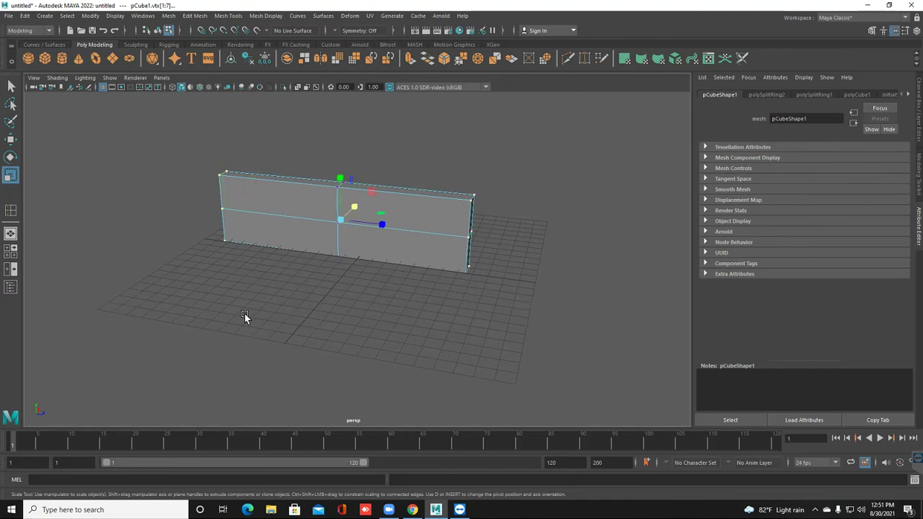
pyautogui.keyDown('alt'); pyautogui.moveTo(255, 272); pyautogui.dragTo(406, 233); pyautogui.keyUp('alt')
pyautogui.keyDown('alt'); pyautogui.moveTo(406, 269); pyautogui.dragTo(248, 216); pyautogui.keyUp('alt')
pyautogui.moveTo(190, 158); pyautogui.dragTo(363, 311)
pyautogui.moveTo(462, 142); pyautogui.dragTo(605, 329)
pyautogui.keyDown('alt'); pyautogui.moveTo(391, 275); pyautogui.dragTo(427, 324); pyautogui.keyUp('alt')
pyautogui.moveTo(415, 253); pyautogui.dragTo(346, 230)
# - Select the upper and mid-height vertices at the middle of the length and scale them outward into a diamond-shaped top
pyautogui.moveTo(335, 147); pyautogui.dragTo(419, 252)
pyautogui.keyDown('alt'); pyautogui.moveTo(361, 268); pyautogui.dragTo(411, 232); pyautogui.keyUp('alt')
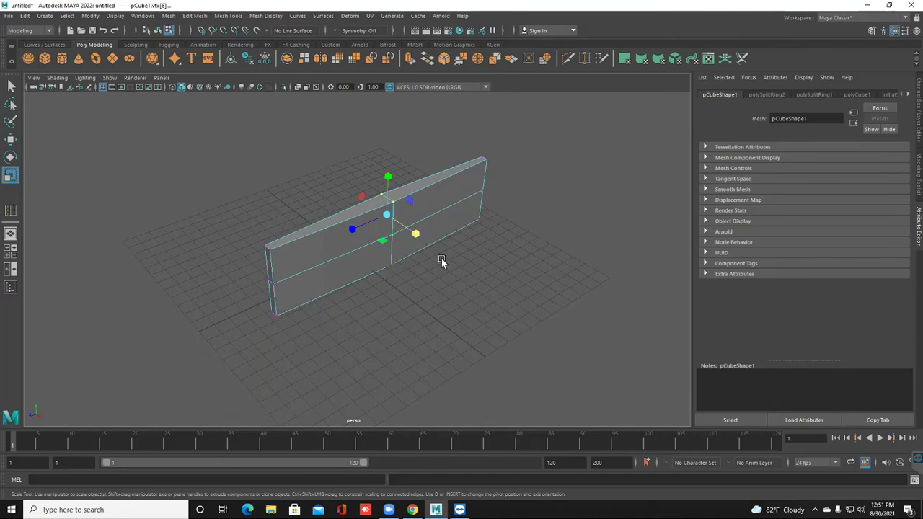
pyautogui.moveTo(389, 366); pyautogui.dragTo(393, 353, button='middle')
pyautogui.moveTo(506, 293); pyautogui.dragTo(546, 319)
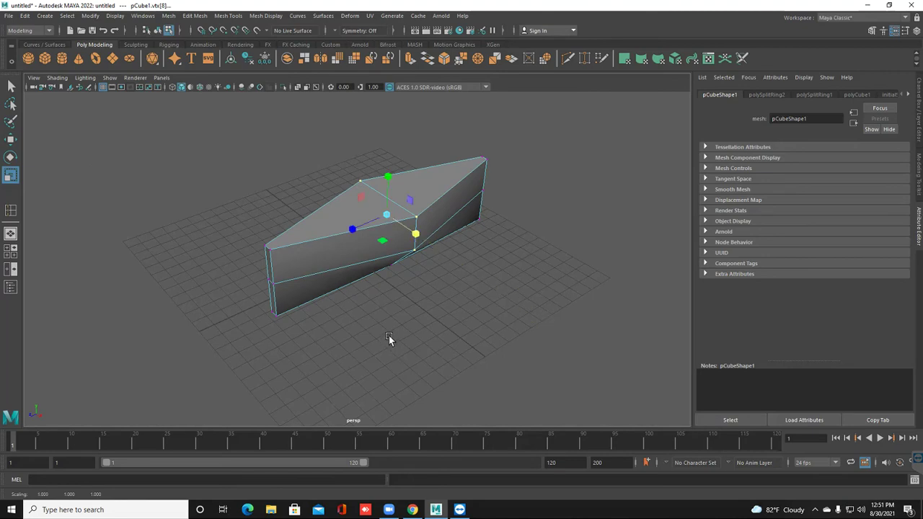
pyautogui.keyDown('alt'); pyautogui.moveTo(389, 331); pyautogui.dragTo(388, 313); pyautogui.keyUp('alt')
pyautogui.moveTo(298, 220); pyautogui.dragTo(294, 220)
# - Return to object mode and reselect the whole tapered shape
pyautogui.rightClick(388, 304)
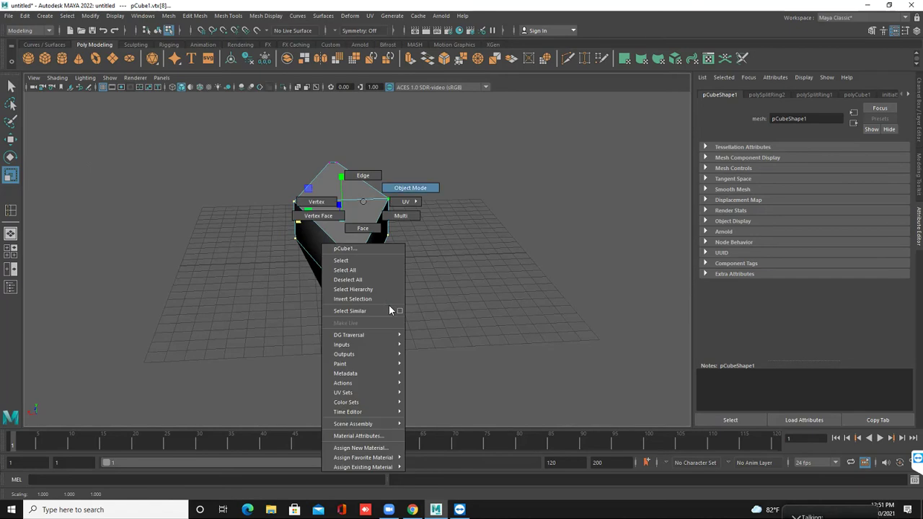
pyautogui.moveTo(364, 202); pyautogui.dragTo(410, 188, button='right')
pyautogui.click(388, 305)
pyautogui.keyDown('alt'); pyautogui.moveTo(388, 304); pyautogui.dragTo(365, 265); pyautogui.keyUp('alt')
pyautogui.click(350, 230)
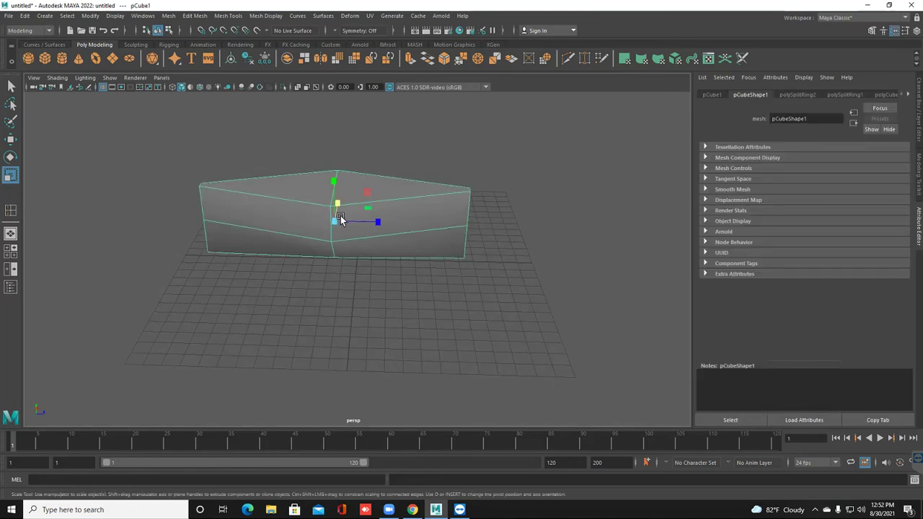
# - Switch the shape to edge editing and select the mid-height edges running along its long sides
pyautogui.keyDown('alt'); pyautogui.moveTo(292, 245); pyautogui.dragTo(364, 244); pyautogui.keyUp('alt')
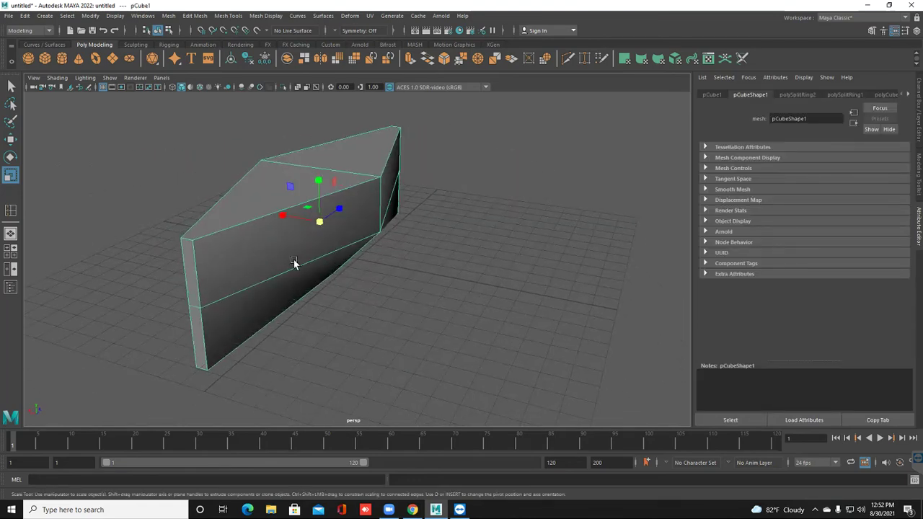
pyautogui.keyDown('alt'); pyautogui.moveTo(370, 243); pyautogui.dragTo(294, 246); pyautogui.keyUp('alt')
pyautogui.moveTo(293, 246); pyautogui.dragTo(295, 215, button='right')
pyautogui.keyDown('alt'); pyautogui.moveTo(294, 237); pyautogui.dragTo(286, 240); pyautogui.keyUp('alt')
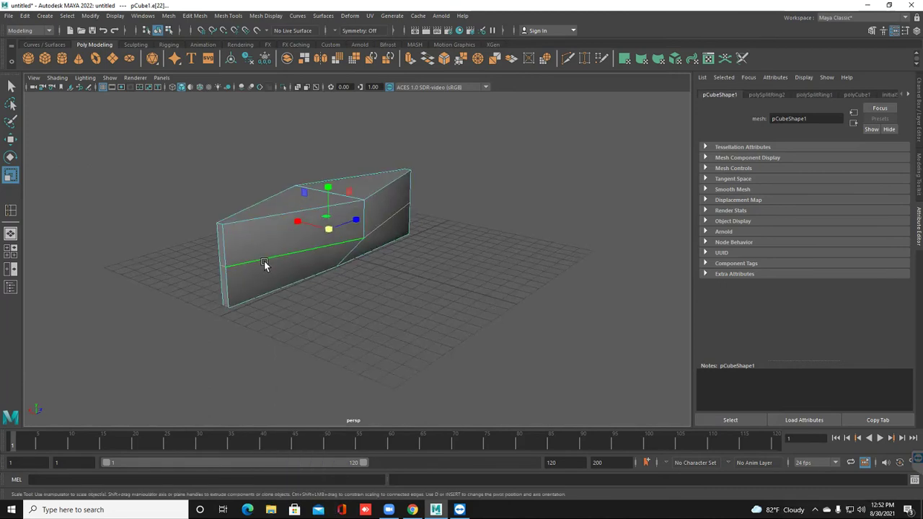
pyautogui.click(264, 264)
pyautogui.keyDown('shift'); pyautogui.click(354, 241); pyautogui.keyUp('shift')
pyautogui.keyDown('alt'); pyautogui.moveTo(343, 291); pyautogui.dragTo(385, 278); pyautogui.keyUp('alt')
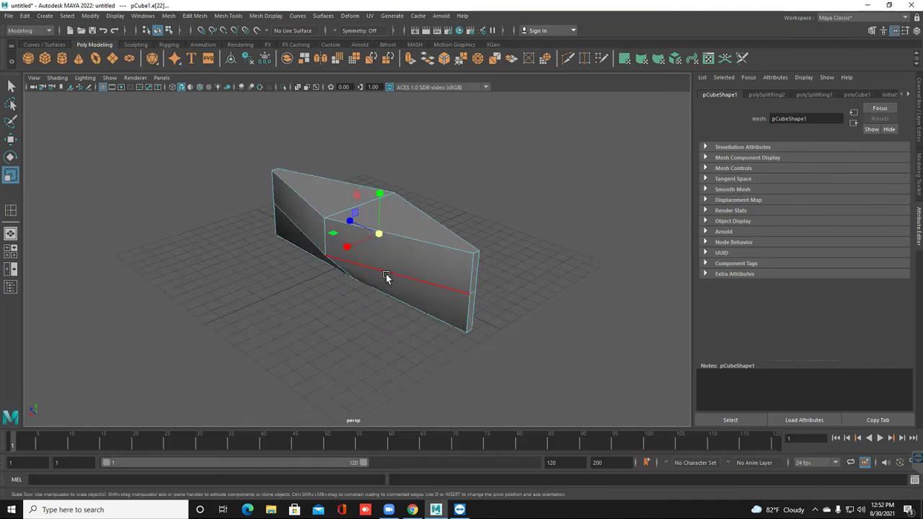
pyautogui.click(302, 238)
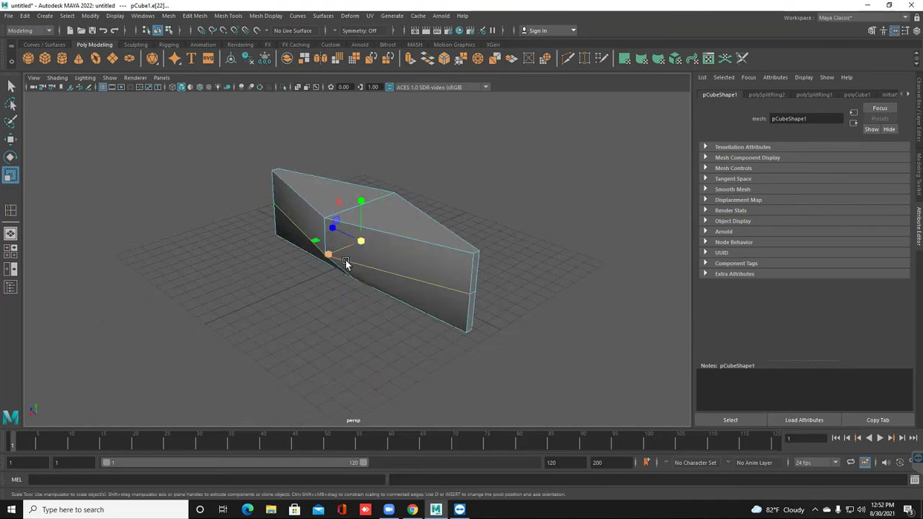
pyautogui.keyDown('alt'); pyautogui.moveTo(359, 296); pyautogui.dragTo(314, 294); pyautogui.keyUp('alt')
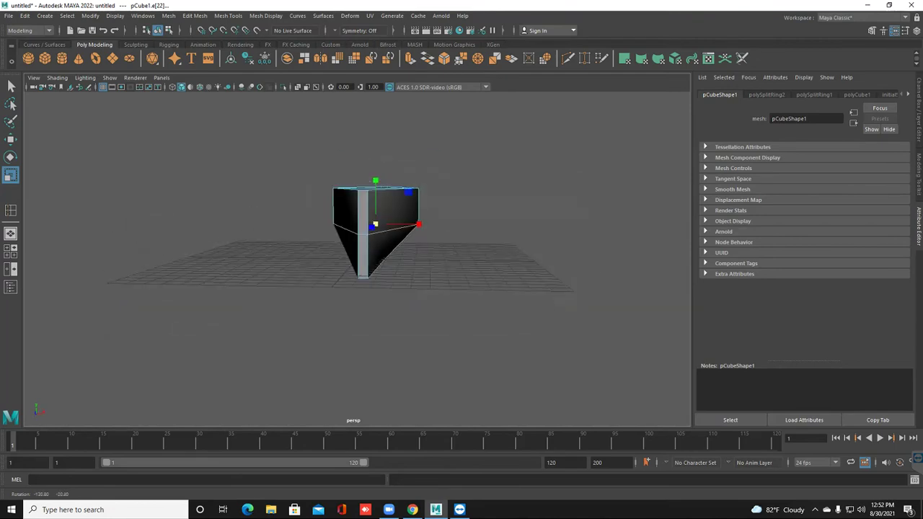
pyautogui.click(313, 294)
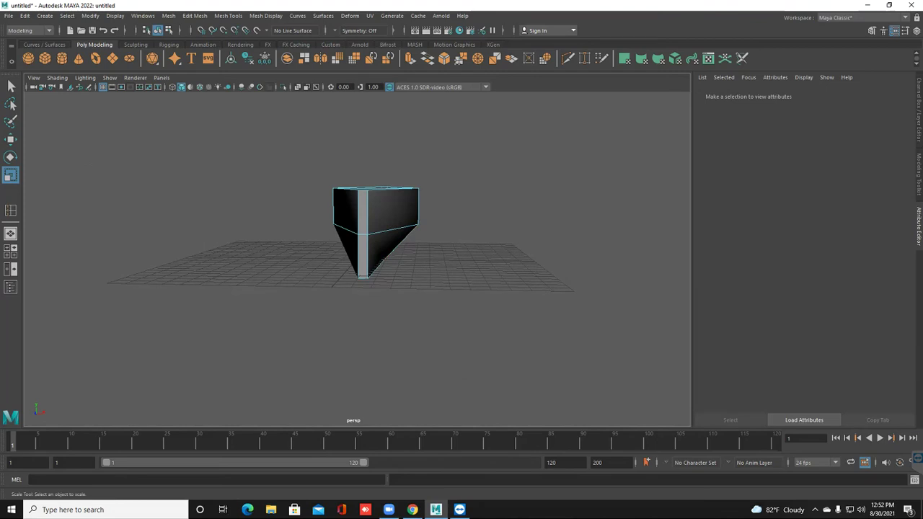
# - Try scaling the mid-height edges of both long sides inward and slightly outward across the width, and undo both scalings
pyautogui.keyDown('alt'); pyautogui.moveTo(426, 232); pyautogui.dragTo(339, 245); pyautogui.keyUp('alt')
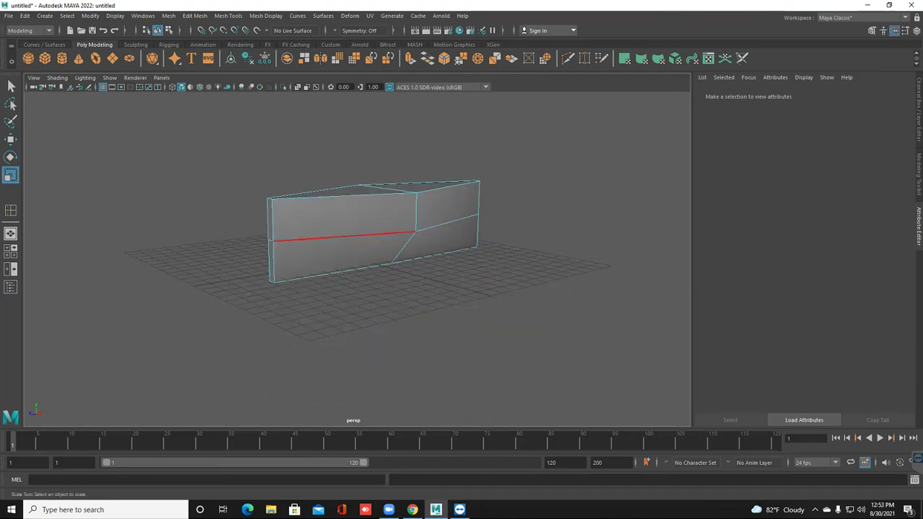
pyautogui.click(339, 235)
pyautogui.keyDown('shift'); pyautogui.click(447, 223); pyautogui.keyUp('shift')
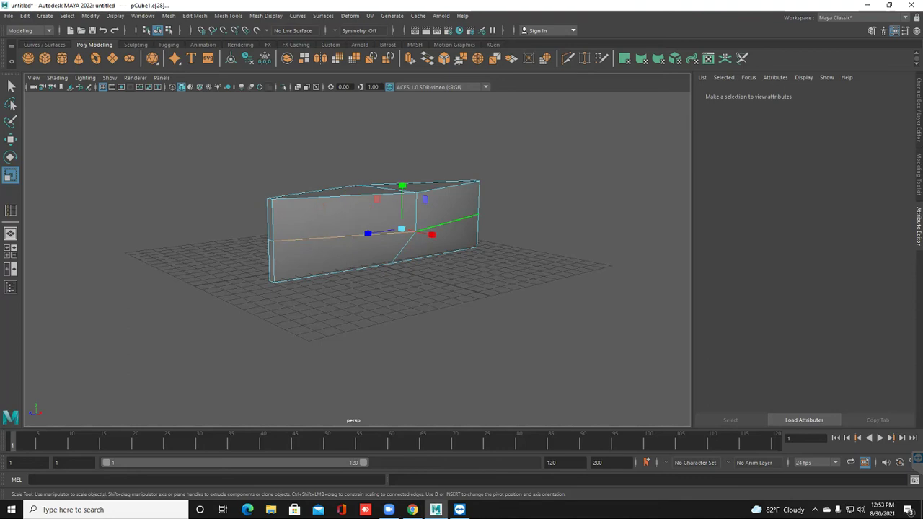
pyautogui.click(431, 234)
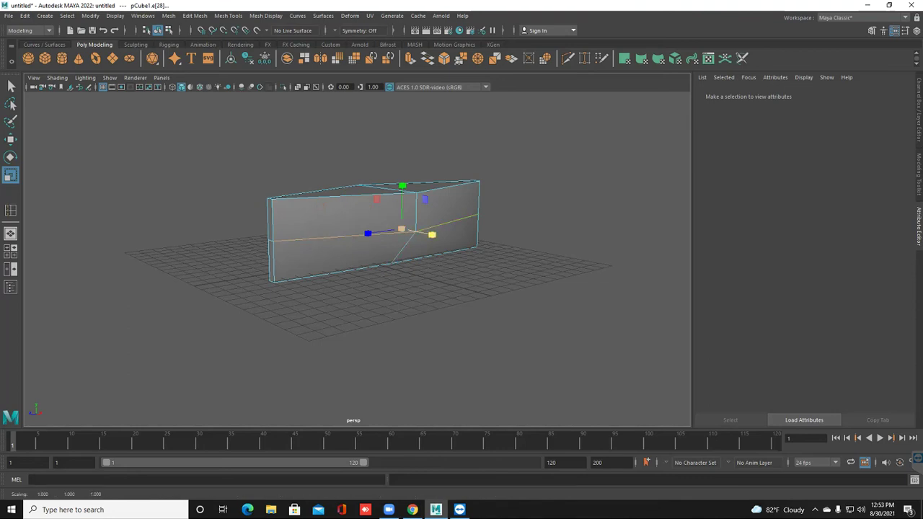
pyautogui.keyDown('alt'); pyautogui.moveTo(109, 365); pyautogui.dragTo(182, 384); pyautogui.keyUp('alt')
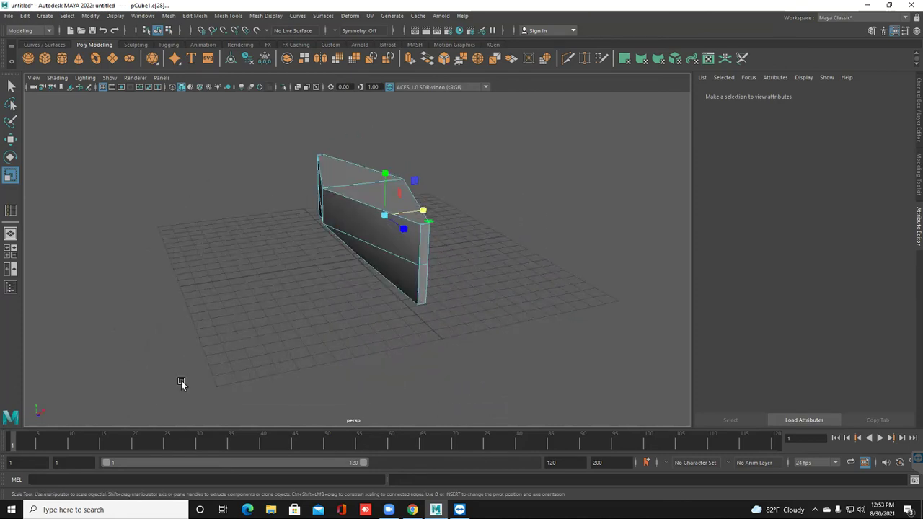
pyautogui.keyDown('alt'); pyautogui.moveTo(265, 337); pyautogui.dragTo(270, 299); pyautogui.keyUp('alt')
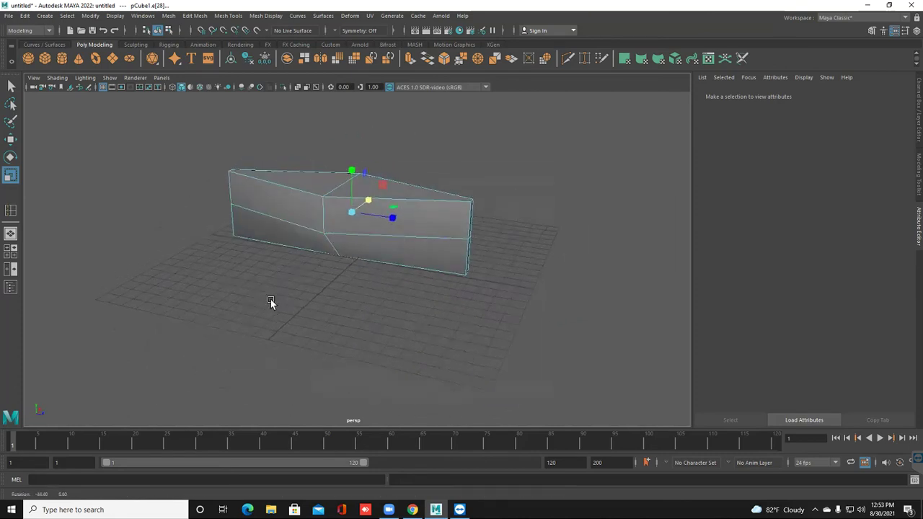
pyautogui.keyDown('shift'); pyautogui.click(396, 235); pyautogui.keyUp('shift')
pyautogui.keyDown('shift'); pyautogui.click(277, 219); pyautogui.keyUp('shift')
pyautogui.keyDown('alt'); pyautogui.moveTo(270, 300); pyautogui.dragTo(194, 310); pyautogui.keyUp('alt')
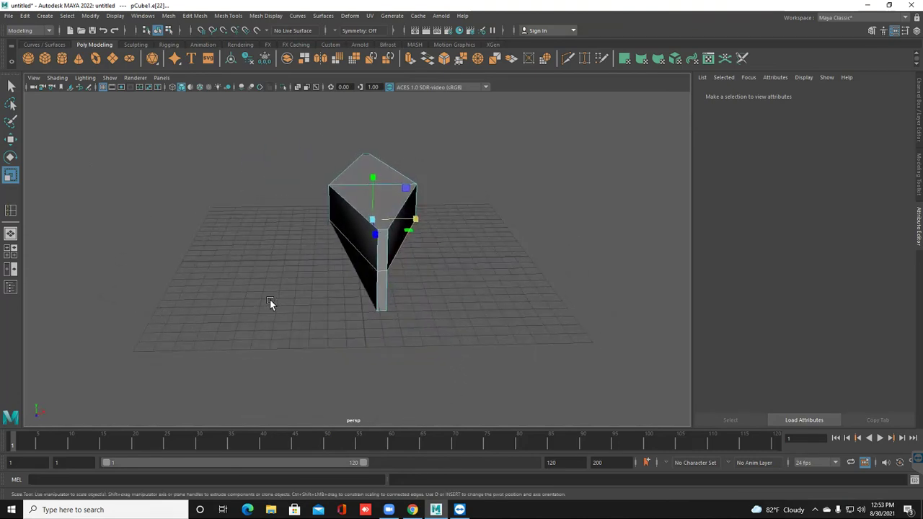
pyautogui.moveTo(415, 218)
pyautogui.mouseDown()
pyautogui.moveTo(437, 219)
pyautogui.moveTo(372, 218)
pyautogui.mouseUp()
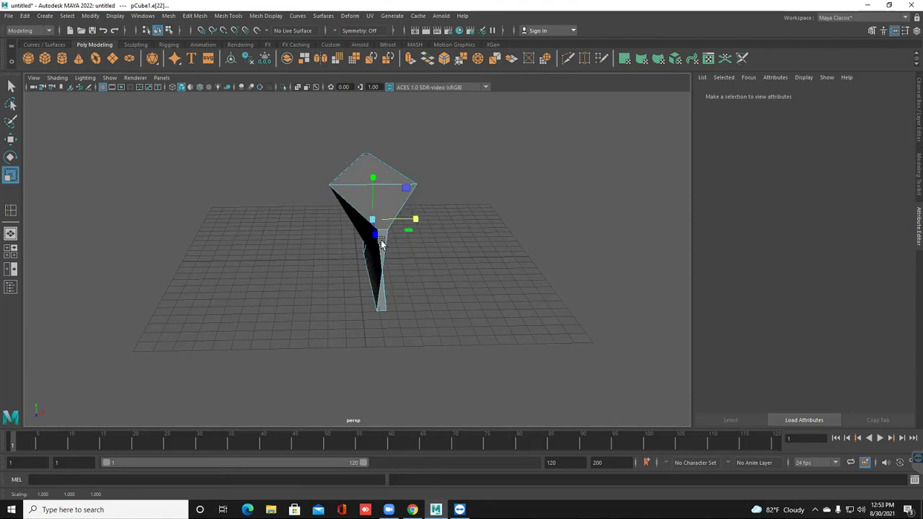
pyautogui.moveTo(428, 219); pyautogui.dragTo(432, 219)
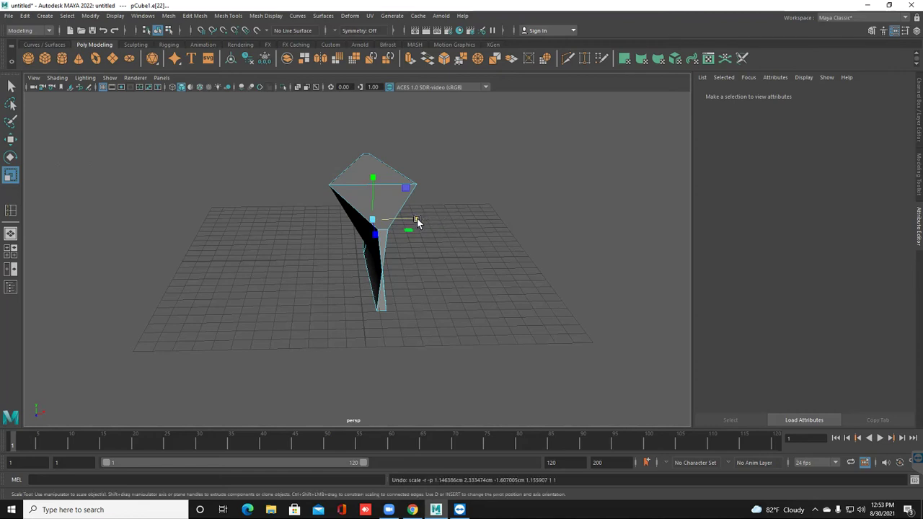
pyautogui.hotkey('ctrl', 'z')
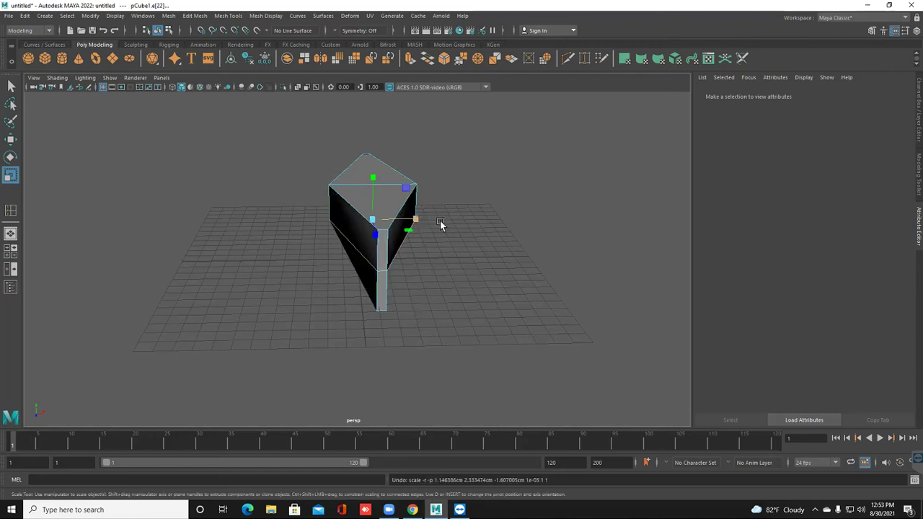
pyautogui.click(468, 226)
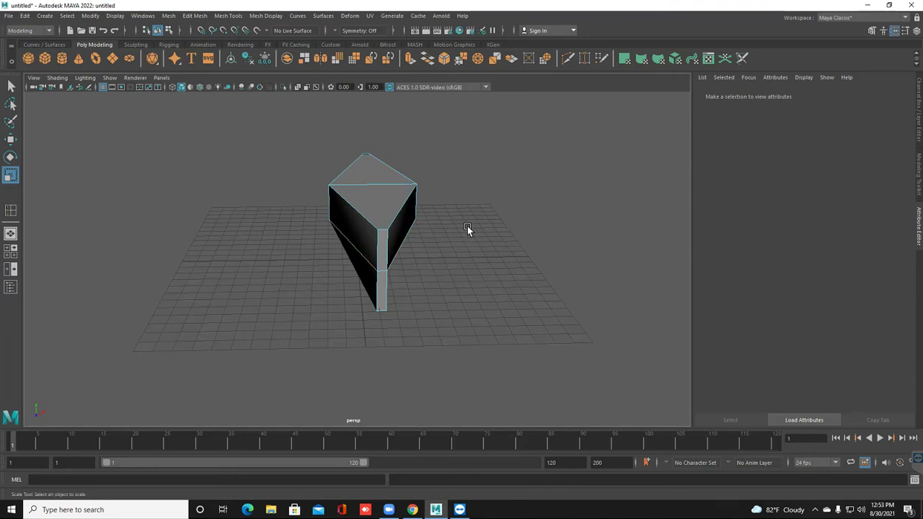
# - Reselect the mid-height edges on both long sides, try scaling them outward across the width, and undo the scaling
pyautogui.keyDown('alt'); pyautogui.moveTo(467, 226); pyautogui.dragTo(467, 226); pyautogui.keyUp('alt')
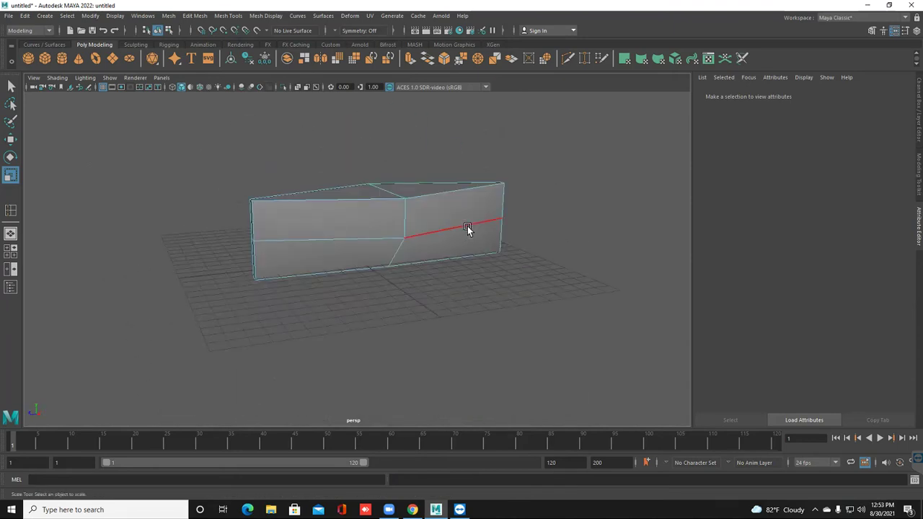
pyautogui.click(467, 226)
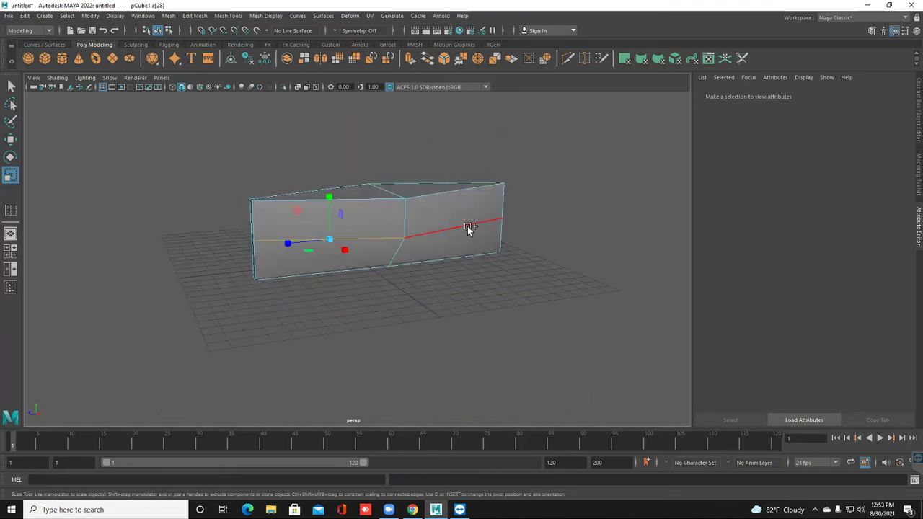
pyautogui.keyDown('shift'); pyautogui.click(467, 226); pyautogui.keyUp('shift')
pyautogui.keyDown('alt'); pyautogui.moveTo(467, 226); pyautogui.dragTo(467, 226); pyautogui.keyUp('alt')
pyautogui.keyDown('shift'); pyautogui.click(395, 235); pyautogui.keyUp('shift')
pyautogui.keyDown('shift'); pyautogui.click(282, 218); pyautogui.keyUp('shift')
pyautogui.keyDown('alt'); pyautogui.moveTo(467, 225); pyautogui.dragTo(450, 251); pyautogui.keyUp('alt')
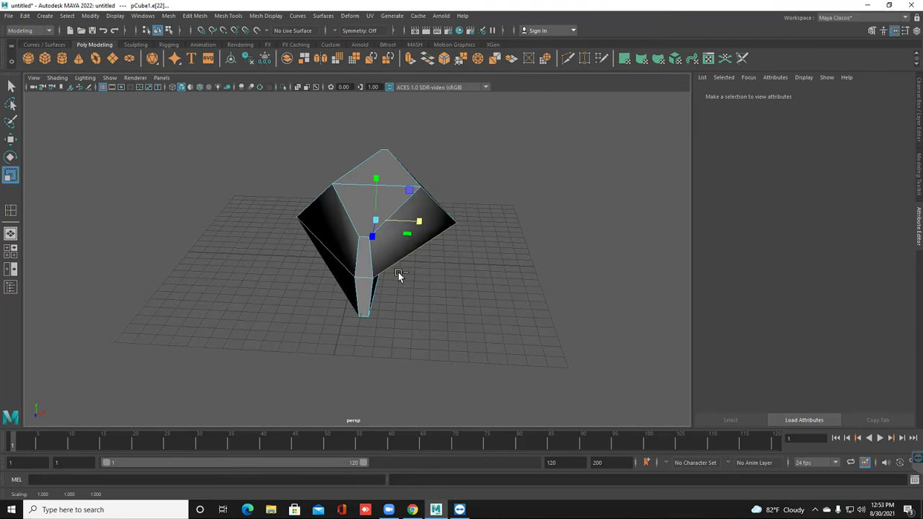
pyautogui.hotkey('ctrl', 'z')
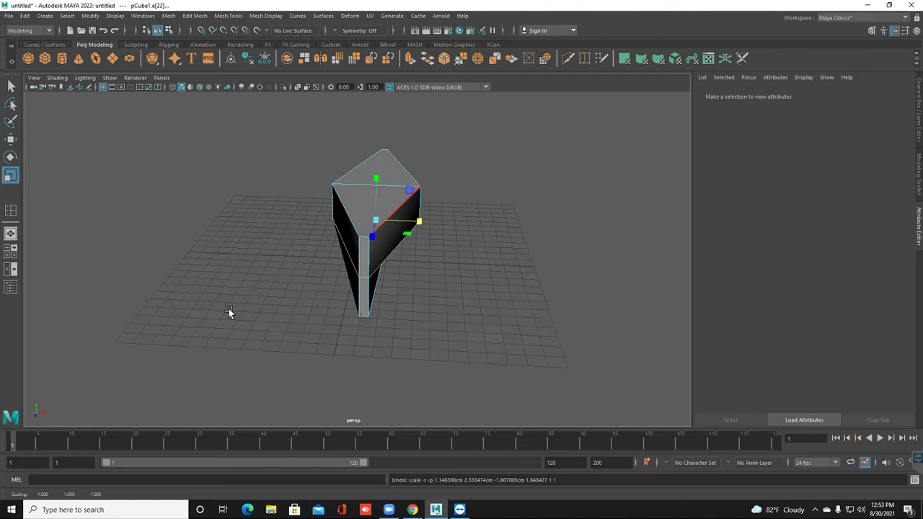
pyautogui.moveTo(419, 221); pyautogui.dragTo(424, 221)
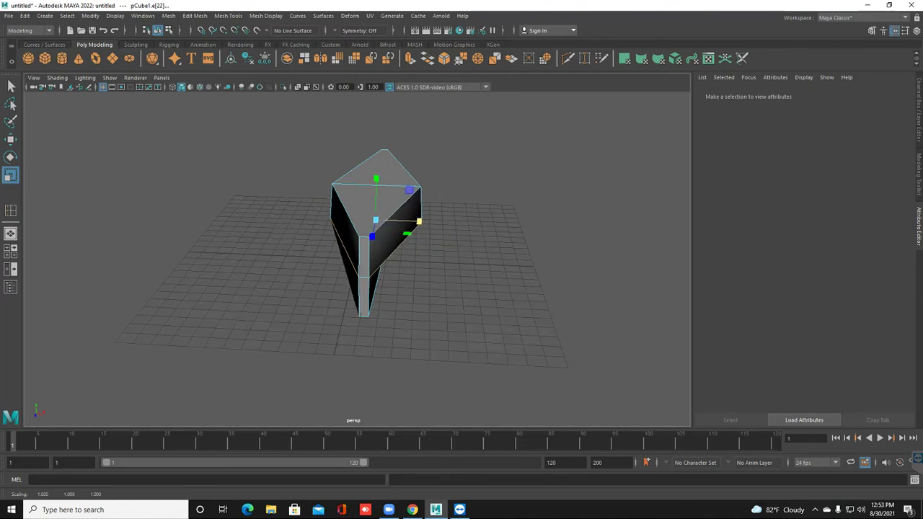
pyautogui.hotkey('ctrl', 'z')
# - Switch to vertex editing and scale the two mid-height vertices at the middle of the length inward across the width to about 0.4
pyautogui.moveTo(400, 222); pyautogui.dragTo(443, 210, button='right')
pyautogui.click(447, 210)
pyautogui.keyDown('alt'); pyautogui.moveTo(447, 210); pyautogui.dragTo(353, 212); pyautogui.keyUp('alt')
pyautogui.click(353, 212)
pyautogui.rightClick(352, 213)
pyautogui.click(313, 217)
pyautogui.keyDown('alt'); pyautogui.moveTo(319, 243); pyautogui.dragTo(346, 218); pyautogui.keyUp('alt')
pyautogui.keyDown('shift'); pyautogui.click(292, 228); pyautogui.keyUp('shift')
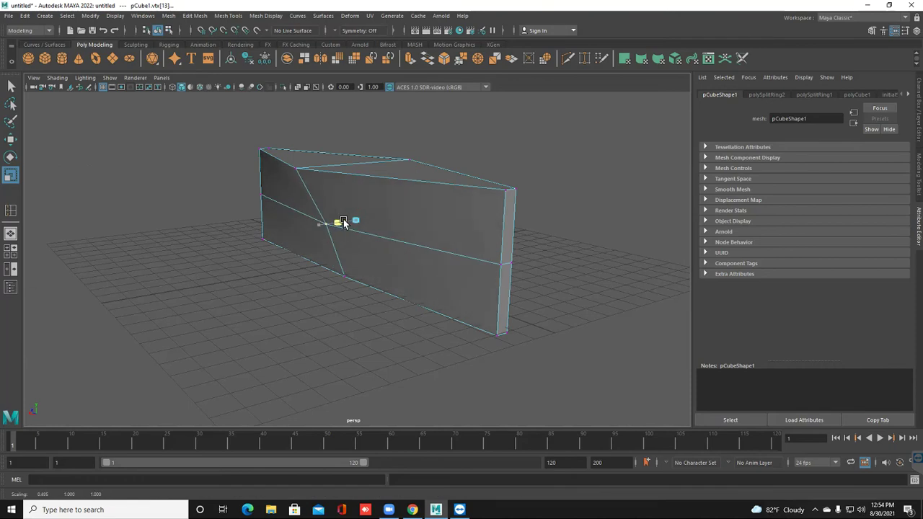
# - Switch to edge editing, select the mid-height edges along both long sides and scale them outward across the width
pyautogui.moveTo(376, 202); pyautogui.dragTo(381, 165, button='right')
pyautogui.click(381, 238)
pyautogui.keyDown('shift'); pyautogui.click(288, 211); pyautogui.keyUp('shift')
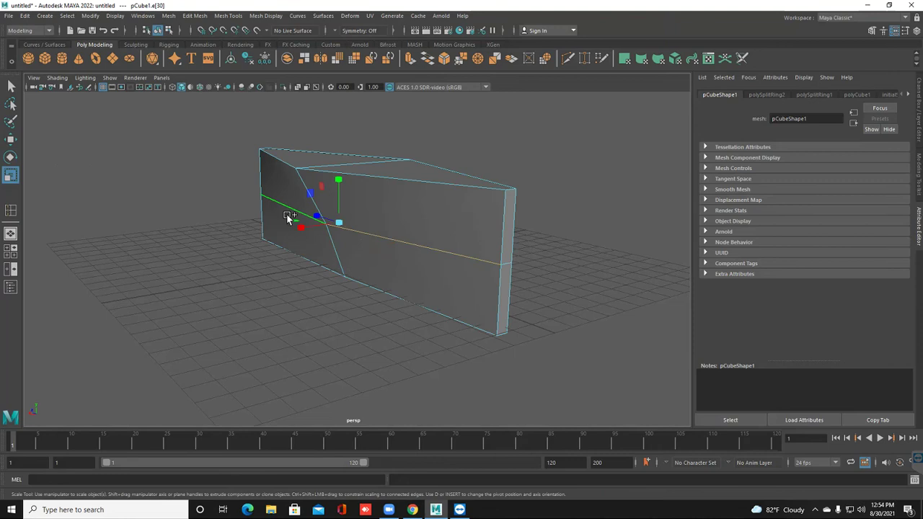
pyautogui.keyDown('alt'); pyautogui.moveTo(443, 283); pyautogui.dragTo(318, 264); pyautogui.keyUp('alt')
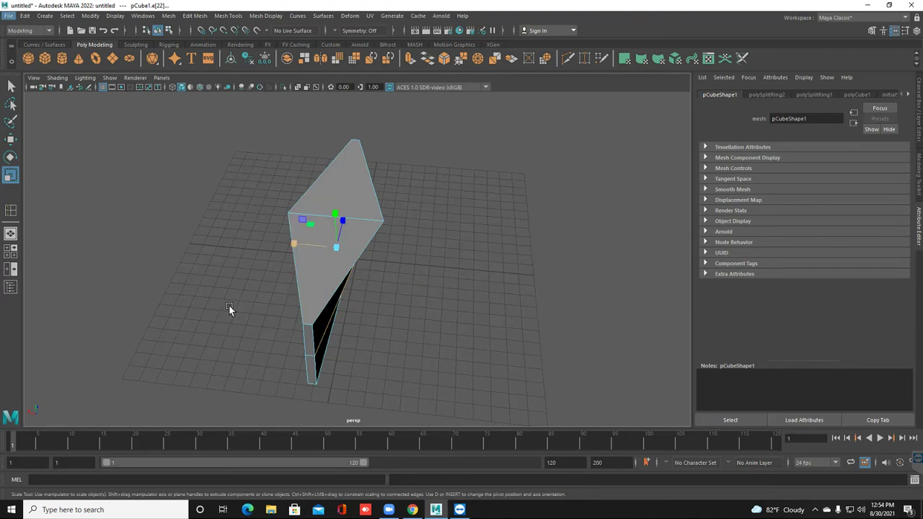
pyautogui.moveTo(293, 244); pyautogui.dragTo(276, 242)
pyautogui.keyDown('alt'); pyautogui.moveTo(229, 308); pyautogui.dragTo(249, 311); pyautogui.keyUp('alt')
pyautogui.moveTo(249, 311); pyautogui.dragTo(249, 313, button='middle')
pyautogui.keyDown('alt'); pyautogui.moveTo(250, 312); pyautogui.dragTo(345, 299); pyautogui.keyUp('alt')
# - Return to object mode and reselect the whole hull shape
pyautogui.rightClick(347, 299)
pyautogui.click(347, 298)
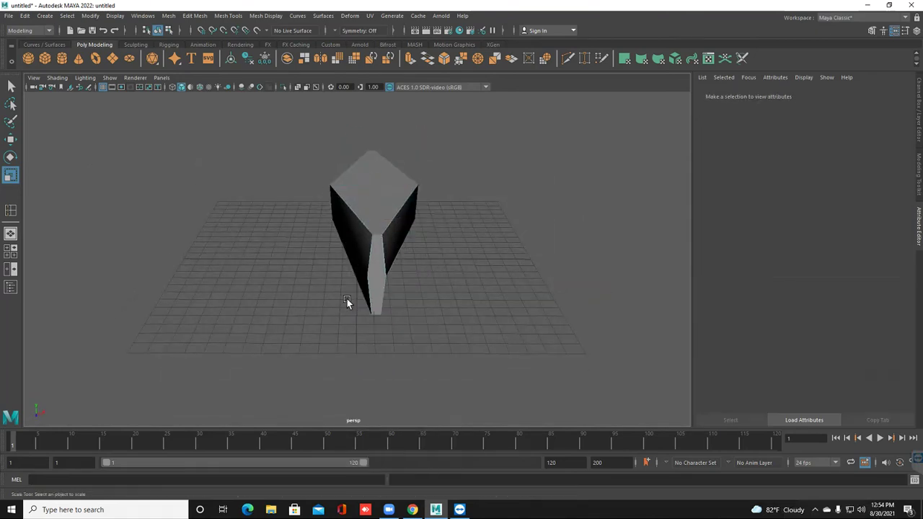
pyautogui.keyDown('alt'); pyautogui.moveTo(347, 299); pyautogui.dragTo(347, 299); pyautogui.keyUp('alt')
pyautogui.click(347, 299)
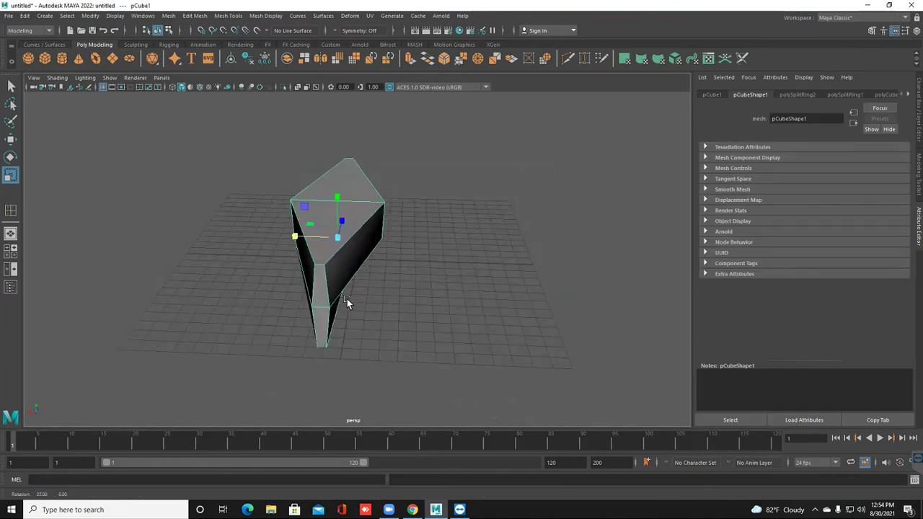
# - Switch to face editing and delete both top faces to open the hull
pyautogui.keyDown('alt'); pyautogui.moveTo(347, 298); pyautogui.dragTo(437, 413); pyautogui.keyUp('alt')
pyautogui.rightClick(307, 197)
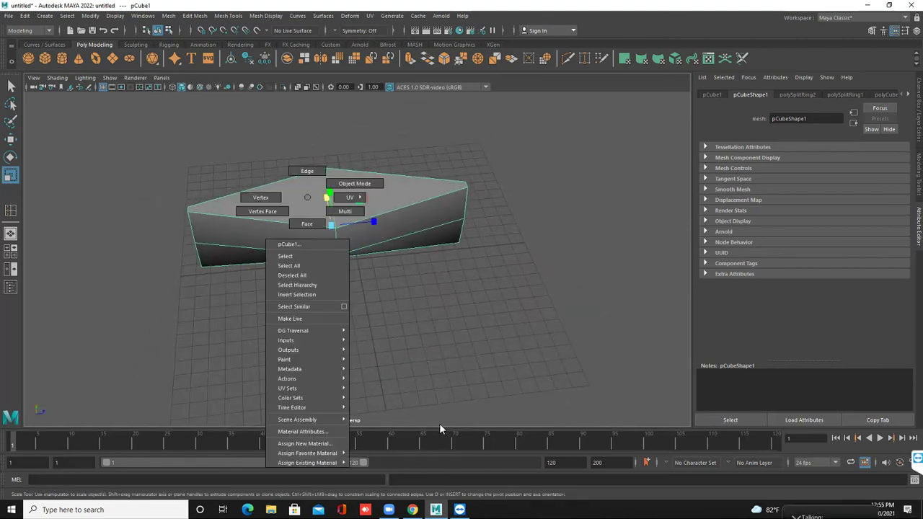
pyautogui.click(439, 424)
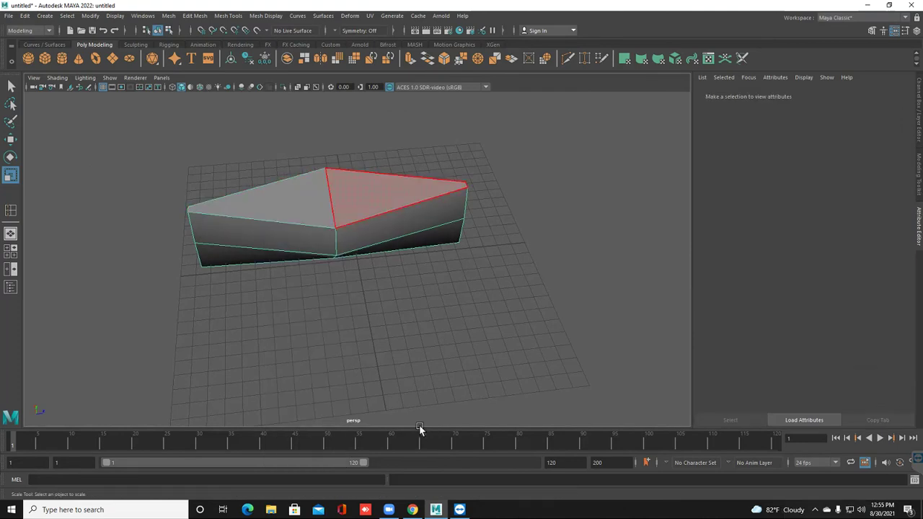
pyautogui.click(285, 201)
pyautogui.keyDown('shift'); pyautogui.click(395, 197); pyautogui.keyUp('shift')
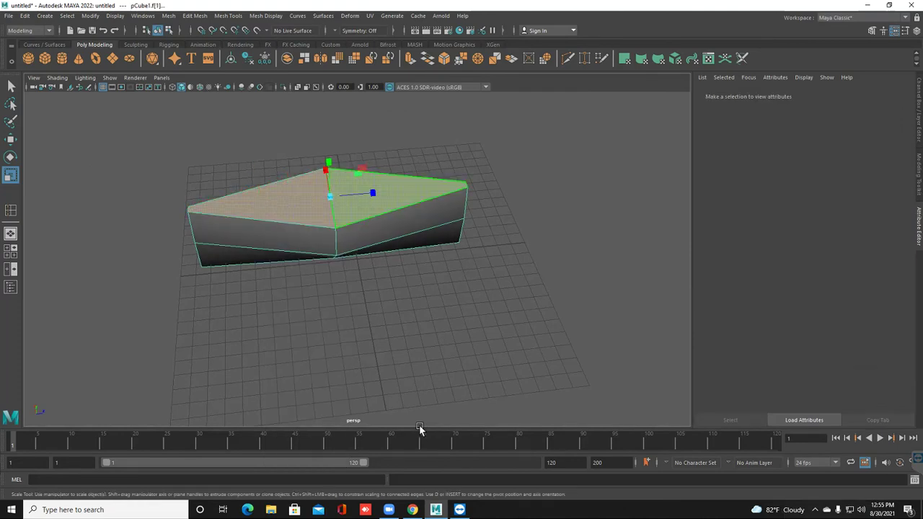
pyautogui.press('Delete')
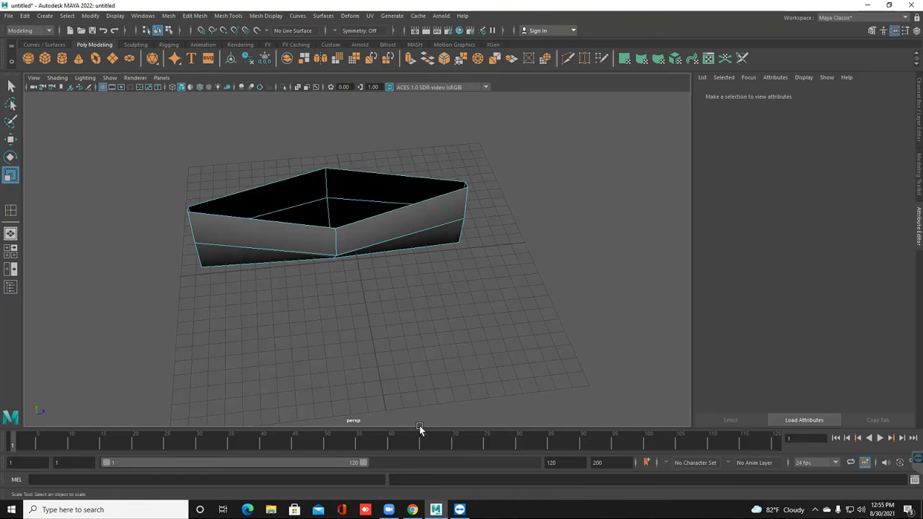
# - Return to object mode and select the open-topped hull
pyautogui.keyDown('alt'); pyautogui.moveTo(420, 429); pyautogui.dragTo(419, 429); pyautogui.keyUp('alt')
pyautogui.rightClick(366, 225)
pyautogui.moveTo(366, 225); pyautogui.dragTo(413, 211, button='right')
pyautogui.click(461, 187)
pyautogui.keyDown('alt'); pyautogui.moveTo(420, 429); pyautogui.dragTo(419, 429); pyautogui.keyUp('alt')
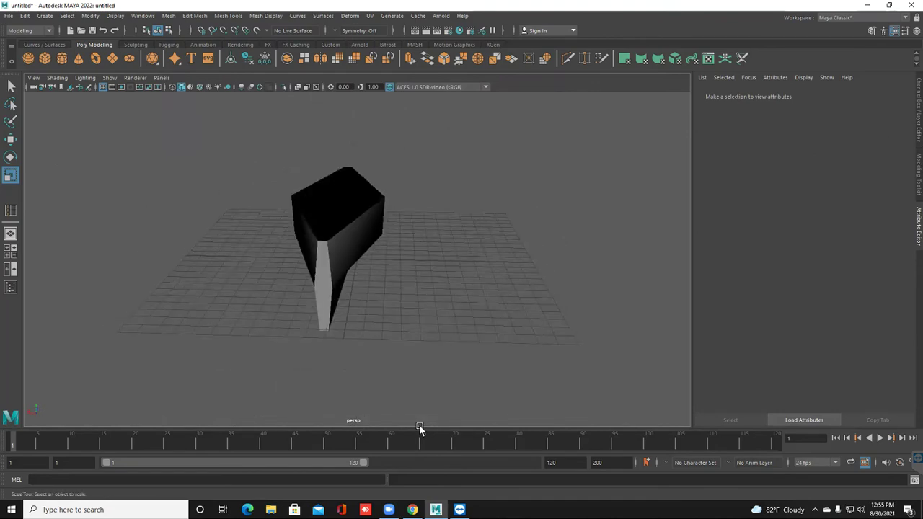
pyautogui.click(339, 238)
pyautogui.rightClick(356, 240)
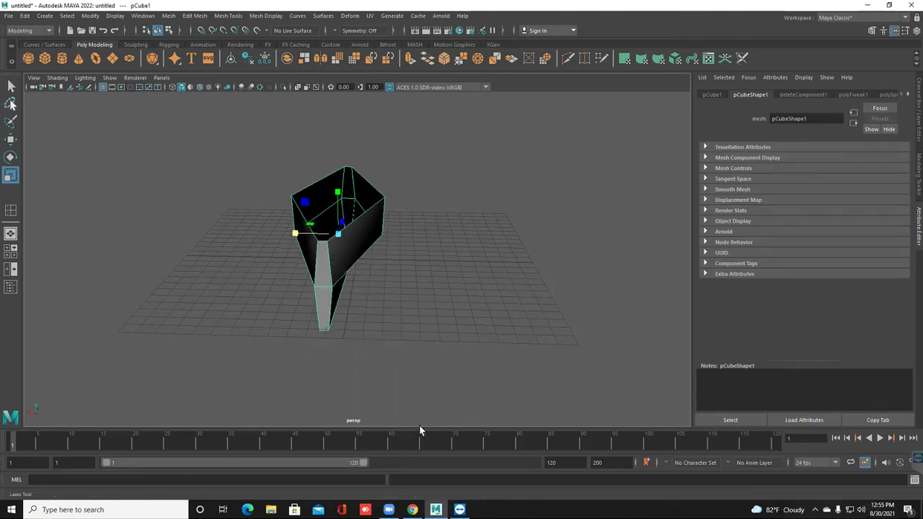
# - Extrude all faces of the open hull with a thickness of 0.3 and return to object mode
pyautogui.press('w')
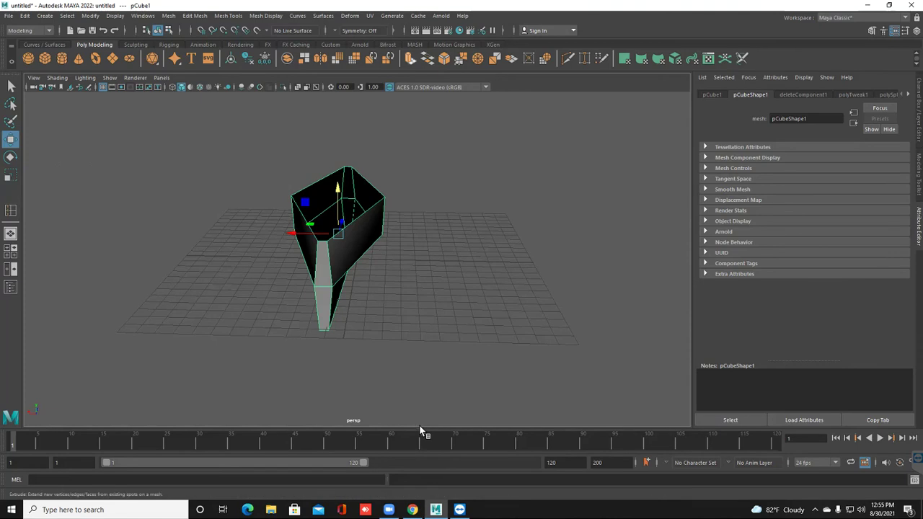
pyautogui.hotkey('ctrl', 'e')
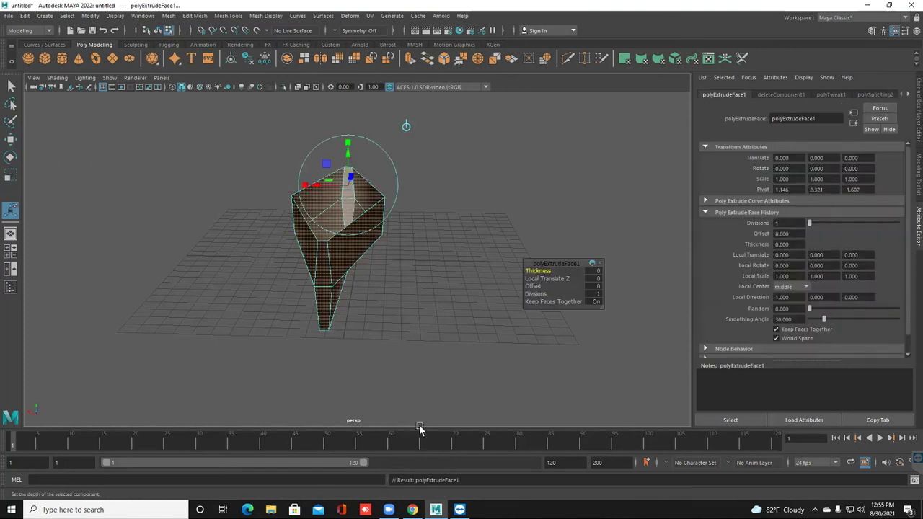
pyautogui.keyDown('alt'); pyautogui.moveTo(420, 430); pyautogui.dragTo(420, 428); pyautogui.keyUp('alt')
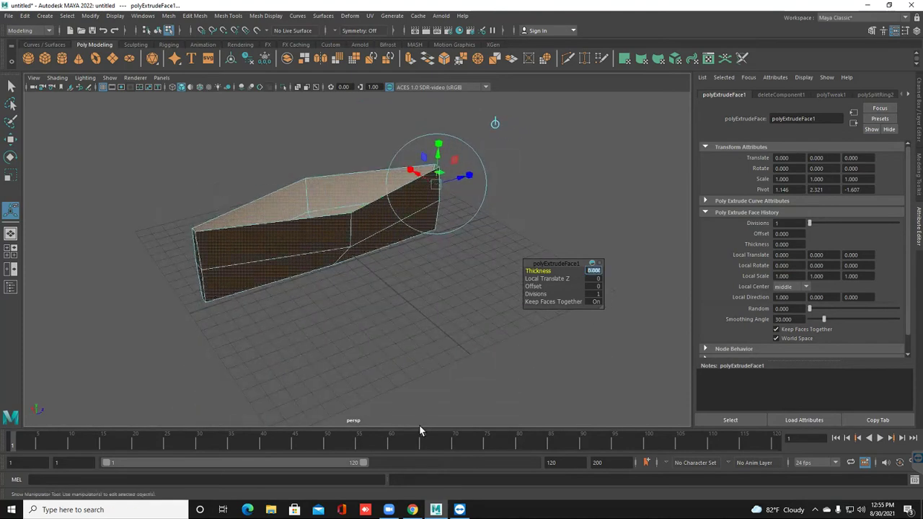
pyautogui.write('0.3')
pyautogui.press('Return')
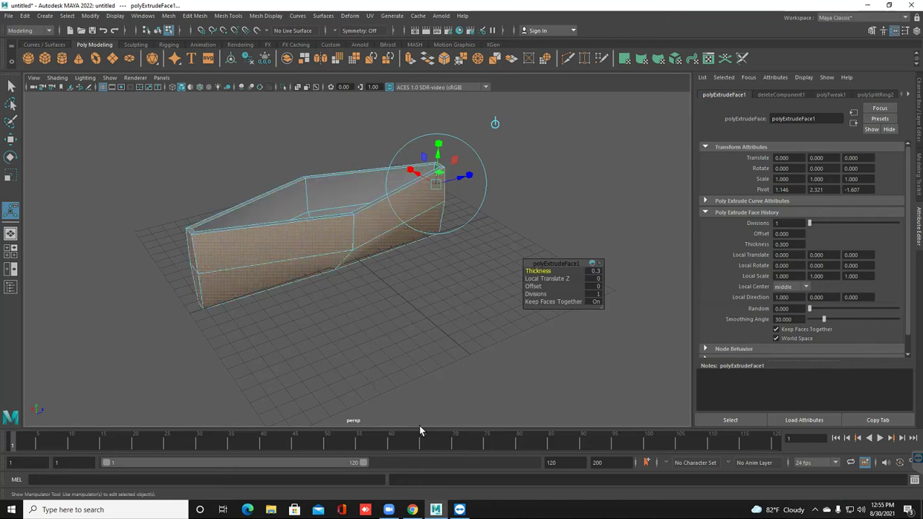
pyautogui.keyDown('alt'); pyautogui.moveTo(419, 430); pyautogui.dragTo(420, 425); pyautogui.keyUp('alt')
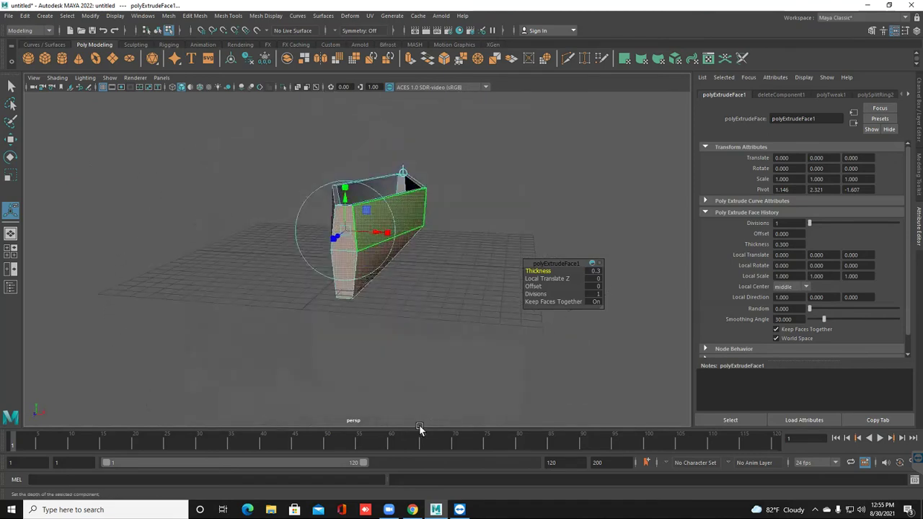
pyautogui.rightClick(419, 425)
pyautogui.click(397, 348)
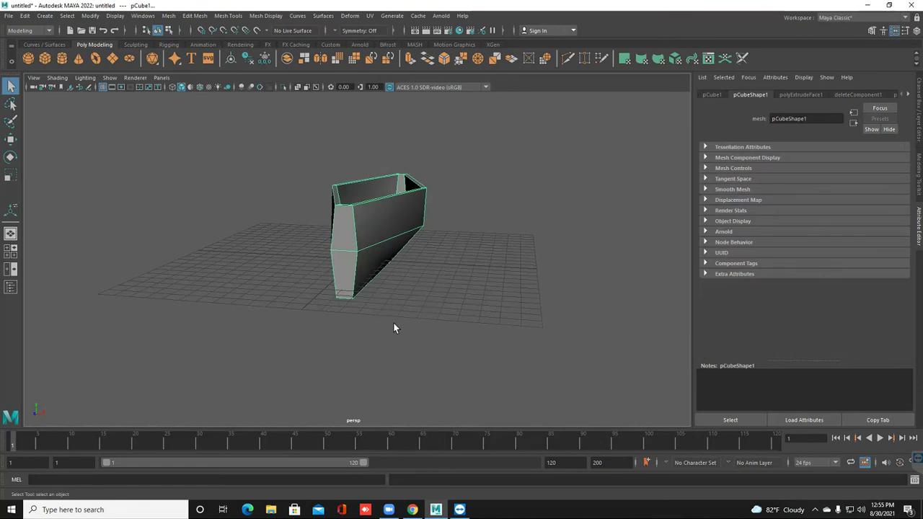
pyautogui.keyDown('alt'); pyautogui.moveTo(371, 268); pyautogui.dragTo(399, 261); pyautogui.keyUp('alt')
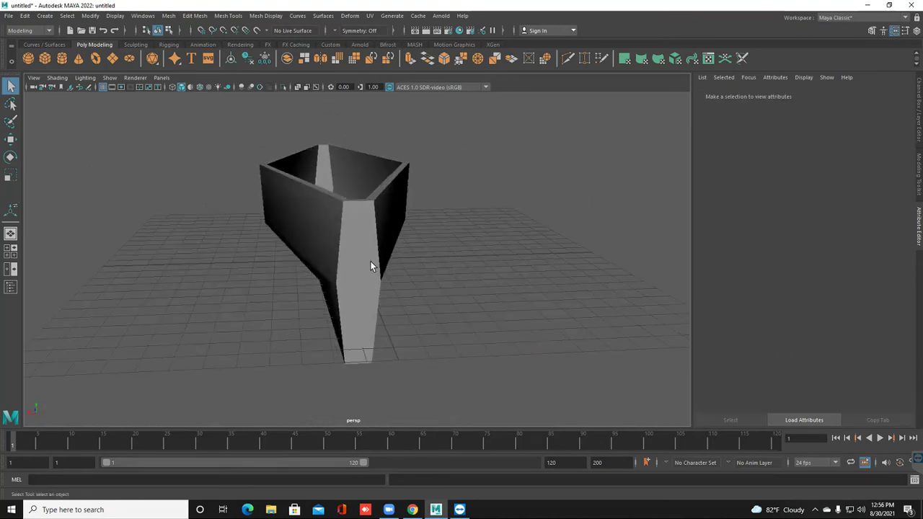
# - Switch to vertex editing, select the vertices at both hull ends, scale them narrower across the width, and return to object mode
pyautogui.keyDown('alt'); pyautogui.moveTo(366, 274); pyautogui.dragTo(295, 256); pyautogui.keyUp('alt')
pyautogui.click(291, 247)
pyautogui.moveTo(291, 248); pyautogui.dragTo(245, 242, button='right')
pyautogui.keyDown('alt'); pyautogui.moveTo(259, 271); pyautogui.dragTo(148, 224); pyautogui.keyUp('alt')
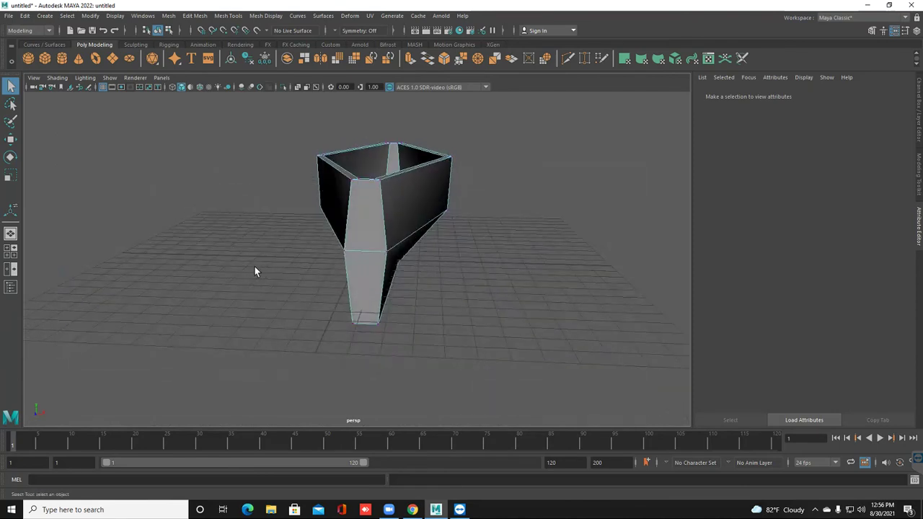
pyautogui.keyDown('alt'); pyautogui.moveTo(281, 280); pyautogui.dragTo(176, 268); pyautogui.keyUp('alt')
pyautogui.moveTo(238, 253)
pyautogui.mouseDown()
pyautogui.moveTo(253, 329)
pyautogui.moveTo(300, 305)
pyautogui.mouseUp()
pyautogui.keyDown('shift'); pyautogui.moveTo(568, 114); pyautogui.dragTo(664, 336); pyautogui.keyUp('shift')
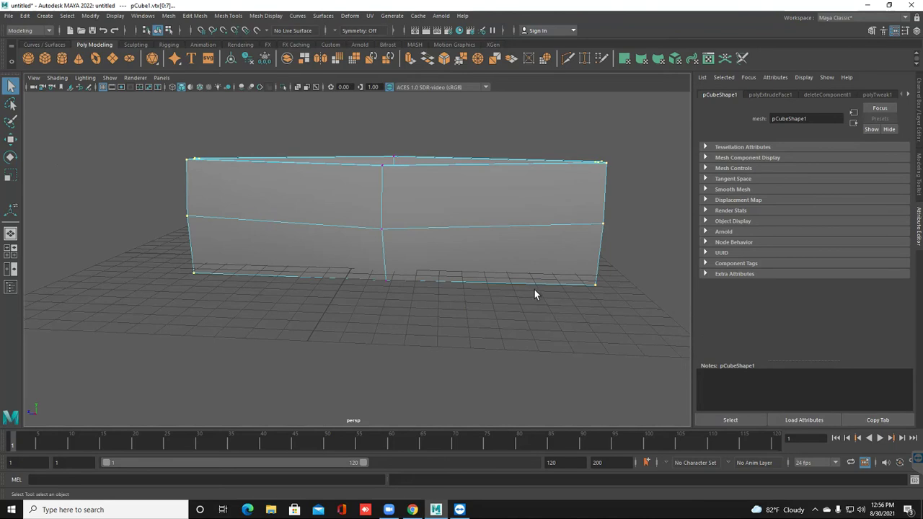
pyautogui.keyDown('alt'); pyautogui.moveTo(511, 311); pyautogui.dragTo(417, 337); pyautogui.keyUp('alt')
pyautogui.press('r')
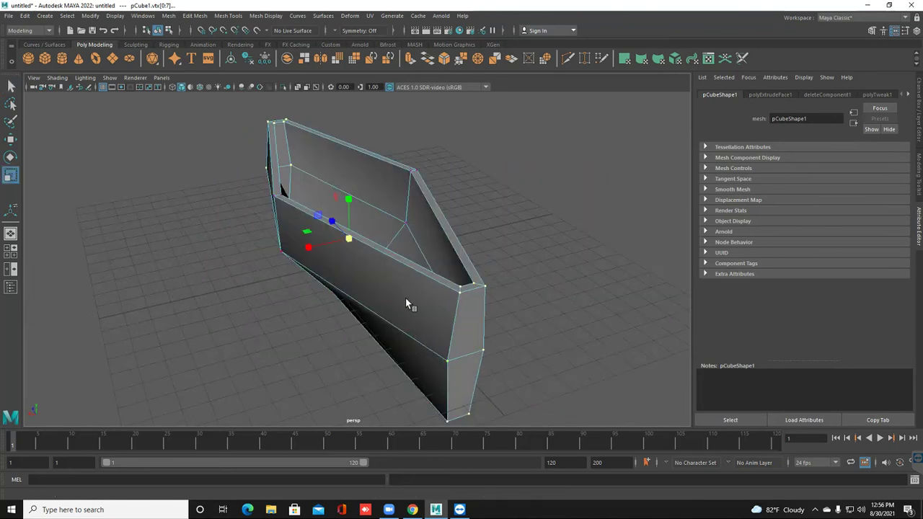
pyautogui.moveTo(310, 248); pyautogui.dragTo(337, 237)
pyautogui.rightClick(338, 238)
pyautogui.moveTo(338, 238); pyautogui.dragTo(387, 216, button='right')
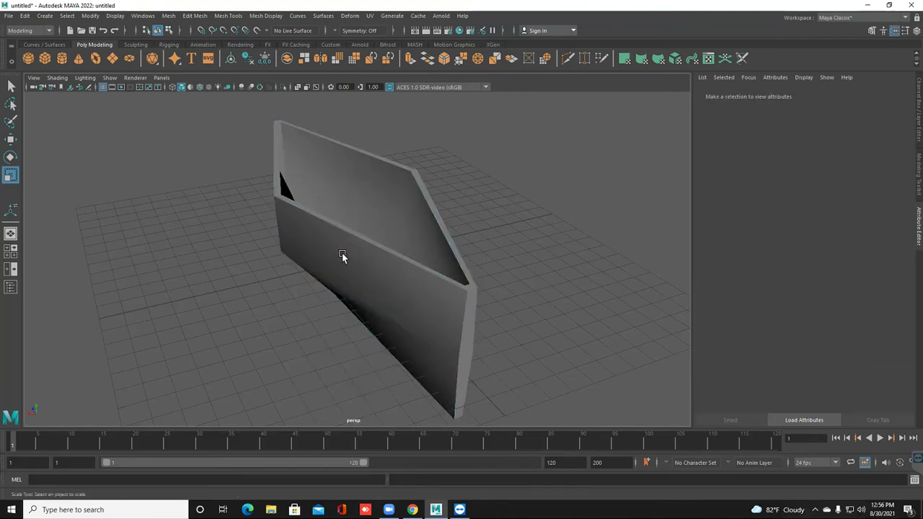
# - Insert two vertical edge loops around the hull, one on each side of the middle loop, roughly halfway to the ends
pyautogui.keyDown('alt'); pyautogui.moveTo(342, 254); pyautogui.dragTo(342, 253); pyautogui.keyUp('alt')
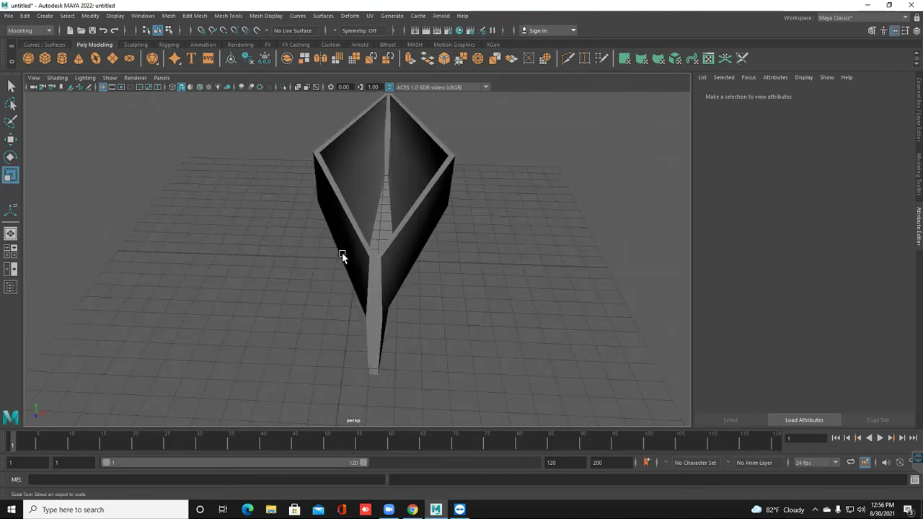
pyautogui.keyDown('alt'); pyautogui.moveTo(313, 140); pyautogui.dragTo(434, 245); pyautogui.keyUp('alt')
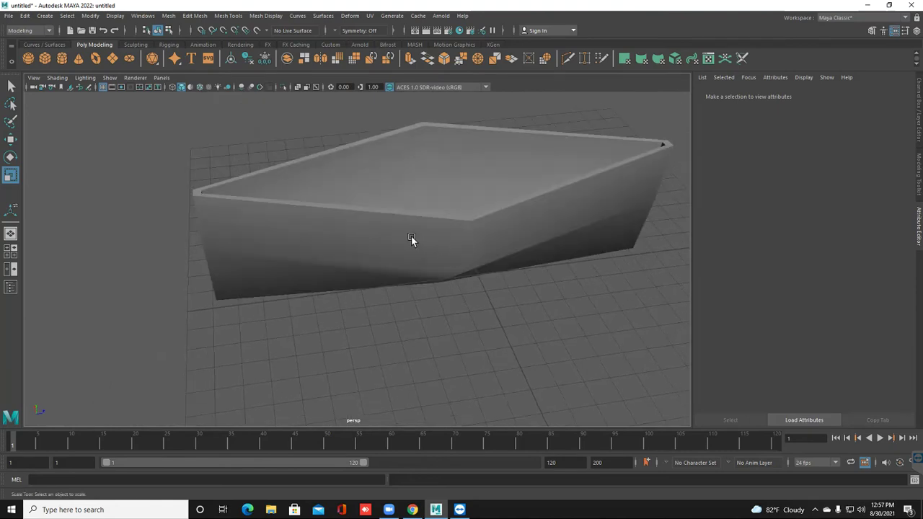
pyautogui.click(411, 236)
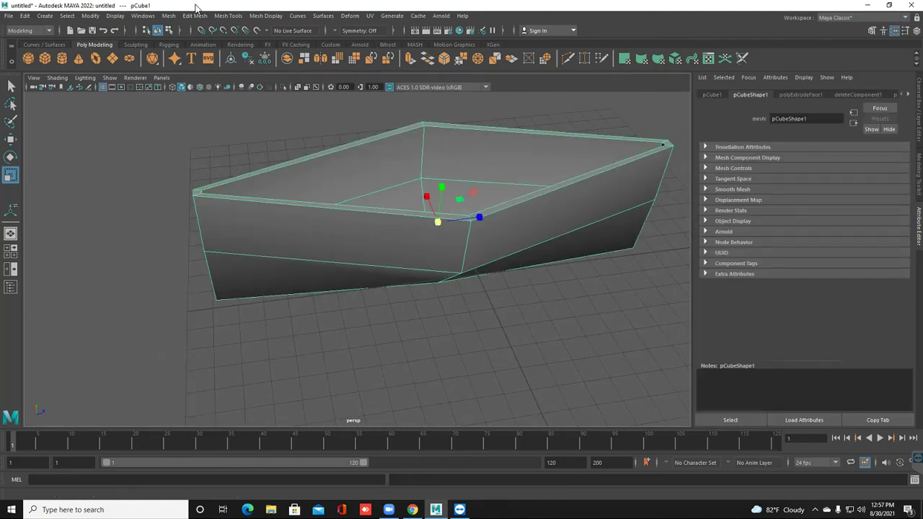
pyautogui.click(228, 15)
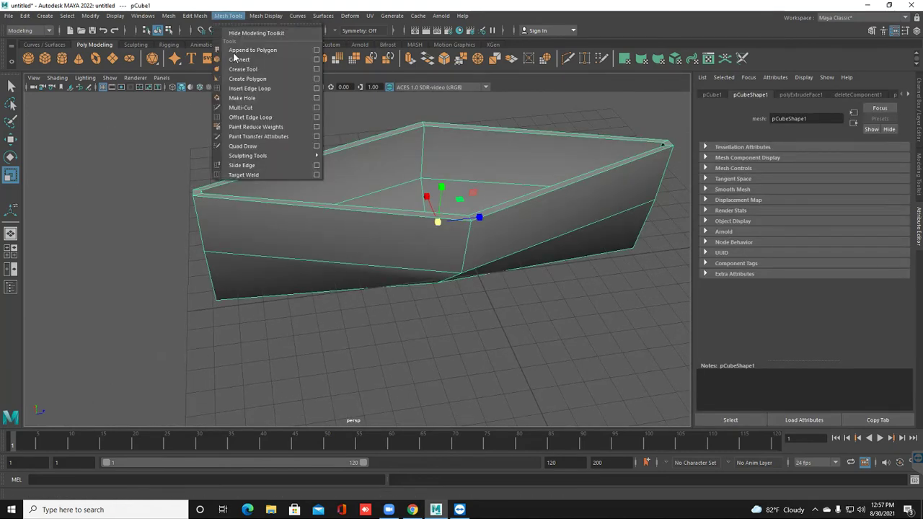
pyautogui.click(245, 90)
pyautogui.scroll(4, 385, 260)
pyautogui.keyDown('alt'); pyautogui.moveTo(394, 270); pyautogui.dragTo(382, 324); pyautogui.keyUp('alt')
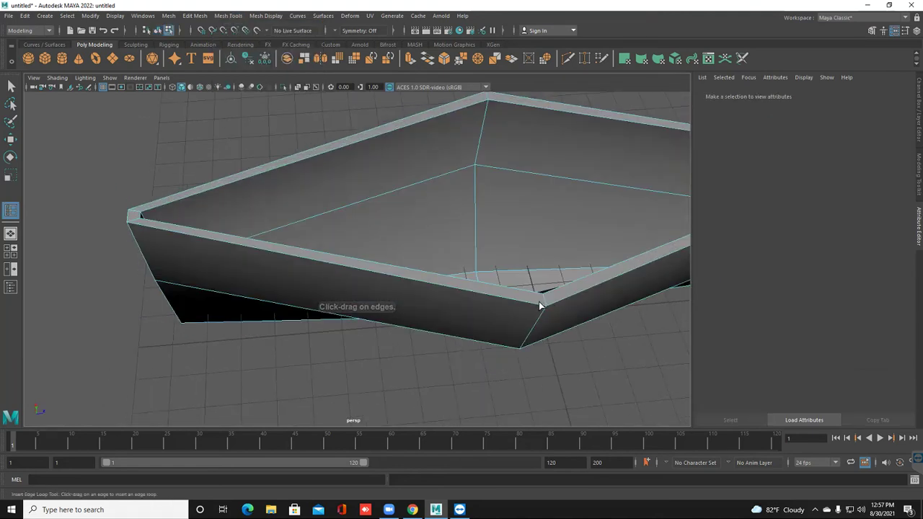
pyautogui.moveTo(368, 273); pyautogui.dragTo(364, 268)
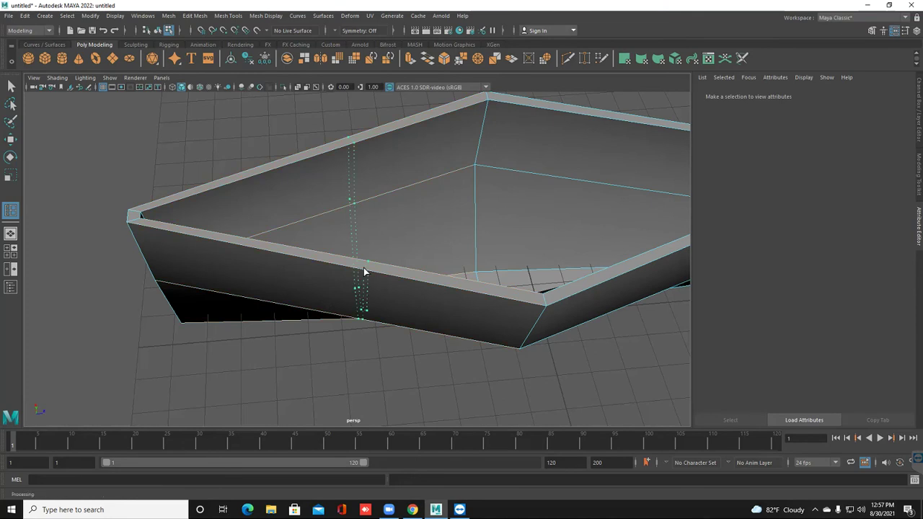
pyautogui.keyDown('alt'); pyautogui.moveTo(456, 297); pyautogui.dragTo(406, 292); pyautogui.keyUp('alt')
pyautogui.click(414, 217)
# - Switch to vertex editing, select the rim vertices at both new edge loops and scale them outward across the width
pyautogui.press('q')
pyautogui.moveTo(362, 222); pyautogui.dragTo(303, 219, button='right')
pyautogui.moveTo(314, 250)
pyautogui.keyDown('alt'); pyautogui.mouseDown()
pyautogui.moveTo(325, 267)
pyautogui.moveTo(315, 252)
pyautogui.mouseUp(); pyautogui.keyUp('alt')
pyautogui.moveTo(272, 139); pyautogui.dragTo(358, 246)
pyautogui.moveTo(477, 125); pyautogui.dragTo(570, 220)
pyautogui.keyDown('alt'); pyautogui.moveTo(406, 235); pyautogui.dragTo(455, 259); pyautogui.keyUp('alt')
pyautogui.press('r')
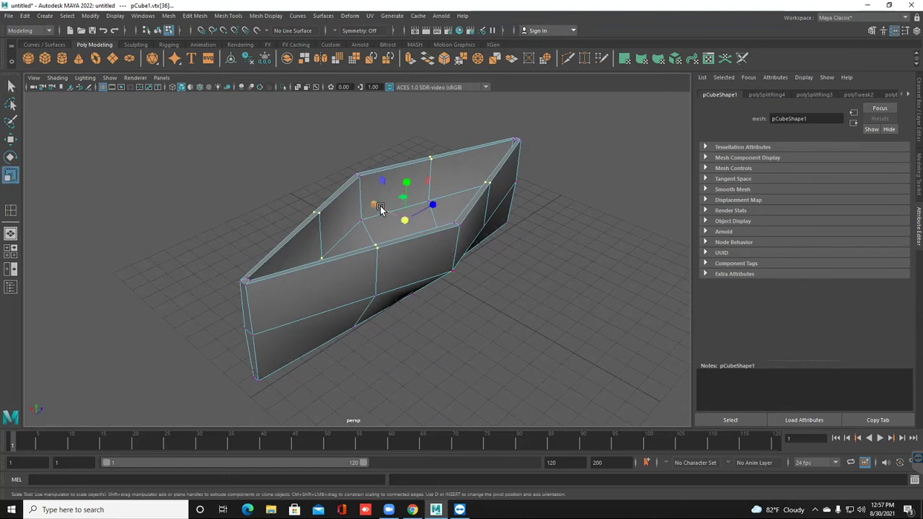
pyautogui.moveTo(376, 206); pyautogui.dragTo(361, 196)
pyautogui.hotkey('ctrl', 'z')
pyautogui.hotkey('ctrl', 'z')
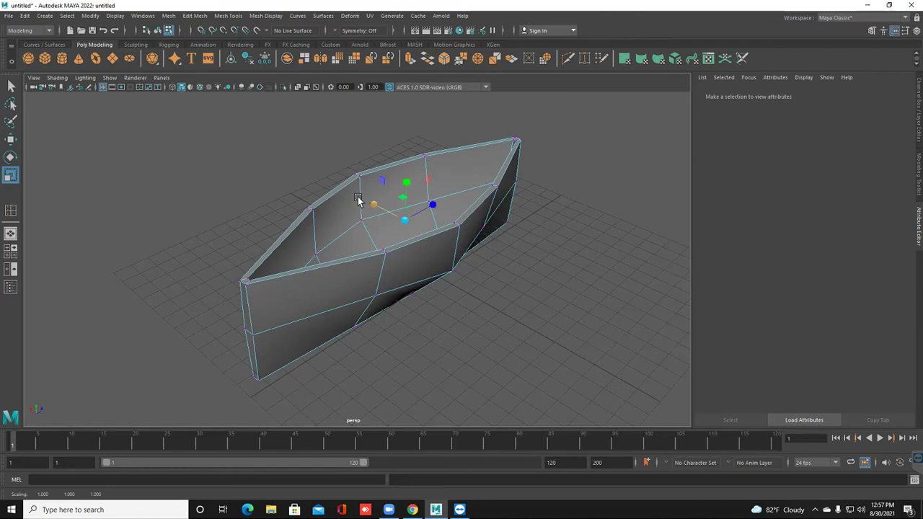
# - Return to object mode and inspect the hull's rounded outline from above and from the side
pyautogui.keyDown('alt'); pyautogui.moveTo(355, 261); pyautogui.dragTo(359, 224); pyautogui.keyUp('alt')
pyautogui.click(341, 201)
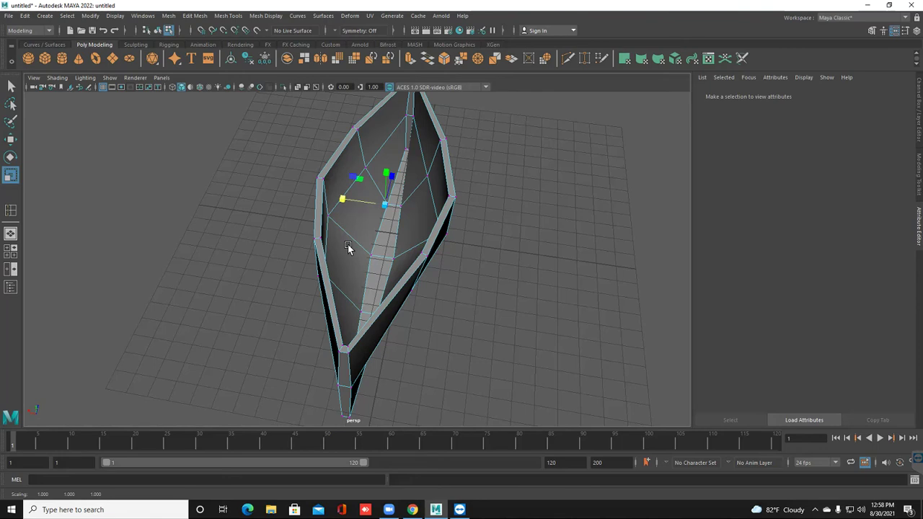
pyautogui.moveTo(348, 247); pyautogui.dragTo(348, 247, button='middle')
pyautogui.moveTo(348, 248); pyautogui.dragTo(350, 244, button='right')
pyautogui.click(348, 244)
pyautogui.keyDown('alt'); pyautogui.moveTo(347, 245); pyautogui.dragTo(348, 245); pyautogui.keyUp('alt')
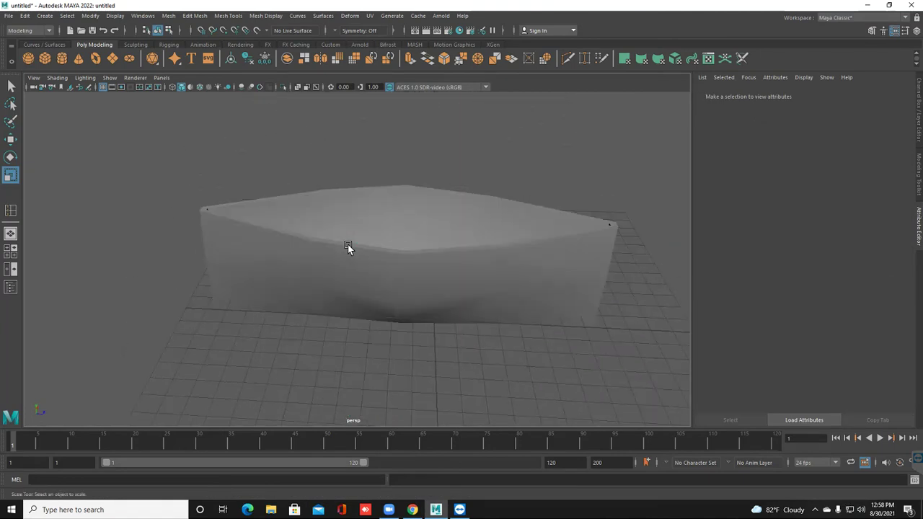
pyautogui.click(348, 247)
pyautogui.moveTo(348, 248); pyautogui.dragTo(349, 248, button='right')
pyautogui.keyDown('alt'); pyautogui.moveTo(348, 248); pyautogui.dragTo(347, 247); pyautogui.keyUp('alt')
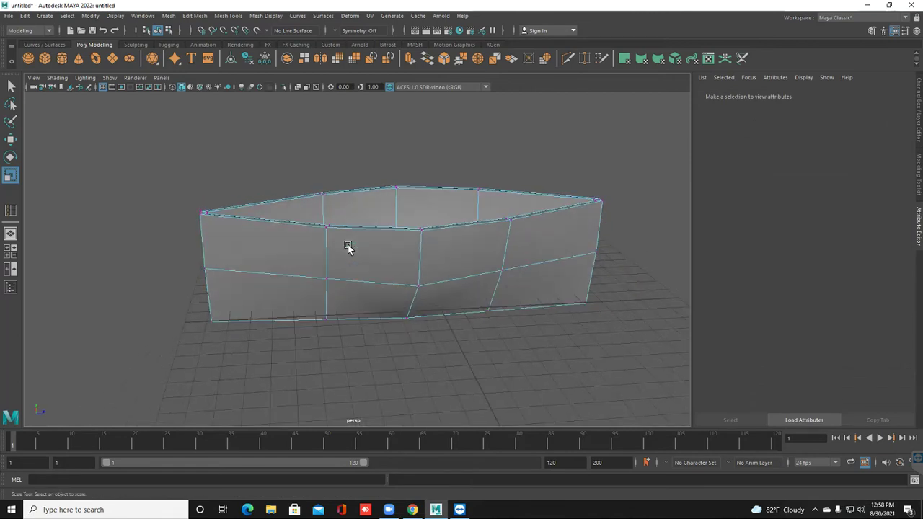
pyautogui.moveTo(258, 164); pyautogui.dragTo(340, 256)
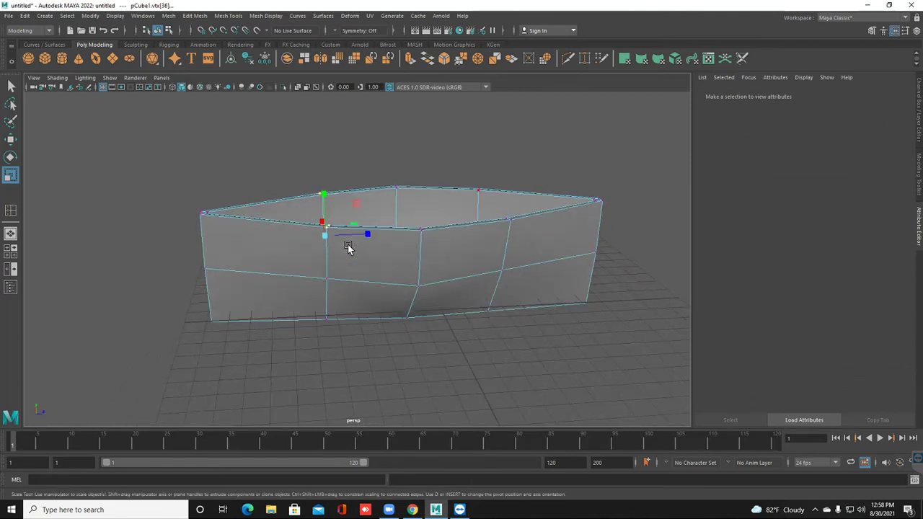
pyautogui.keyDown('shift'); pyautogui.moveTo(460, 157); pyautogui.dragTo(512, 262); pyautogui.keyUp('shift')
pyautogui.keyDown('alt'); pyautogui.moveTo(347, 248); pyautogui.dragTo(348, 247); pyautogui.keyUp('alt')
pyautogui.keyDown('alt'); pyautogui.moveTo(347, 244); pyautogui.dragTo(347, 244); pyautogui.keyUp('alt')
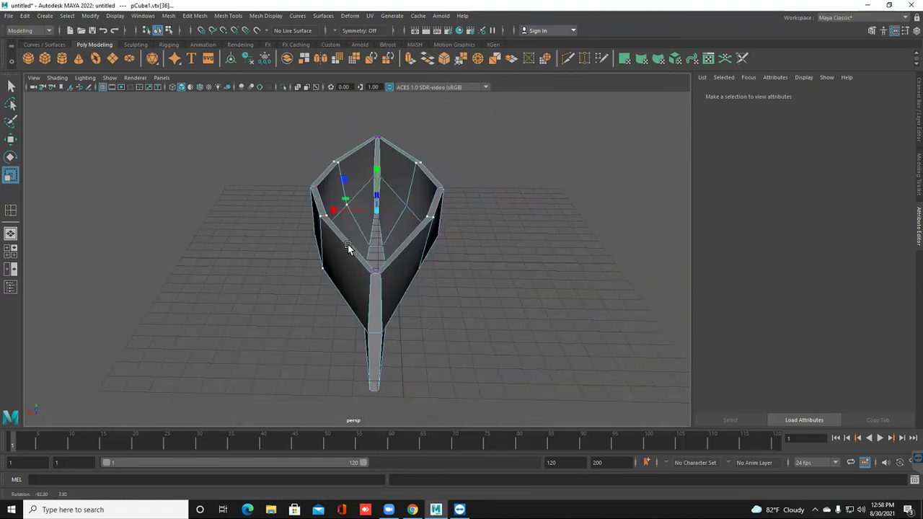
pyautogui.click(348, 244)
pyautogui.keyDown('alt'); pyautogui.moveTo(348, 244); pyautogui.dragTo(347, 245); pyautogui.keyUp('alt')
pyautogui.moveTo(347, 244); pyautogui.dragTo(368, 226, button='right')
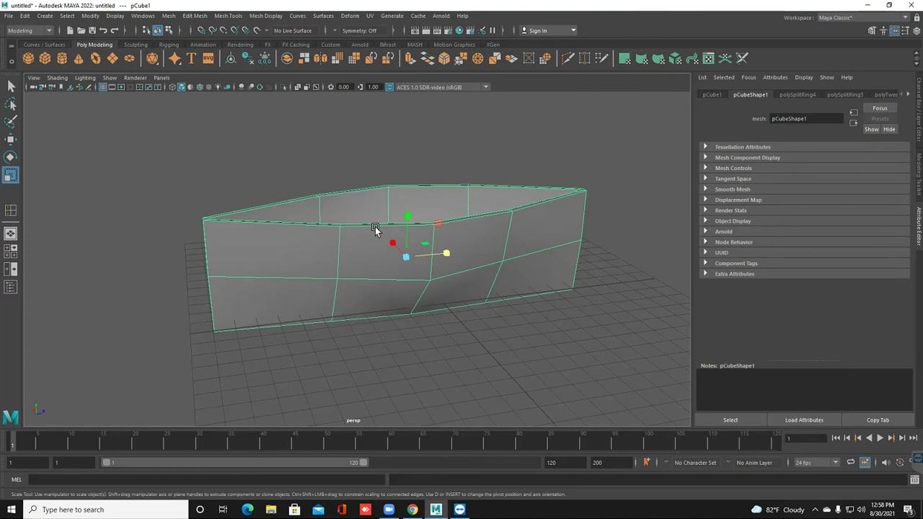
# - Select the rim vertices at both outer edge loops in the side view, scale them wider in perspective, and return to object mode
pyautogui.press('space')
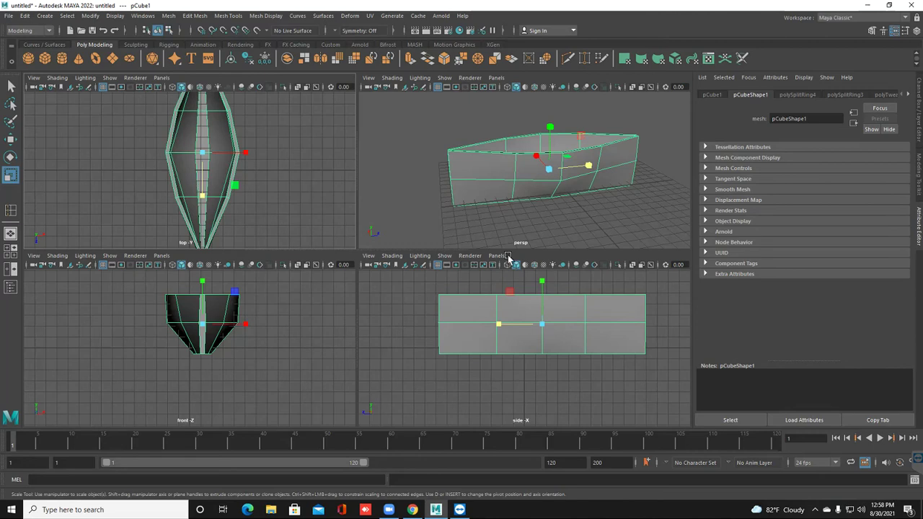
pyautogui.press('space')
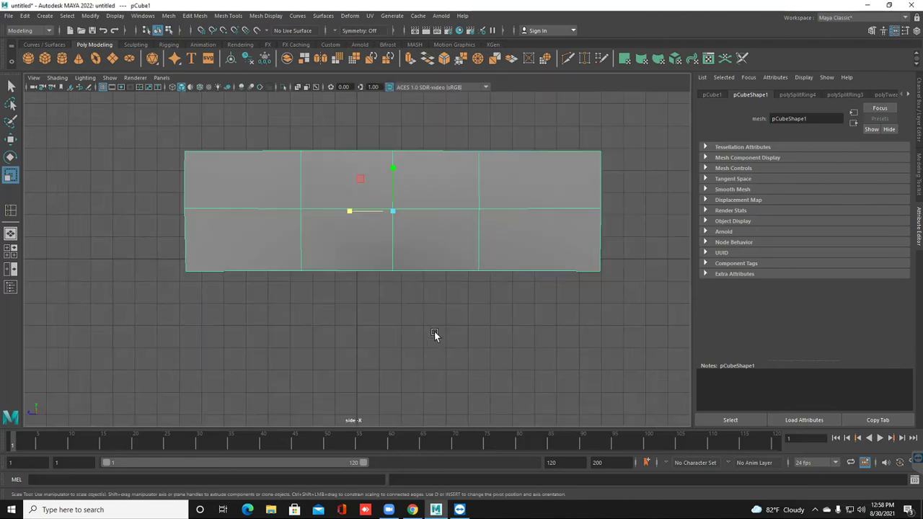
pyautogui.keyDown('alt'); pyautogui.moveTo(385, 286); pyautogui.dragTo(289, 249, button='middle'); pyautogui.keyUp('alt')
pyautogui.keyDown('alt'); pyautogui.moveTo(513, 301); pyautogui.dragTo(315, 235, button='middle'); pyautogui.keyUp('alt')
pyautogui.moveTo(311, 230); pyautogui.dragTo(264, 228, button='right')
pyautogui.moveTo(332, 211); pyautogui.dragTo(333, 212)
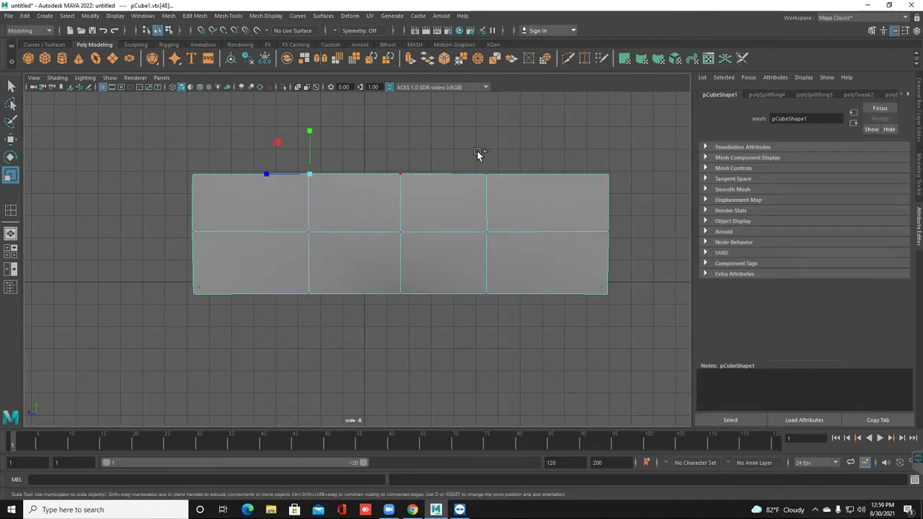
pyautogui.keyDown('shift'); pyautogui.moveTo(527, 220); pyautogui.dragTo(521, 215); pyautogui.keyUp('shift')
pyautogui.press('space')
pyautogui.press('space')
pyautogui.keyDown('alt'); pyautogui.moveTo(400, 301); pyautogui.dragTo(416, 300); pyautogui.keyUp('alt')
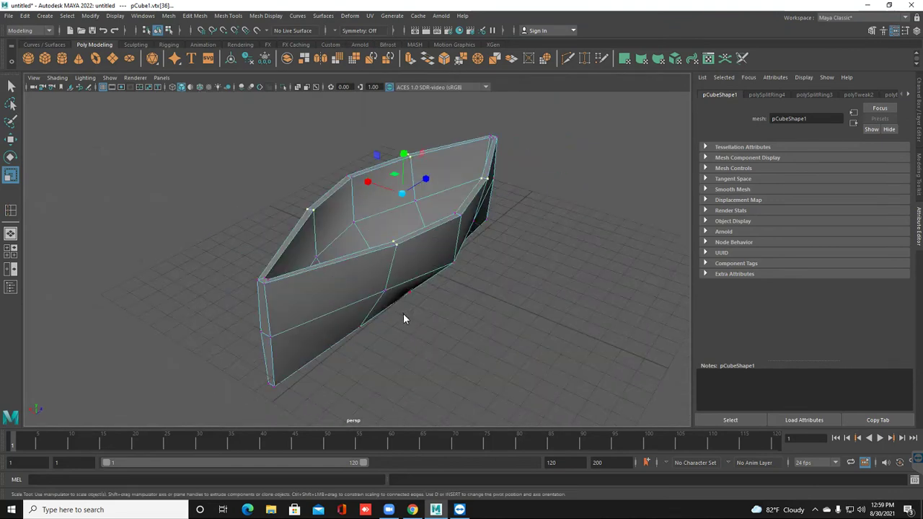
pyautogui.keyDown('alt'); pyautogui.moveTo(402, 313); pyautogui.dragTo(415, 313); pyautogui.keyUp('alt')
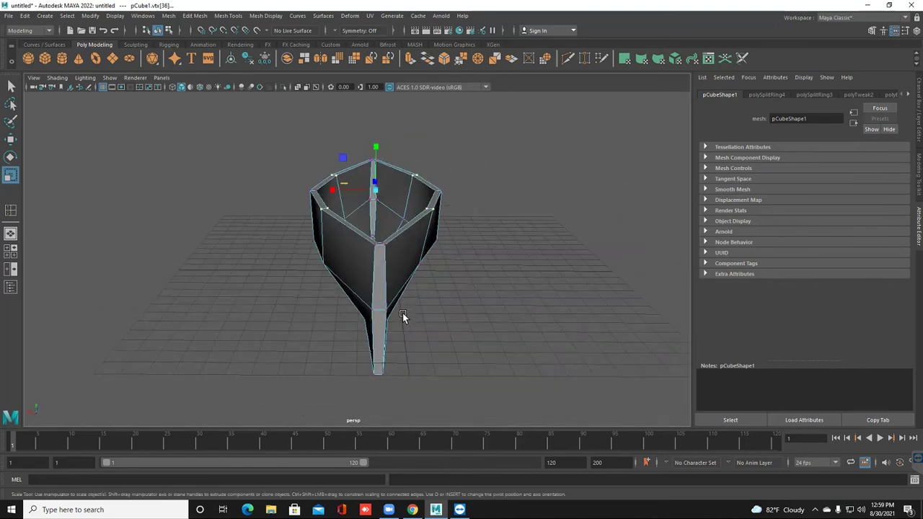
pyautogui.moveTo(332, 189); pyautogui.dragTo(320, 190)
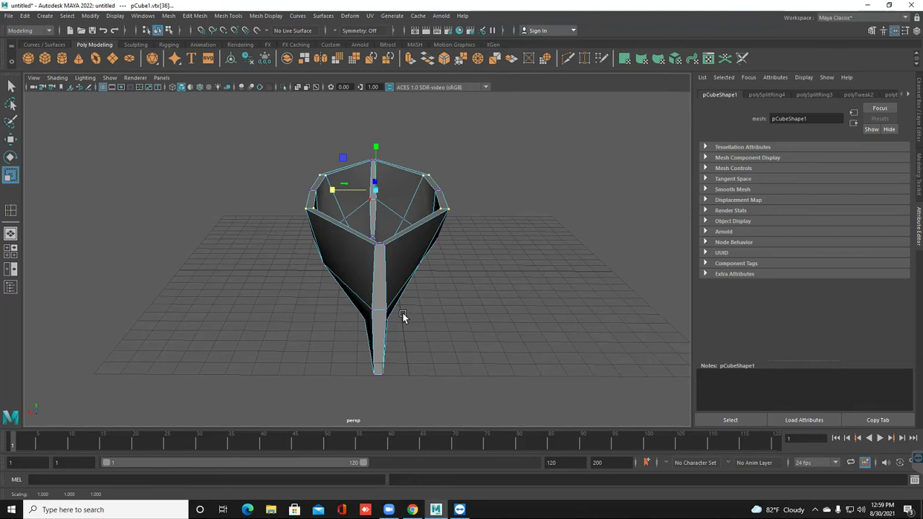
pyautogui.moveTo(371, 205); pyautogui.dragTo(339, 183, button='right')
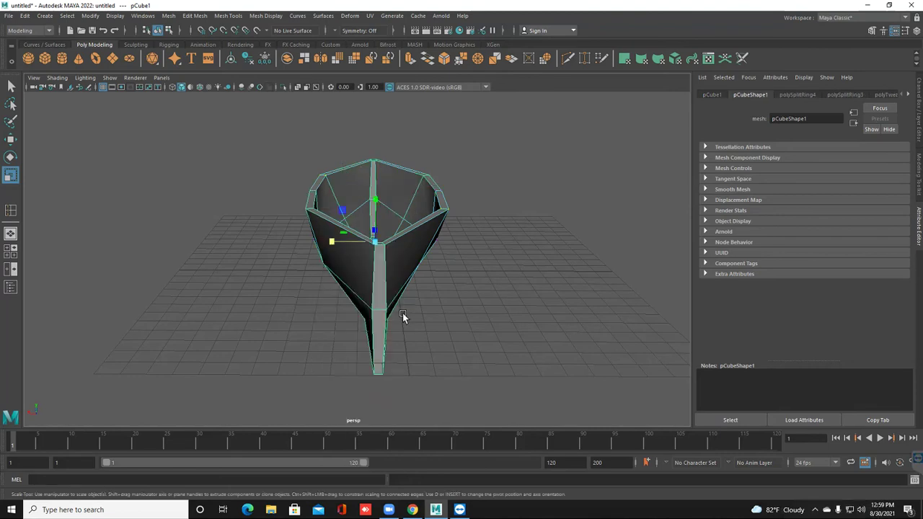
# - Save the scene as "boat pract6ice" in Maya Binary format in the personal practice folder, and deselect the hull
pyautogui.keyDown('alt'); pyautogui.moveTo(403, 313); pyautogui.dragTo(403, 312); pyautogui.keyUp('alt')
pyautogui.hotkey('ctrl', 'shift', 's')
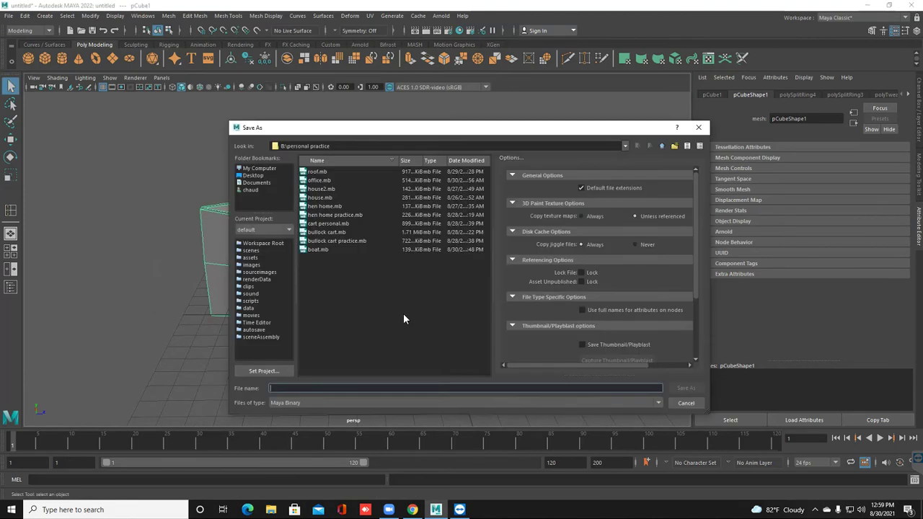
pyautogui.write('boat practi')
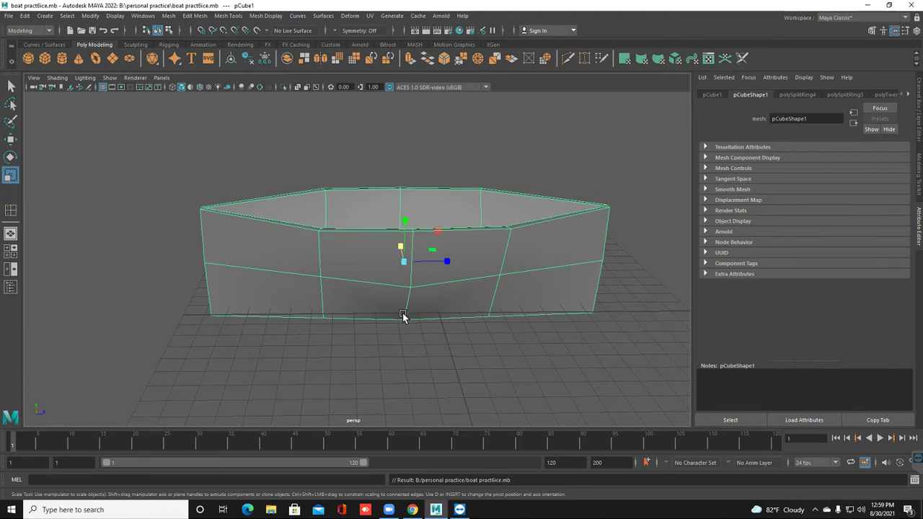
pyautogui.keyDown('alt'); pyautogui.moveTo(403, 314); pyautogui.dragTo(402, 315); pyautogui.keyUp('alt')
pyautogui.click(403, 315)
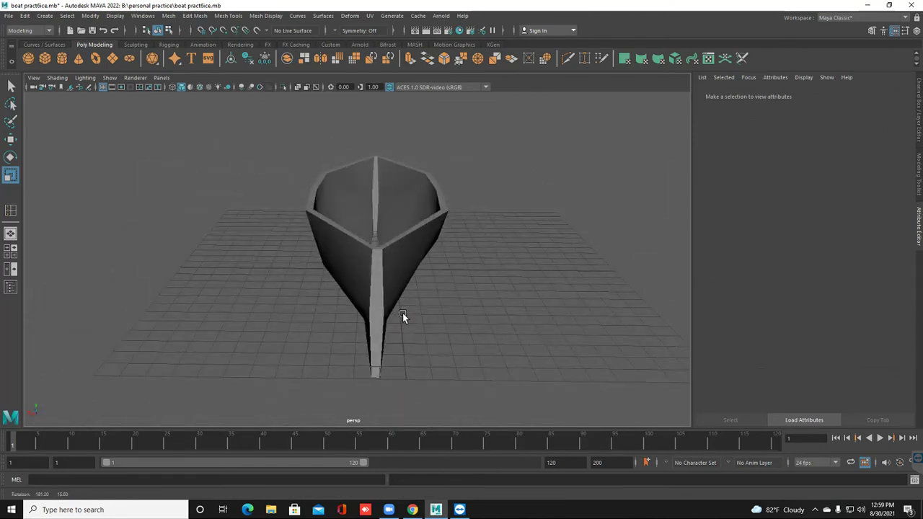
# - View the hull from the side, switch to vertex editing and select the bottom corner vertices at both ends
pyautogui.keyDown('alt'); pyautogui.moveTo(402, 314); pyautogui.dragTo(379, 293); pyautogui.keyUp('alt')
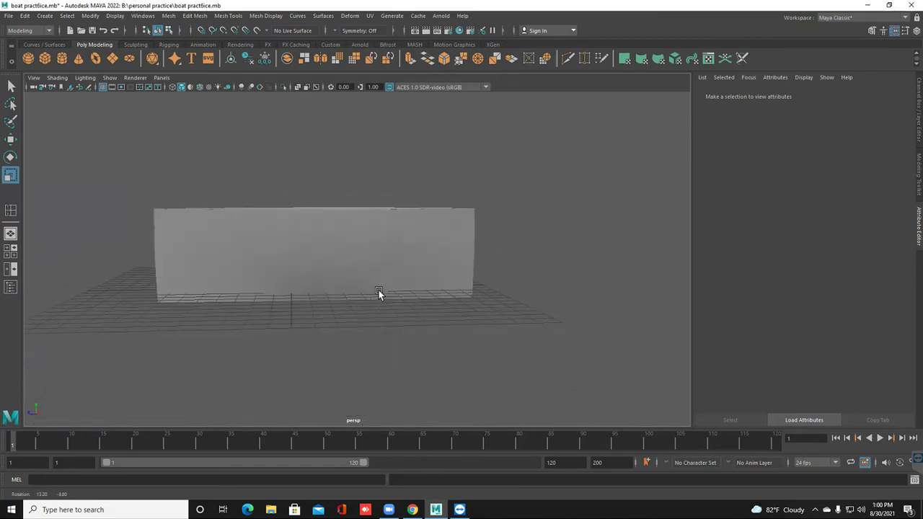
pyautogui.click(233, 269)
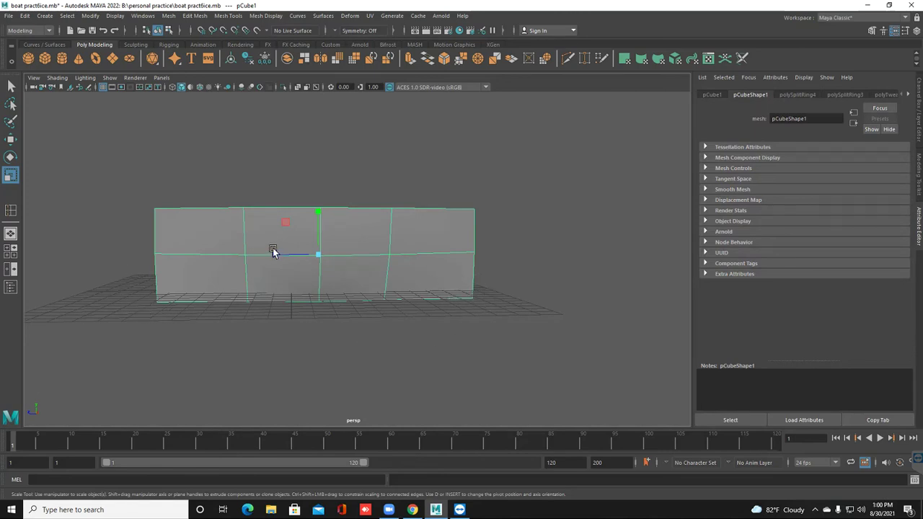
pyautogui.moveTo(277, 256)
pyautogui.mouseDown()
pyautogui.moveTo(268, 303)
pyautogui.moveTo(232, 306)
pyautogui.mouseUp()
pyautogui.moveTo(245, 244); pyautogui.dragTo(199, 246, button='right')
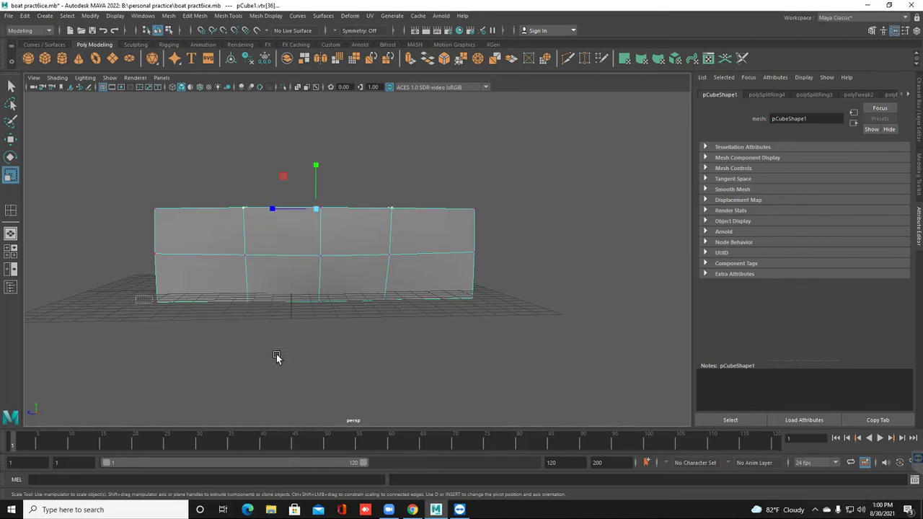
pyautogui.keyDown('shift'); pyautogui.moveTo(135, 296); pyautogui.dragTo(167, 312); pyautogui.keyUp('shift')
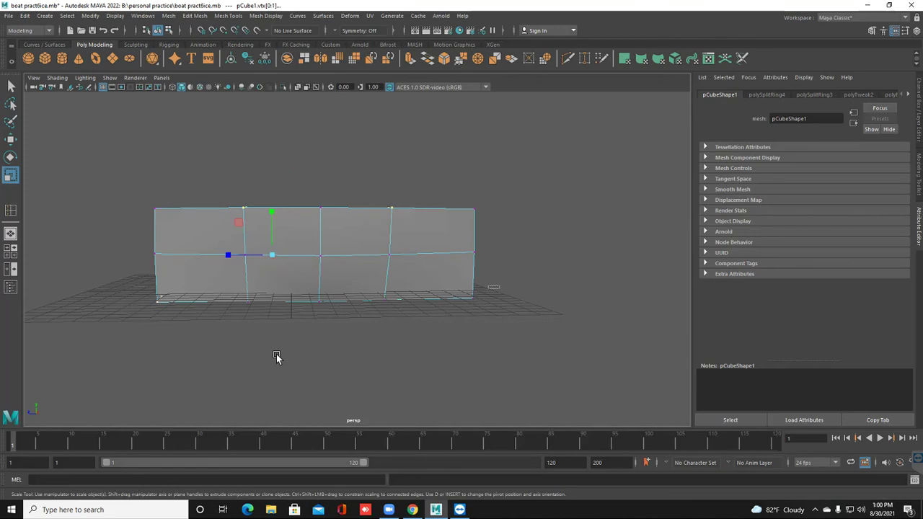
pyautogui.keyDown('shift'); pyautogui.moveTo(499, 286); pyautogui.dragTo(468, 305); pyautogui.keyUp('shift')
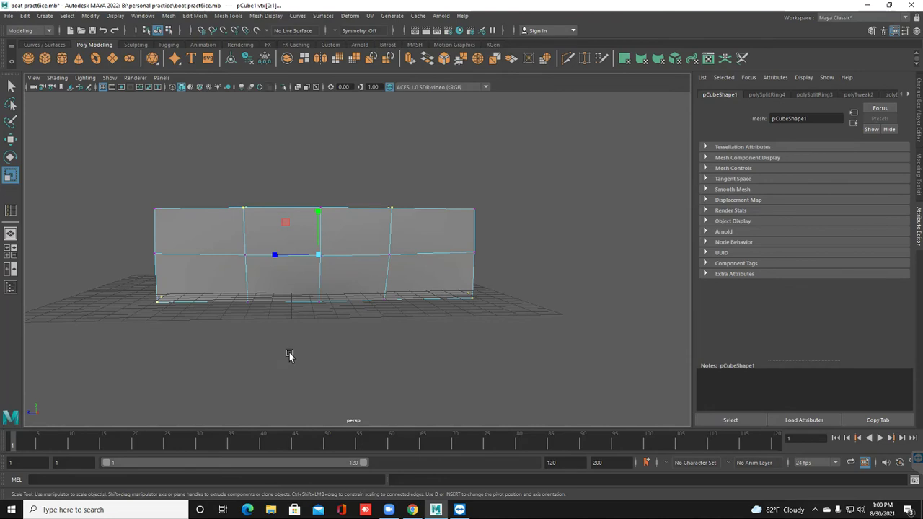
pyautogui.click(300, 344)
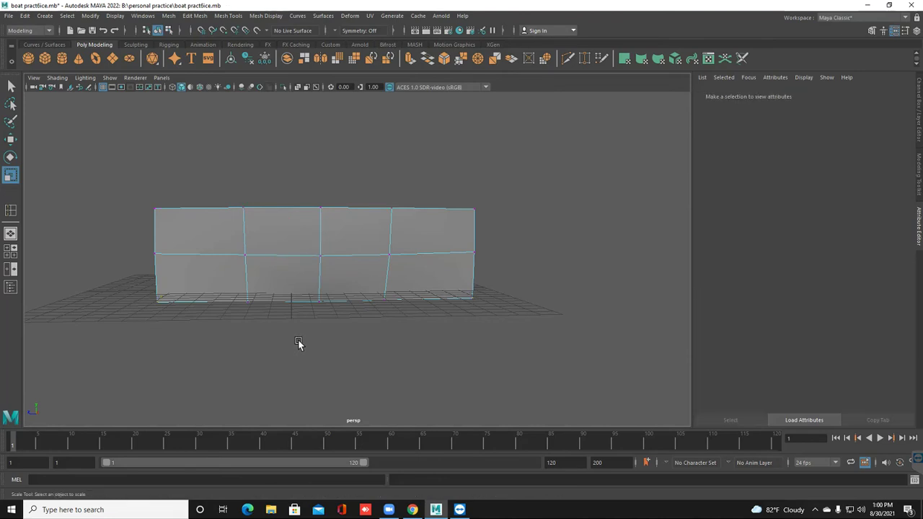
# - Reselect the bottom corner vertices at both ends, try scaling them narrower across the width, and restore the end-vertex selection
pyautogui.moveTo(126, 278); pyautogui.dragTo(194, 326)
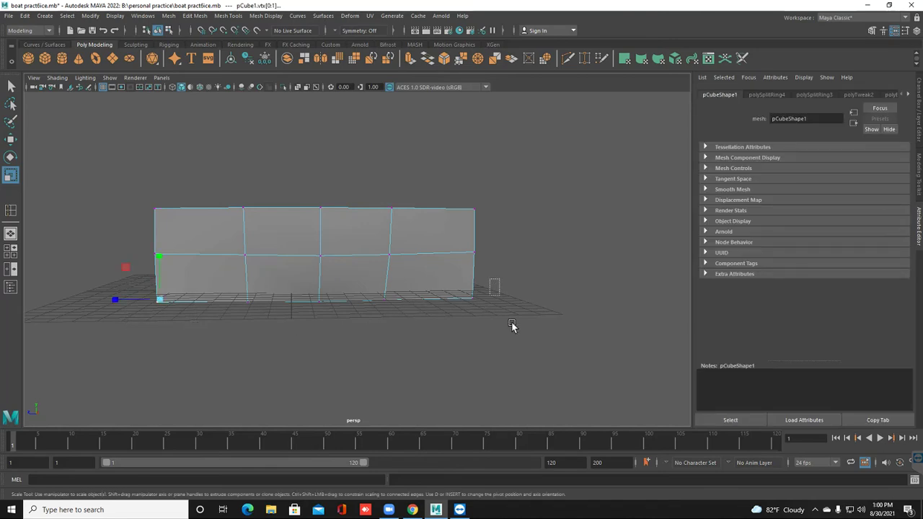
pyautogui.keyDown('shift'); pyautogui.moveTo(511, 326); pyautogui.dragTo(511, 326); pyautogui.keyUp('shift')
pyautogui.keyDown('alt'); pyautogui.moveTo(462, 310); pyautogui.dragTo(371, 238); pyautogui.keyUp('alt')
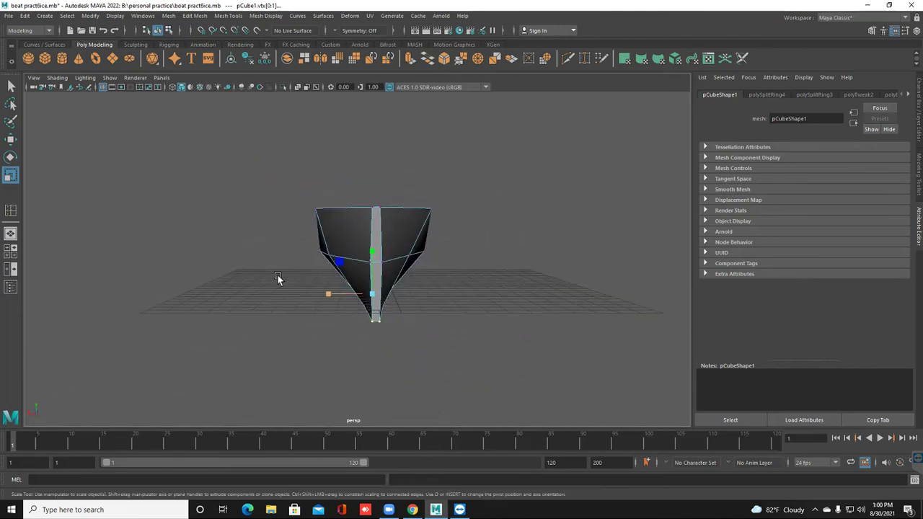
pyautogui.moveTo(278, 277); pyautogui.dragTo(272, 287, button='middle')
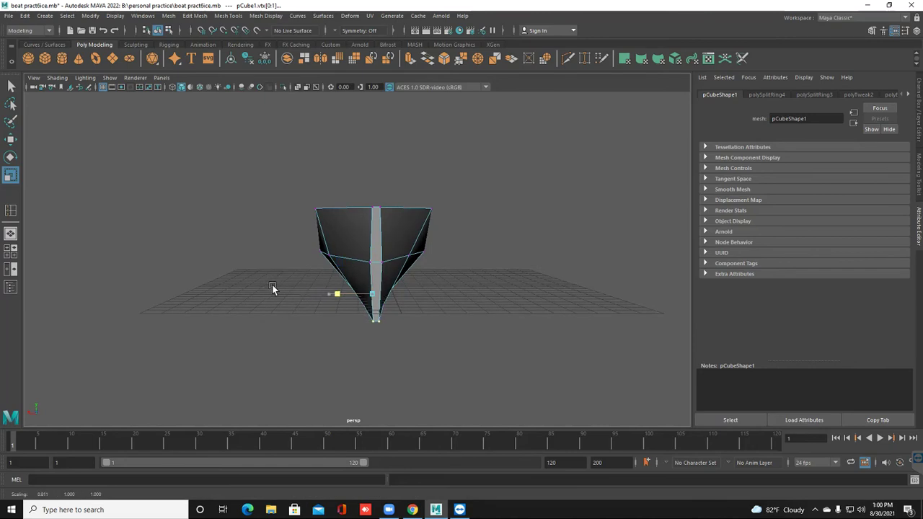
pyautogui.keyDown('alt'); pyautogui.moveTo(295, 294); pyautogui.dragTo(315, 294); pyautogui.keyUp('alt')
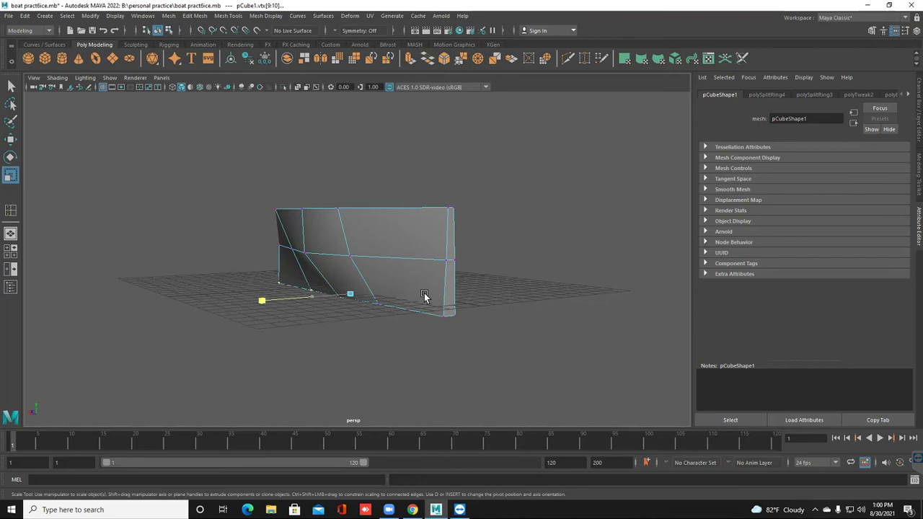
pyautogui.keyDown('alt'); pyautogui.moveTo(443, 314); pyautogui.dragTo(467, 313); pyautogui.keyUp('alt')
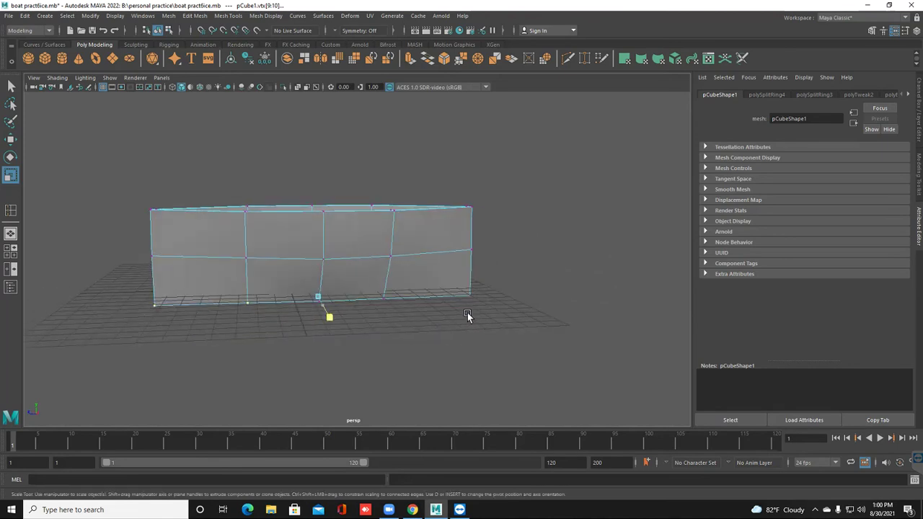
pyautogui.hotkey('ctrl', 'z')
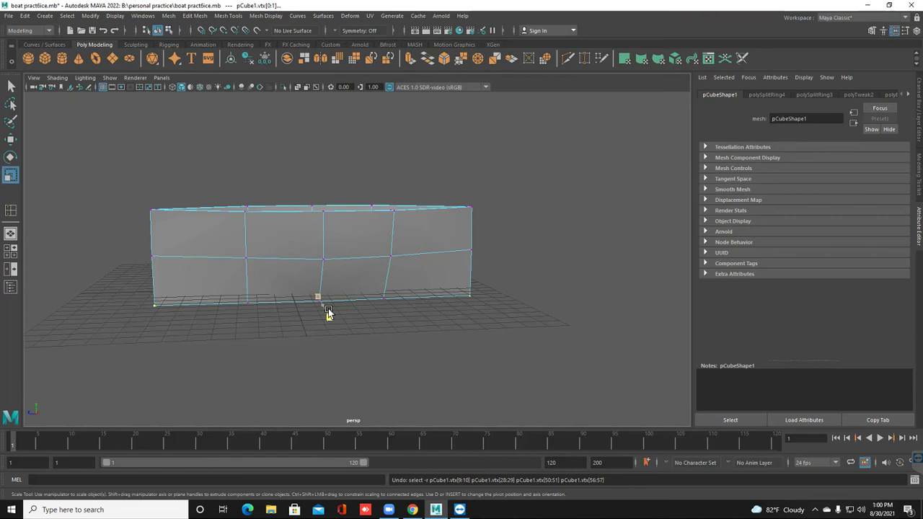
# - Try to scale the selected bottom end vertices inward along the hull's length
pyautogui.scroll(3, 329, 323)
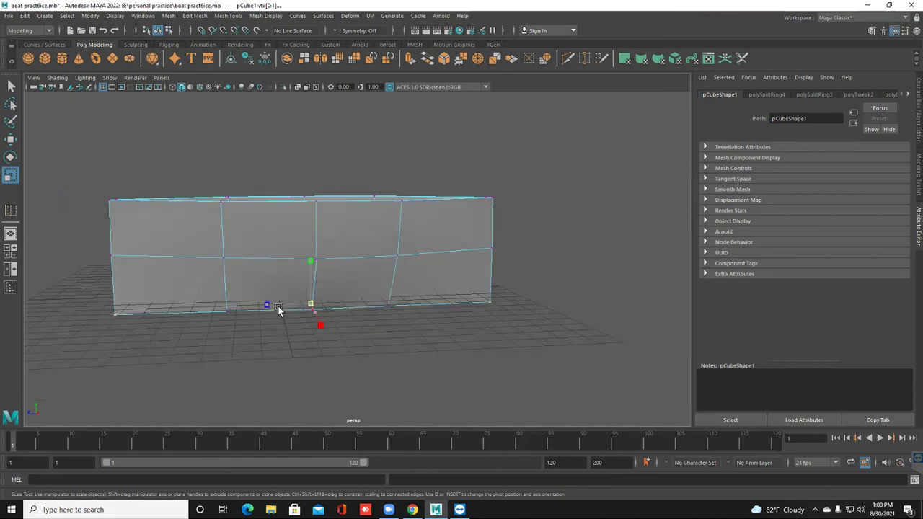
pyautogui.scroll(2, 276, 309)
pyautogui.click(9, 88)
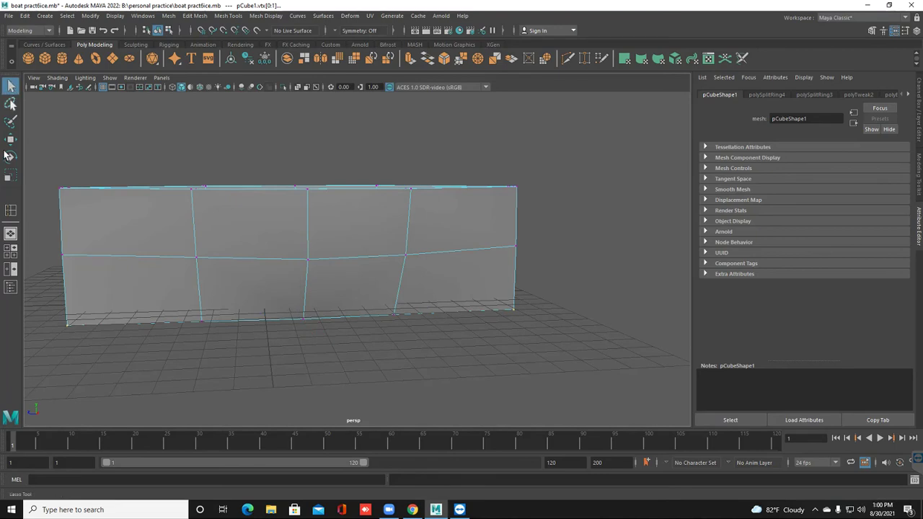
pyautogui.click(10, 174)
pyautogui.moveTo(263, 310); pyautogui.dragTo(257, 315)
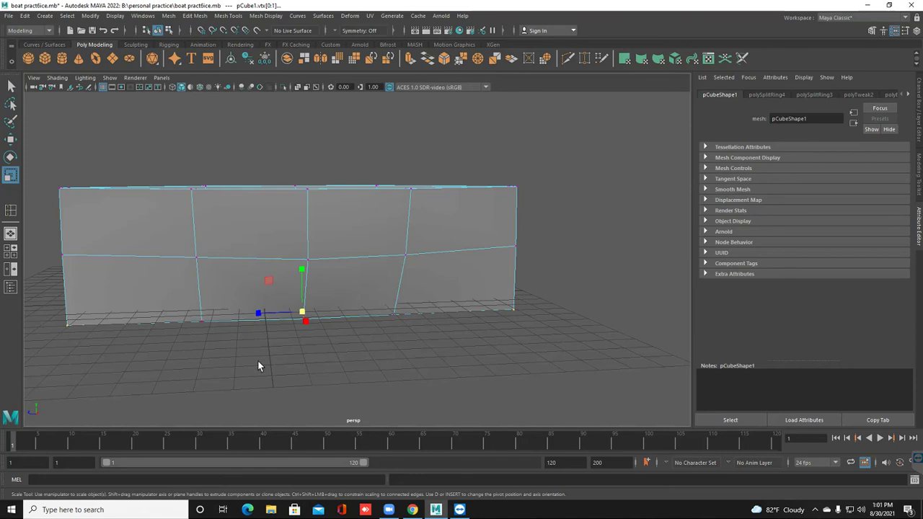
pyautogui.moveTo(258, 361); pyautogui.dragTo(258, 365)
pyautogui.moveTo(264, 328); pyautogui.dragTo(310, 331)
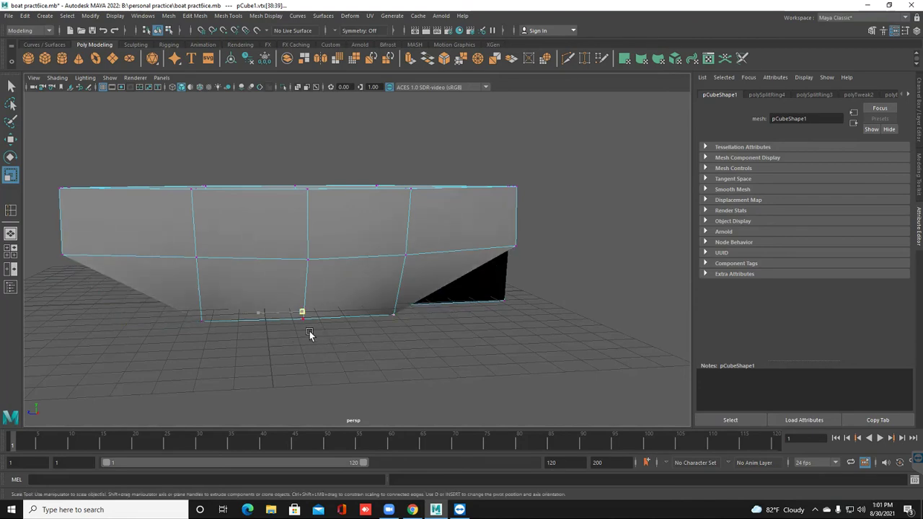
# - Undo the scaling and selections made on the bottom end vertices
pyautogui.hotkey('ctrl', 'z')
pyautogui.hotkey('ctrl', 'z')
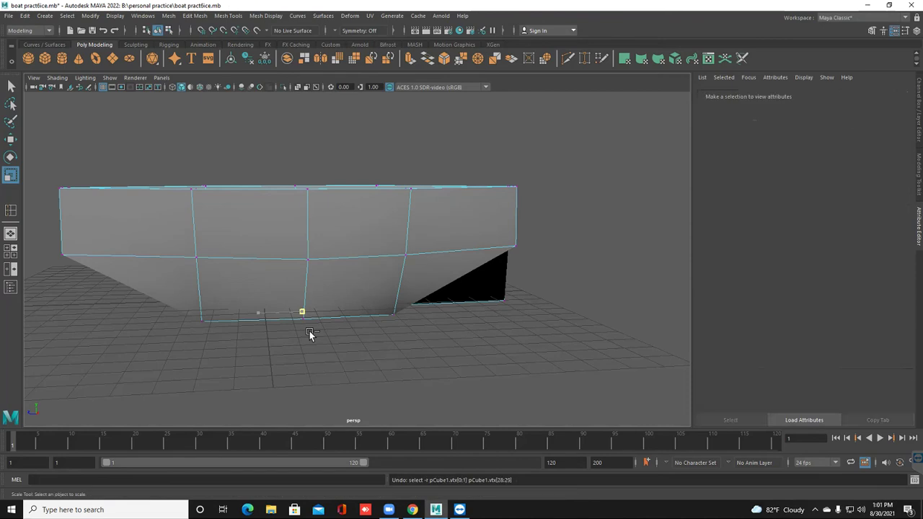
pyautogui.hotkey('ctrl', 'z')
pyautogui.hotkey('ctrl', 'z')
pyautogui.hotkey('ctrl', 'z')
pyautogui.hotkey('ctrl', 'z')
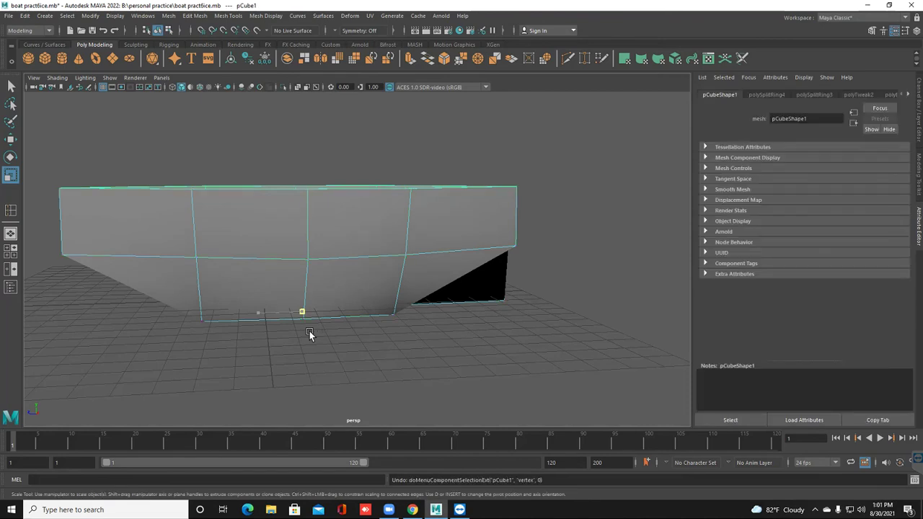
pyautogui.hotkey('ctrl', 'z')
pyautogui.hotkey('ctrl', 'z')
pyautogui.hotkey('ctrl', 'z')
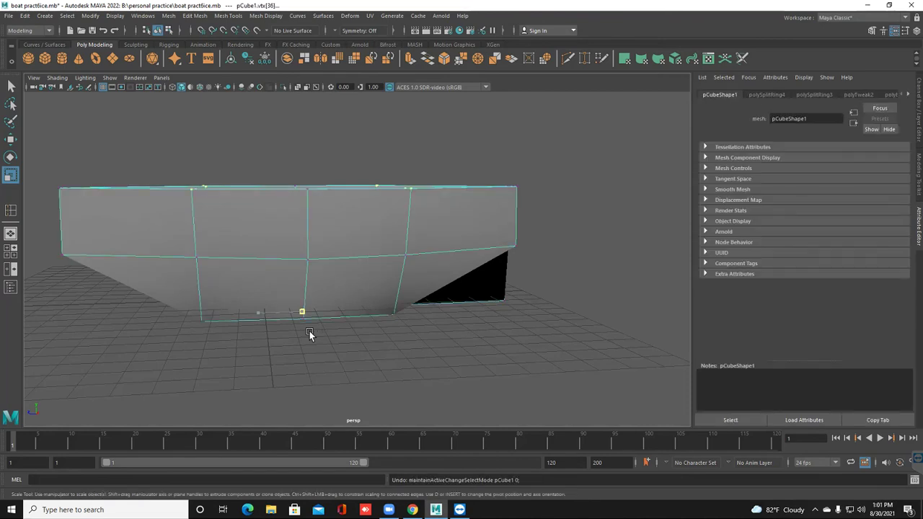
# - Check the hull's lower edge from above and undo further, back past the last widening of the rim vertices
pyautogui.scroll(-3, 273, 289)
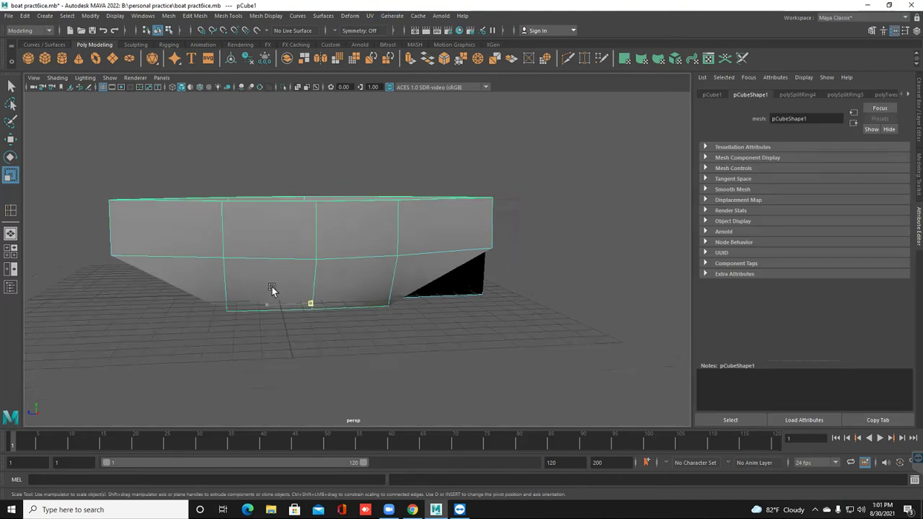
pyautogui.keyDown('alt'); pyautogui.moveTo(273, 289); pyautogui.dragTo(316, 302); pyautogui.keyUp('alt')
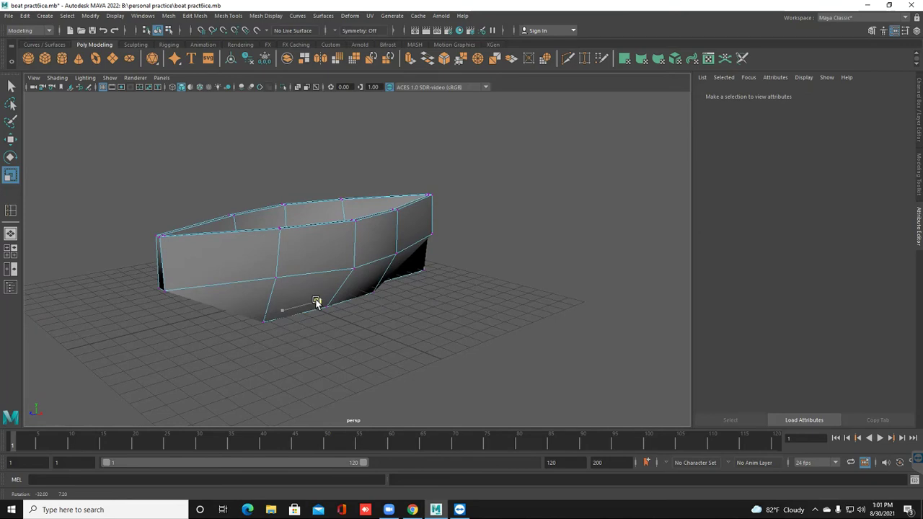
pyautogui.keyDown('alt'); pyautogui.moveTo(316, 302); pyautogui.dragTo(360, 344); pyautogui.keyUp('alt')
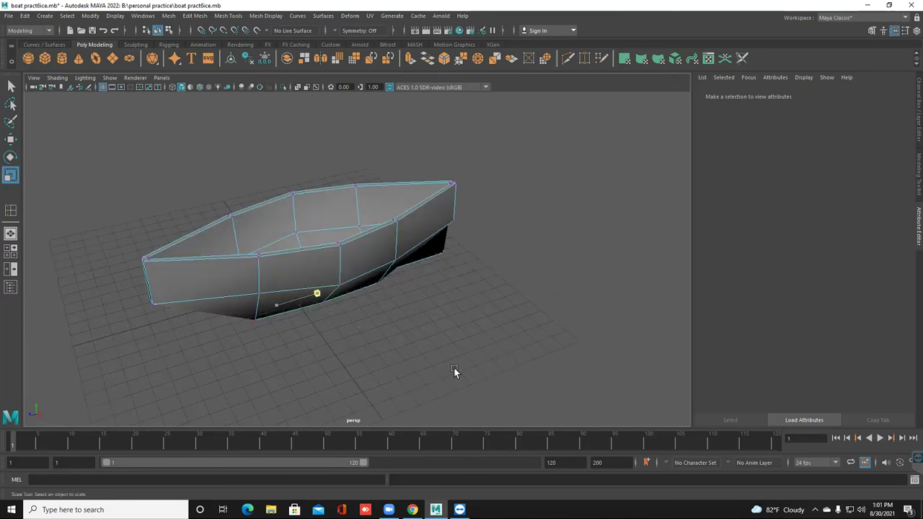
pyautogui.hotkey('ctrl', 'z')
pyautogui.hotkey('ctrl', 'z')
pyautogui.hotkey('ctrl', 'z')
pyautogui.hotkey('ctrl', 'z')
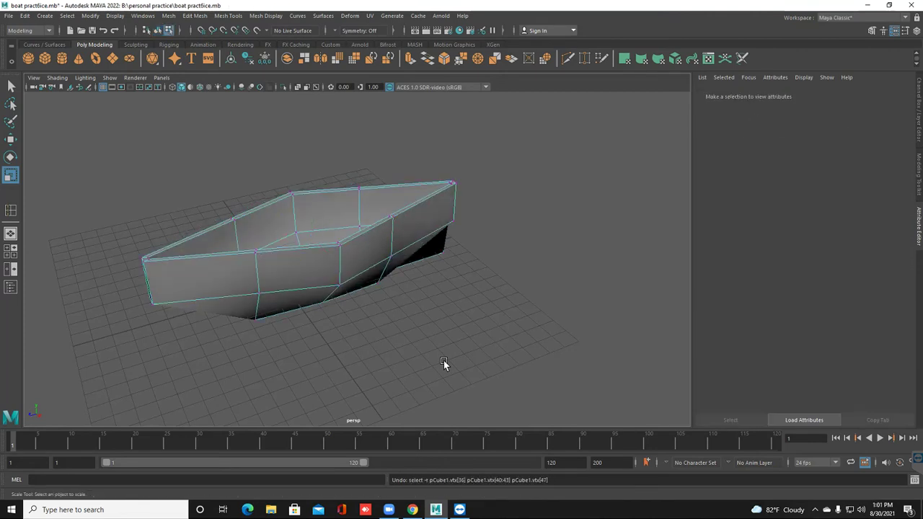
# - Redo the last outward scaling of the rim vertices
pyautogui.hotkey('shift', 'z')
pyautogui.hotkey('ctrl', 'y')
pyautogui.press('y')
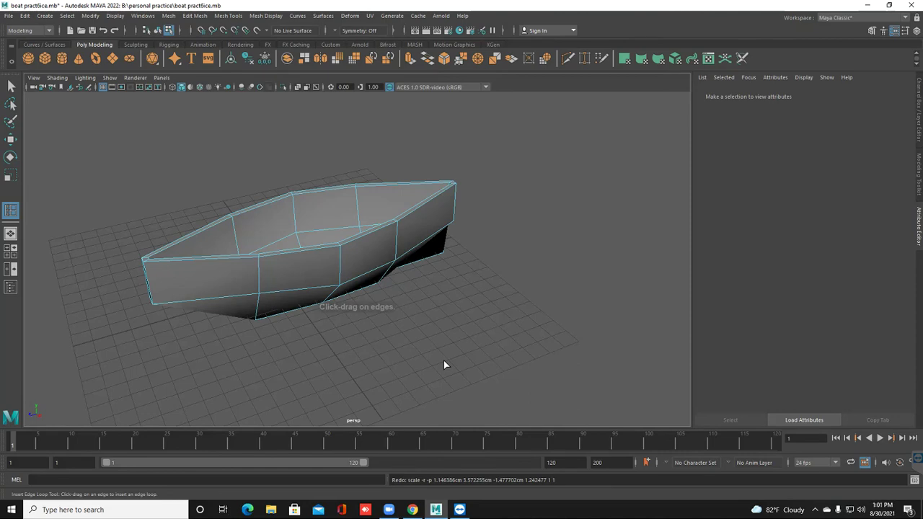
# - Inspect the hull from the end and undo its edits back to before the intermediate edge loops
pyautogui.keyDown('alt'); pyautogui.moveTo(429, 365); pyautogui.dragTo(359, 316); pyautogui.keyUp('alt')
pyautogui.moveTo(347, 326)
pyautogui.keyDown('alt'); pyautogui.mouseDown()
pyautogui.moveTo(319, 325)
pyautogui.moveTo(351, 326)
pyautogui.moveTo(323, 332)
pyautogui.moveTo(331, 328)
pyautogui.mouseUp(); pyautogui.keyUp('alt')
pyautogui.hotkey('ctrl', 'z')
pyautogui.hotkey('ctrl', 'z')
pyautogui.hotkey('ctrl', 'z')
pyautogui.hotkey('ctrl', 'z')
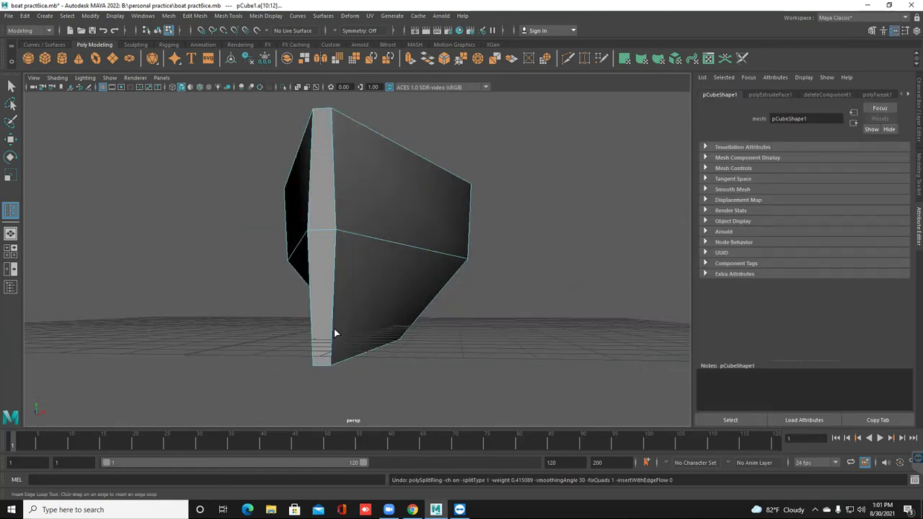
# - Redo the two intermediate edge loops and the rim vertex scaling while viewing the hull from the side
pyautogui.keyDown('alt'); pyautogui.moveTo(333, 328); pyautogui.dragTo(265, 339); pyautogui.keyUp('alt')
pyautogui.hotkey('shift', 'z')
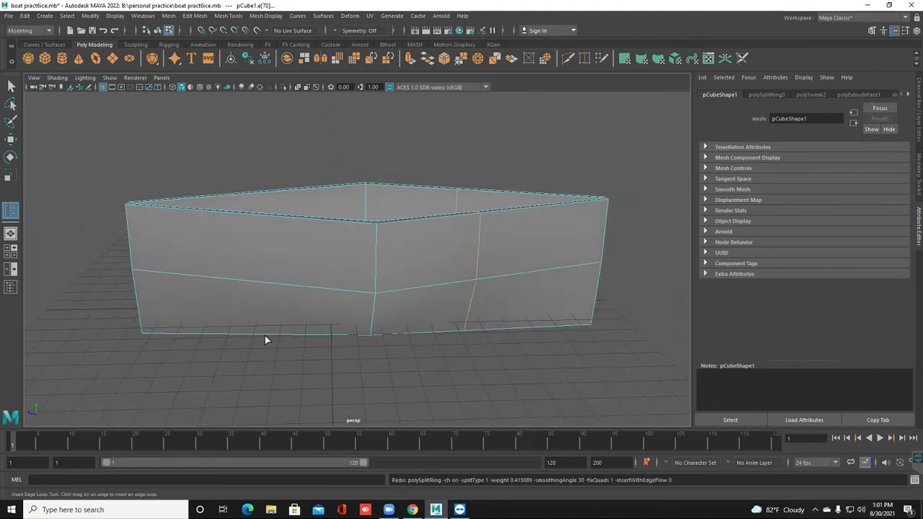
pyautogui.hotkey('shift', 'z')
pyautogui.hotkey('shift', 'z')
pyautogui.hotkey('shift', 'z')
pyautogui.hotkey('shift', 'z')
pyautogui.hotkey('shift', 'z')
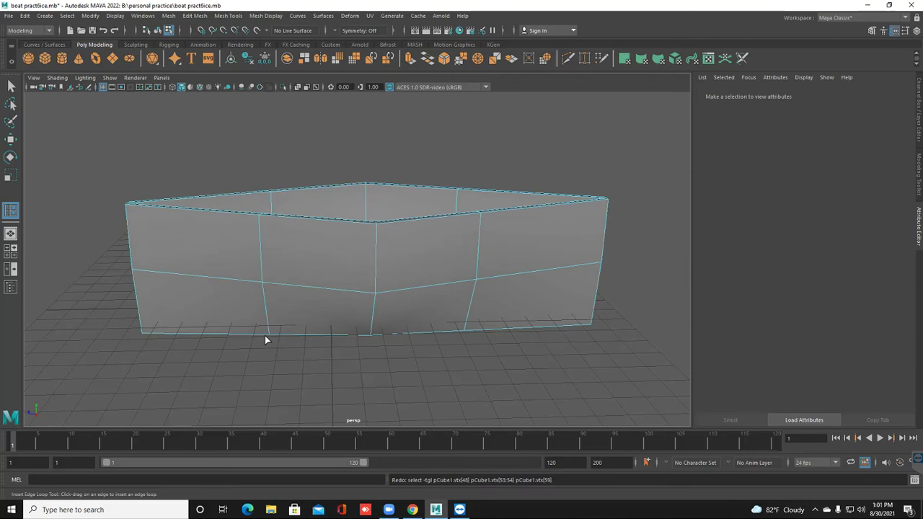
pyautogui.hotkey('shift', 'z')
pyautogui.hotkey('shift', 'z')
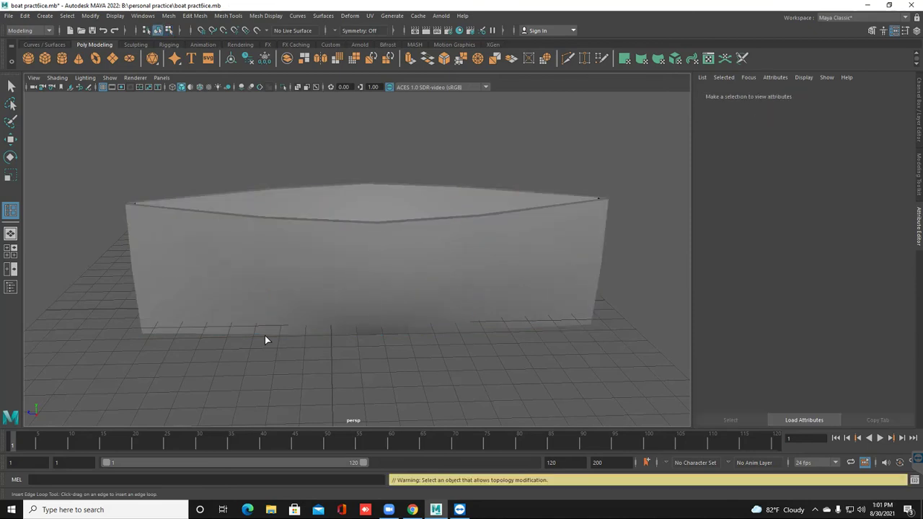
pyautogui.press('z')
# - Return the hull to vertex editing with the Select tool and select the bottom corner vertices at both ends
pyautogui.moveTo(262, 320); pyautogui.dragTo(262, 322, button='right')
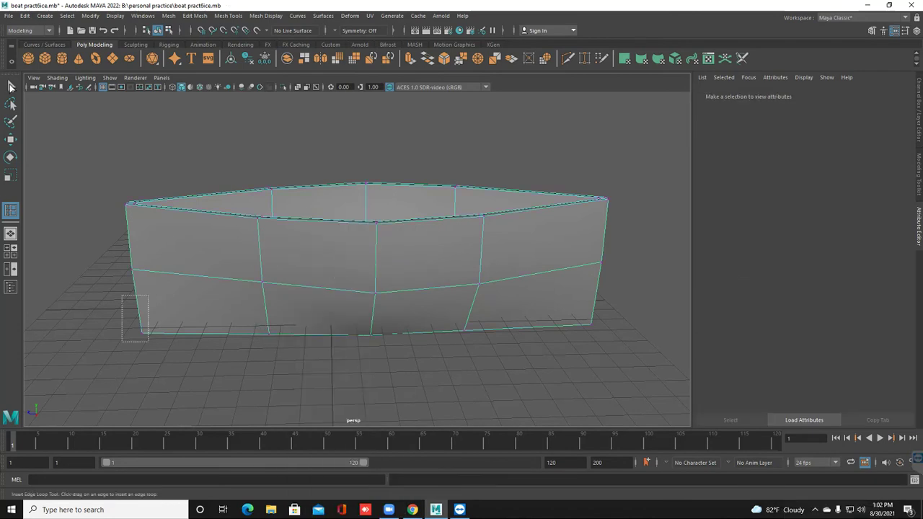
pyautogui.click(11, 86)
pyautogui.moveTo(353, 245); pyautogui.dragTo(256, 258, button='right')
pyautogui.press('q')
pyautogui.hotkey('ctrl', 'z')
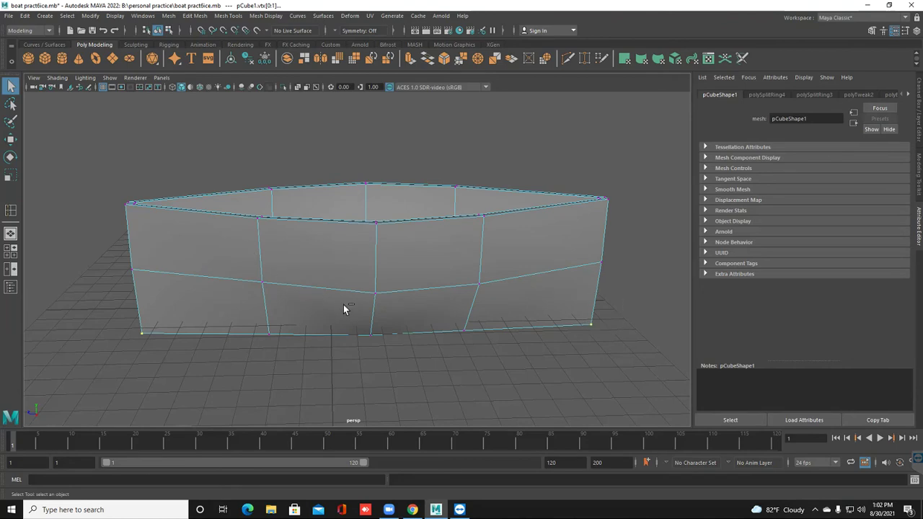
# - Scale the bottom end vertices about 2.1 times wider across the hull's width and inspect the lower edge
pyautogui.press('r')
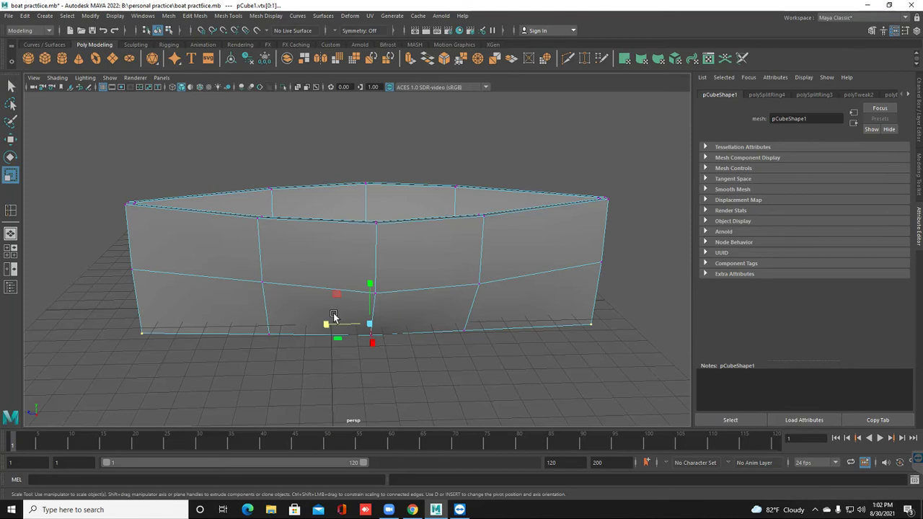
pyautogui.moveTo(326, 328); pyautogui.dragTo(328, 330)
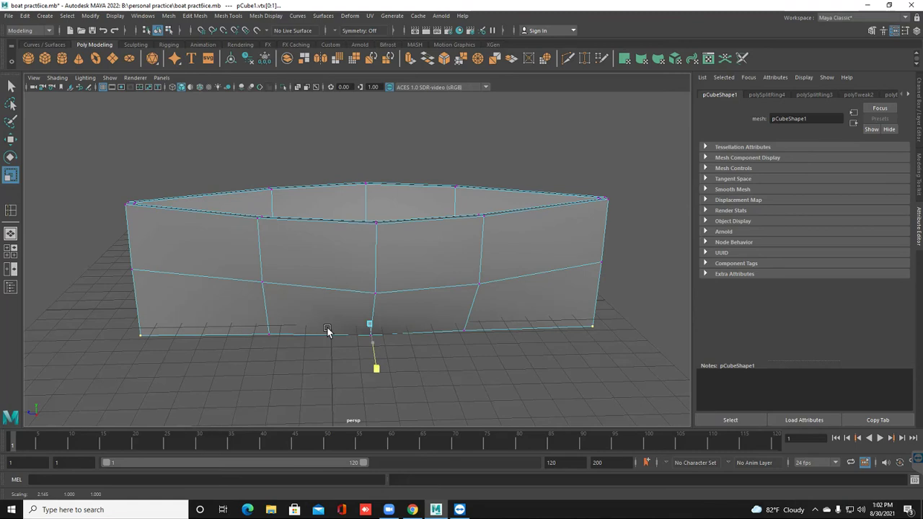
pyautogui.moveTo(328, 329); pyautogui.dragTo(329, 331)
pyautogui.keyDown('ctrl'); pyautogui.keyDown('alt'); pyautogui.moveTo(290, 362); pyautogui.dragTo(309, 374); pyautogui.keyUp('alt'); pyautogui.keyUp('ctrl')
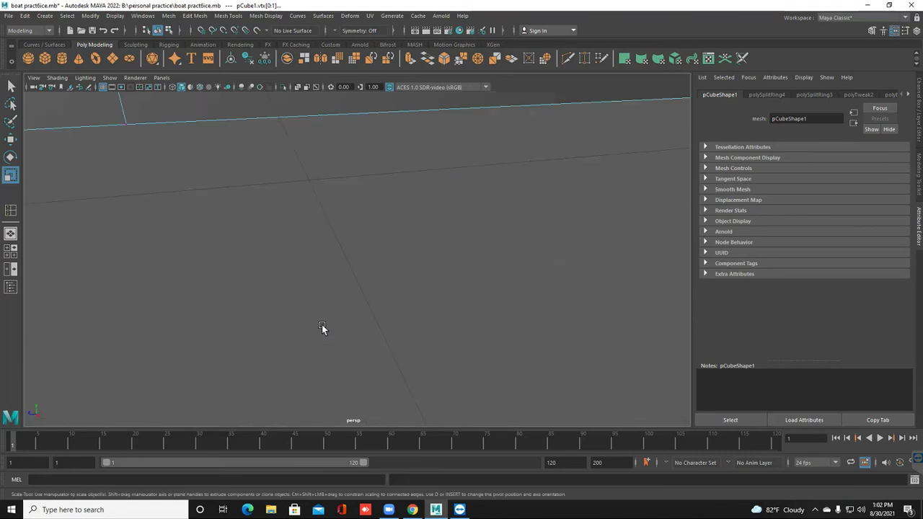
pyautogui.scroll(-10, 322, 297)
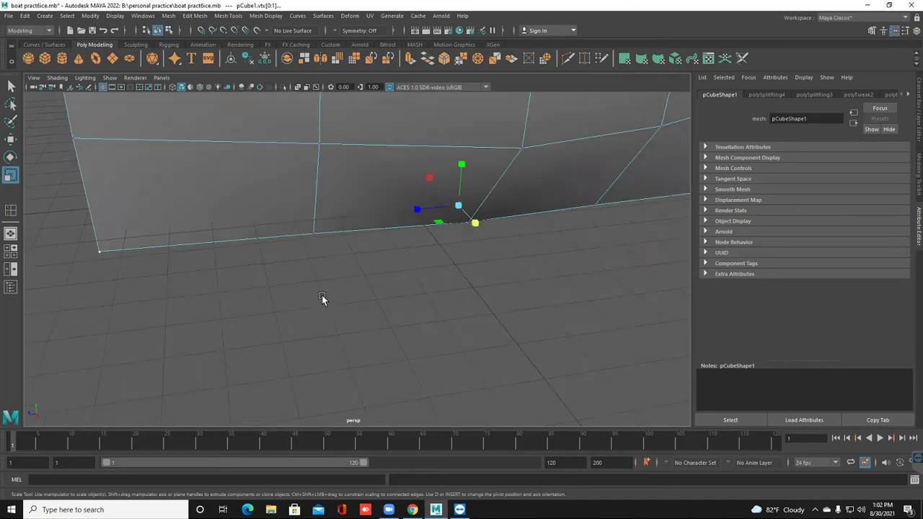
pyautogui.scroll(-2, 321, 295)
pyautogui.keyDown('alt'); pyautogui.moveTo(334, 303); pyautogui.dragTo(362, 251); pyautogui.keyUp('alt')
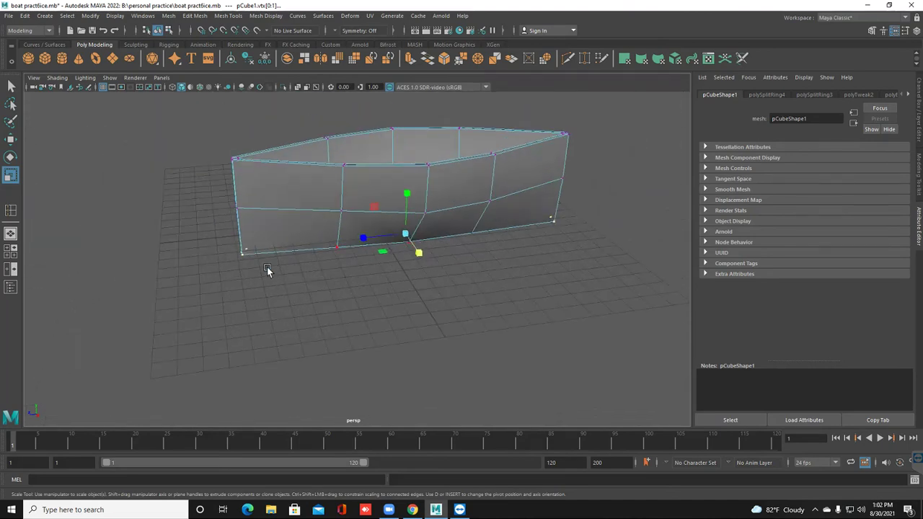
# - Try to scale the bottom end vertices about 1.82 times along the hull's length, and undo the scaling
pyautogui.moveTo(282, 276); pyautogui.dragTo(322, 274, button='middle')
pyautogui.moveTo(321, 274); pyautogui.dragTo(369, 268)
pyautogui.moveTo(368, 266); pyautogui.dragTo(324, 261, button='middle')
pyautogui.hotkey('ctrl', 'z')
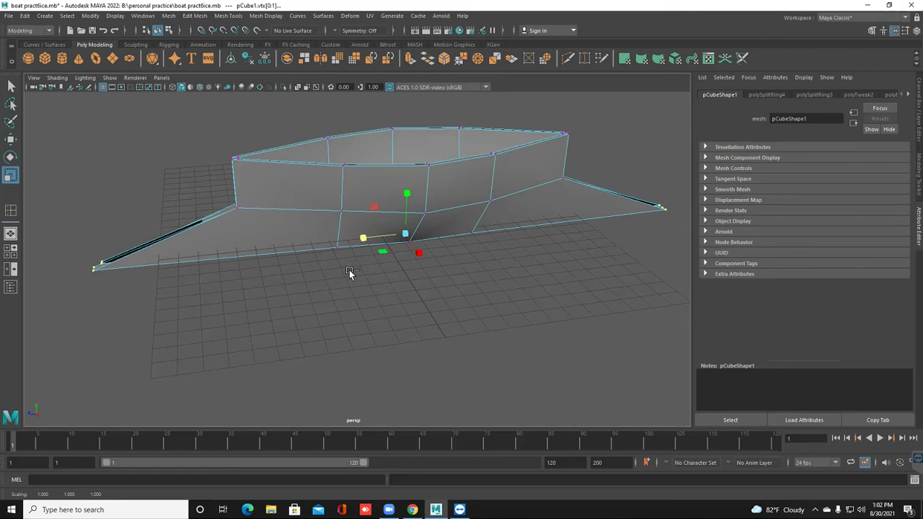
pyautogui.hotkey('ctrl', 'z')
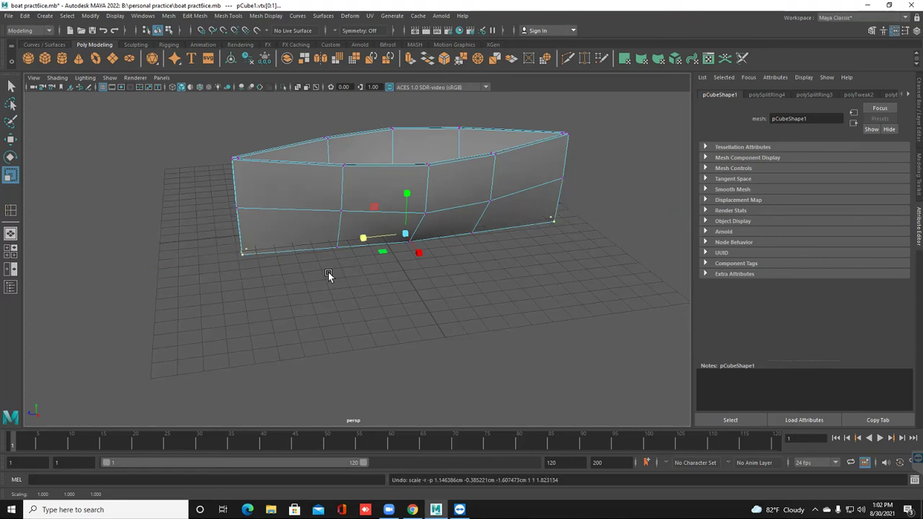
# - In the side view, move the bottom corner vertices at each end inward along the hull's length to slant the lower ends
pyautogui.keyDown('alt'); pyautogui.moveTo(306, 270); pyautogui.dragTo(346, 226); pyautogui.keyUp('alt')
pyautogui.press('space')
pyautogui.press('space')
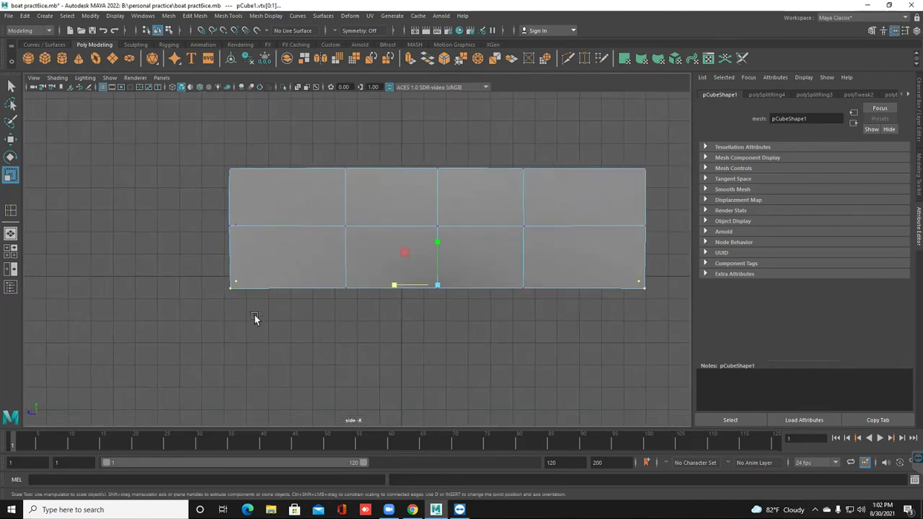
pyautogui.moveTo(184, 258); pyautogui.dragTo(296, 321)
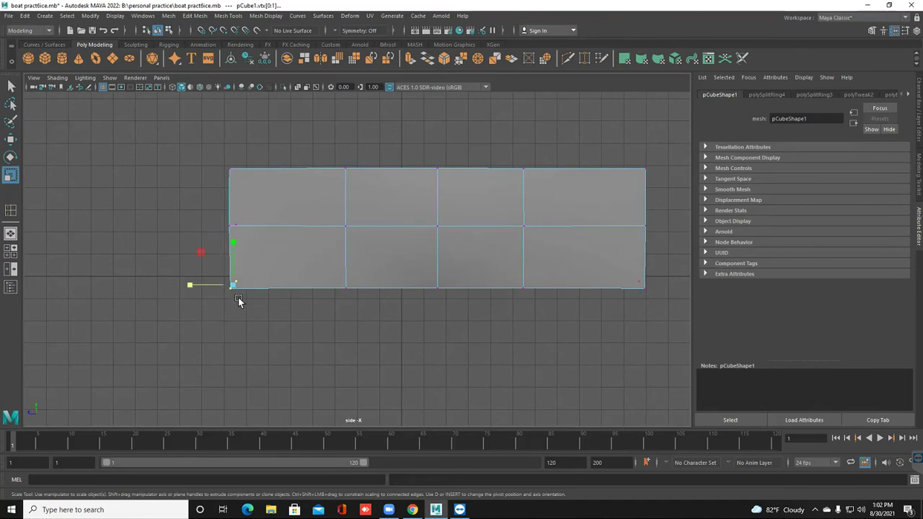
pyautogui.press('w')
pyautogui.moveTo(205, 286); pyautogui.dragTo(238, 286)
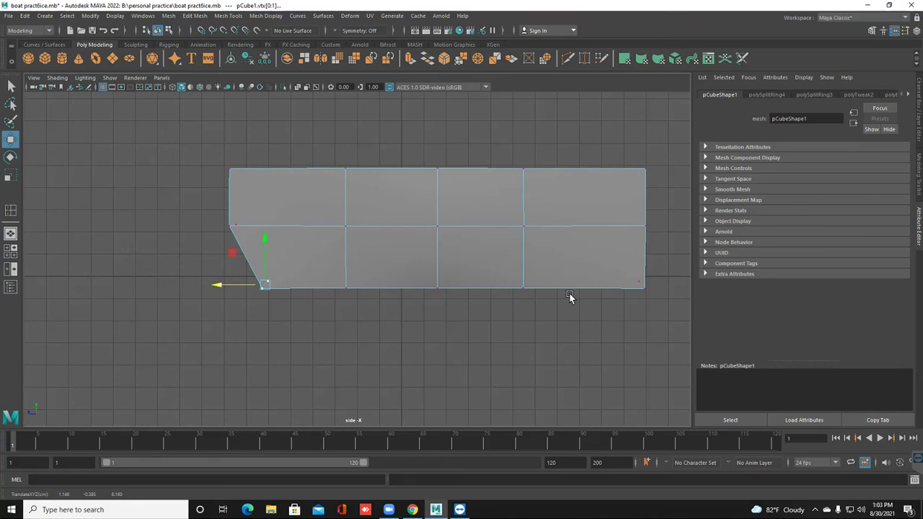
pyautogui.moveTo(598, 257); pyautogui.dragTo(541, 287)
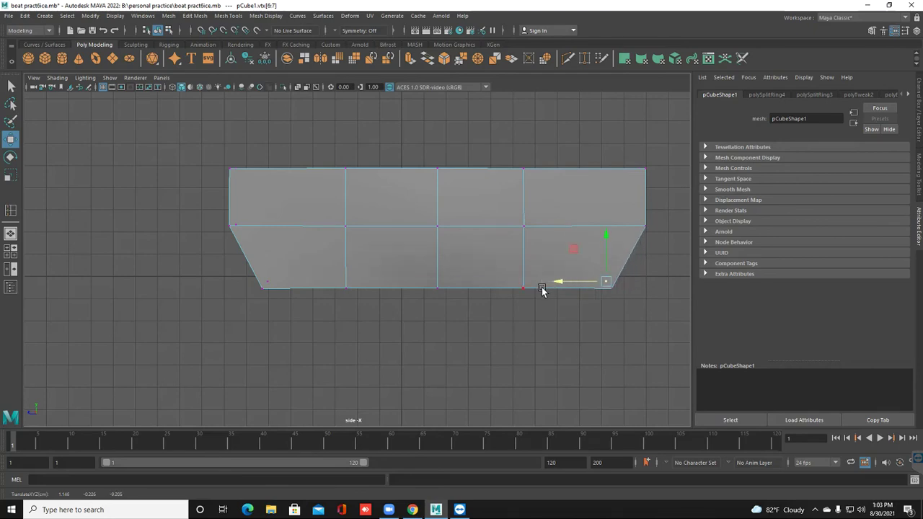
pyautogui.press('q')
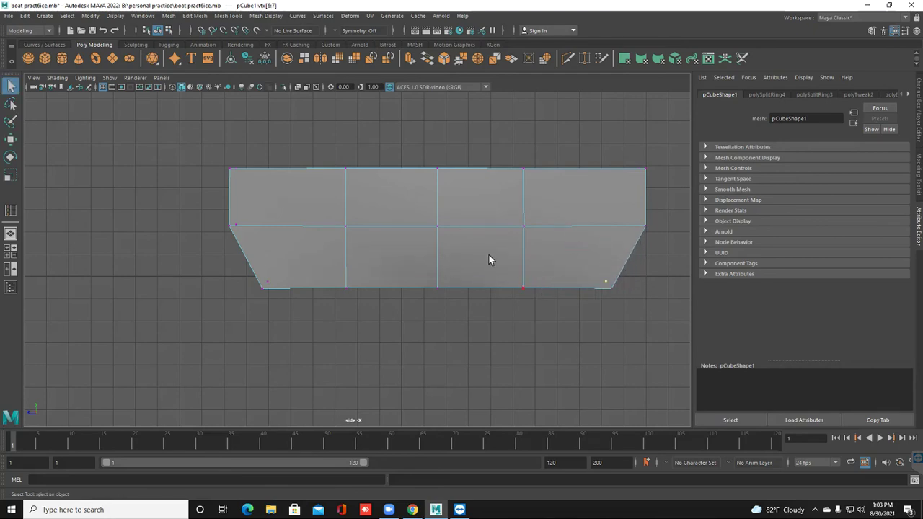
# - In the perspective view, move the top vertices at the hull's +Z end slightly outward along its length
pyautogui.press('space')
pyautogui.press('space')
pyautogui.press('space')
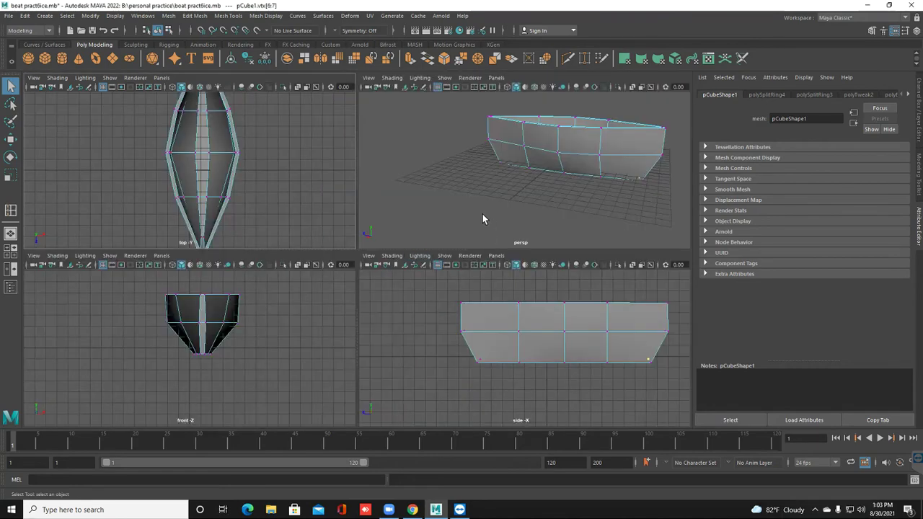
pyautogui.press('space')
pyautogui.keyDown('alt'); pyautogui.moveTo(457, 246); pyautogui.dragTo(334, 147); pyautogui.keyUp('alt')
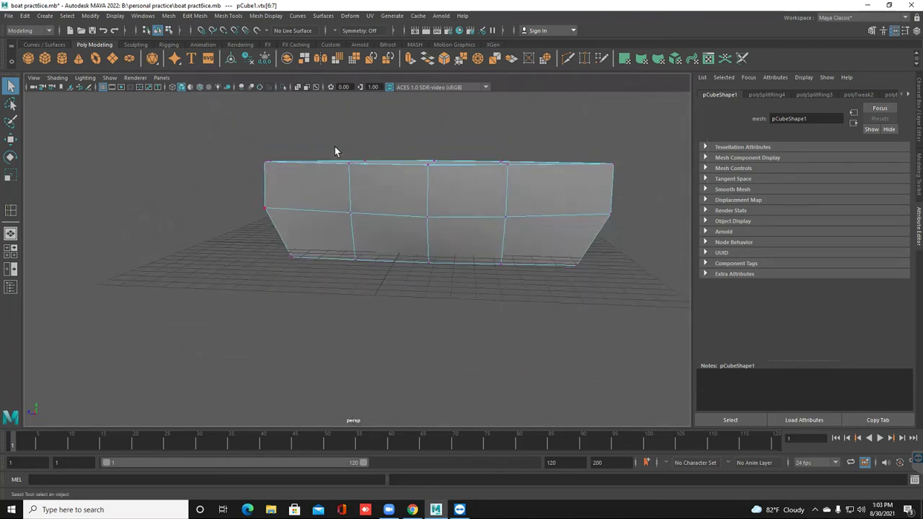
pyautogui.moveTo(268, 165); pyautogui.dragTo(244, 144)
pyautogui.moveTo(215, 136); pyautogui.dragTo(273, 181)
pyautogui.press('w')
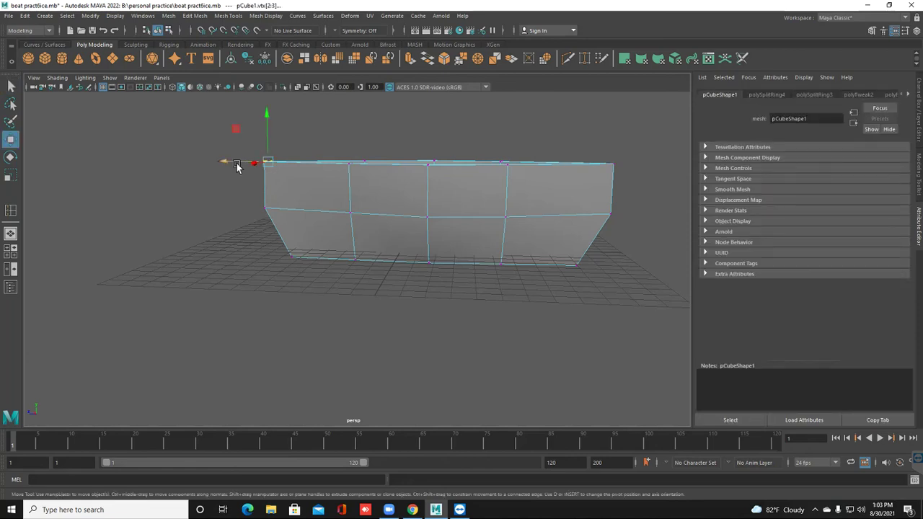
pyautogui.moveTo(231, 164); pyautogui.dragTo(181, 161)
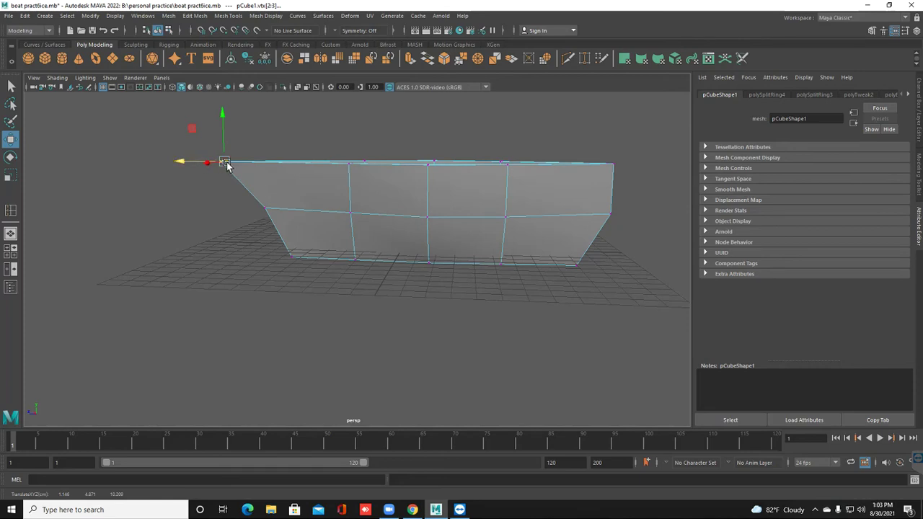
pyautogui.hotkey('ctrl', 'z')
pyautogui.moveTo(202, 164); pyautogui.dragTo(197, 165)
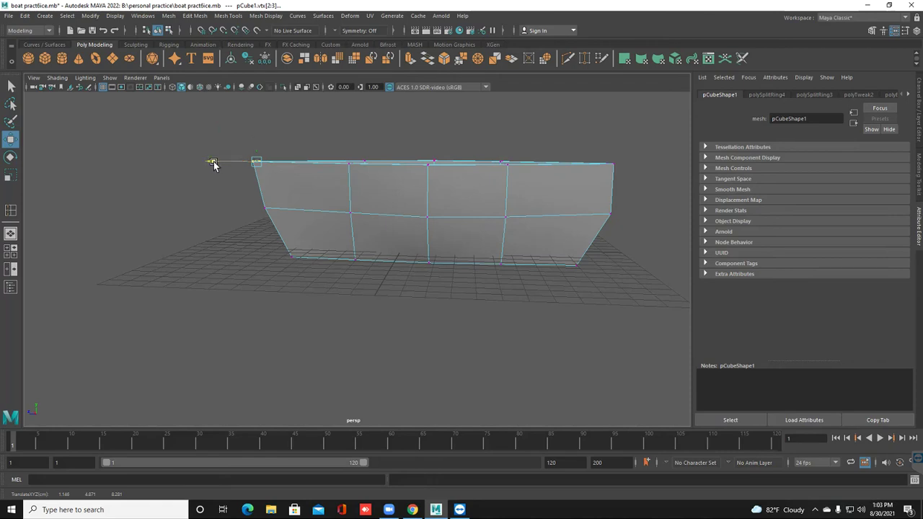
pyautogui.moveTo(201, 162); pyautogui.dragTo(206, 184)
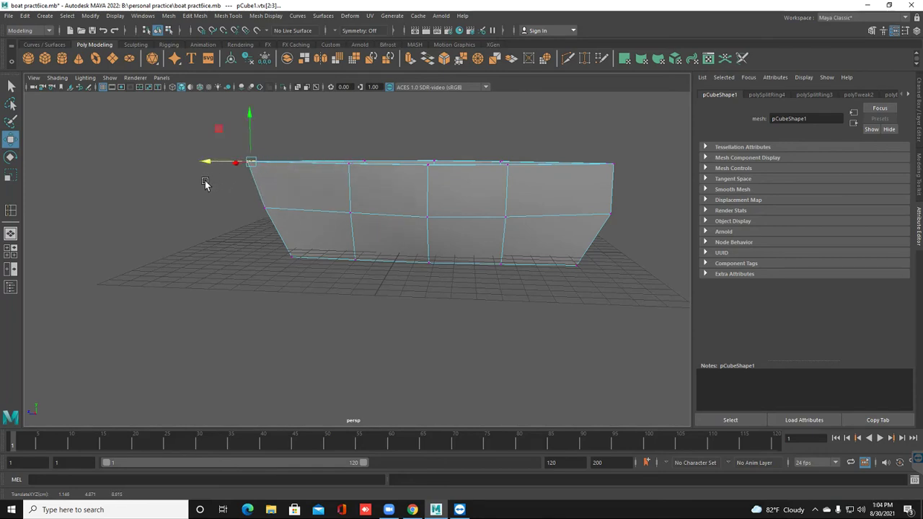
# - Reselect the top vertices at the +Z end and extend them further outward to continue the slanted end profile
pyautogui.click(228, 194)
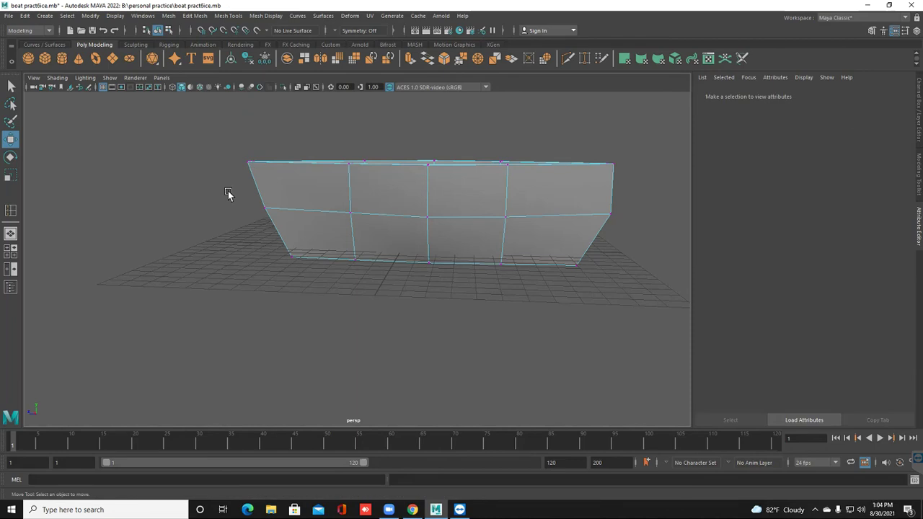
pyautogui.moveTo(222, 139); pyautogui.dragTo(256, 180)
pyautogui.moveTo(228, 193); pyautogui.dragTo(228, 194, button='middle')
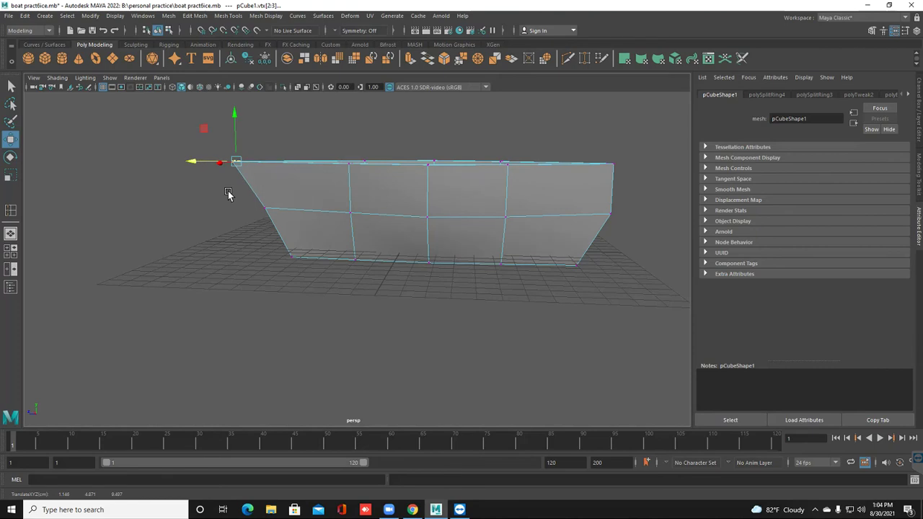
pyautogui.click(228, 193)
# - Select the top vertices at the hull's opposite, -Z end and move them outward along its length to match the slant
pyautogui.keyDown('alt'); pyautogui.moveTo(228, 193); pyautogui.dragTo(228, 194); pyautogui.keyUp('alt')
pyautogui.moveTo(612, 124); pyautogui.dragTo(632, 169)
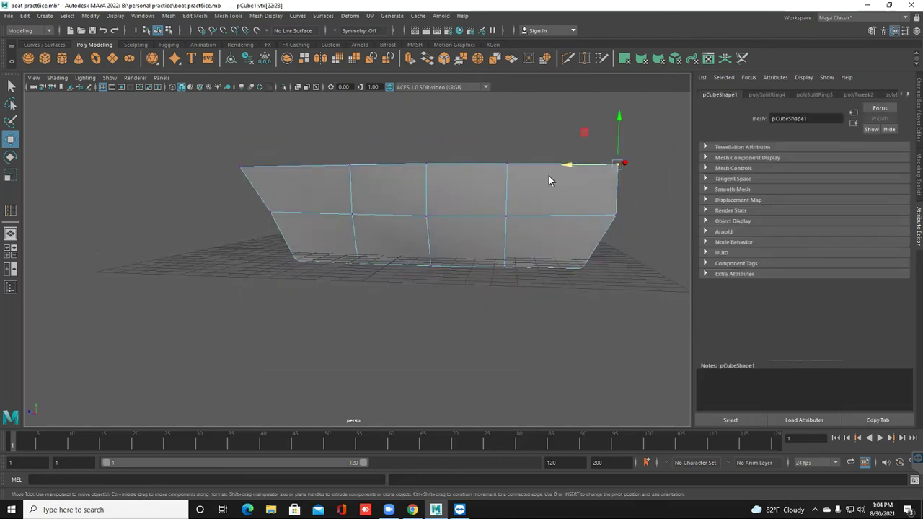
pyautogui.click(566, 137)
pyautogui.press('super')
pyautogui.press('super')
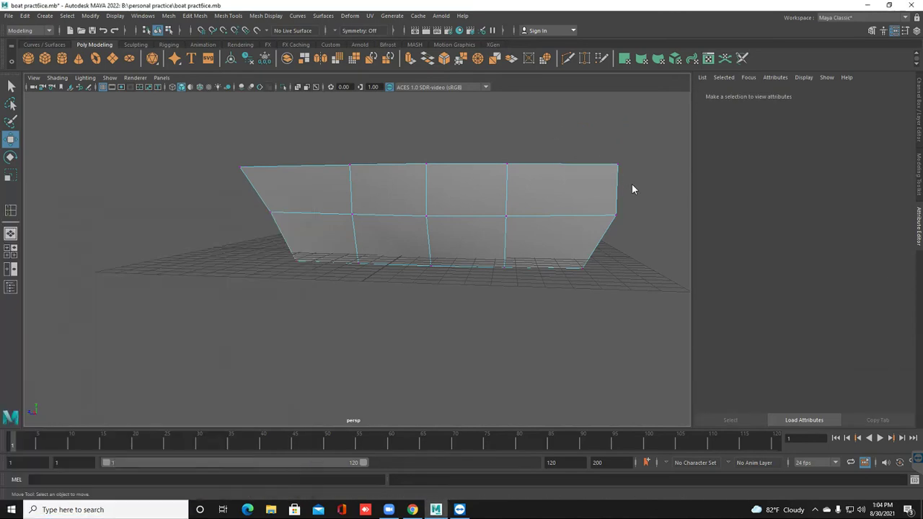
pyautogui.moveTo(613, 169)
pyautogui.keyDown('alt'); pyautogui.mouseDown()
pyautogui.moveTo(645, 190)
pyautogui.moveTo(613, 186)
pyautogui.mouseUp(); pyautogui.keyUp('alt')
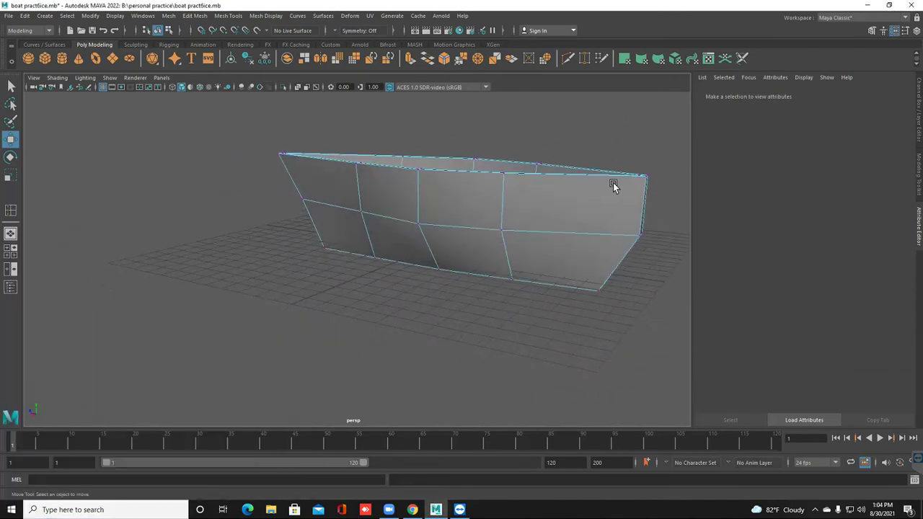
pyautogui.moveTo(665, 160); pyautogui.dragTo(634, 193)
pyautogui.keyDown('alt'); pyautogui.moveTo(563, 163); pyautogui.dragTo(548, 144); pyautogui.keyUp('alt')
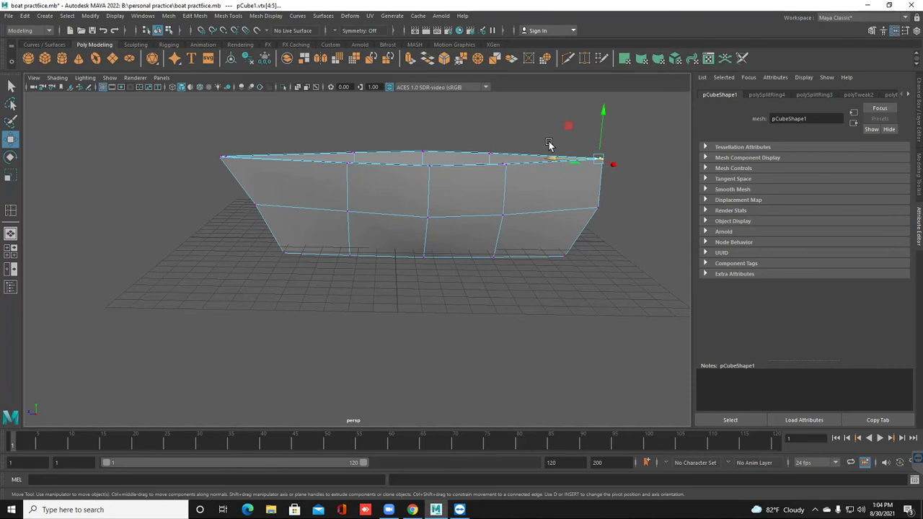
pyautogui.moveTo(548, 144); pyautogui.dragTo(549, 144)
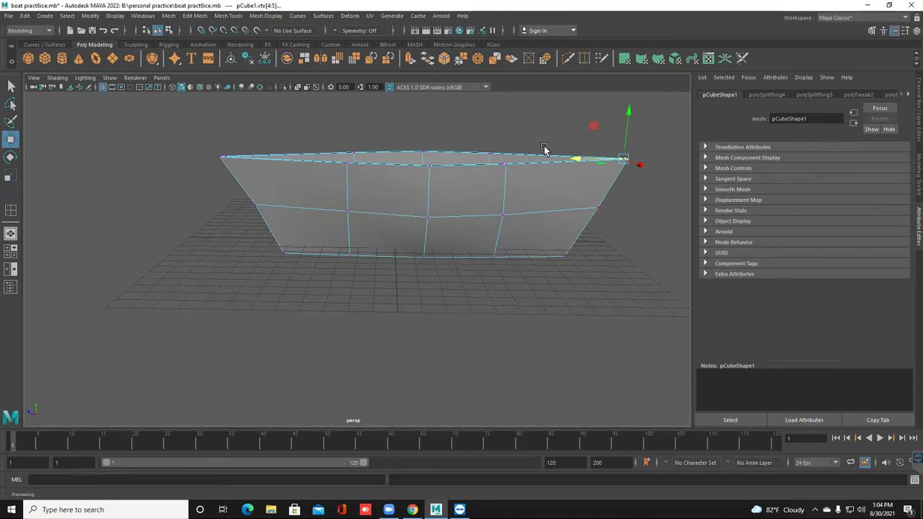
# - Select the rim vertices between the two ends and lower them to about Y 4.22, undoing an excessive drop first
pyautogui.moveTo(325, 133); pyautogui.dragTo(532, 187)
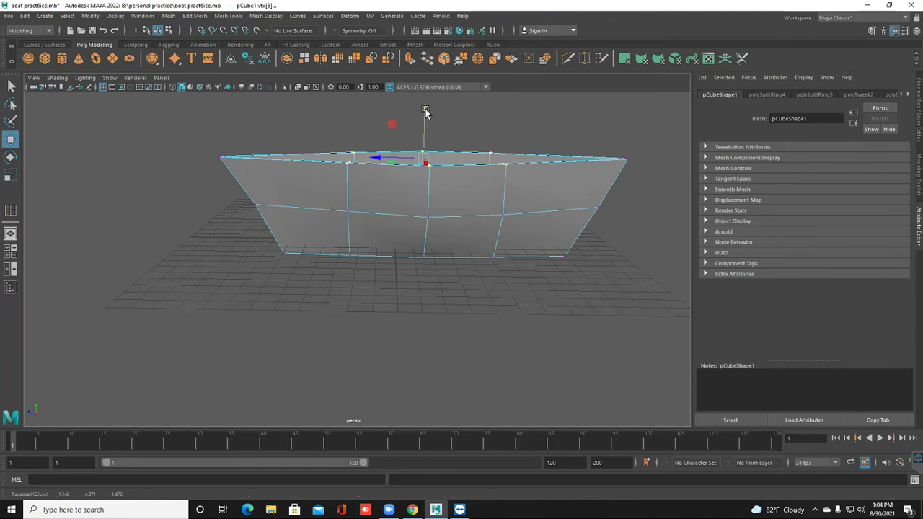
pyautogui.moveTo(424, 140); pyautogui.dragTo(389, 176)
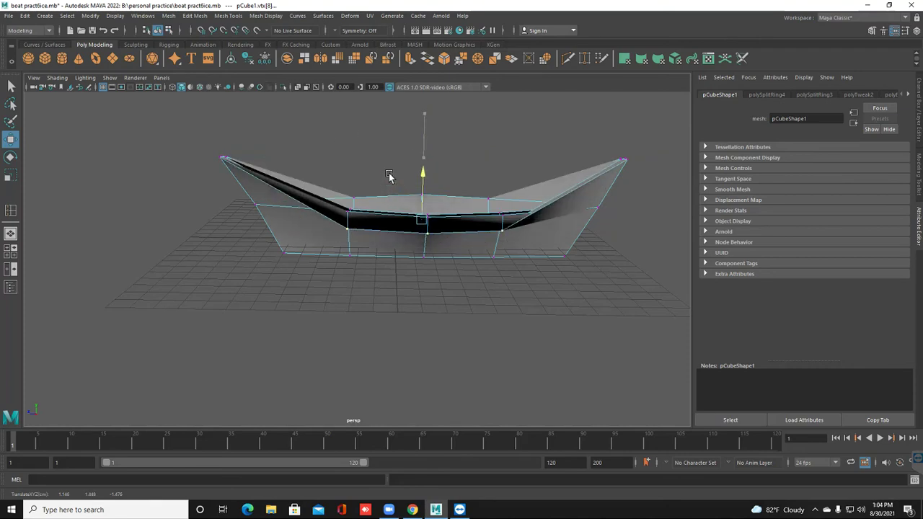
pyautogui.click(388, 176)
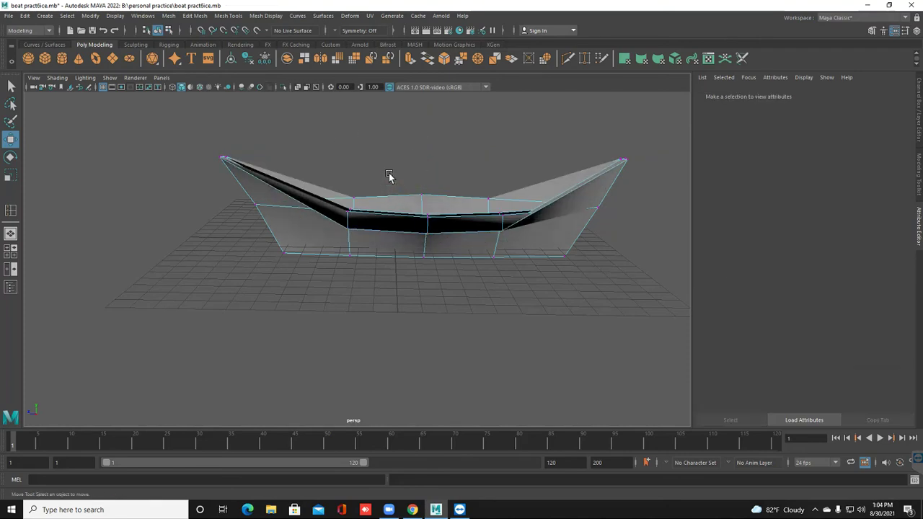
pyautogui.hotkey('ctrl', 'z')
pyautogui.hotkey('ctrl', 'z')
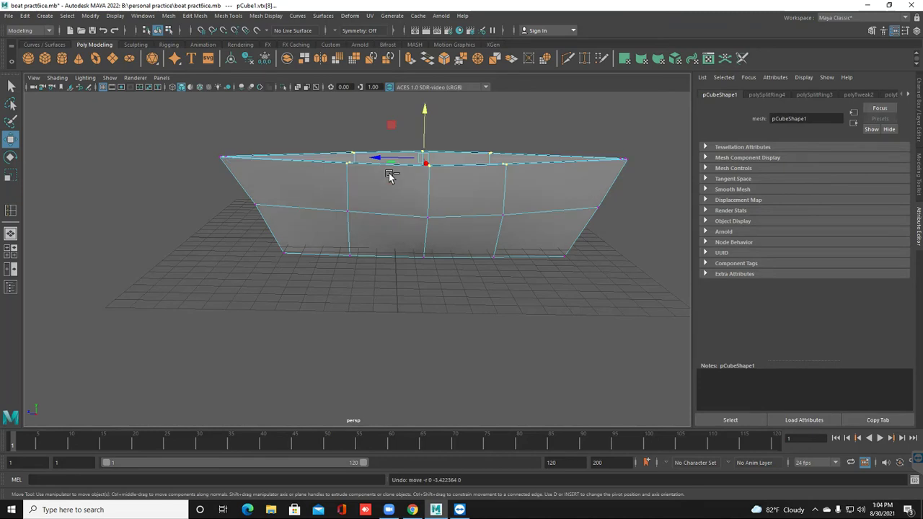
pyautogui.moveTo(390, 175); pyautogui.dragTo(389, 177, button='middle')
pyautogui.moveTo(389, 175); pyautogui.dragTo(390, 178, button='middle')
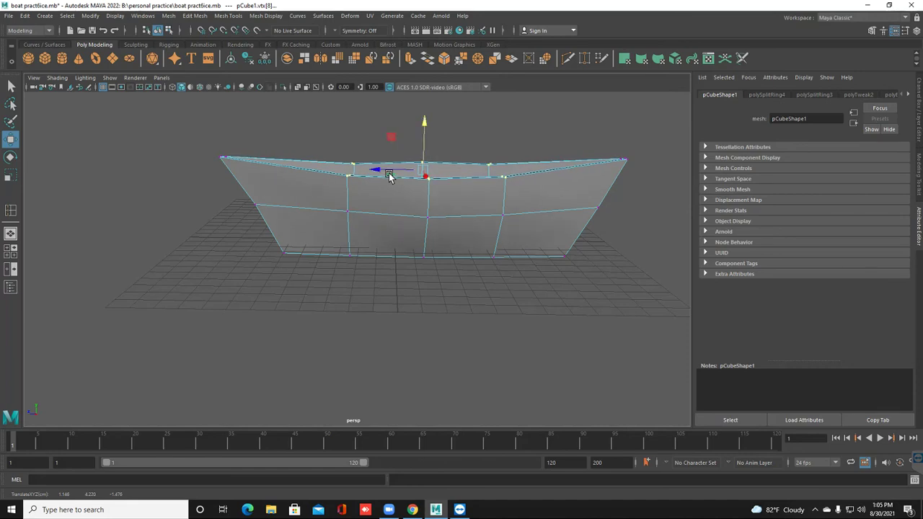
# - Return the hull to object mode, clear the selection and save the scene
pyautogui.moveTo(437, 170); pyautogui.dragTo(478, 157, button='right')
pyautogui.click(498, 130)
pyautogui.keyDown('alt'); pyautogui.moveTo(389, 175); pyautogui.dragTo(388, 173); pyautogui.keyUp('alt')
pyautogui.press('q')
pyautogui.hotkey('ctrl', 's')
pyautogui.press('w')
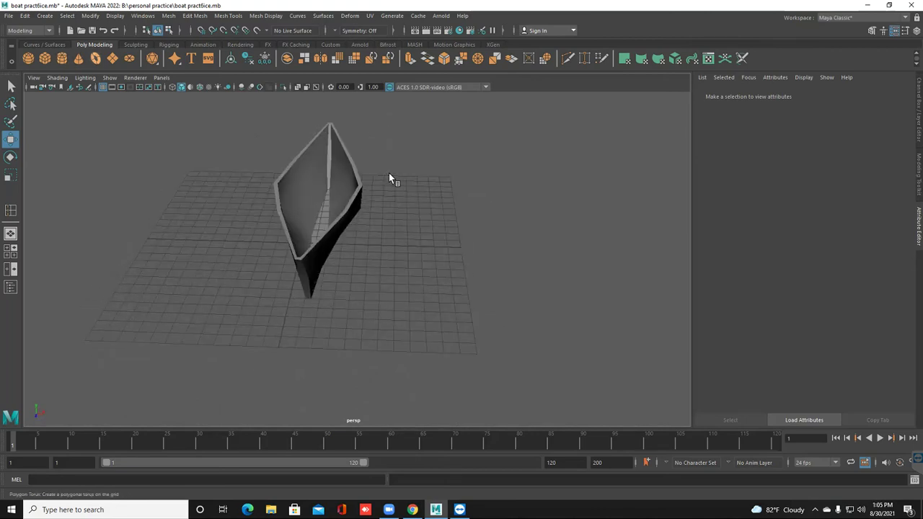
# - Activate interactive polygon Cube creation and display the hull as a wireframe in the perspective view
pyautogui.click(45, 58)
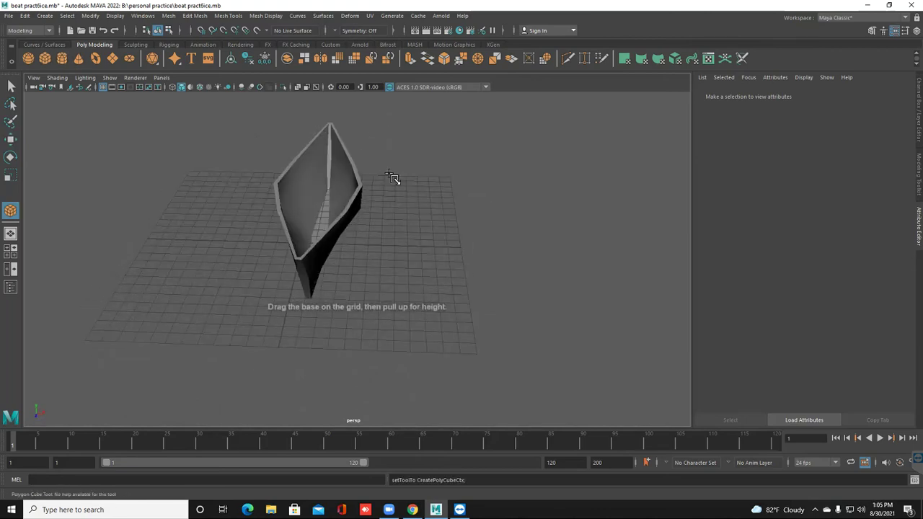
pyautogui.keyDown('alt'); pyautogui.moveTo(388, 174); pyautogui.dragTo(388, 173); pyautogui.keyUp('alt')
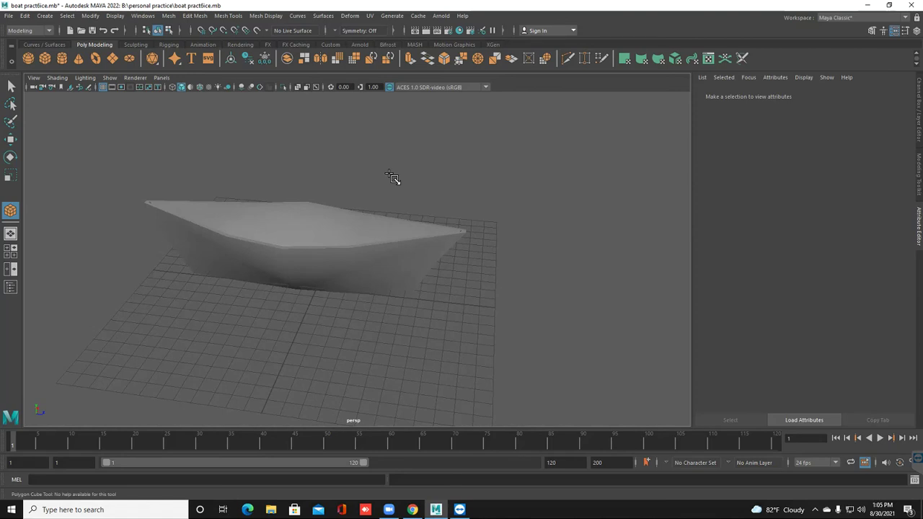
pyautogui.press('4')
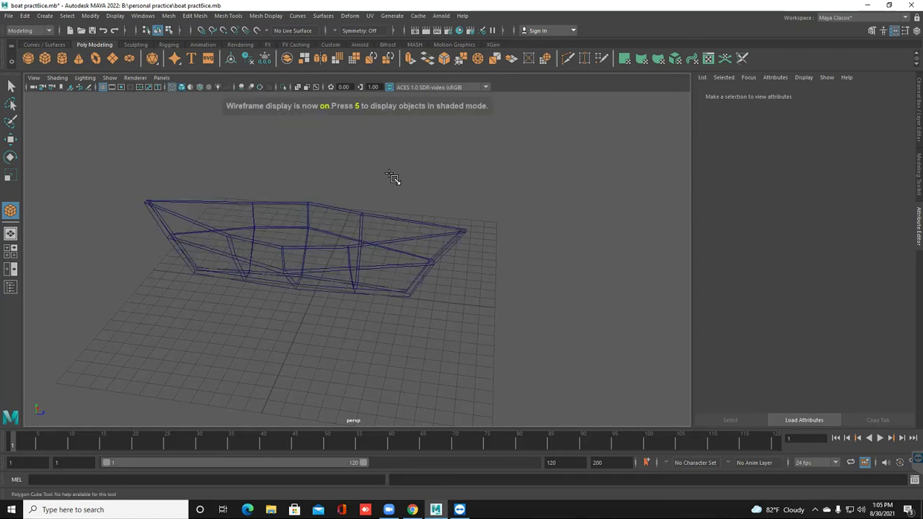
pyautogui.keyDown('alt'); pyautogui.moveTo(388, 173); pyautogui.dragTo(389, 173); pyautogui.keyUp('alt')
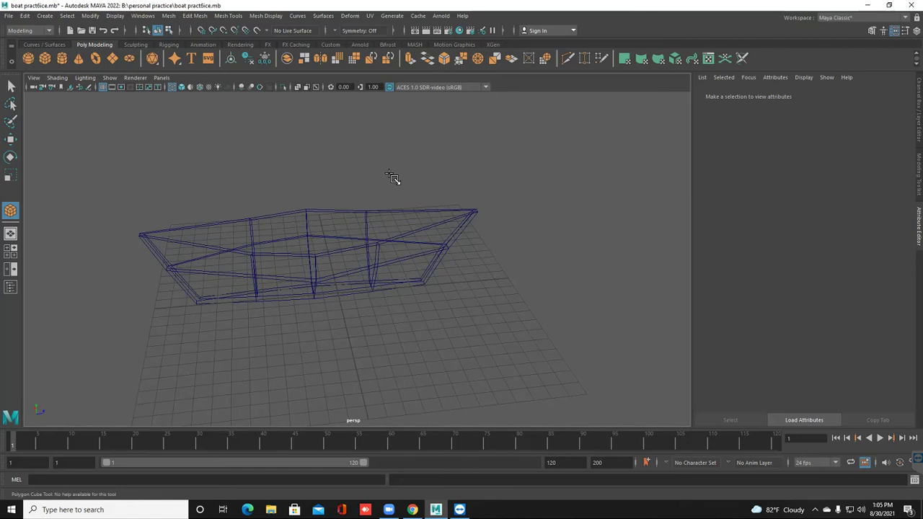
# - Try to create a small polygon cube inside the hull near one end, and undo its creation
pyautogui.press('space')
pyautogui.press('space')
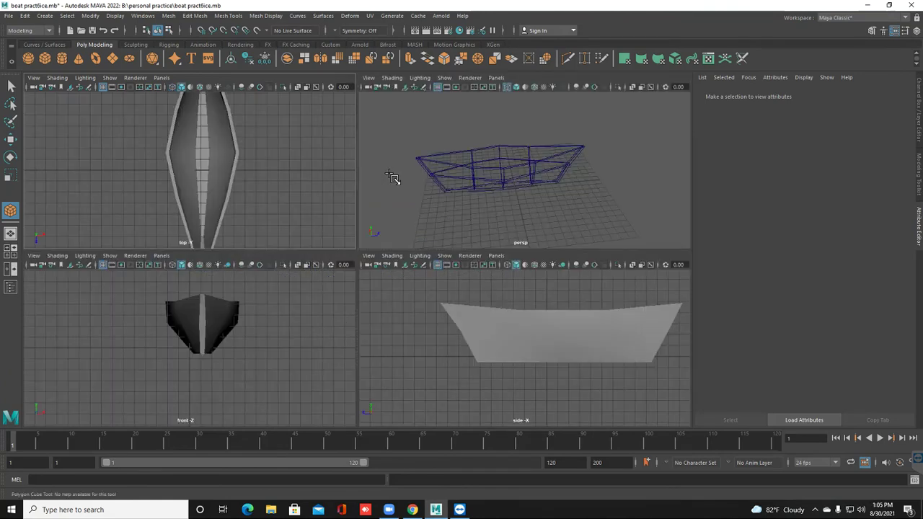
pyautogui.click(389, 177)
pyautogui.press('space')
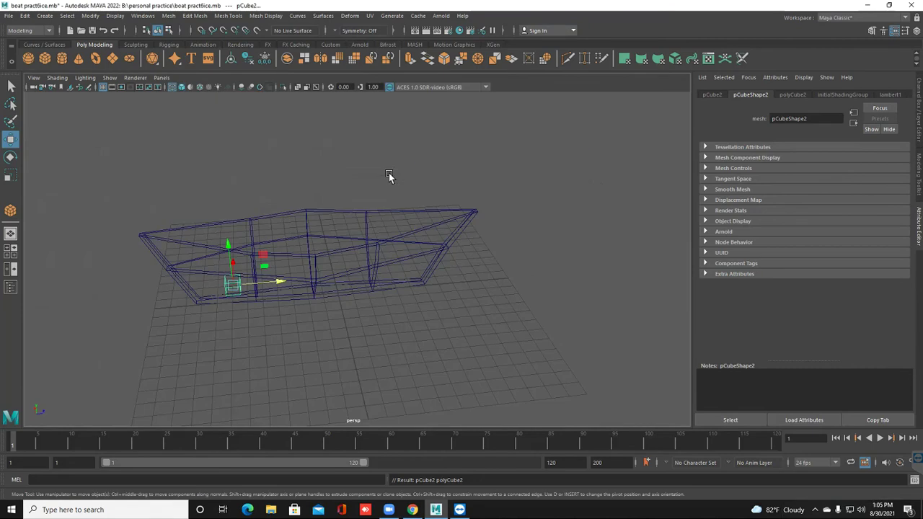
pyautogui.hotkey('ctrl', 'z')
pyautogui.hotkey('ctrl', 'z')
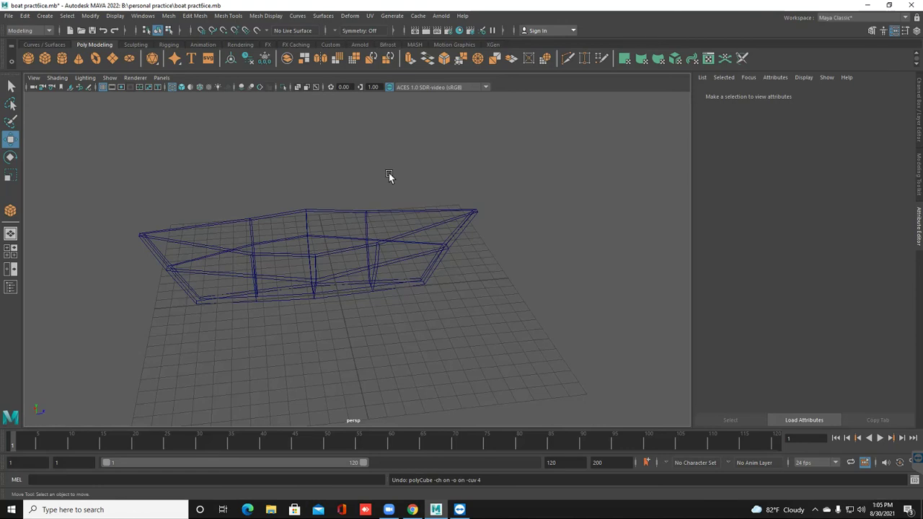
# - Create a small upright polygon cube inside the hull near its middle with interactive Cube creation, and clear the selection
pyautogui.click(389, 176)
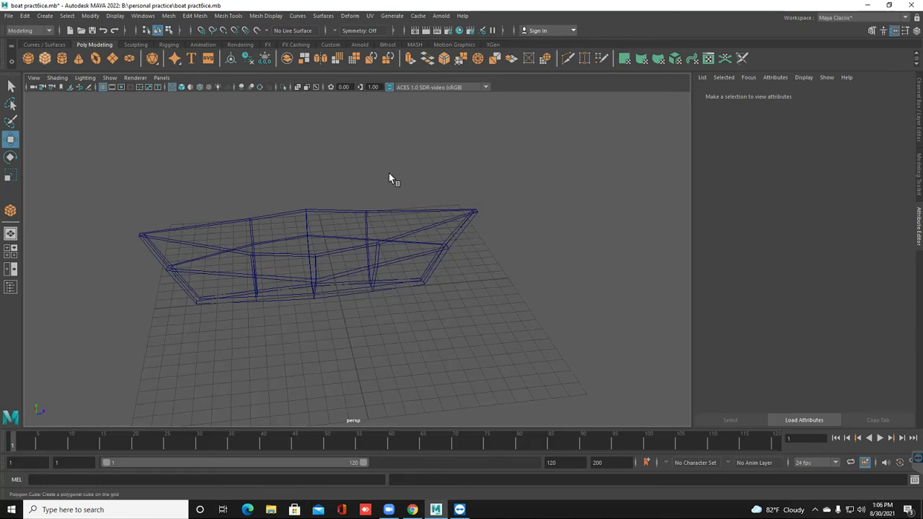
pyautogui.press('y')
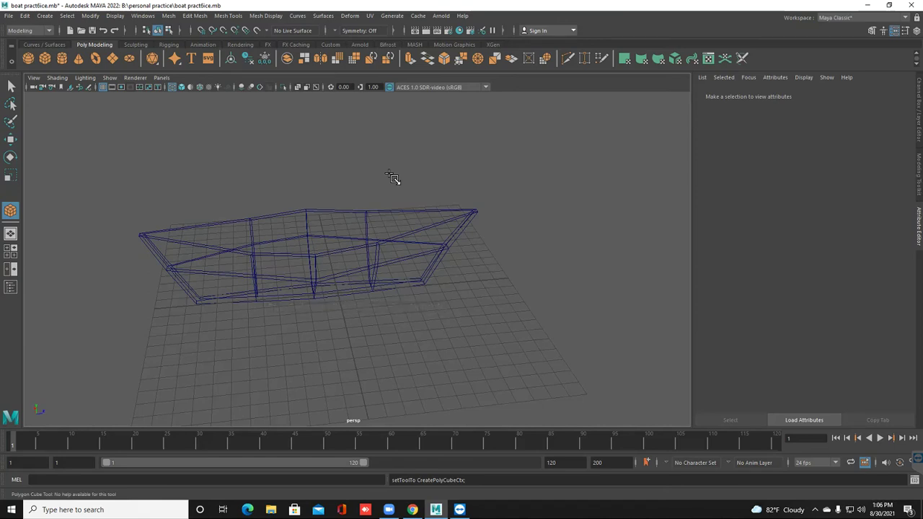
pyautogui.moveTo(295, 285); pyautogui.dragTo(307, 300)
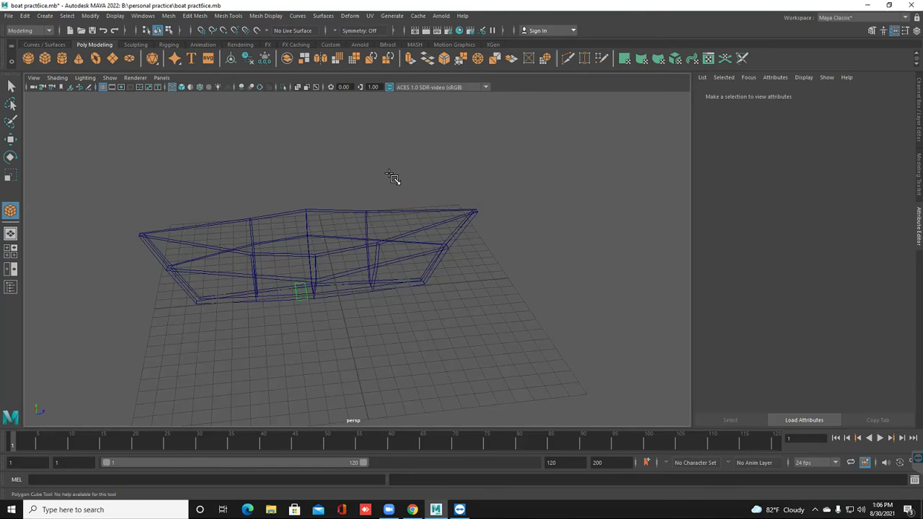
pyautogui.moveTo(390, 175); pyautogui.dragTo(392, 170)
pyautogui.moveTo(392, 168); pyautogui.dragTo(388, 176)
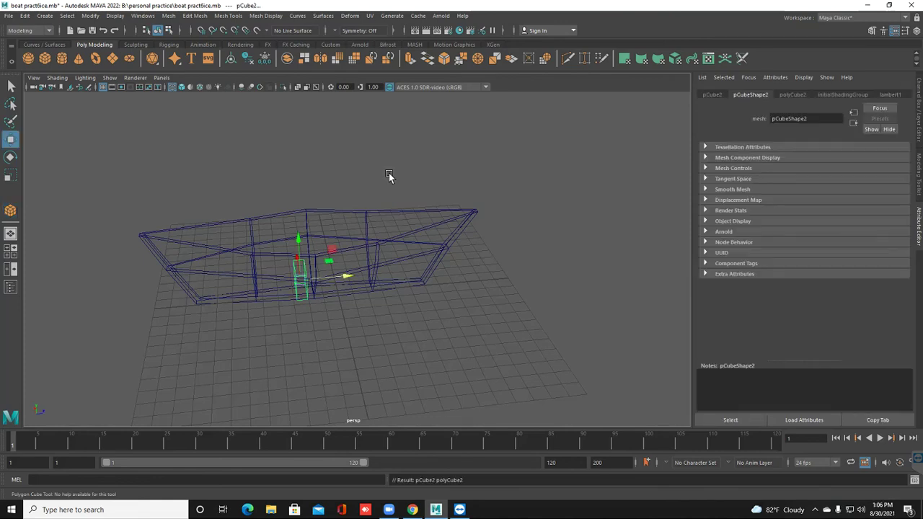
pyautogui.click(389, 176)
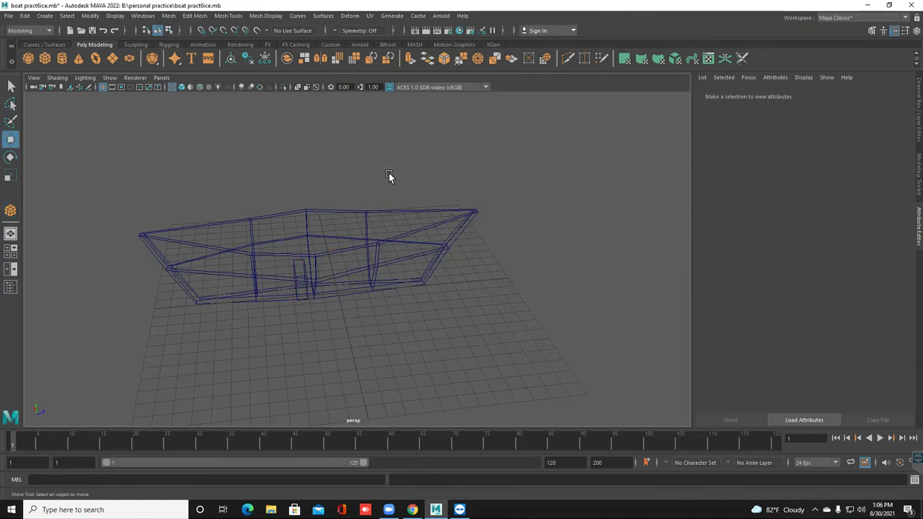
# - In shaded display with the grid hidden, reselect the new cube and stretch it along the hull's length to about 2.3 in Z
pyautogui.keyDown('alt'); pyautogui.moveTo(389, 176); pyautogui.dragTo(389, 176); pyautogui.keyUp('alt')
pyautogui.press('5')
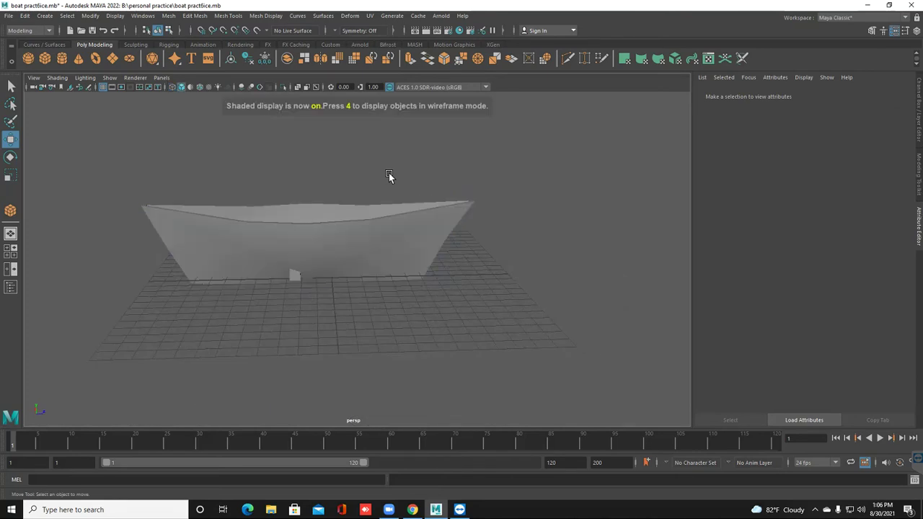
pyautogui.keyDown('alt'); pyautogui.moveTo(389, 176); pyautogui.dragTo(389, 176); pyautogui.keyUp('alt')
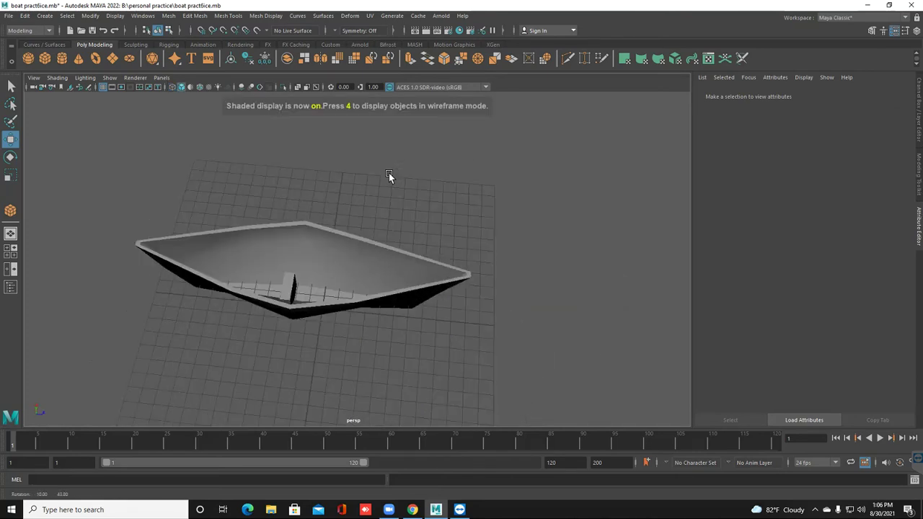
pyautogui.hotkey('ctrl', 'z')
pyautogui.press('w')
pyautogui.press('r')
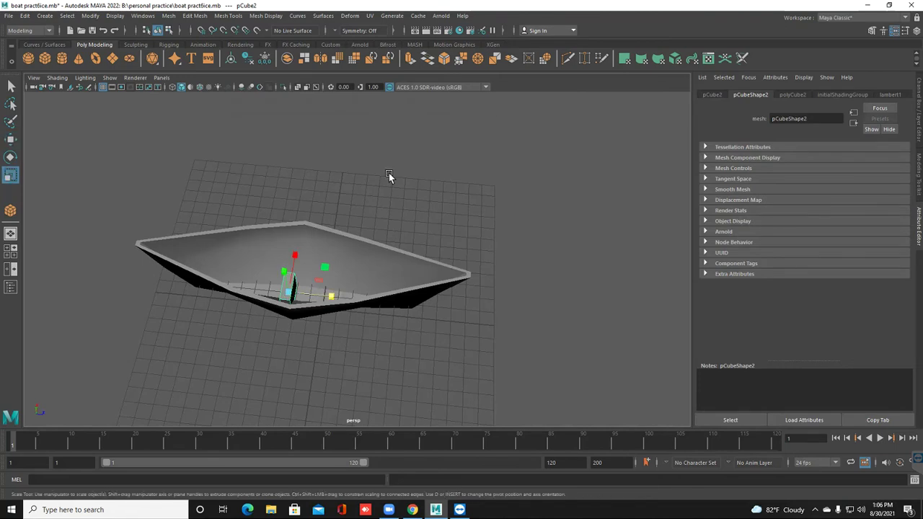
pyautogui.click(102, 87)
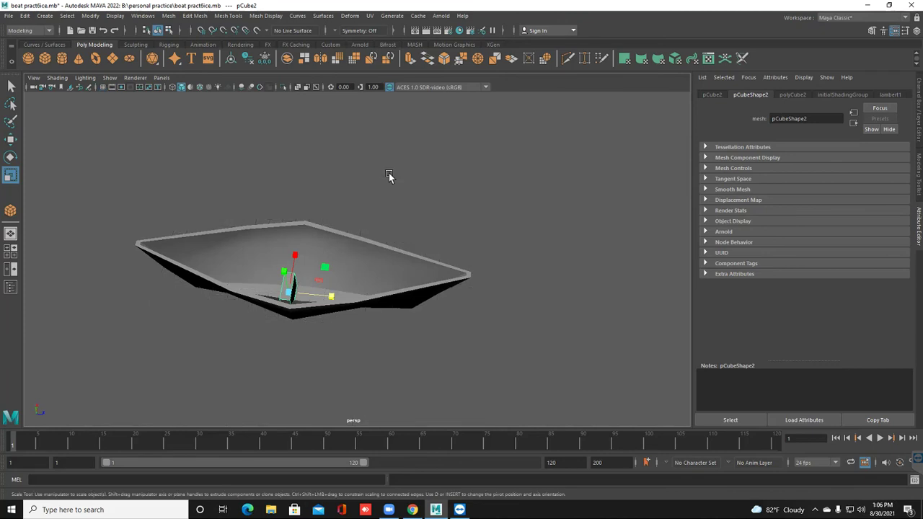
pyautogui.moveTo(331, 296); pyautogui.dragTo(393, 302)
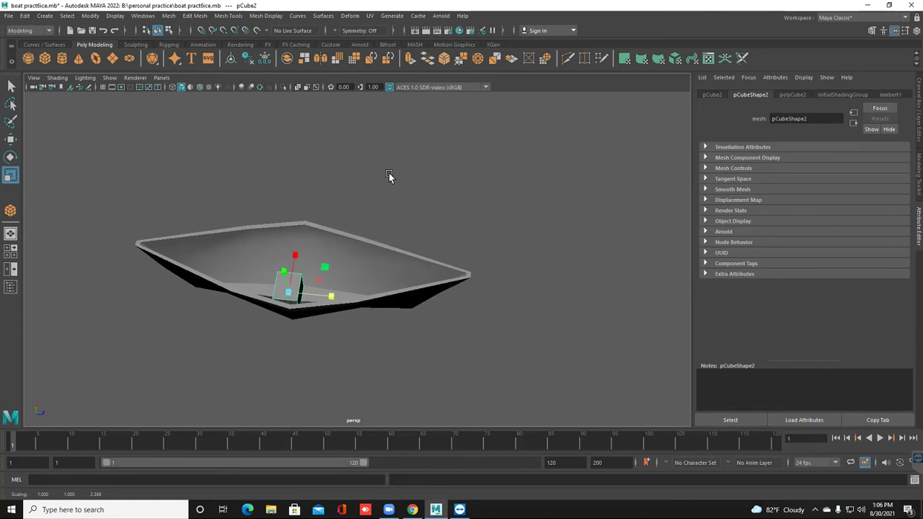
pyautogui.click(206, 480)
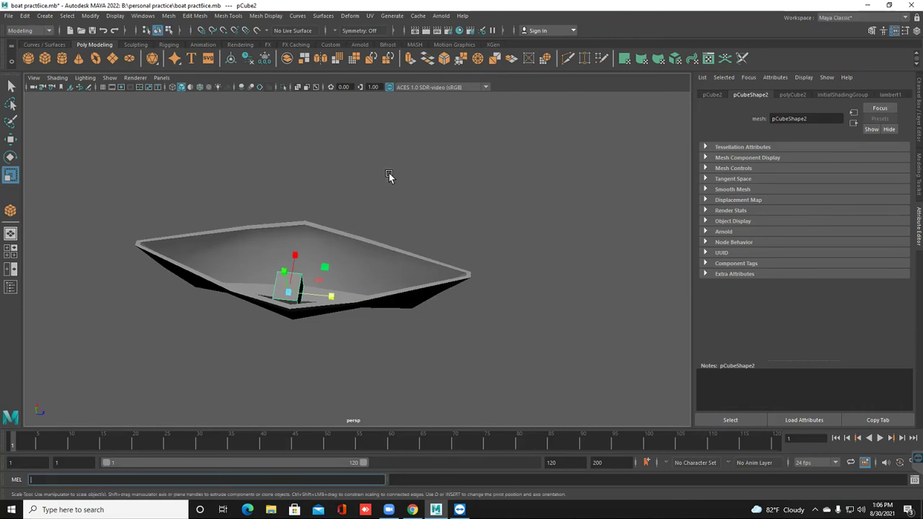
# - Show the four-view layout and move the cube onto the hull's centreline in the top view
pyautogui.keyDown('alt'); pyautogui.moveTo(388, 173); pyautogui.dragTo(389, 173); pyautogui.keyUp('alt')
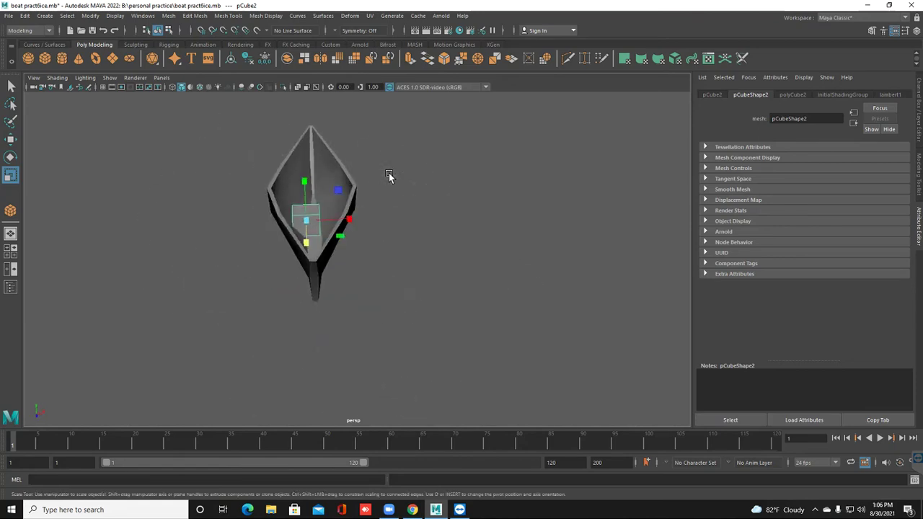
pyautogui.moveTo(350, 219)
pyautogui.mouseDown()
pyautogui.moveTo(383, 218)
pyautogui.moveTo(349, 220)
pyautogui.mouseUp()
pyautogui.press('space')
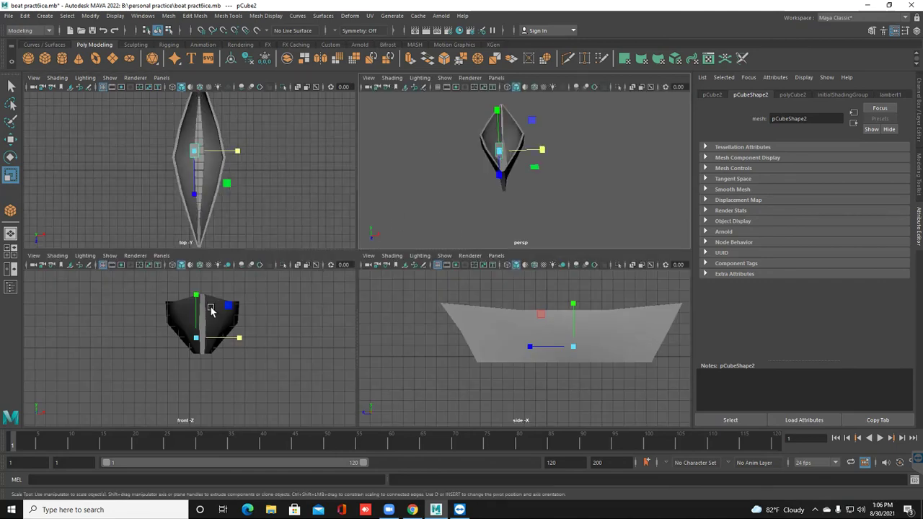
pyautogui.scroll(-1, 257, 358)
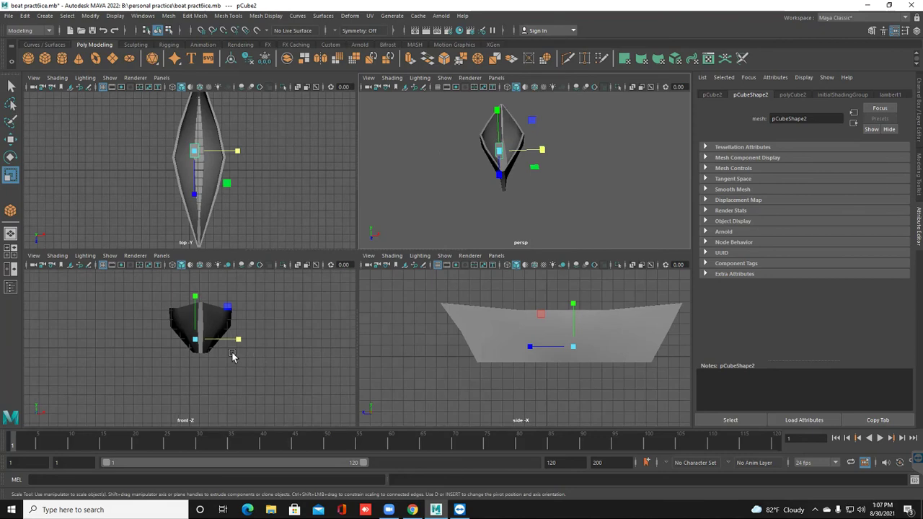
pyautogui.keyDown('alt'); pyautogui.moveTo(237, 365); pyautogui.dragTo(236, 355, button='middle'); pyautogui.keyUp('alt')
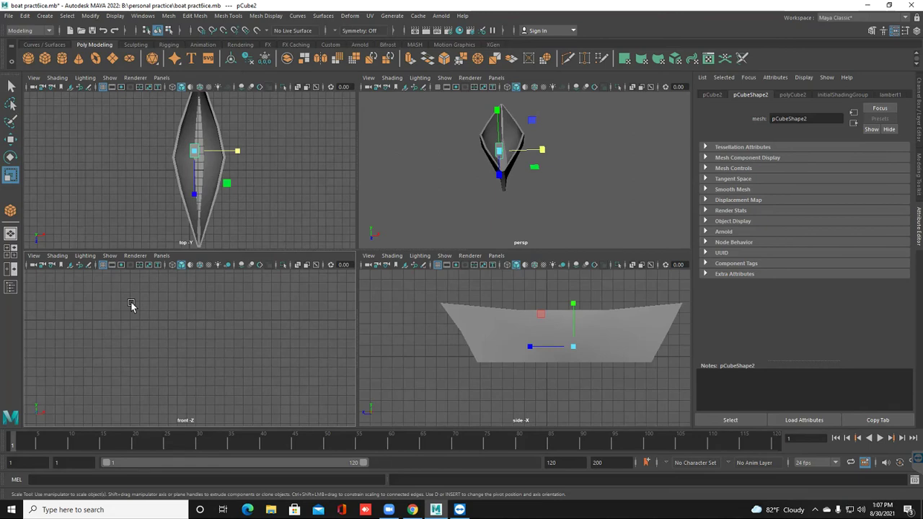
pyautogui.keyDown('alt'); pyautogui.moveTo(199, 319); pyautogui.dragTo(147, 296, button='middle'); pyautogui.keyUp('alt')
pyautogui.keyDown('alt'); pyautogui.moveTo(209, 178); pyautogui.dragTo(224, 194, button='middle'); pyautogui.keyUp('alt')
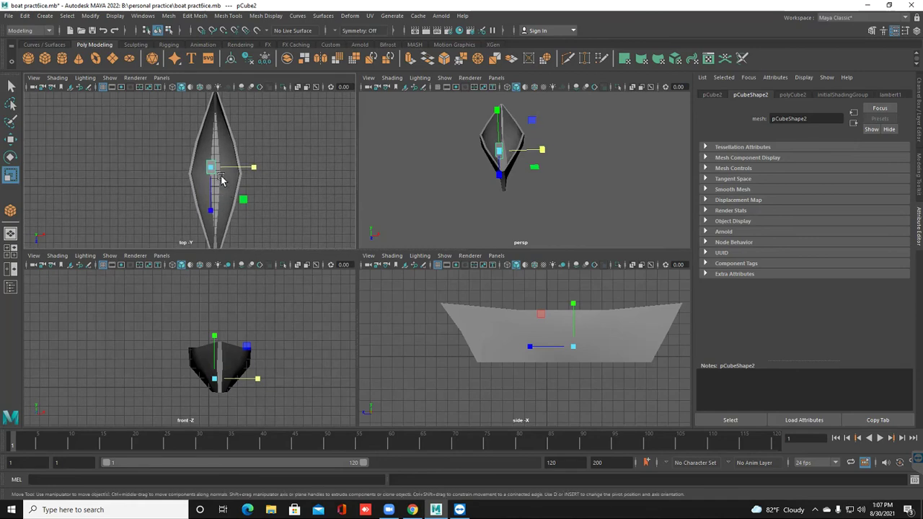
pyautogui.press('r')
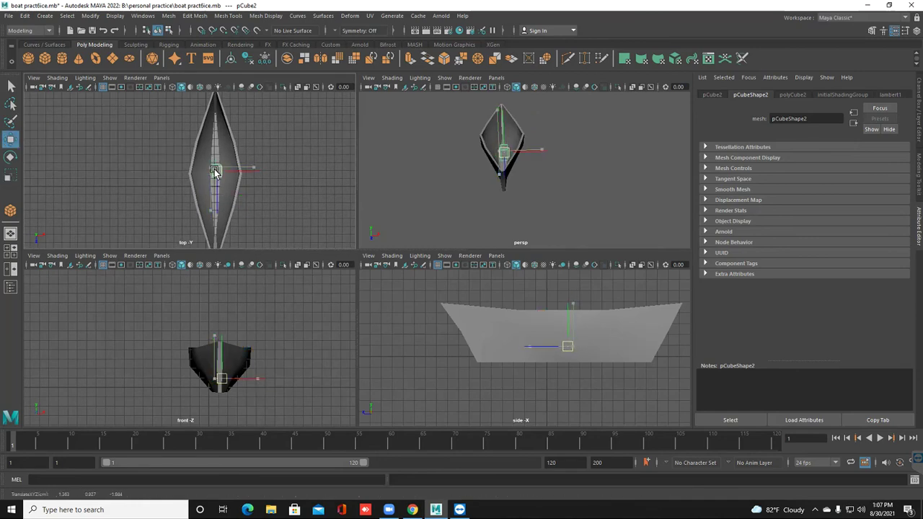
pyautogui.moveTo(214, 171); pyautogui.dragTo(213, 170)
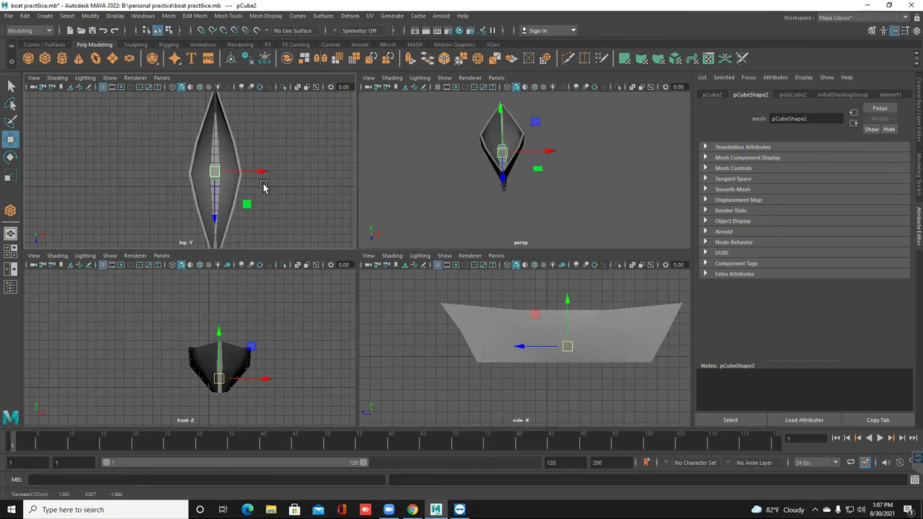
# - Widen the centred cube along X into a block spanning about half of the hull's width
pyautogui.press('r')
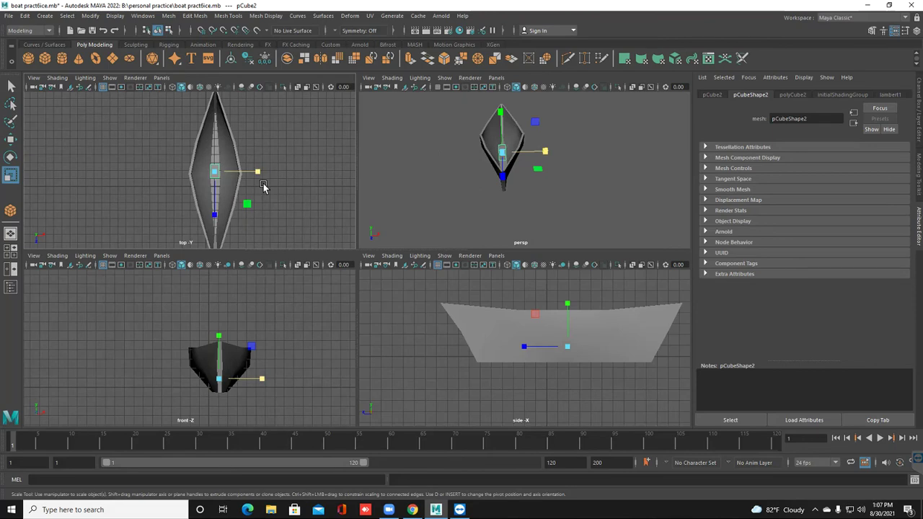
pyautogui.click(264, 187)
pyautogui.moveTo(263, 186); pyautogui.dragTo(263, 186)
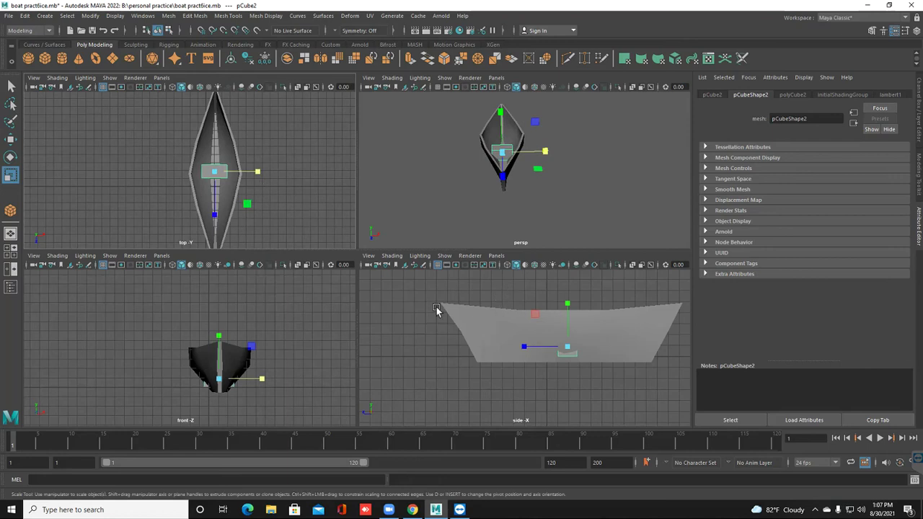
# - Clear the selection and display the side, front and top views as wireframes
pyautogui.press('4')
pyautogui.click(300, 322)
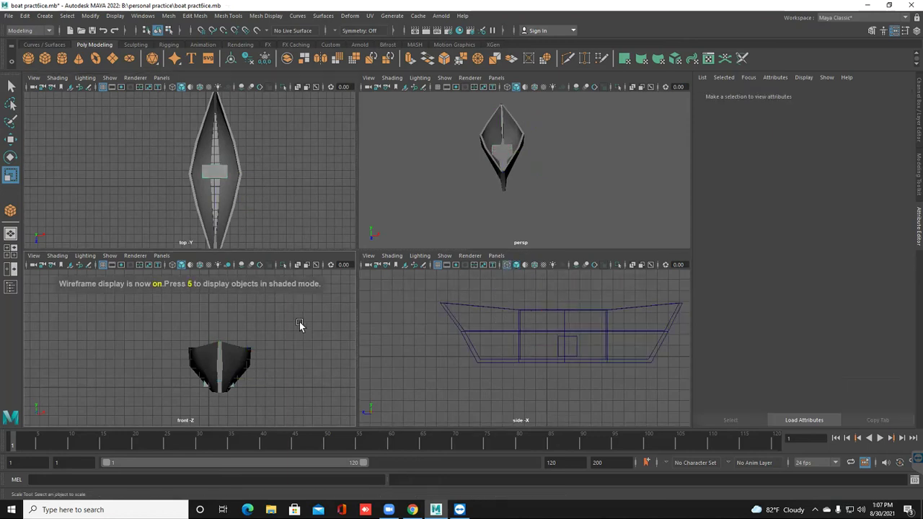
pyautogui.press('4')
pyautogui.press('4')
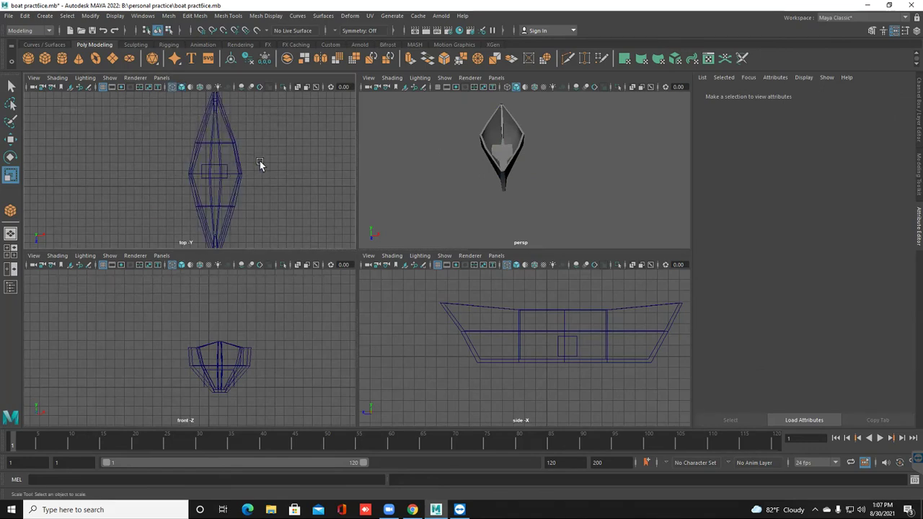
pyautogui.click(554, 346)
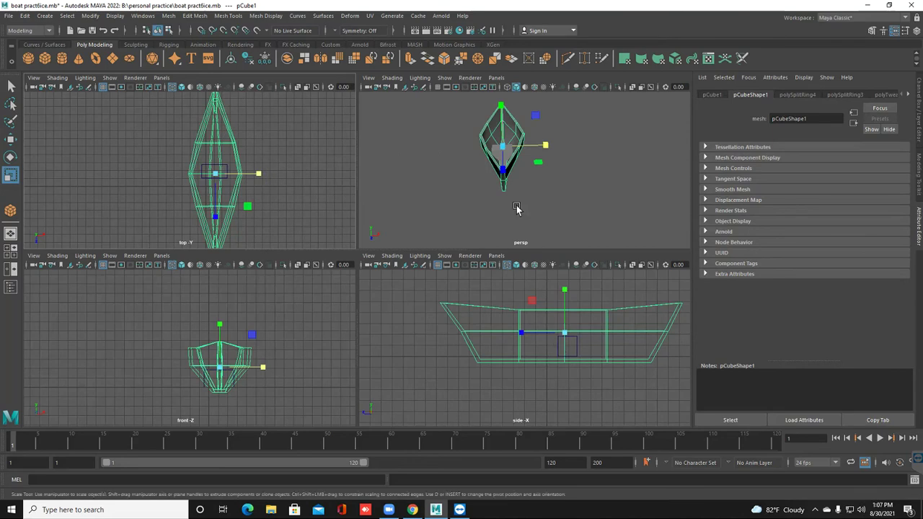
pyautogui.click(496, 150)
pyautogui.scroll(8, 498, 157)
pyautogui.scroll(-3, 469, 167)
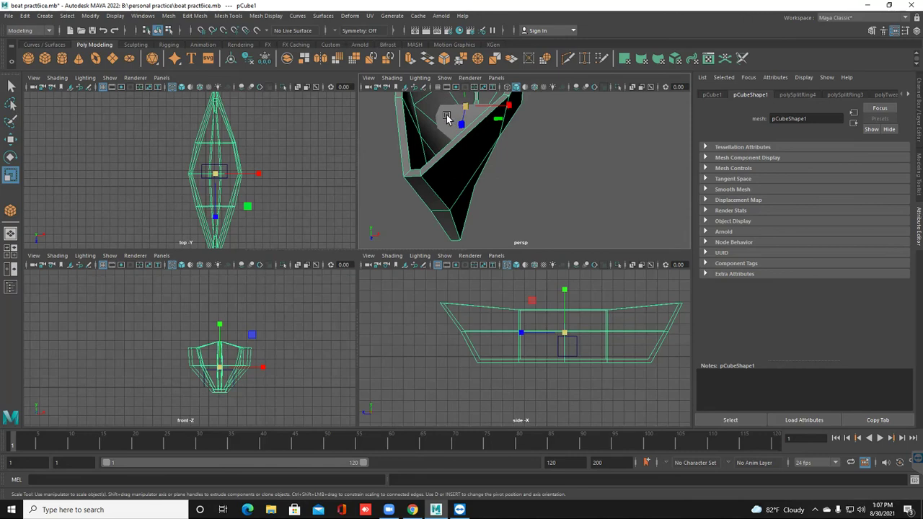
pyautogui.moveTo(450, 122); pyautogui.dragTo(449, 124, button='middle')
pyautogui.hotkey('ctrl', 'z')
pyautogui.hotkey('ctrl', 'z')
pyautogui.hotkey('ctrl', 'z')
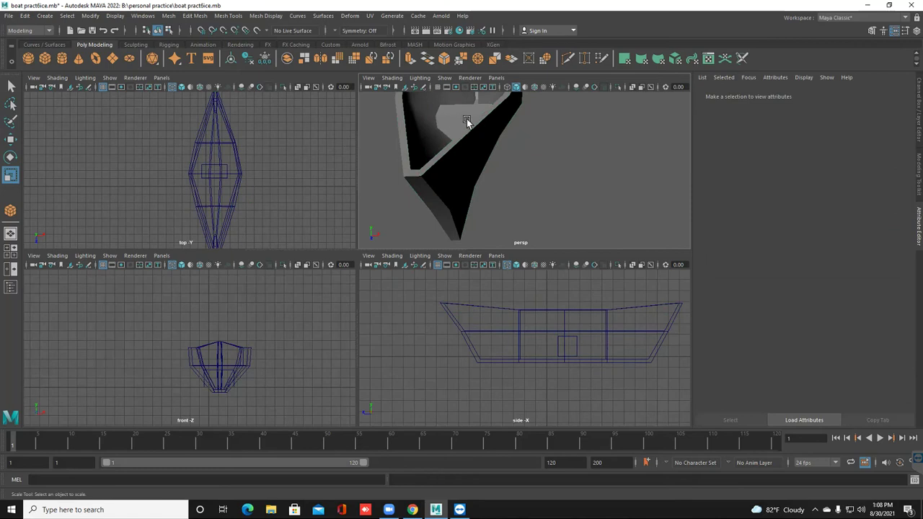
# - Select the inner cube in the perspective view and stretch it along X to the hull's full width
pyautogui.click(467, 121)
pyautogui.moveTo(467, 123); pyautogui.dragTo(468, 123, button='middle')
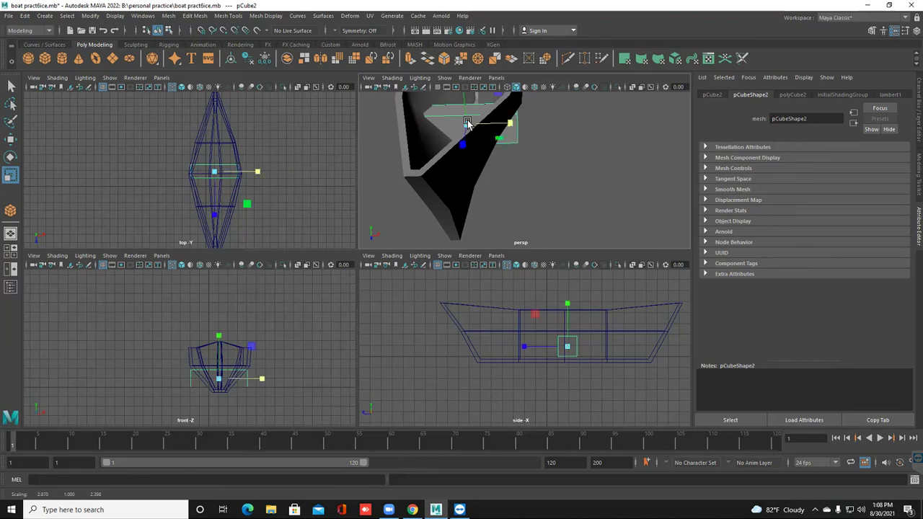
pyautogui.keyDown('alt'); pyautogui.moveTo(468, 123); pyautogui.dragTo(467, 123); pyautogui.keyUp('alt')
pyautogui.scroll(-5, 468, 123)
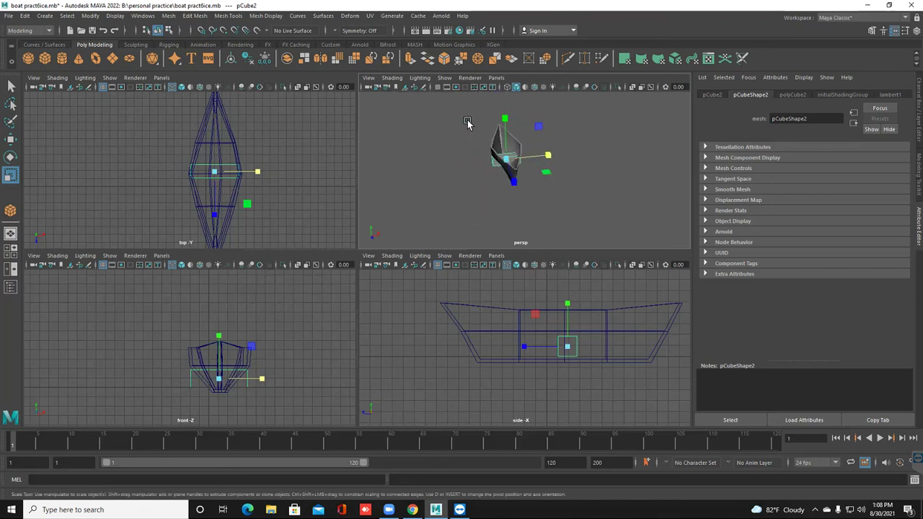
# - Flatten the cube to about 0.42 in Y as a seat plank and raise it slightly inside the hull
pyautogui.scroll(8, 467, 123)
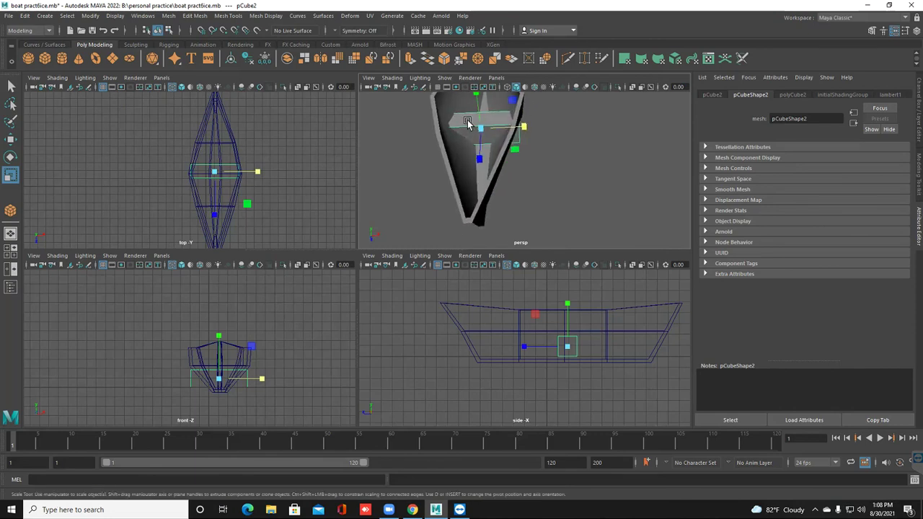
pyautogui.moveTo(467, 123); pyautogui.dragTo(468, 125)
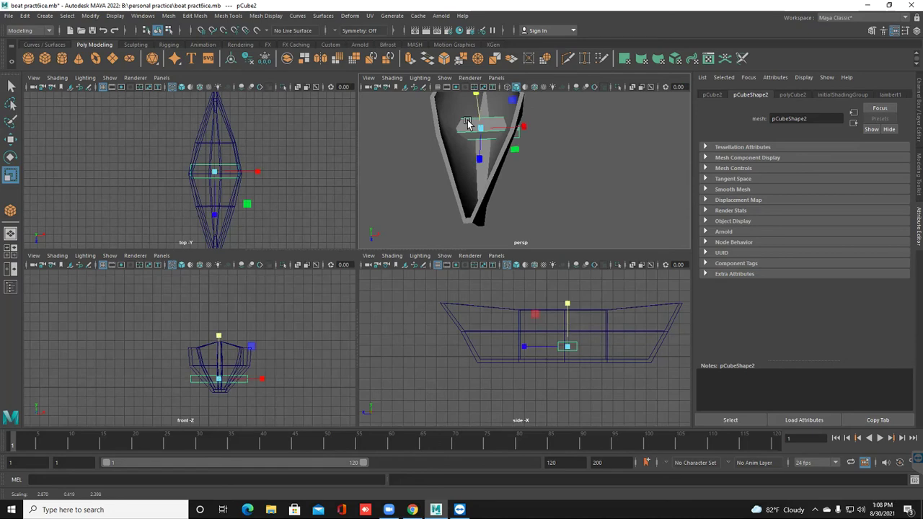
pyautogui.press('w')
pyautogui.moveTo(476, 107); pyautogui.dragTo(468, 123)
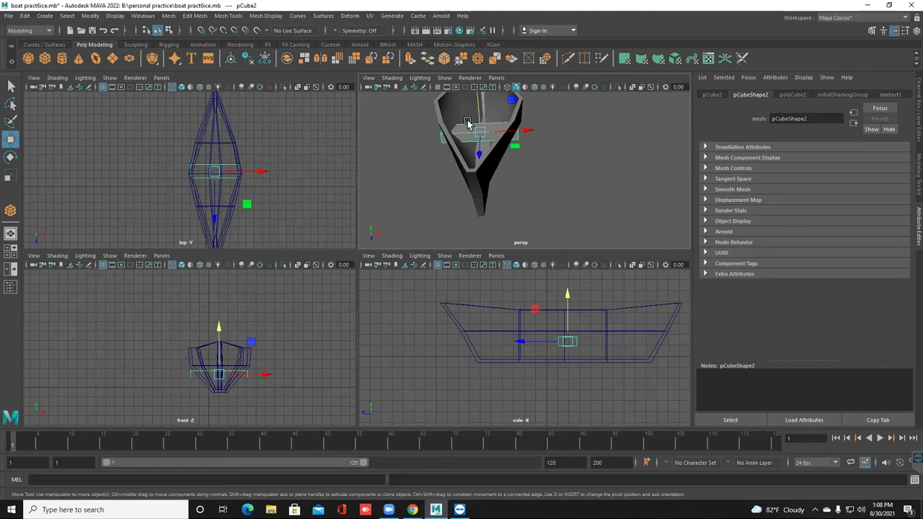
# - Duplicate the seat plank twice towards each end of the hull for five spaced planks, and save the scene
pyautogui.press('space')
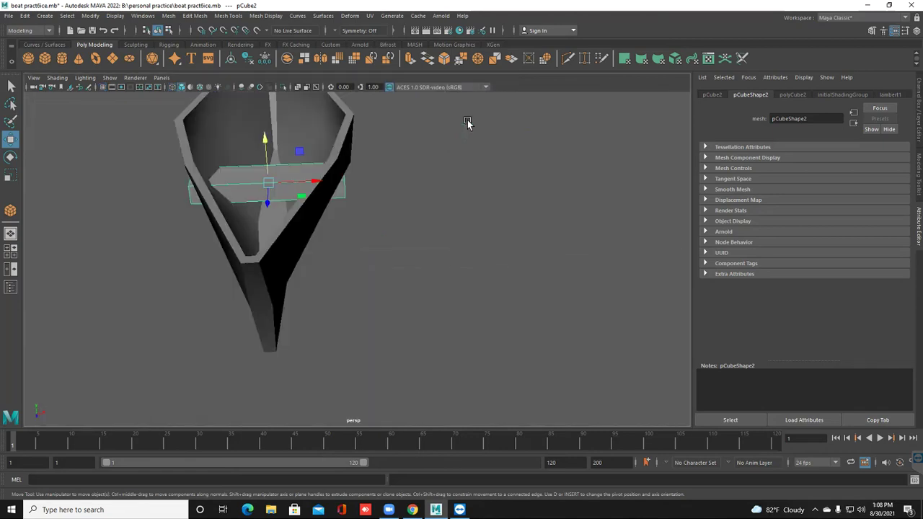
pyautogui.scroll(-4, 468, 124)
pyautogui.moveTo(468, 123)
pyautogui.keyDown('alt'); pyautogui.mouseDown()
pyautogui.moveTo(537, 101)
pyautogui.moveTo(548, 115)
pyautogui.moveTo(468, 130)
pyautogui.mouseUp(); pyautogui.keyUp('alt')
pyautogui.keyDown('shift'); pyautogui.moveTo(351, 284); pyautogui.dragTo(407, 281); pyautogui.keyUp('shift')
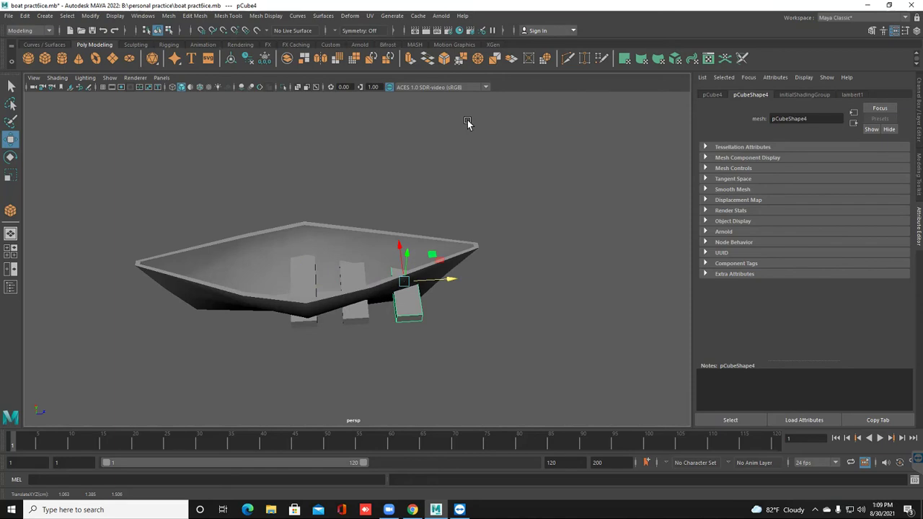
pyautogui.click(302, 277)
pyautogui.moveTo(339, 284)
pyautogui.keyDown('shift'); pyautogui.mouseDown()
pyautogui.moveTo(222, 284)
pyautogui.moveTo(235, 284)
pyautogui.mouseUp(); pyautogui.keyUp('shift')
pyautogui.hotkey('ctrl', 's')
pyautogui.moveTo(467, 122)
pyautogui.keyDown('alt'); pyautogui.mouseDown()
pyautogui.moveTo(395, 163)
pyautogui.moveTo(346, 159)
pyautogui.moveTo(448, 137)
pyautogui.moveTo(432, 101)
pyautogui.moveTo(454, 130)
pyautogui.moveTo(505, 116)
pyautogui.moveTo(538, 119)
pyautogui.mouseUp(); pyautogui.keyUp('alt')
pyautogui.click(467, 123)
pyautogui.moveTo(467, 122)
pyautogui.keyDown('alt'); pyautogui.mouseDown()
pyautogui.moveTo(519, 79)
pyautogui.moveTo(494, 126)
pyautogui.moveTo(534, 123)
pyautogui.mouseUp(); pyautogui.keyUp('alt')
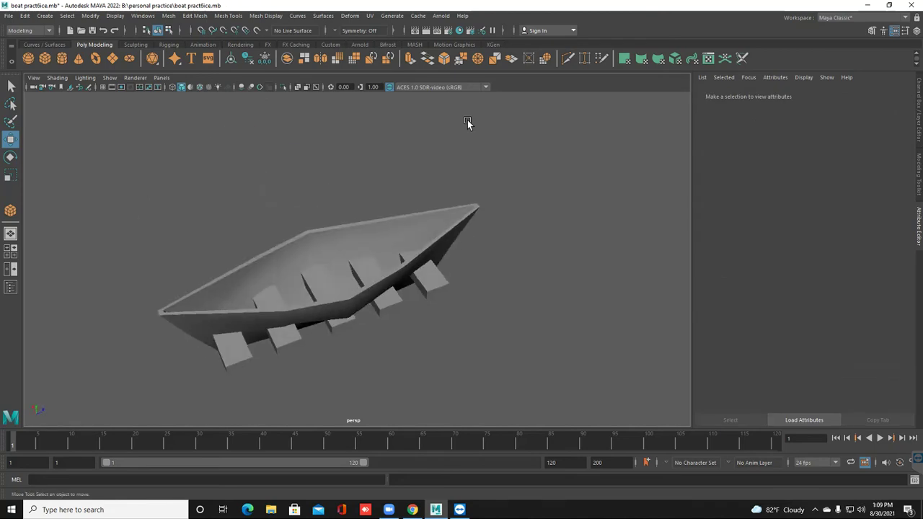
# - Switch the end seat plank to vertex editing and select the corner vertices on one side of it
pyautogui.click(435, 277)
pyautogui.moveTo(435, 277); pyautogui.dragTo(388, 245, button='right')
pyautogui.keyDown('alt'); pyautogui.moveTo(467, 121); pyautogui.dragTo(467, 121); pyautogui.keyUp('alt')
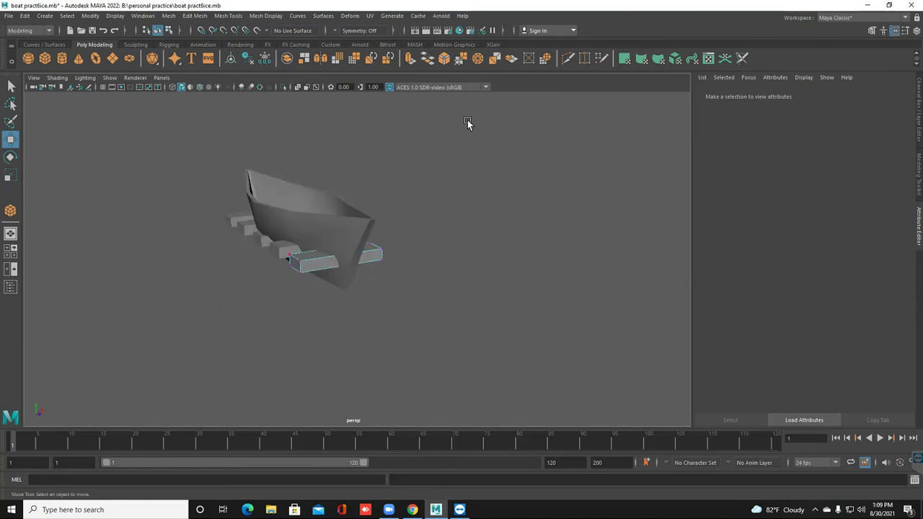
pyautogui.moveTo(306, 279); pyautogui.dragTo(296, 256)
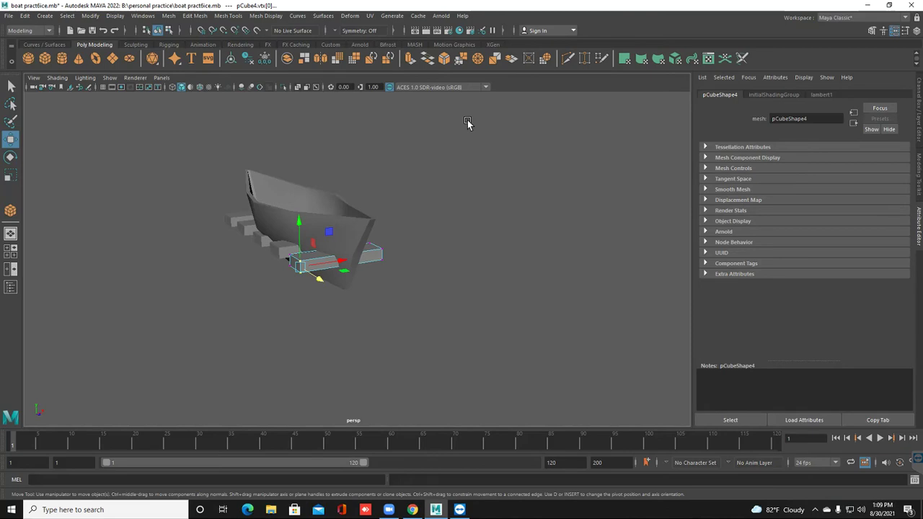
pyautogui.keyDown('alt'); pyautogui.moveTo(467, 121); pyautogui.dragTo(467, 121); pyautogui.keyUp('alt')
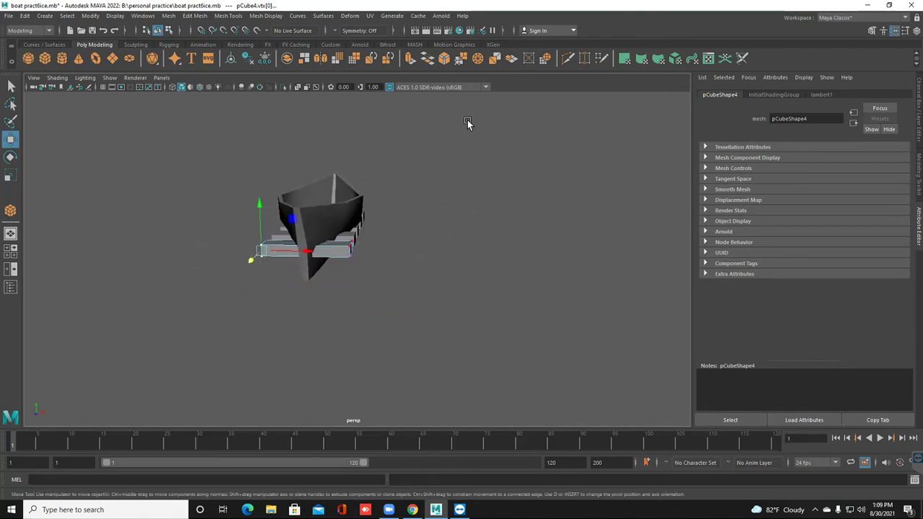
pyautogui.click(346, 254)
pyautogui.keyDown('alt'); pyautogui.moveTo(467, 122); pyautogui.dragTo(467, 121); pyautogui.keyUp('alt')
pyautogui.click(468, 121)
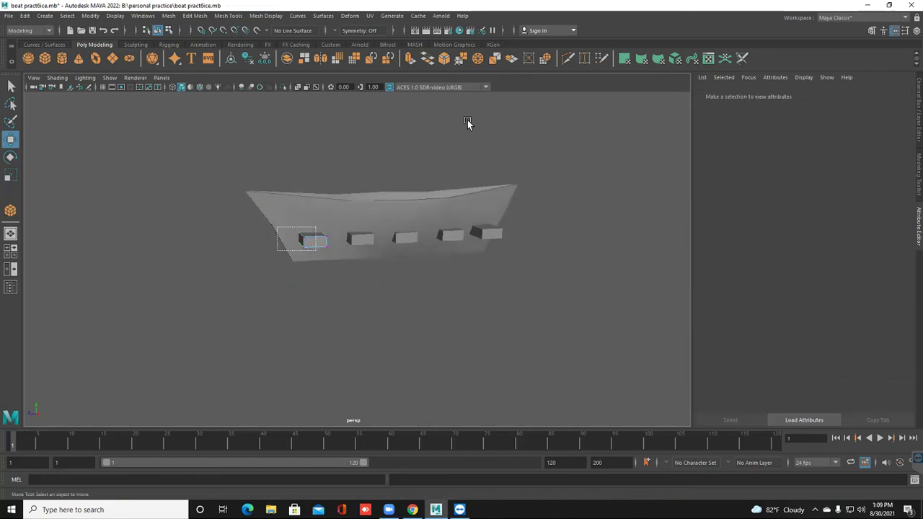
# - Select the end plank's outer corner vertices on one side and move them inward along X toward the hull
pyautogui.moveTo(277, 228); pyautogui.dragTo(309, 249)
pyautogui.keyDown('alt'); pyautogui.moveTo(467, 121); pyautogui.dragTo(468, 121); pyautogui.keyUp('alt')
pyautogui.click(467, 121)
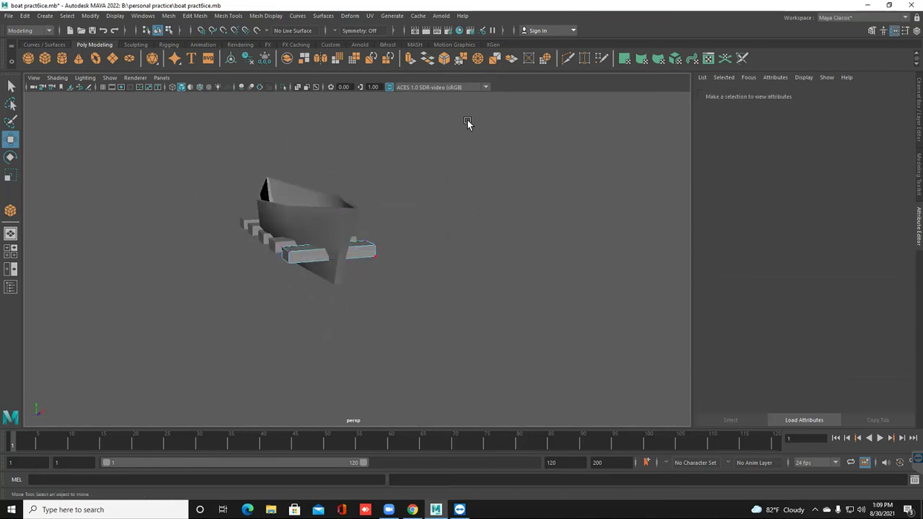
pyautogui.moveTo(371, 240); pyautogui.dragTo(381, 259)
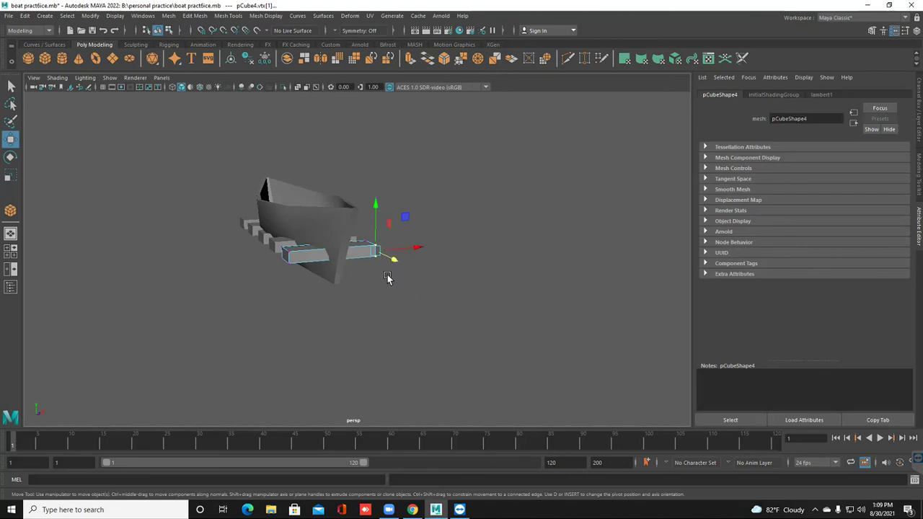
pyautogui.moveTo(382, 277)
pyautogui.keyDown('alt'); pyautogui.mouseDown()
pyautogui.moveTo(381, 262)
pyautogui.moveTo(377, 278)
pyautogui.mouseUp(); pyautogui.keyUp('alt')
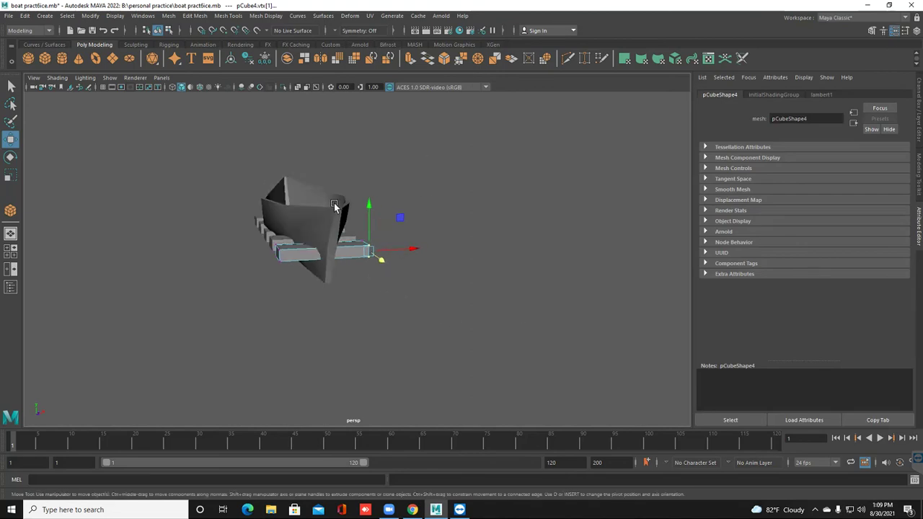
pyautogui.moveTo(412, 248); pyautogui.dragTo(367, 233)
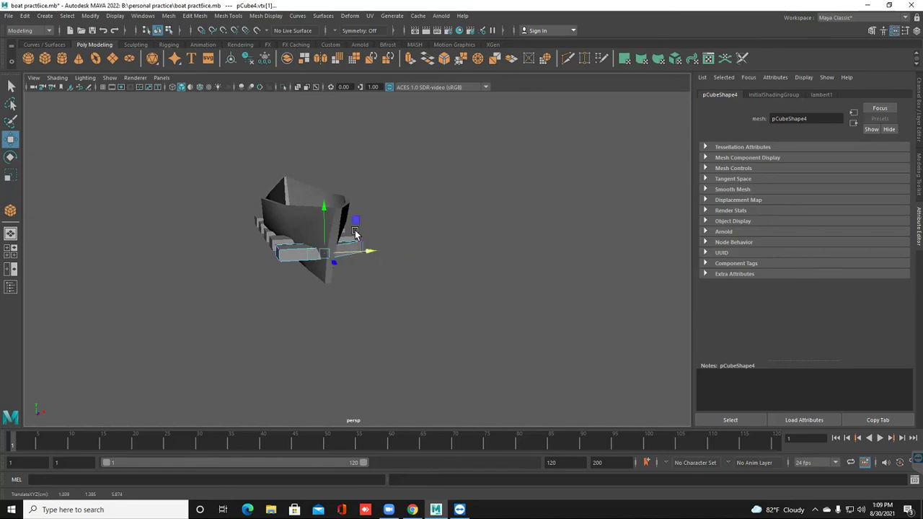
pyautogui.click(354, 232)
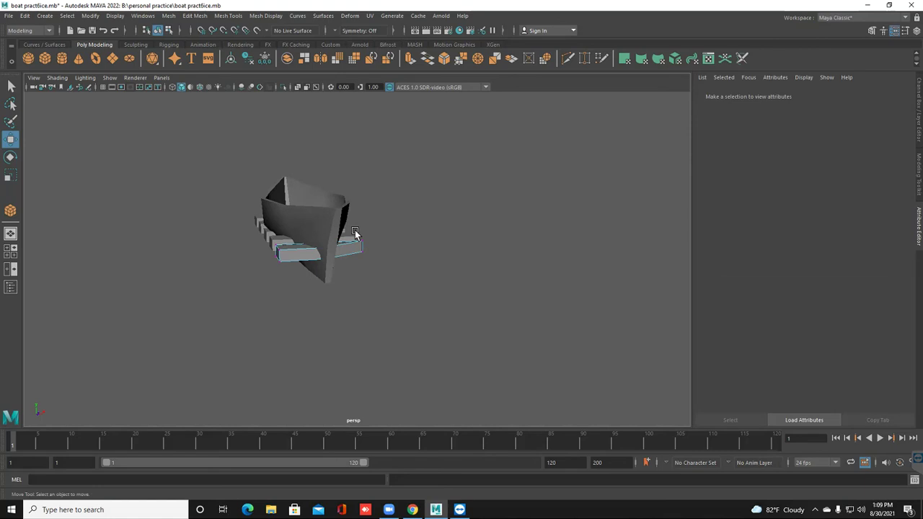
# - Select the end plank's corner vertices on the opposite side and move them inward along X
pyautogui.moveTo(258, 242); pyautogui.dragTo(295, 268)
pyautogui.click(355, 230)
pyautogui.click(354, 231)
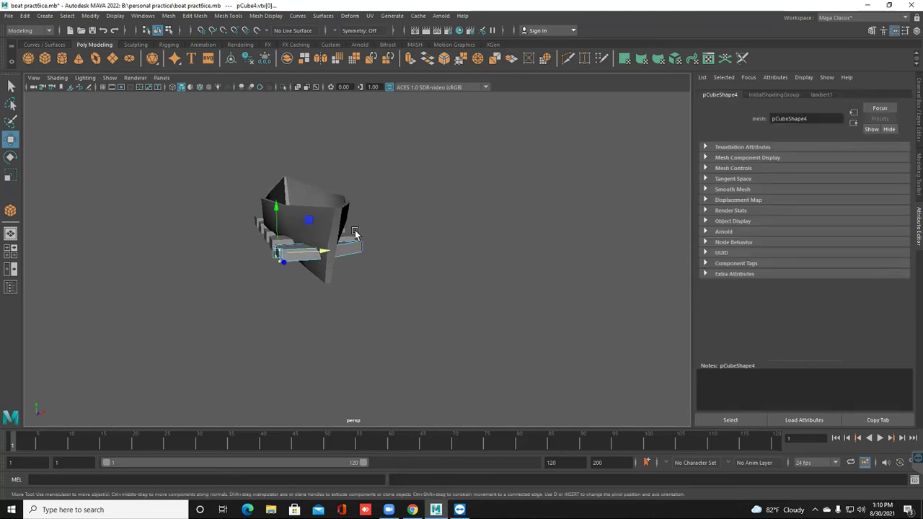
pyautogui.click(355, 230)
pyautogui.moveTo(271, 235); pyautogui.dragTo(287, 284)
pyautogui.keyDown('alt'); pyautogui.moveTo(355, 230); pyautogui.dragTo(278, 227); pyautogui.keyUp('alt')
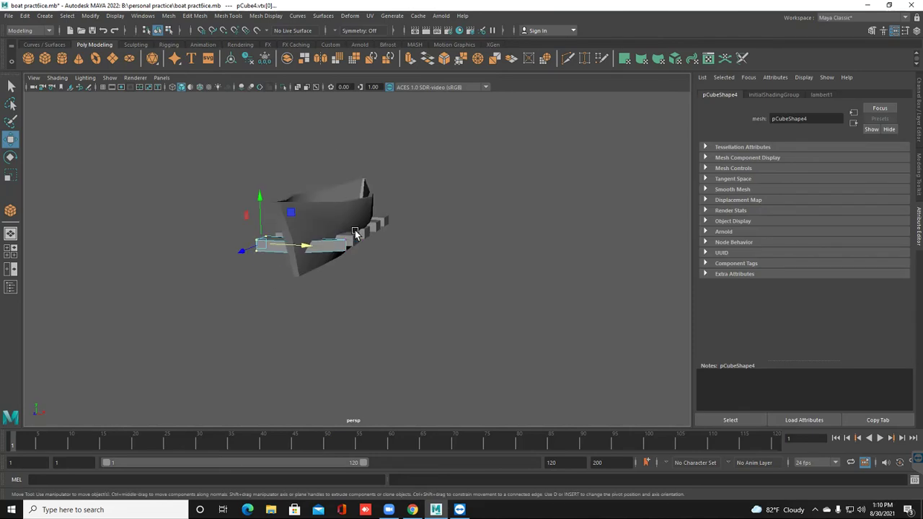
pyautogui.moveTo(343, 231)
pyautogui.keyDown('shift'); pyautogui.mouseDown()
pyautogui.moveTo(351, 265)
pyautogui.moveTo(339, 247)
pyautogui.moveTo(358, 225)
pyautogui.moveTo(394, 226)
pyautogui.moveTo(354, 230)
pyautogui.mouseUp(); pyautogui.keyUp('shift')
pyautogui.press('r')
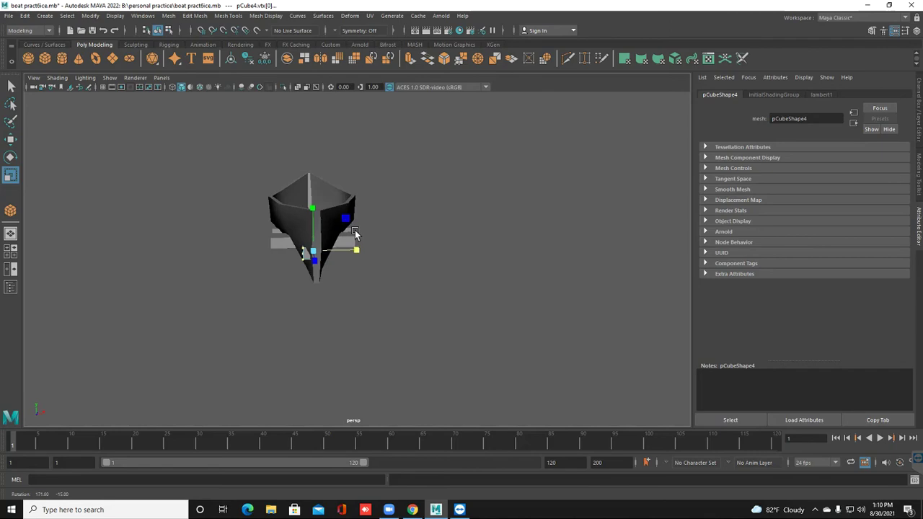
pyautogui.press('w')
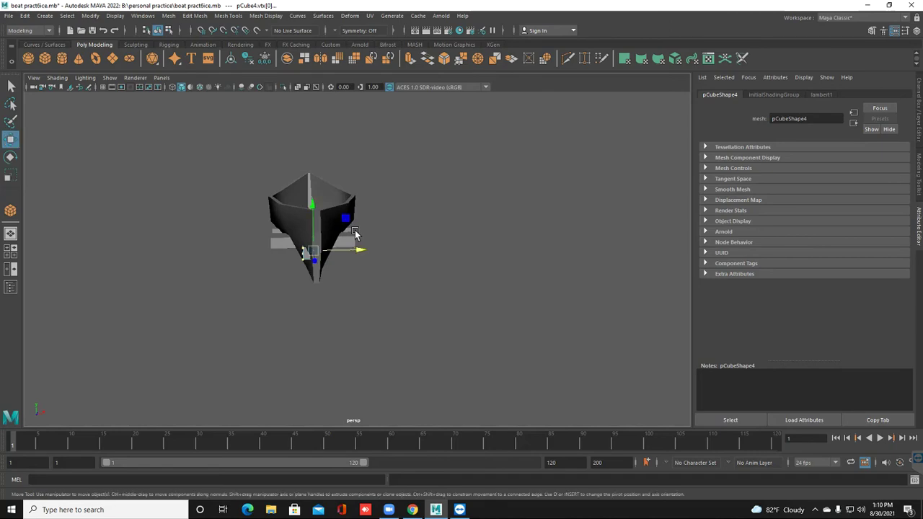
# - Try small X adjustments of the end plank's corner vertices to tuck both sides inside the hull
pyautogui.moveTo(355, 233); pyautogui.dragTo(355, 232, button='middle')
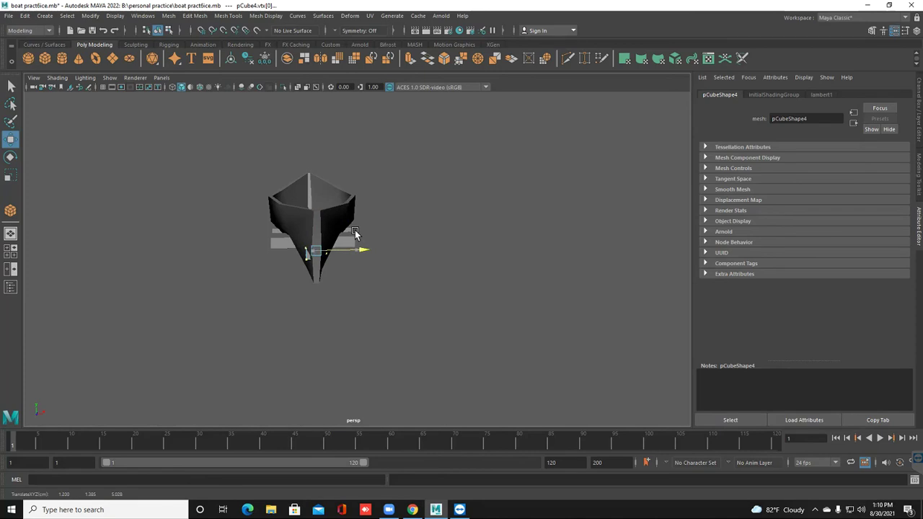
pyautogui.click(355, 231)
pyautogui.hotkey('ctrl', 'z')
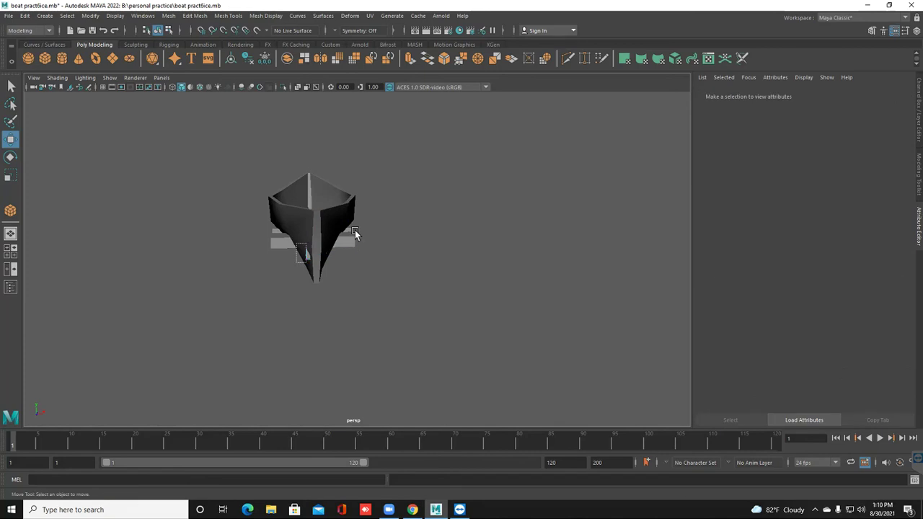
pyautogui.moveTo(355, 232); pyautogui.dragTo(355, 232, button='middle')
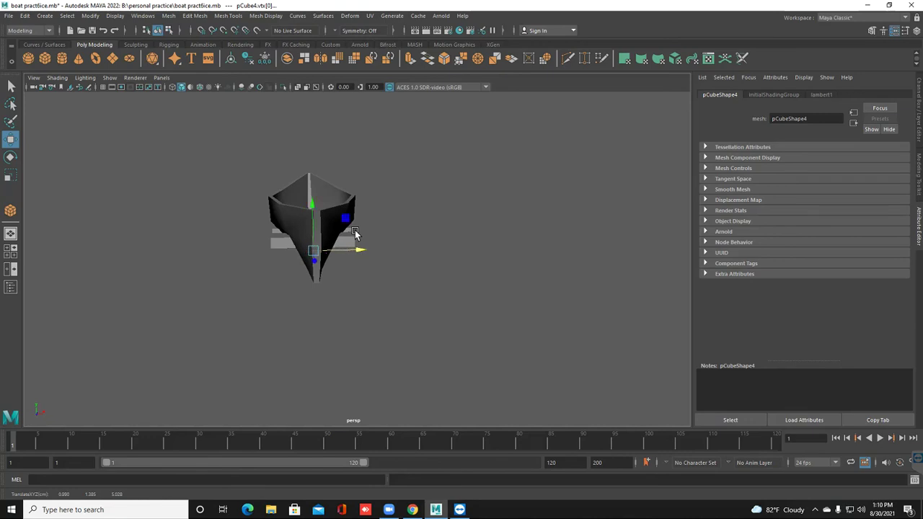
pyautogui.click(355, 233)
pyautogui.moveTo(321, 243); pyautogui.dragTo(349, 263)
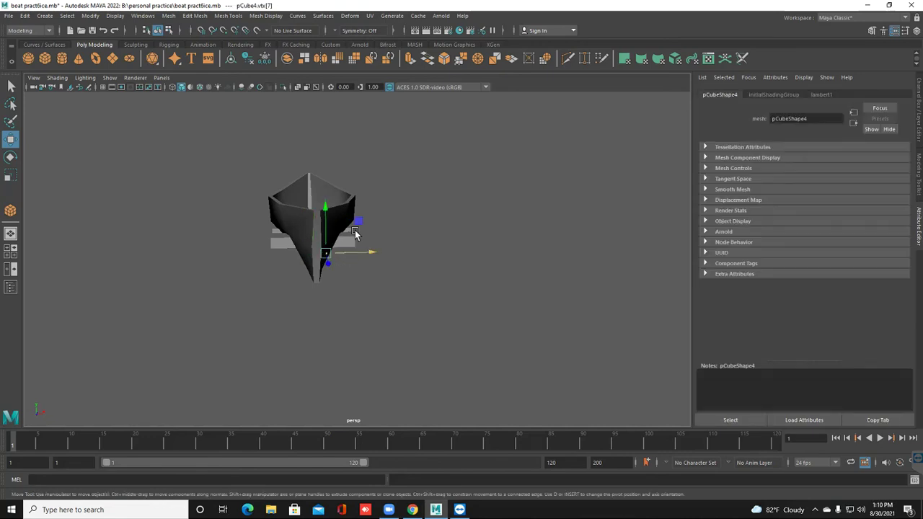
pyautogui.click(355, 231)
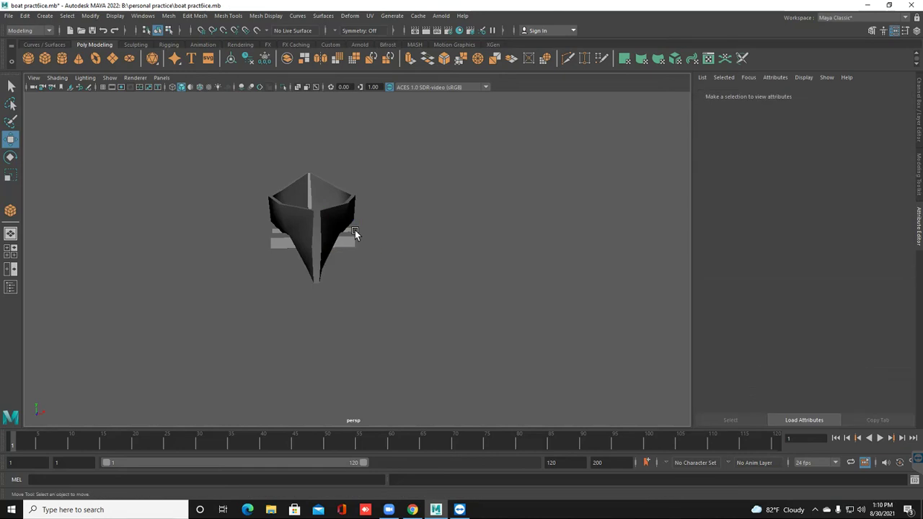
# - Return to object selection and delete the reshaped end plank
pyautogui.keyDown('alt'); pyautogui.moveTo(355, 230); pyautogui.dragTo(418, 267); pyautogui.keyUp('alt')
pyautogui.scroll(4, 408, 264)
pyautogui.keyDown('alt'); pyautogui.moveTo(382, 288); pyautogui.dragTo(362, 301); pyautogui.keyUp('alt')
pyautogui.moveTo(361, 297); pyautogui.dragTo(504, 141, button='right')
pyautogui.keyDown('alt'); pyautogui.moveTo(367, 306); pyautogui.dragTo(369, 263); pyautogui.keyUp('alt')
pyautogui.moveTo(369, 263); pyautogui.dragTo(503, 146, button='right')
pyautogui.click(368, 335)
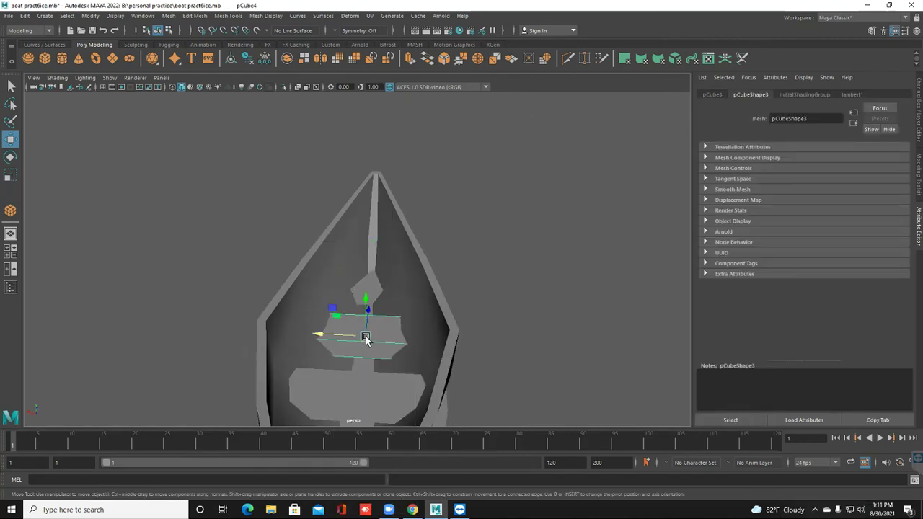
pyautogui.click(371, 287)
pyautogui.press('Delete')
# - Duplicate the neighbouring seat plank and move the copy toward the empty end of the hull
pyautogui.click(361, 323)
pyautogui.press('[')
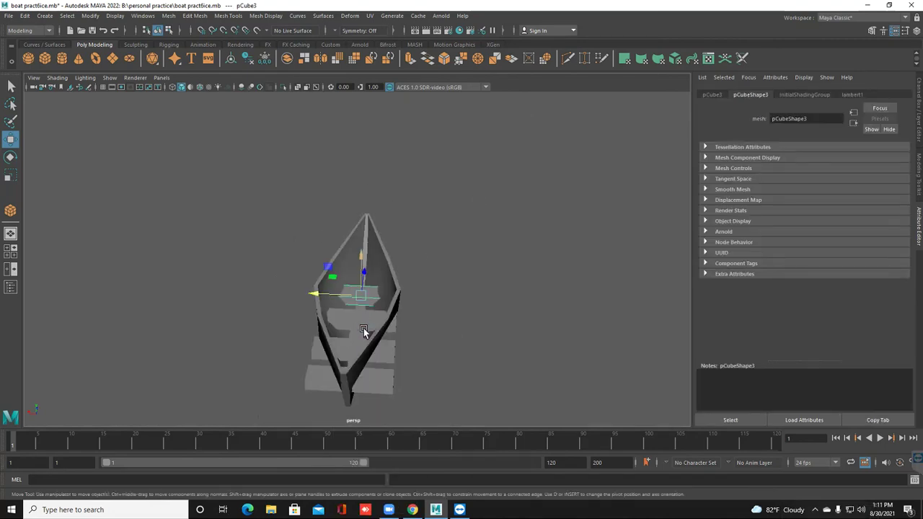
pyautogui.keyDown('shift'); pyautogui.moveTo(367, 265); pyautogui.dragTo(366, 221); pyautogui.keyUp('shift')
pyautogui.keyDown('alt'); pyautogui.moveTo(362, 310); pyautogui.dragTo(357, 339); pyautogui.keyUp('alt')
pyautogui.moveTo(391, 290); pyautogui.dragTo(416, 296)
# - Switch the new end plank to vertex editing and move the corner vertices on one side inward along X
pyautogui.moveTo(450, 294); pyautogui.dragTo(407, 246, button='right')
pyautogui.keyDown('alt'); pyautogui.moveTo(462, 316); pyautogui.dragTo(422, 269); pyautogui.keyUp('alt')
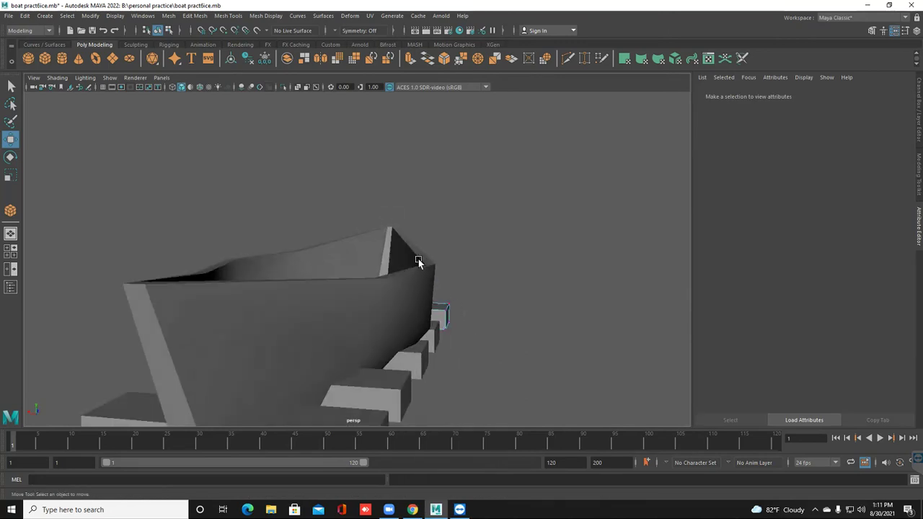
pyautogui.click(437, 319)
pyautogui.keyDown('alt'); pyautogui.moveTo(422, 330); pyautogui.dragTo(375, 328); pyautogui.keyUp('alt')
pyautogui.click(393, 315)
pyautogui.click(393, 325)
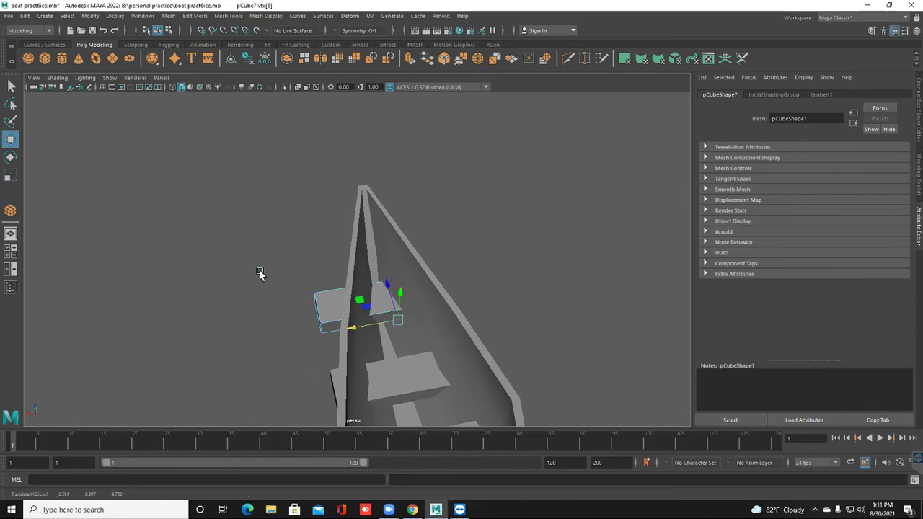
# - Move the corner vertices on the new end plank's opposite side inward along X to narrow it within the hull
pyautogui.moveTo(243, 259); pyautogui.dragTo(335, 369)
pyautogui.moveTo(274, 320); pyautogui.dragTo(323, 322)
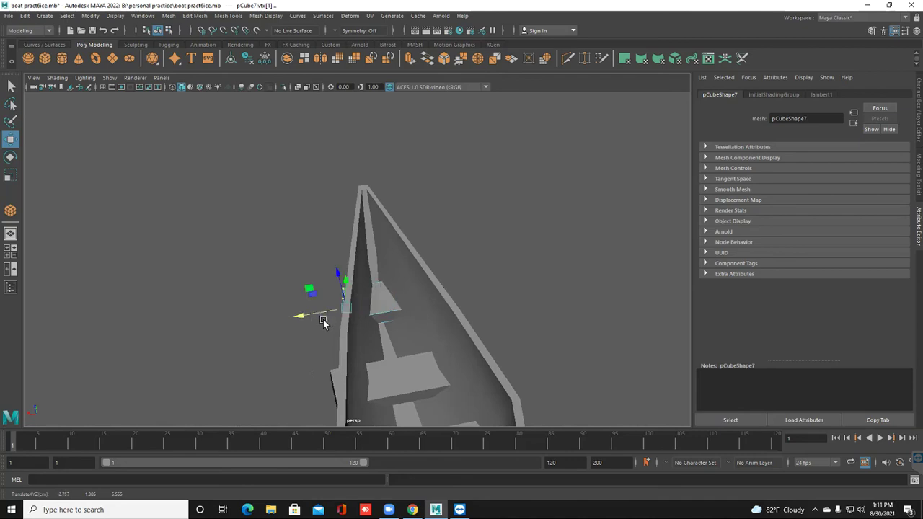
pyautogui.moveTo(323, 322); pyautogui.dragTo(323, 322)
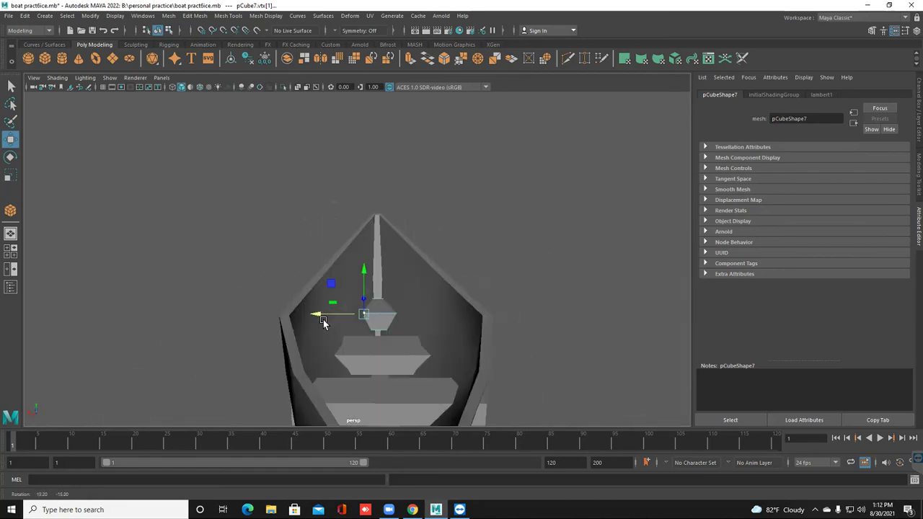
pyautogui.click(323, 322)
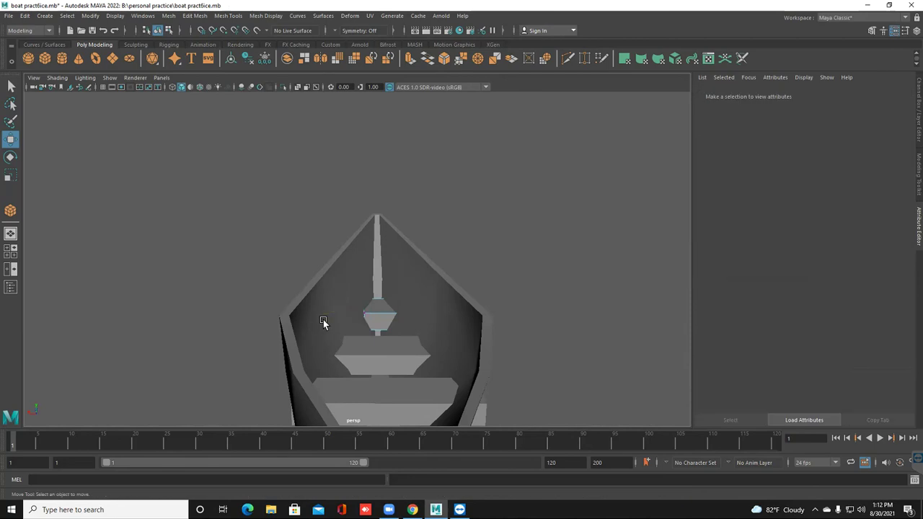
pyautogui.keyDown('alt'); pyautogui.moveTo(323, 322); pyautogui.dragTo(323, 322); pyautogui.keyUp('alt')
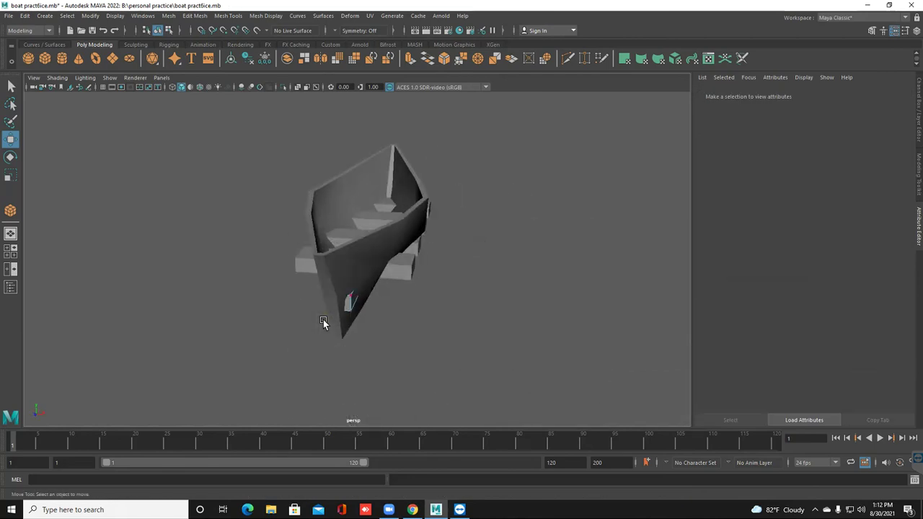
# - Try shifting the corner vertices of the end plank that protrude through the hull along X, undoing the attempts
pyautogui.moveTo(347, 287); pyautogui.dragTo(353, 313)
pyautogui.click(323, 323)
pyautogui.moveTo(342, 285); pyautogui.dragTo(389, 298)
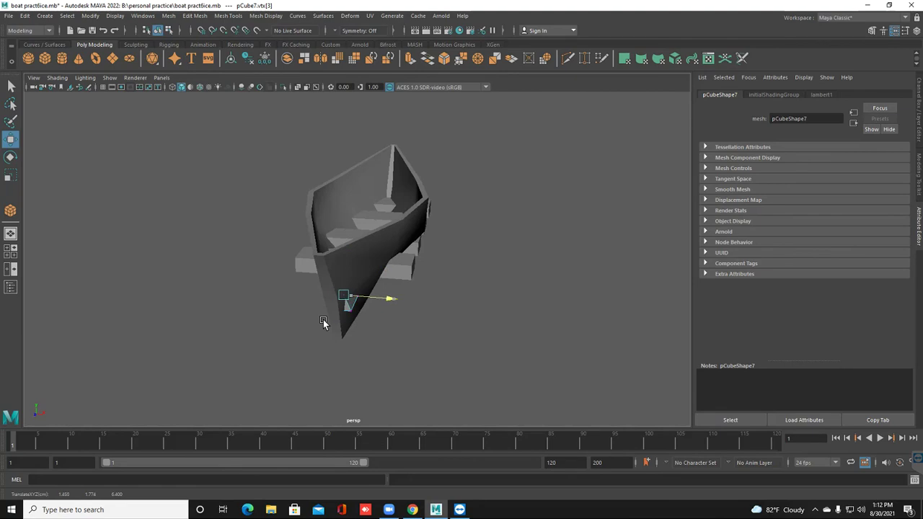
pyautogui.hotkey('ctrl', 'z')
pyautogui.hotkey('ctrl', 'z')
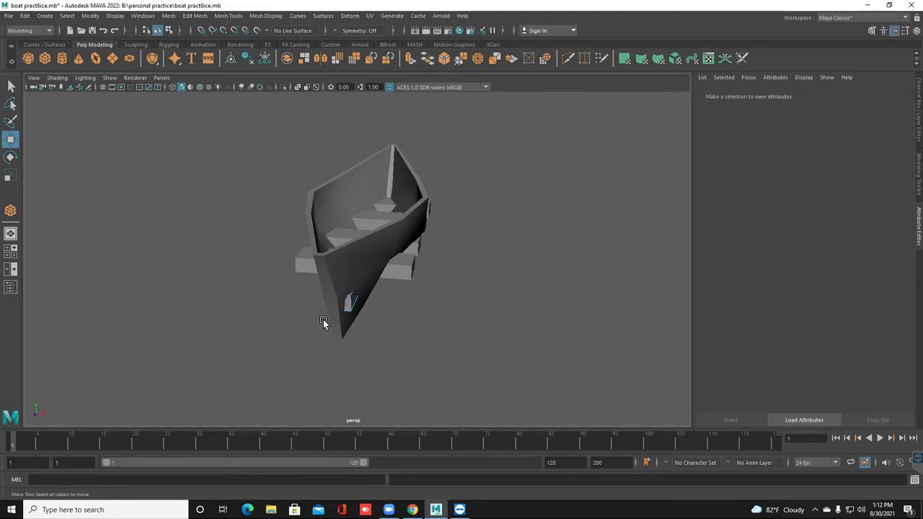
pyautogui.moveTo(323, 321); pyautogui.dragTo(322, 320, button='middle')
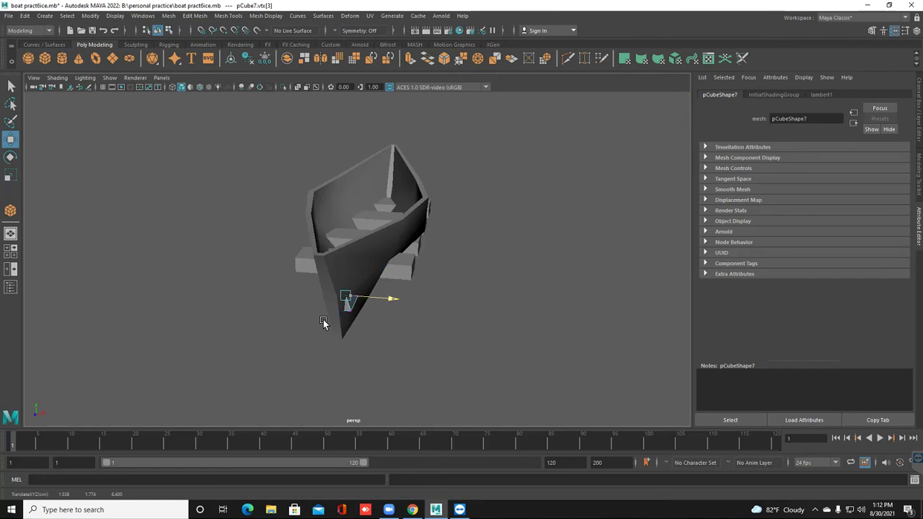
pyautogui.click(323, 320)
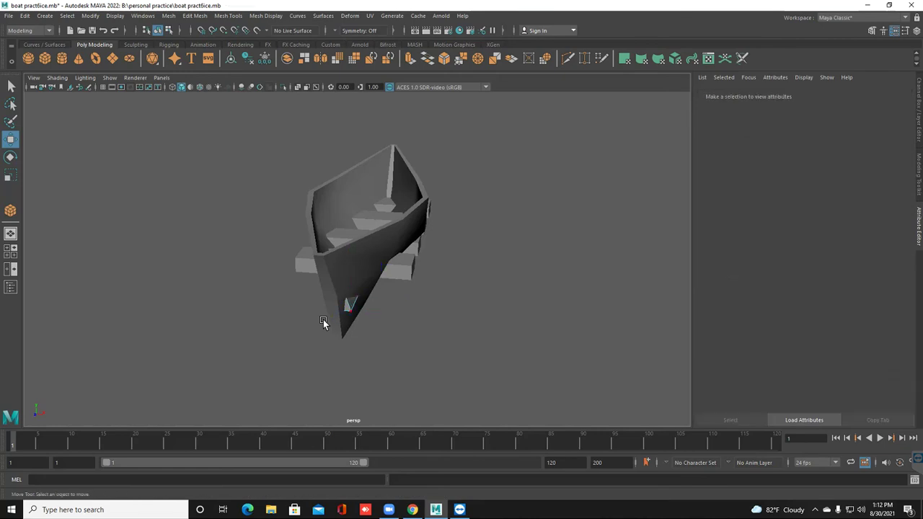
pyautogui.hotkey('ctrl', 'z')
pyautogui.moveTo(323, 320); pyautogui.dragTo(322, 320, button='middle')
pyautogui.hotkey('ctrl', 'z')
pyautogui.hotkey('ctrl', 'z')
pyautogui.hotkey('ctrl', 'z')
# - Nudge the end plank's protruding corner vertex inward along X so the plank sits closer within the hull
pyautogui.moveTo(323, 321); pyautogui.dragTo(322, 320, button='middle')
pyautogui.click(323, 322)
pyautogui.moveTo(323, 322)
pyautogui.keyDown('alt'); pyautogui.mouseDown()
pyautogui.moveTo(309, 305)
pyautogui.moveTo(323, 321)
pyautogui.mouseUp(); pyautogui.keyUp('alt')
pyautogui.click(323, 322)
pyautogui.click(323, 322)
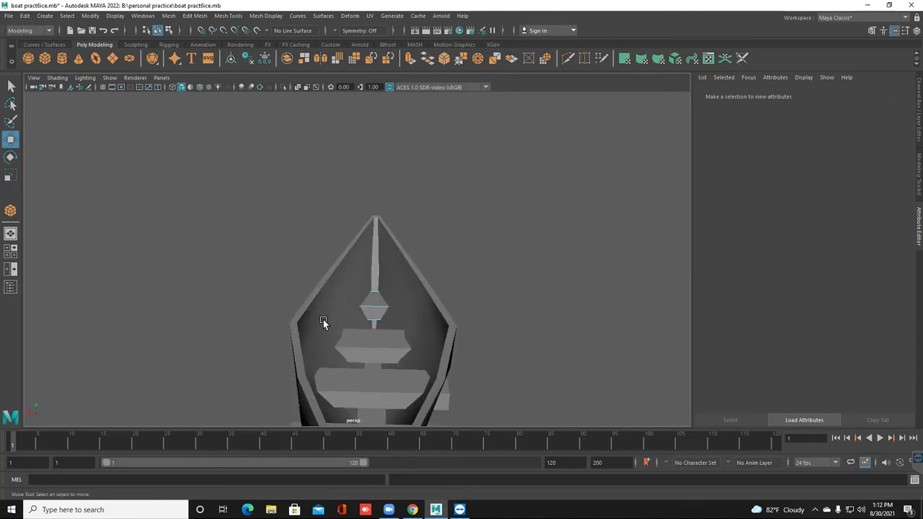
pyautogui.click(323, 322)
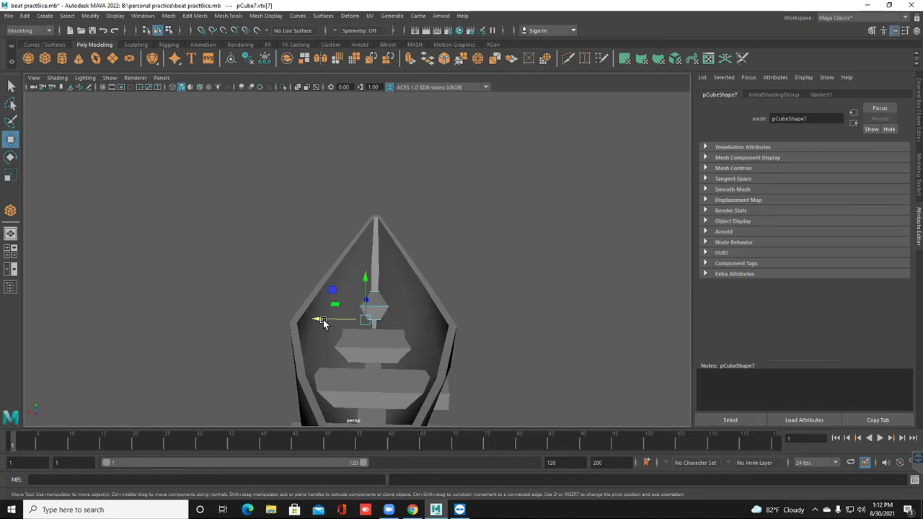
pyautogui.hotkey('ctrl', 'z')
# - Move the end plank's lower corner vertex protruding through the hull inward along X, undoing misjudged moves along the way
pyautogui.keyDown('alt'); pyautogui.moveTo(323, 319); pyautogui.dragTo(323, 319); pyautogui.keyUp('alt')
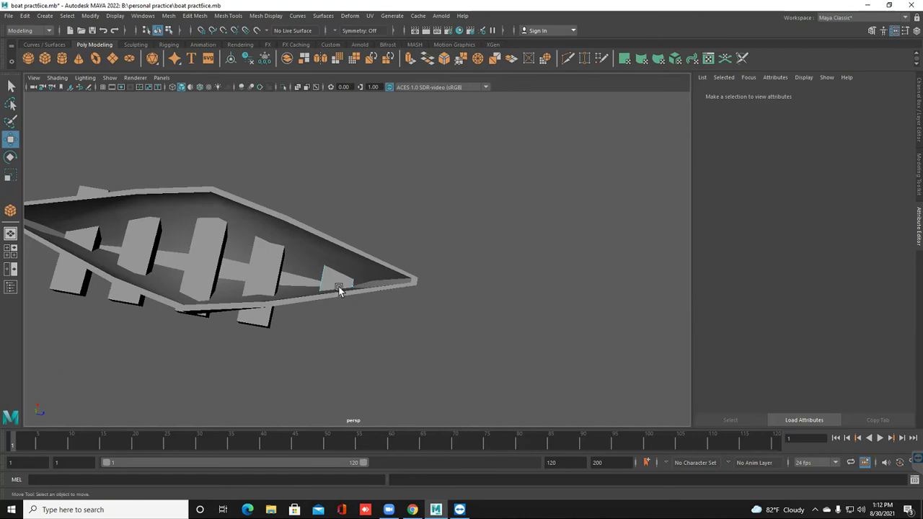
pyautogui.keyDown('alt'); pyautogui.moveTo(348, 269); pyautogui.dragTo(367, 237); pyautogui.keyUp('alt')
pyautogui.keyDown('alt'); pyautogui.moveTo(368, 241); pyautogui.dragTo(354, 370, button='right'); pyautogui.keyUp('alt')
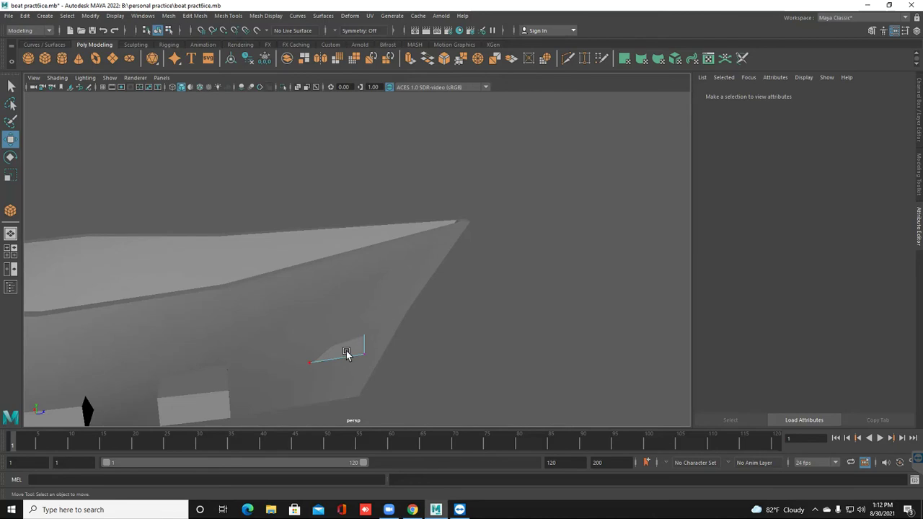
pyautogui.click(346, 353)
pyautogui.keyDown('alt'); pyautogui.moveTo(346, 353); pyautogui.dragTo(346, 353); pyautogui.keyUp('alt')
pyautogui.moveTo(351, 316); pyautogui.dragTo(360, 316)
pyautogui.click(346, 354)
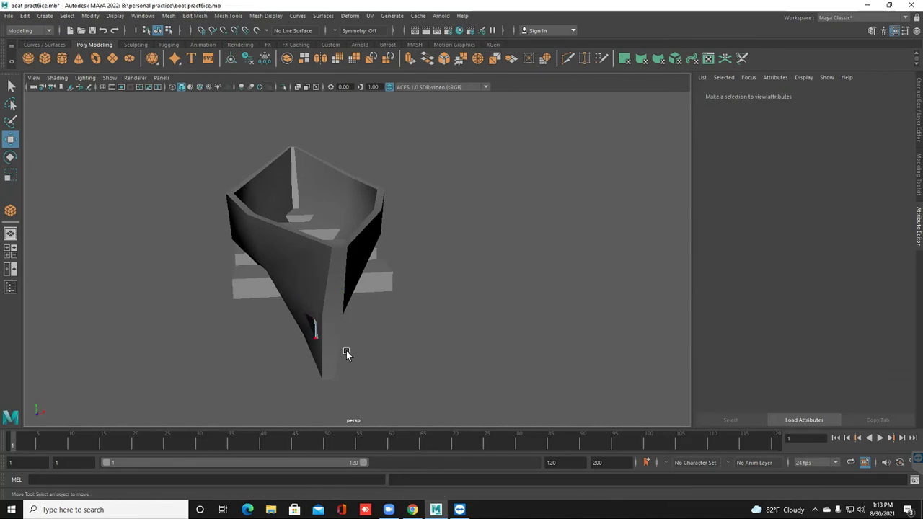
pyautogui.hotkey('ctrl', 'z')
pyautogui.moveTo(353, 336); pyautogui.dragTo(363, 336)
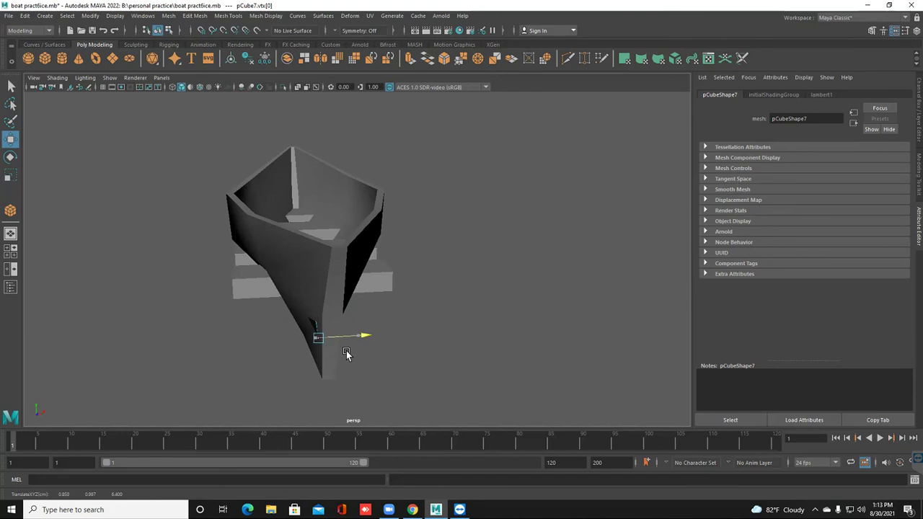
pyautogui.click(346, 353)
pyautogui.hotkey('ctrl', 'z')
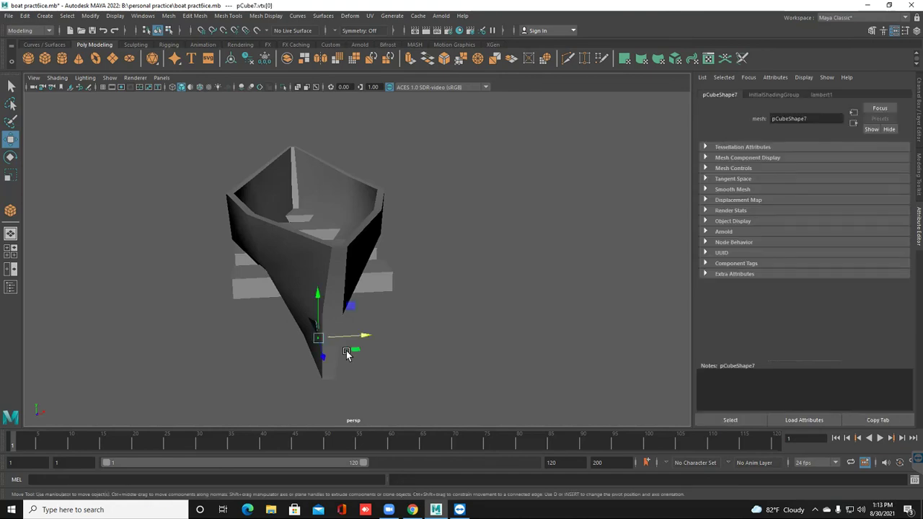
pyautogui.moveTo(346, 351); pyautogui.dragTo(347, 351, button='middle')
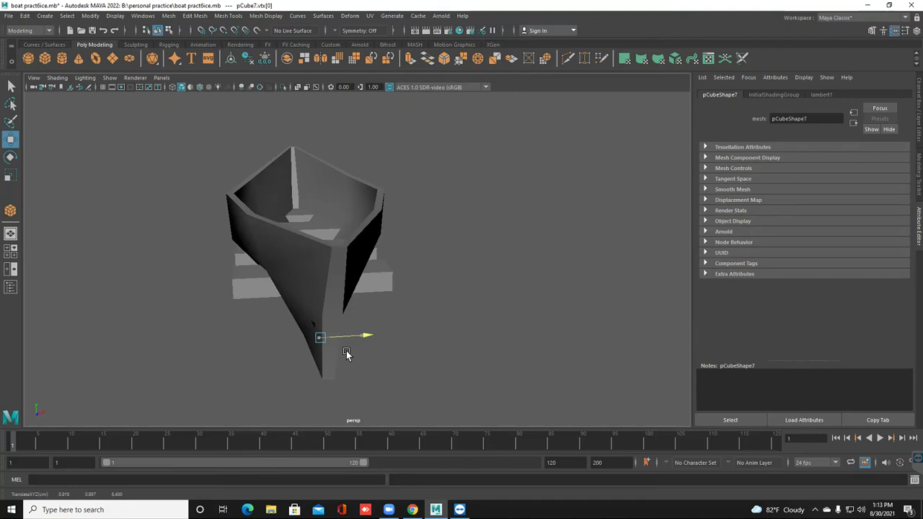
pyautogui.click(347, 354)
# - Try shifting another corner vertex at the narrow end of the end plank inward along X
pyautogui.keyDown('alt'); pyautogui.moveTo(346, 352); pyautogui.dragTo(346, 352); pyautogui.keyUp('alt')
pyautogui.click(346, 354)
pyautogui.click(346, 352)
pyautogui.keyDown('alt'); pyautogui.moveTo(347, 352); pyautogui.dragTo(353, 304); pyautogui.keyUp('alt')
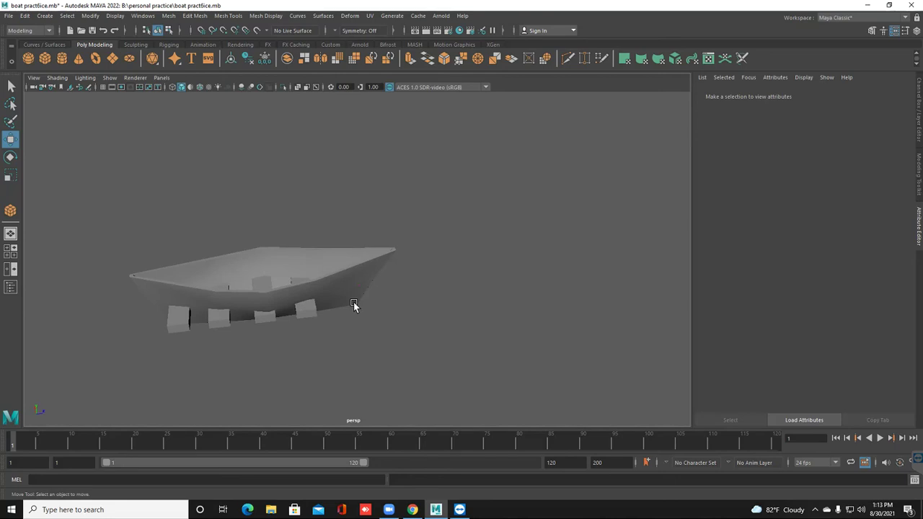
pyautogui.click(353, 302)
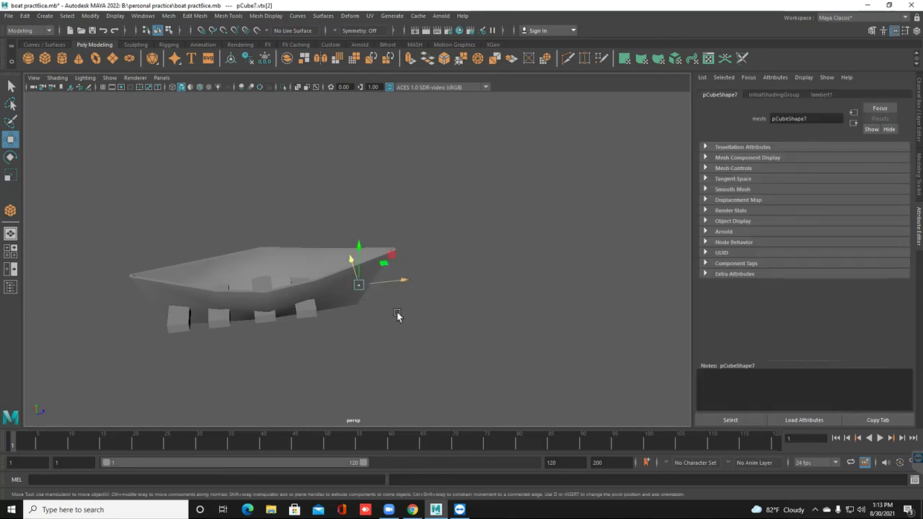
pyautogui.keyDown('alt'); pyautogui.moveTo(397, 311); pyautogui.dragTo(400, 298); pyautogui.keyUp('alt')
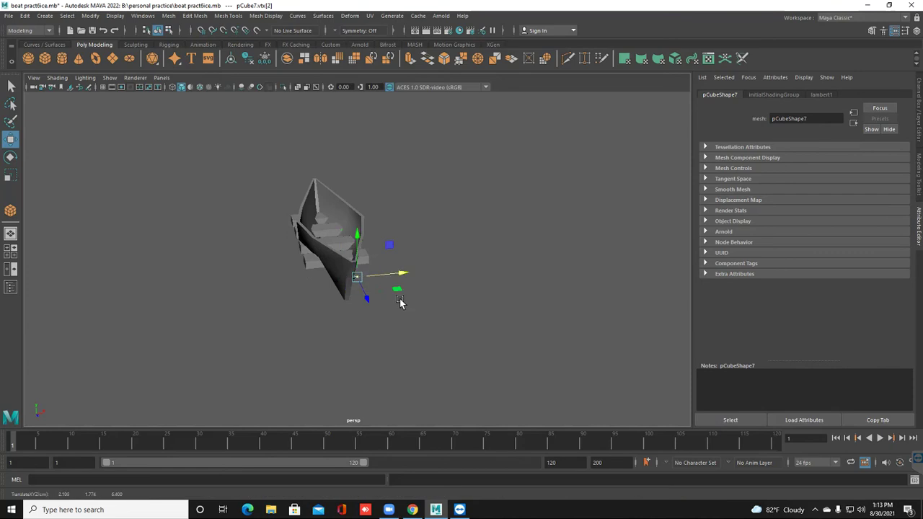
pyautogui.click(401, 300)
pyautogui.hotkey('ctrl', 'z')
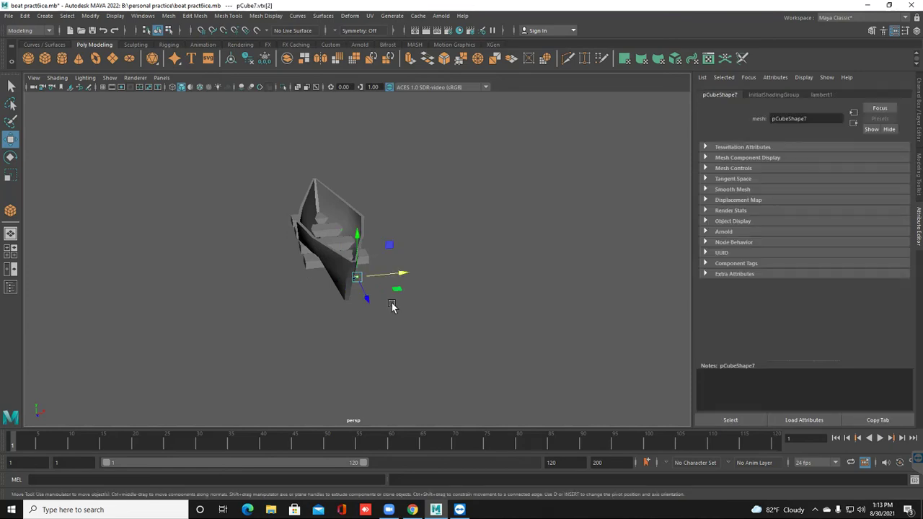
pyautogui.moveTo(391, 305); pyautogui.dragTo(392, 306, button='middle')
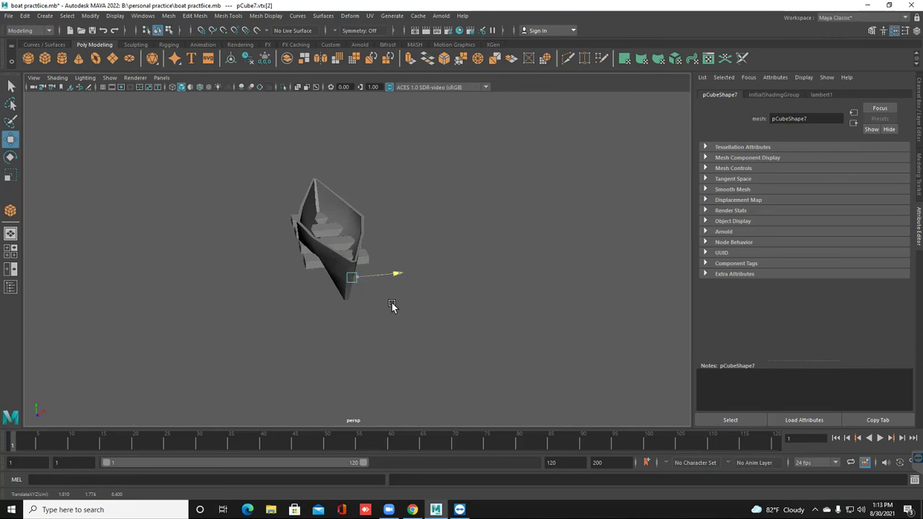
pyautogui.click(392, 306)
pyautogui.keyDown('alt'); pyautogui.moveTo(393, 306); pyautogui.dragTo(278, 192); pyautogui.keyUp('alt')
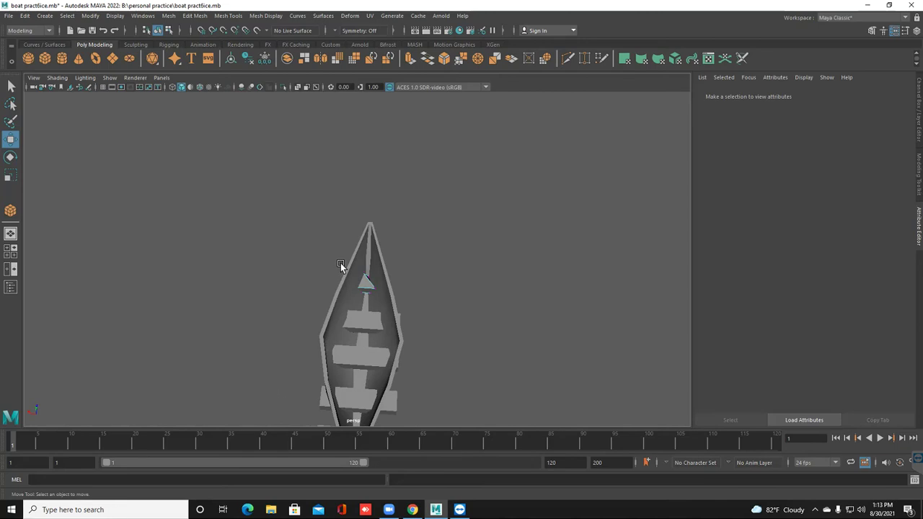
# - Undo the recent moves of the end plank's corner vertex
pyautogui.keyDown('alt'); pyautogui.moveTo(363, 268); pyautogui.dragTo(367, 279); pyautogui.keyUp('alt')
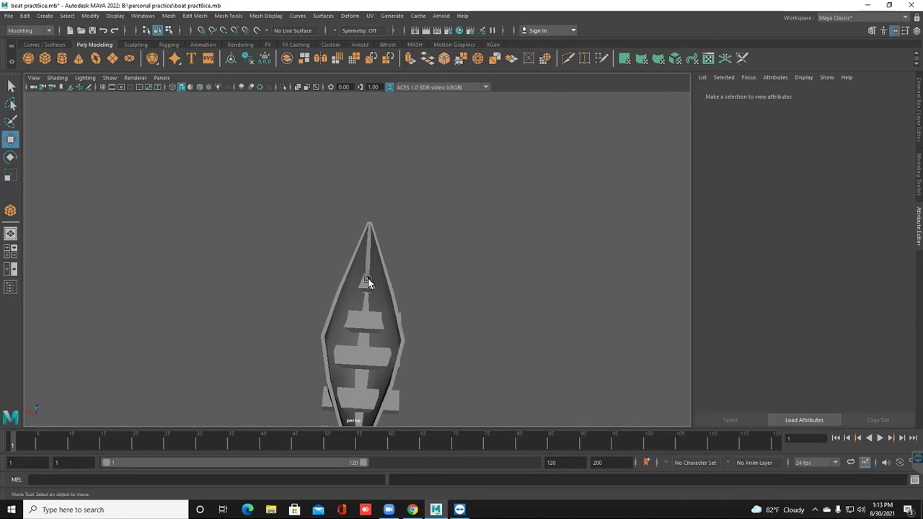
pyautogui.keyDown('alt'); pyautogui.moveTo(368, 279); pyautogui.dragTo(376, 287, button='right'); pyautogui.keyUp('alt')
pyautogui.hotkey('ctrl', 'z')
pyautogui.hotkey('ctrl', 'z')
pyautogui.hotkey('ctrl', 'z')
pyautogui.hotkey('ctrl', 'z')
pyautogui.hotkey('ctrl', 'z')
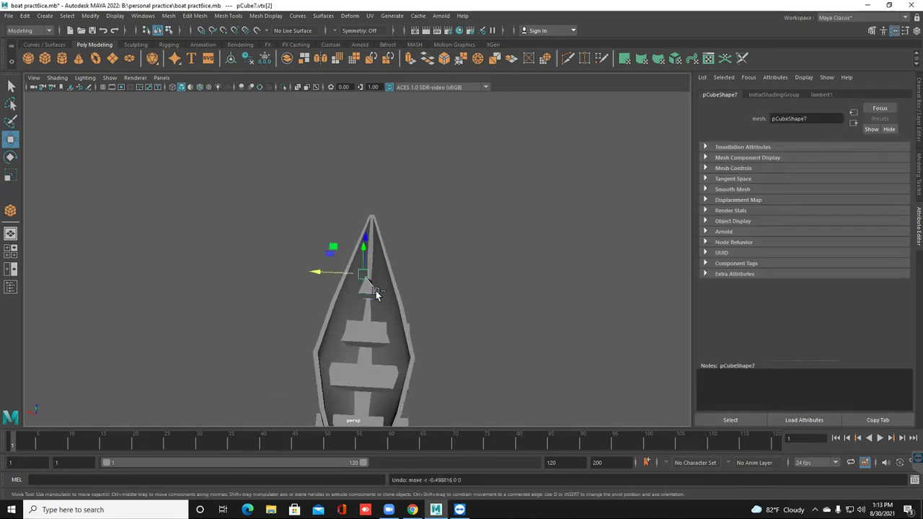
# - Switch the end plank to face editing and move its narrow bow-side end face along Z
pyautogui.click(375, 292)
pyautogui.keyDown('alt'); pyautogui.moveTo(375, 292); pyautogui.dragTo(374, 289); pyautogui.keyUp('alt')
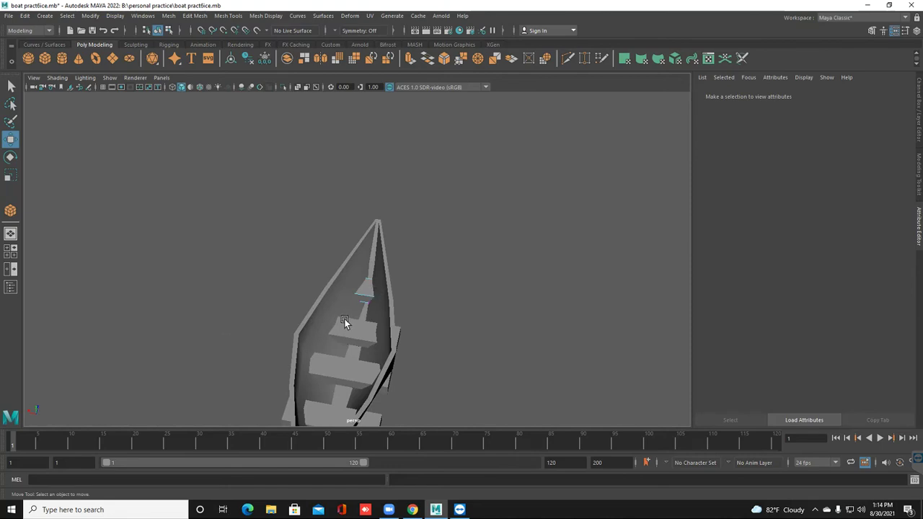
pyautogui.keyDown('alt'); pyautogui.moveTo(345, 322); pyautogui.dragTo(398, 330, button='right'); pyautogui.keyUp('alt')
pyautogui.keyDown('alt'); pyautogui.moveTo(397, 330); pyautogui.dragTo(304, 280); pyautogui.keyUp('alt')
pyautogui.click(349, 256)
pyautogui.rightClick(349, 256)
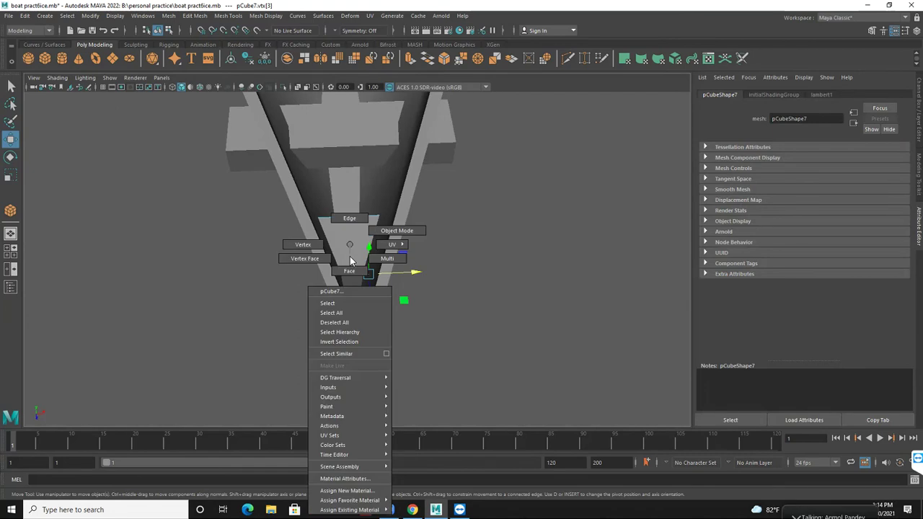
pyautogui.click(350, 270)
pyautogui.click(354, 289)
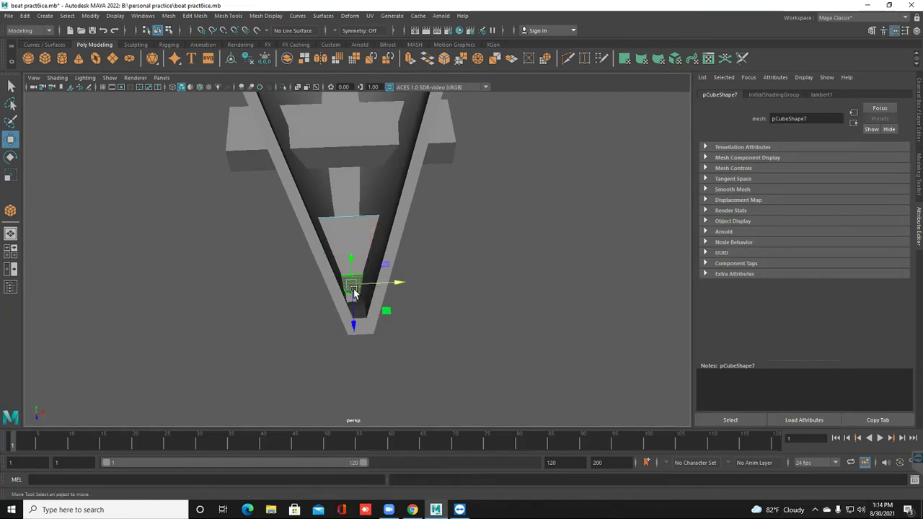
pyautogui.moveTo(350, 308); pyautogui.dragTo(360, 287)
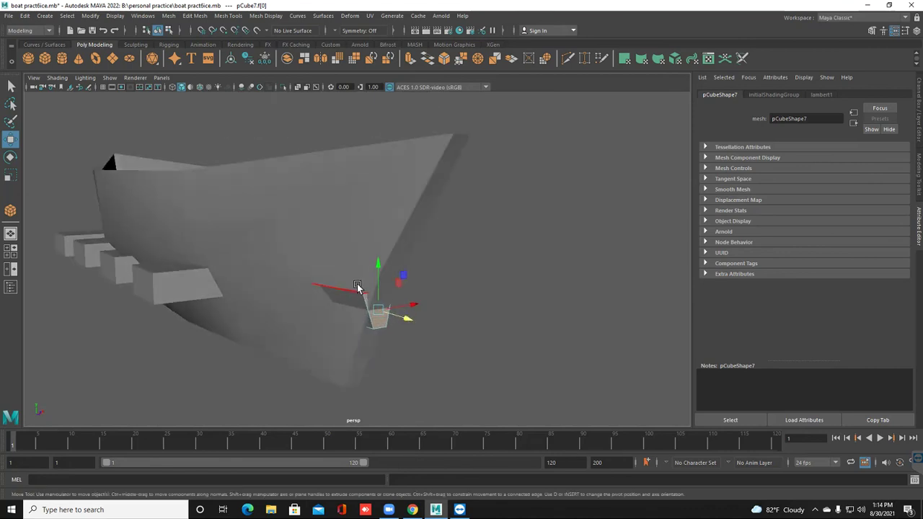
pyautogui.moveTo(517, 301); pyautogui.dragTo(470, 248, button='right')
pyautogui.moveTo(355, 207); pyautogui.dragTo(315, 197, button='right')
pyautogui.moveTo(322, 142); pyautogui.dragTo(323, 142, button='right')
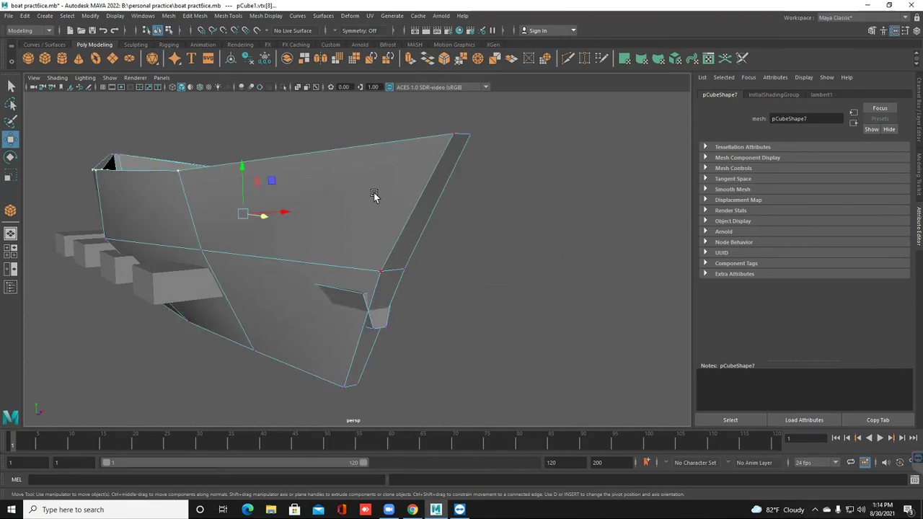
pyautogui.moveTo(373, 195); pyautogui.dragTo(453, 190, button='right')
pyautogui.moveTo(365, 245); pyautogui.dragTo(460, 229, button='right')
pyautogui.click(421, 316)
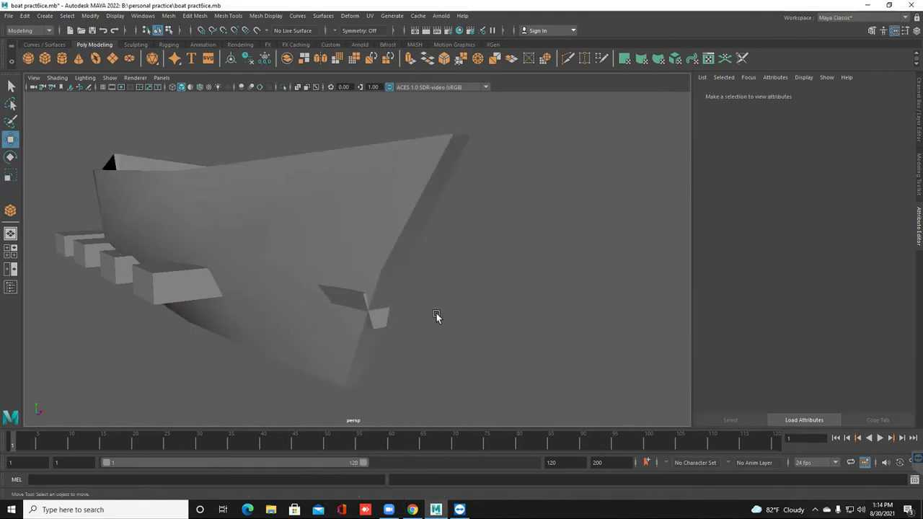
# - Switch the end plank back to vertex editing and adjust its protruding bow-side corner vertices to sit closer within the hull
pyautogui.keyDown('alt'); pyautogui.moveTo(382, 315); pyautogui.dragTo(384, 315); pyautogui.keyUp('alt')
pyautogui.click(346, 315)
pyautogui.moveTo(144, 219); pyautogui.dragTo(101, 217, button='right')
pyautogui.keyDown('alt'); pyautogui.moveTo(282, 319); pyautogui.dragTo(326, 333); pyautogui.keyUp('alt')
pyautogui.moveTo(386, 330); pyautogui.dragTo(375, 329)
pyautogui.click(339, 367)
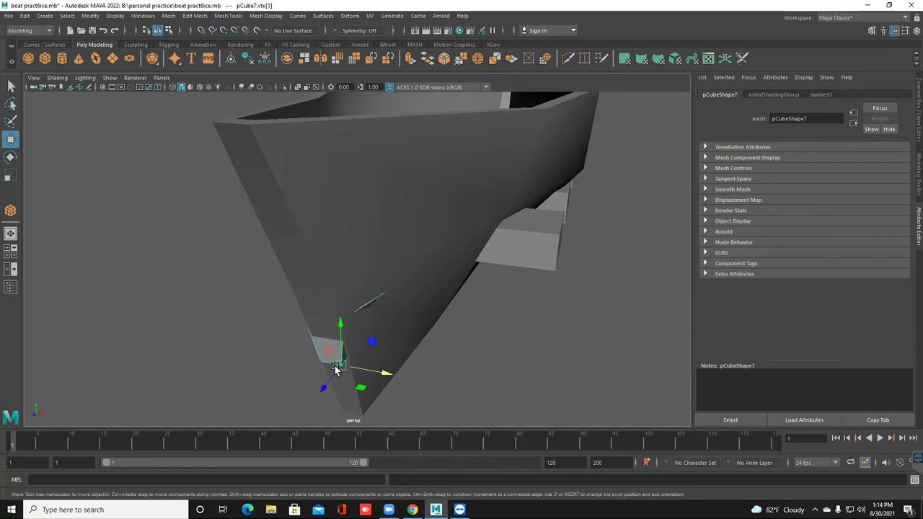
pyautogui.moveTo(330, 382); pyautogui.dragTo(149, 331)
pyautogui.click(319, 362)
pyautogui.click(344, 316)
# - Return the end plank to object mode and deselect it
pyautogui.moveTo(356, 242); pyautogui.dragTo(481, 168, button='right')
pyautogui.moveTo(356, 245); pyautogui.dragTo(517, 128, button='right')
pyautogui.scroll(-5, 404, 270)
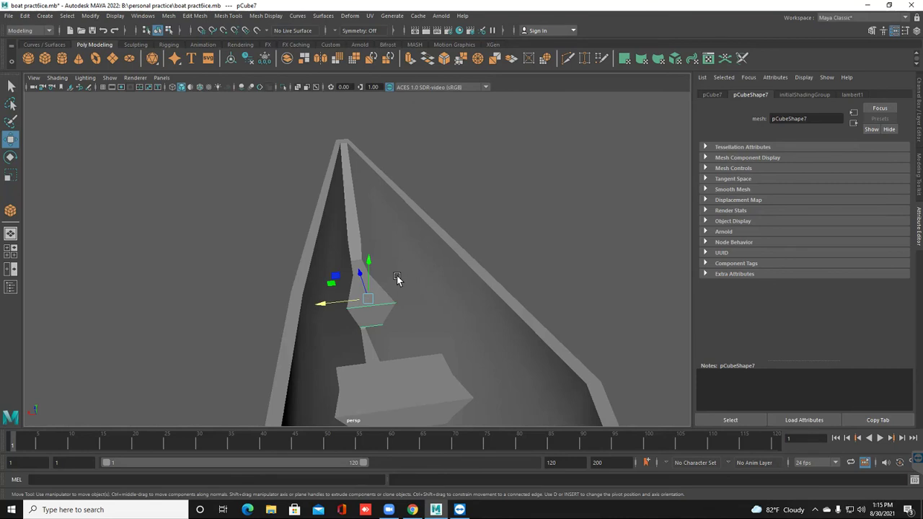
pyautogui.click(397, 279)
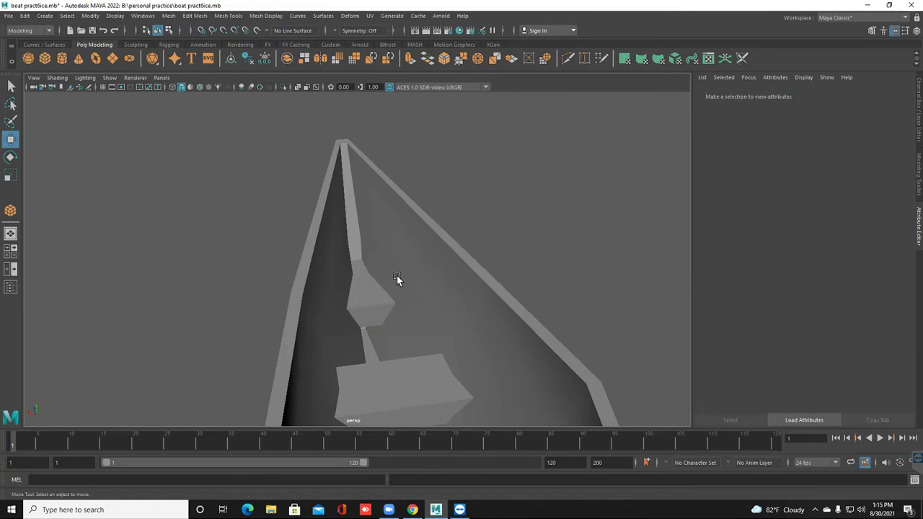
# - Try moving corner vertices of the seat plank next to the end plank inward along X, undoing the moves
pyautogui.keyDown('alt'); pyautogui.moveTo(397, 279); pyautogui.dragTo(397, 279); pyautogui.keyUp('alt')
pyautogui.click(397, 279)
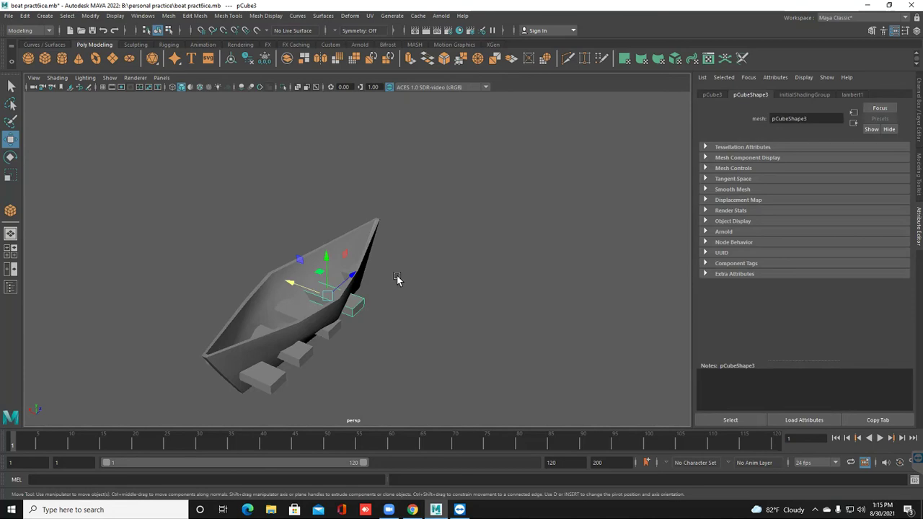
pyautogui.rightClick(398, 281)
pyautogui.click(398, 280)
pyautogui.keyDown('alt'); pyautogui.moveTo(397, 280); pyautogui.dragTo(397, 279); pyautogui.keyUp('alt')
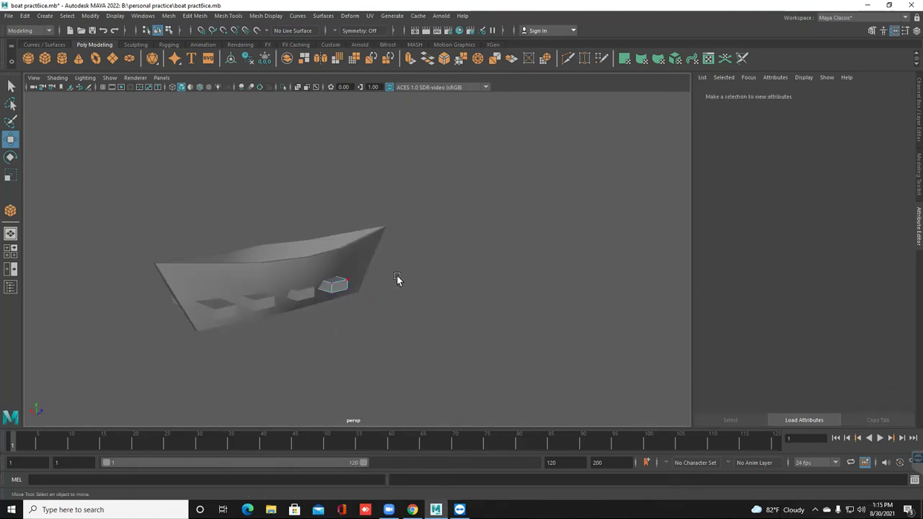
pyautogui.click(397, 280)
pyautogui.moveTo(318, 273)
pyautogui.mouseDown()
pyautogui.moveTo(303, 268)
pyautogui.moveTo(312, 287)
pyautogui.moveTo(297, 284)
pyautogui.mouseUp()
pyautogui.click(332, 292)
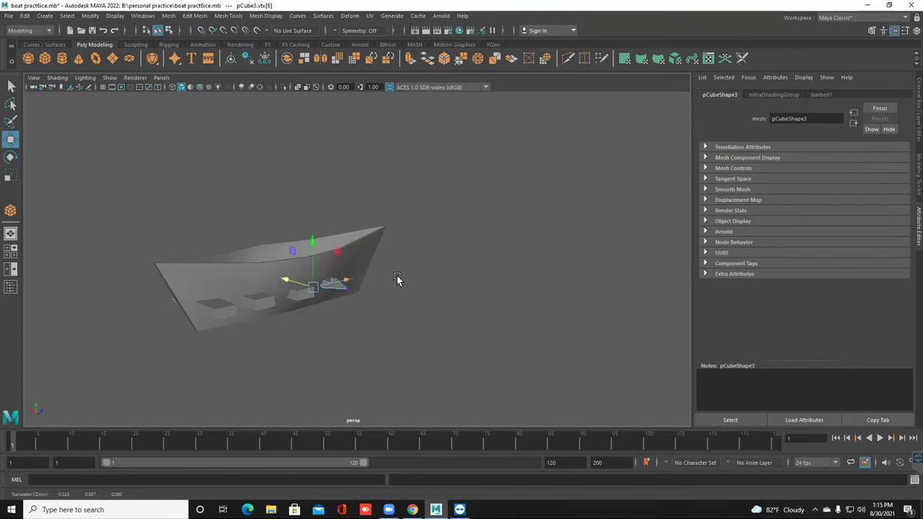
pyautogui.hotkey('ctrl', 'z')
pyautogui.hotkey('ctrl', 'z')
pyautogui.hotkey('ctrl', 'z')
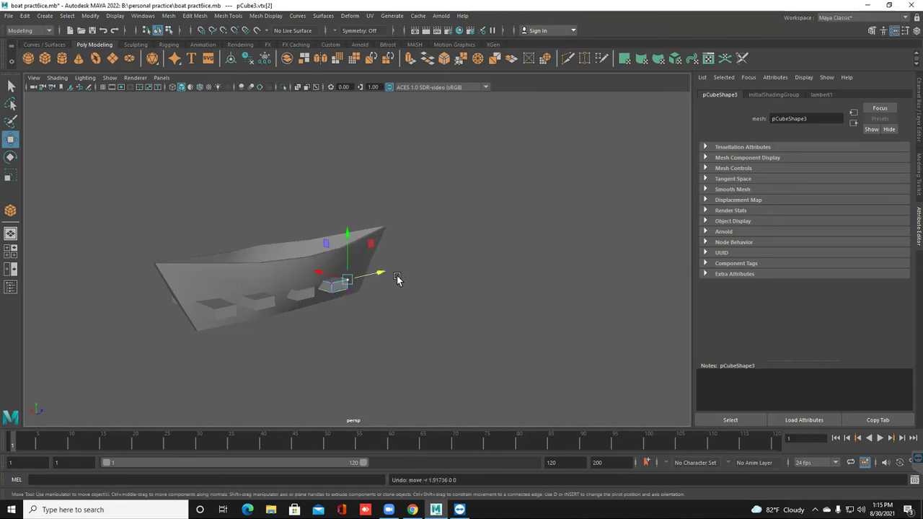
# - Deselect the corner vertex of the seat plank beside the end plank and return that plank to object mode
pyautogui.rightClick(397, 280)
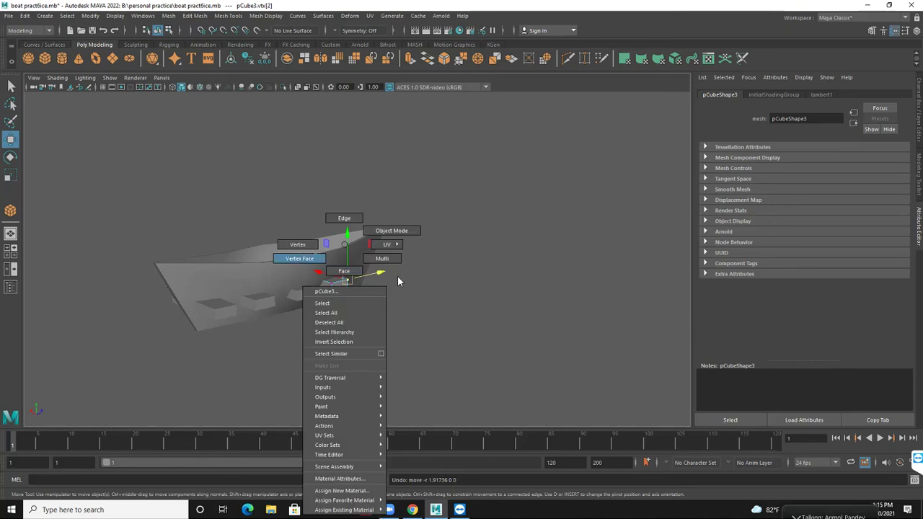
pyautogui.click(397, 276)
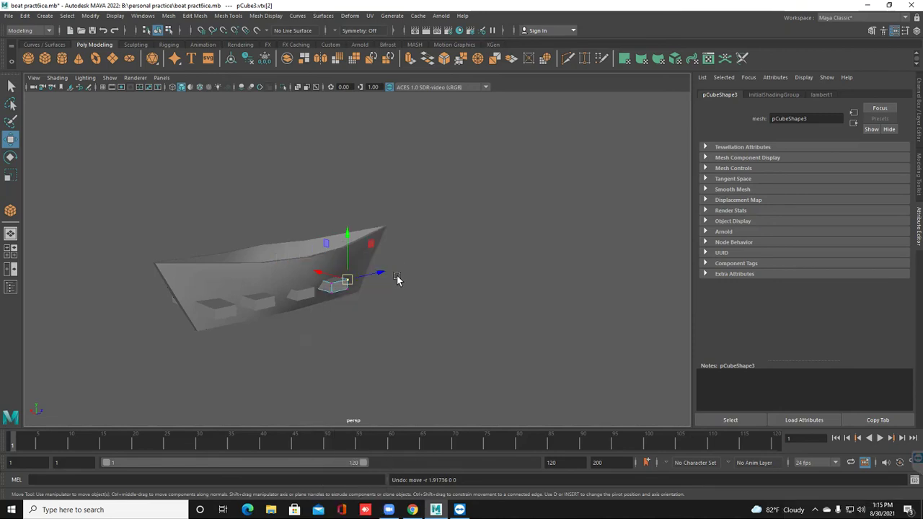
pyautogui.click(397, 279)
pyautogui.keyDown('alt'); pyautogui.moveTo(397, 280); pyautogui.dragTo(424, 303); pyautogui.keyUp('alt')
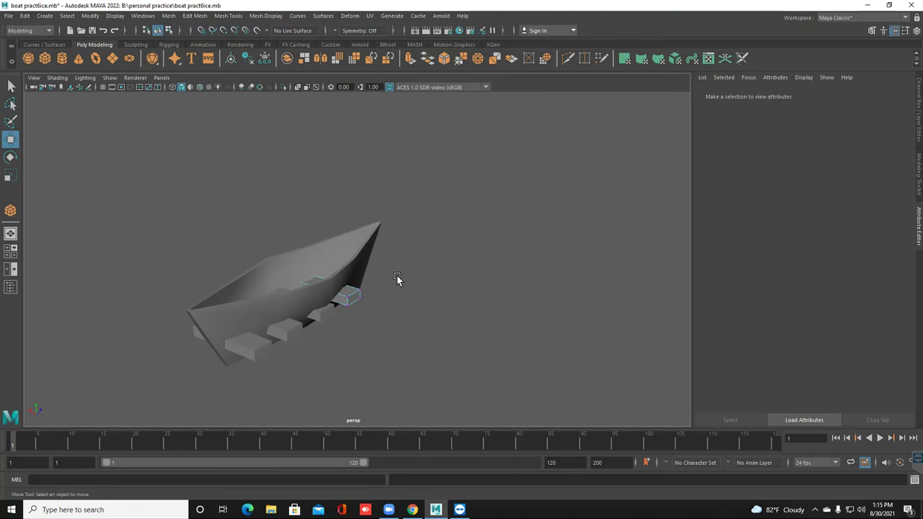
pyautogui.press('q')
pyautogui.rightClick(397, 280)
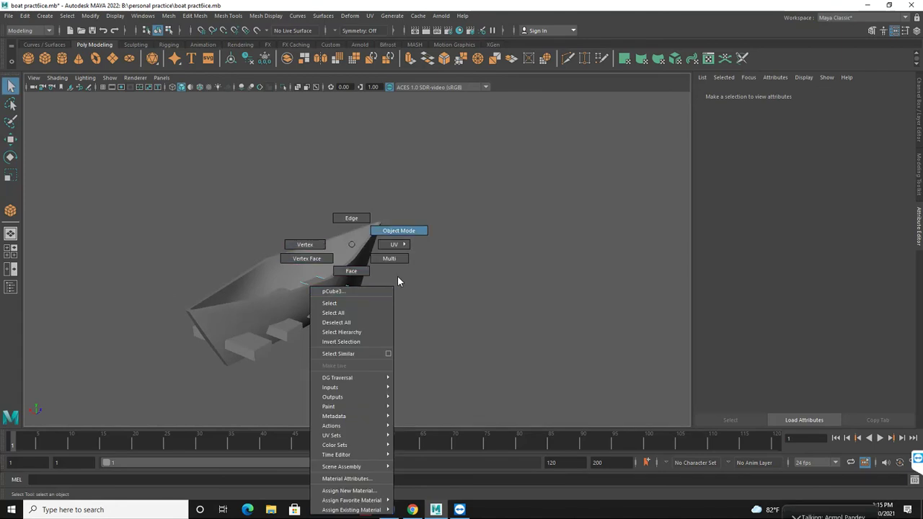
pyautogui.click(397, 280)
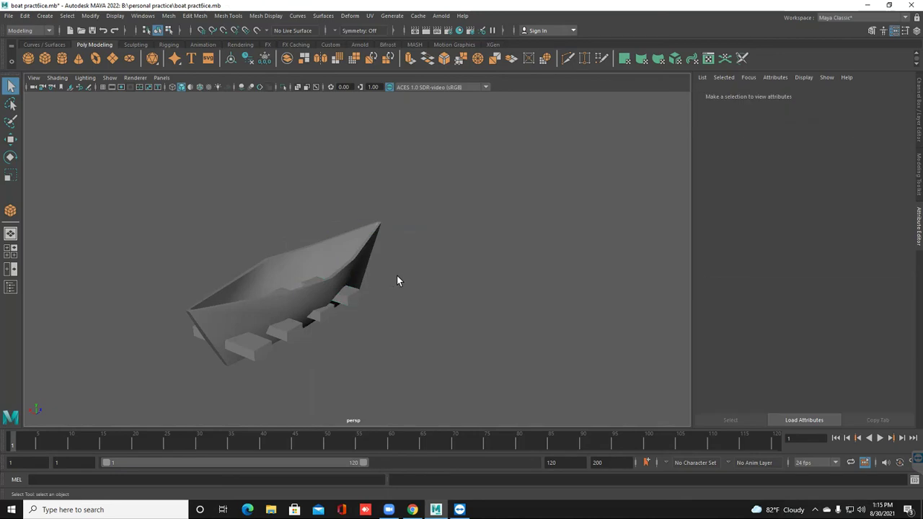
# - Switch the plank beside the end plank to face editing and move one of its end faces inward along X
pyautogui.rightClick(398, 280)
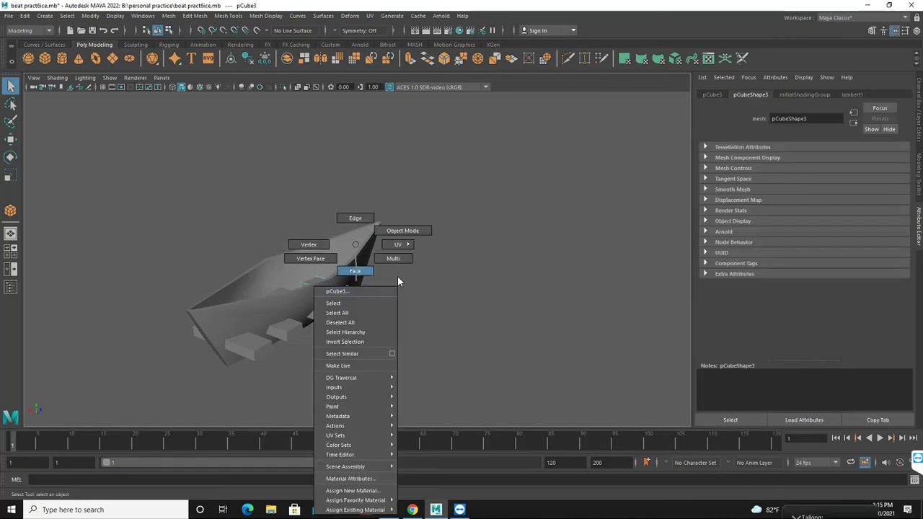
pyautogui.click(398, 281)
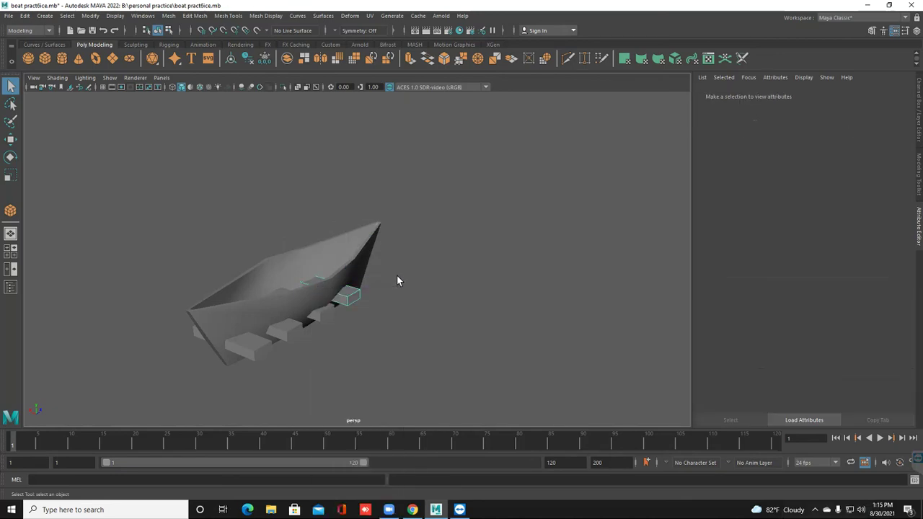
pyautogui.click(397, 280)
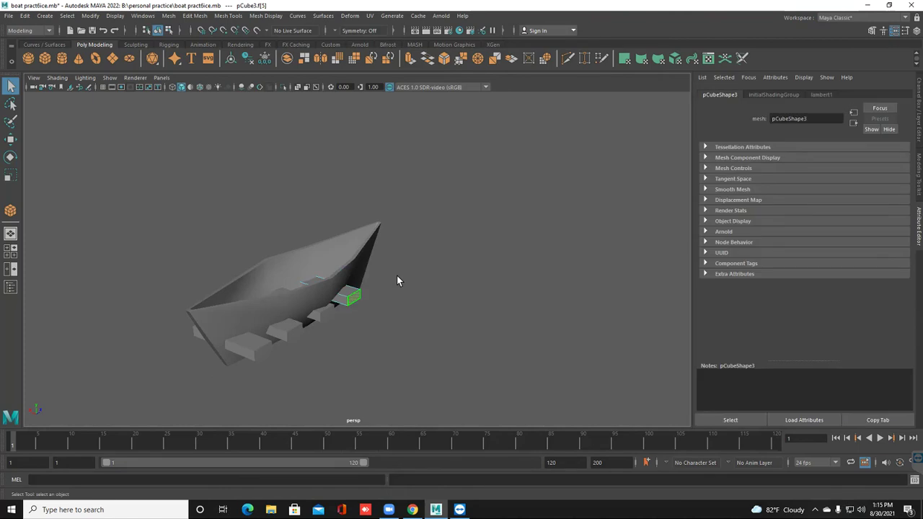
pyautogui.press('w')
pyautogui.moveTo(317, 287); pyautogui.dragTo(301, 282)
pyautogui.keyDown('alt'); pyautogui.moveTo(397, 279); pyautogui.dragTo(397, 279); pyautogui.keyUp('alt')
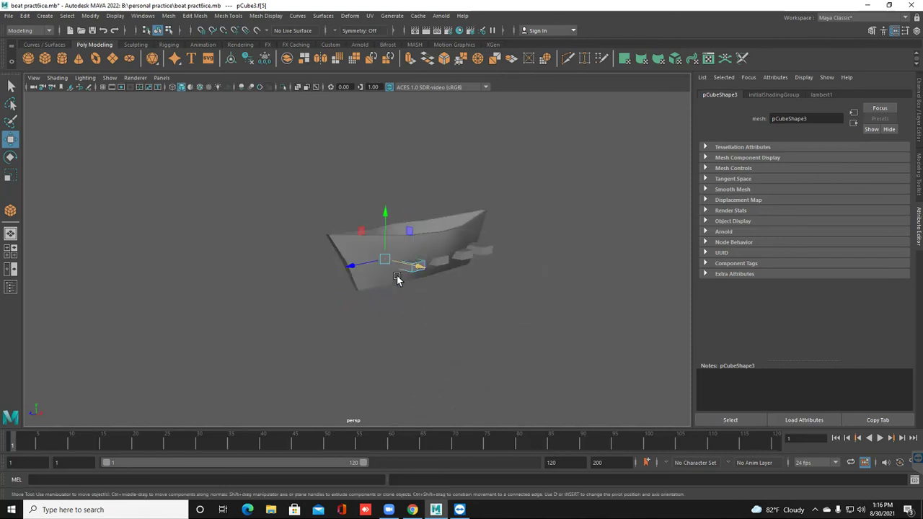
# - Move the opposite end face of the same plank inward along X so that it stays inside the hull
pyautogui.click(419, 266)
pyautogui.press('q')
pyautogui.click(418, 266)
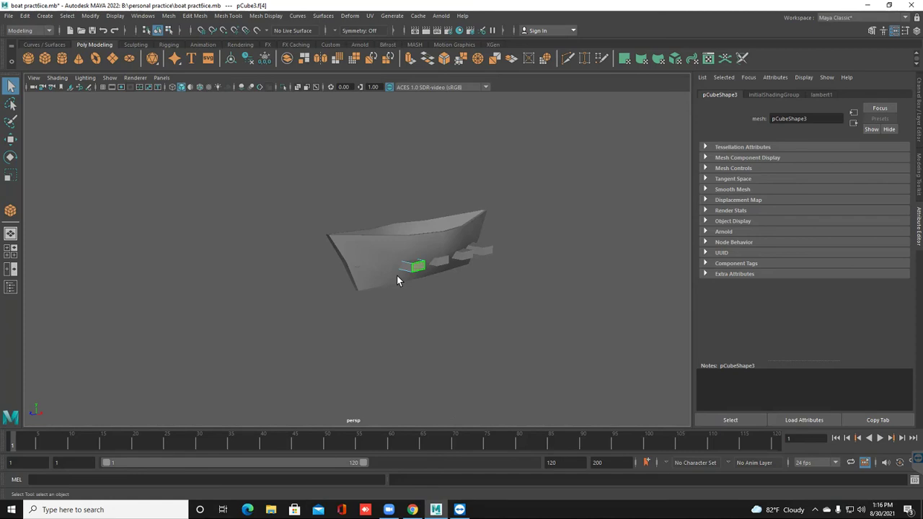
pyautogui.press('w')
pyautogui.moveTo(455, 274); pyautogui.dragTo(397, 279)
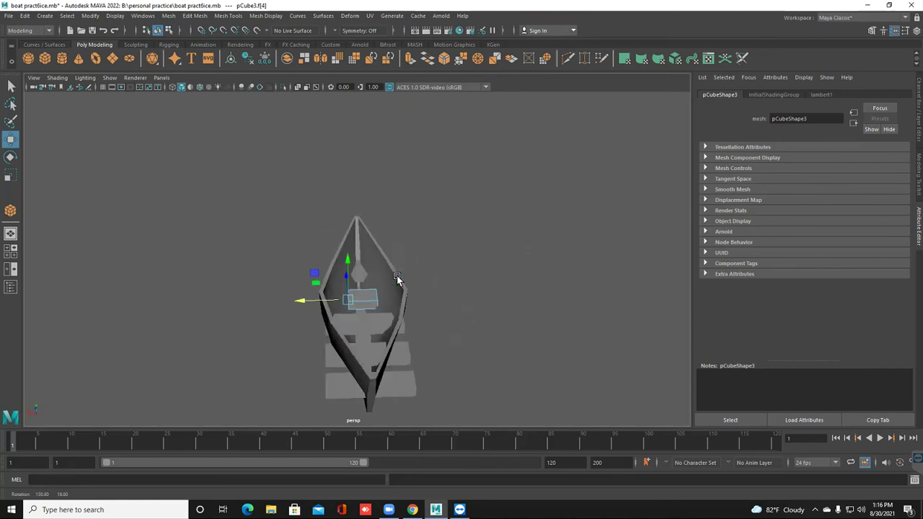
# - Switch the shortened plank to vertex editing and move the two upper corner vertices of one end outward along X
pyautogui.moveTo(367, 245); pyautogui.dragTo(404, 248, button='right')
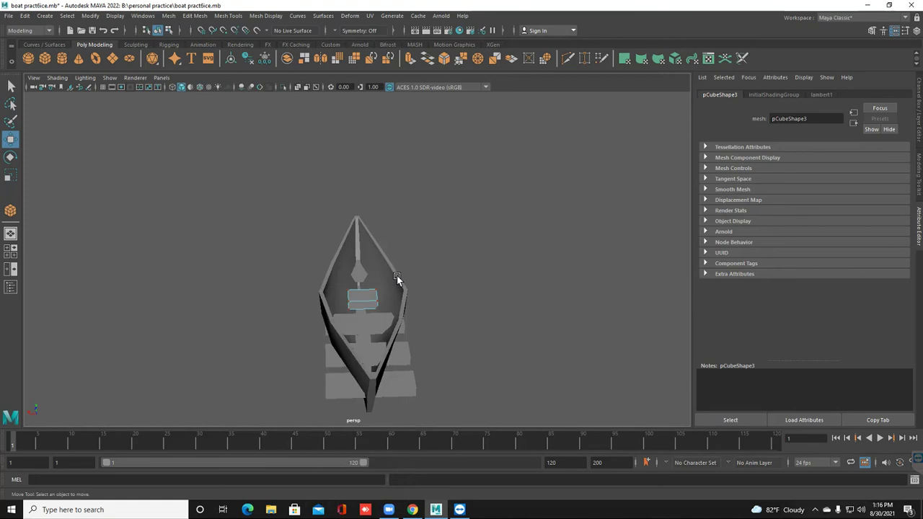
pyautogui.moveTo(397, 276)
pyautogui.mouseDown(button='right')
pyautogui.moveTo(400, 269)
pyautogui.moveTo(398, 281)
pyautogui.mouseUp(button='right')
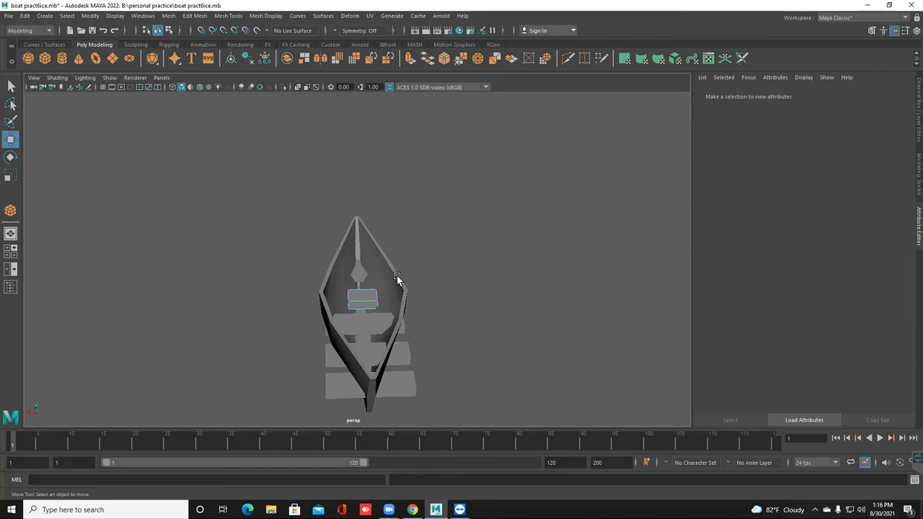
pyautogui.scroll(5, 397, 279)
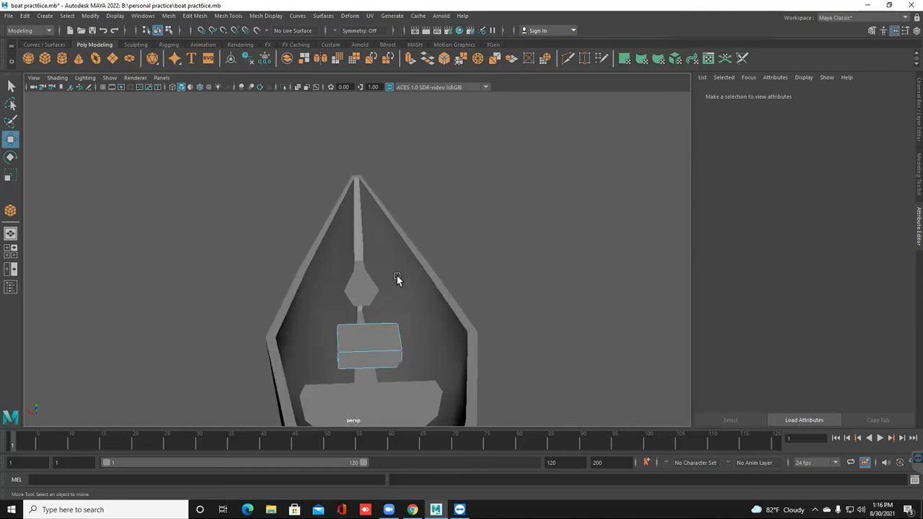
pyautogui.keyDown('alt'); pyautogui.moveTo(397, 278); pyautogui.dragTo(397, 278); pyautogui.keyUp('alt')
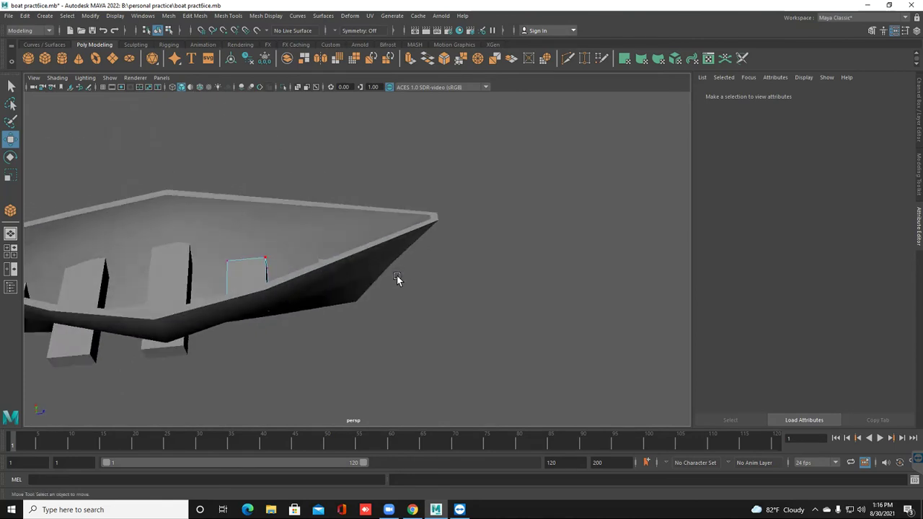
pyautogui.keyDown('shift'); pyautogui.click(265, 258); pyautogui.keyUp('shift')
pyautogui.keyDown('shift'); pyautogui.click(226, 260); pyautogui.keyUp('shift')
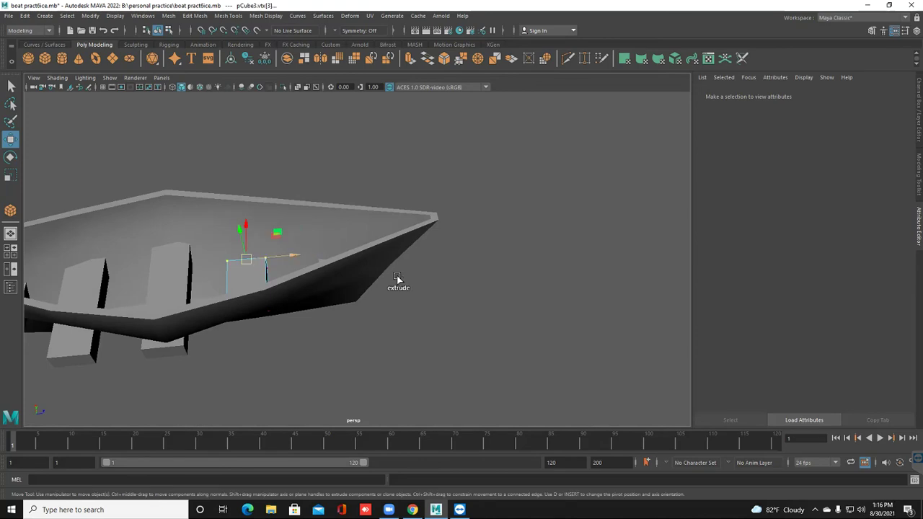
pyautogui.moveTo(246, 224); pyautogui.dragTo(246, 213)
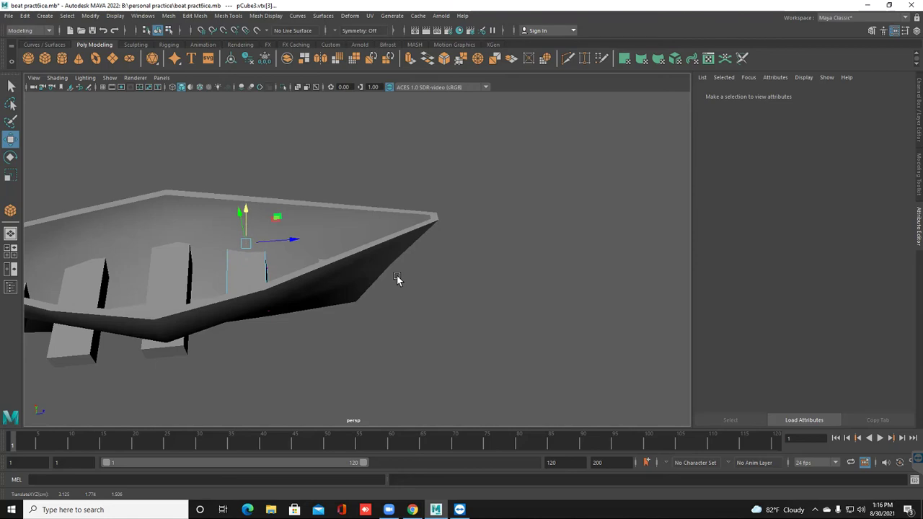
# - Fine-tune the upper corner vertices at that end along X so the plank's top edge widens toward the hull wall
pyautogui.keyDown('alt'); pyautogui.moveTo(397, 279); pyautogui.dragTo(397, 279); pyautogui.keyUp('alt')
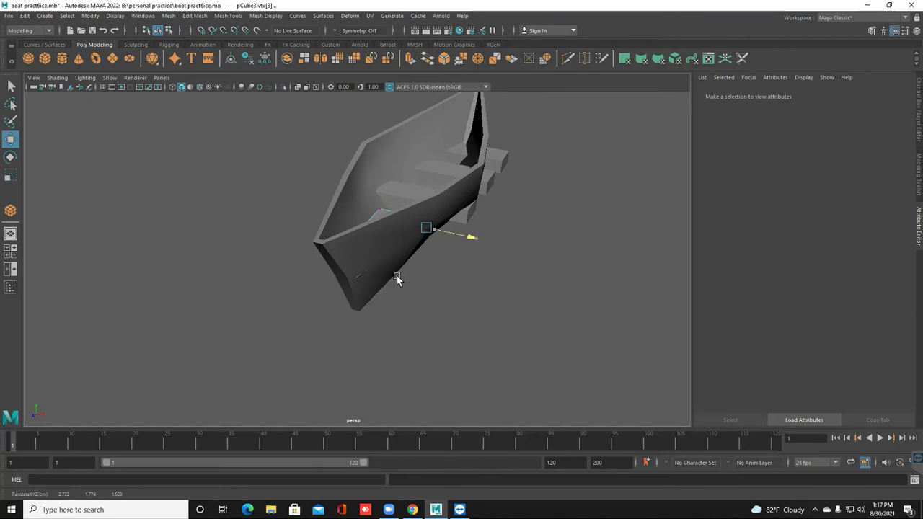
pyautogui.keyDown('alt'); pyautogui.moveTo(397, 279); pyautogui.dragTo(396, 279); pyautogui.keyUp('alt')
pyautogui.click(397, 279)
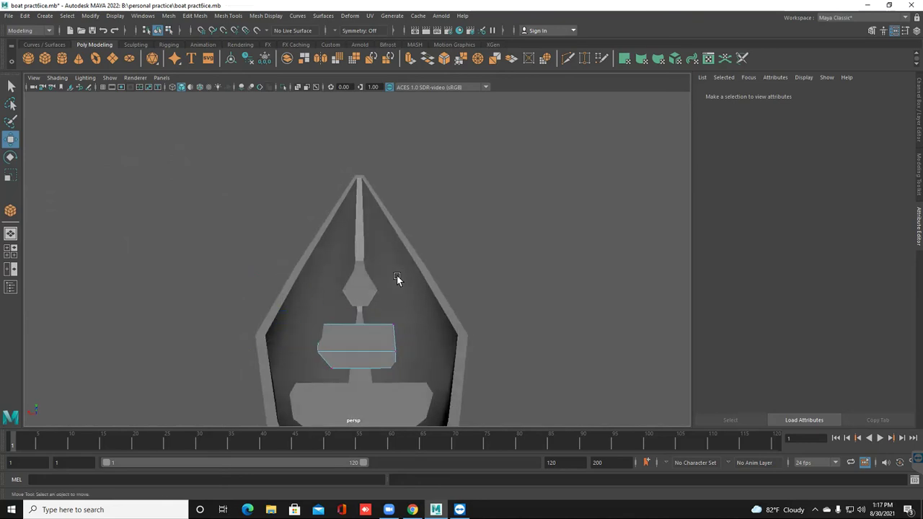
pyautogui.hotkey('ctrl', 'z')
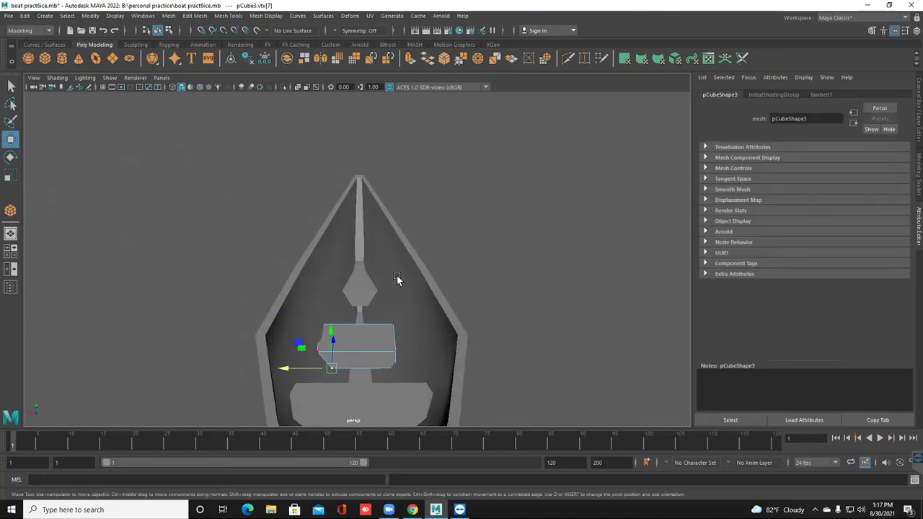
pyautogui.hotkey('ctrl', 'z')
pyautogui.moveTo(397, 279); pyautogui.dragTo(397, 279, button='middle')
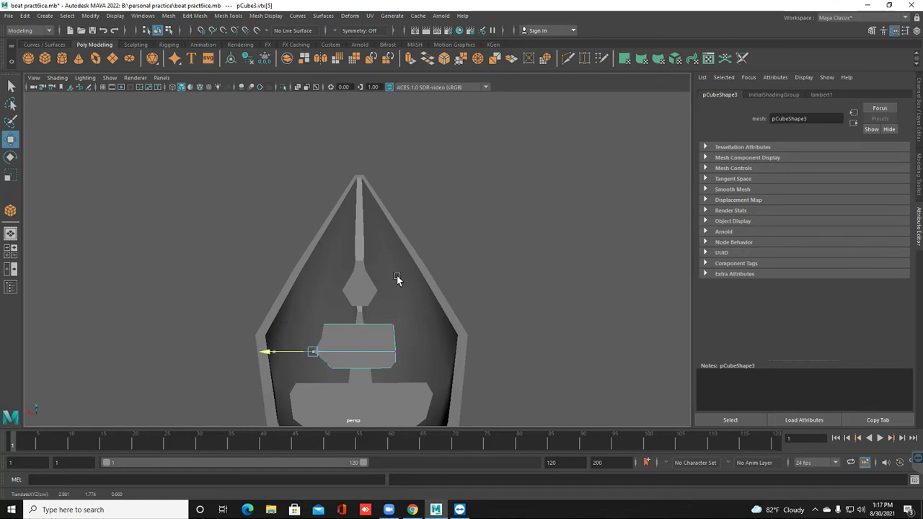
pyautogui.click(396, 279)
pyautogui.keyDown('alt'); pyautogui.moveTo(396, 279); pyautogui.dragTo(396, 279); pyautogui.keyUp('alt')
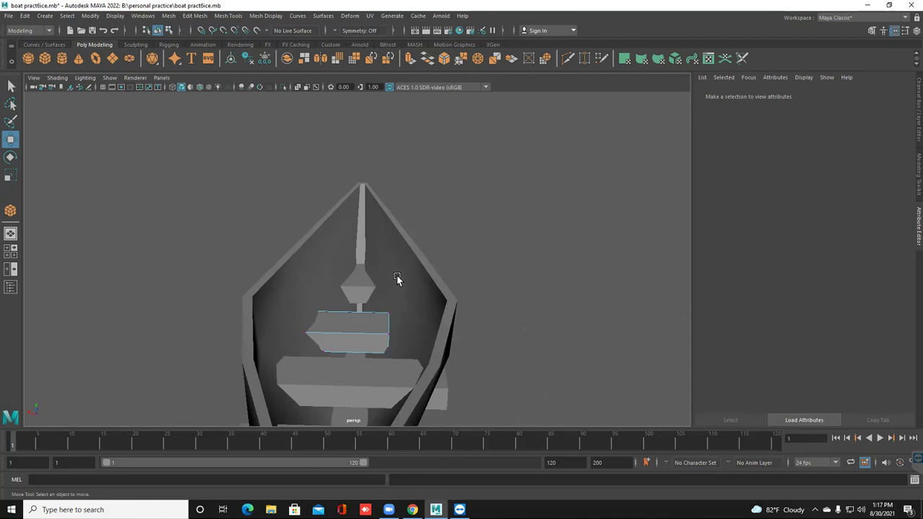
pyautogui.click(323, 351)
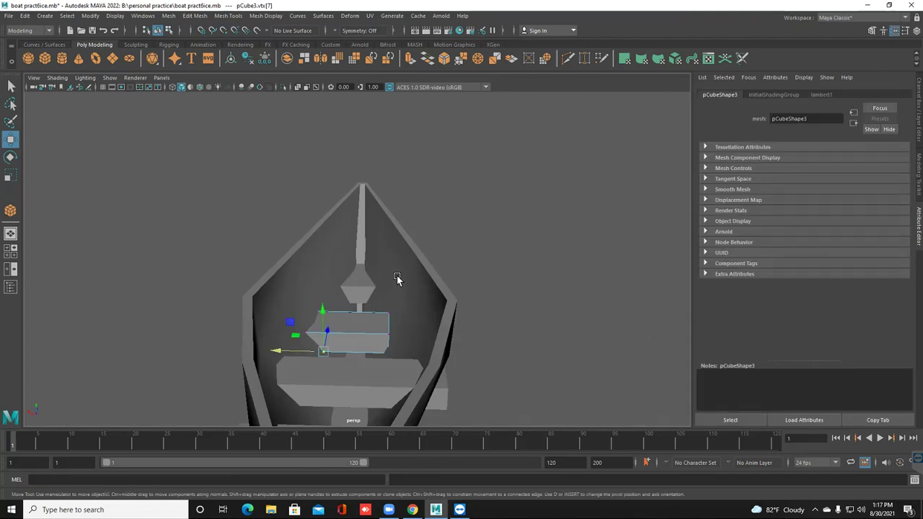
pyautogui.click(397, 279)
pyautogui.keyDown('alt'); pyautogui.moveTo(397, 279); pyautogui.dragTo(397, 279); pyautogui.keyUp('alt')
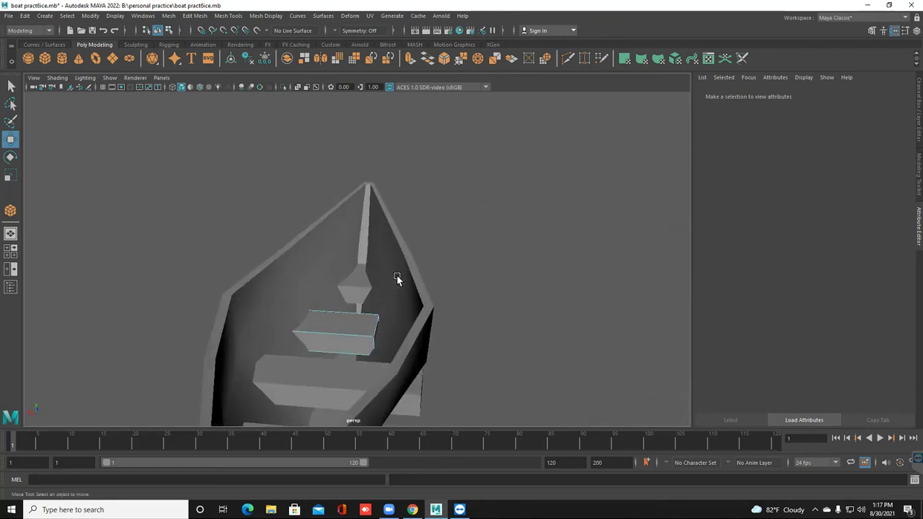
# - Move the two upper corner vertices at the plank's other end outward along X to match the flared first end
pyautogui.click(396, 279)
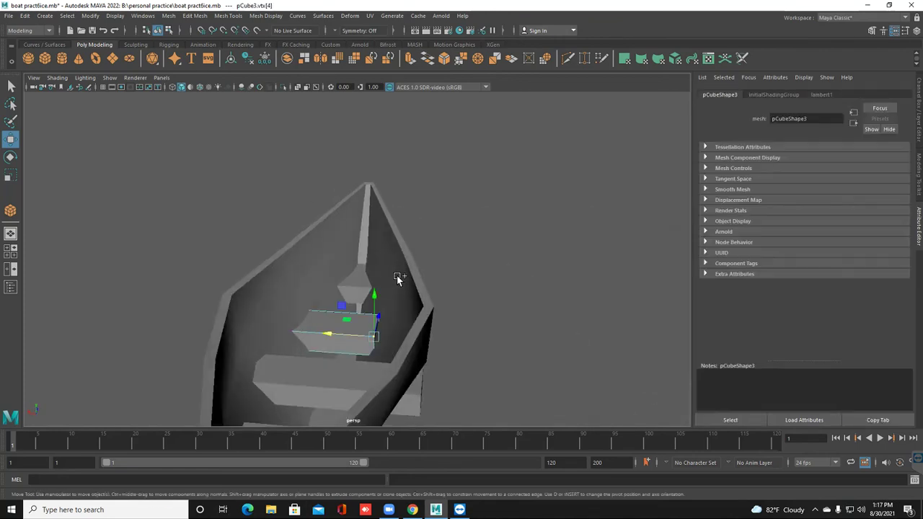
pyautogui.keyDown('shift'); pyautogui.click(378, 316); pyautogui.keyUp('shift')
pyautogui.moveTo(397, 279); pyautogui.dragTo(396, 280, button='middle')
pyautogui.press('Up')
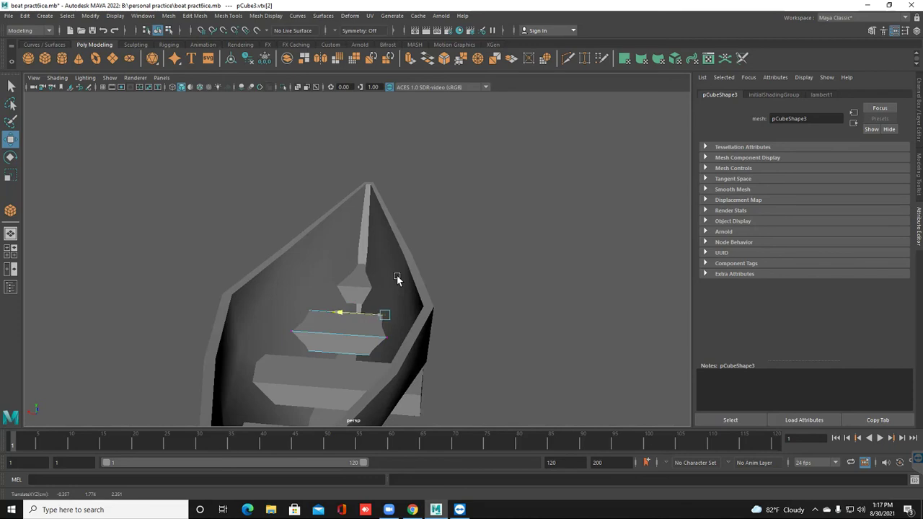
# - Return the finished plank to object mode and switch the next seat plank toward the boat's middle to face editing
pyautogui.keyDown('alt'); pyautogui.moveTo(397, 279); pyautogui.dragTo(397, 279); pyautogui.keyUp('alt')
pyautogui.click(396, 279)
pyautogui.moveTo(396, 279); pyautogui.dragTo(397, 279, button='right')
pyautogui.keyDown('alt'); pyautogui.moveTo(396, 279); pyautogui.dragTo(397, 279); pyautogui.keyUp('alt')
pyautogui.scroll(-7, 397, 279)
pyautogui.scroll(4, 397, 279)
pyautogui.scroll(-3, 397, 279)
pyautogui.hotkey('ctrl', 'z')
pyautogui.moveTo(397, 279); pyautogui.dragTo(396, 279, button='right')
pyautogui.click(396, 279)
pyautogui.keyDown('alt'); pyautogui.moveTo(397, 279); pyautogui.dragTo(396, 279); pyautogui.keyUp('alt')
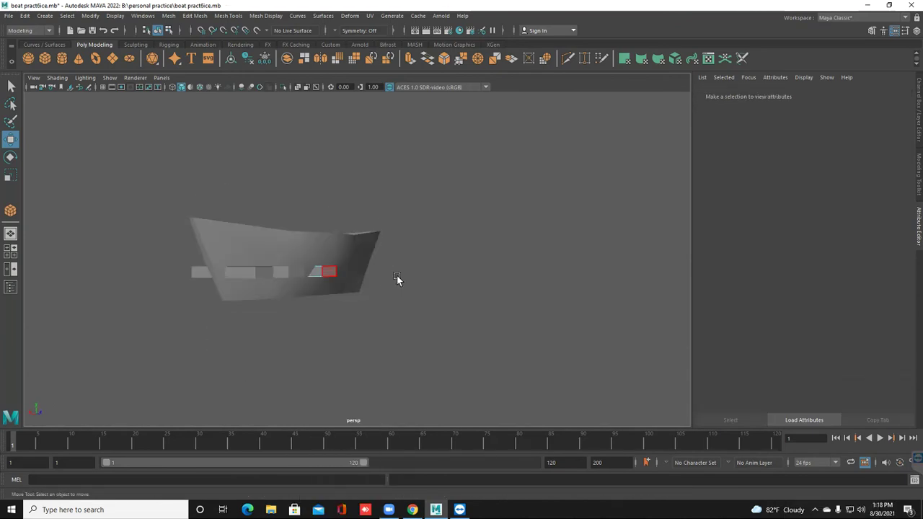
# - Move both end faces of the middle seat plank inward along X until they sit within the hull
pyautogui.click(328, 271)
pyautogui.moveTo(293, 272); pyautogui.dragTo(293, 271)
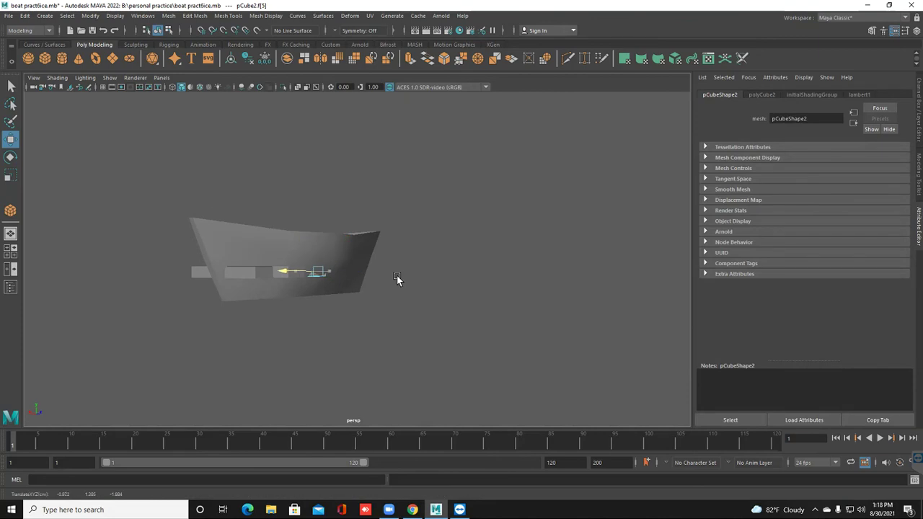
pyautogui.keyDown('alt'); pyautogui.moveTo(397, 279); pyautogui.dragTo(397, 279); pyautogui.keyUp('alt')
pyautogui.click(457, 267)
pyautogui.moveTo(461, 259); pyautogui.dragTo(453, 259)
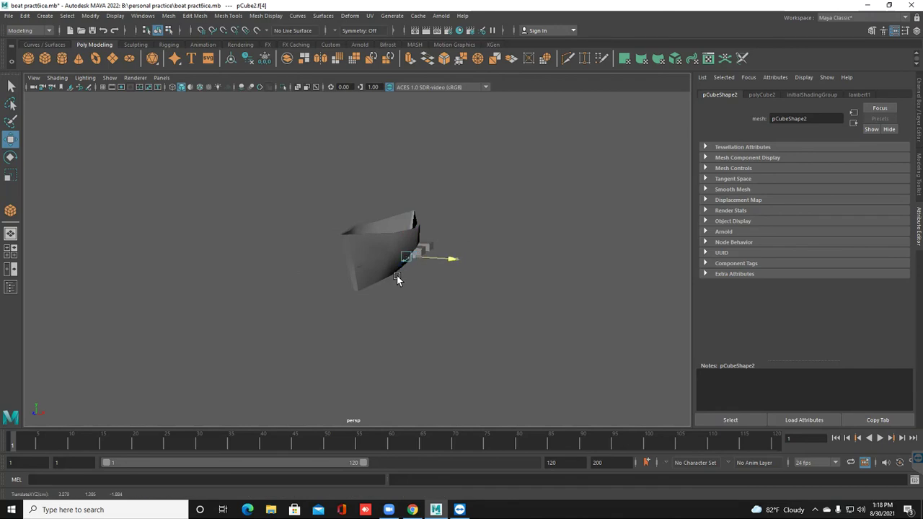
# - Switch the middle plank to vertex editing and try shifting an upper corner vertex outward along X and downward, undoing the vertical move
pyautogui.keyDown('alt'); pyautogui.moveTo(396, 279); pyautogui.dragTo(397, 280); pyautogui.keyUp('alt')
pyautogui.moveTo(397, 280); pyautogui.dragTo(397, 277, button='right')
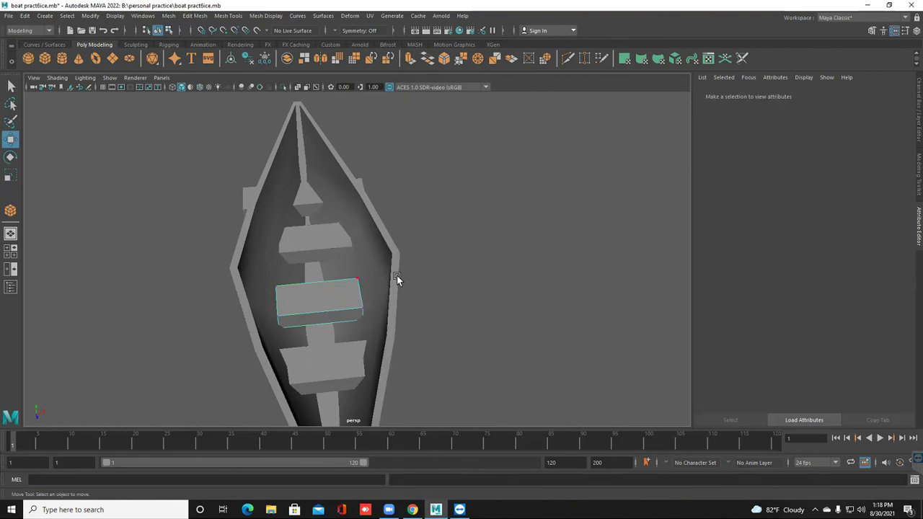
pyautogui.click(397, 276)
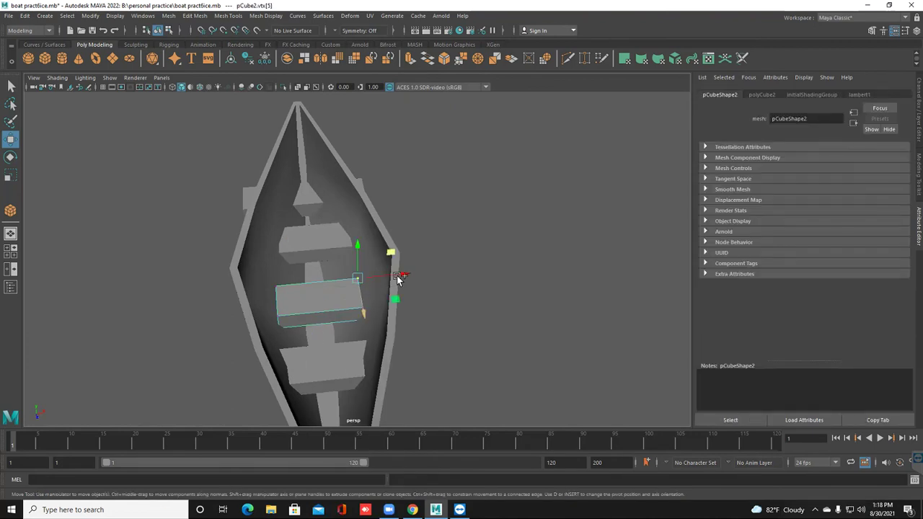
pyautogui.moveTo(397, 276); pyautogui.dragTo(398, 279)
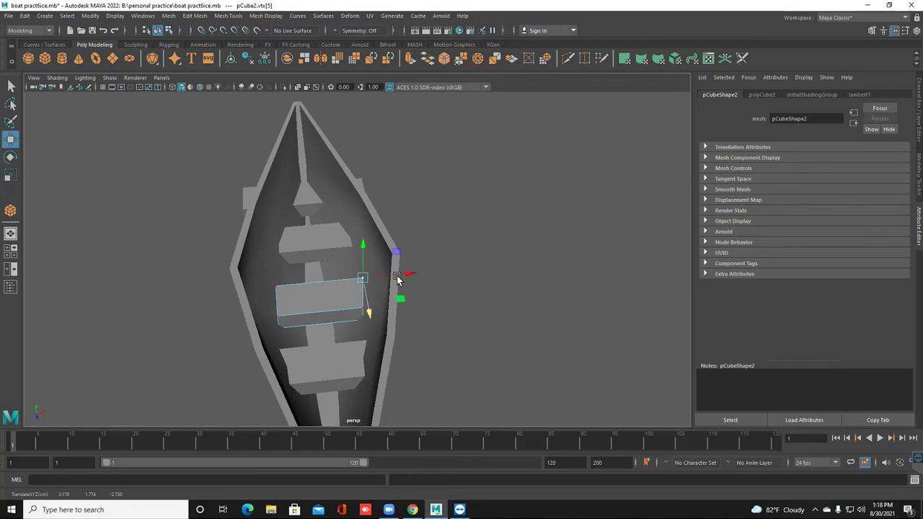
pyautogui.moveTo(397, 279); pyautogui.dragTo(397, 278)
pyautogui.moveTo(263, 316); pyautogui.dragTo(264, 318)
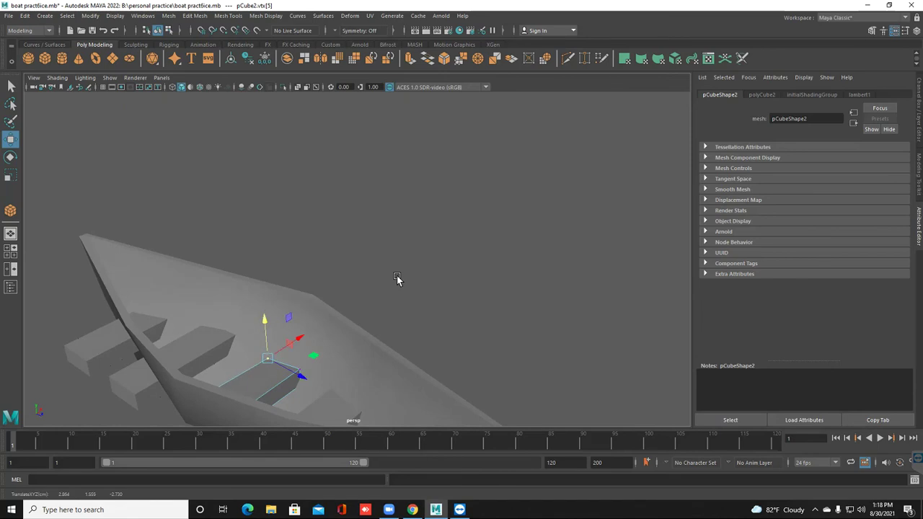
pyautogui.hotkey('ctrl', 'z')
# - Move the two upper corner vertices at one end of the middle plank outward along X toward the hull wall
pyautogui.keyDown('alt'); pyautogui.moveTo(396, 275); pyautogui.dragTo(396, 275); pyautogui.keyUp('alt')
pyautogui.moveTo(364, 309); pyautogui.dragTo(365, 309)
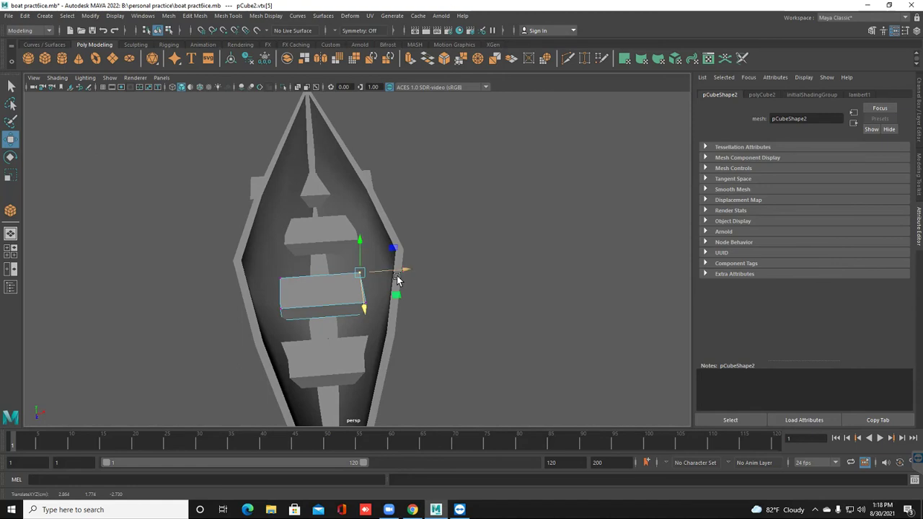
pyautogui.moveTo(397, 276); pyautogui.dragTo(409, 275)
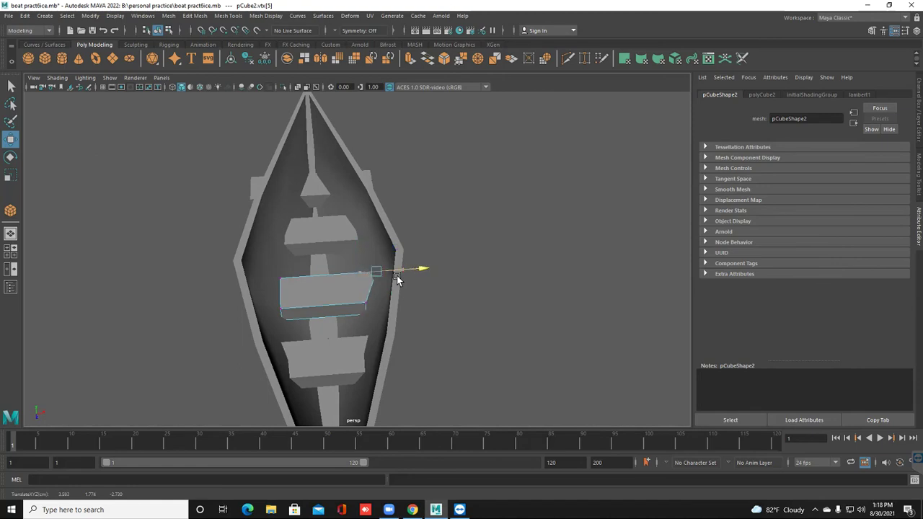
pyautogui.click(365, 303)
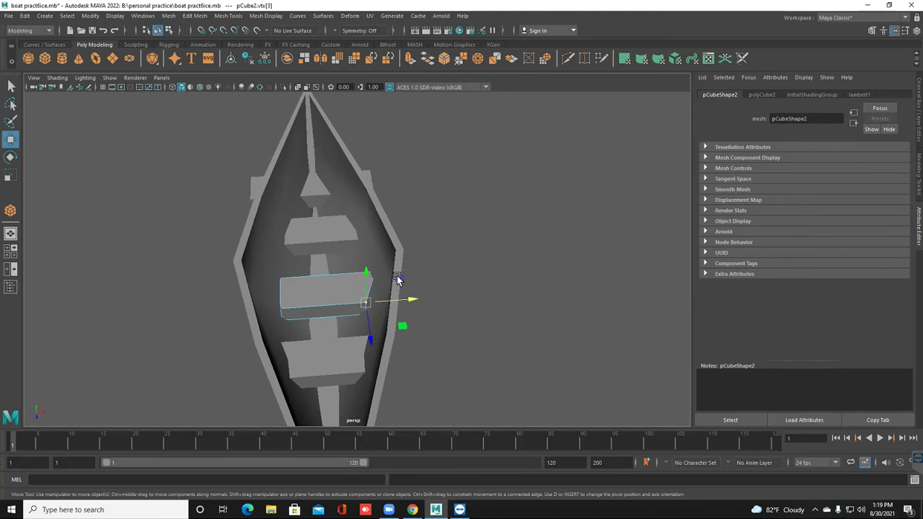
pyautogui.moveTo(397, 276)
pyautogui.mouseDown()
pyautogui.moveTo(410, 275)
pyautogui.moveTo(370, 275)
pyautogui.moveTo(397, 276)
pyautogui.mouseUp()
# - Move the two upper corner vertices at the middle plank's opposite end outward along X toward the hull wall
pyautogui.click(397, 275)
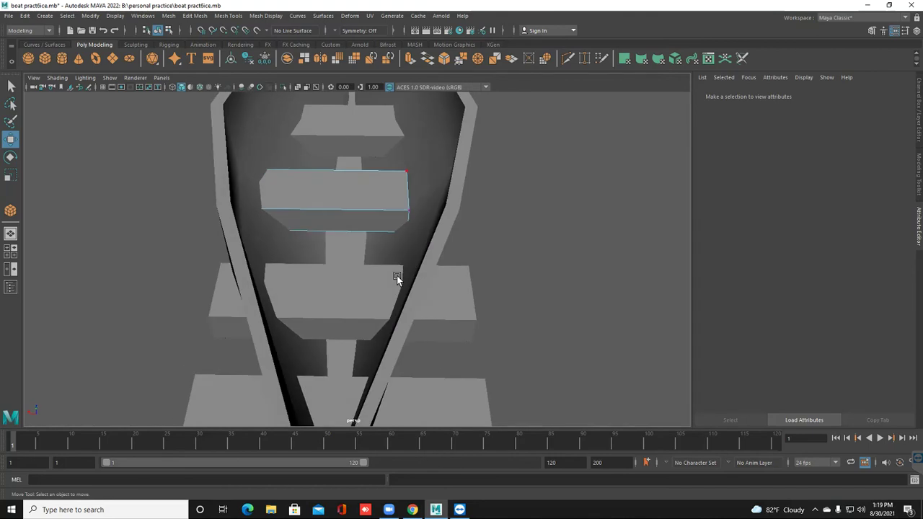
pyautogui.click(406, 171)
pyautogui.moveTo(359, 171); pyautogui.dragTo(381, 170)
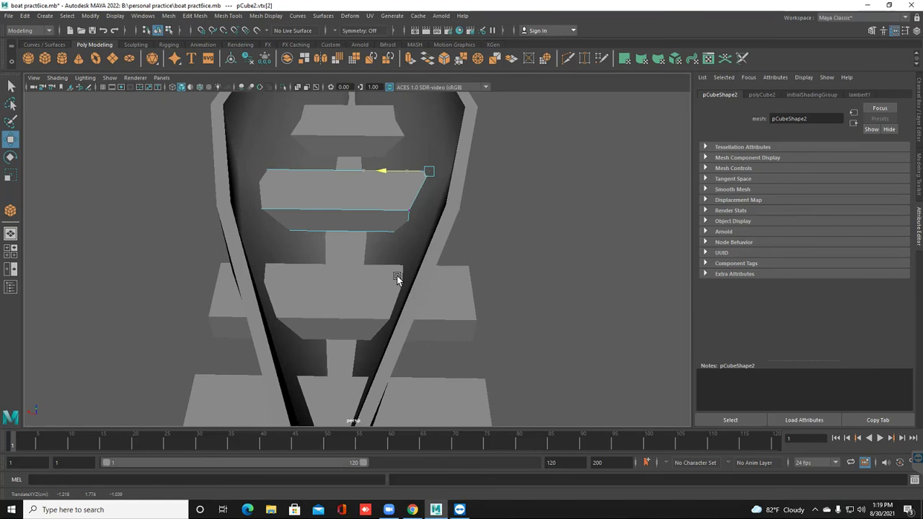
pyautogui.click(409, 210)
pyautogui.moveTo(363, 209); pyautogui.dragTo(377, 210)
pyautogui.keyDown('alt'); pyautogui.moveTo(397, 276); pyautogui.dragTo(396, 276); pyautogui.keyUp('alt')
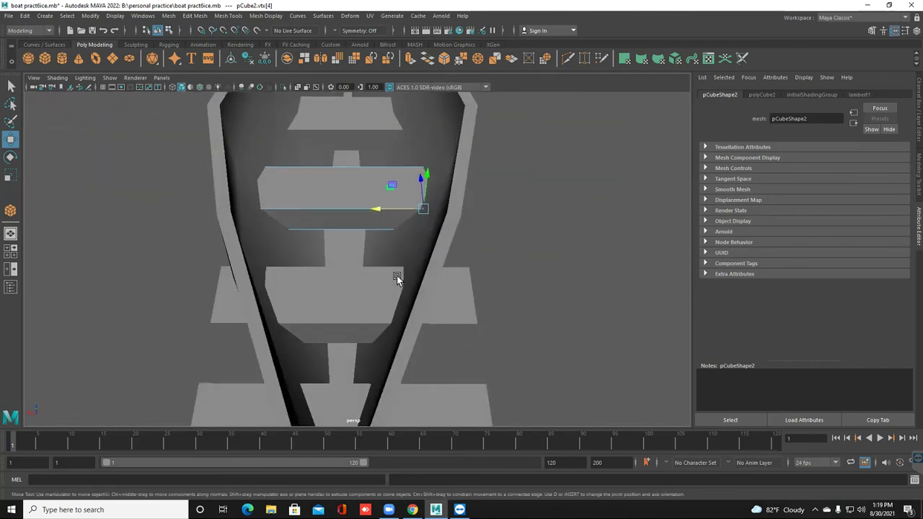
# - Finish vertex editing on the wide middle seat by returning to object mode and deselecting it
pyautogui.rightClick(398, 276)
pyautogui.moveTo(350, 197); pyautogui.dragTo(398, 183, button='right')
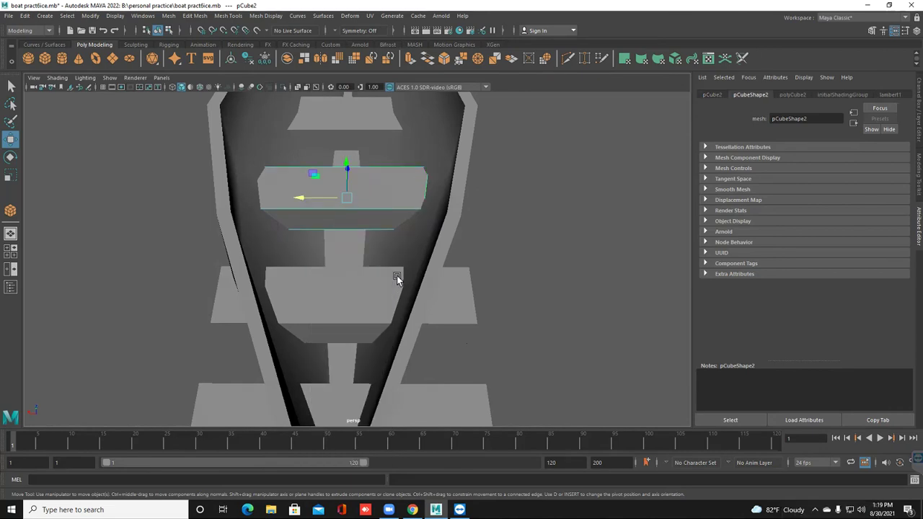
pyautogui.click(396, 275)
pyautogui.keyDown('alt'); pyautogui.moveTo(397, 275); pyautogui.dragTo(397, 276); pyautogui.keyUp('alt')
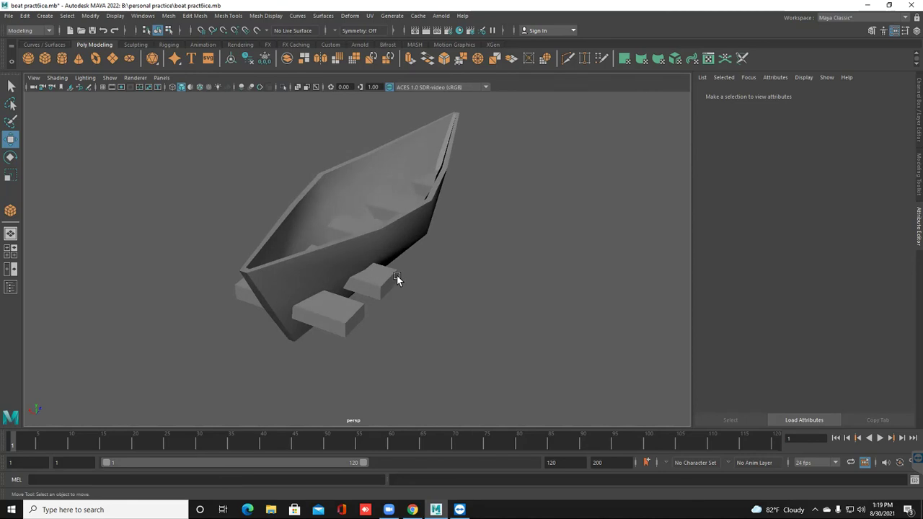
# - Move one end face of the second seat block from the boat's tip inward so it no longer sticks out of the hull
pyautogui.click(396, 278)
pyautogui.click(396, 277)
pyautogui.rightClick(398, 279)
pyautogui.click(397, 279)
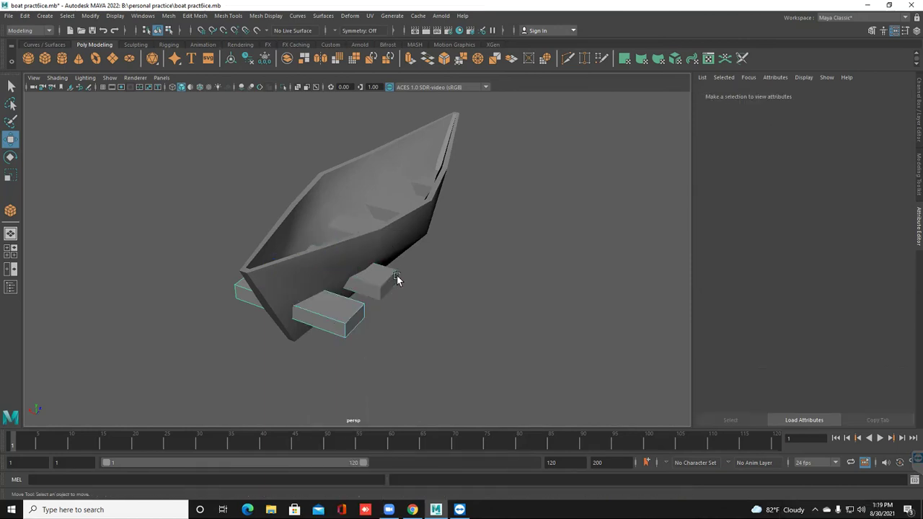
pyautogui.click(397, 279)
pyautogui.rightClick(397, 279)
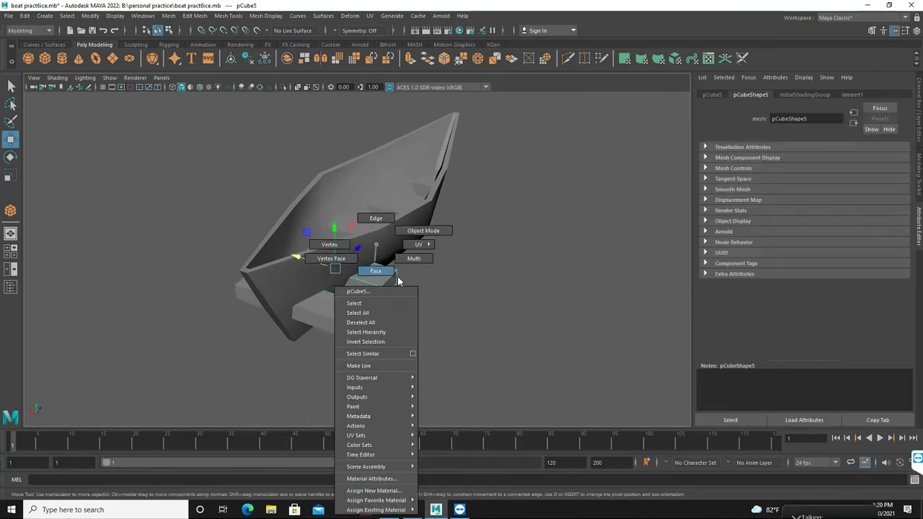
pyautogui.click(397, 277)
pyautogui.click(396, 275)
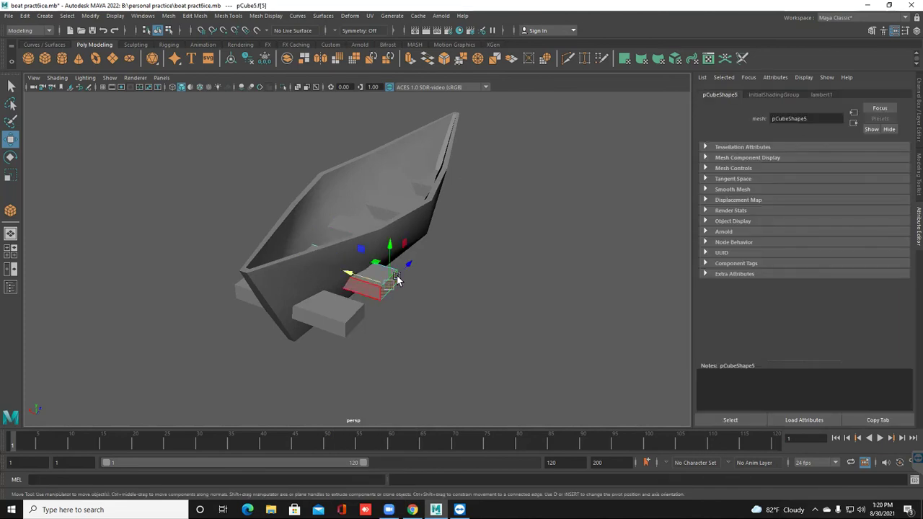
pyautogui.moveTo(348, 273); pyautogui.dragTo(308, 260)
# - Move the opposite end face of the same seat block inward, inside the hull
pyautogui.moveTo(396, 278)
pyautogui.keyDown('alt'); pyautogui.mouseDown()
pyautogui.moveTo(433, 303)
pyautogui.moveTo(555, 231)
pyautogui.moveTo(577, 238)
pyautogui.mouseUp(); pyautogui.keyUp('alt')
pyautogui.click(372, 286)
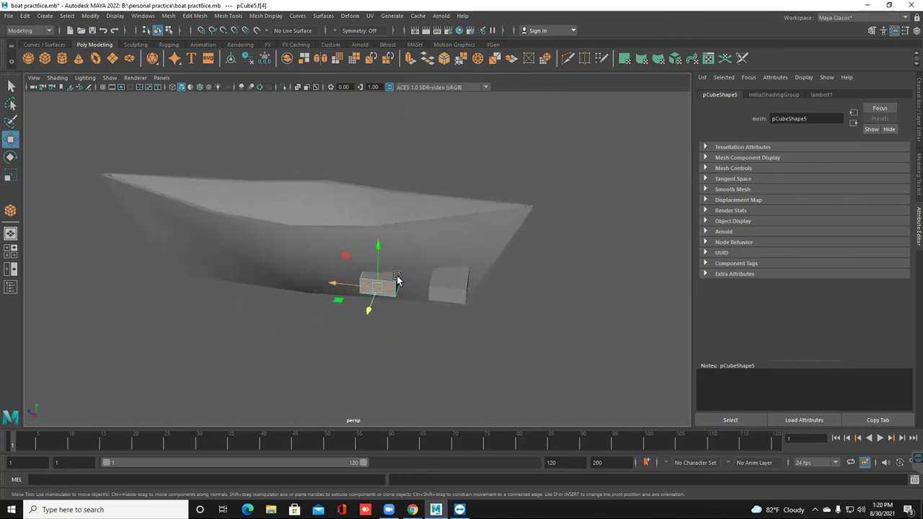
pyautogui.moveTo(369, 310)
pyautogui.mouseDown()
pyautogui.moveTo(375, 295)
pyautogui.moveTo(260, 352)
pyautogui.mouseUp()
# - Move the top corner vertices on one end of the second seat outward to follow the hull's taper
pyautogui.moveTo(346, 274)
pyautogui.mouseDown(button='right')
pyautogui.moveTo(347, 245)
pyautogui.moveTo(303, 245)
pyautogui.mouseUp(button='right')
pyautogui.click(365, 263)
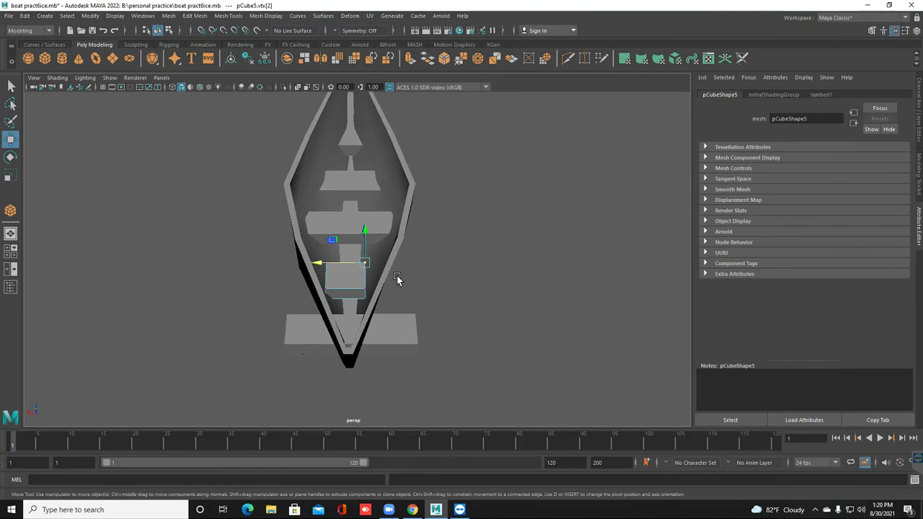
pyautogui.moveTo(317, 262); pyautogui.dragTo(336, 262)
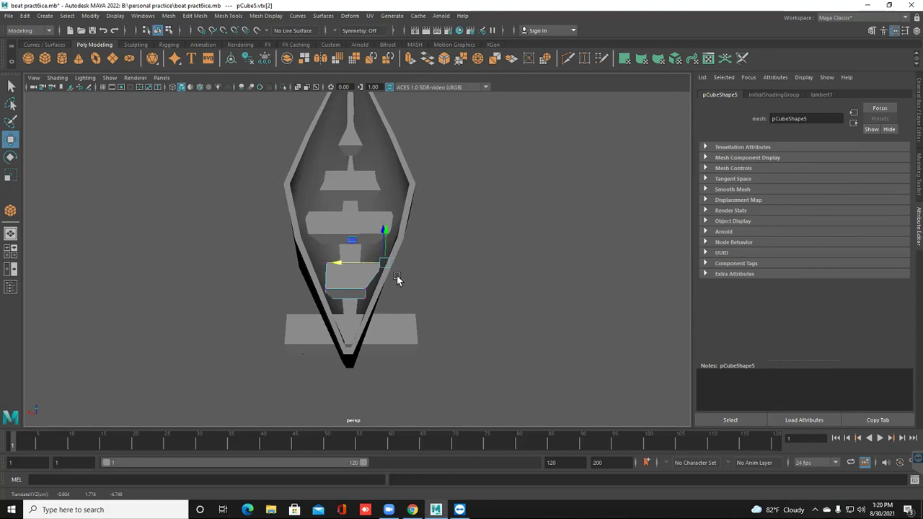
pyautogui.click(372, 289)
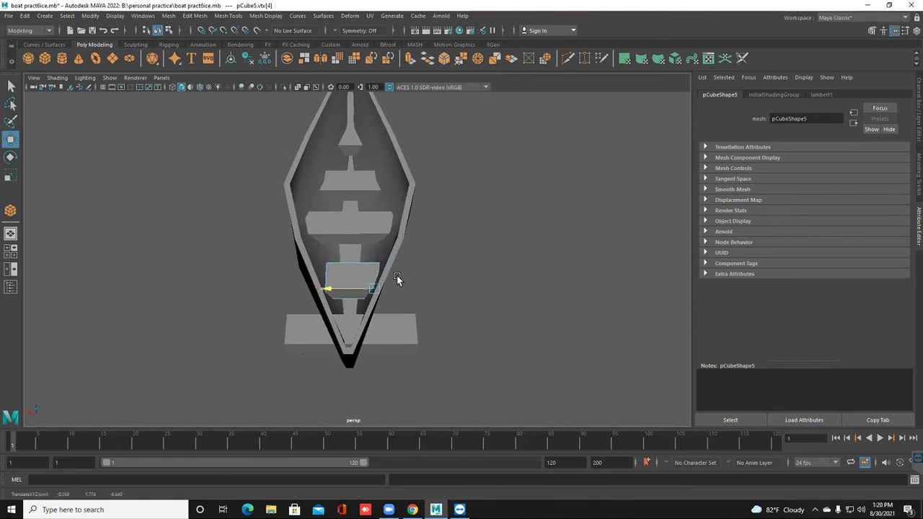
# - Move the top corner vertices on the second seat's other end outward toward the hull wall and return to object mode
pyautogui.moveTo(397, 275)
pyautogui.keyDown('alt'); pyautogui.mouseDown()
pyautogui.moveTo(433, 253)
pyautogui.moveTo(440, 271)
pyautogui.moveTo(483, 267)
pyautogui.moveTo(505, 242)
pyautogui.mouseUp(); pyautogui.keyUp('alt')
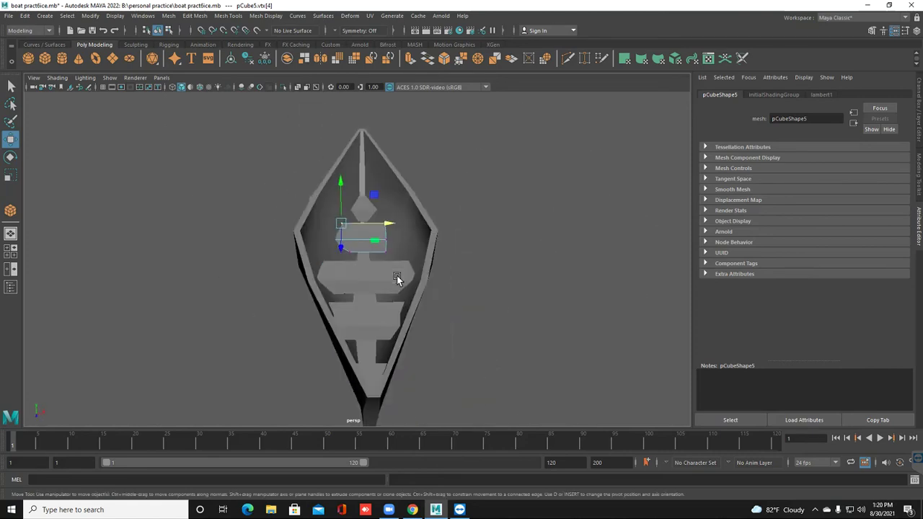
pyautogui.click(387, 240)
pyautogui.moveTo(431, 238); pyautogui.dragTo(441, 239)
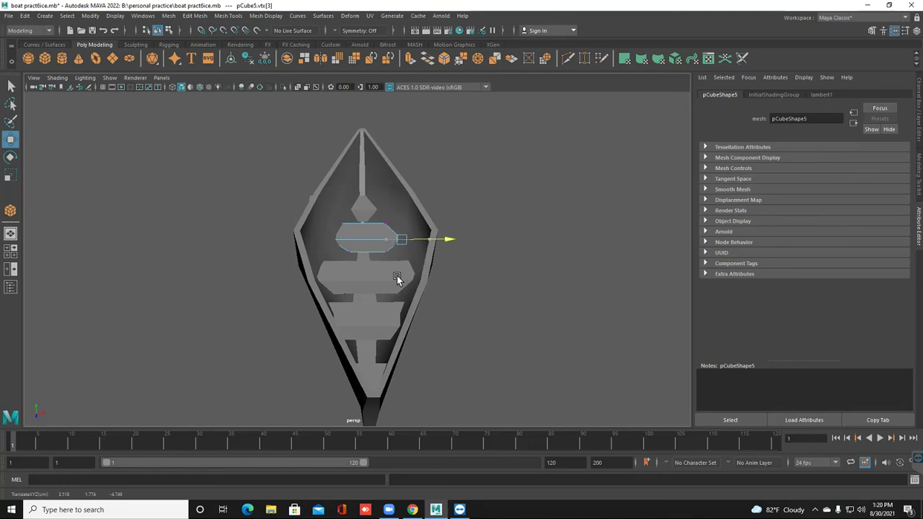
pyautogui.click(385, 224)
pyautogui.moveTo(431, 224); pyautogui.dragTo(435, 223)
pyautogui.keyDown('alt'); pyautogui.moveTo(396, 279); pyautogui.dragTo(390, 254); pyautogui.keyUp('alt')
pyautogui.click(352, 251)
pyautogui.click(396, 276)
pyautogui.click(389, 254)
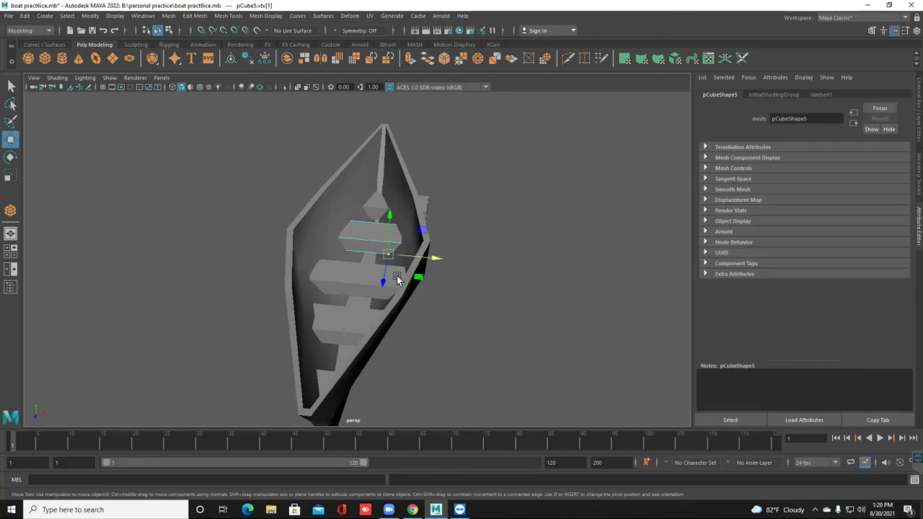
pyautogui.moveTo(397, 275)
pyautogui.keyDown('alt'); pyautogui.mouseDown()
pyautogui.moveTo(415, 276)
pyautogui.moveTo(396, 278)
pyautogui.mouseUp(); pyautogui.keyUp('alt')
pyautogui.moveTo(397, 276); pyautogui.dragTo(432, 230, button='right')
# - Select the seat block closest to the boat's tip and switch it to face selection
pyautogui.click(397, 275)
pyautogui.moveTo(398, 277); pyautogui.dragTo(398, 278, button='right')
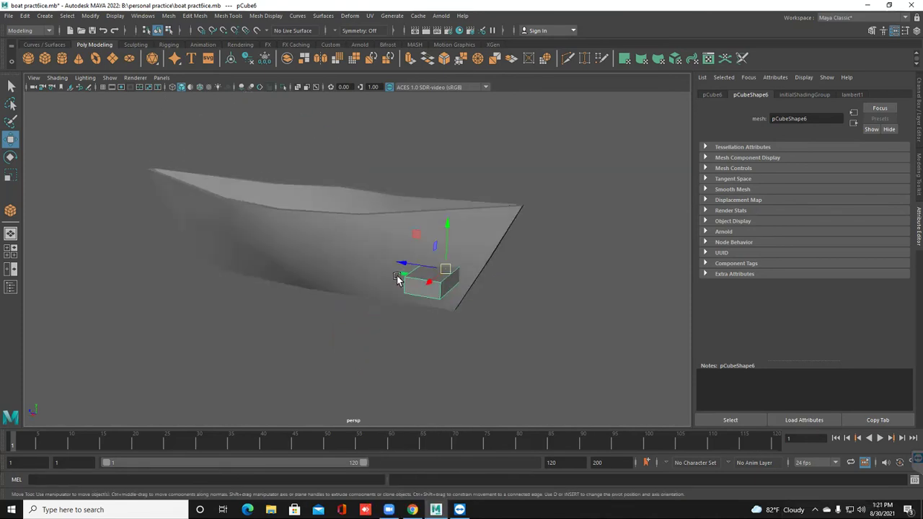
pyautogui.click(396, 277)
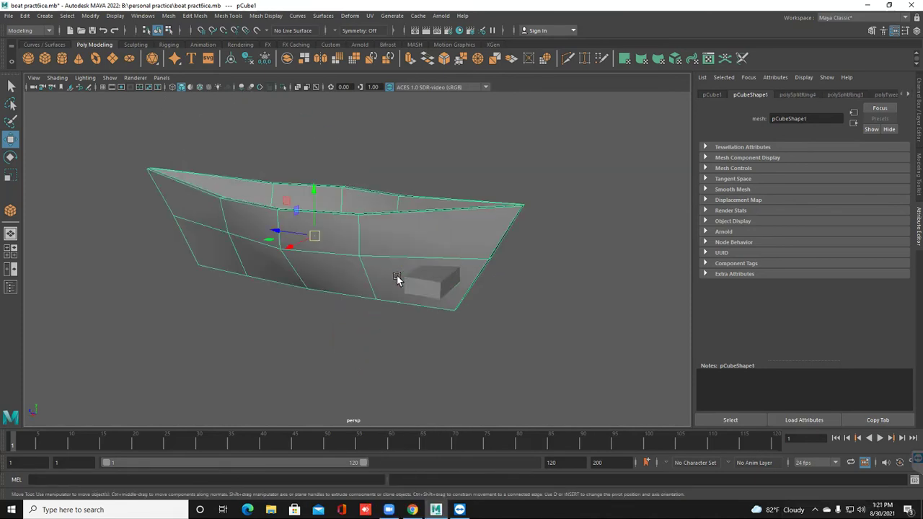
pyautogui.click(397, 278)
pyautogui.click(397, 279)
pyautogui.moveTo(397, 278); pyautogui.dragTo(397, 279, button='right')
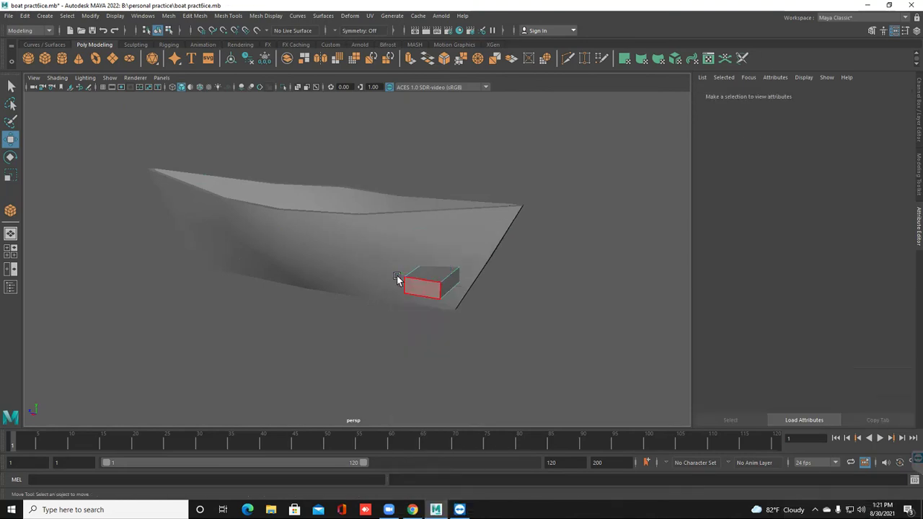
pyautogui.click(397, 279)
pyautogui.moveTo(441, 273); pyautogui.dragTo(448, 266)
pyautogui.keyDown('alt'); pyautogui.moveTo(397, 278); pyautogui.dragTo(396, 278); pyautogui.keyUp('alt')
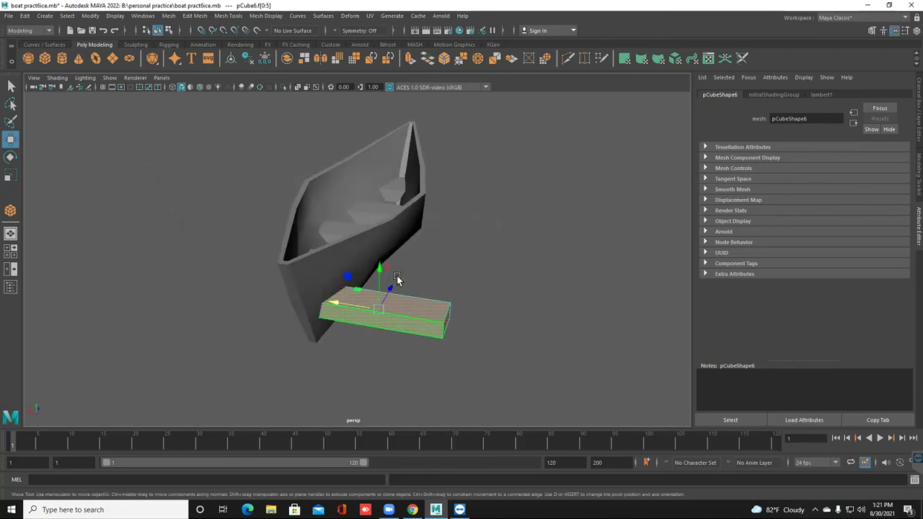
pyautogui.hotkey('ctrl', 'z')
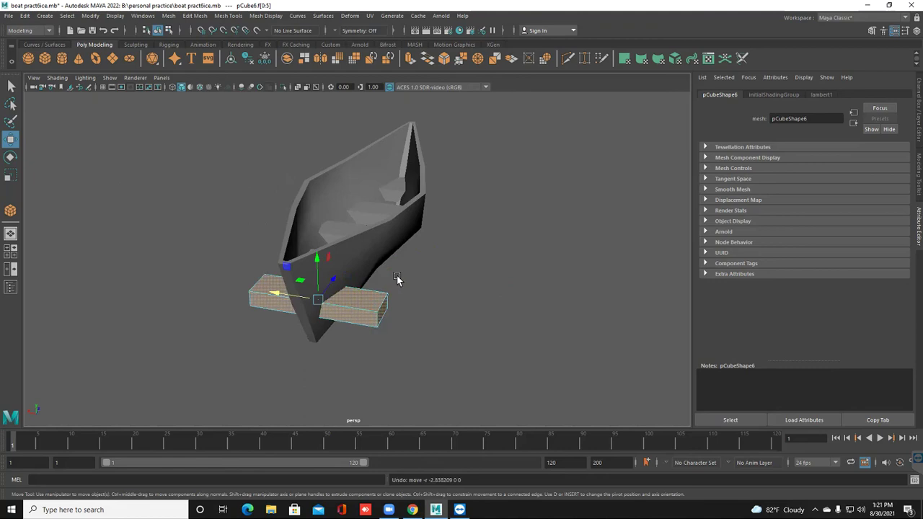
# - Move one protruding end face of the seat block at the tip inward, inside the hull
pyautogui.click(397, 277)
pyautogui.click(397, 278)
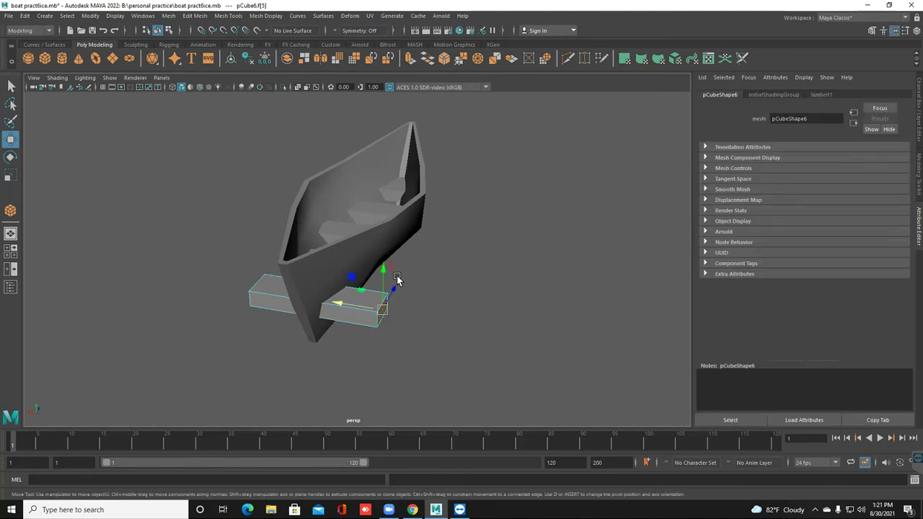
pyautogui.moveTo(396, 277); pyautogui.dragTo(397, 276, button='middle')
# - Move the tip seat block's opposite end face inward, leaving a narrow block inside the hull
pyautogui.keyDown('alt'); pyautogui.moveTo(397, 277); pyautogui.dragTo(398, 278); pyautogui.keyUp('alt')
pyautogui.press('Left')
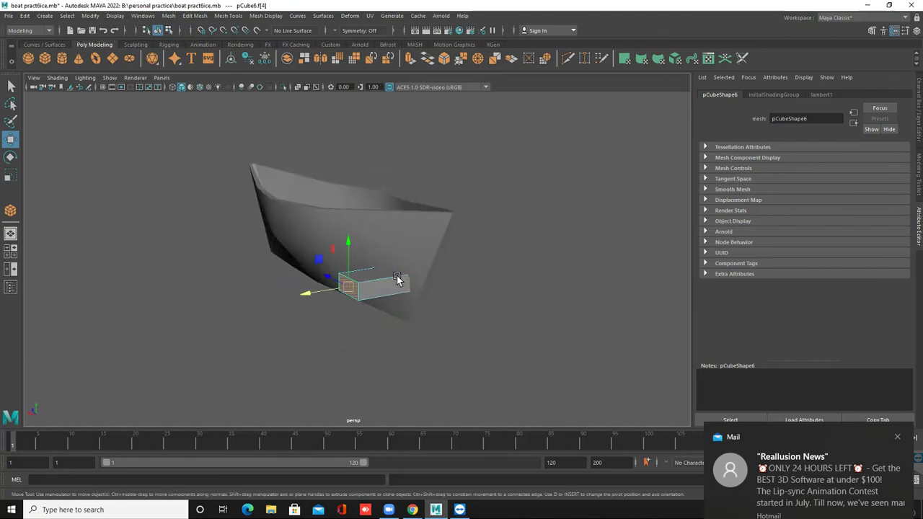
pyautogui.moveTo(397, 276); pyautogui.dragTo(397, 275, button='middle')
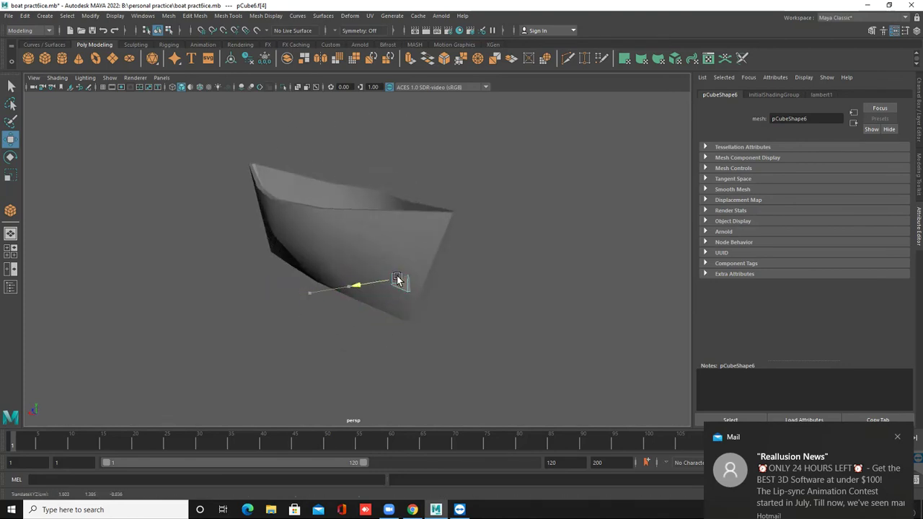
# - Move one inner top corner vertex of the tip seat outward to widen the seat toward the hull wall
pyautogui.keyDown('alt'); pyautogui.moveTo(439, 335); pyautogui.dragTo(598, 422); pyautogui.keyUp('alt')
pyautogui.rightClick(353, 244)
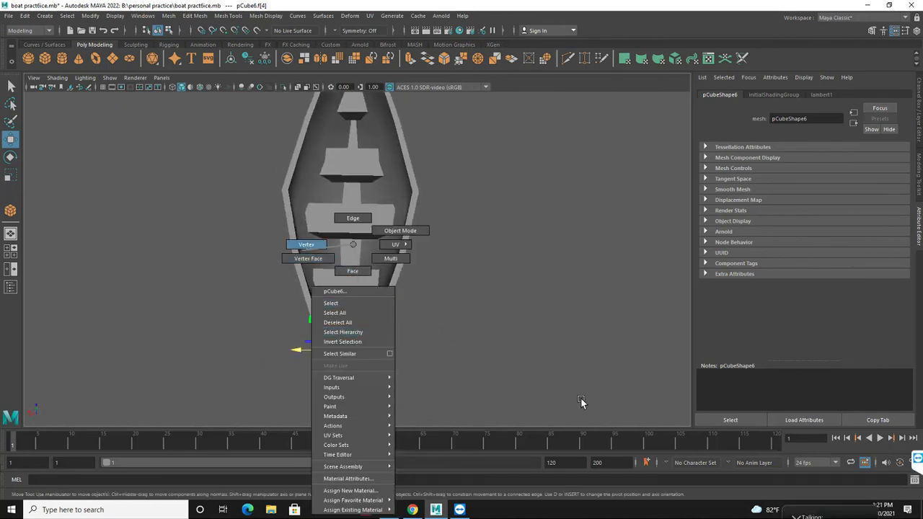
pyautogui.click(582, 402)
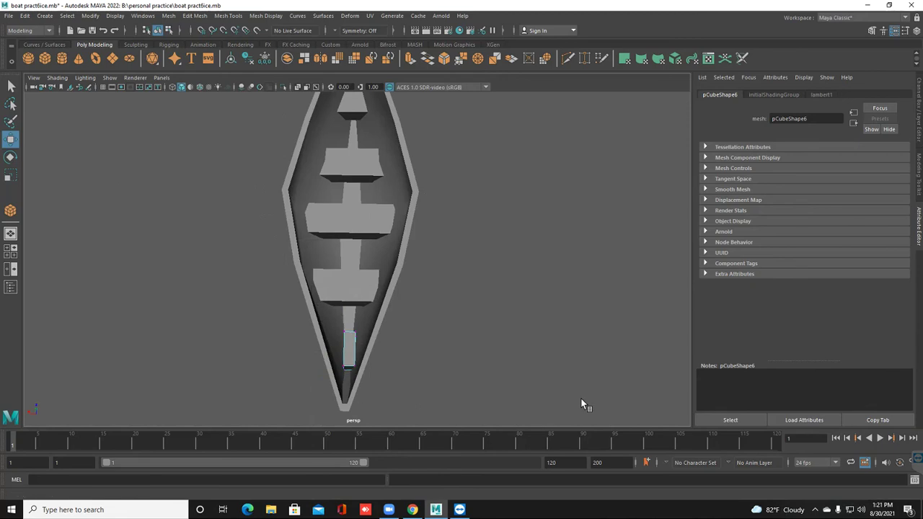
pyautogui.keyDown('alt'); pyautogui.moveTo(581, 401); pyautogui.dragTo(582, 401); pyautogui.keyUp('alt')
pyautogui.scroll(2, 581, 402)
pyautogui.scroll(5, 581, 401)
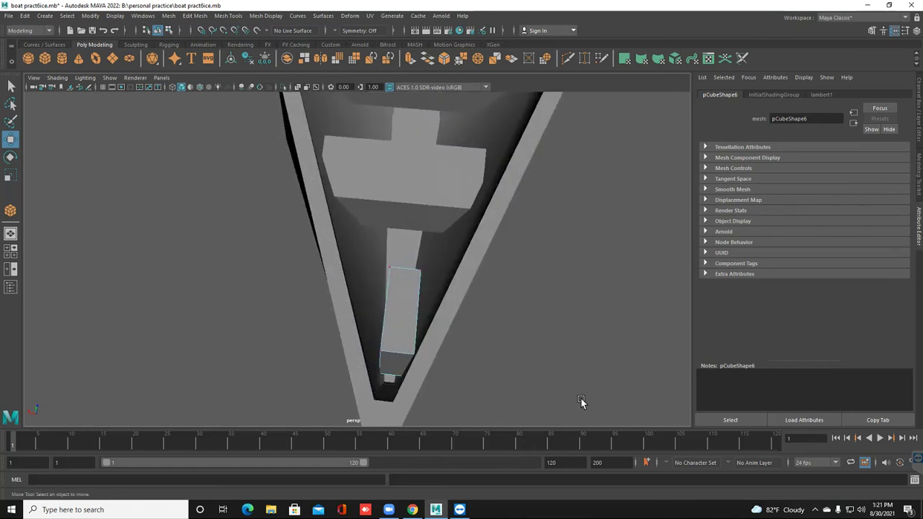
pyautogui.click(391, 267)
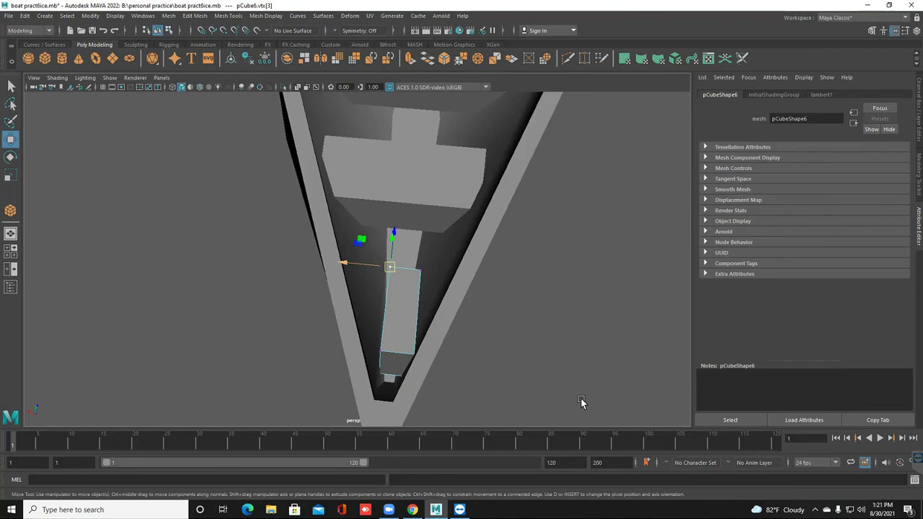
pyautogui.moveTo(357, 264); pyautogui.dragTo(318, 260)
pyautogui.moveTo(581, 401); pyautogui.dragTo(572, 402, button='middle')
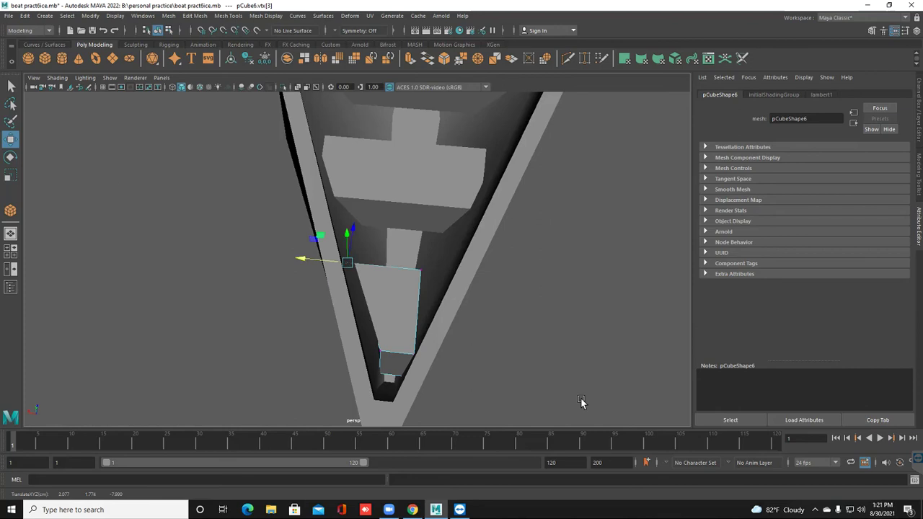
pyautogui.hotkey('ctrl', 'z')
pyautogui.moveTo(581, 402); pyautogui.dragTo(581, 402, button='middle')
# - Move the opposite inner top corner vertex of the tip seat outward to the hull, giving the seat a tapered shape
pyautogui.click(421, 270)
pyautogui.moveTo(374, 266); pyautogui.dragTo(380, 266)
pyautogui.moveTo(581, 401); pyautogui.dragTo(581, 401, button='middle')
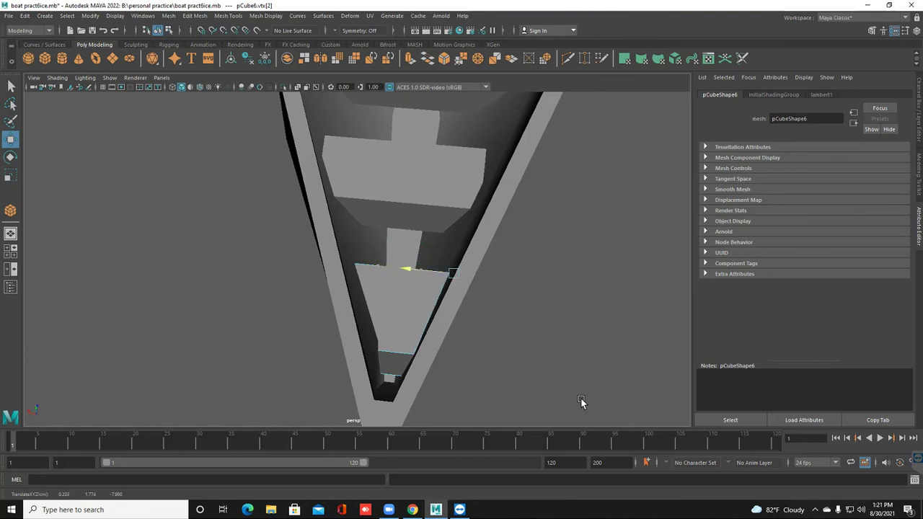
pyautogui.click(413, 354)
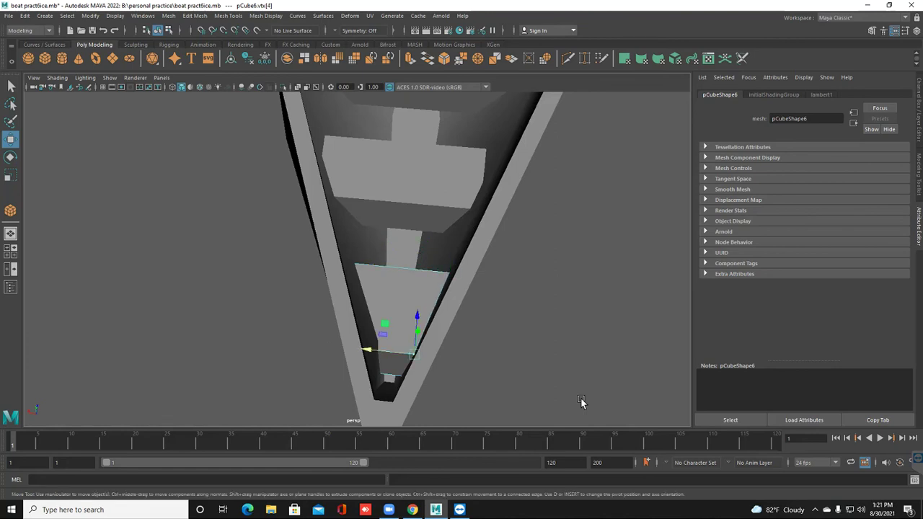
# - Move the two lower inner corner vertices of the tip seat outward to match its tapered top
pyautogui.keyDown('alt'); pyautogui.moveTo(581, 402); pyautogui.dragTo(581, 401); pyautogui.keyUp('alt')
pyautogui.click(274, 181)
pyautogui.moveTo(318, 173); pyautogui.dragTo(304, 175)
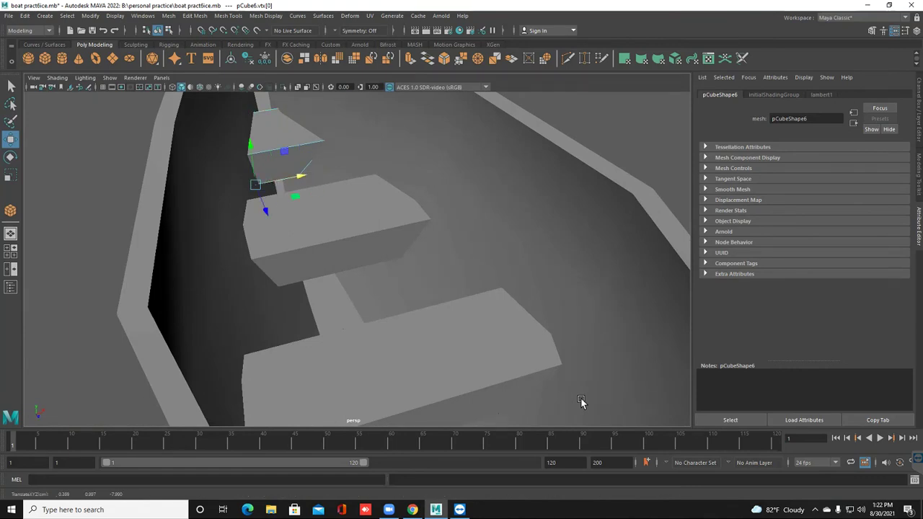
pyautogui.click(297, 176)
pyautogui.moveTo(325, 171); pyautogui.dragTo(331, 170)
pyautogui.keyDown('alt'); pyautogui.moveTo(581, 402); pyautogui.dragTo(581, 401); pyautogui.keyUp('alt')
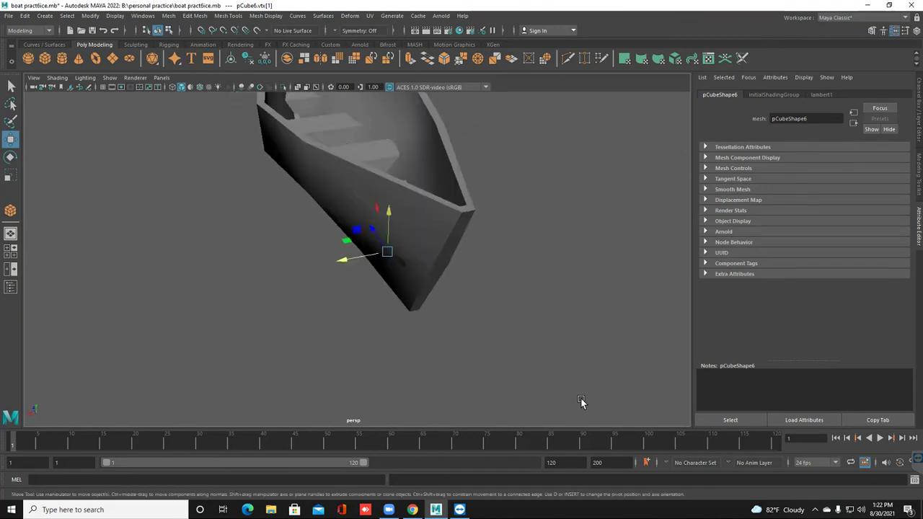
pyautogui.click(581, 401)
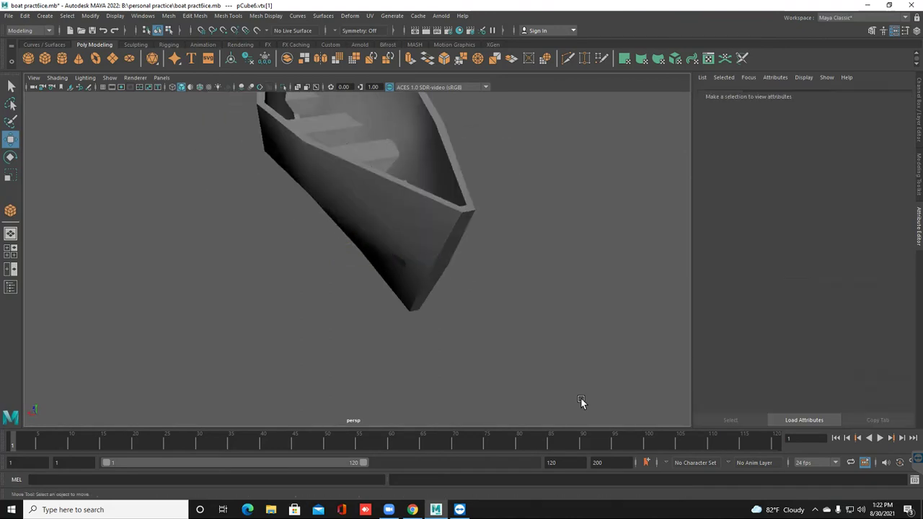
pyautogui.hotkey('ctrl', 'z')
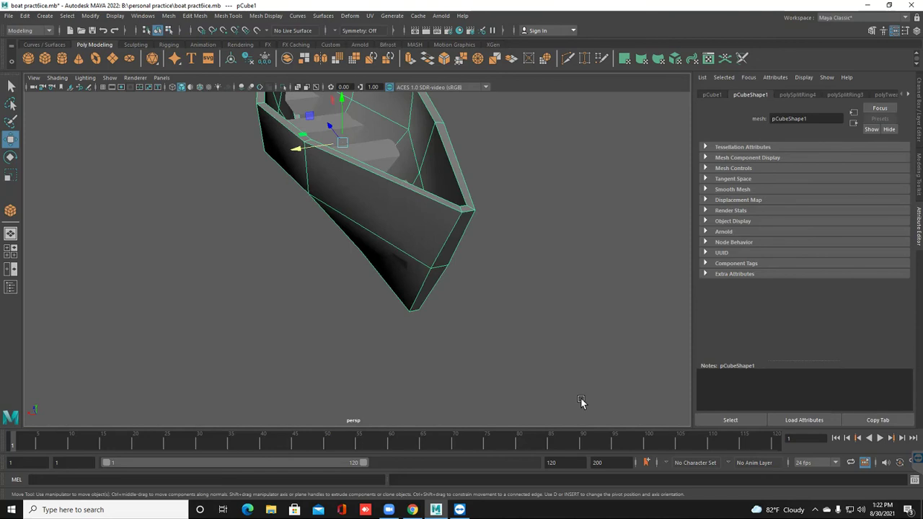
pyautogui.click(582, 401)
pyautogui.keyDown('alt'); pyautogui.moveTo(581, 402); pyautogui.dragTo(581, 402); pyautogui.keyUp('alt')
pyautogui.hotkey('ctrl', 'z')
# - Try to move the tip seat's lower corner vertex sideways across the boat's width, and undo the move
pyautogui.moveTo(387, 230); pyautogui.dragTo(343, 230, button='right')
pyautogui.click(382, 236)
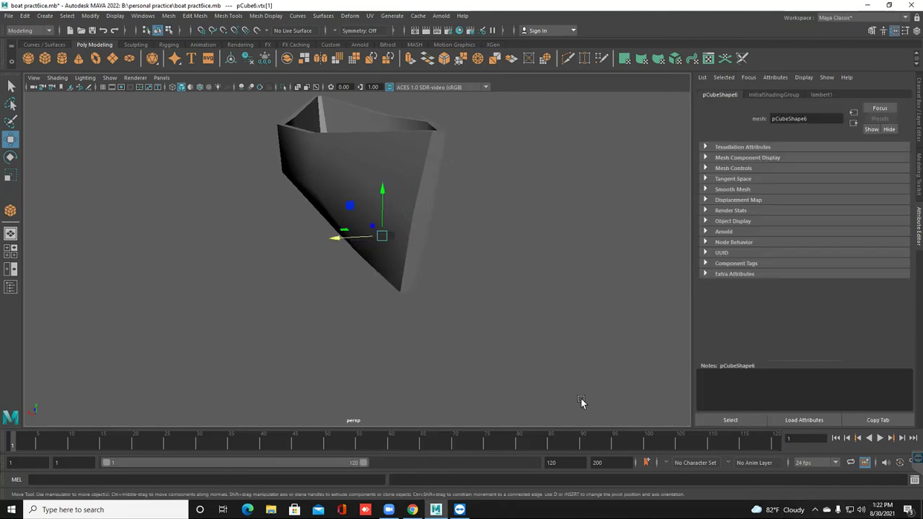
pyautogui.moveTo(336, 238)
pyautogui.mouseDown()
pyautogui.moveTo(495, 231)
pyautogui.moveTo(434, 232)
pyautogui.mouseUp()
pyautogui.hotkey('ctrl', 'z')
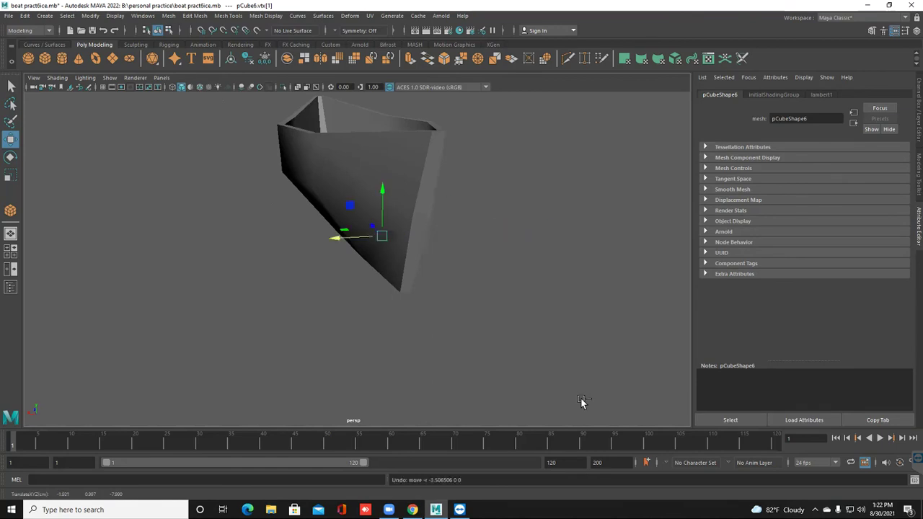
pyautogui.keyDown('alt'); pyautogui.moveTo(581, 402); pyautogui.dragTo(574, 286); pyautogui.keyUp('alt')
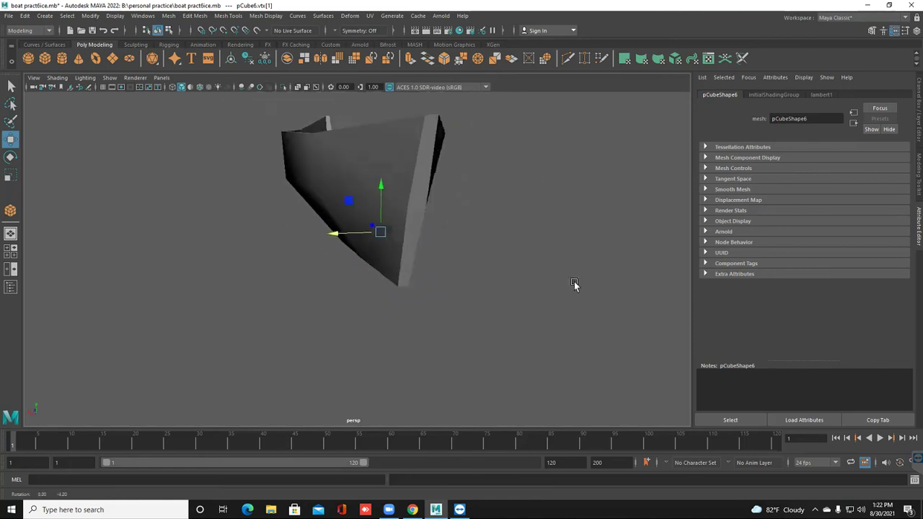
pyautogui.press('super')
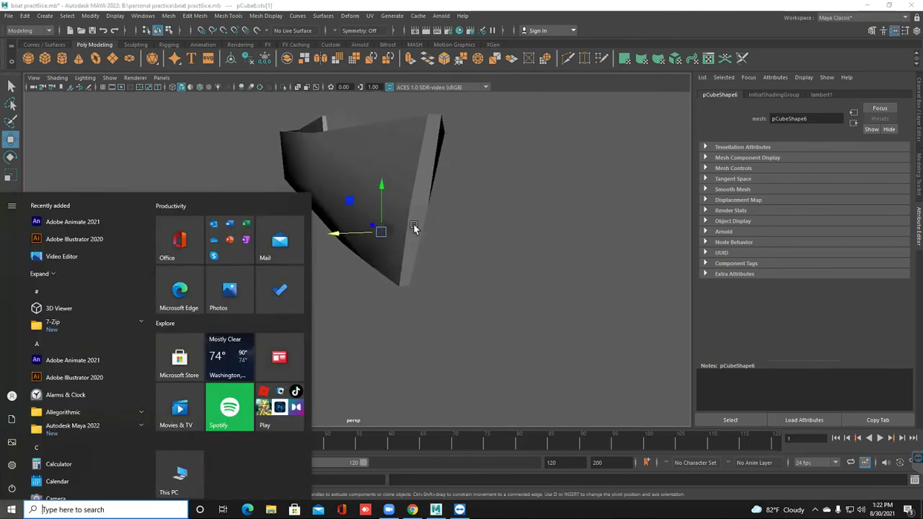
# - Select the side face of the tip seat and examine how it meets the hull wall from below and above
pyautogui.click(419, 261)
pyautogui.keyDown('alt'); pyautogui.moveTo(416, 286); pyautogui.dragTo(377, 247); pyautogui.keyUp('alt')
pyautogui.keyDown('alt'); pyautogui.moveTo(377, 247); pyautogui.dragTo(385, 217, button='middle'); pyautogui.keyUp('alt')
pyautogui.click(399, 186)
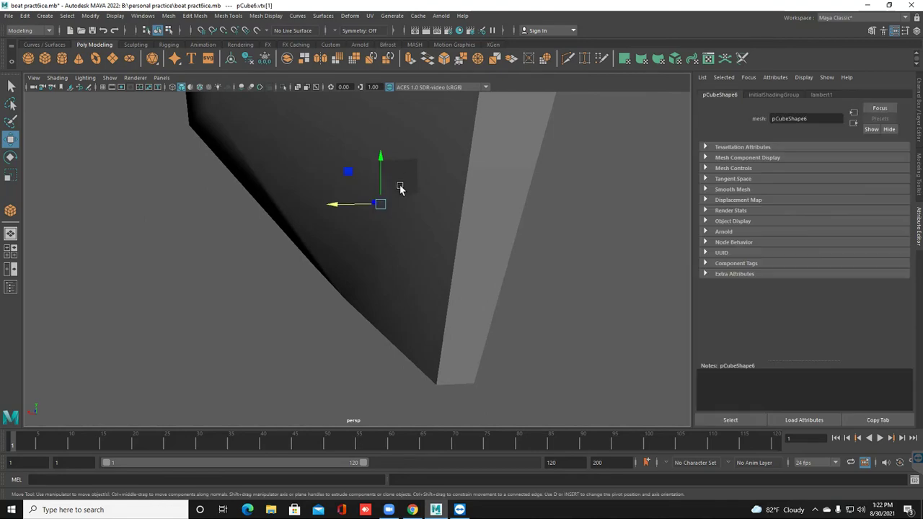
pyautogui.rightClick(401, 177)
pyautogui.click(431, 163)
pyautogui.click(570, 221)
pyautogui.click(397, 186)
pyautogui.keyDown('alt'); pyautogui.moveTo(435, 220); pyautogui.dragTo(422, 199); pyautogui.keyUp('alt')
pyautogui.moveTo(442, 249); pyautogui.dragTo(441, 268, button='right')
pyautogui.click(446, 260)
pyautogui.keyDown('alt'); pyautogui.moveTo(442, 272); pyautogui.dragTo(424, 270); pyautogui.keyUp('alt')
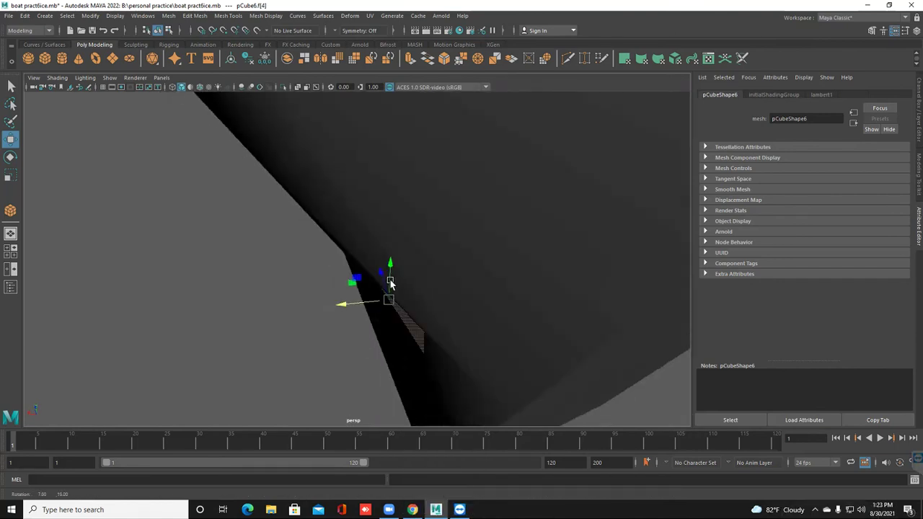
pyautogui.moveTo(368, 302); pyautogui.dragTo(383, 329)
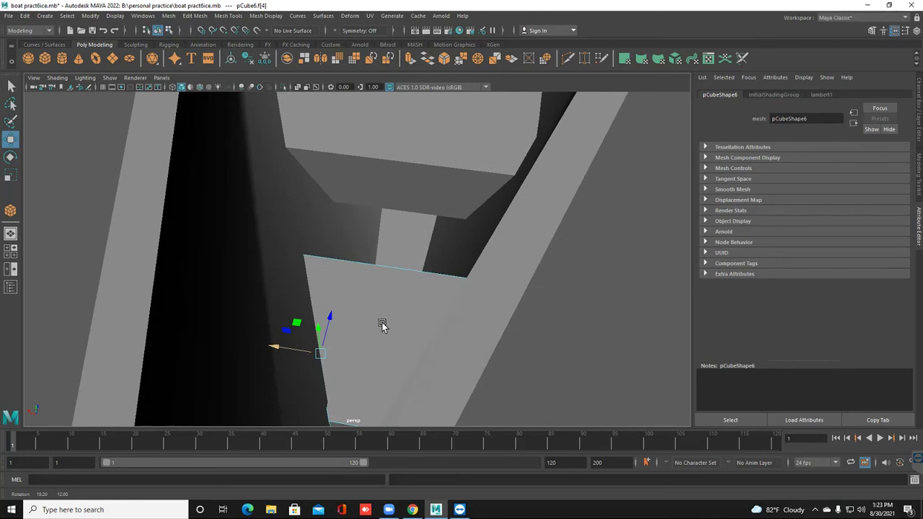
# - Return the tip seat to object selection and view the whole boat to check its seats
pyautogui.moveTo(379, 315); pyautogui.dragTo(549, 164, button='right')
pyautogui.moveTo(375, 319); pyautogui.dragTo(585, 112, button='right')
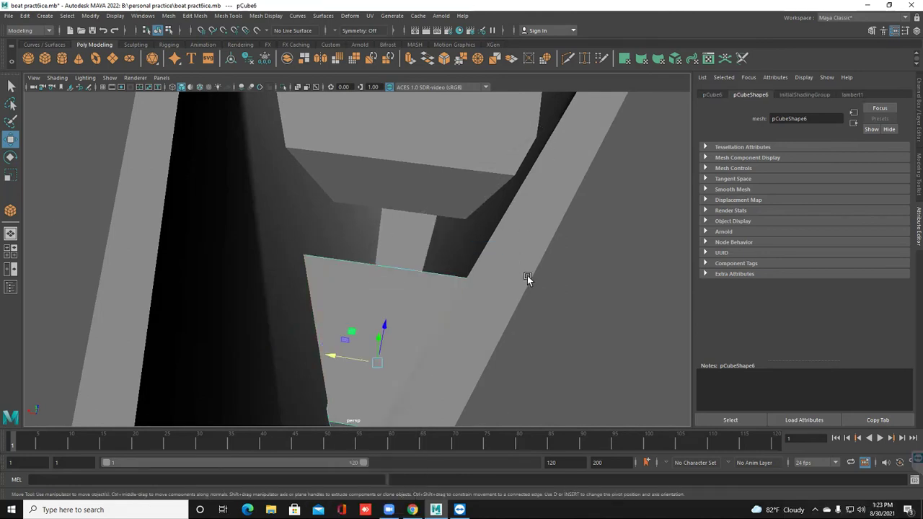
pyautogui.scroll(-8, 528, 275)
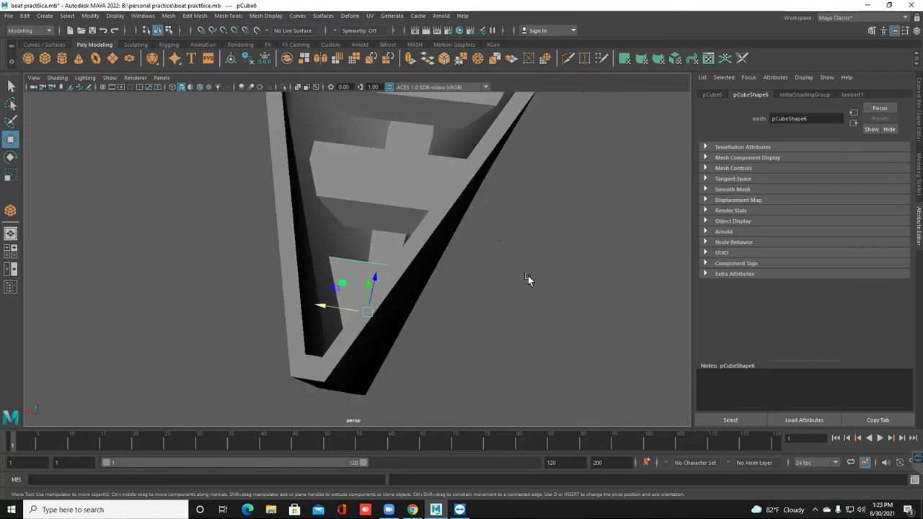
pyautogui.scroll(-3, 528, 276)
pyautogui.keyDown('alt'); pyautogui.moveTo(528, 276); pyautogui.dragTo(528, 276); pyautogui.keyUp('alt')
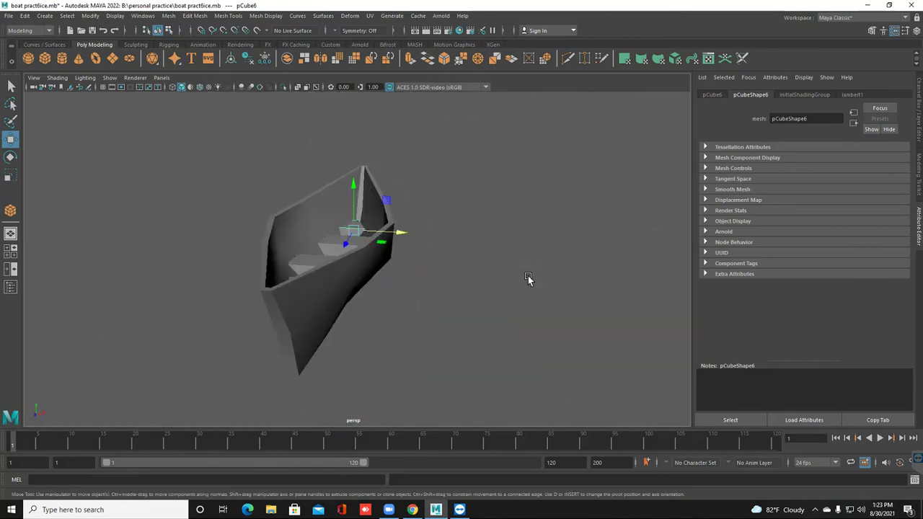
pyautogui.press('y')
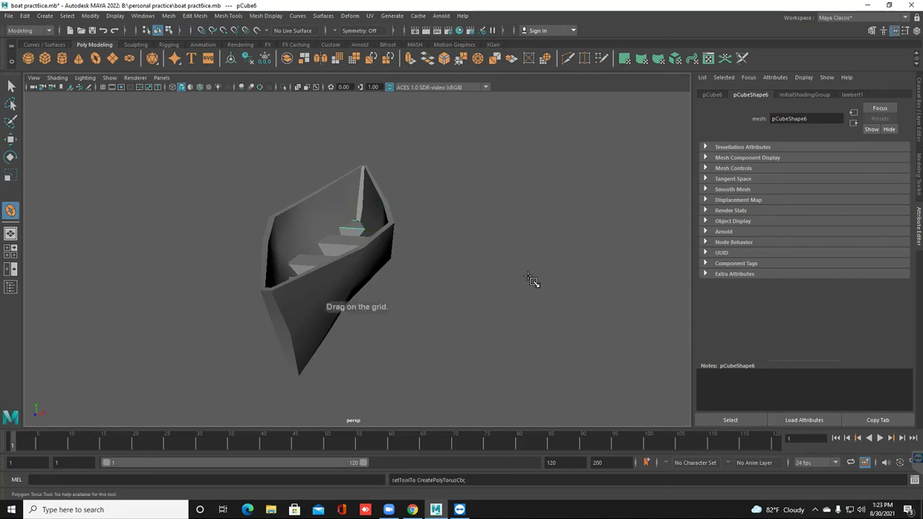
pyautogui.click(528, 276)
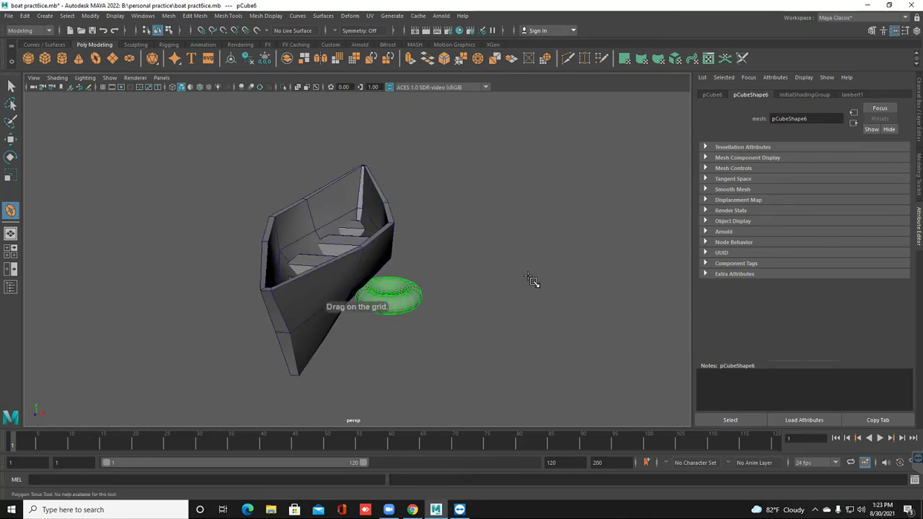
pyautogui.click(528, 278)
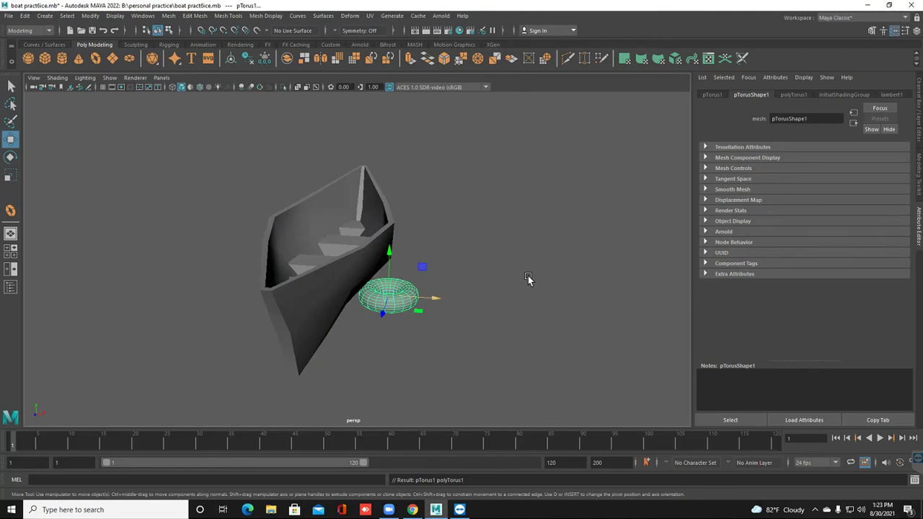
pyautogui.press('Delete')
# - Create a polygon torus with a radius of about 1.86 on the grid beside the middle of the boat
pyautogui.click(97, 61)
pyautogui.keyDown('alt'); pyautogui.moveTo(421, 303); pyautogui.dragTo(489, 321); pyautogui.keyUp('alt')
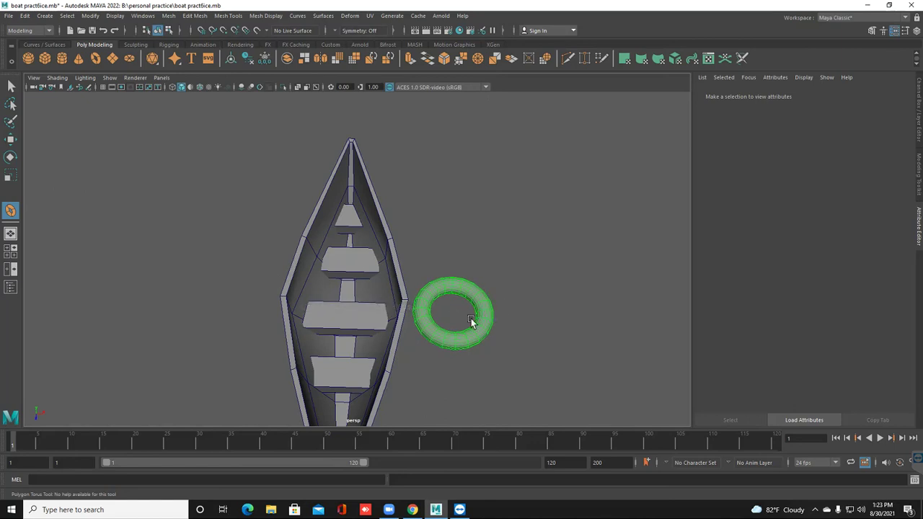
pyautogui.moveTo(488, 316); pyautogui.dragTo(487, 310)
pyautogui.press('w')
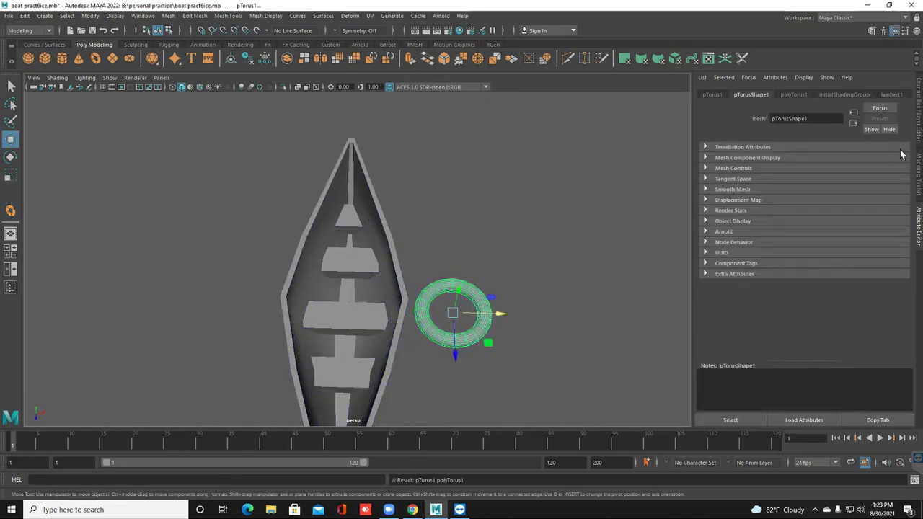
# - Set the torus's section radius to 0.3 and increase its axis subdivisions for a smoother ring
pyautogui.click(920, 123)
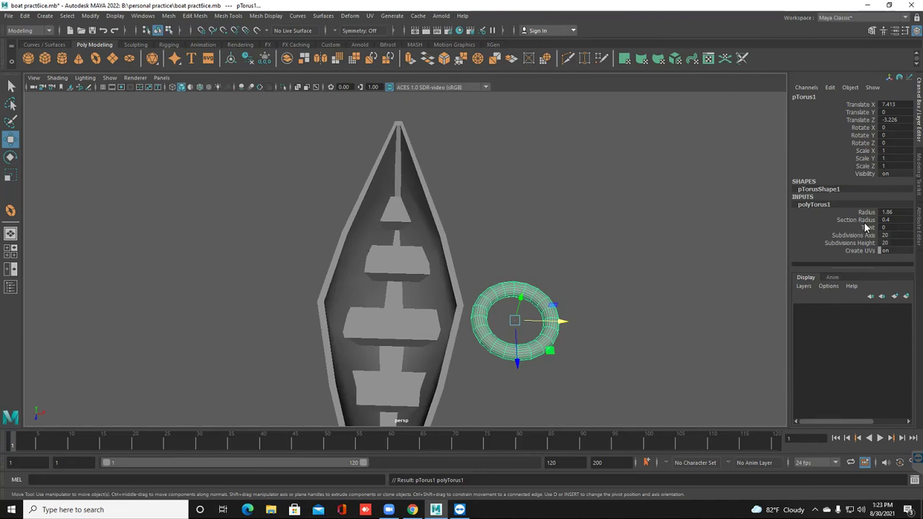
pyautogui.click(848, 220)
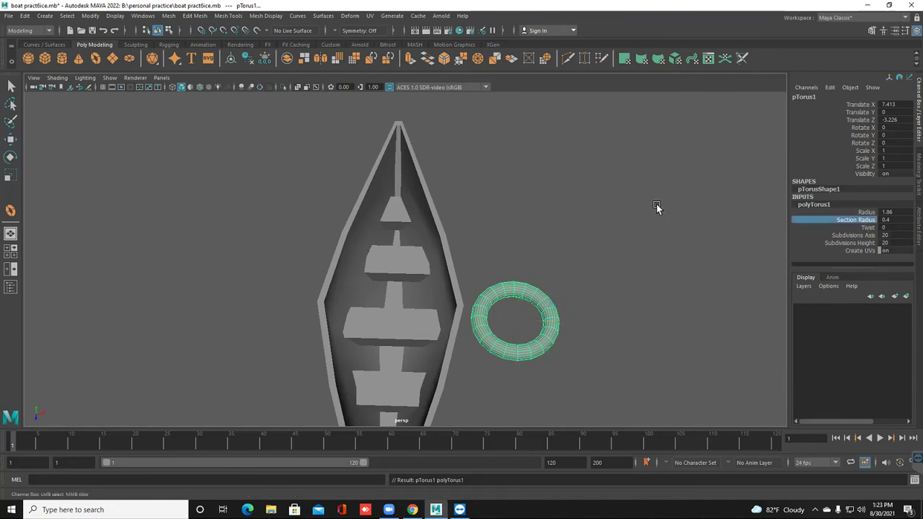
pyautogui.moveTo(656, 204); pyautogui.dragTo(655, 205, button='middle')
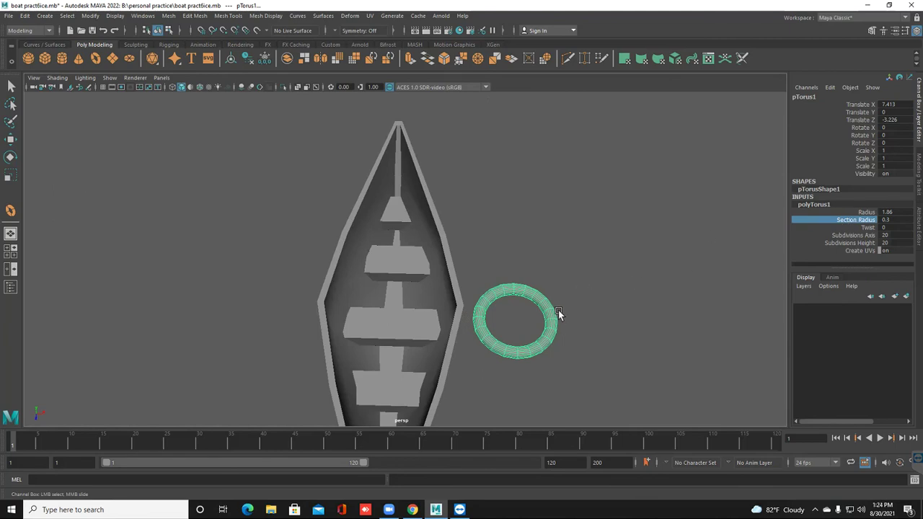
pyautogui.click(824, 236)
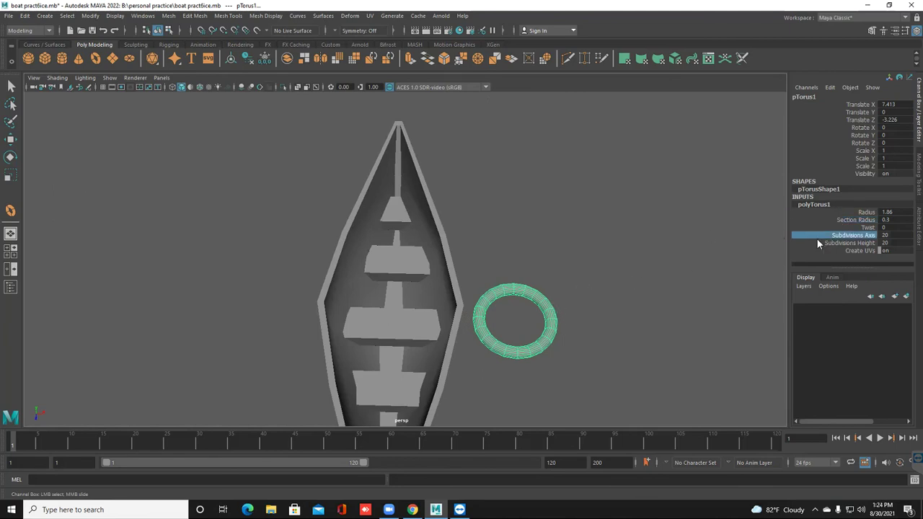
pyautogui.moveTo(731, 230); pyautogui.dragTo(766, 233, button='middle')
pyautogui.press('w')
pyautogui.keyDown('alt'); pyautogui.moveTo(659, 240); pyautogui.dragTo(659, 240); pyautogui.keyUp('alt')
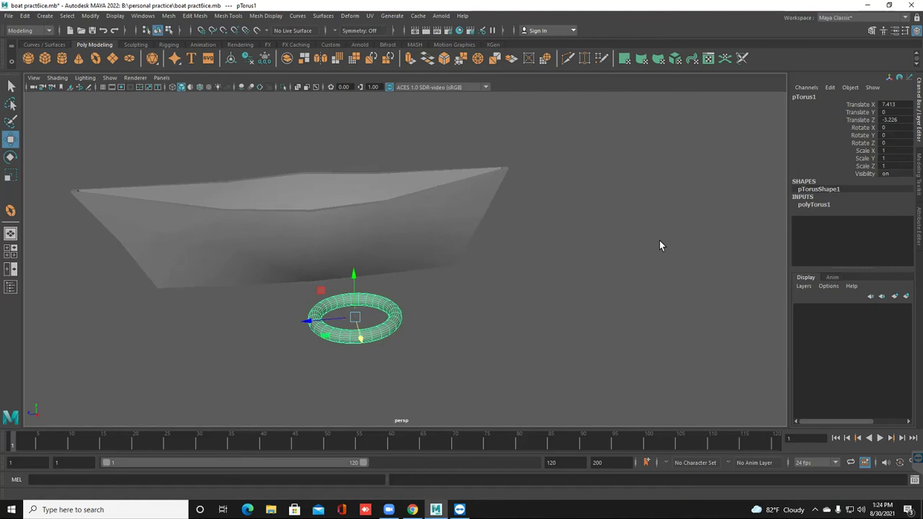
# - Show the Outliner and switch to an enlarged top view of the boat and torus
pyautogui.click(11, 287)
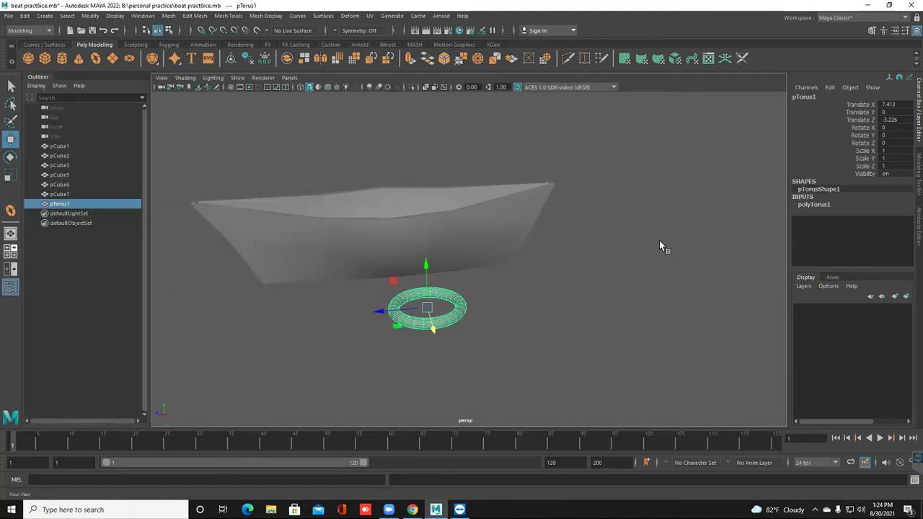
pyautogui.press('space')
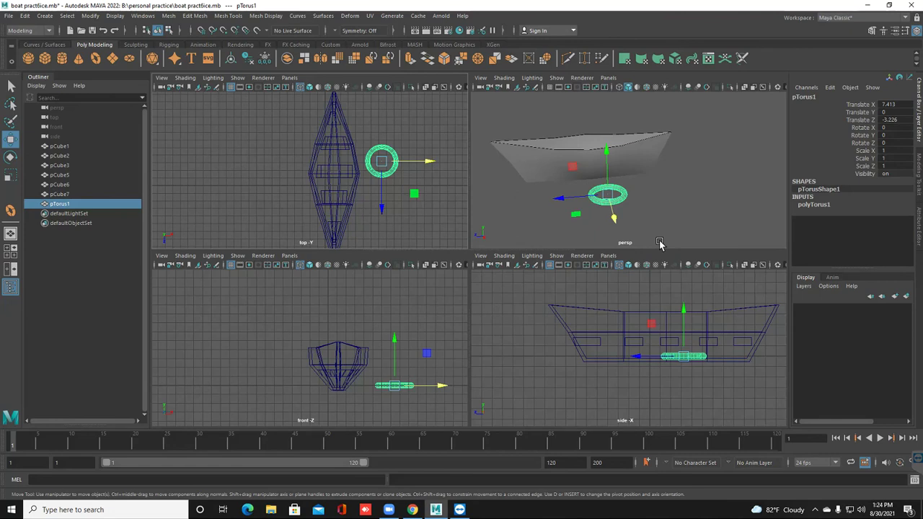
pyautogui.press('space')
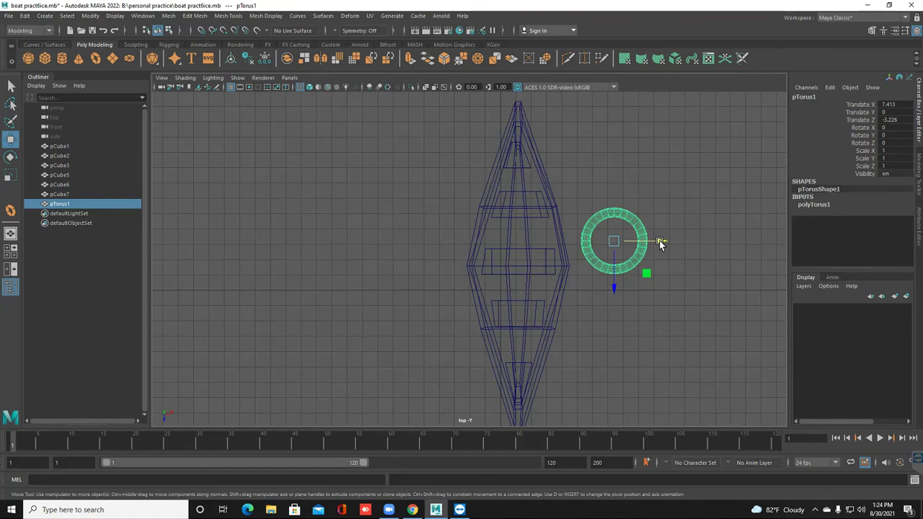
pyautogui.scroll(3, 660, 243)
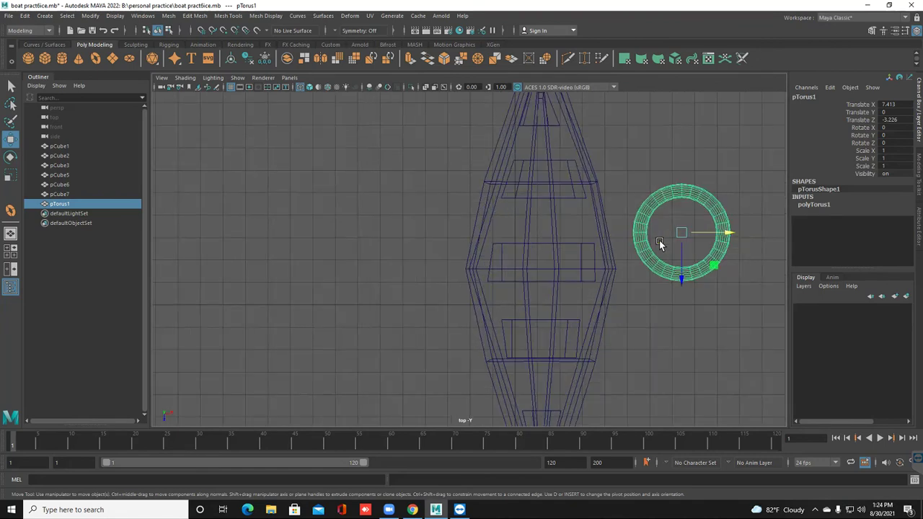
# - Set the Move tool's axis orientation to World in its tool settings
pyautogui.press('e')
pyautogui.press('r')
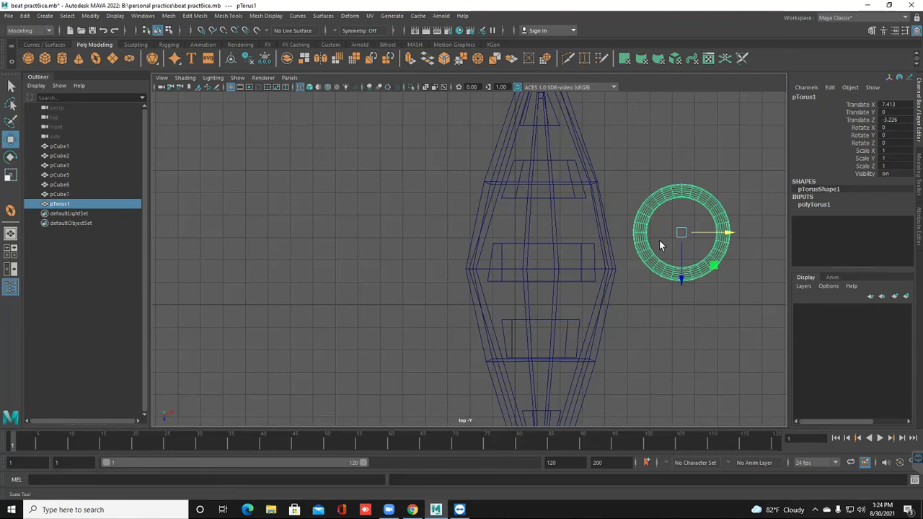
pyautogui.press('w')
pyautogui.press('w')
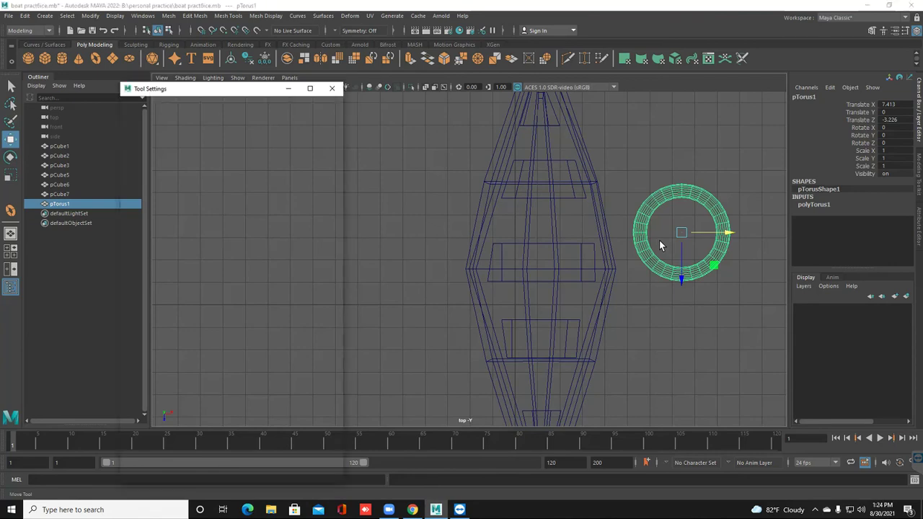
pyautogui.click(212, 131)
pyautogui.click(216, 142)
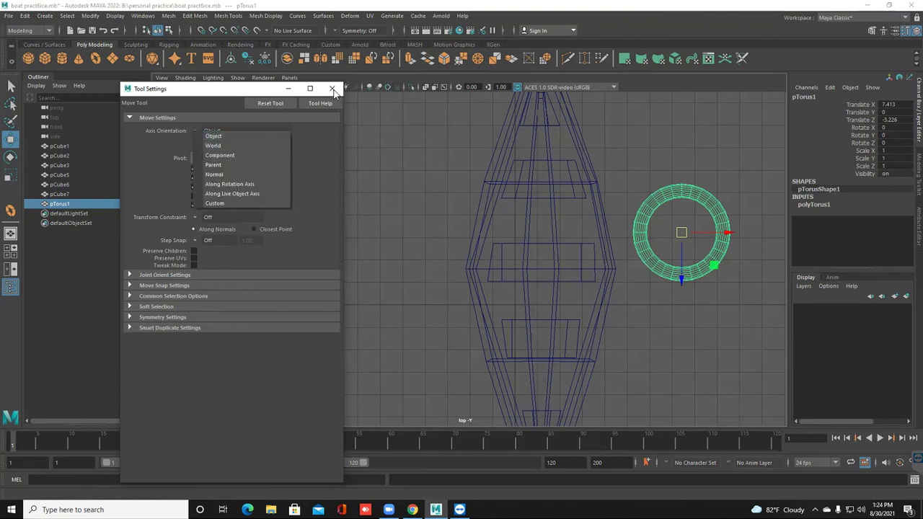
pyautogui.press('Return')
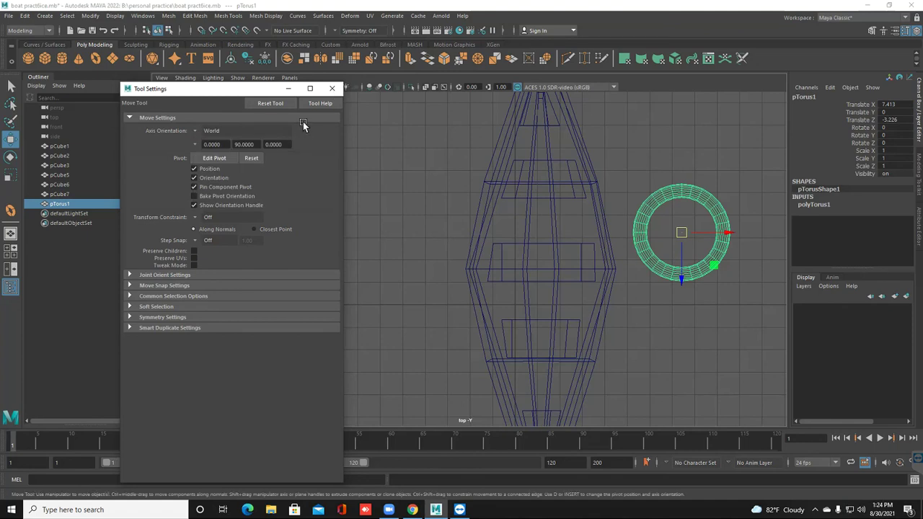
pyautogui.click(332, 89)
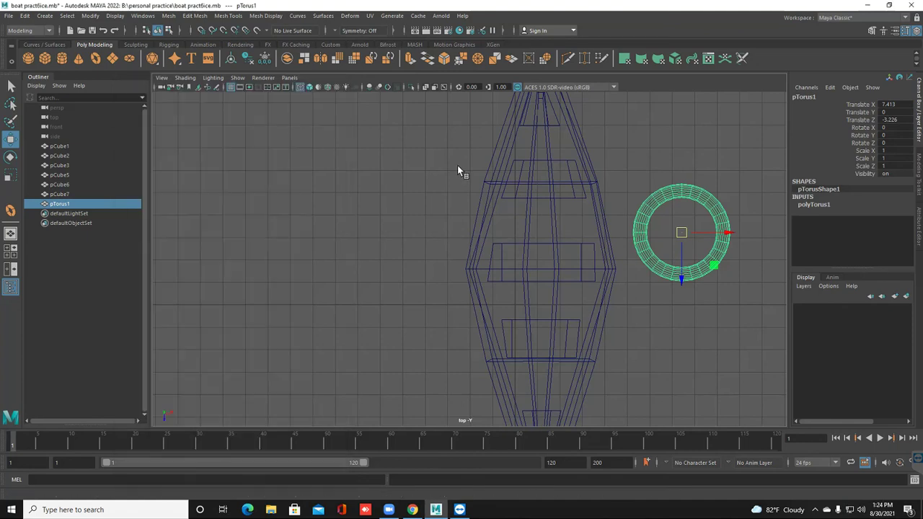
# - Move the torus along X toward the hull, to a Translate X of about 6.994
pyautogui.scroll(1, 611, 233)
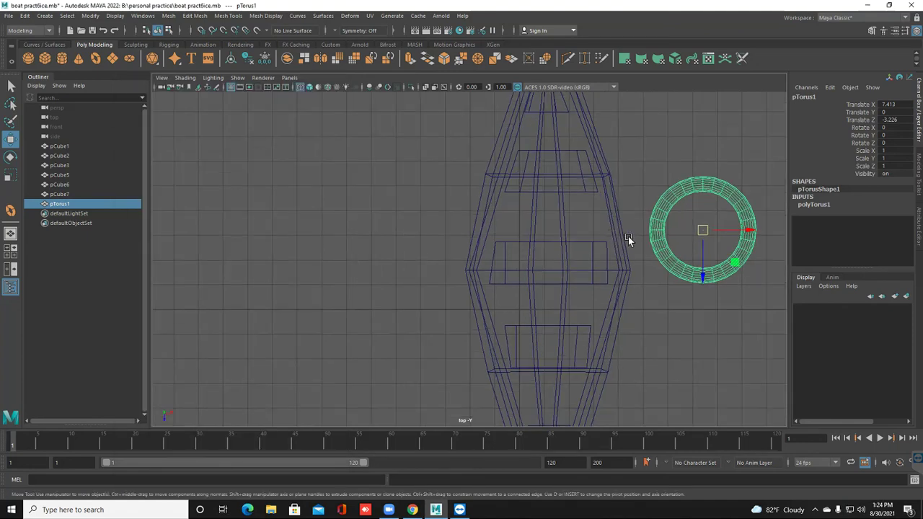
pyautogui.keyDown('alt'); pyautogui.moveTo(494, 258); pyautogui.dragTo(304, 268, button='middle'); pyautogui.keyUp('alt')
pyautogui.scroll(4, 569, 263)
pyautogui.keyDown('alt'); pyautogui.moveTo(494, 286); pyautogui.dragTo(408, 320, button='middle'); pyautogui.keyUp('alt')
pyautogui.scroll(4, 478, 287)
pyautogui.keyDown('alt'); pyautogui.moveTo(476, 287); pyautogui.dragTo(486, 282, button='middle'); pyautogui.keyUp('alt')
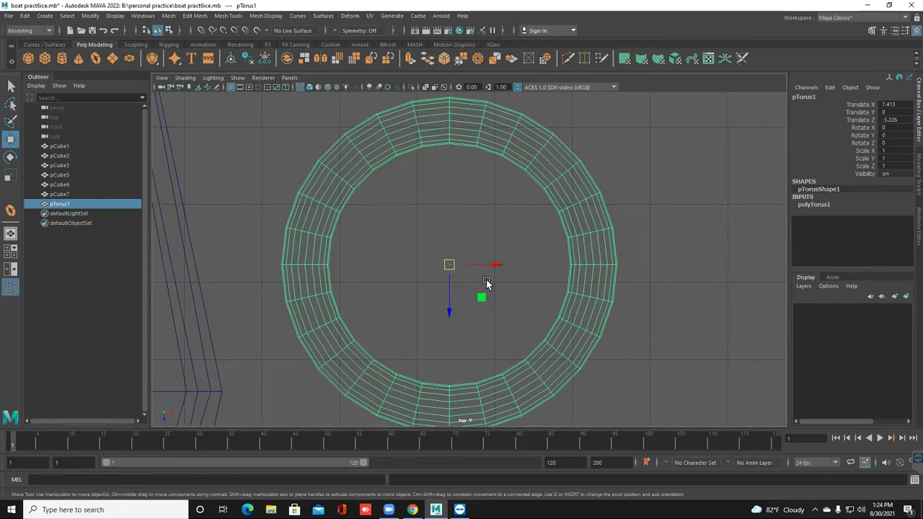
pyautogui.scroll(-3, 484, 287)
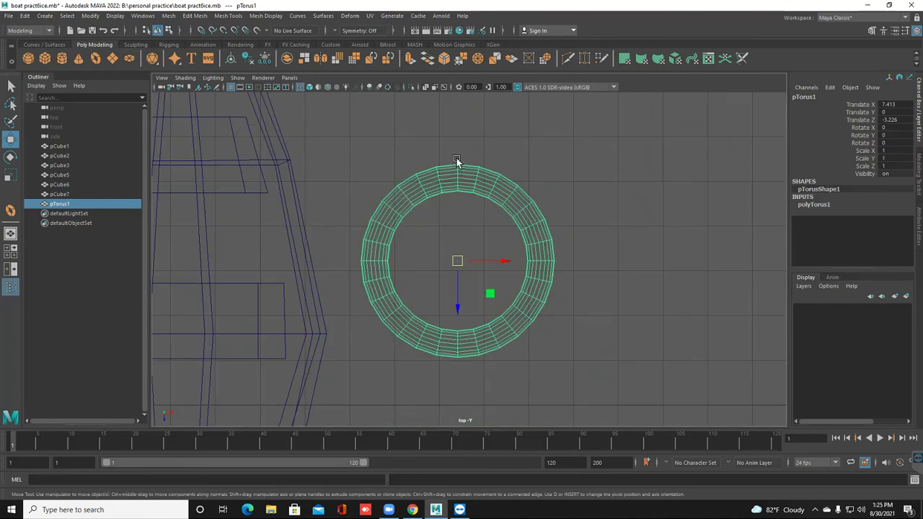
pyautogui.moveTo(483, 261); pyautogui.dragTo(465, 261)
pyautogui.moveTo(457, 200); pyautogui.dragTo(431, 166)
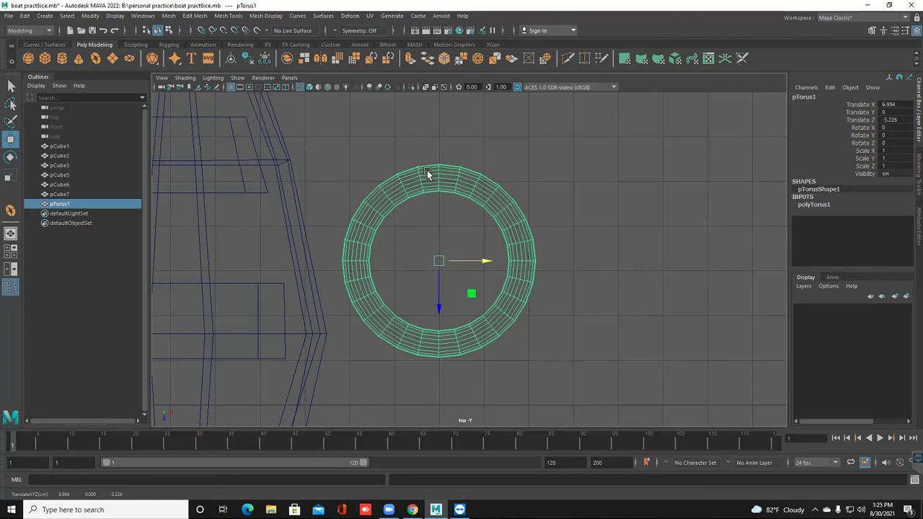
# - Delete the faces of the torus half nearest the hull, and reselect the remaining half ring as a whole object
pyautogui.moveTo(428, 171); pyautogui.dragTo(379, 170, button='right')
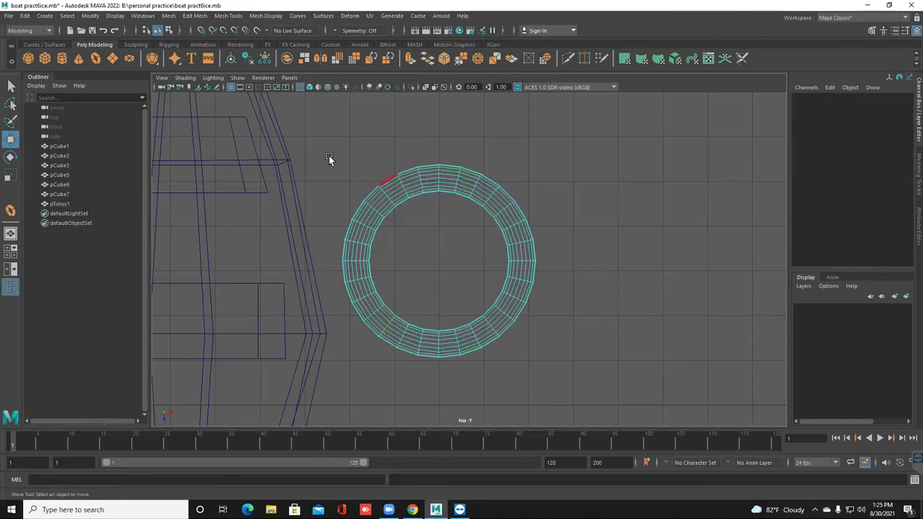
pyautogui.moveTo(266, 116); pyautogui.dragTo(432, 387)
pyautogui.press('Delete')
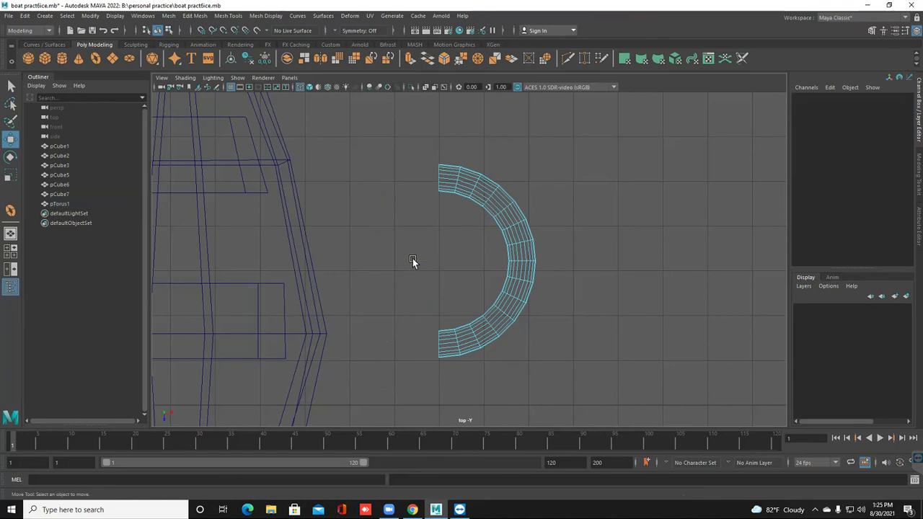
pyautogui.hotkey('ctrl', 'z')
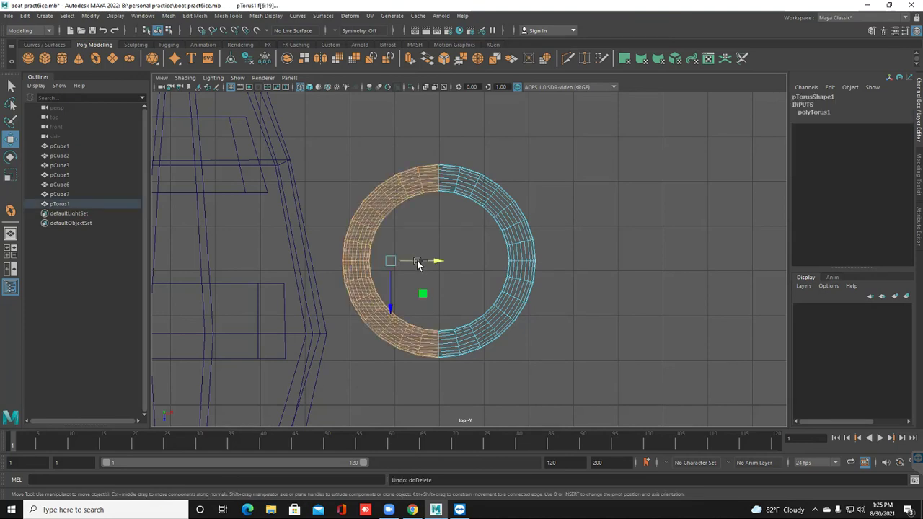
pyautogui.moveTo(424, 221); pyautogui.dragTo(476, 190, button='right')
pyautogui.moveTo(410, 192); pyautogui.dragTo(410, 217, button='right')
pyautogui.hotkey('ctrl', 'z')
pyautogui.press('Delete')
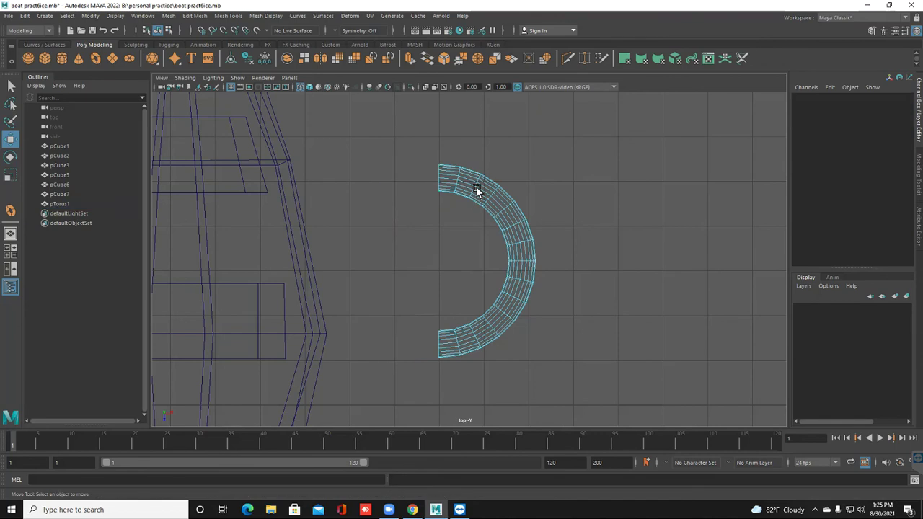
pyautogui.moveTo(426, 201); pyautogui.dragTo(477, 190, button='right')
pyautogui.click(477, 188)
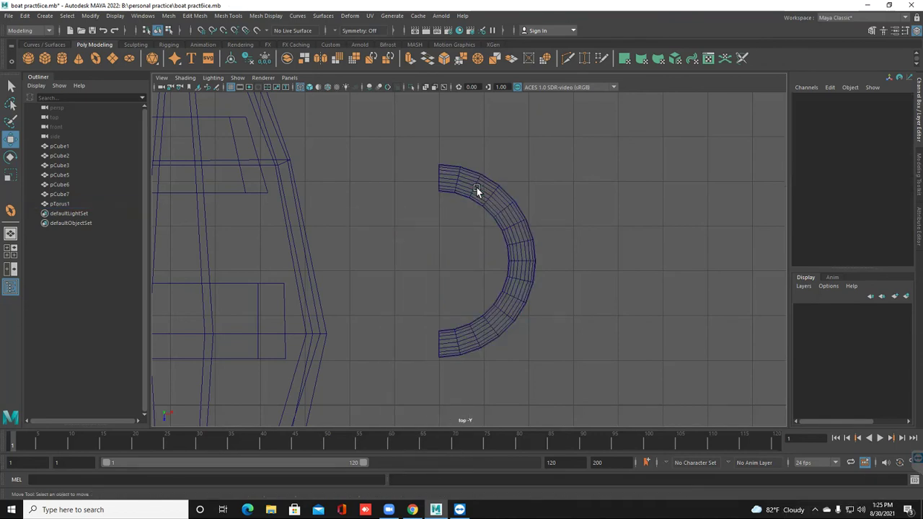
pyautogui.click(476, 187)
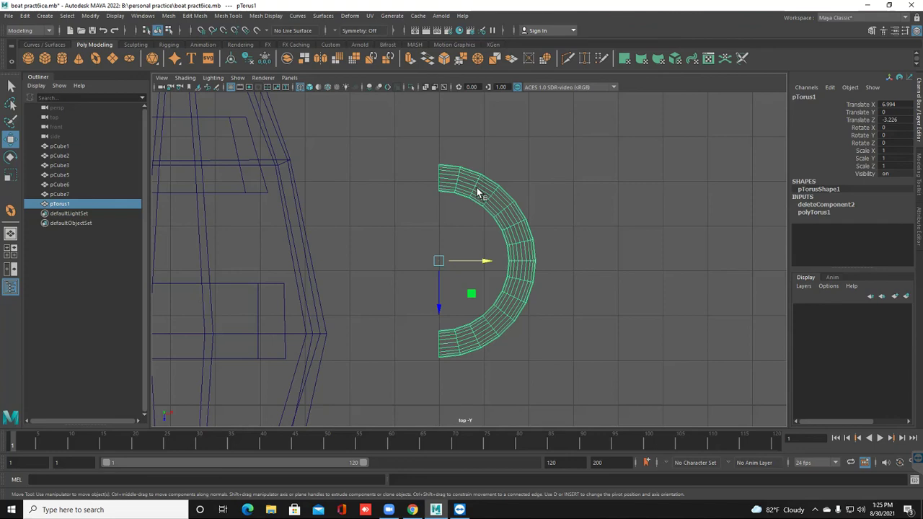
# - Center the half ring's pivot and stand the half ring upright with a Rotate Z of 90
pyautogui.click(231, 59)
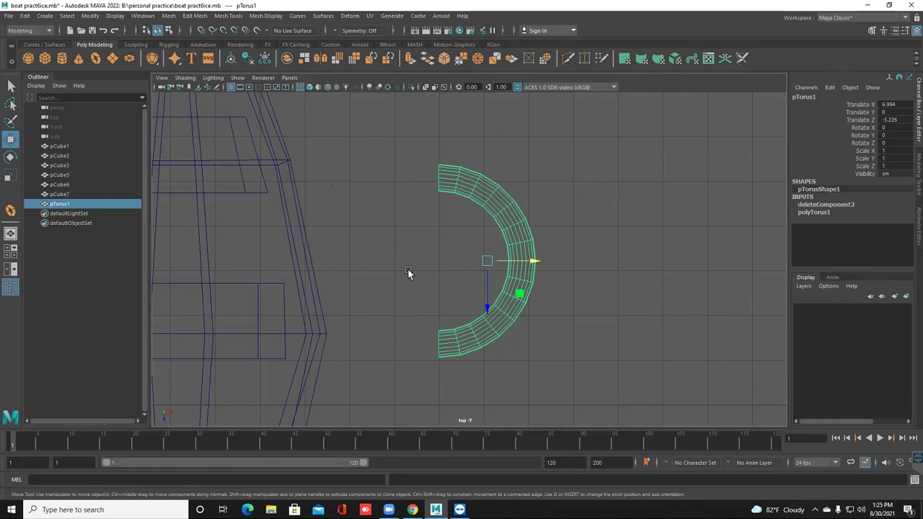
pyautogui.scroll(-2, 451, 268)
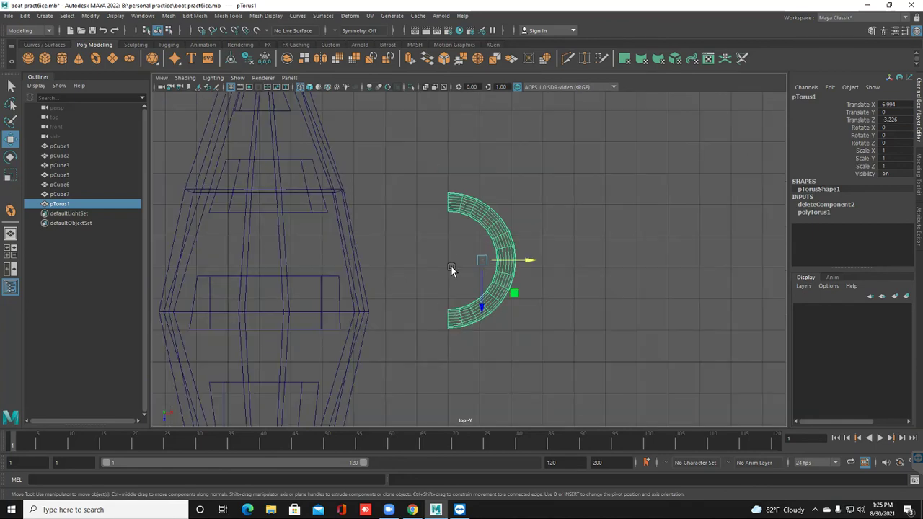
pyautogui.press('space')
pyautogui.press('space')
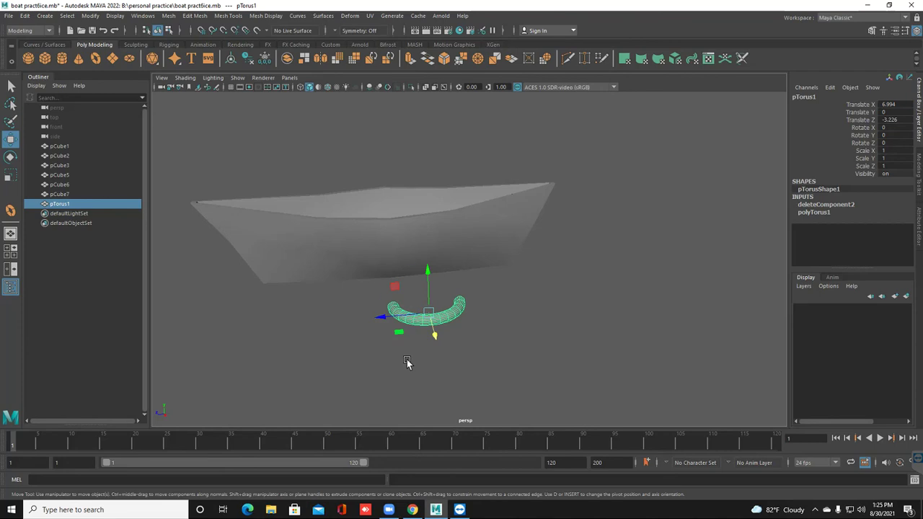
pyautogui.press('e')
pyautogui.moveTo(407, 362); pyautogui.dragTo(408, 362)
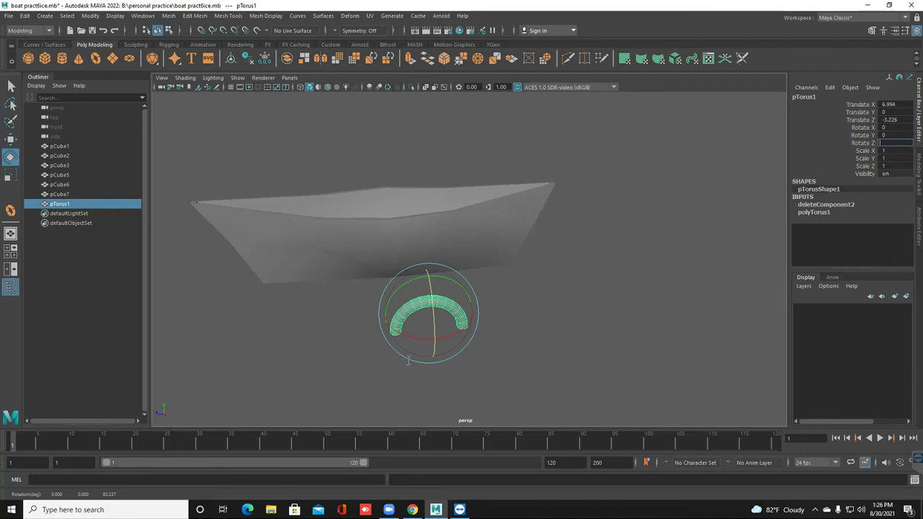
pyautogui.press('Return')
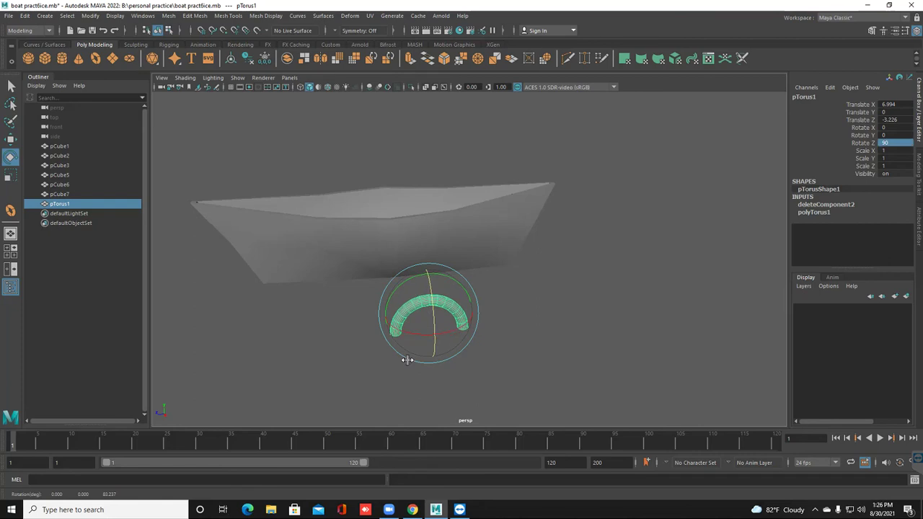
pyautogui.click(407, 361)
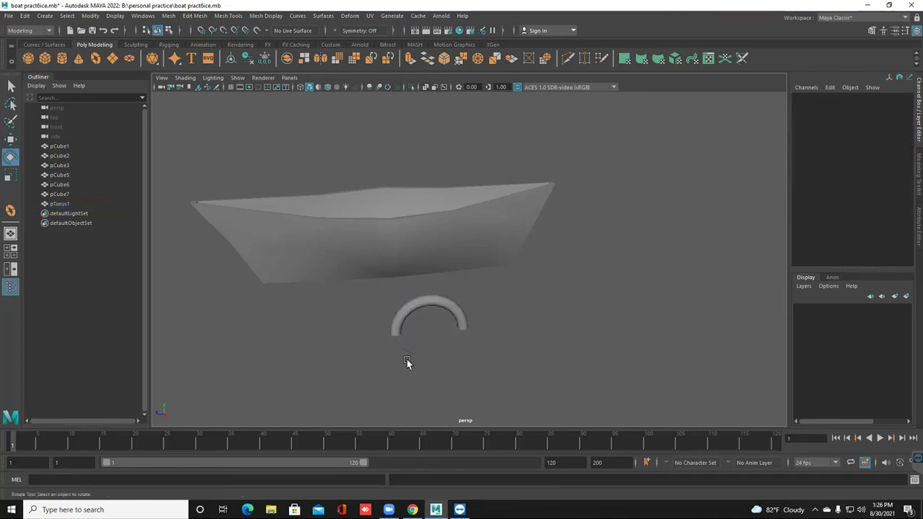
pyautogui.hotkey('ctrl', 'z')
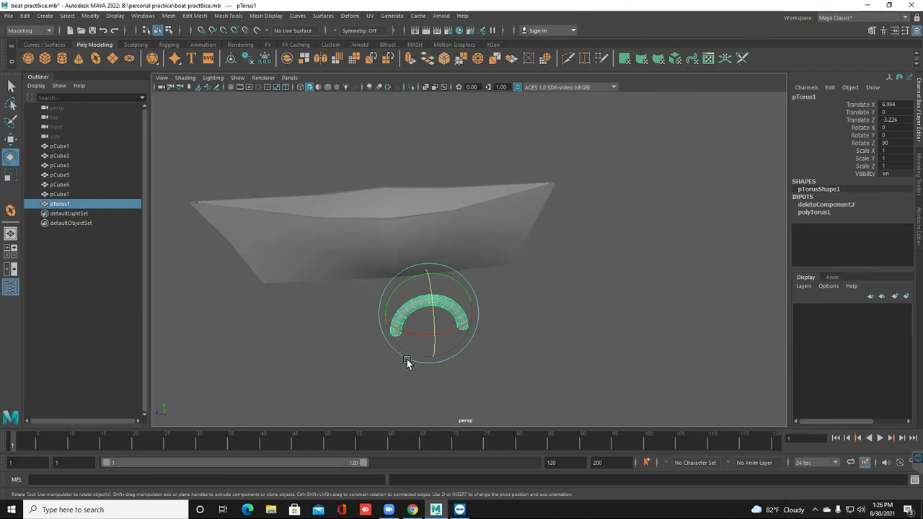
# - Move the half ring onto the hull's side rim, at about 2.936 in X and 5.514 in Y
pyautogui.press('w')
pyautogui.moveTo(406, 361); pyautogui.dragTo(406, 361, button='middle')
pyautogui.keyDown('alt'); pyautogui.moveTo(407, 362); pyautogui.dragTo(407, 360); pyautogui.keyUp('alt')
# - Scale the half ring down to about 0.611 in X, 0.474 in Y and 0.487 in Z
pyautogui.press('r')
pyautogui.press('f')
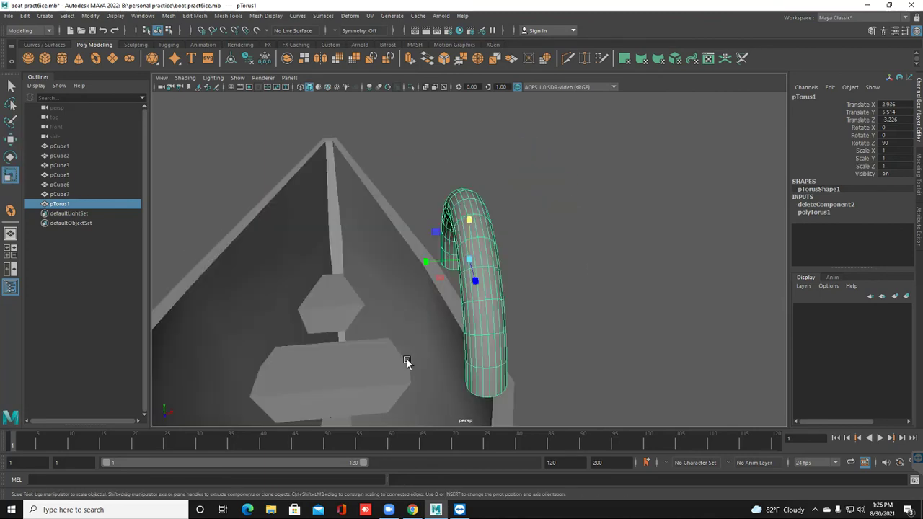
pyautogui.keyDown('alt'); pyautogui.moveTo(406, 359); pyautogui.dragTo(407, 360); pyautogui.keyUp('alt')
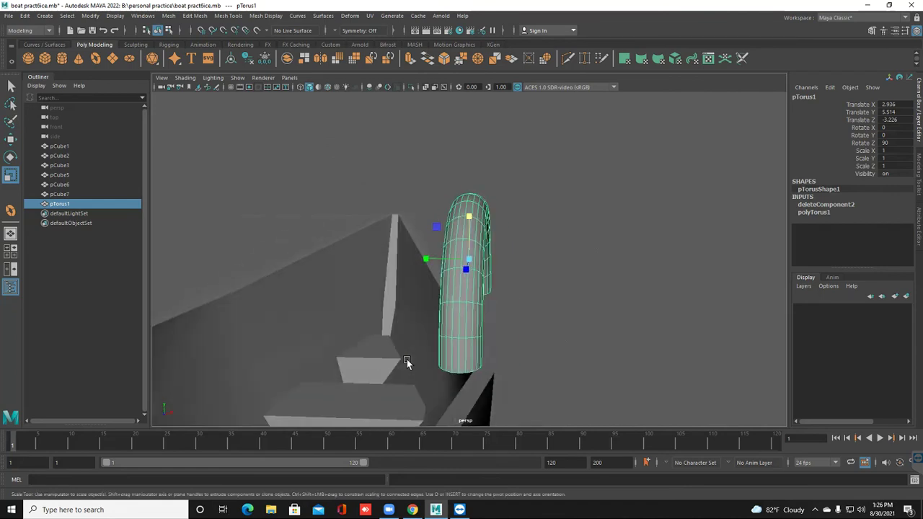
pyautogui.moveTo(426, 259); pyautogui.dragTo(449, 259)
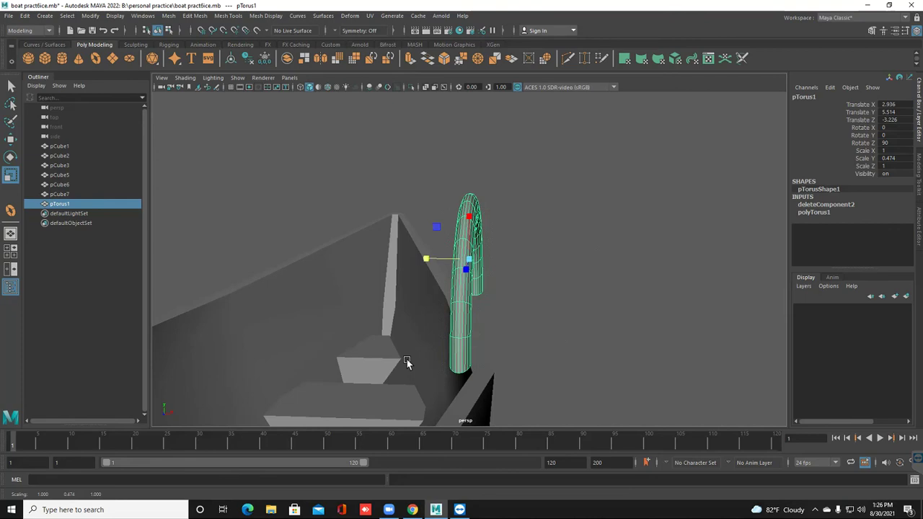
pyautogui.moveTo(469, 216); pyautogui.dragTo(469, 231)
pyautogui.keyDown('alt'); pyautogui.moveTo(406, 359); pyautogui.dragTo(407, 359); pyautogui.keyUp('alt')
pyautogui.moveTo(425, 259); pyautogui.dragTo(449, 259)
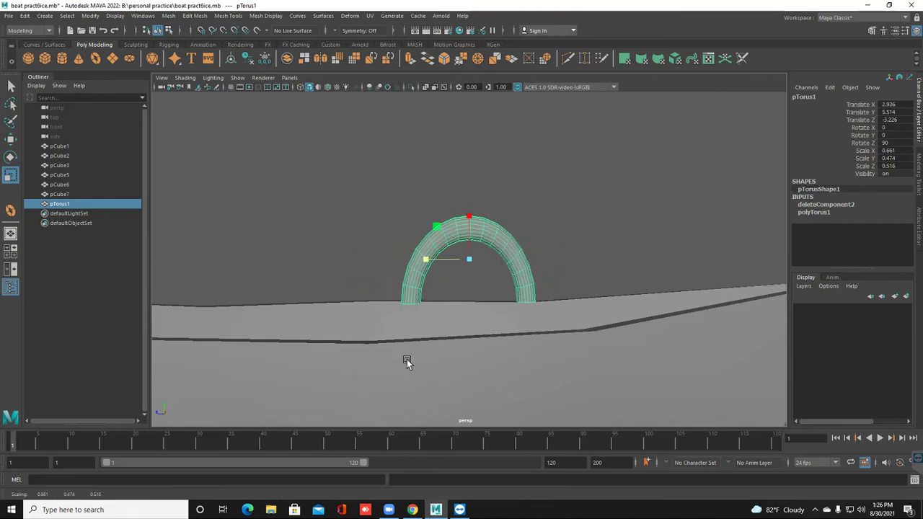
pyautogui.keyDown('alt'); pyautogui.moveTo(407, 359); pyautogui.dragTo(407, 359); pyautogui.keyUp('alt')
pyautogui.moveTo(425, 259); pyautogui.dragTo(424, 259)
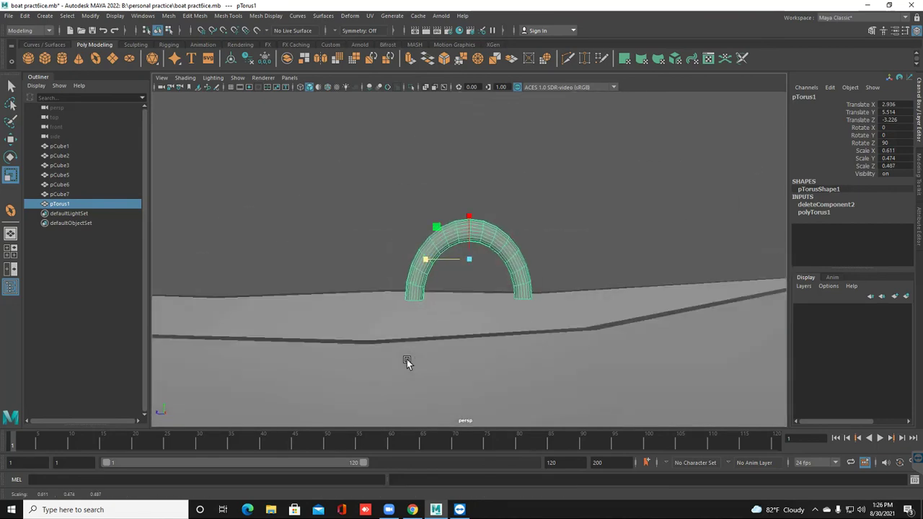
# - Lower the half ring toward the hull rim, to a Translate Y of about 4.746
pyautogui.press('w')
pyautogui.keyDown('alt'); pyautogui.moveTo(406, 359); pyautogui.dragTo(407, 359); pyautogui.keyUp('alt')
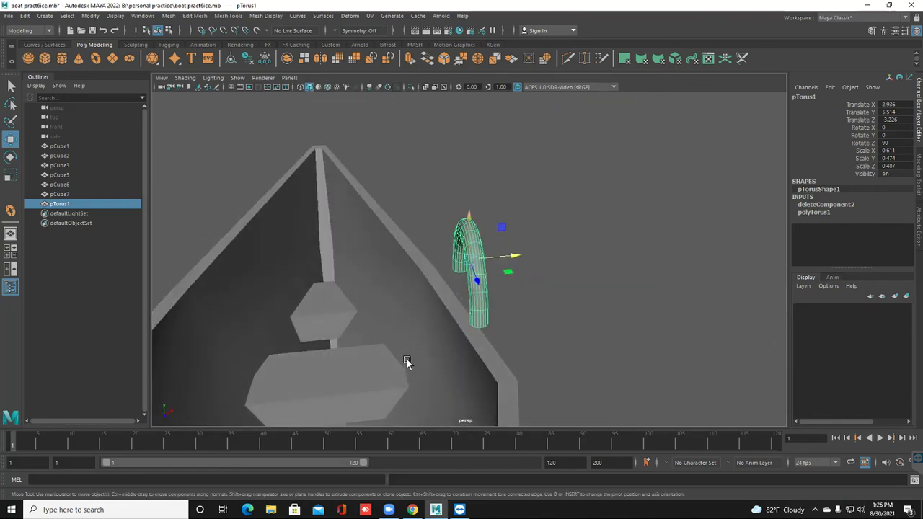
pyautogui.moveTo(469, 215); pyautogui.dragTo(469, 257)
# - Rotate the half ring to follow the angle of the hull rim, with a Rotate X of about 10.965
pyautogui.keyDown('alt'); pyautogui.moveTo(406, 359); pyautogui.dragTo(407, 359); pyautogui.keyUp('alt')
pyautogui.press('e')
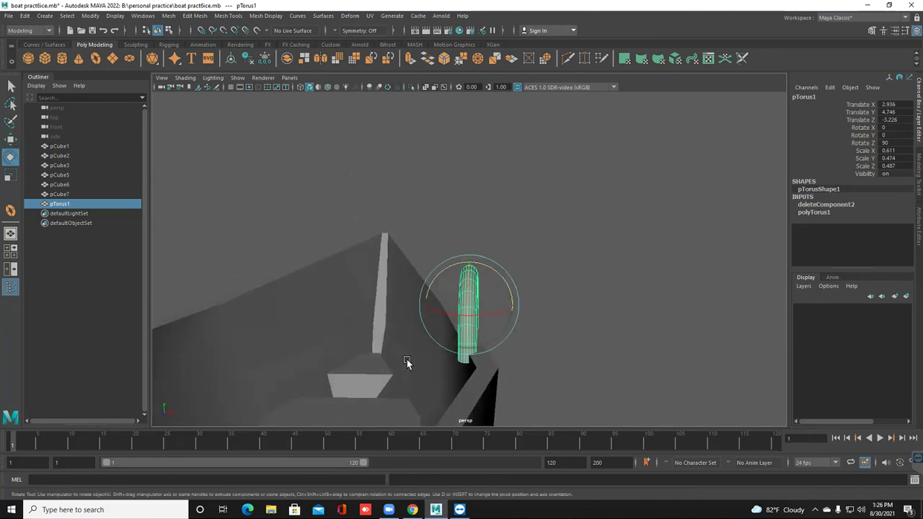
pyautogui.moveTo(455, 314); pyautogui.dragTo(466, 316)
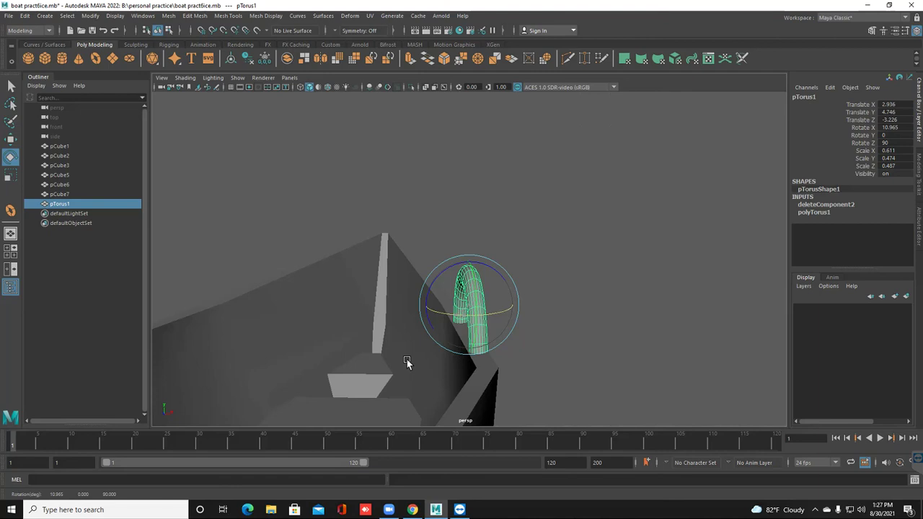
pyautogui.keyDown('alt'); pyautogui.moveTo(407, 360); pyautogui.dragTo(406, 359); pyautogui.keyUp('alt')
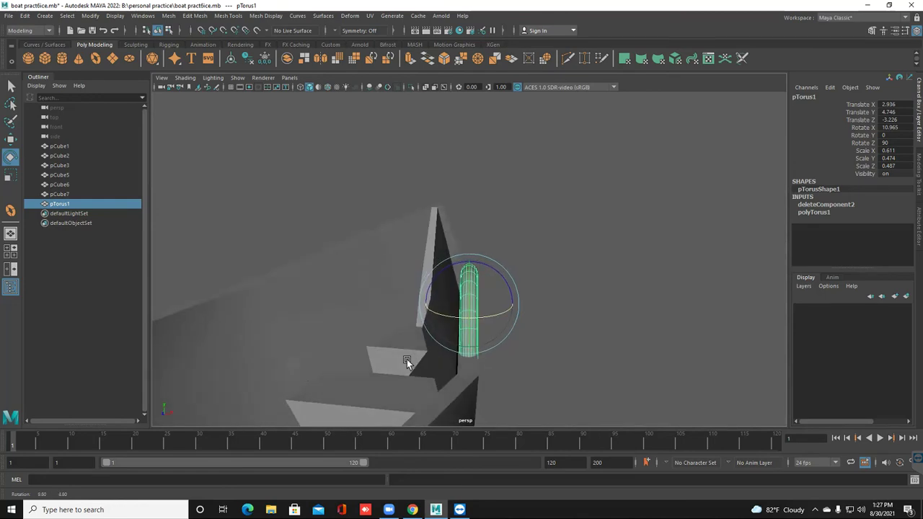
pyautogui.press('r')
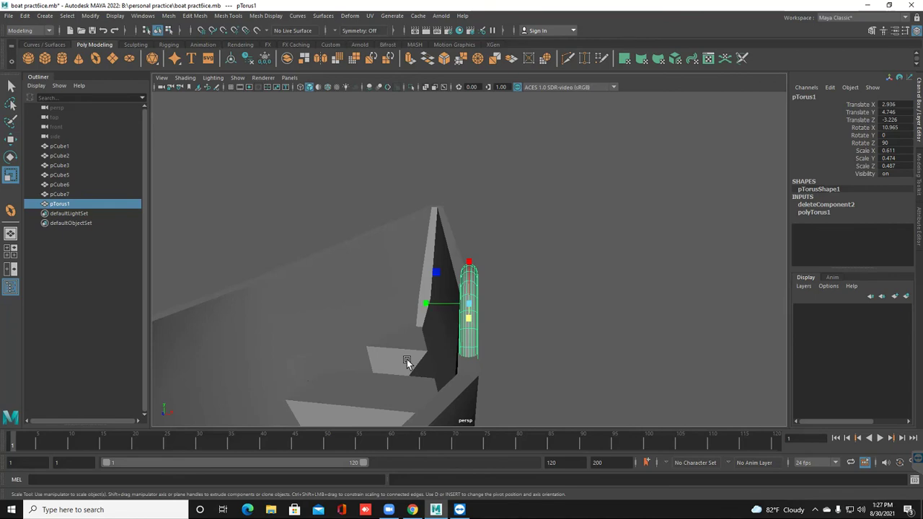
pyautogui.keyDown('alt'); pyautogui.moveTo(407, 359); pyautogui.dragTo(406, 359); pyautogui.keyUp('alt')
pyautogui.press('w')
pyautogui.moveTo(471, 279)
pyautogui.mouseDown()
pyautogui.moveTo(468, 249)
pyautogui.moveTo(468, 264)
pyautogui.mouseUp()
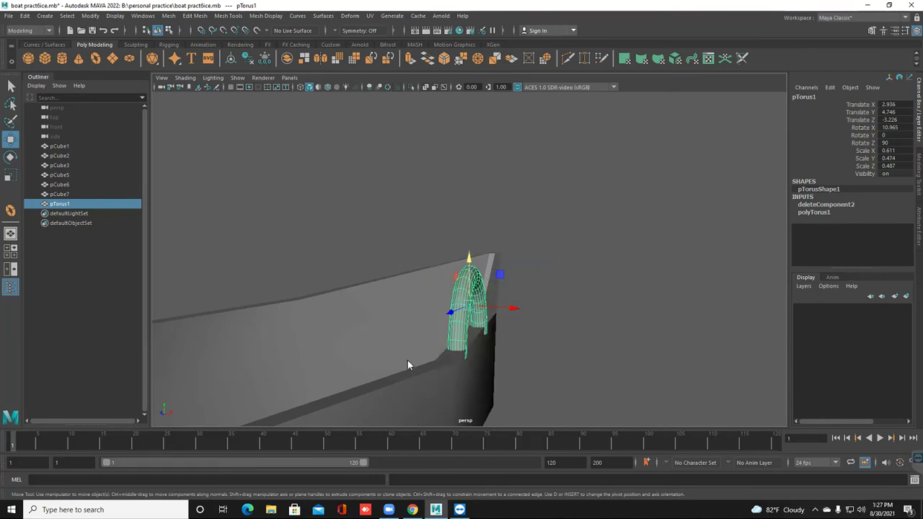
pyautogui.moveTo(471, 285); pyautogui.dragTo(470, 261)
pyautogui.moveTo(370, 322); pyautogui.dragTo(445, 336, button='middle')
pyautogui.hotkey('ctrl', 'z')
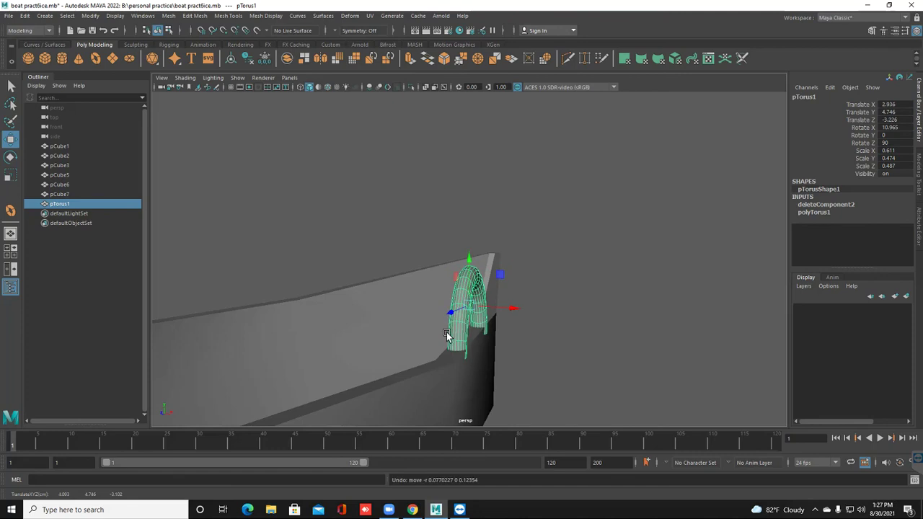
pyautogui.moveTo(469, 260)
pyautogui.keyDown('alt'); pyautogui.mouseDown()
pyautogui.moveTo(462, 258)
pyautogui.moveTo(469, 264)
pyautogui.mouseUp(); pyautogui.keyUp('alt')
pyautogui.press('w')
pyautogui.click(470, 268)
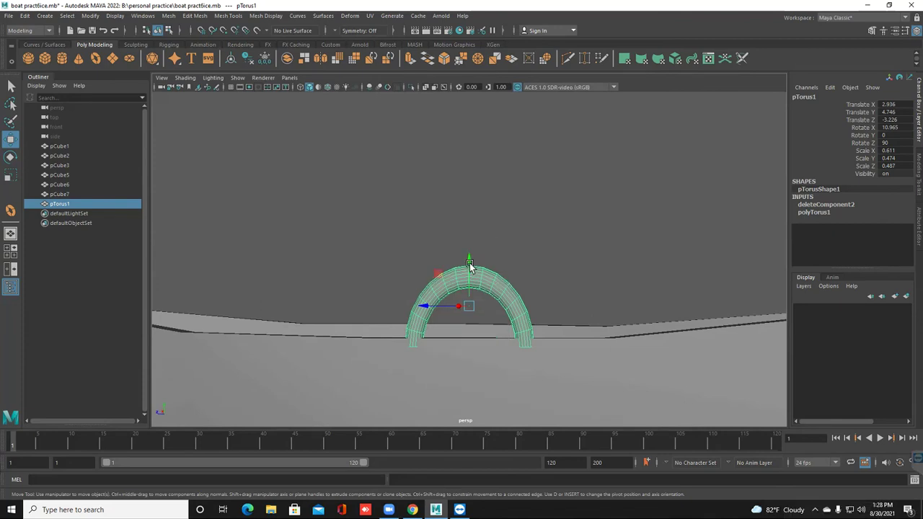
pyautogui.click(470, 265)
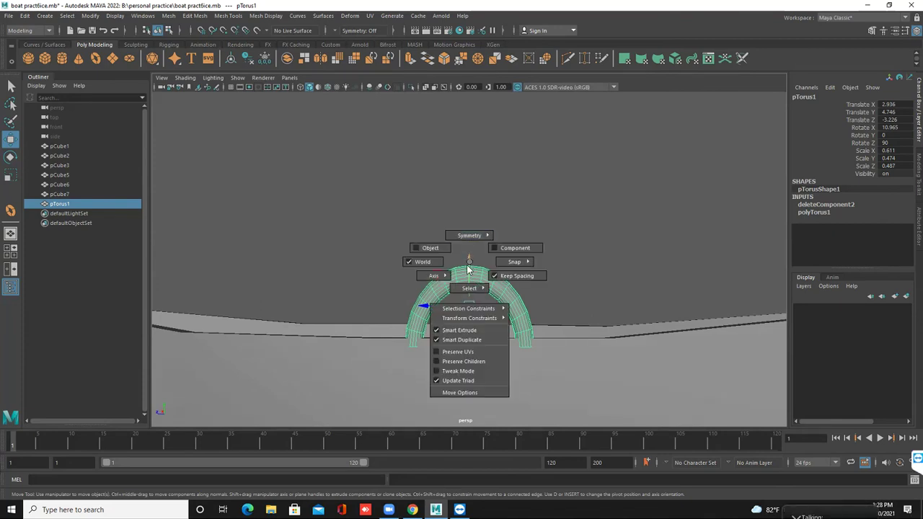
pyautogui.moveTo(467, 268)
pyautogui.mouseDown()
pyautogui.moveTo(440, 288)
pyautogui.moveTo(437, 277)
pyautogui.moveTo(468, 258)
pyautogui.moveTo(463, 279)
pyautogui.mouseUp()
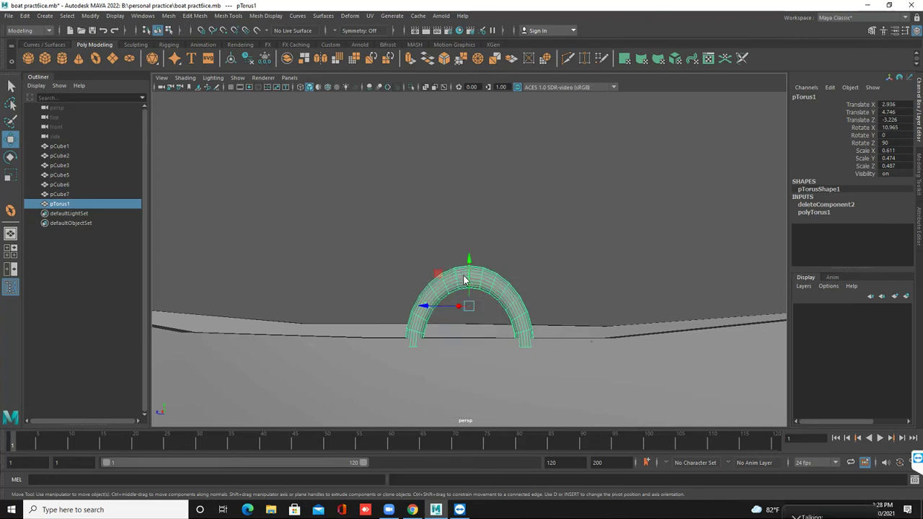
pyautogui.press('space')
pyautogui.press('space')
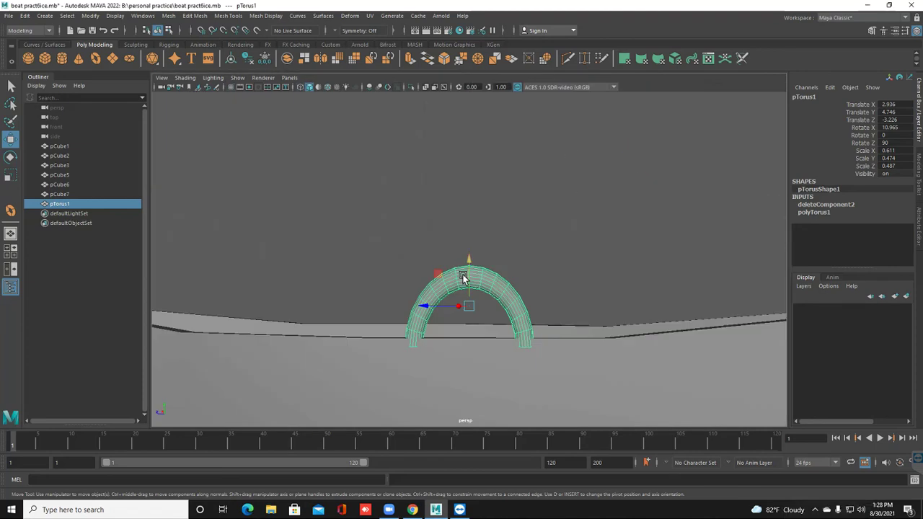
pyautogui.rightClick(463, 276)
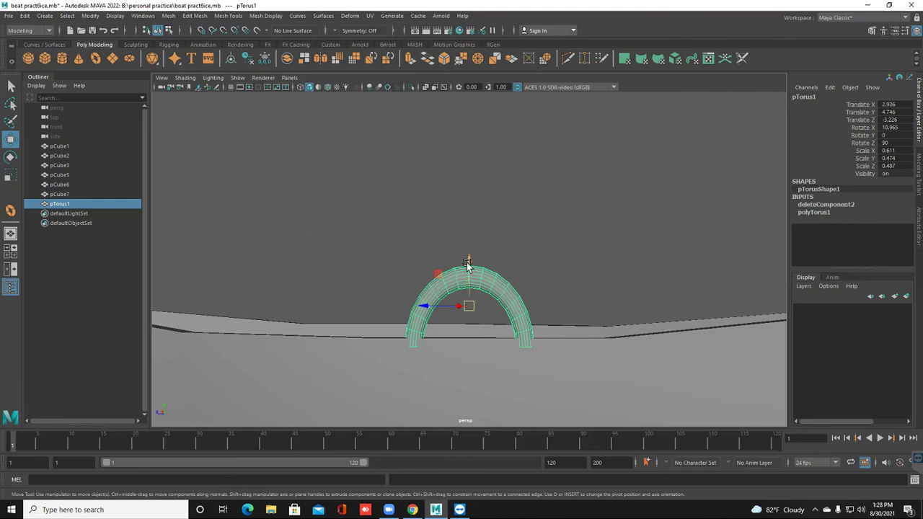
# - Raise the half ring slightly on the hull rim, to a Translate Y of about 4.901
pyautogui.moveTo(469, 306); pyautogui.dragTo(462, 247)
pyautogui.click(467, 238)
pyautogui.click(465, 249)
pyautogui.scroll(3, 461, 248)
pyautogui.scroll(-5, 461, 247)
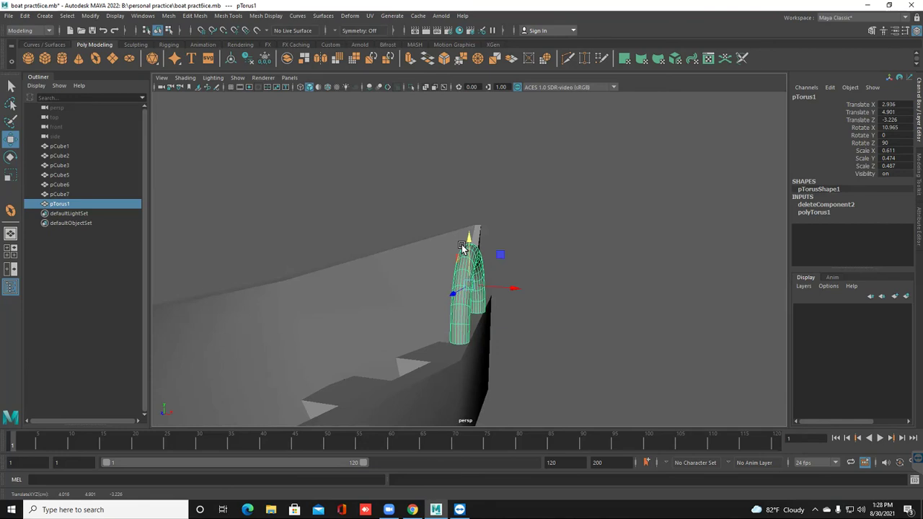
# - Scale the half ring uniformly down to about 0.337, 0.261 and 0.269, and lower it to a Translate Y of about 4.467
pyautogui.press('r')
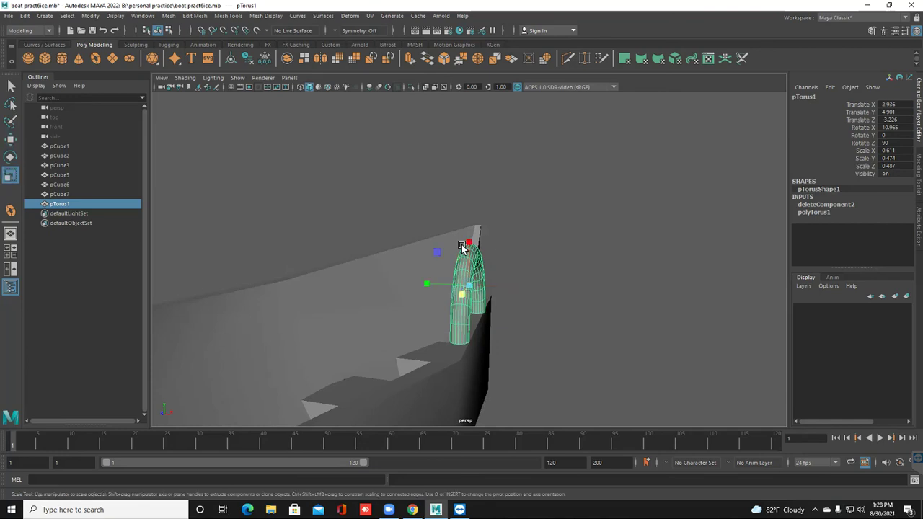
pyautogui.keyDown('alt'); pyautogui.moveTo(462, 247); pyautogui.dragTo(461, 248); pyautogui.keyUp('alt')
pyautogui.scroll(6, 461, 247)
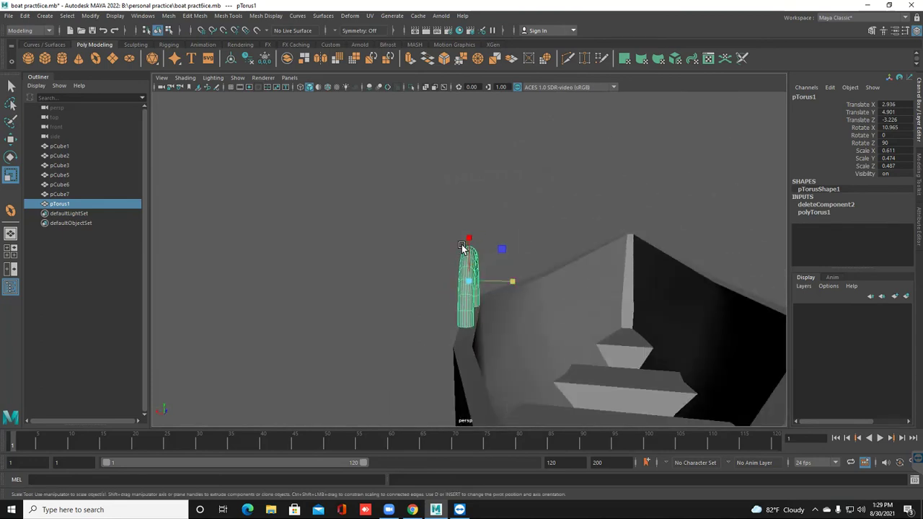
pyautogui.moveTo(469, 281); pyautogui.dragTo(461, 281)
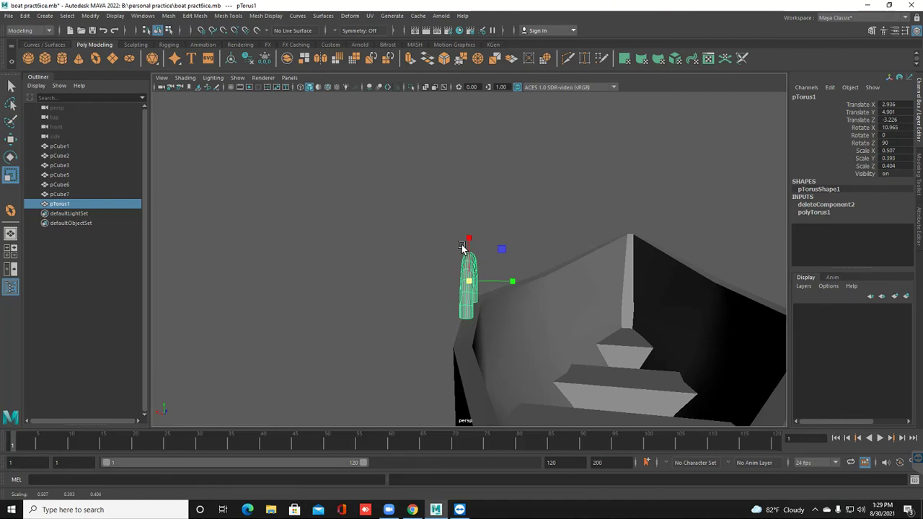
pyautogui.keyDown('alt'); pyautogui.moveTo(461, 246); pyautogui.dragTo(462, 247); pyautogui.keyUp('alt')
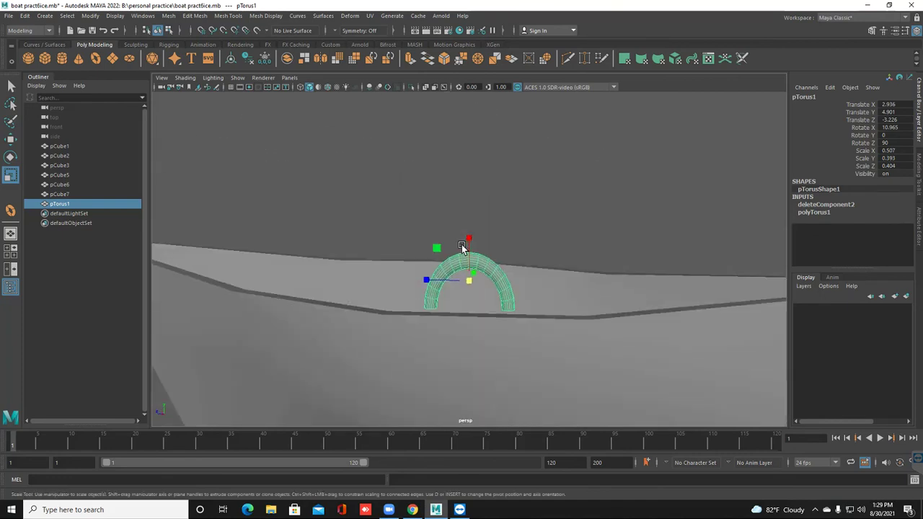
pyautogui.keyDown('alt'); pyautogui.moveTo(462, 247); pyautogui.dragTo(461, 246); pyautogui.keyUp('alt')
pyautogui.keyDown('alt'); pyautogui.moveTo(462, 246); pyautogui.dragTo(462, 245); pyautogui.keyUp('alt')
pyautogui.press('w')
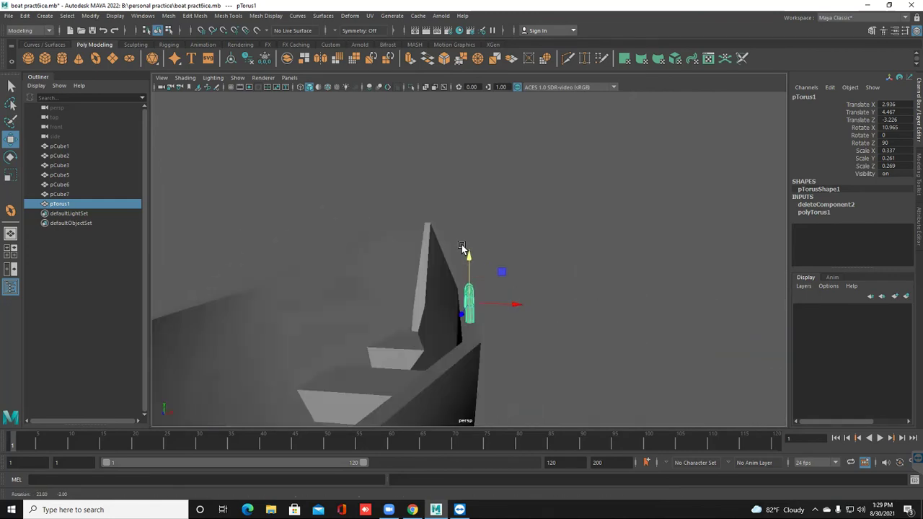
# - Duplicate the half ring across the boat onto the opposite rim, at a Translate X of about -3.018
pyautogui.keyDown('alt'); pyautogui.moveTo(461, 245); pyautogui.dragTo(461, 247, button='right'); pyautogui.keyUp('alt')
pyautogui.keyDown('alt'); pyautogui.moveTo(462, 247); pyautogui.dragTo(461, 248); pyautogui.keyUp('alt')
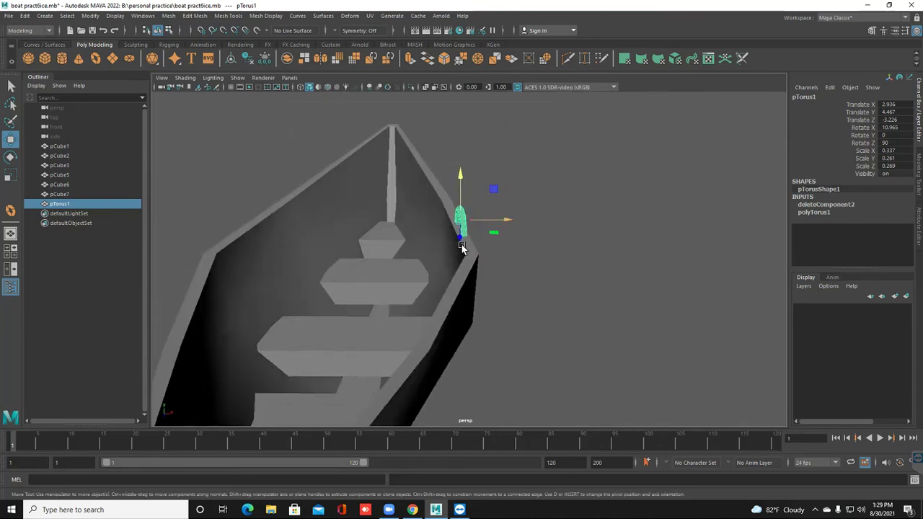
pyautogui.keyDown('shift'); pyautogui.moveTo(508, 219); pyautogui.dragTo(284, 219); pyautogui.keyUp('shift')
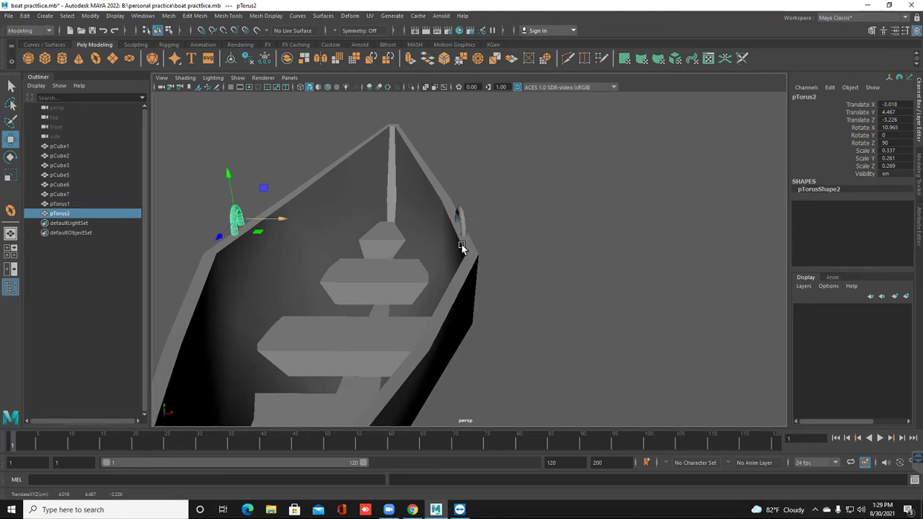
# - Rotate the duplicated half ring to follow the opposite hull rim, deselect it, and save the scene
pyautogui.keyDown('alt'); pyautogui.moveTo(462, 247); pyautogui.dragTo(461, 247); pyautogui.keyUp('alt')
pyautogui.moveTo(466, 284); pyautogui.dragTo(523, 288)
pyautogui.keyDown('alt'); pyautogui.moveTo(461, 248); pyautogui.dragTo(461, 247); pyautogui.keyUp('alt')
pyautogui.press('f')
pyautogui.press('e')
pyautogui.moveTo(462, 246); pyautogui.dragTo(462, 247)
pyautogui.click(462, 247)
pyautogui.hotkey('ctrl', 's')
# - Create a long, thin polygon cube beside the boat, about 10.95 wide, 1.02 high and 1.22 deep
pyautogui.scroll(-5, 461, 246)
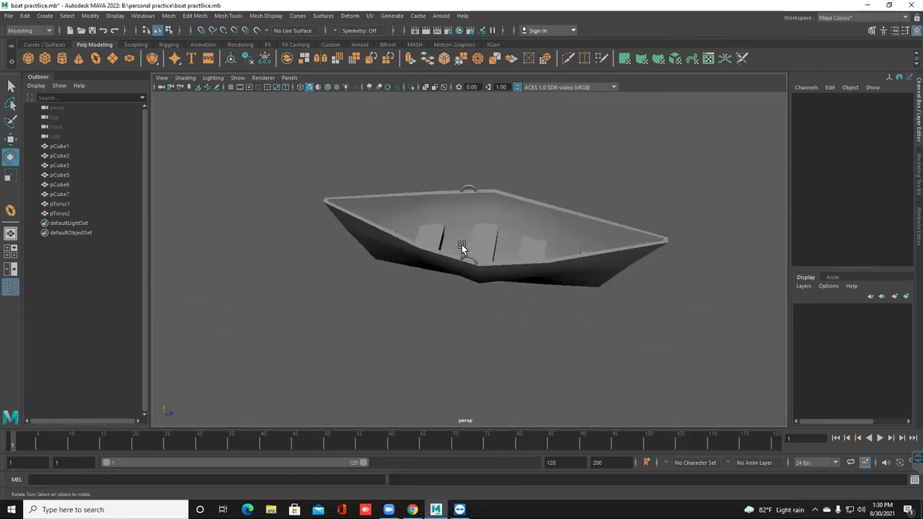
pyautogui.keyDown('alt'); pyautogui.moveTo(462, 247); pyautogui.dragTo(461, 247); pyautogui.keyUp('alt')
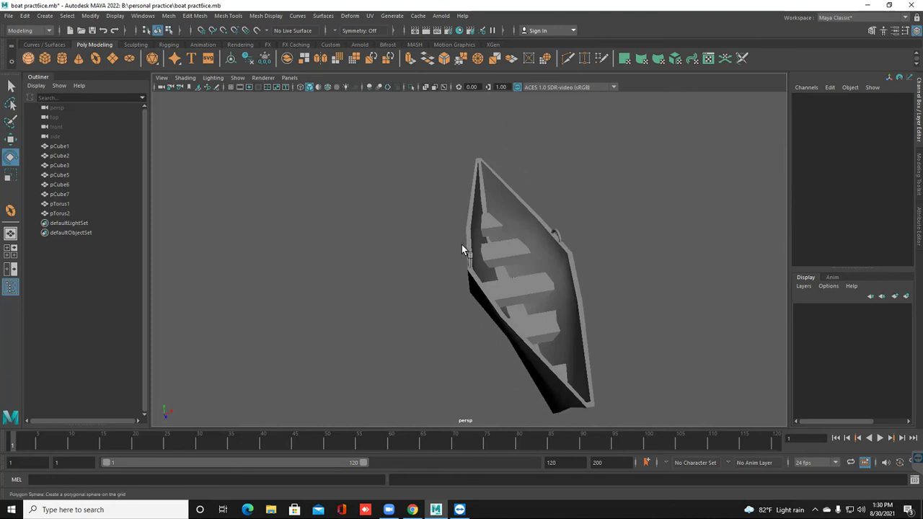
pyautogui.press('y')
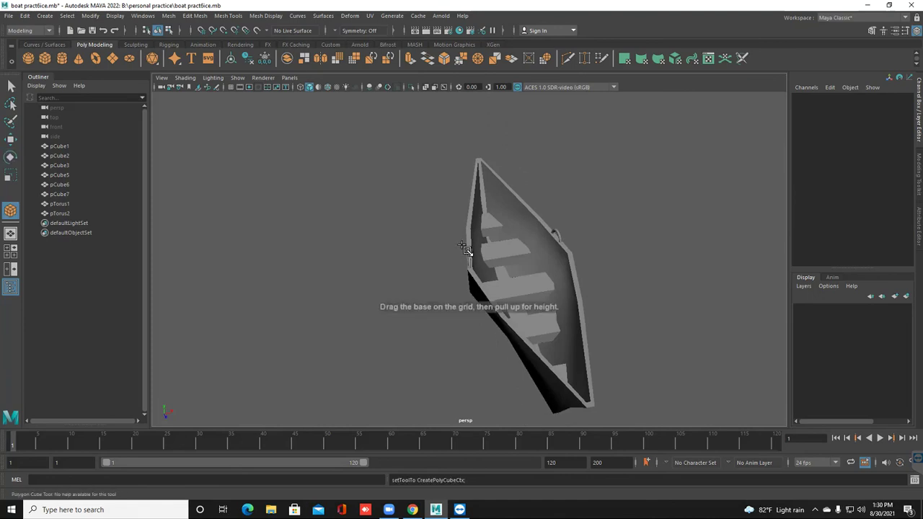
pyautogui.moveTo(276, 286)
pyautogui.mouseDown()
pyautogui.moveTo(360, 309)
pyautogui.moveTo(369, 281)
pyautogui.moveTo(403, 283)
pyautogui.moveTo(414, 268)
pyautogui.mouseUp()
pyautogui.moveTo(465, 240); pyautogui.dragTo(461, 246)
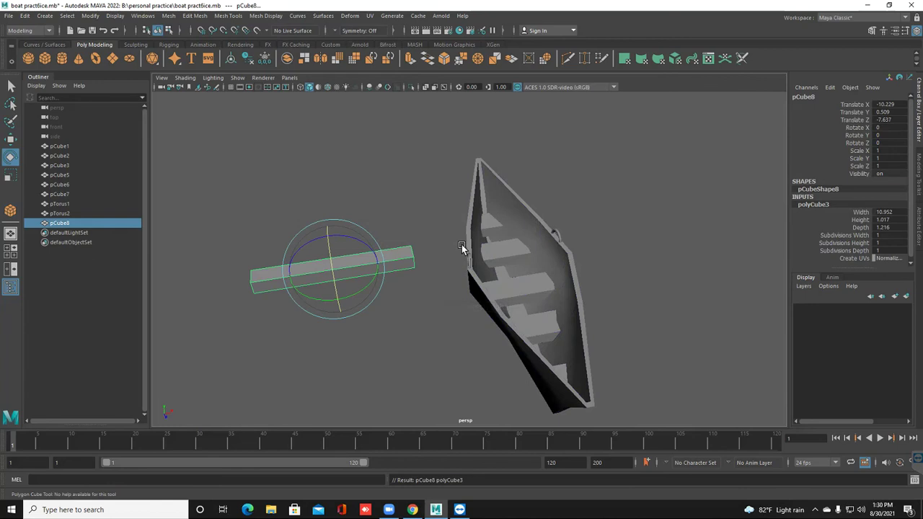
# - Flatten the new bar vertically to a Scale Y of about 0.514 and deselect it
pyautogui.press('r')
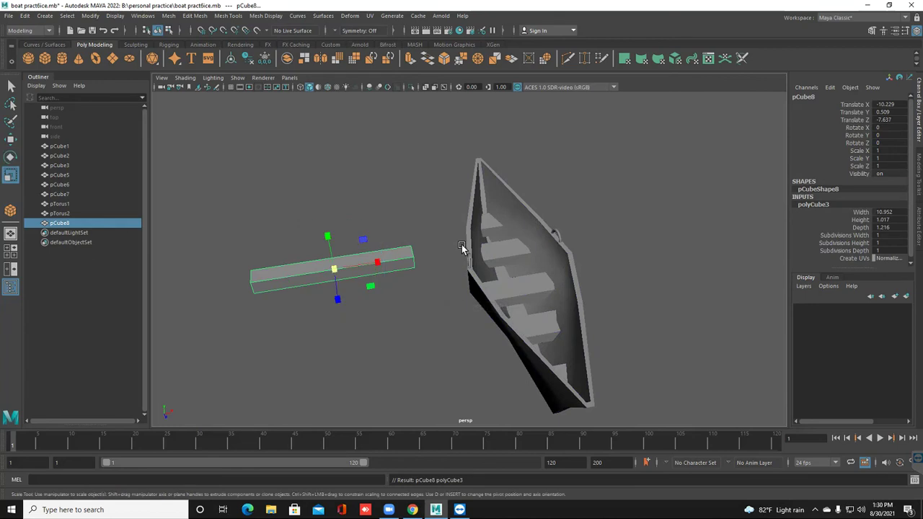
pyautogui.keyDown('alt'); pyautogui.moveTo(461, 244); pyautogui.dragTo(461, 246); pyautogui.keyUp('alt')
pyautogui.moveTo(320, 261); pyautogui.dragTo(322, 281)
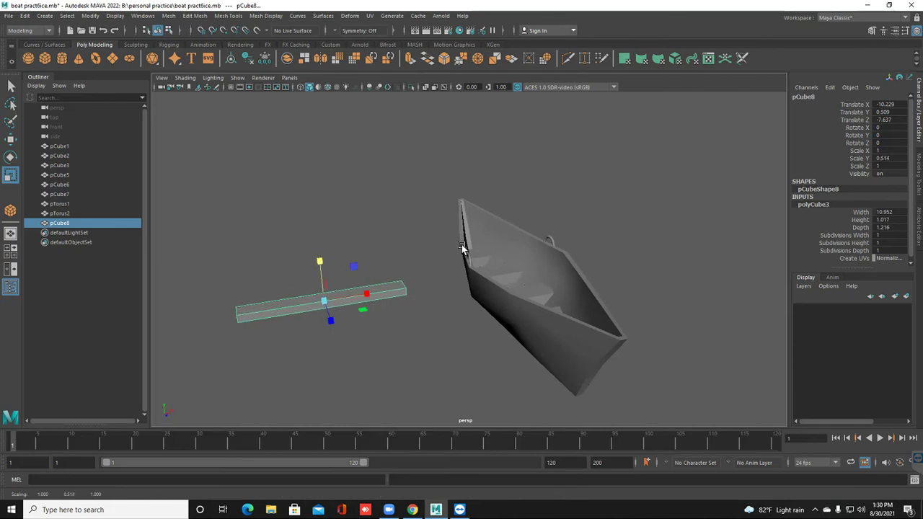
pyautogui.keyDown('alt'); pyautogui.moveTo(462, 246); pyautogui.dragTo(462, 246); pyautogui.keyUp('alt')
pyautogui.scroll(-3, 462, 247)
pyautogui.click(462, 246)
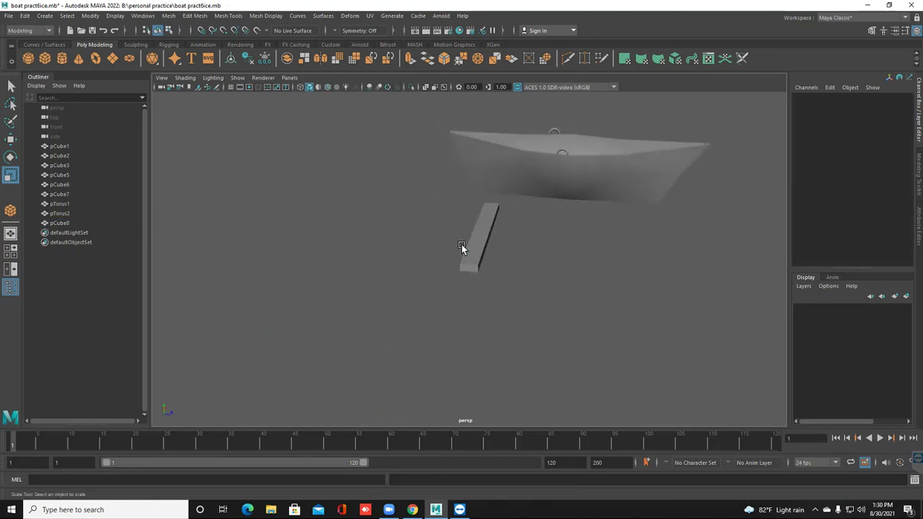
# - Select the end face of the flattened bar on the side away from the boat
pyautogui.press('w')
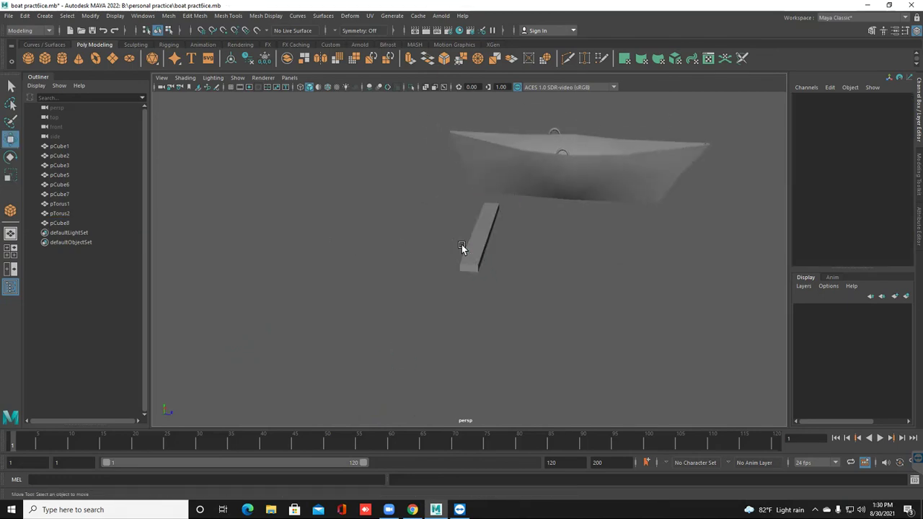
pyautogui.click(461, 247)
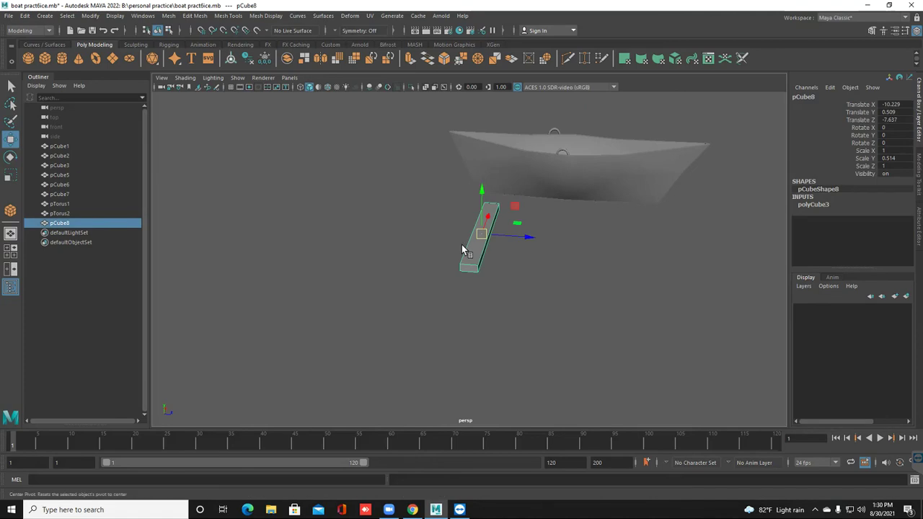
pyautogui.moveTo(461, 246); pyautogui.dragTo(457, 270, button='right')
pyautogui.click(462, 246)
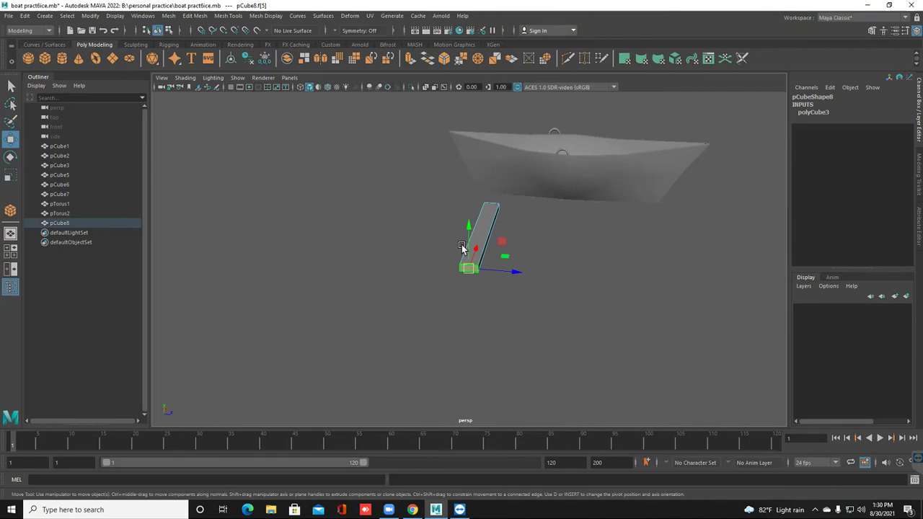
pyautogui.press('r')
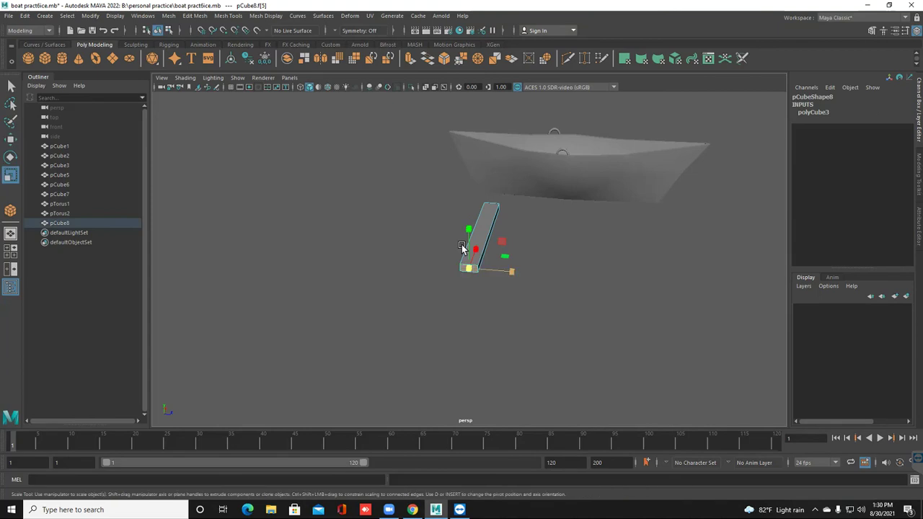
pyautogui.moveTo(511, 271)
pyautogui.mouseDown()
pyautogui.moveTo(520, 272)
pyautogui.moveTo(512, 272)
pyautogui.mouseUp()
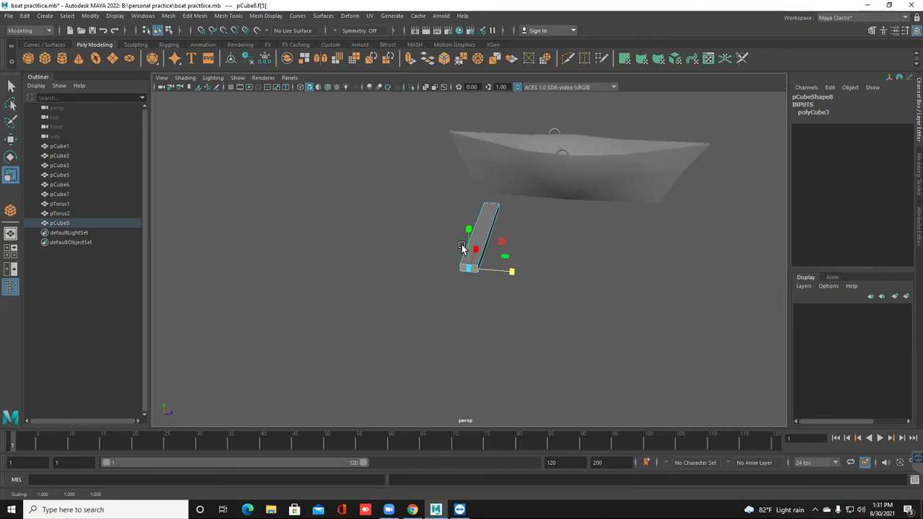
pyautogui.keyDown('shift'); pyautogui.moveTo(511, 272); pyautogui.dragTo(504, 271); pyautogui.keyUp('shift')
pyautogui.hotkey('ctrl', 'z')
pyautogui.hotkey('ctrl', 'z')
pyautogui.hotkey('ctrl', 'z')
pyautogui.hotkey('ctrl', 'z')
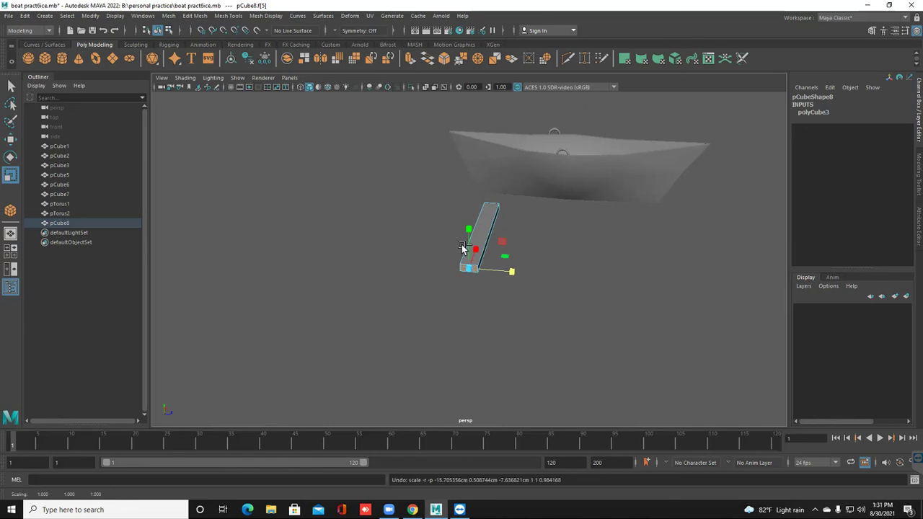
# - Extrude the bar's selected end face in place and scale it up into a larger flange
pyautogui.click(462, 245)
pyautogui.click(461, 244)
pyautogui.click(461, 245)
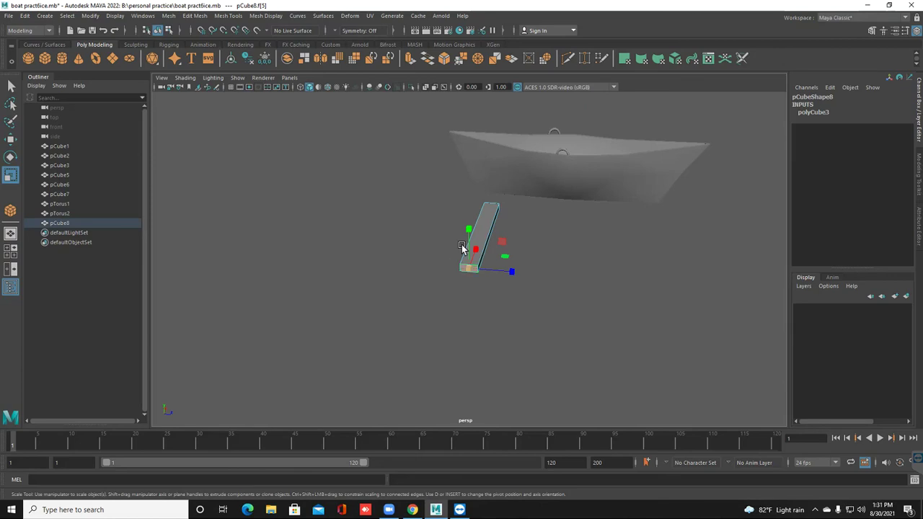
pyautogui.keyDown('shift'); pyautogui.moveTo(468, 268); pyautogui.dragTo(461, 247); pyautogui.keyUp('shift')
# - Extrude the enlarged end face outward into a thick paddle block, reaching an X position of about -18.975
pyautogui.press('w')
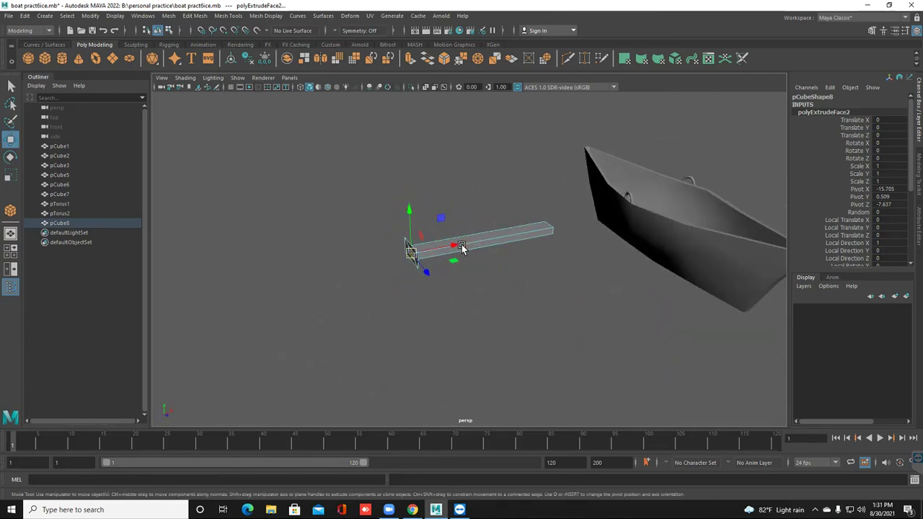
pyautogui.keyDown('shift'); pyautogui.moveTo(462, 247); pyautogui.dragTo(462, 248); pyautogui.keyUp('shift')
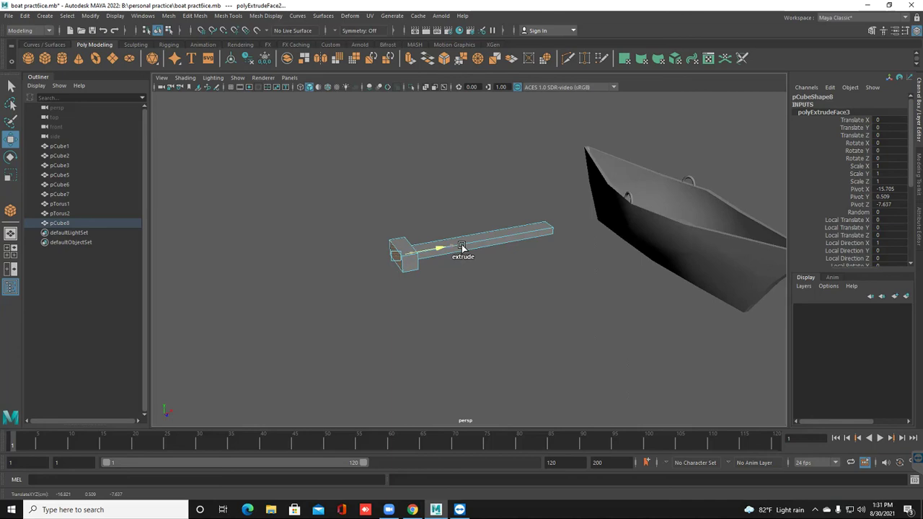
pyautogui.keyDown('shift'); pyautogui.moveTo(462, 247); pyautogui.dragTo(462, 248); pyautogui.keyUp('shift')
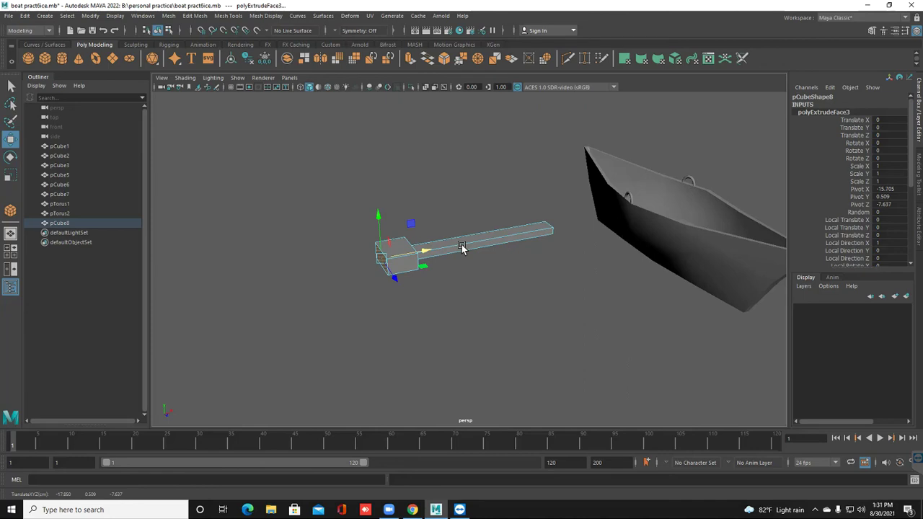
pyautogui.keyDown('alt'); pyautogui.moveTo(462, 248); pyautogui.dragTo(462, 247); pyautogui.keyUp('alt')
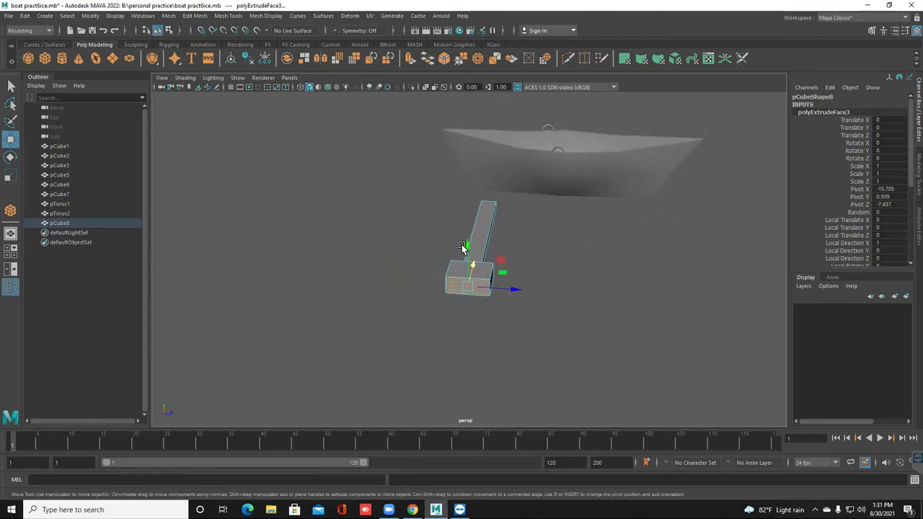
pyautogui.keyDown('alt'); pyautogui.moveTo(462, 248); pyautogui.dragTo(408, 236); pyautogui.keyUp('alt')
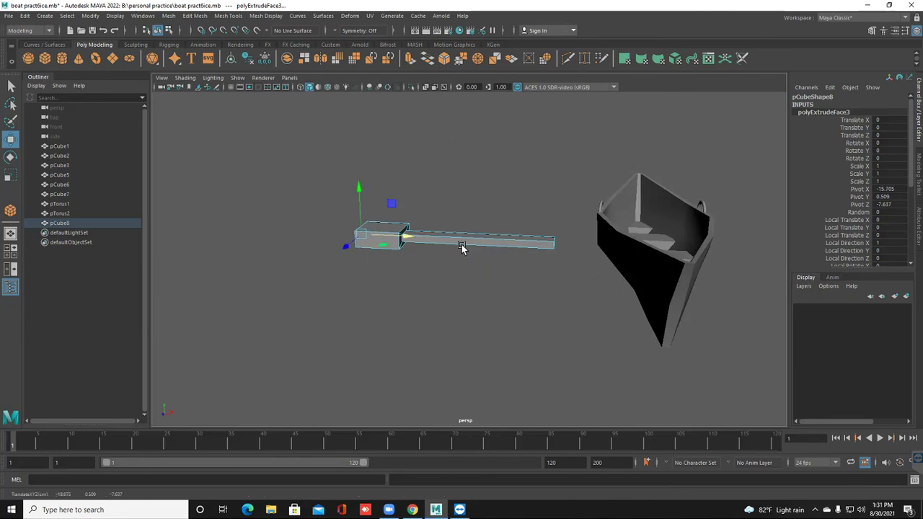
pyautogui.keyDown('alt'); pyautogui.moveTo(462, 247); pyautogui.dragTo(462, 247); pyautogui.keyUp('alt')
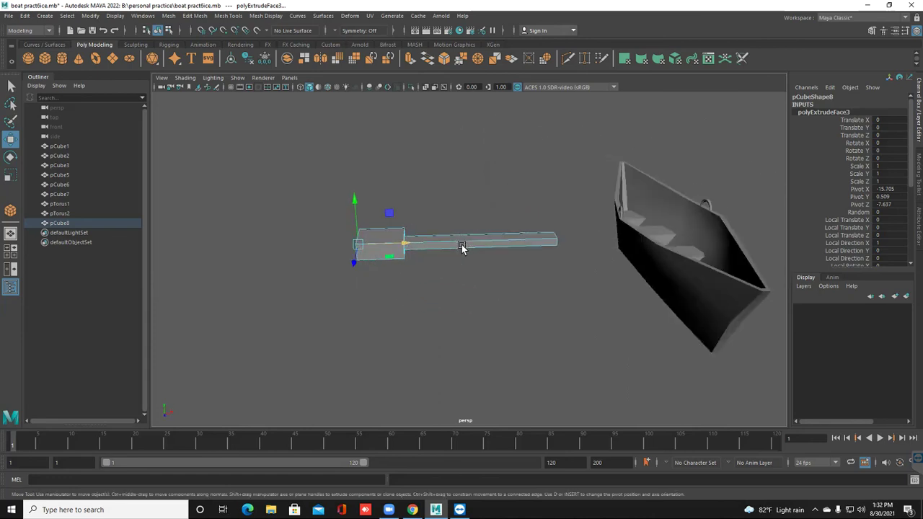
# - Extrude the paddle's end face outward to an X position of about -19.937 and scale it down slightly
pyautogui.moveTo(405, 243)
pyautogui.keyDown('shift'); pyautogui.mouseDown()
pyautogui.moveTo(367, 245)
pyautogui.moveTo(395, 244)
pyautogui.mouseUp(); pyautogui.keyUp('shift')
pyautogui.press('r')
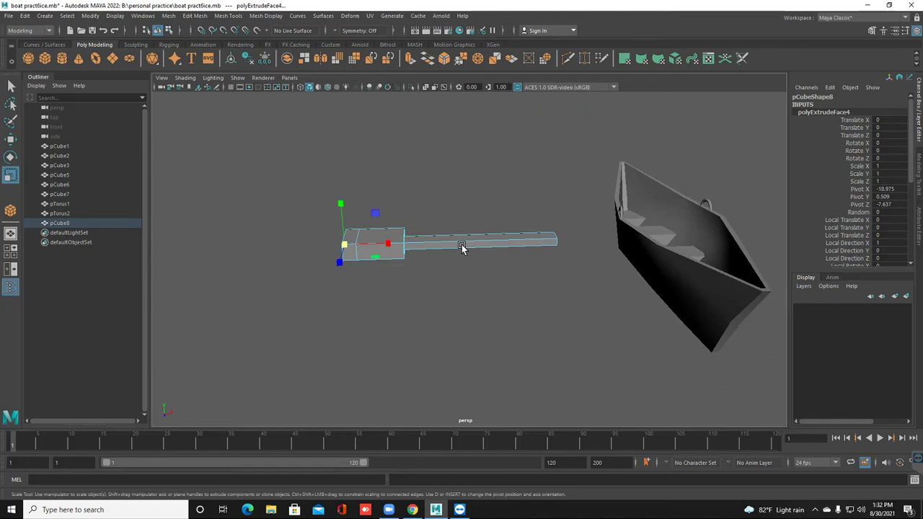
pyautogui.keyDown('alt'); pyautogui.moveTo(462, 247); pyautogui.dragTo(463, 247); pyautogui.keyUp('alt')
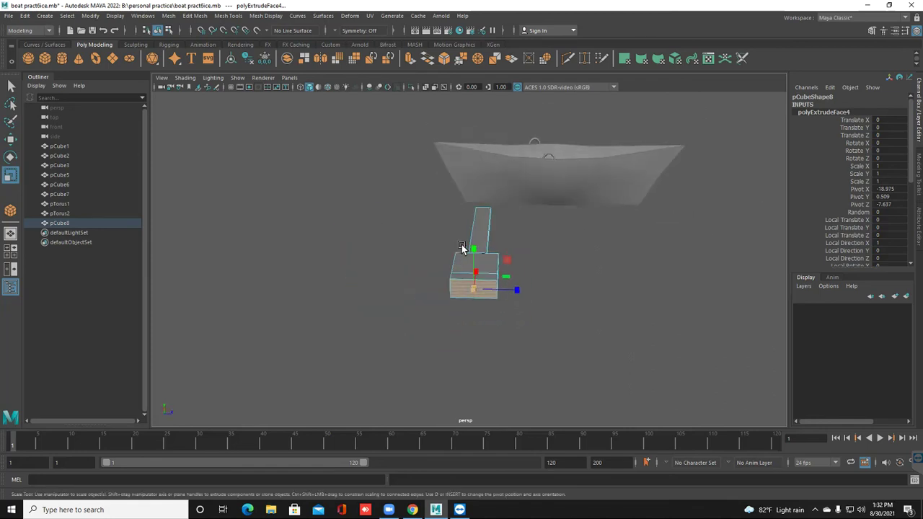
pyautogui.moveTo(473, 289); pyautogui.dragTo(467, 289)
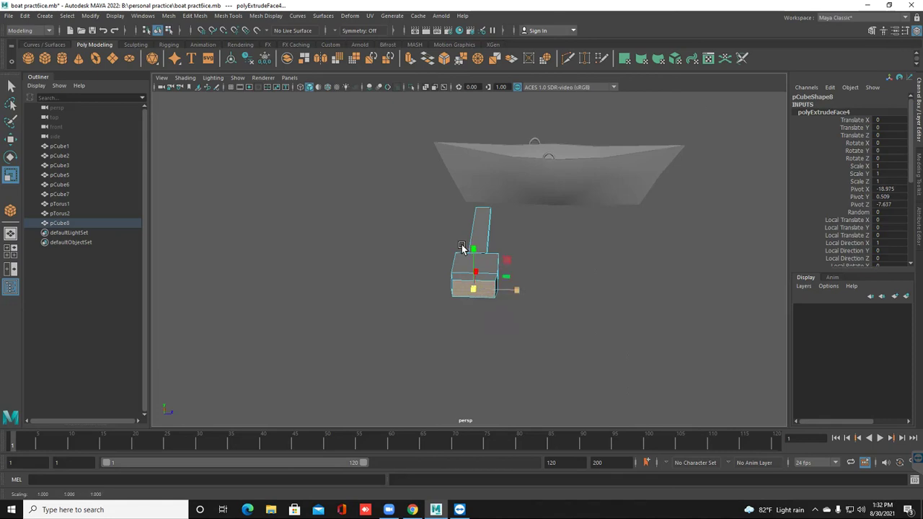
# - Extrude another section from the paddle's end face, moving it outward to an X position of about -20.622
pyautogui.press('w')
pyautogui.keyDown('shift'); pyautogui.moveTo(520, 290); pyautogui.dragTo(520, 290); pyautogui.keyUp('shift')
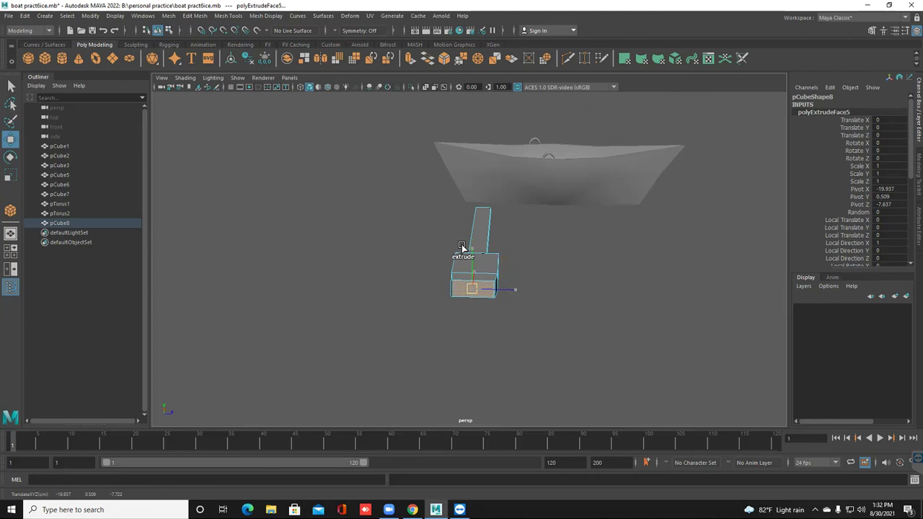
pyautogui.moveTo(474, 271)
pyautogui.keyDown('shift'); pyautogui.mouseDown()
pyautogui.moveTo(432, 297)
pyautogui.moveTo(348, 300)
pyautogui.mouseUp(); pyautogui.keyUp('shift')
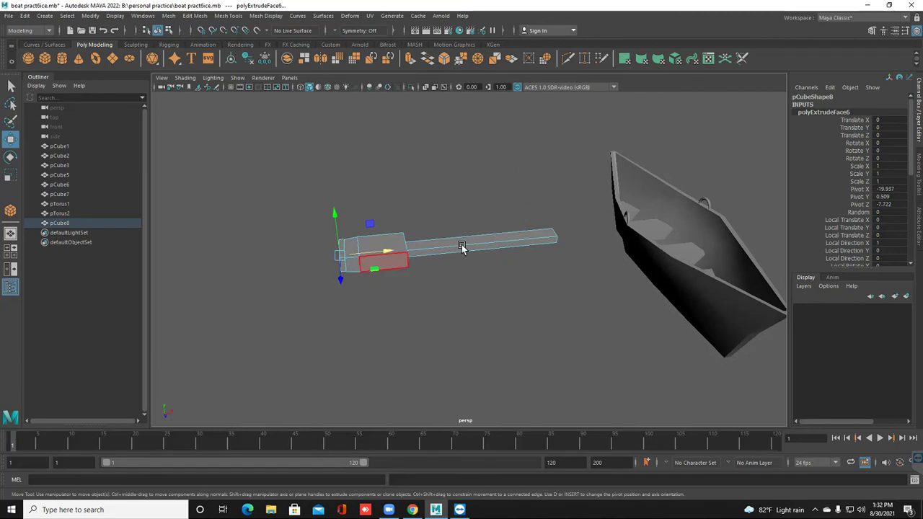
pyautogui.hotkey('ctrl', 'z')
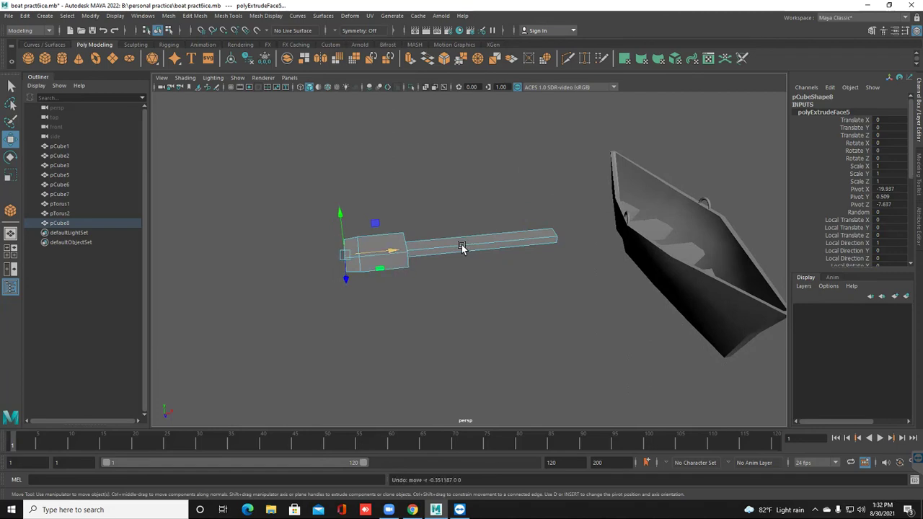
pyautogui.moveTo(393, 250); pyautogui.dragTo(382, 250)
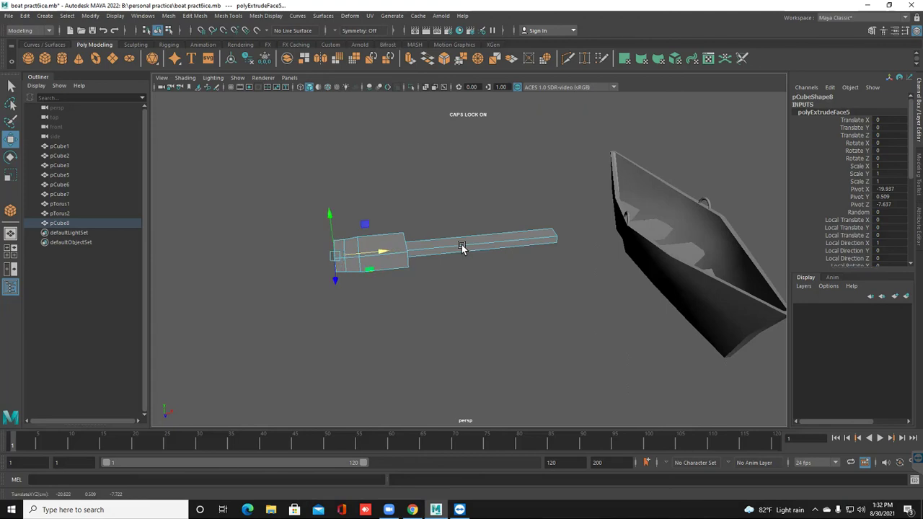
# - Scale the paddle's outer end face down so that its last section tapers strongly
pyautogui.press('r')
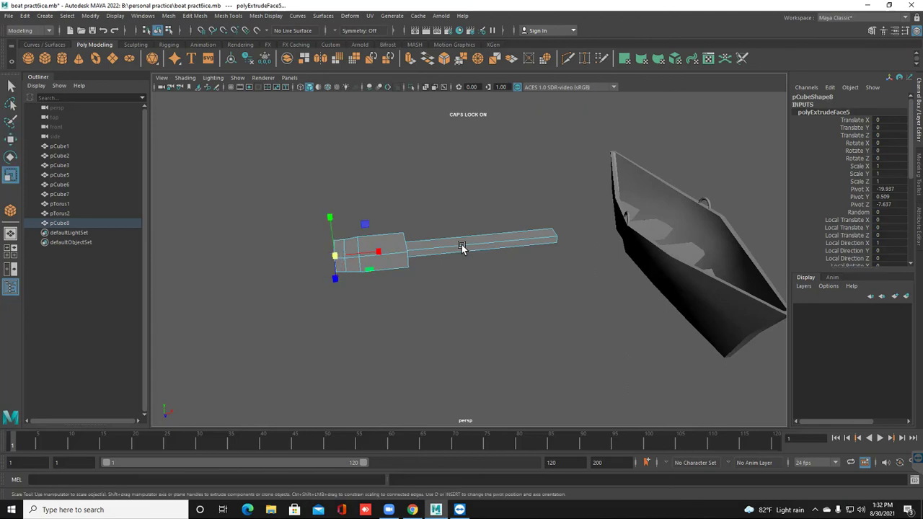
pyautogui.keyDown('alt'); pyautogui.moveTo(462, 246); pyautogui.dragTo(462, 246); pyautogui.keyUp('alt')
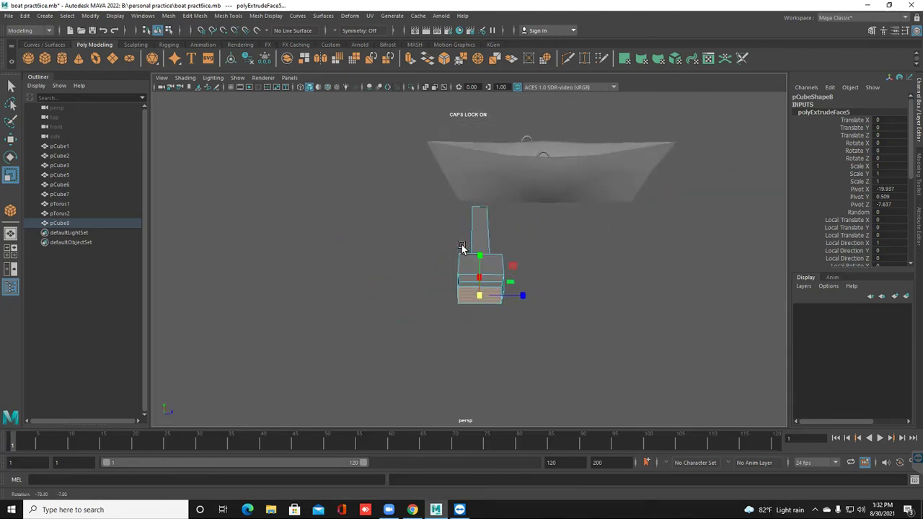
pyautogui.moveTo(462, 247); pyautogui.dragTo(461, 247, button='middle')
pyautogui.hotkey('ctrl', 'z')
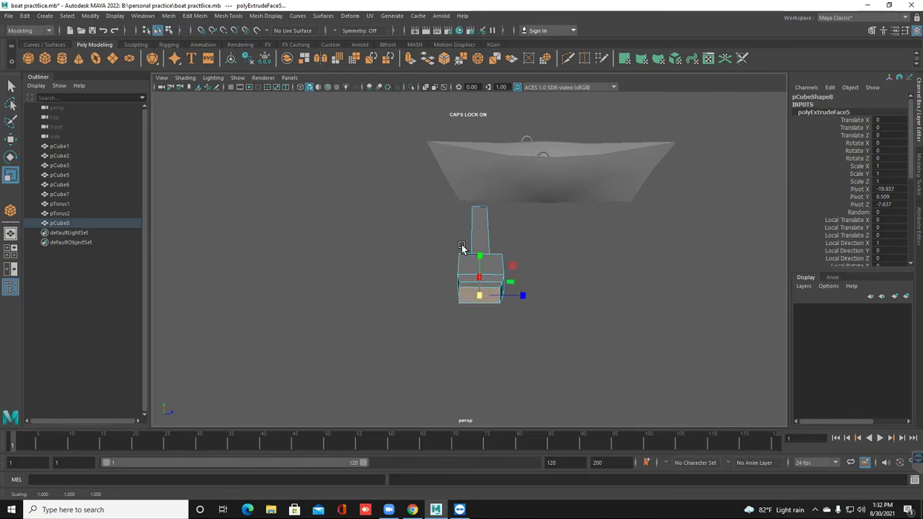
pyautogui.keyDown('alt'); pyautogui.moveTo(462, 246); pyautogui.dragTo(461, 247); pyautogui.keyUp('alt')
pyautogui.moveTo(462, 247); pyautogui.dragTo(462, 246, button='middle')
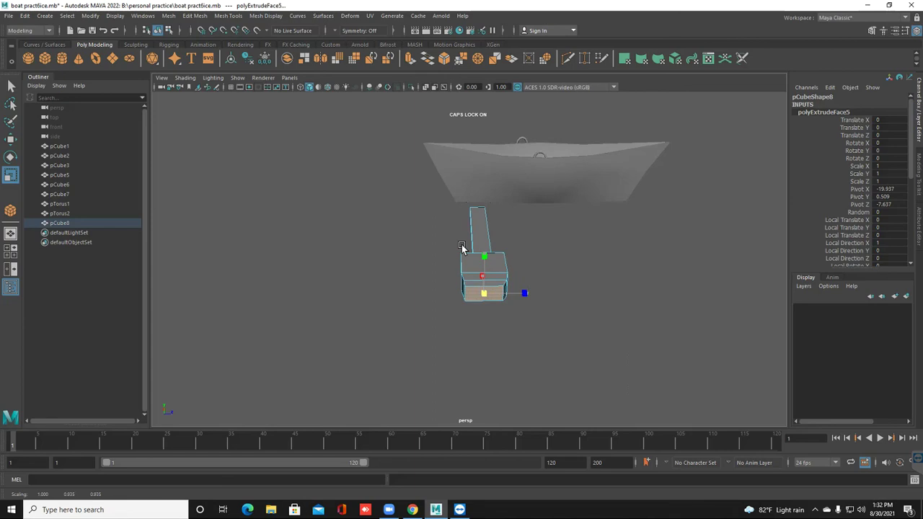
pyautogui.hotkey('ctrl', 'z')
pyautogui.scroll(1, 468, 282)
pyautogui.scroll(-1, 473, 282)
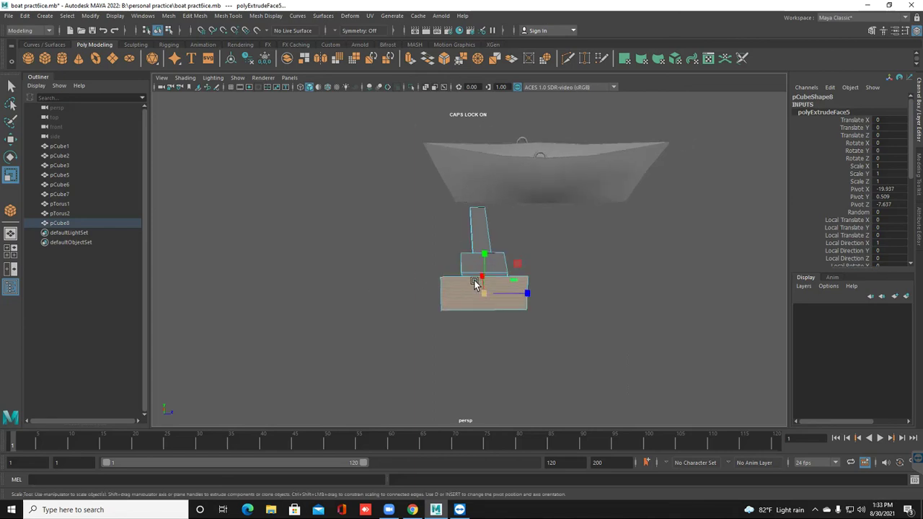
pyautogui.keyDown('alt'); pyautogui.moveTo(475, 295); pyautogui.dragTo(449, 296); pyautogui.keyUp('alt')
# - Extrude the narrowed end face a little further outward and scale it down to a near-pointed tip
pyautogui.press('w')
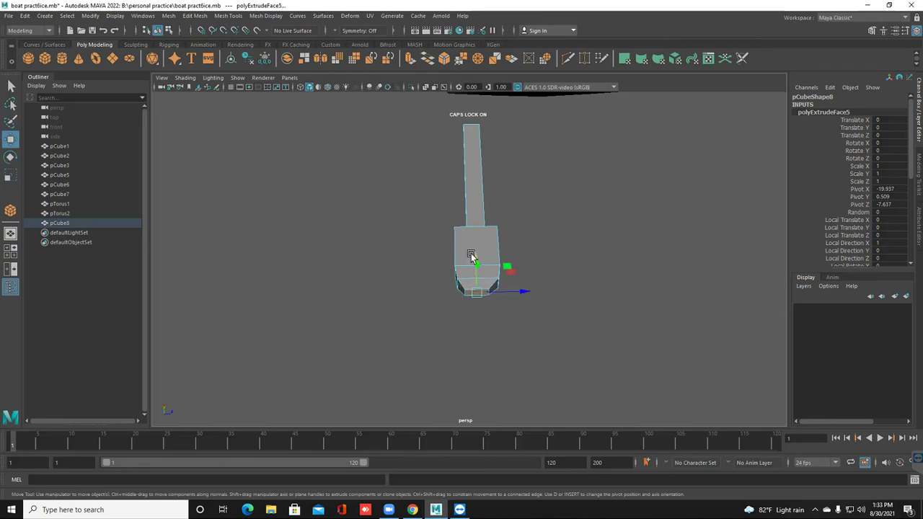
pyautogui.keyDown('shift'); pyautogui.moveTo(471, 255); pyautogui.dragTo(472, 267); pyautogui.keyUp('shift')
pyautogui.press('r')
pyautogui.moveTo(480, 306)
pyautogui.mouseDown()
pyautogui.moveTo(457, 305)
pyautogui.moveTo(463, 308)
pyautogui.mouseUp()
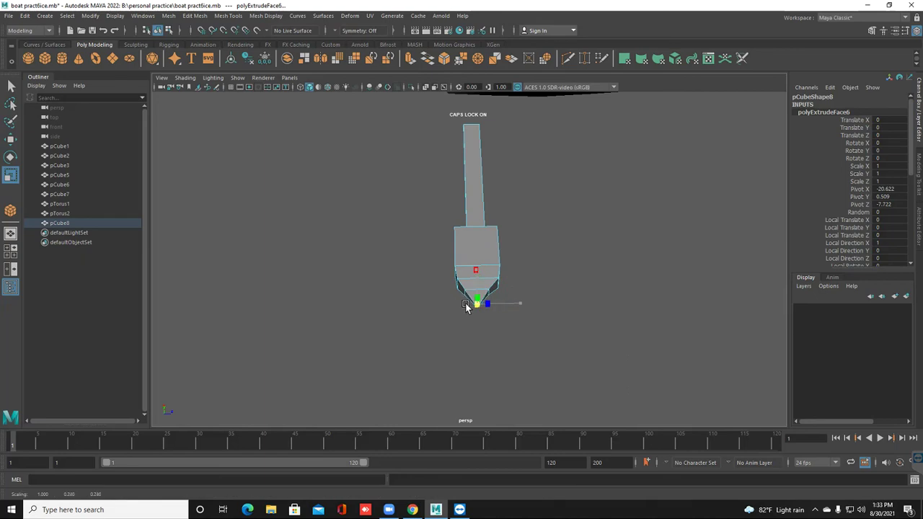
pyautogui.press('w')
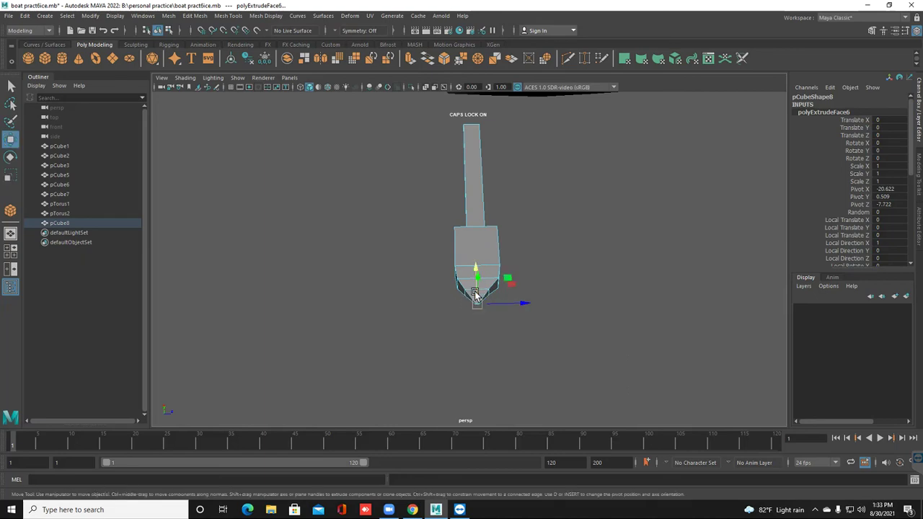
# - Move the blade's end face inward to blunt the pointed tip, and return to object selection with the whole oar selected
pyautogui.moveTo(474, 271); pyautogui.dragTo(473, 260)
pyautogui.moveTo(466, 258); pyautogui.dragTo(555, 204, button='right')
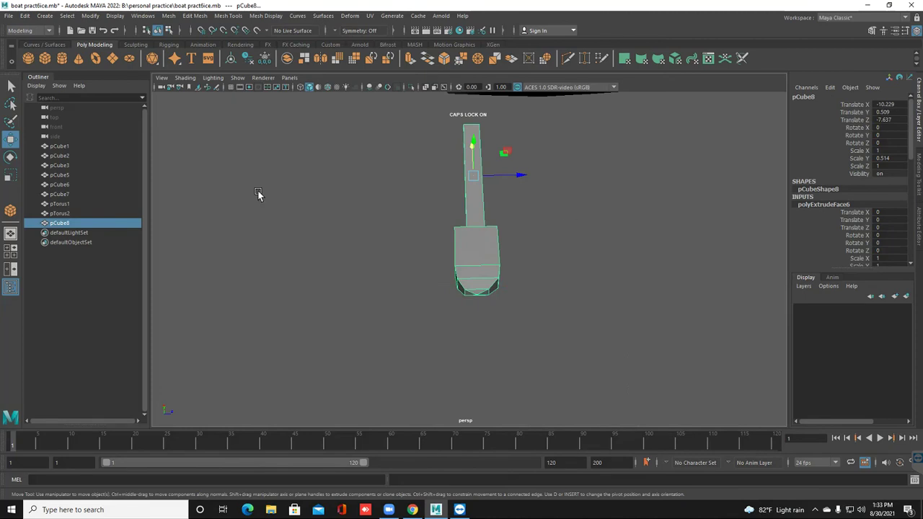
# - Raise the oar to about Y 4.518 and move it toward the boat's side, to about X -9.068 and Z 1.042
pyautogui.keyDown('alt'); pyautogui.moveTo(258, 193); pyautogui.dragTo(258, 193); pyautogui.keyUp('alt')
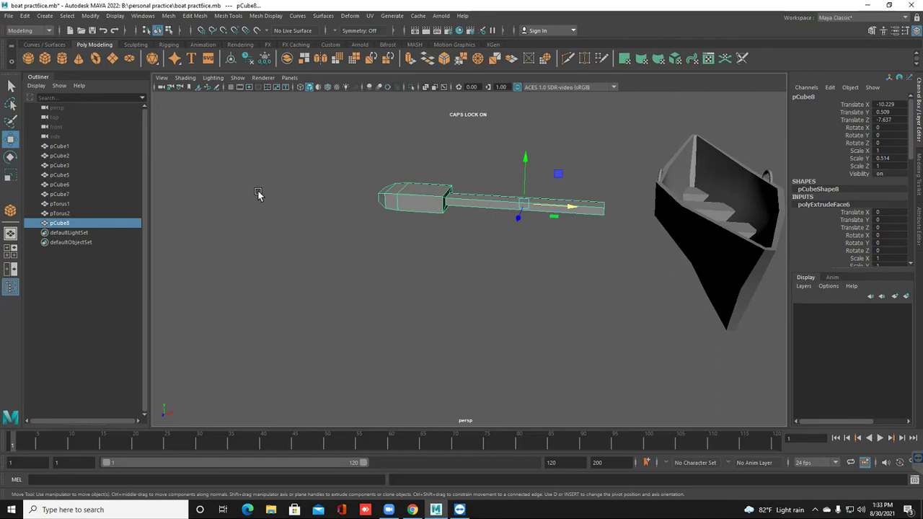
pyautogui.moveTo(258, 193); pyautogui.dragTo(258, 193, button='middle')
pyautogui.keyDown('alt'); pyautogui.moveTo(258, 193); pyautogui.dragTo(258, 193); pyautogui.keyUp('alt')
pyautogui.moveTo(258, 193); pyautogui.dragTo(258, 193, button='middle')
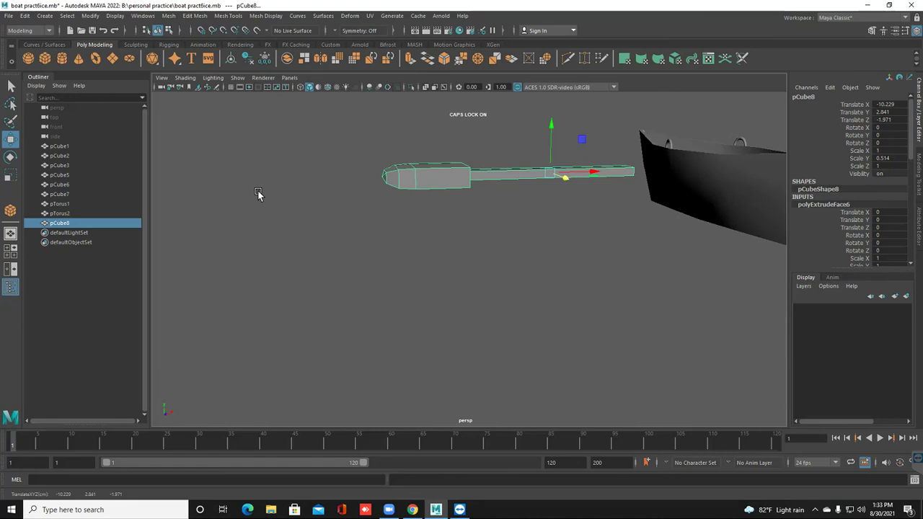
pyautogui.press('f')
pyautogui.keyDown('alt'); pyautogui.moveTo(258, 193); pyautogui.dragTo(258, 194); pyautogui.keyUp('alt')
pyautogui.moveTo(258, 193); pyautogui.dragTo(258, 193, button='middle')
pyautogui.keyDown('alt'); pyautogui.moveTo(259, 193); pyautogui.dragTo(258, 194); pyautogui.keyUp('alt')
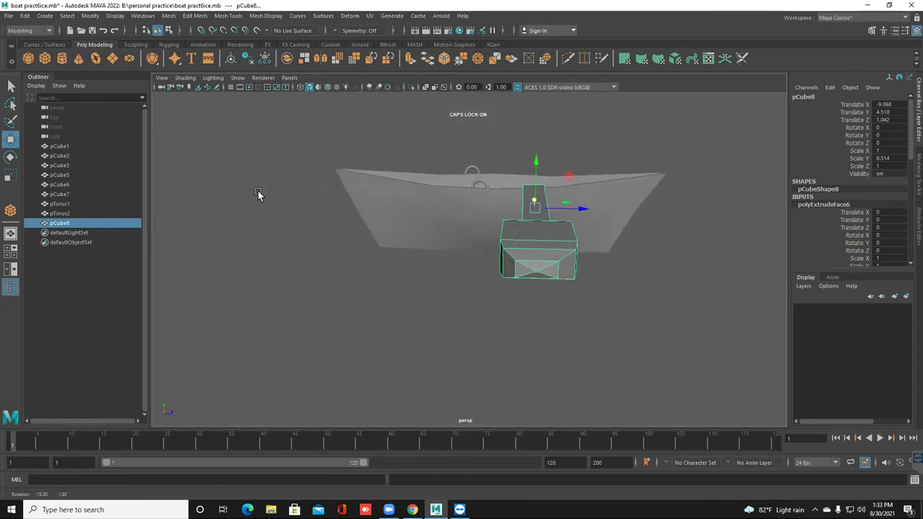
# - Line the oar up with the nearer rim holder by moving it to about X -7.105 and Z -2.195
pyautogui.moveTo(258, 194); pyautogui.dragTo(258, 193, button='middle')
pyautogui.keyDown('alt'); pyautogui.moveTo(258, 193); pyautogui.dragTo(258, 193); pyautogui.keyUp('alt')
pyautogui.moveTo(258, 194); pyautogui.dragTo(259, 193, button='middle')
pyautogui.keyDown('alt'); pyautogui.moveTo(258, 193); pyautogui.dragTo(258, 193); pyautogui.keyUp('alt')
# - Scale the oar thinner to fit the holder, to about 0.971 in X, 0.271 in Y and 0.412 in Z
pyautogui.press('r')
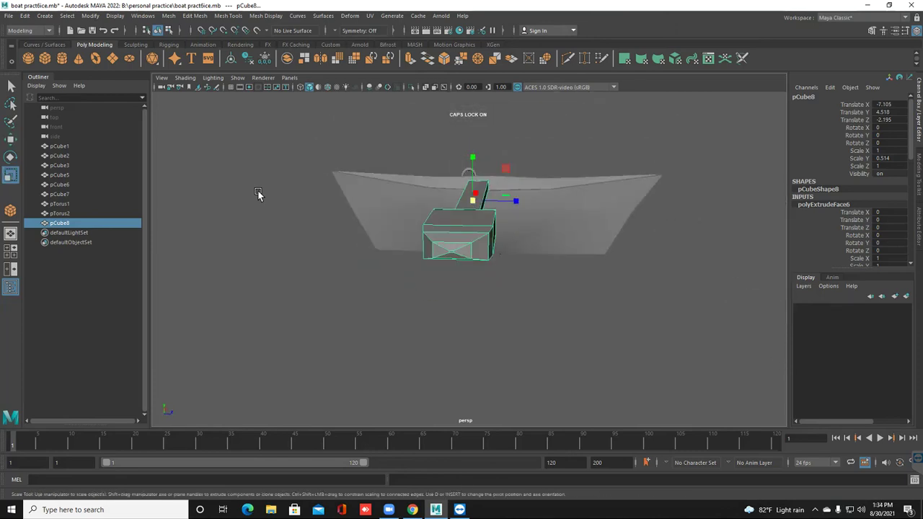
pyautogui.moveTo(259, 193); pyautogui.dragTo(258, 193, button='middle')
pyautogui.moveTo(470, 200)
pyautogui.mouseDown()
pyautogui.moveTo(515, 201)
pyautogui.moveTo(491, 201)
pyautogui.mouseUp()
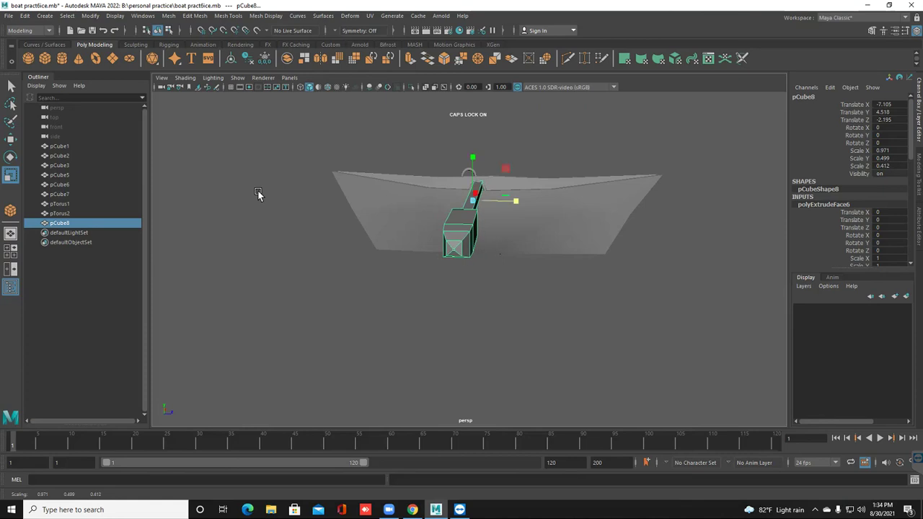
pyautogui.moveTo(472, 157); pyautogui.dragTo(472, 176)
pyautogui.keyDown('alt'); pyautogui.moveTo(258, 195); pyautogui.dragTo(353, 183); pyautogui.keyUp('alt')
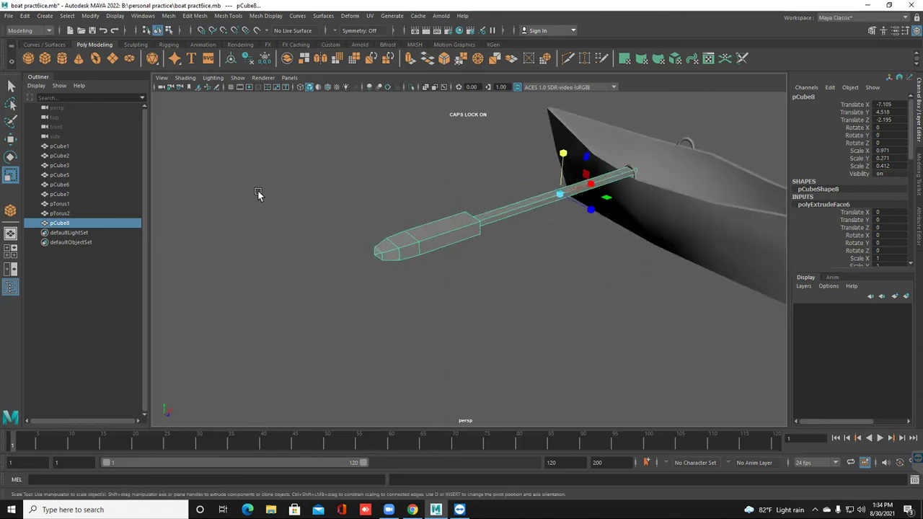
# - Lower the oar to about Y 4.373 and shorten it to an X scale of about 0.635
pyautogui.press('w')
pyautogui.moveTo(563, 150); pyautogui.dragTo(563, 153)
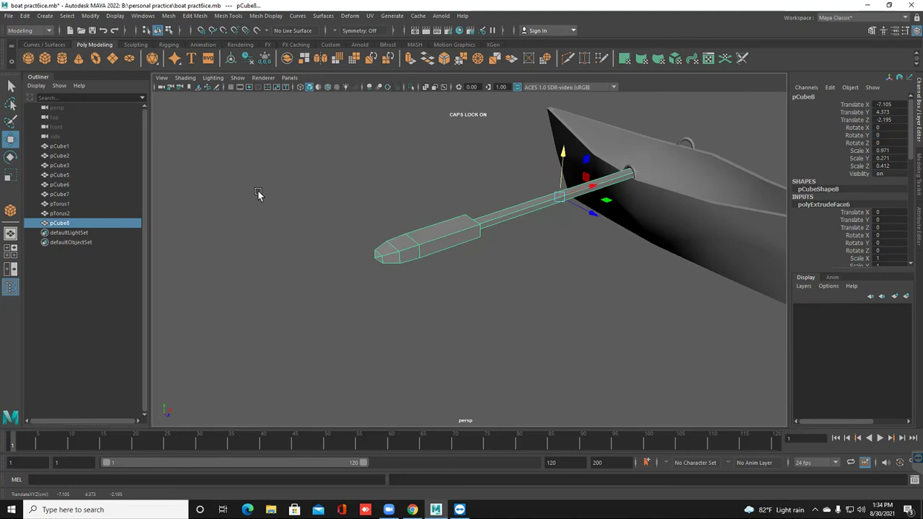
pyautogui.press('r')
pyautogui.moveTo(588, 188); pyautogui.dragTo(472, 228)
pyautogui.moveTo(584, 188); pyautogui.dragTo(576, 193)
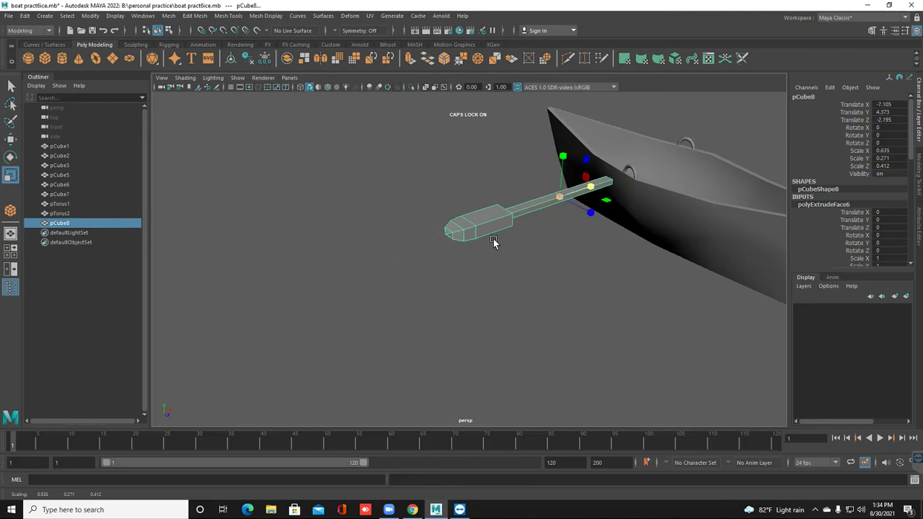
# - Adjust the handle's length by moving the vertices at its boat-side end along the oar, and return to object selection
pyautogui.keyDown('alt'); pyautogui.moveTo(495, 241); pyautogui.dragTo(472, 243); pyautogui.keyUp('alt')
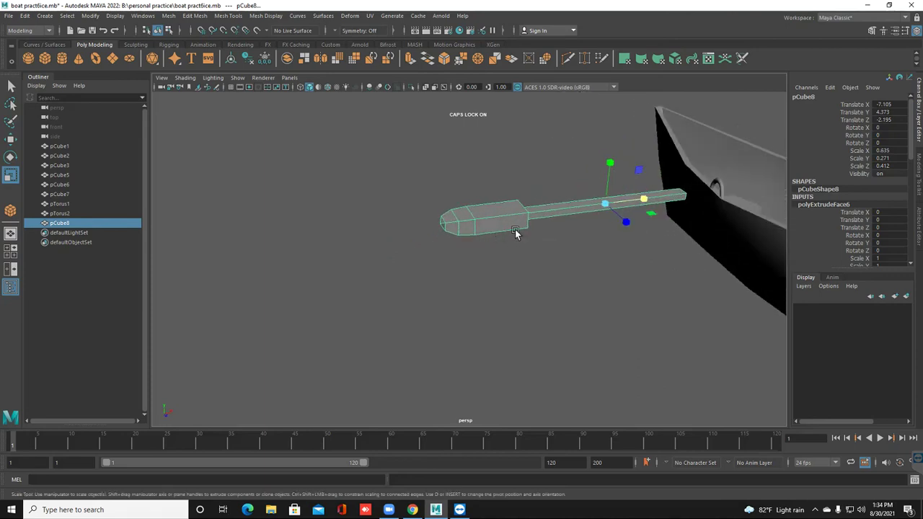
pyautogui.moveTo(543, 209); pyautogui.dragTo(509, 200, button='right')
pyautogui.moveTo(537, 223)
pyautogui.keyDown('alt'); pyautogui.mouseDown()
pyautogui.moveTo(526, 221)
pyautogui.moveTo(541, 218)
pyautogui.mouseUp(); pyautogui.keyUp('alt')
pyautogui.moveTo(656, 178); pyautogui.dragTo(741, 262)
pyautogui.press('w')
pyautogui.moveTo(731, 207); pyautogui.dragTo(704, 208)
pyautogui.moveTo(675, 209); pyautogui.dragTo(833, 98, button='right')
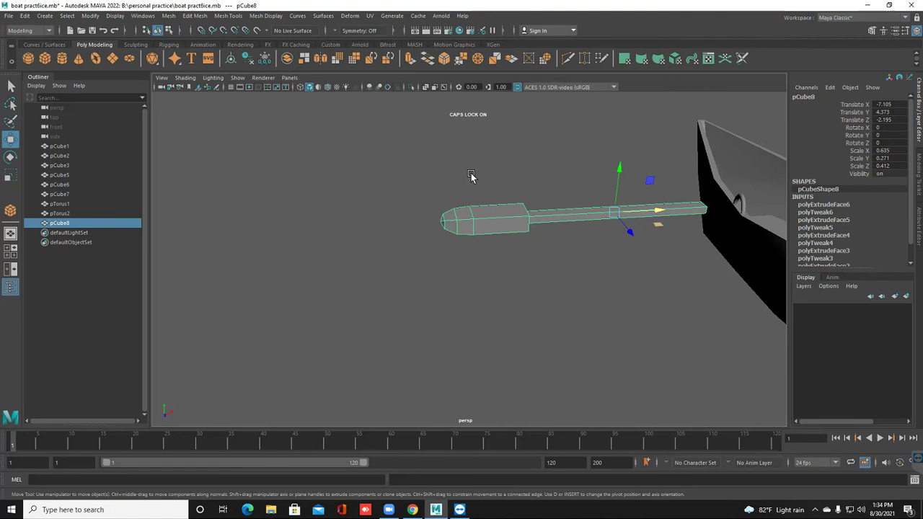
# - Slide the oar lengthwise to about X -5.044 so that its handle passes through the rim holder
pyautogui.moveTo(658, 210); pyautogui.dragTo(710, 208)
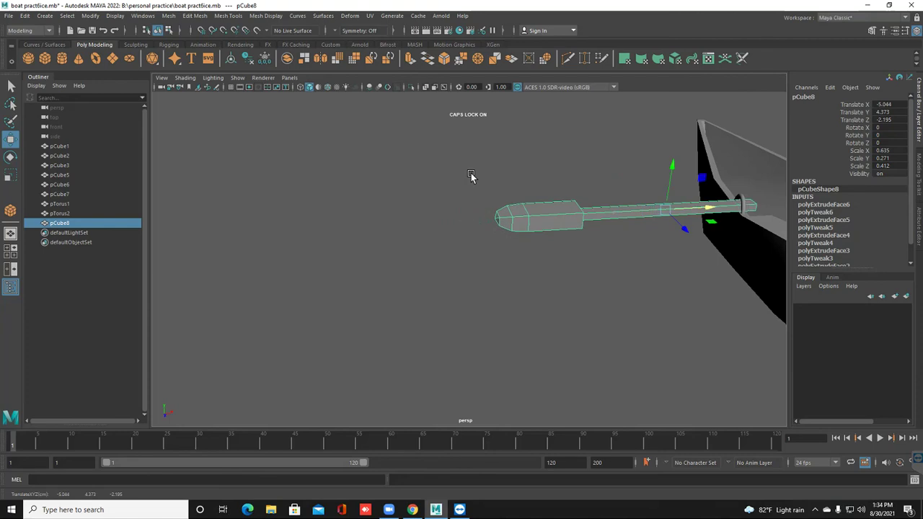
pyautogui.keyDown('alt'); pyautogui.moveTo(471, 176); pyautogui.dragTo(470, 177); pyautogui.keyUp('alt')
pyautogui.keyDown('alt'); pyautogui.moveTo(470, 177); pyautogui.dragTo(470, 177, button='right'); pyautogui.keyUp('alt')
pyautogui.keyDown('alt'); pyautogui.moveTo(470, 176); pyautogui.dragTo(470, 177); pyautogui.keyUp('alt')
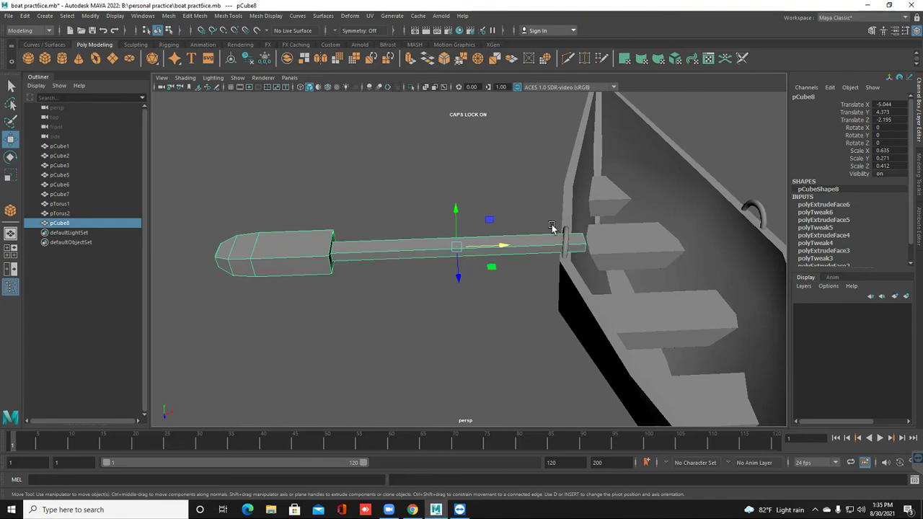
# - Set the oar's pivot on the end face of its handle, inside the boat
pyautogui.keyDown('alt'); pyautogui.moveTo(515, 254); pyautogui.dragTo(477, 246); pyautogui.keyUp('alt')
pyautogui.scroll(5, 477, 246)
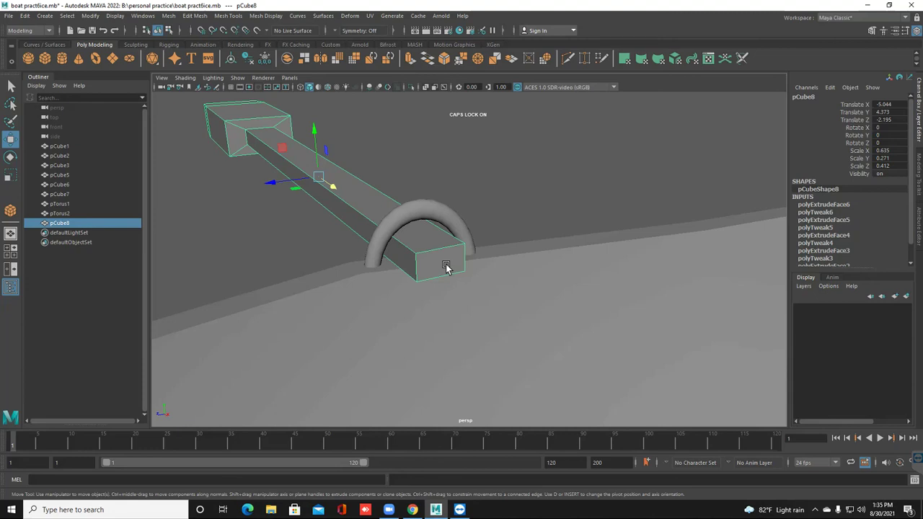
pyautogui.press('d')
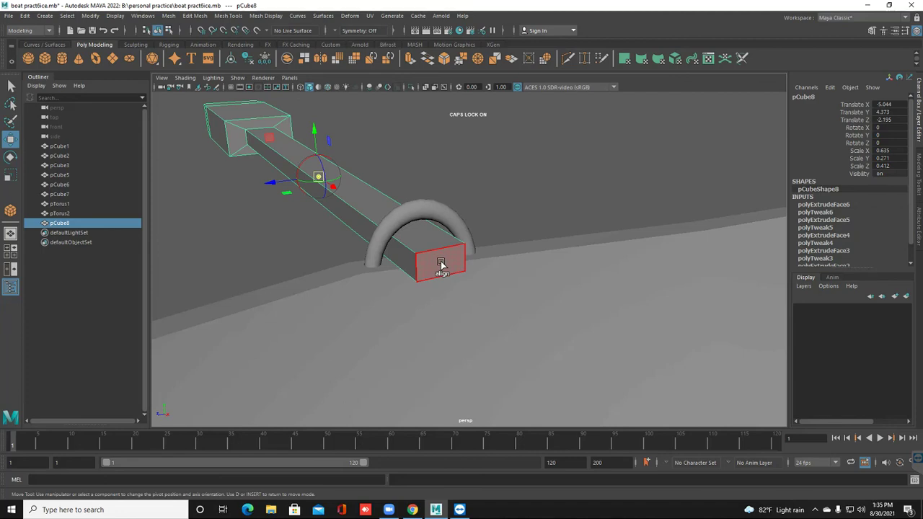
pyautogui.click(441, 264)
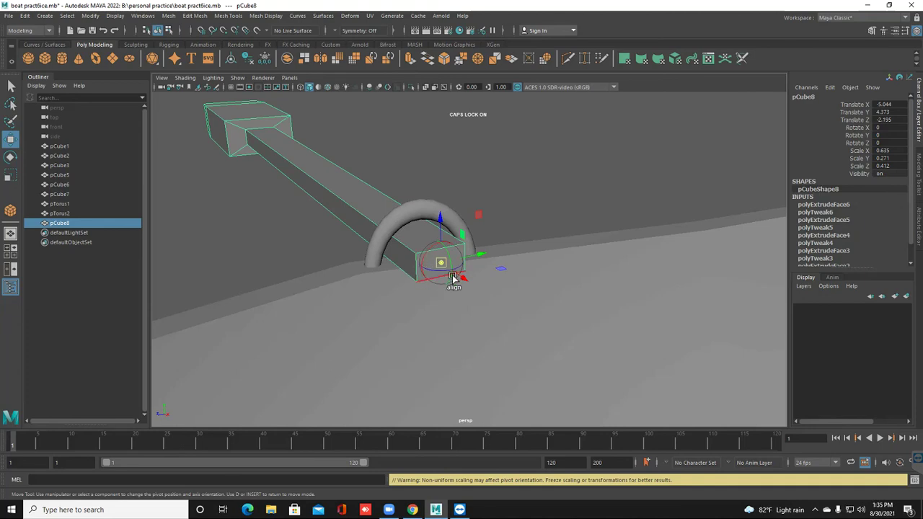
pyautogui.press('Insert')
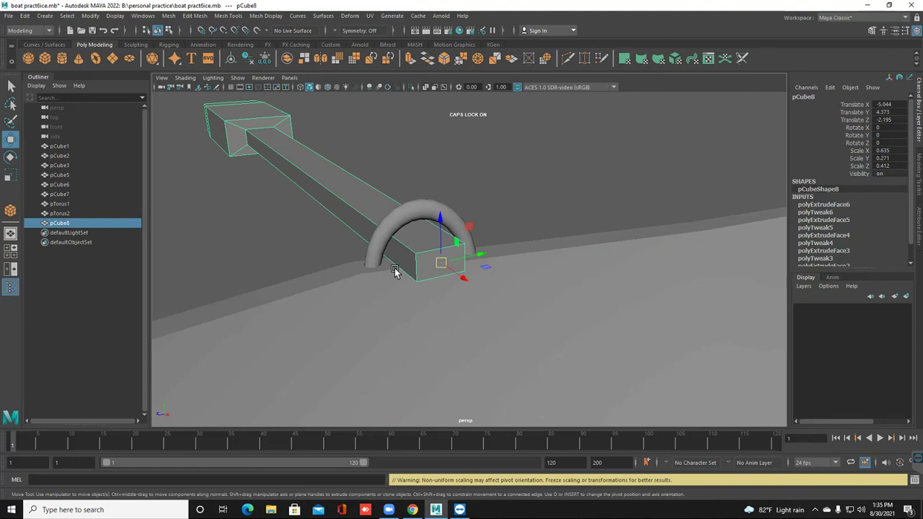
# - Rotate the oar to about 21.048 degrees in Z so the blade tilts downward, and raise it to about Y 4.557
pyautogui.press('e')
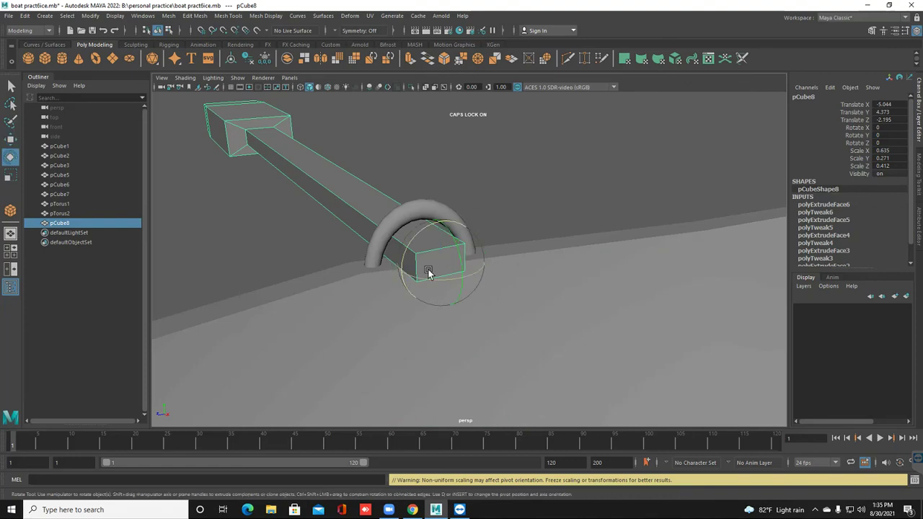
pyautogui.keyDown('alt'); pyautogui.moveTo(457, 251); pyautogui.dragTo(455, 247); pyautogui.keyUp('alt')
pyautogui.moveTo(525, 215)
pyautogui.mouseDown()
pyautogui.moveTo(504, 236)
pyautogui.moveTo(508, 230)
pyautogui.mouseUp()
pyautogui.keyDown('alt'); pyautogui.moveTo(454, 245); pyautogui.dragTo(454, 245); pyautogui.keyUp('alt')
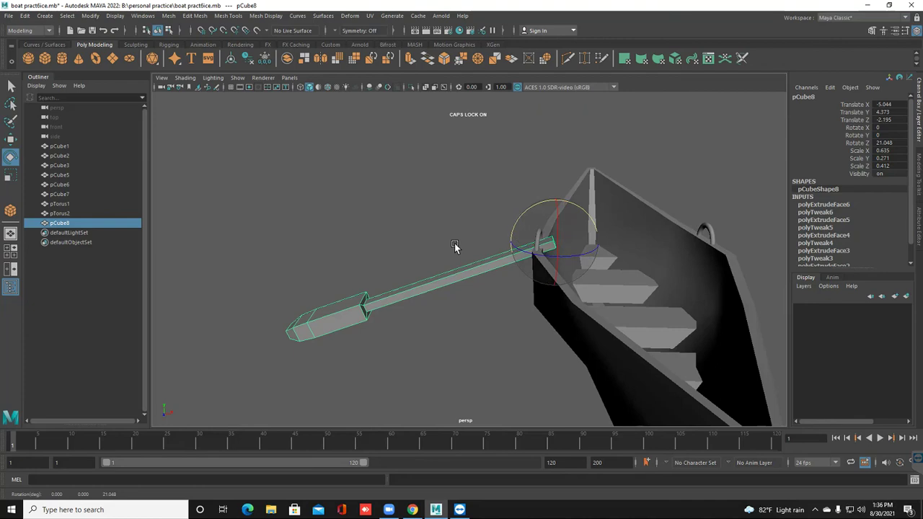
pyautogui.press('w')
pyautogui.moveTo(455, 243); pyautogui.dragTo(454, 243, button='middle')
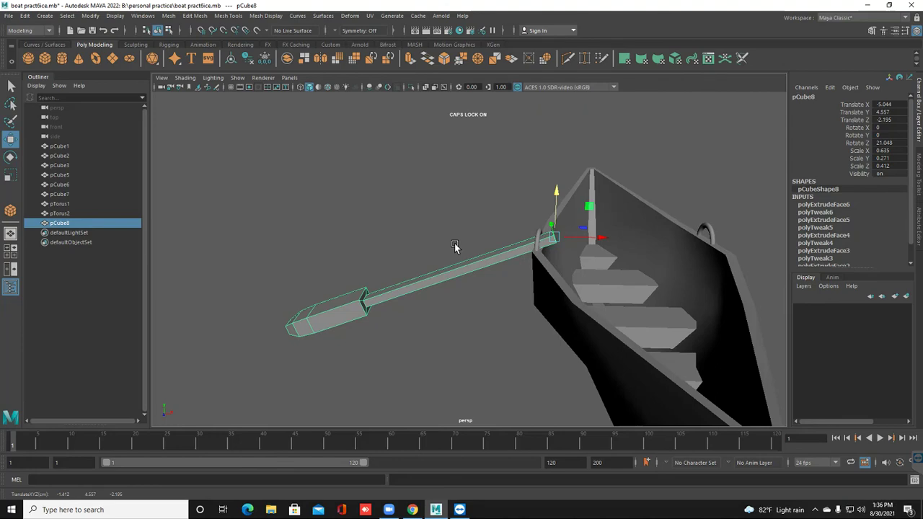
pyautogui.keyDown('alt'); pyautogui.moveTo(455, 243); pyautogui.dragTo(454, 245); pyautogui.keyUp('alt')
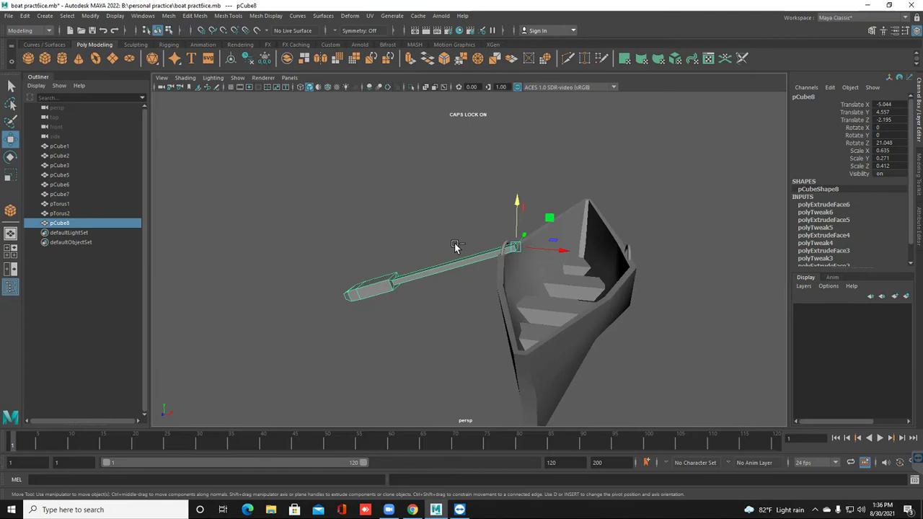
# - Duplicate the oar in place and undo a trial sideways move of the copy
pyautogui.hotkey('ctrl', 'd')
pyautogui.moveTo(454, 245); pyautogui.dragTo(454, 246, button='middle')
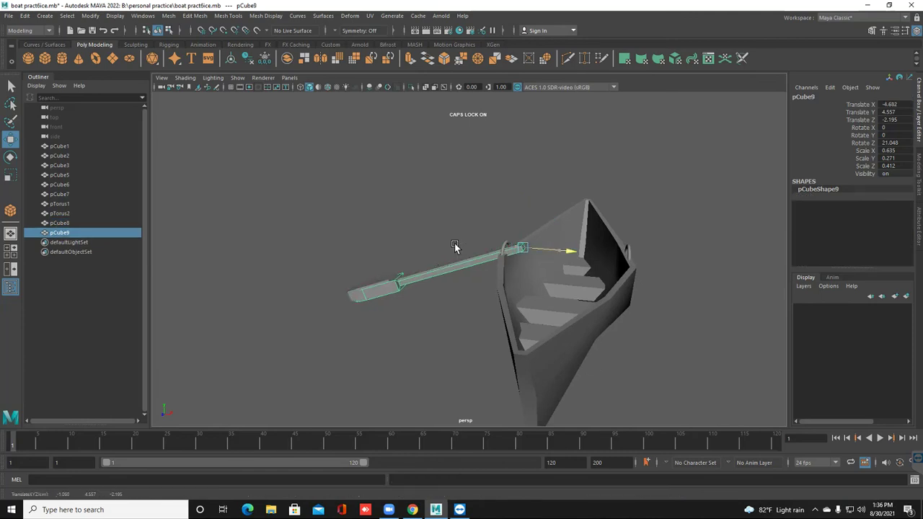
pyautogui.hotkey('ctrl', 'z')
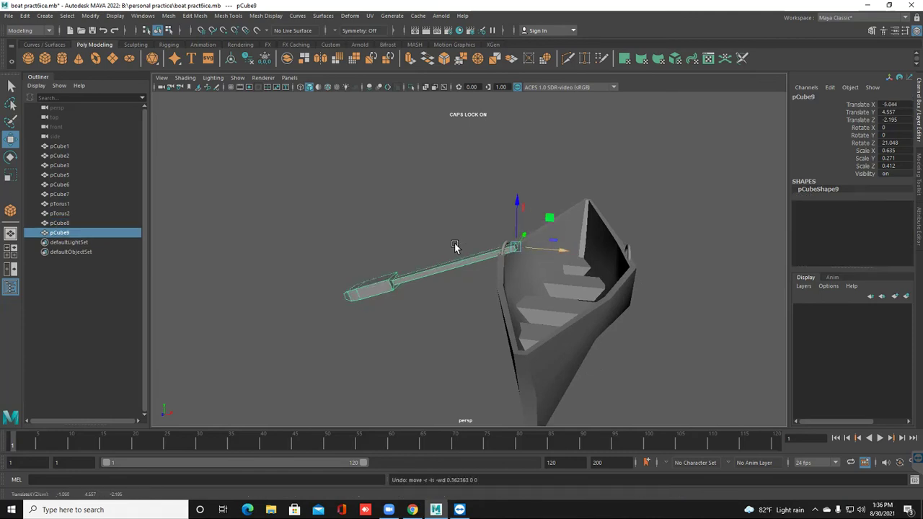
# - Make another copy of the oar and move it across to the opposite rim holder, at about X 0.674 and Z -3.215
pyautogui.moveTo(564, 251)
pyautogui.keyDown('shift'); pyautogui.mouseDown()
pyautogui.moveTo(699, 261)
pyautogui.moveTo(684, 261)
pyautogui.mouseUp(); pyautogui.keyUp('shift')
pyautogui.keyDown('alt'); pyautogui.moveTo(455, 244); pyautogui.dragTo(454, 243); pyautogui.keyUp('alt')
pyautogui.moveTo(610, 266); pyautogui.dragTo(622, 265)
pyautogui.keyDown('alt'); pyautogui.moveTo(454, 245); pyautogui.dragTo(455, 247); pyautogui.keyUp('alt')
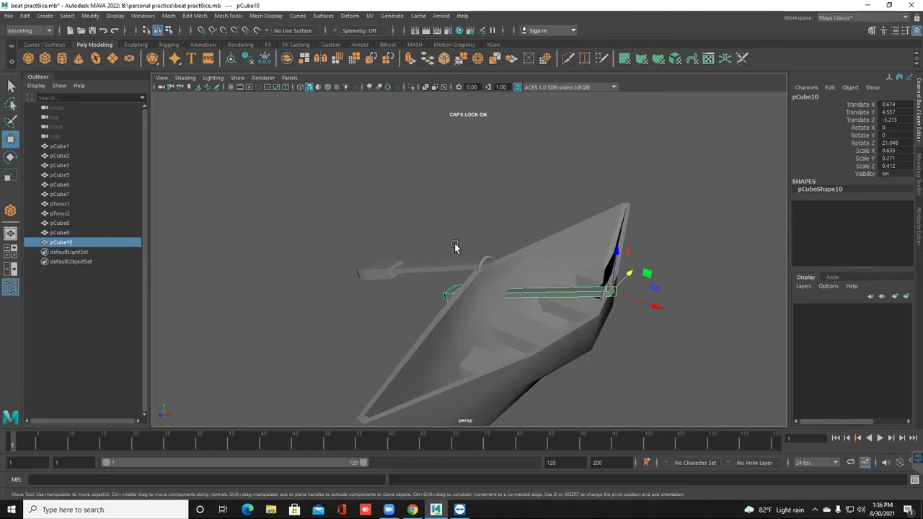
# - Rotate the copied oar to about -215.146 degrees in Z so its blade points outward and down from the boat
pyautogui.press('e')
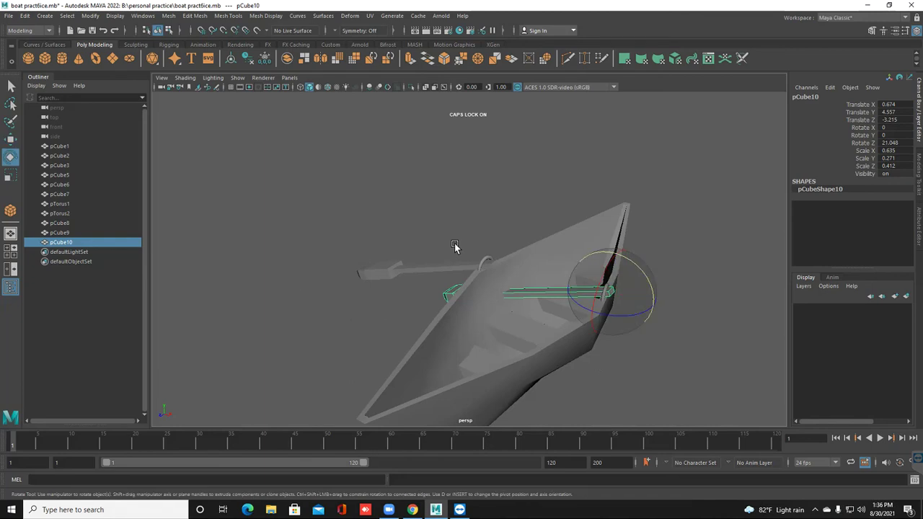
pyautogui.moveTo(587, 256); pyautogui.dragTo(653, 298)
pyautogui.moveTo(635, 264); pyautogui.dragTo(647, 320)
pyautogui.keyDown('alt'); pyautogui.moveTo(454, 246); pyautogui.dragTo(454, 246); pyautogui.keyUp('alt')
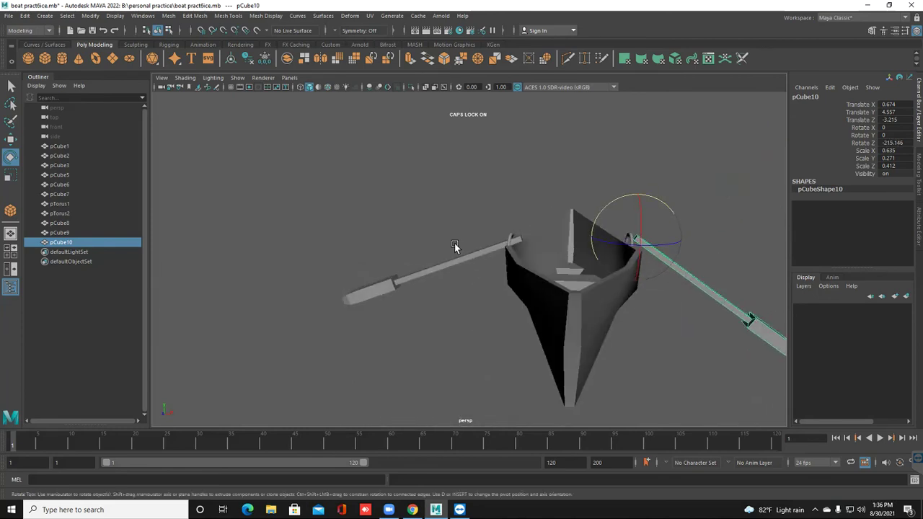
# - Set the Move tool's axis orientation to Object
pyautogui.press('w')
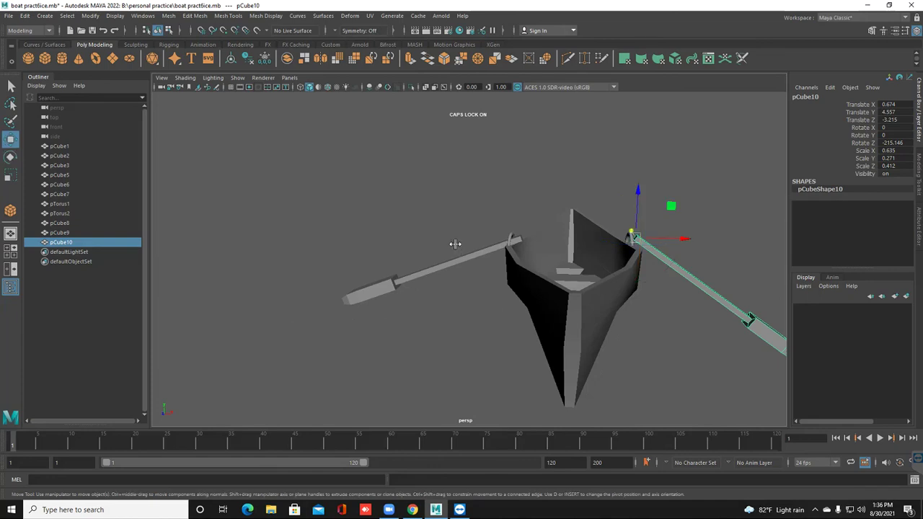
pyautogui.doubleClick(10, 139)
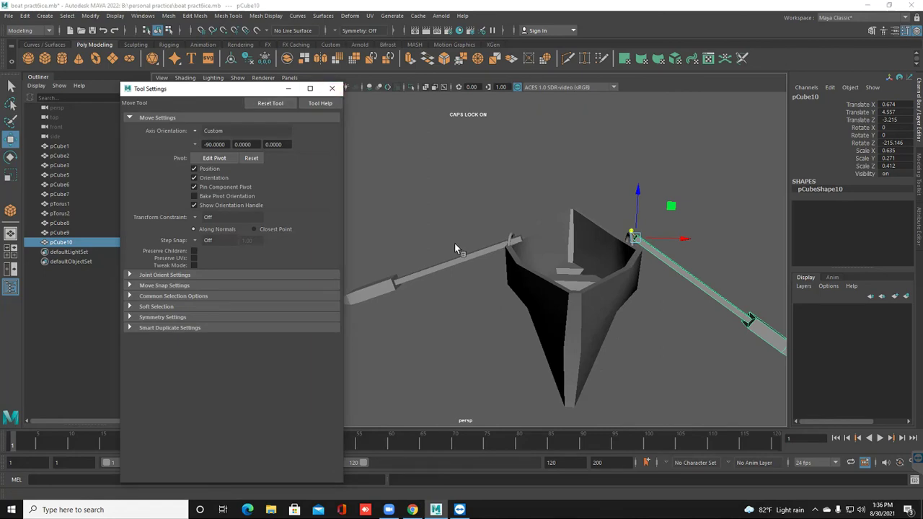
pyautogui.click(216, 131)
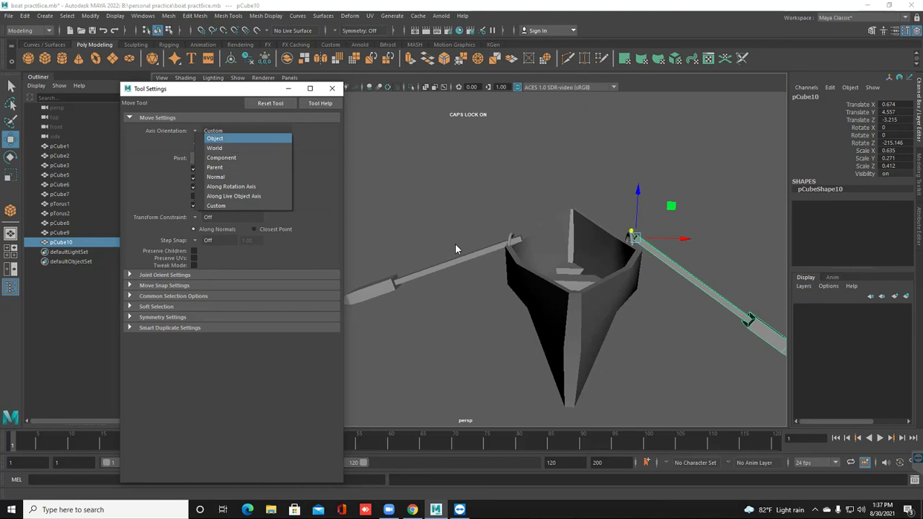
pyautogui.click(215, 138)
# - Move the second oar along its own axes until its handle sits in the rim holder, and deselect it
pyautogui.moveTo(597, 211)
pyautogui.mouseDown()
pyautogui.moveTo(590, 206)
pyautogui.moveTo(555, 249)
pyautogui.moveTo(526, 245)
pyautogui.mouseUp()
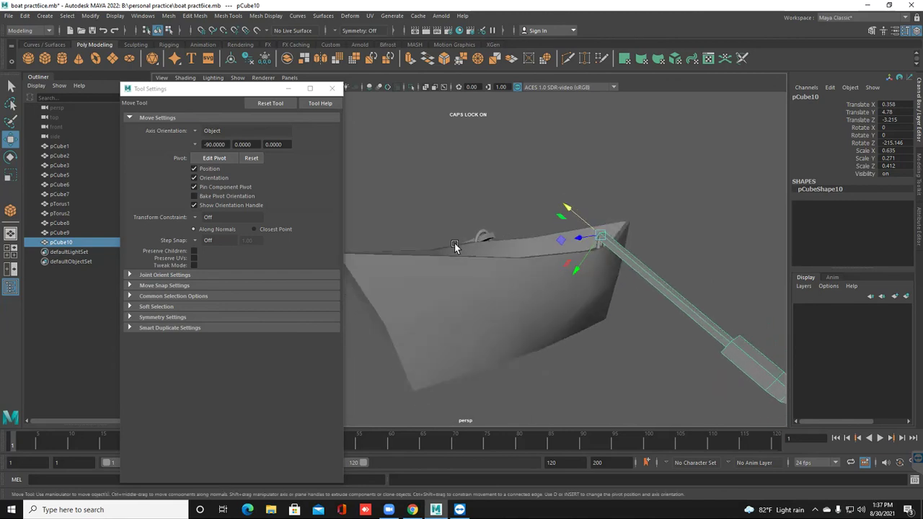
pyautogui.moveTo(576, 270); pyautogui.dragTo(573, 275)
pyautogui.keyDown('alt'); pyautogui.moveTo(454, 243); pyautogui.dragTo(434, 251); pyautogui.keyUp('alt')
pyautogui.moveTo(577, 239); pyautogui.dragTo(568, 228)
pyautogui.click(454, 243)
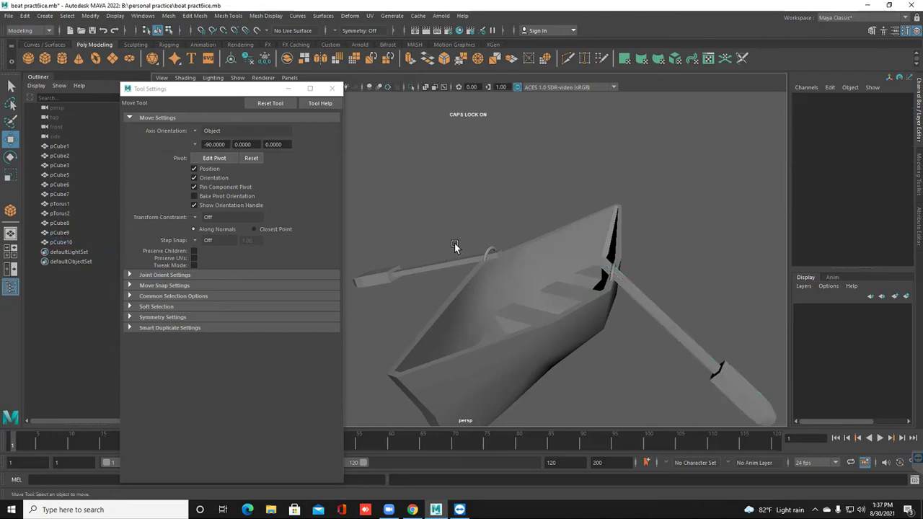
# - Set the Move tool's axis orientation back to World and close the tool settings
pyautogui.keyDown('alt'); pyautogui.moveTo(454, 243); pyautogui.dragTo(411, 252); pyautogui.keyUp('alt')
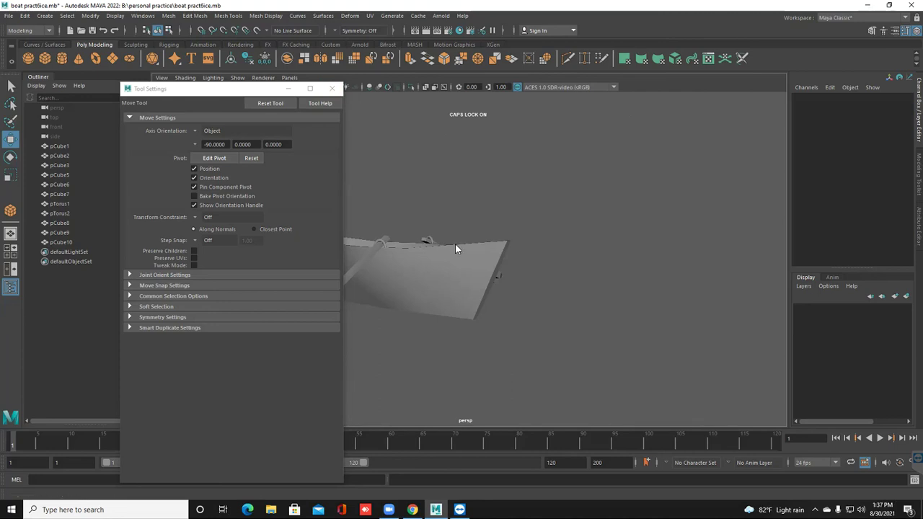
pyautogui.click(229, 131)
pyautogui.click(211, 146)
pyautogui.click(332, 88)
# - Save the boat scene and select the boat's hull
pyautogui.keyDown('alt'); pyautogui.moveTo(454, 243); pyautogui.dragTo(454, 243); pyautogui.keyUp('alt')
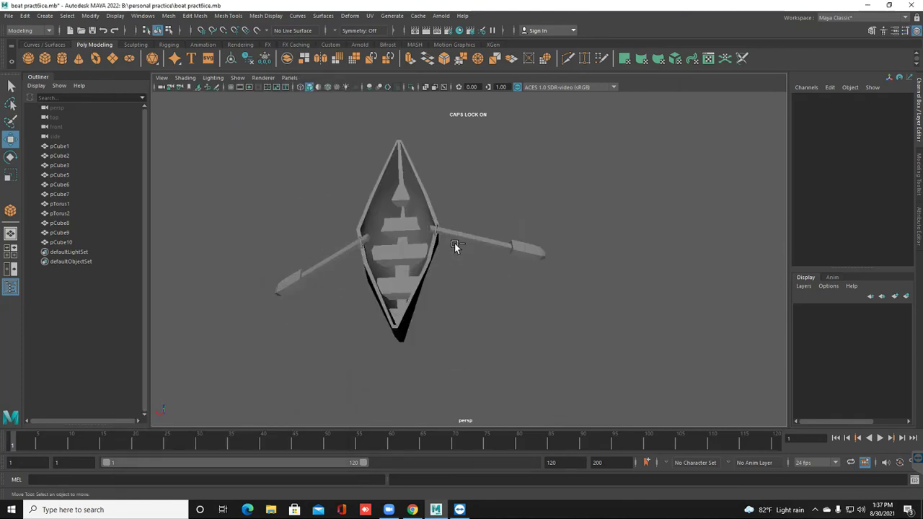
pyautogui.hotkey('ctrl', 's')
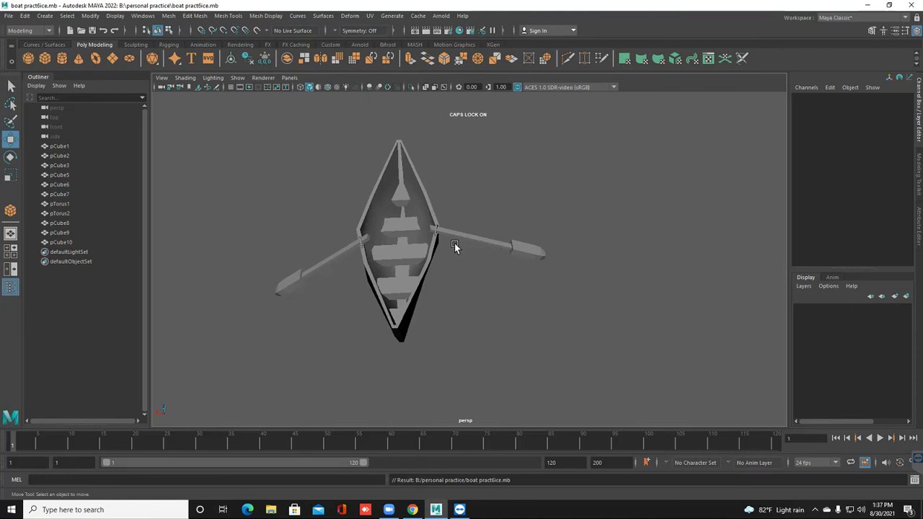
pyautogui.keyDown('alt'); pyautogui.moveTo(454, 243); pyautogui.dragTo(454, 243); pyautogui.keyUp('alt')
pyautogui.click(454, 243)
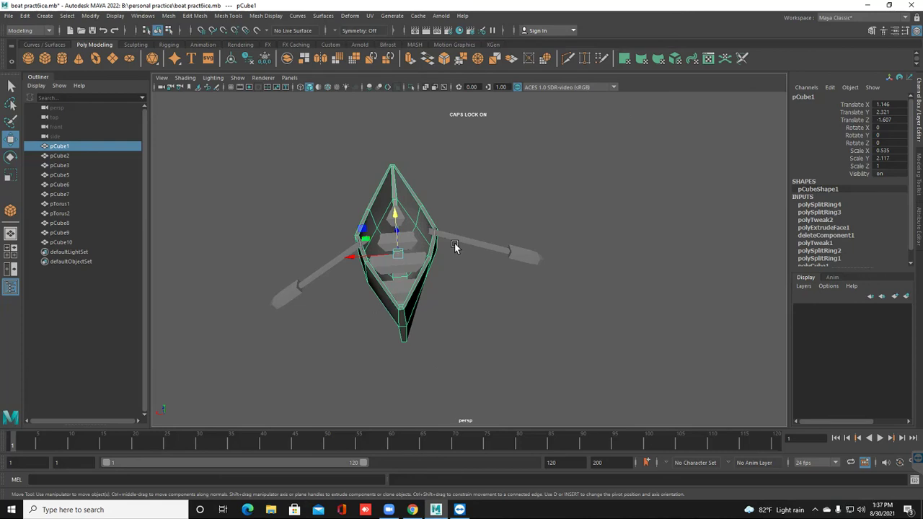
pyautogui.rightClick(454, 243)
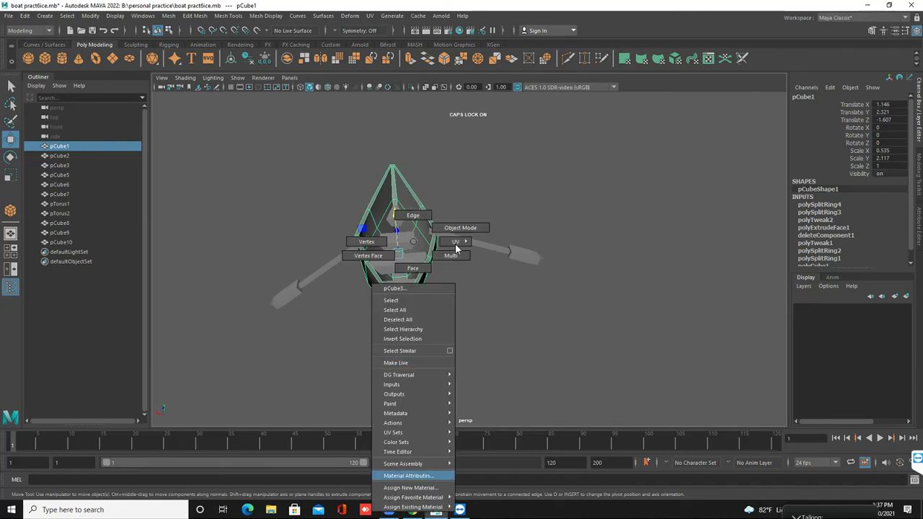
pyautogui.click(410, 487)
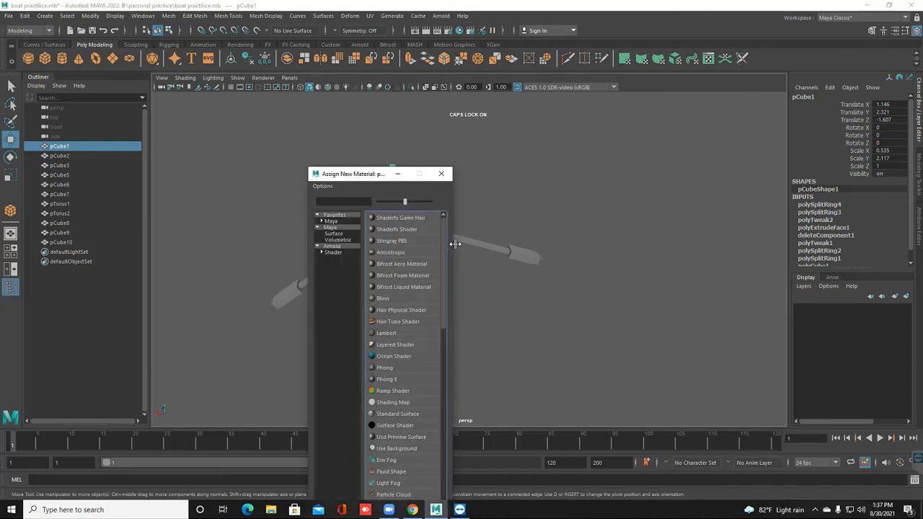
pyautogui.click(442, 173)
# - Assign a new Phong material to the boat's hull and connect a File texture to its color
pyautogui.rightClick(454, 245)
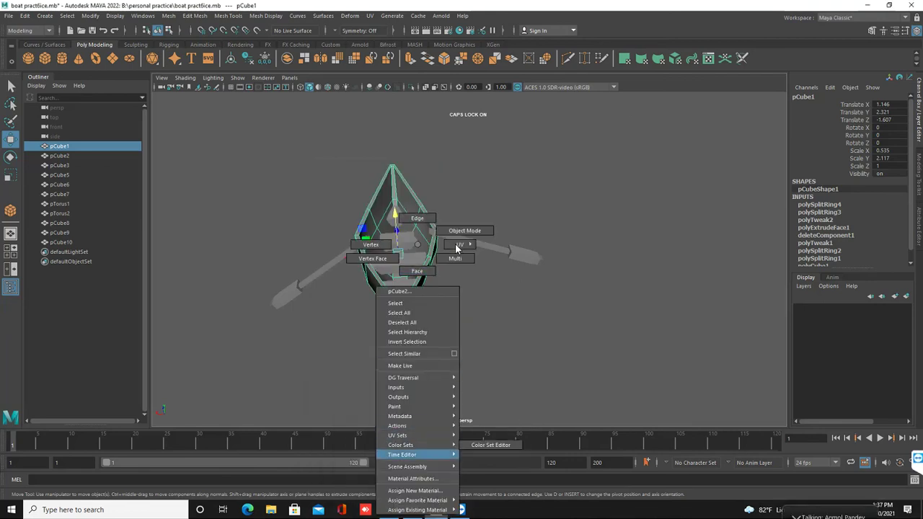
pyautogui.click(415, 487)
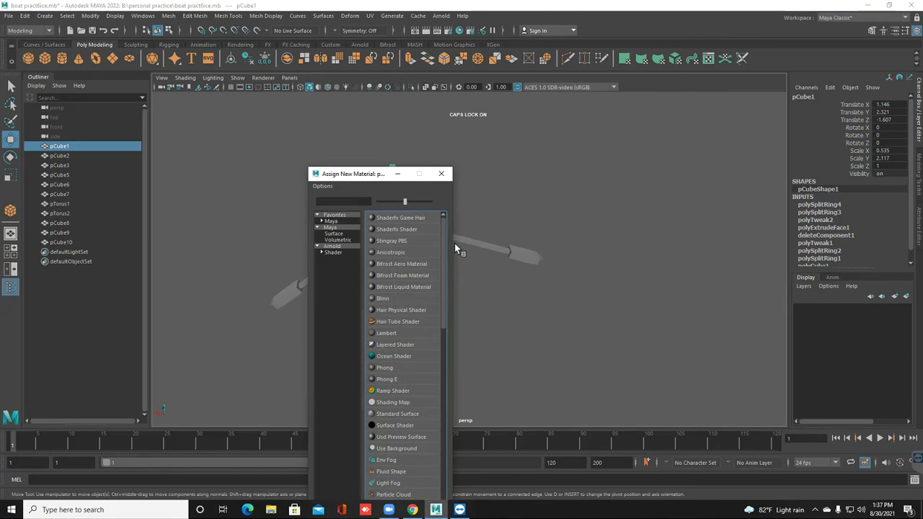
pyautogui.click(384, 367)
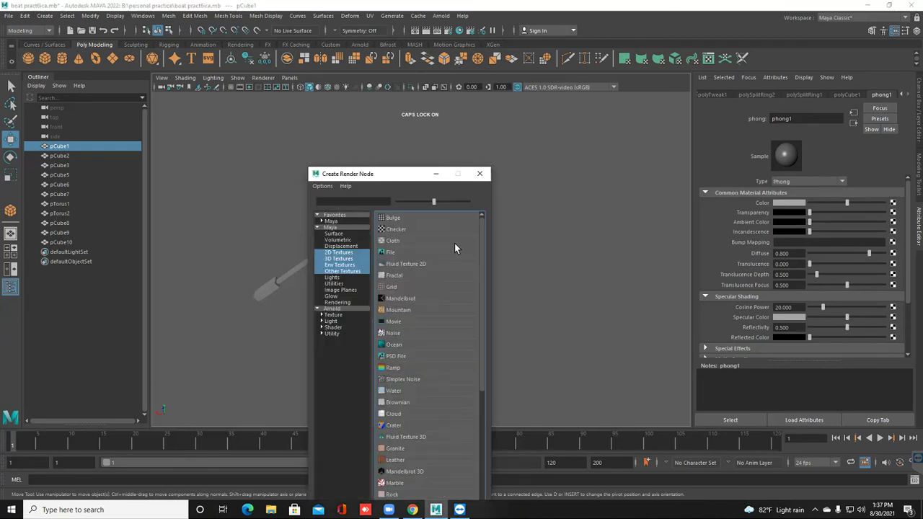
pyautogui.click(454, 249)
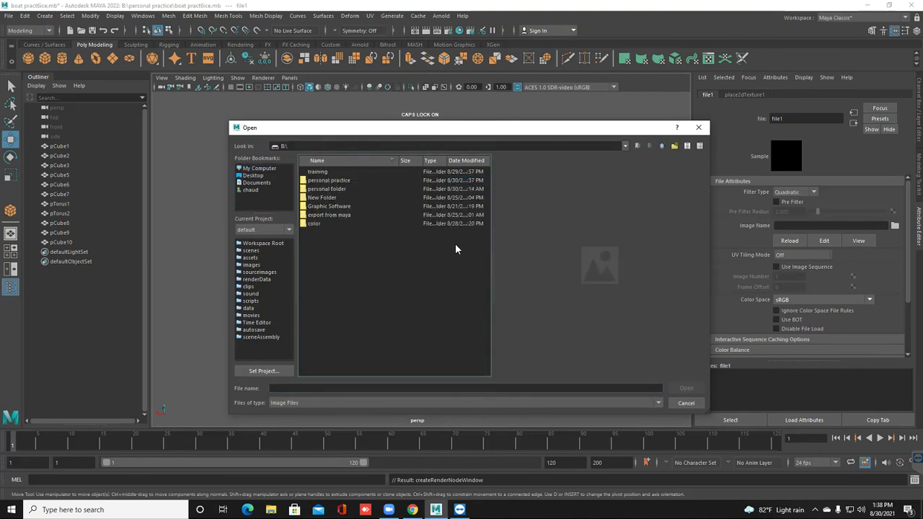
# - Load the reddish wood image 4rgf.jpg from the color\wood folder on drive B as the file texture
pyautogui.press('End')
pyautogui.press('Return')
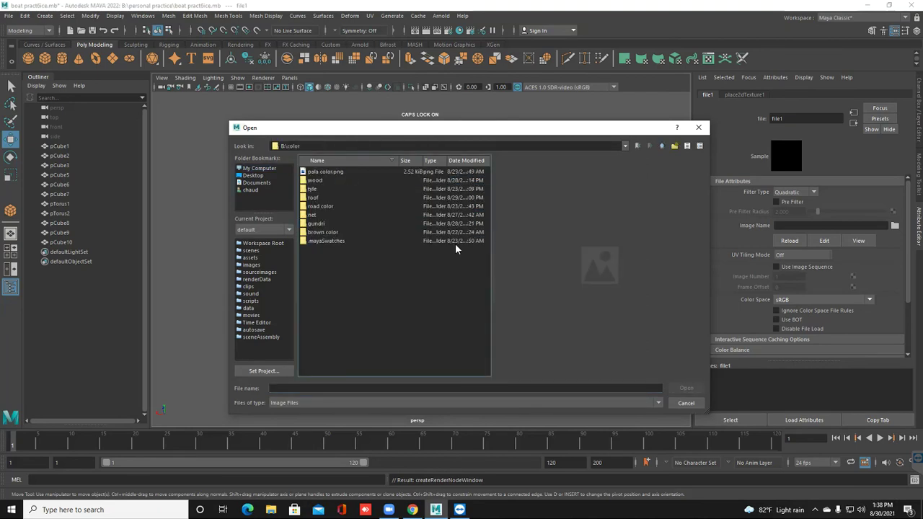
pyautogui.press('Down')
pyautogui.press('Return')
pyautogui.press('Down')
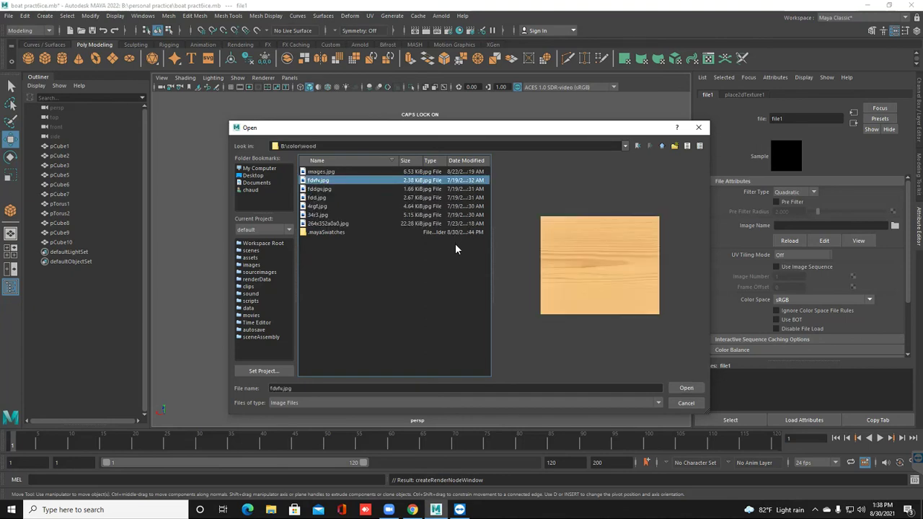
pyautogui.press('Up')
pyautogui.press('Down')
pyautogui.press('Down')
pyautogui.press('Down')
pyautogui.press('Down')
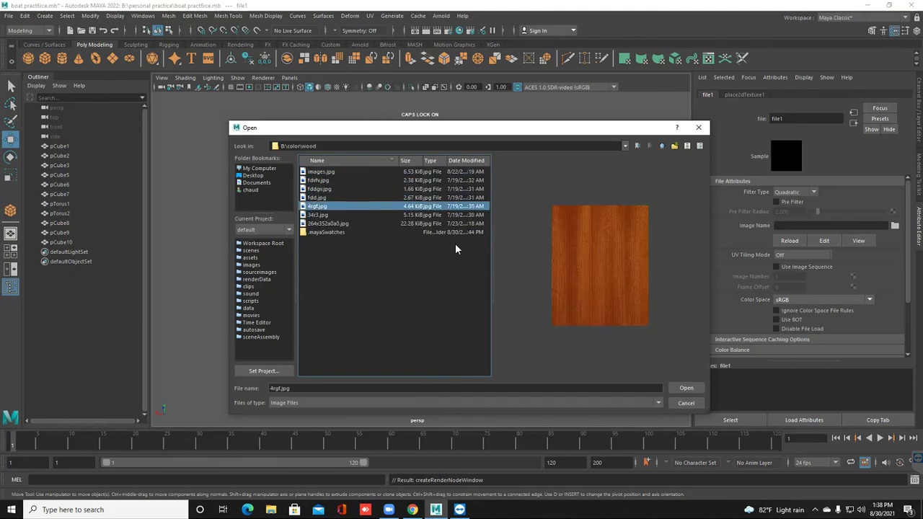
pyautogui.press('Return')
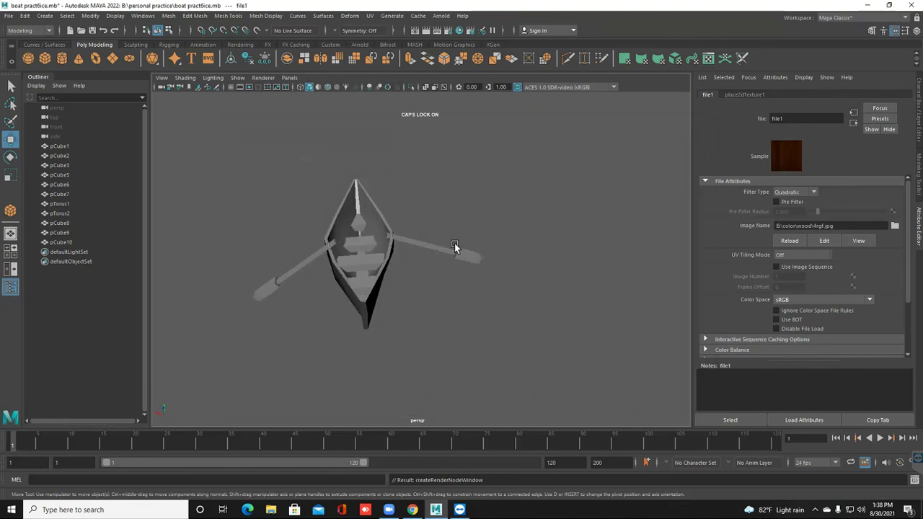
# - Show textures in the viewport and set the hull texture's Repeat UV to 20 in both directions
pyautogui.press('6')
pyautogui.keyDown('alt'); pyautogui.moveTo(454, 243); pyautogui.dragTo(454, 243); pyautogui.keyUp('alt')
pyautogui.click(744, 95)
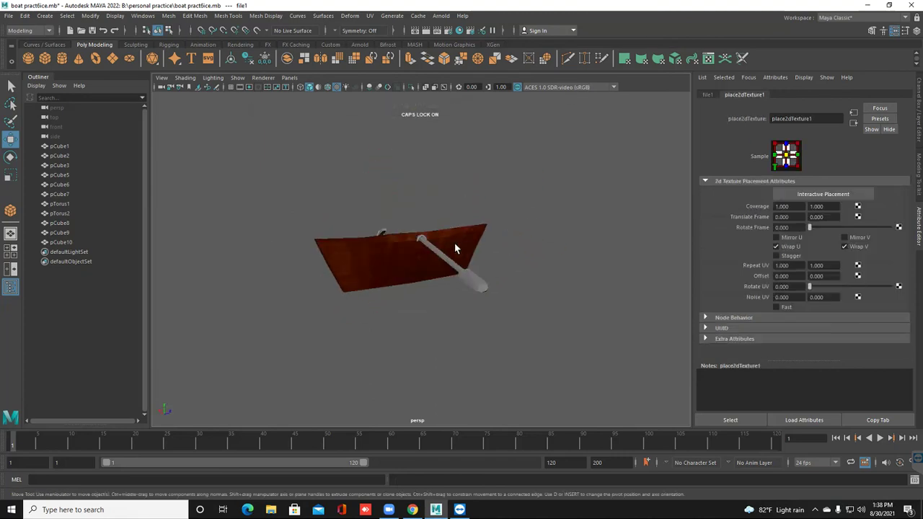
pyautogui.click(790, 266)
pyautogui.write('20')
pyautogui.press('Tab')
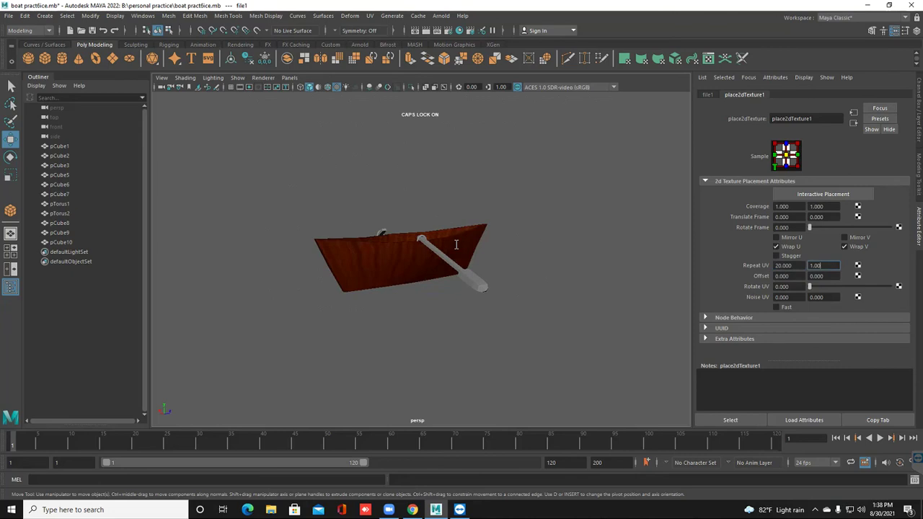
pyautogui.press('Return')
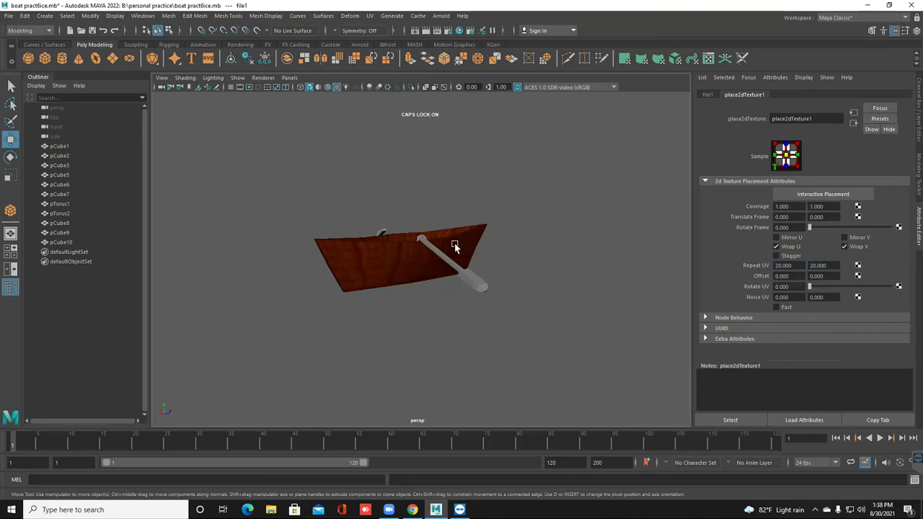
pyautogui.scroll(6, 454, 243)
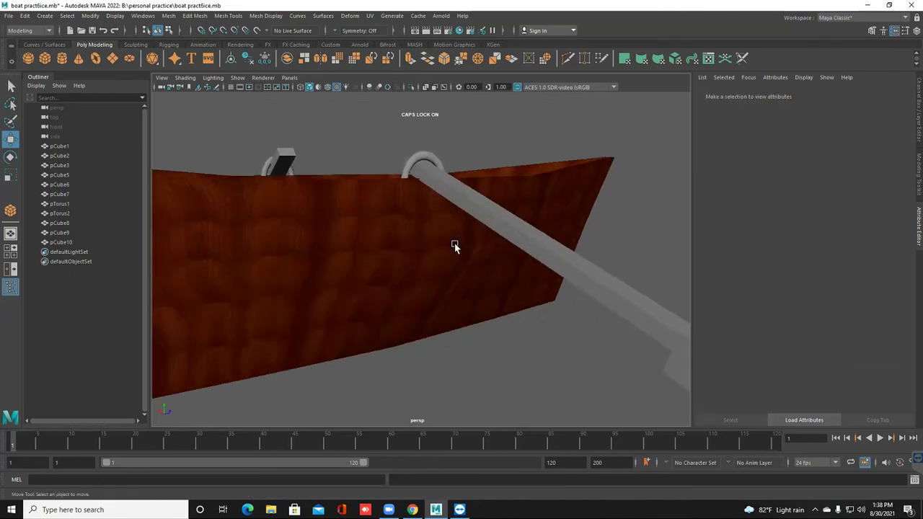
pyautogui.scroll(-4, 454, 243)
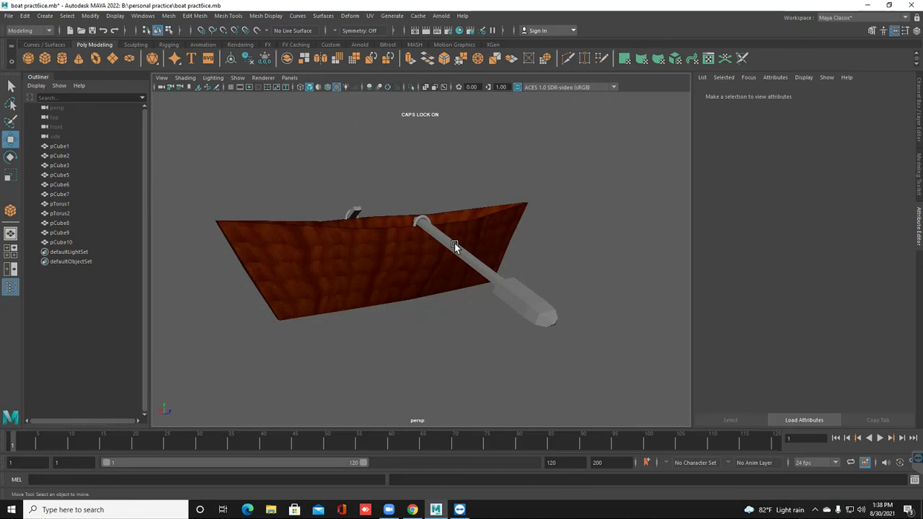
pyautogui.click(454, 246)
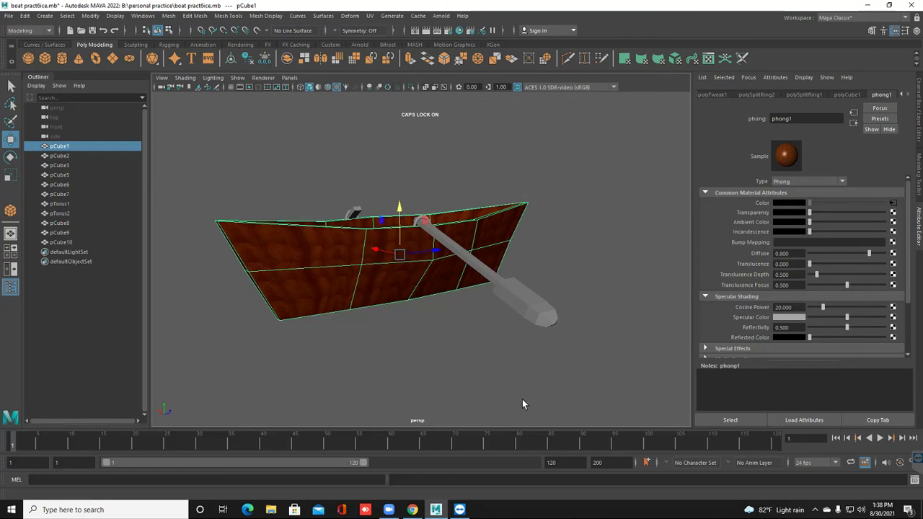
# - Switch to Chrome and search Google Images for "wood texture" in a new tab
pyautogui.click(413, 510)
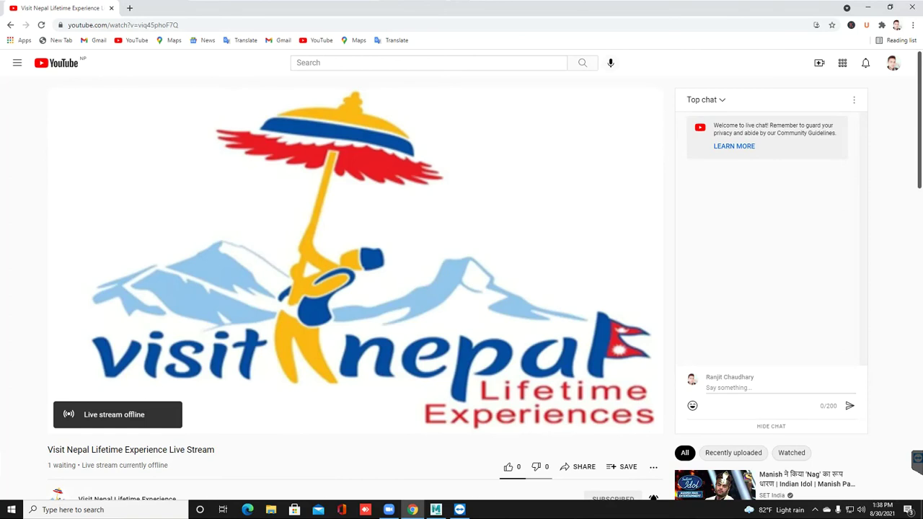
pyautogui.click(130, 8)
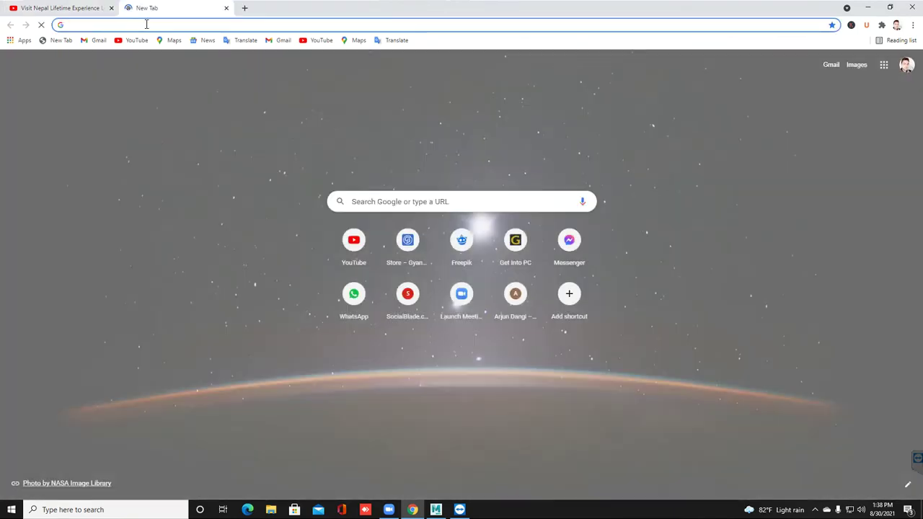
pyautogui.click(147, 25)
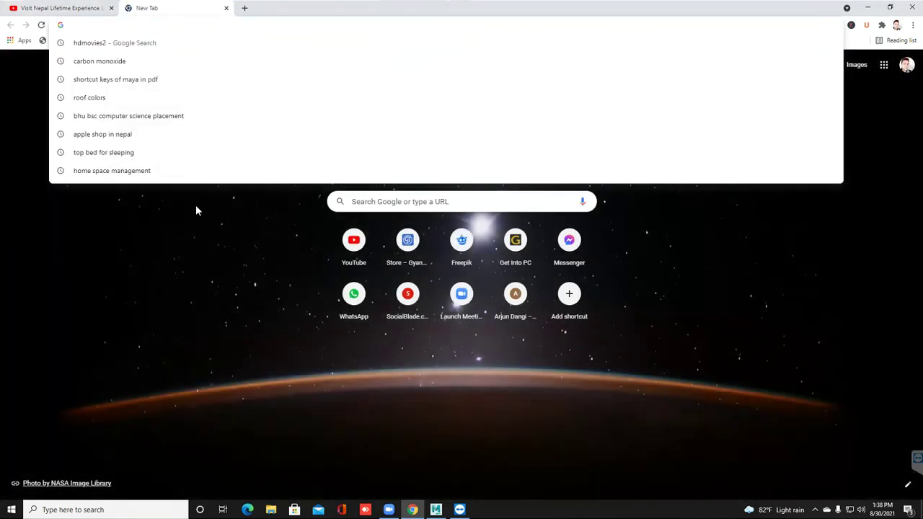
pyautogui.write('wood co')
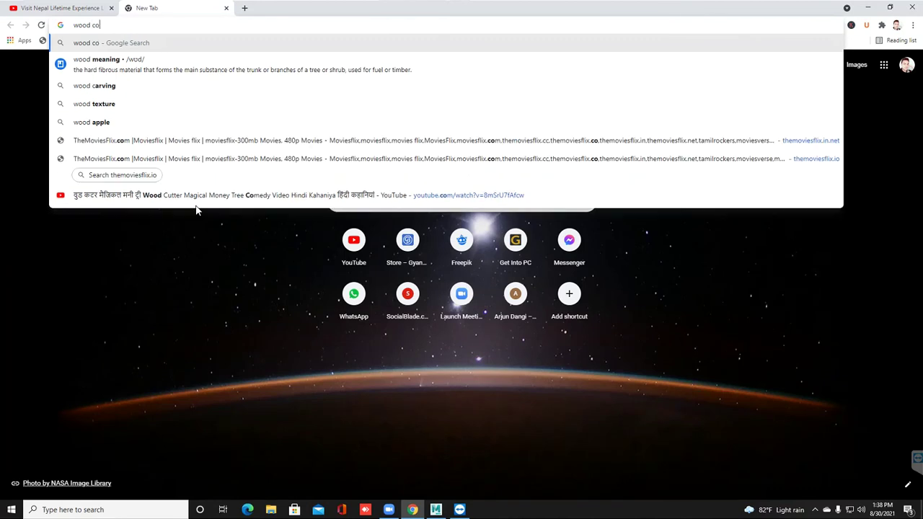
pyautogui.write('l')
pyautogui.press('BackSpace')
pyautogui.press('BackSpace')
pyautogui.press('BackSpace')
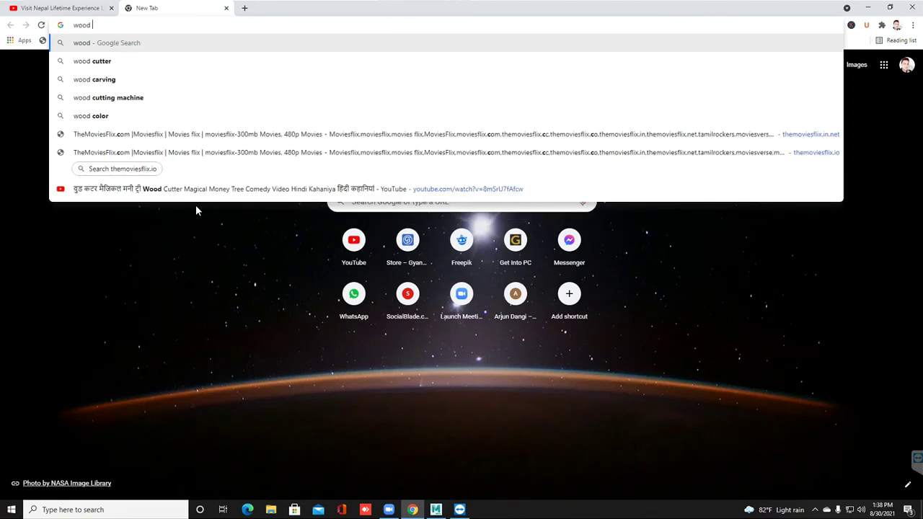
pyautogui.write('texture')
pyautogui.press('Return')
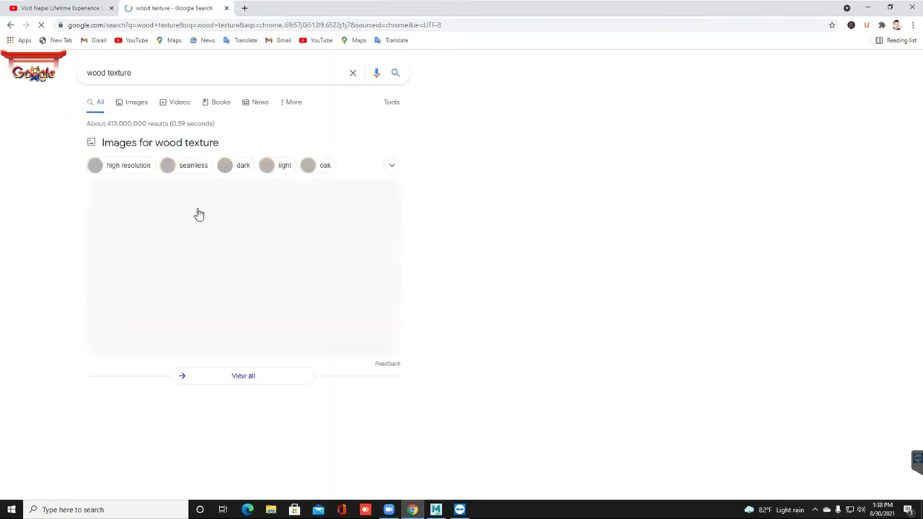
pyautogui.click(136, 102)
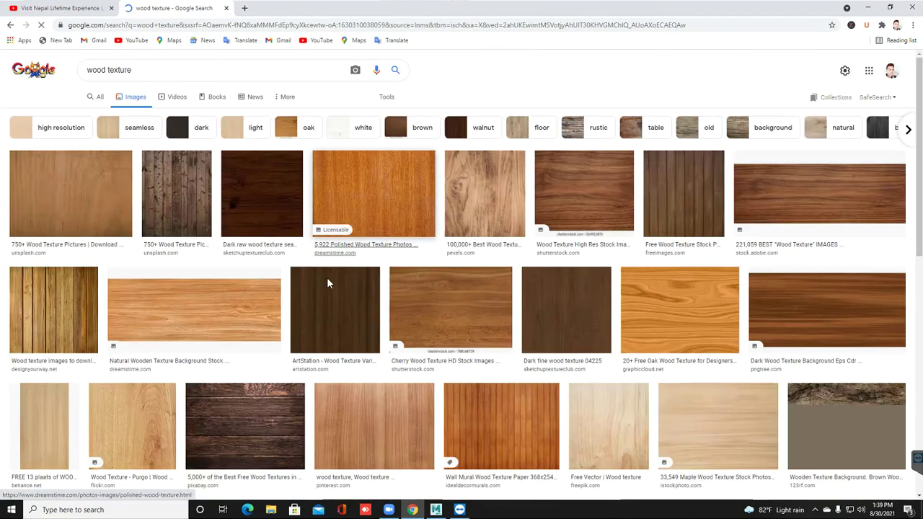
# - Find the warm brown Adobe Stock wood grain image among the results and open its preview
pyautogui.scroll(-2, 381, 280)
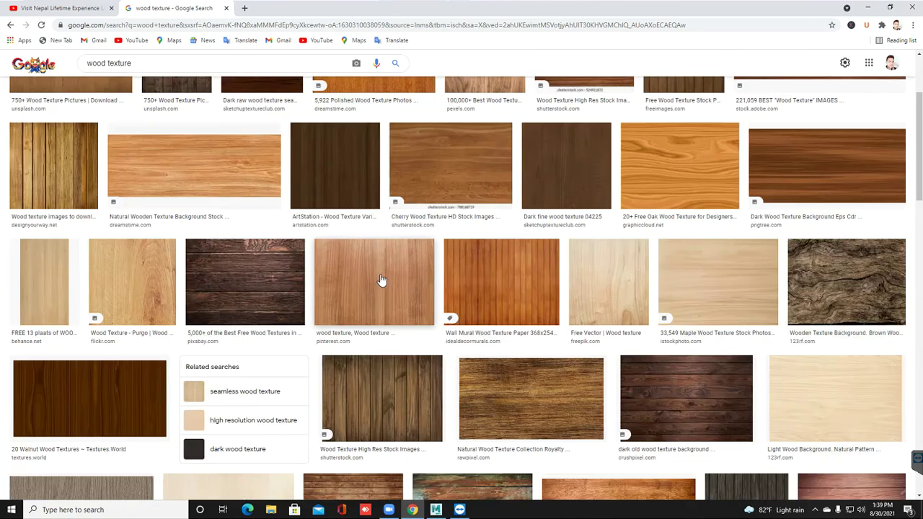
pyautogui.scroll(-1, 382, 280)
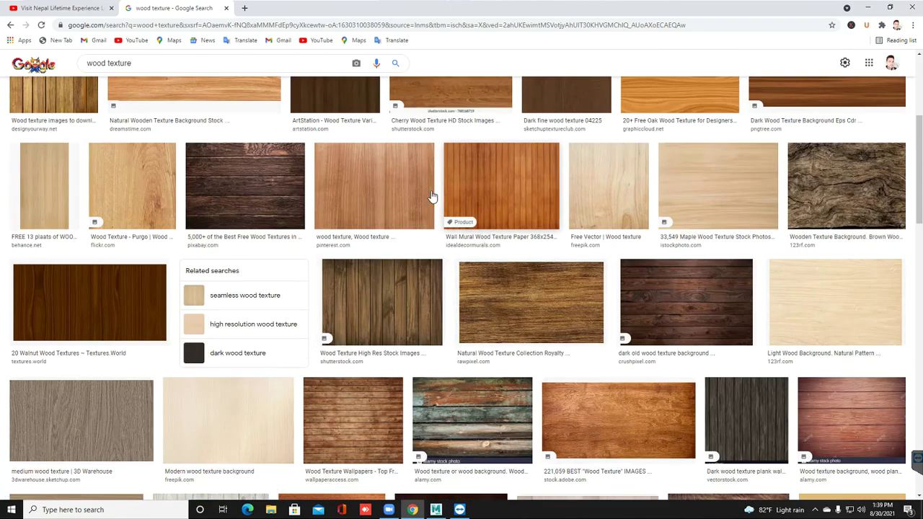
pyautogui.scroll(-2, 393, 193)
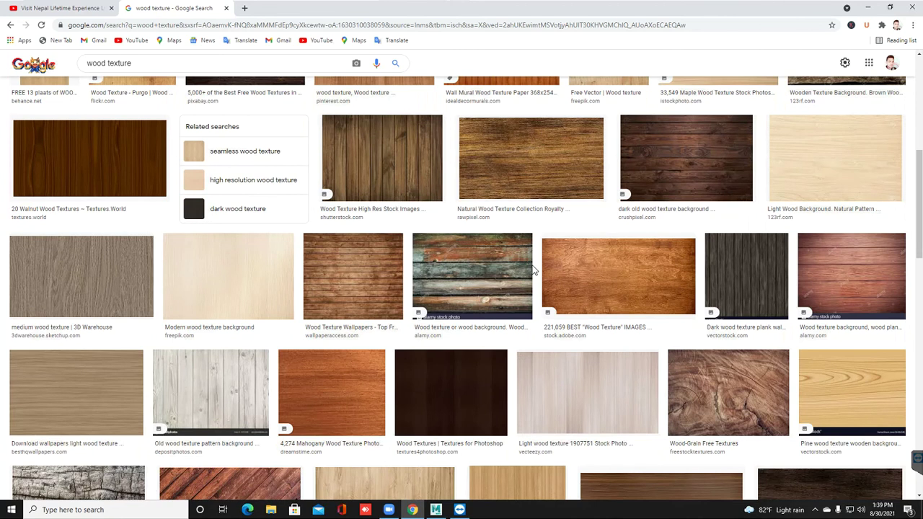
pyautogui.click(611, 302)
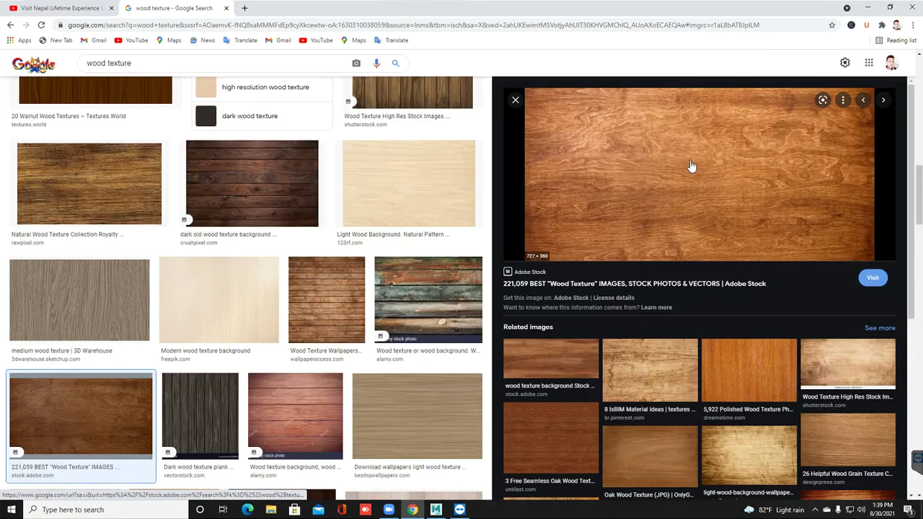
# - Save the previewed wood image as a JPEG in the color\wood folder on drive B, keeping the suggested file name
pyautogui.rightClick(691, 161)
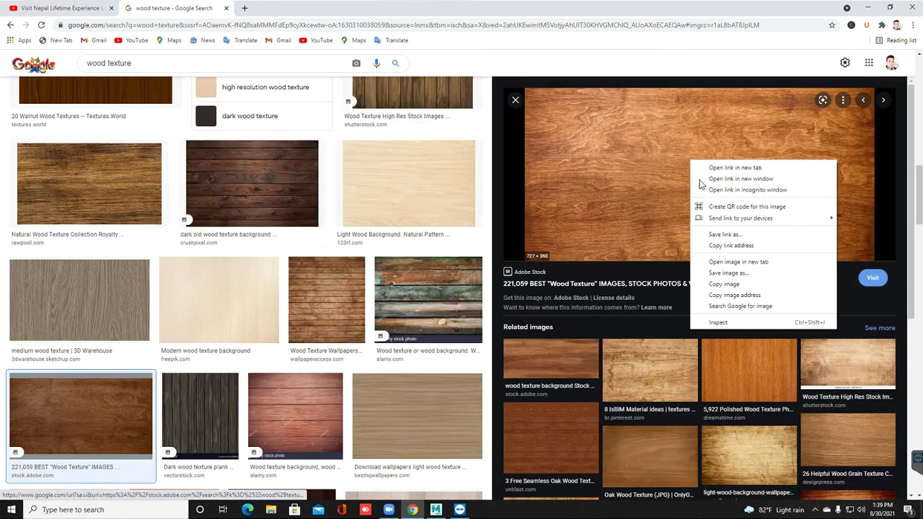
pyautogui.click(731, 274)
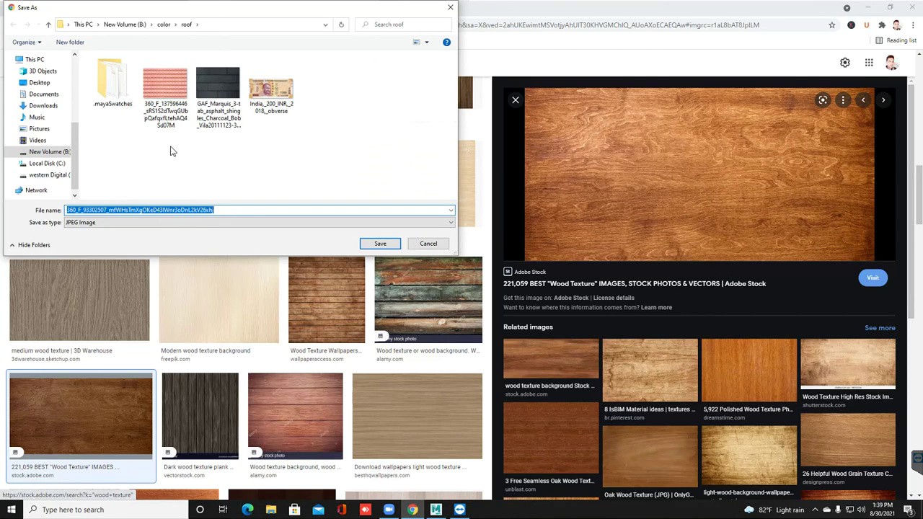
pyautogui.click(57, 153)
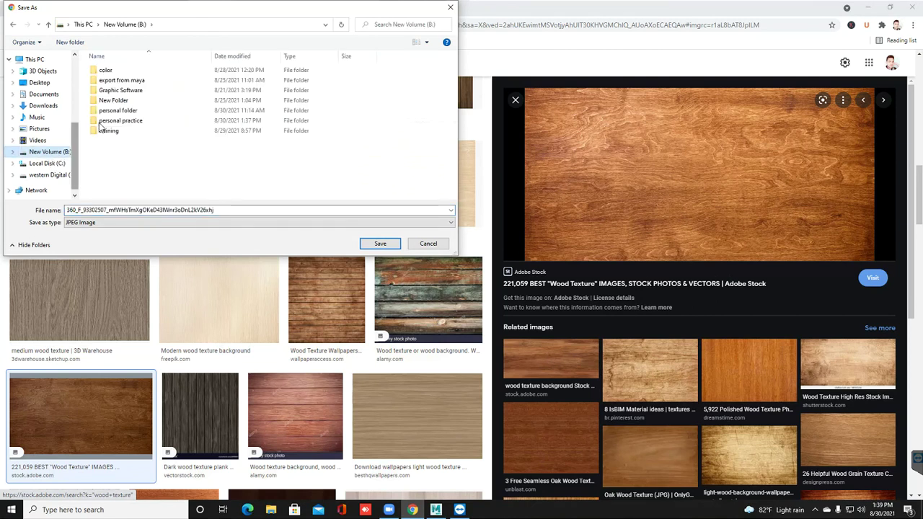
pyautogui.doubleClick(106, 70)
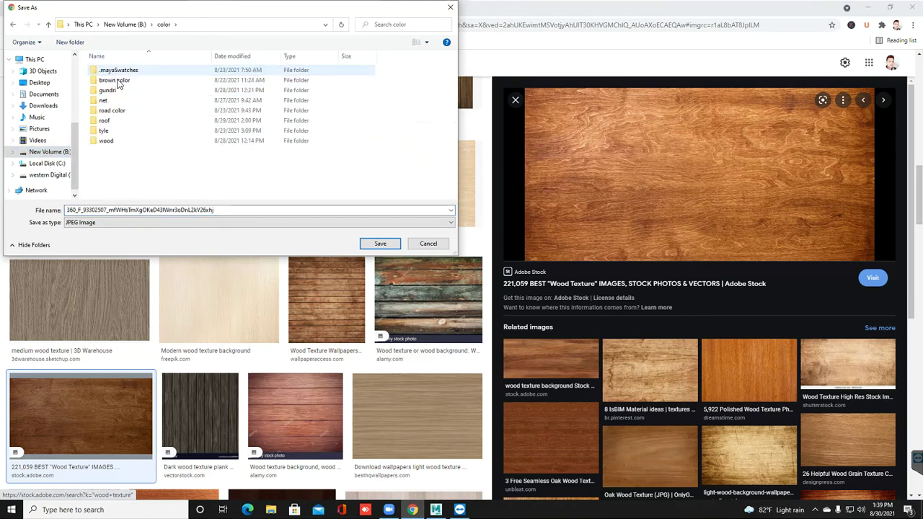
pyautogui.doubleClick(106, 141)
pyautogui.click(382, 246)
pyautogui.click(382, 244)
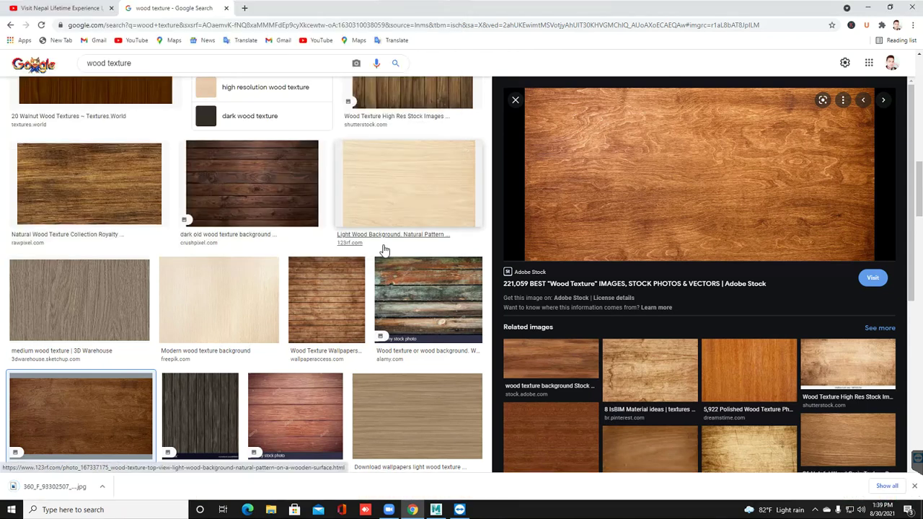
# - Switch back to Maya and assign another new Phong material to the boat's hull
pyautogui.hotkey('alt', 'Tab')
pyautogui.click(468, 188)
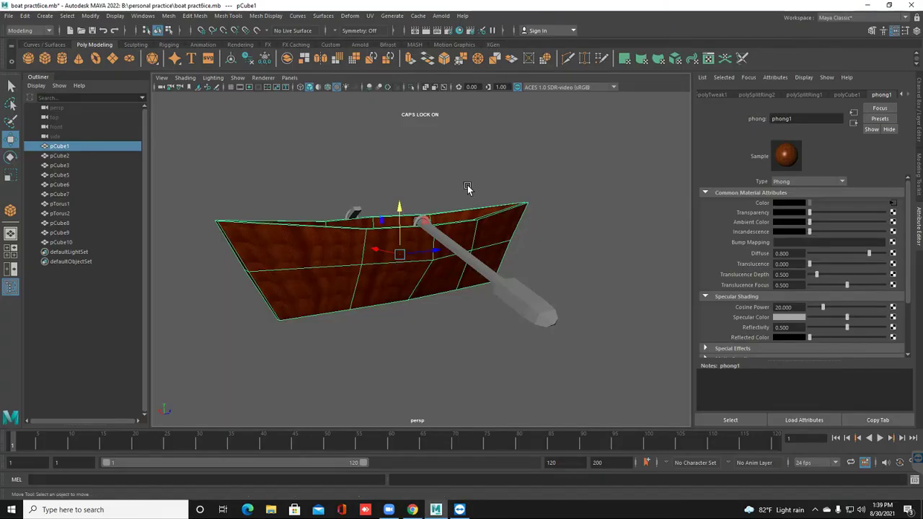
pyautogui.keyDown('alt'); pyautogui.moveTo(467, 188); pyautogui.dragTo(467, 188); pyautogui.keyUp('alt')
pyautogui.hotkey('ctrl', 'z')
pyautogui.moveTo(337, 244); pyautogui.dragTo(332, 491, button='right')
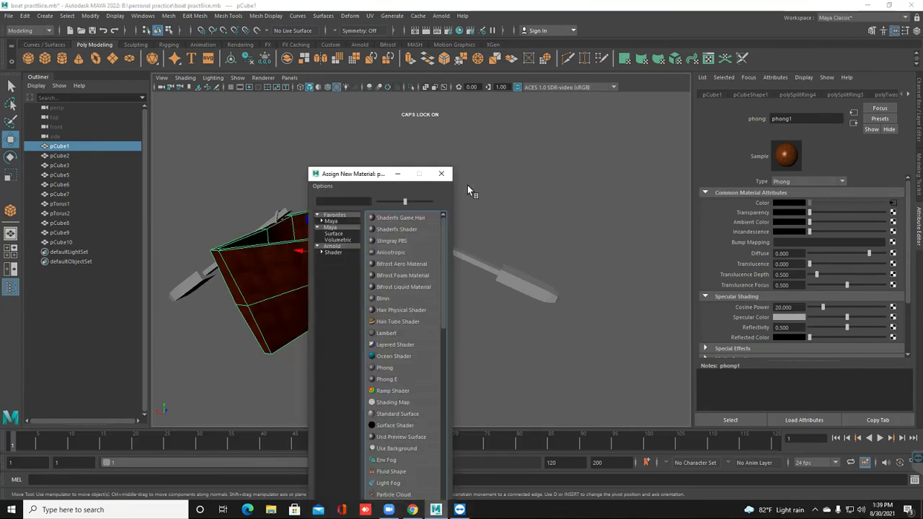
pyautogui.click(385, 367)
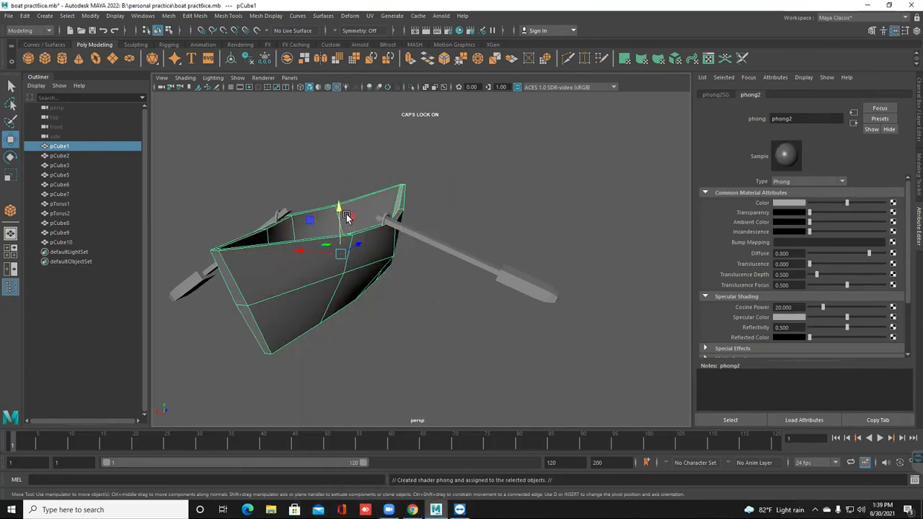
# - Undo the last material assignment and assign a fresh Phong material to the boat's hull
pyautogui.hotkey('ctrl', 'z')
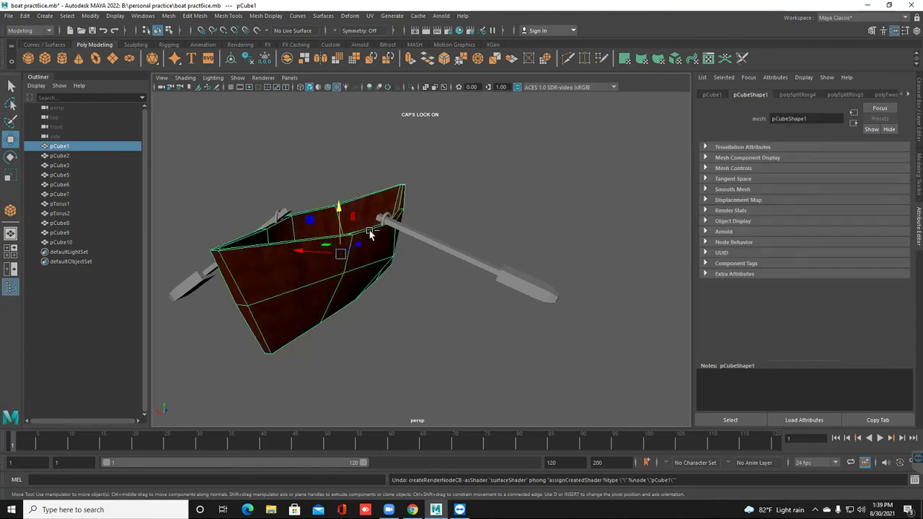
pyautogui.moveTo(358, 230); pyautogui.dragTo(345, 450, button='right')
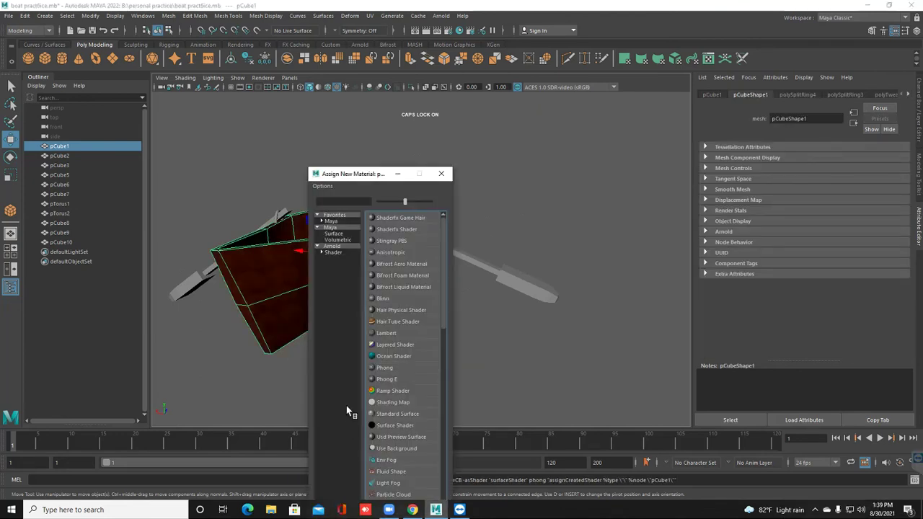
pyautogui.scroll(-2, 386, 346)
pyautogui.scroll(2, 385, 343)
pyautogui.click(344, 217)
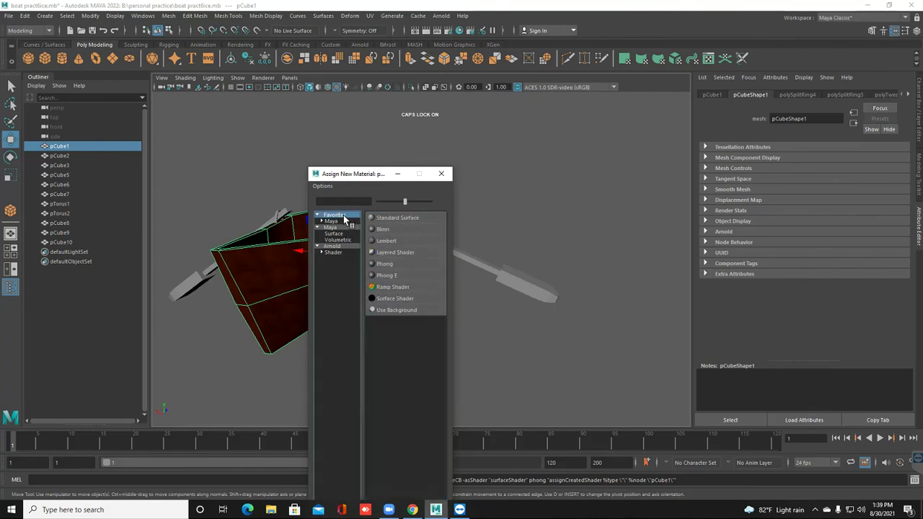
pyautogui.click(401, 277)
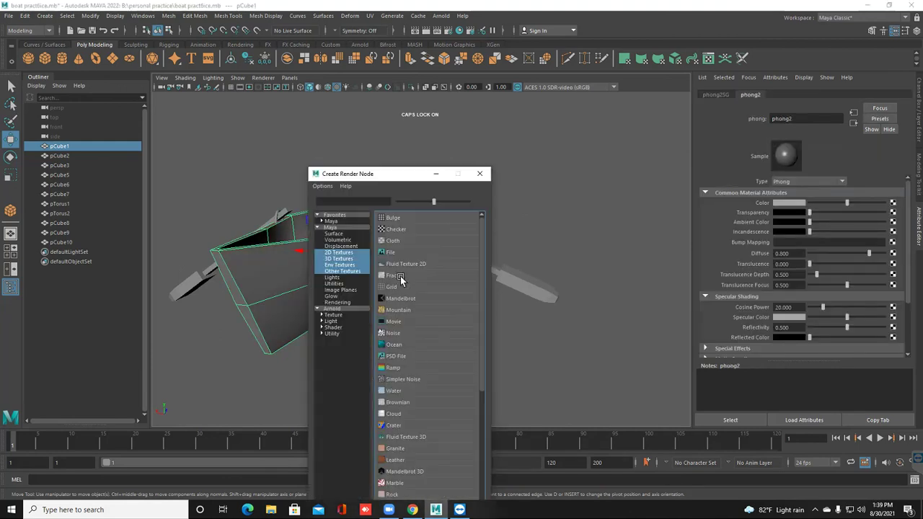
# - Map the hull material's color with a File texture using the light, horizontal-grain wood image from the B:\color\wood folder
pyautogui.click(400, 278)
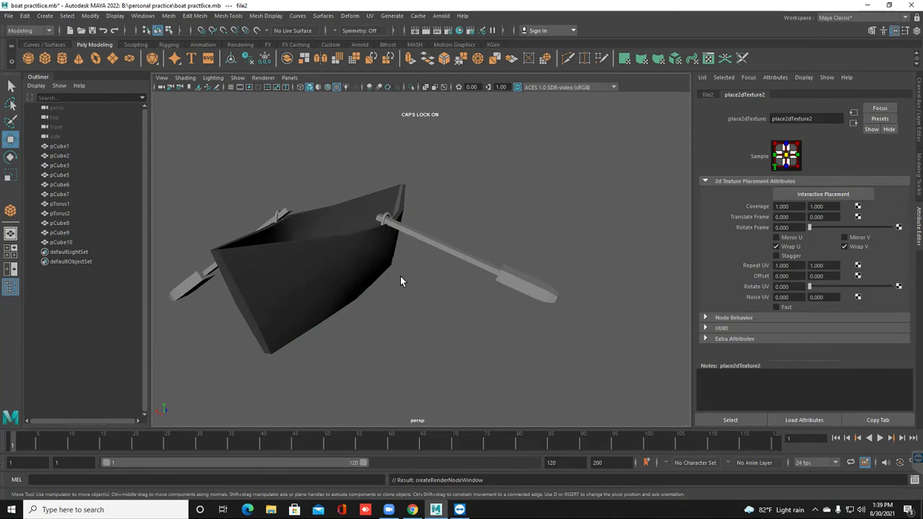
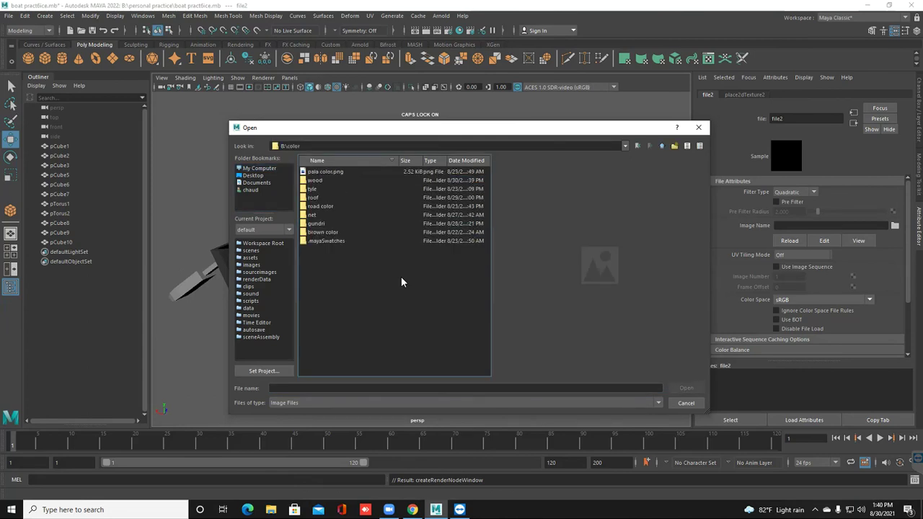
pyautogui.press('Down')
pyautogui.press('Down')
pyautogui.press('Return')
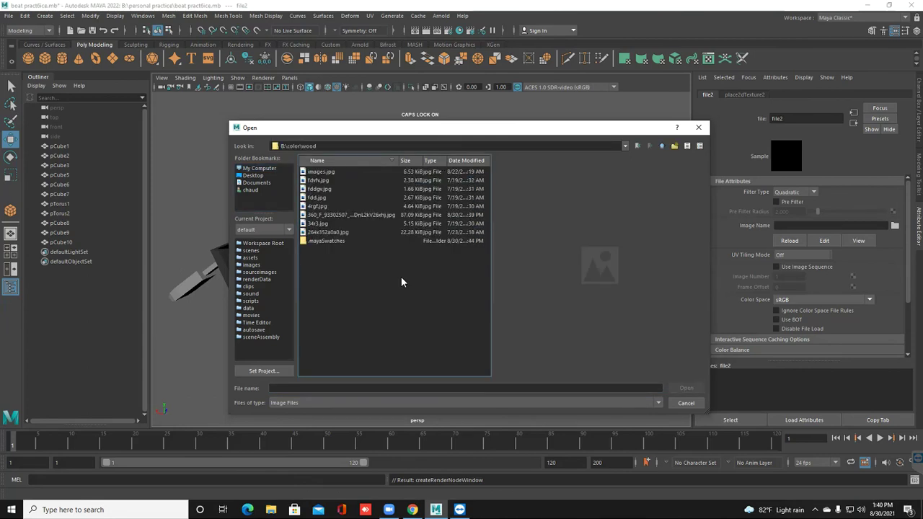
pyautogui.press('Down')
pyautogui.press('Down')
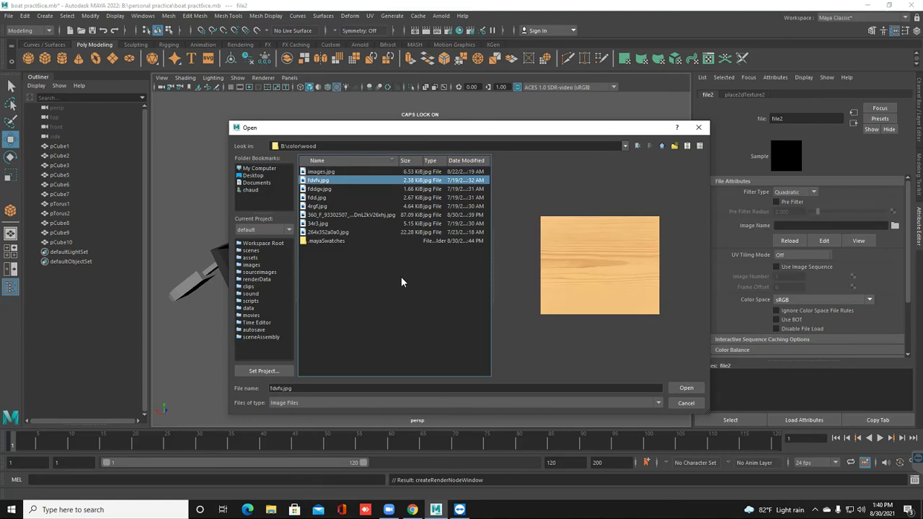
pyautogui.press('Down')
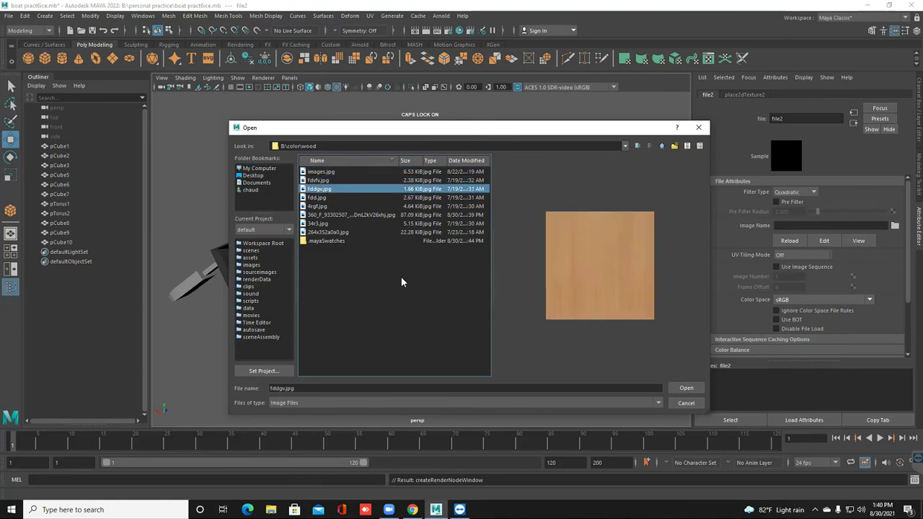
pyautogui.press('Up')
pyautogui.press('Up')
pyautogui.press('Down')
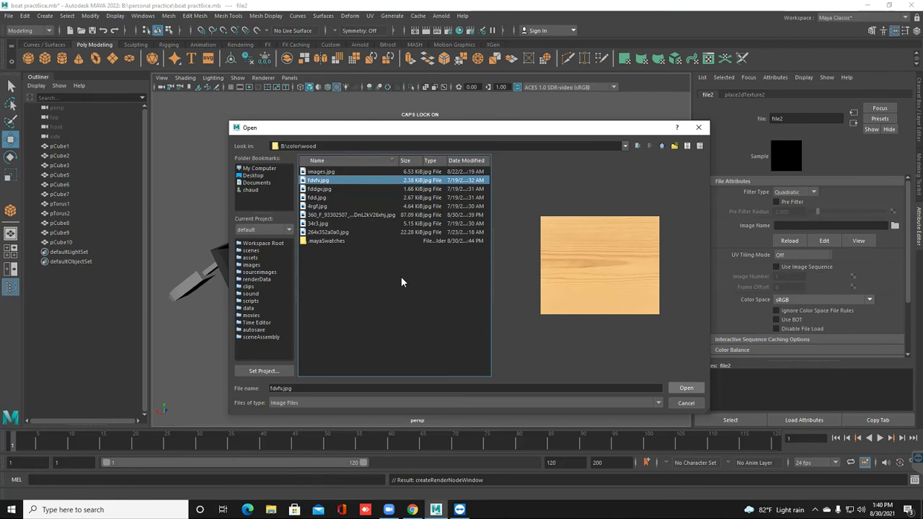
pyautogui.press('Return')
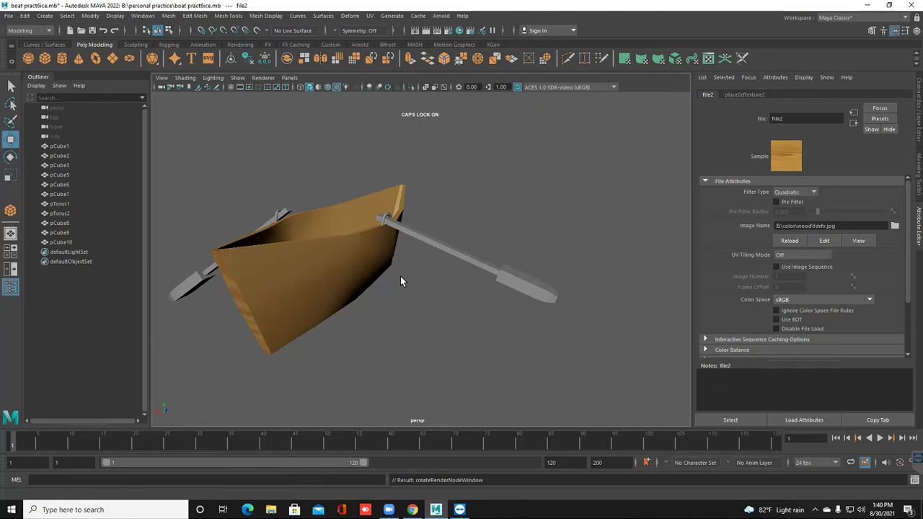
# - Set the hull wood texture's Repeat UV to 100 in both directions and deselect everything
pyautogui.moveTo(790, 266); pyautogui.dragTo(786, 266)
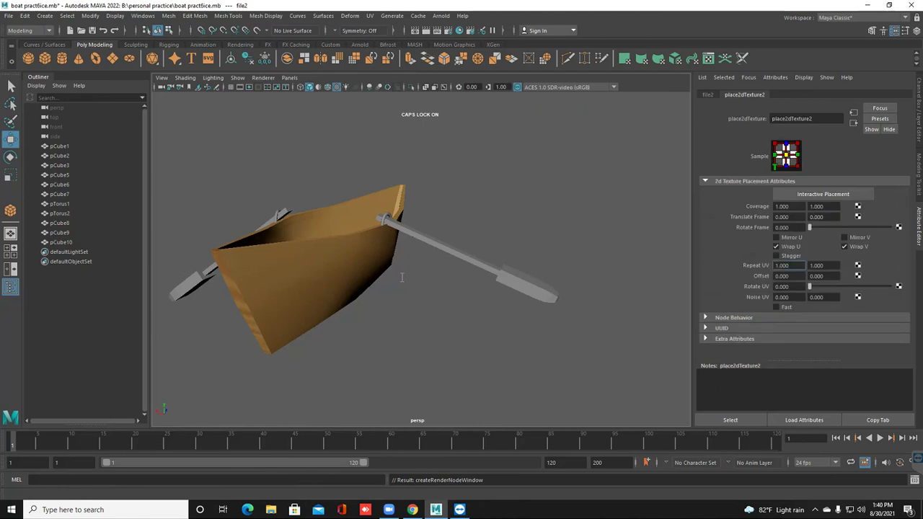
pyautogui.press('BackSpace')
pyautogui.press('Tab')
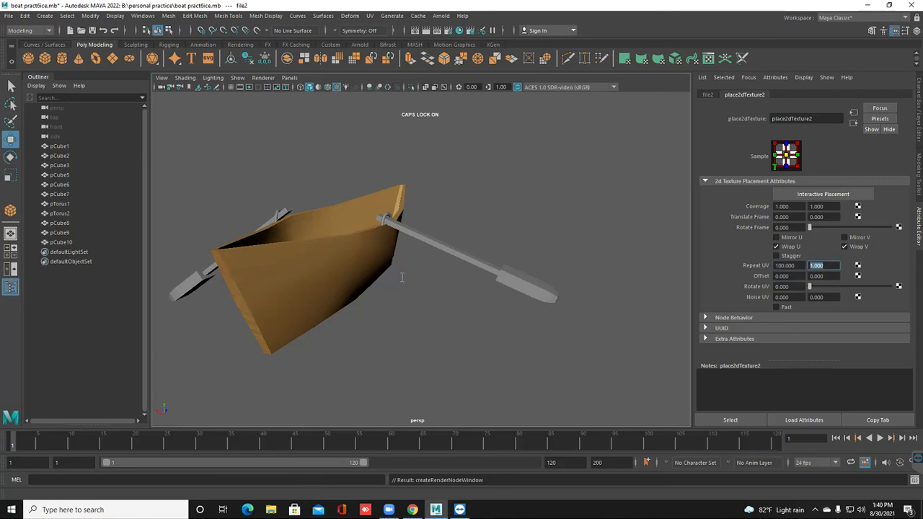
pyautogui.write('100')
pyautogui.press('Return')
pyautogui.click(400, 278)
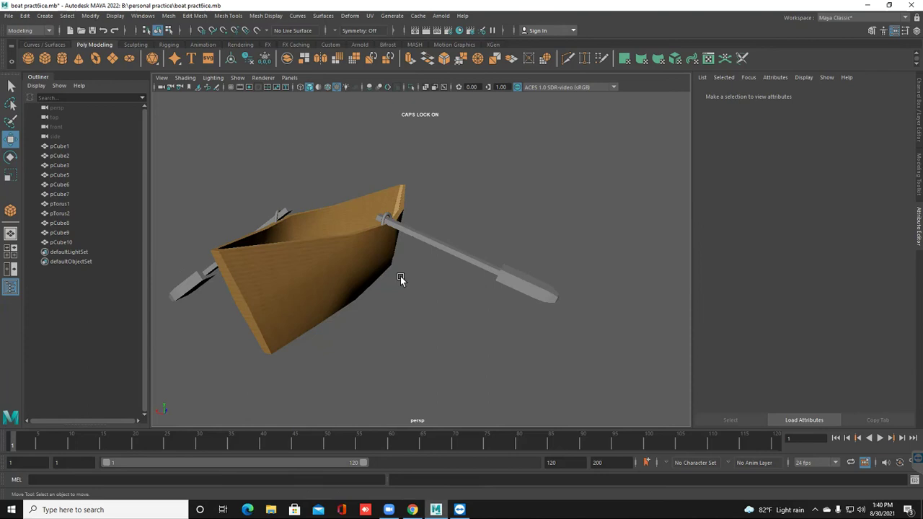
# - Select all five seats inside the boat and combine them into a single mesh
pyautogui.keyDown('alt'); pyautogui.moveTo(401, 277); pyautogui.dragTo(400, 278); pyautogui.keyUp('alt')
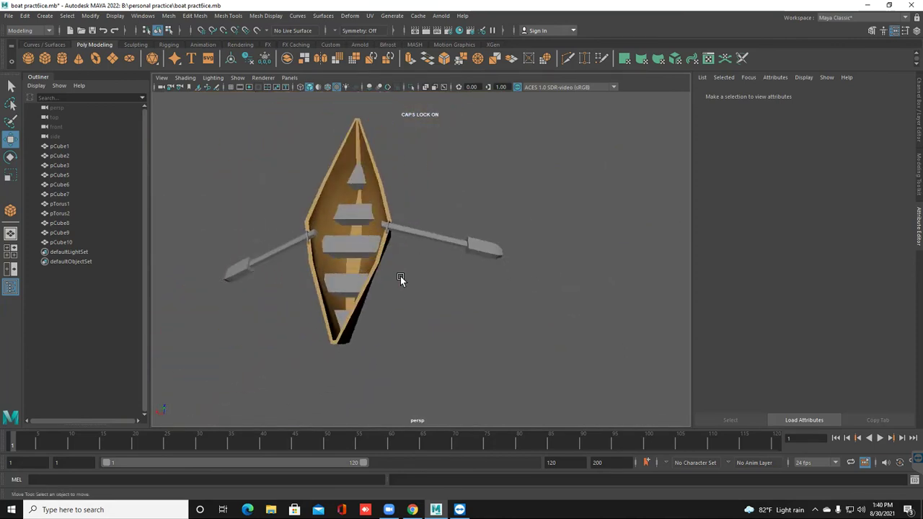
pyautogui.click(351, 246)
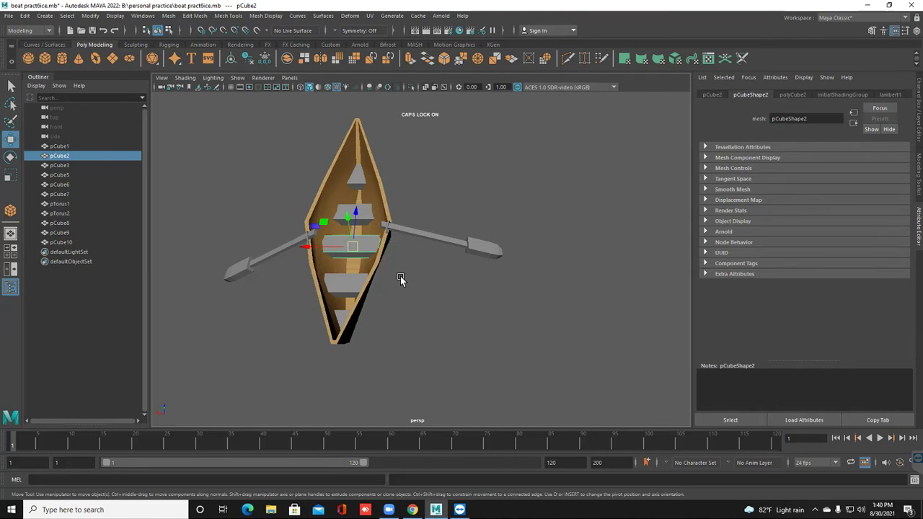
pyautogui.keyDown('shift'); pyautogui.click(347, 284); pyautogui.keyUp('shift')
pyautogui.keyDown('shift'); pyautogui.click(344, 307); pyautogui.keyUp('shift')
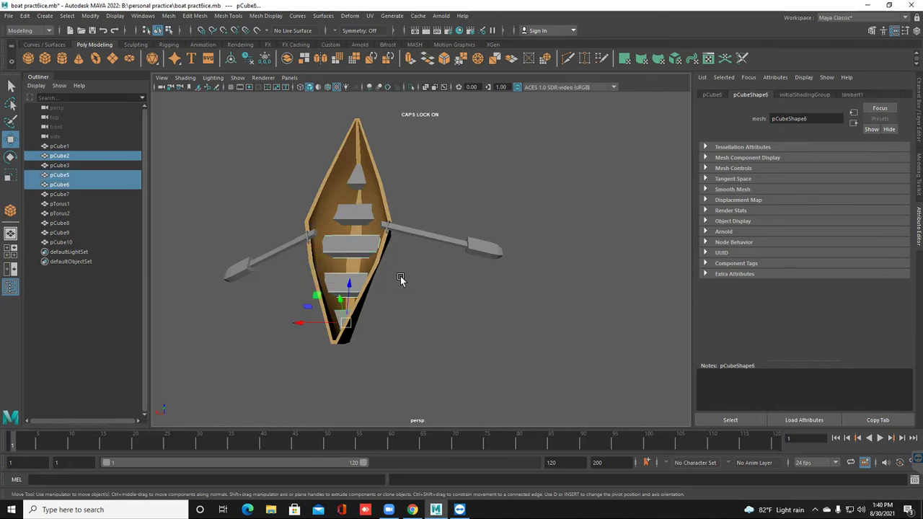
pyautogui.keyDown('shift'); pyautogui.click(356, 215); pyautogui.keyUp('shift')
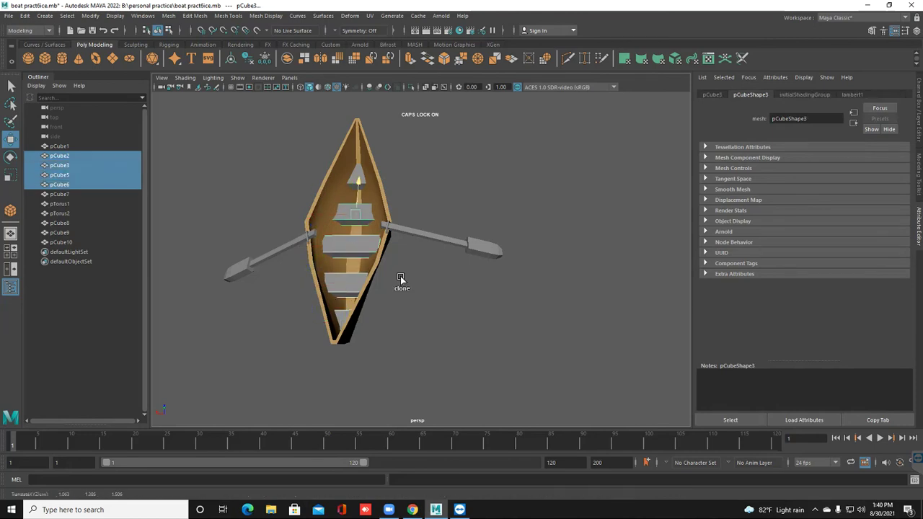
pyautogui.keyDown('shift'); pyautogui.click(356, 169); pyautogui.keyUp('shift')
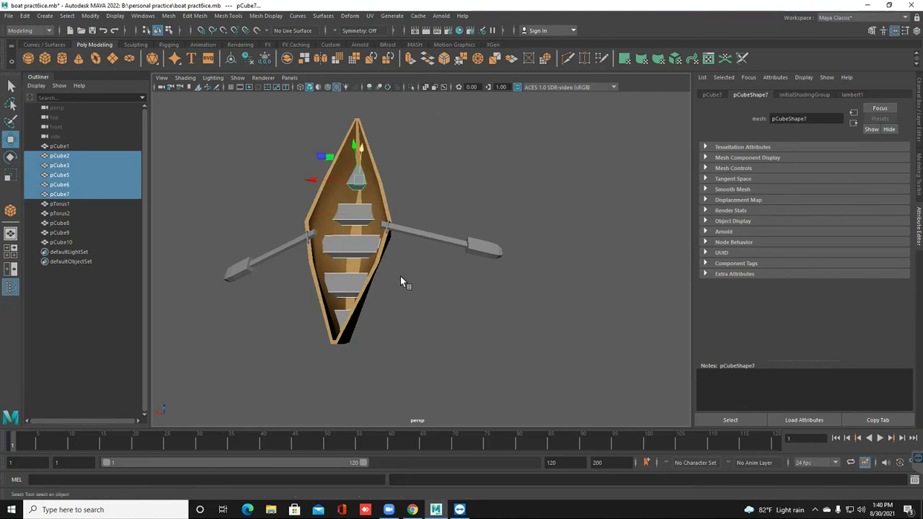
pyautogui.press('q')
pyautogui.click(168, 15)
pyautogui.moveTo(189, 39)
pyautogui.click(283, 40)
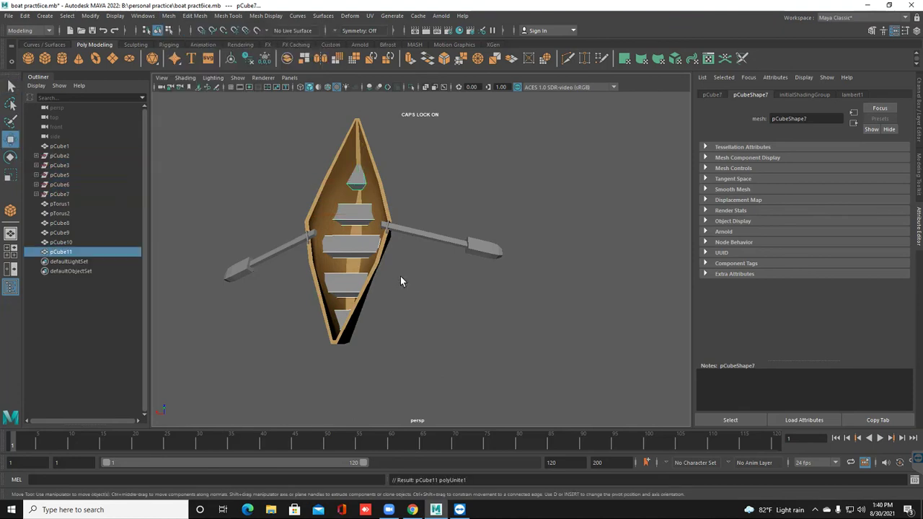
# - Assign the existing phong2 wood material to the combined seats and clear the selection
pyautogui.rightClick(401, 277)
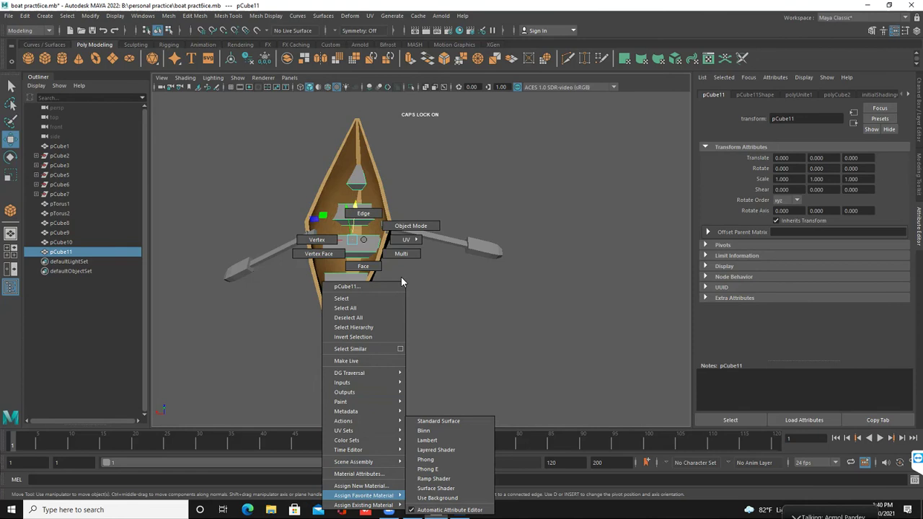
pyautogui.moveTo(363, 505)
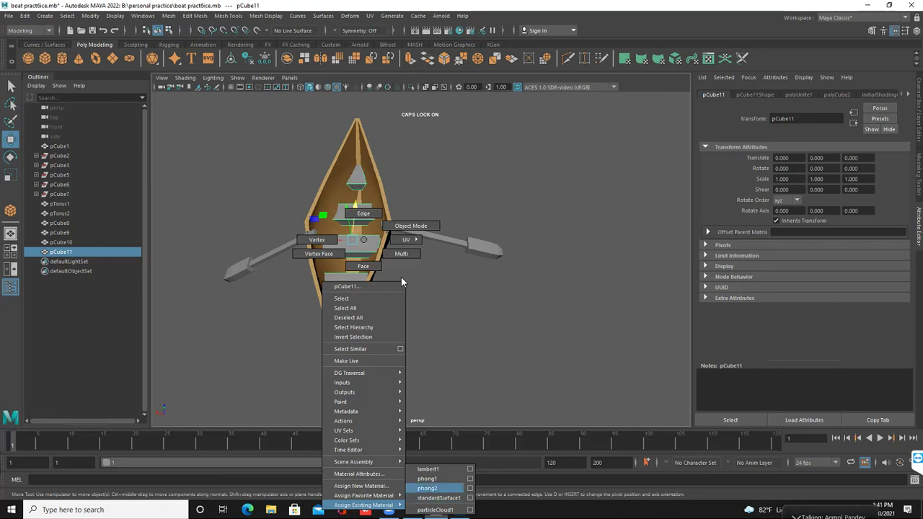
pyautogui.click(427, 489)
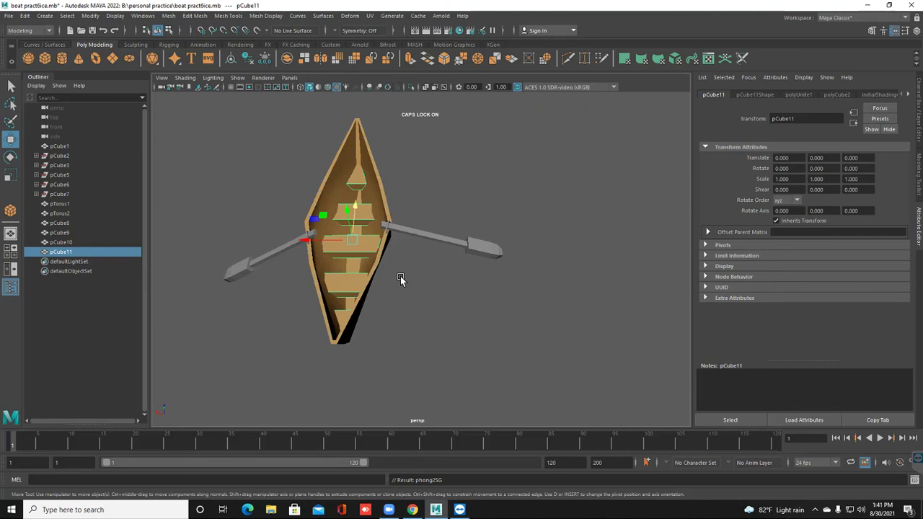
pyautogui.click(400, 277)
# - Select the oars on both sides of the boat and assign them a new Phong material
pyautogui.keyDown('alt'); pyautogui.moveTo(400, 277); pyautogui.dragTo(400, 277); pyautogui.keyUp('alt')
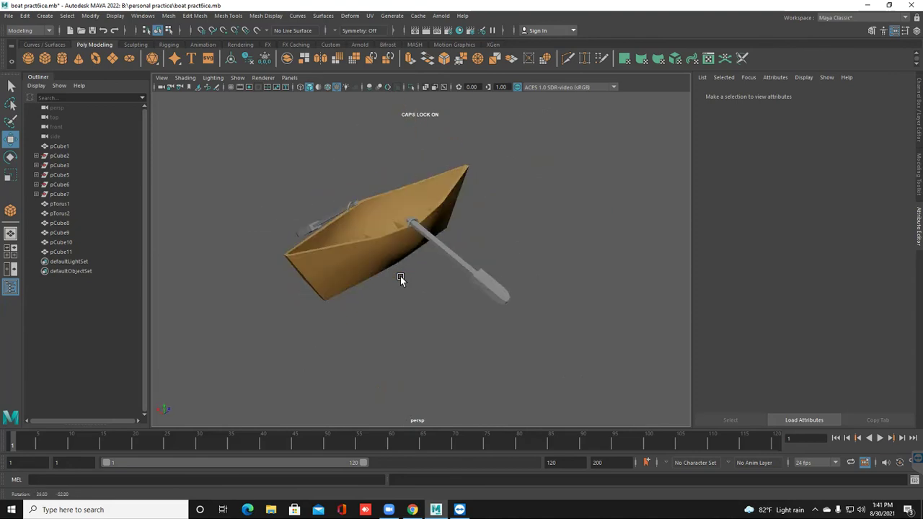
pyautogui.click(400, 276)
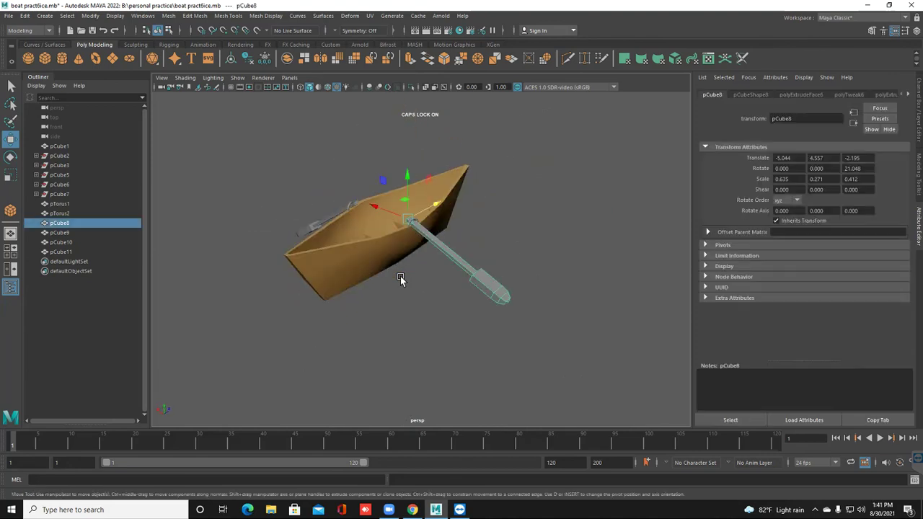
pyautogui.keyDown('shift'); pyautogui.click(410, 261); pyautogui.keyUp('shift')
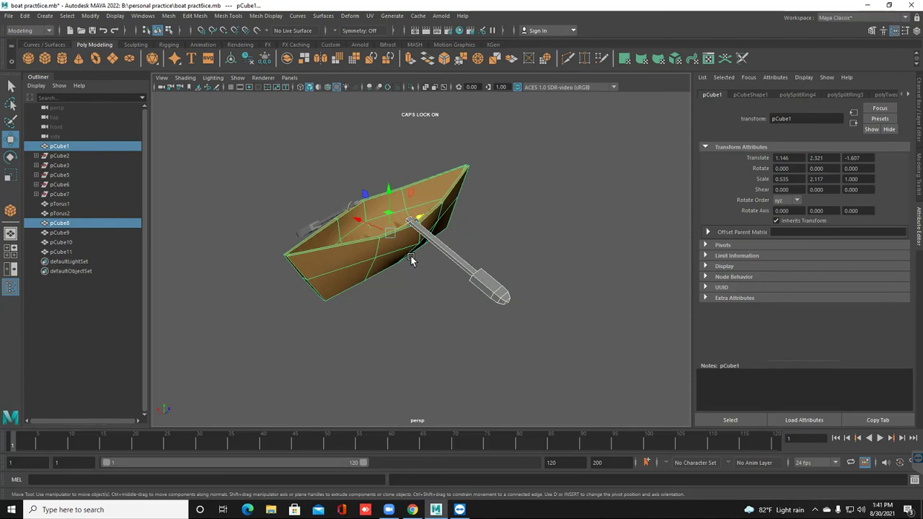
pyautogui.click(414, 257)
pyautogui.keyDown('alt'); pyautogui.moveTo(435, 244); pyautogui.dragTo(436, 243); pyautogui.keyUp('alt')
pyautogui.click(436, 243)
pyautogui.keyDown('shift'); pyautogui.click(282, 267); pyautogui.keyUp('shift')
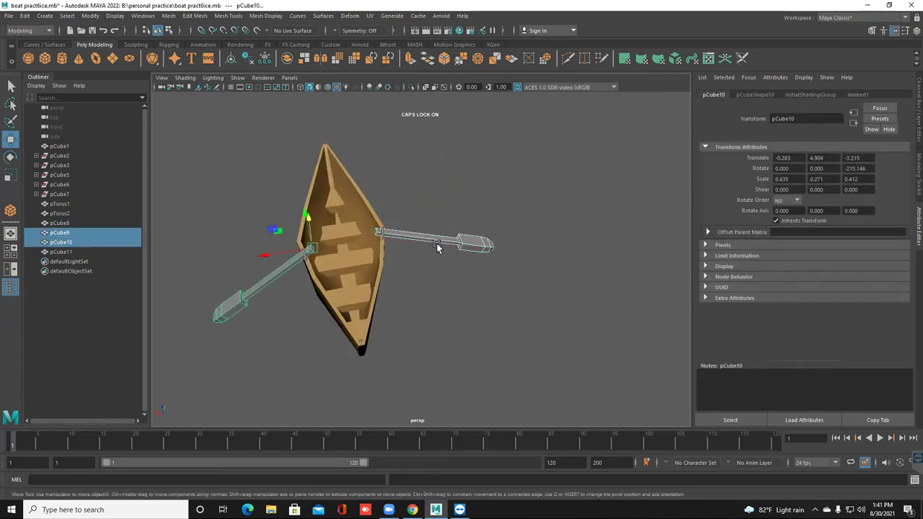
pyautogui.moveTo(282, 265); pyautogui.dragTo(282, 491, button='right')
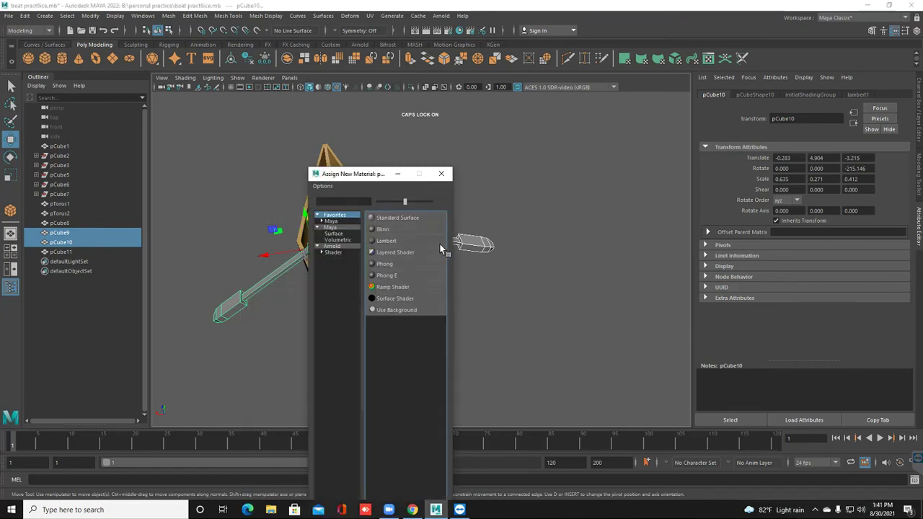
pyautogui.click(433, 264)
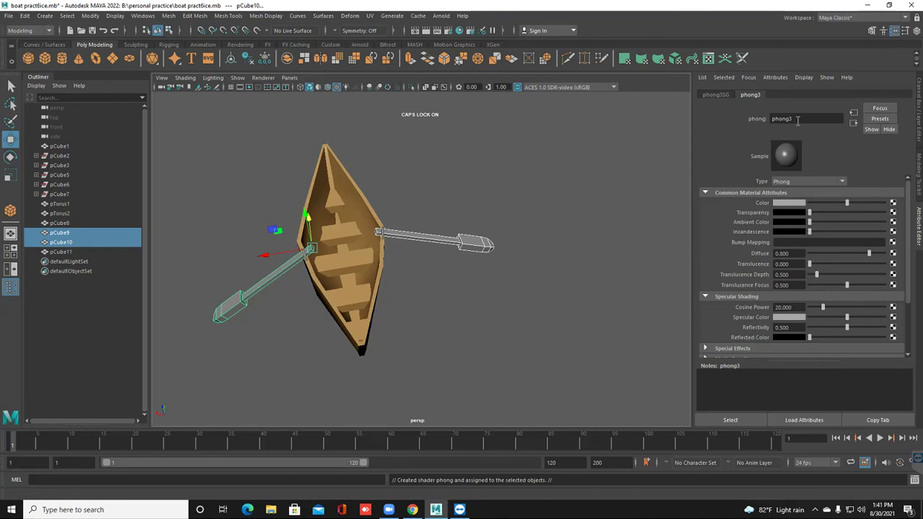
# - Rename the oars' new Phong material to WOOD
pyautogui.moveTo(796, 119); pyautogui.dragTo(761, 122)
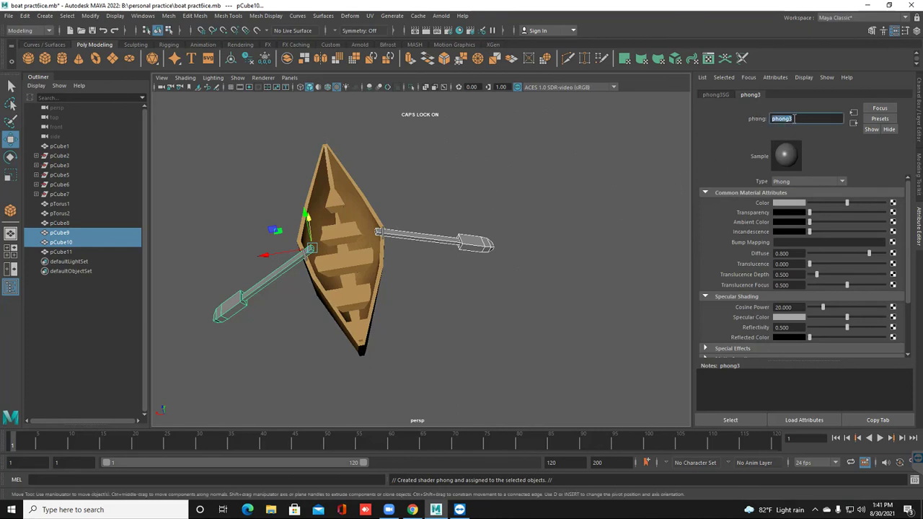
pyautogui.press('BackSpace')
pyautogui.write('O')
pyautogui.click(777, 119)
pyautogui.press('BackSpace')
pyautogui.click(795, 120)
pyautogui.press('BackSpace')
pyautogui.press('BackSpace')
pyautogui.press('BackSpace')
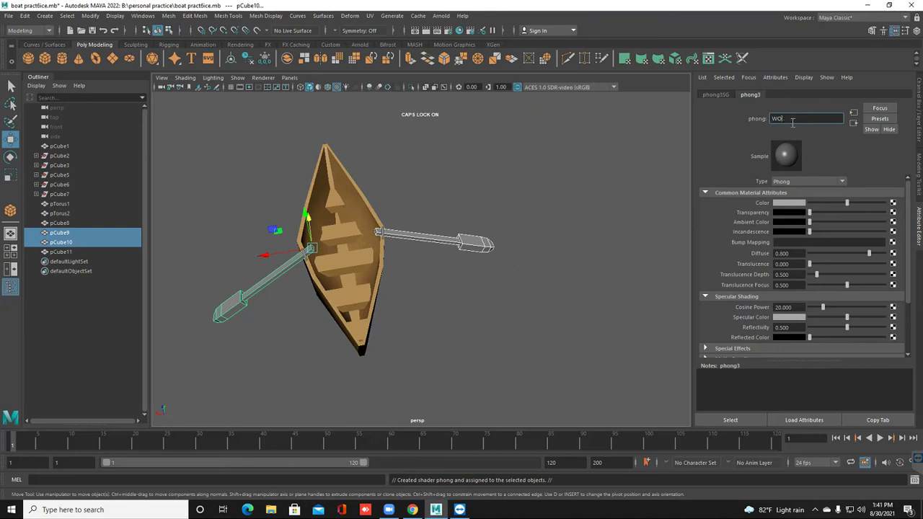
pyautogui.write('WOOD')
pyautogui.press('Return')
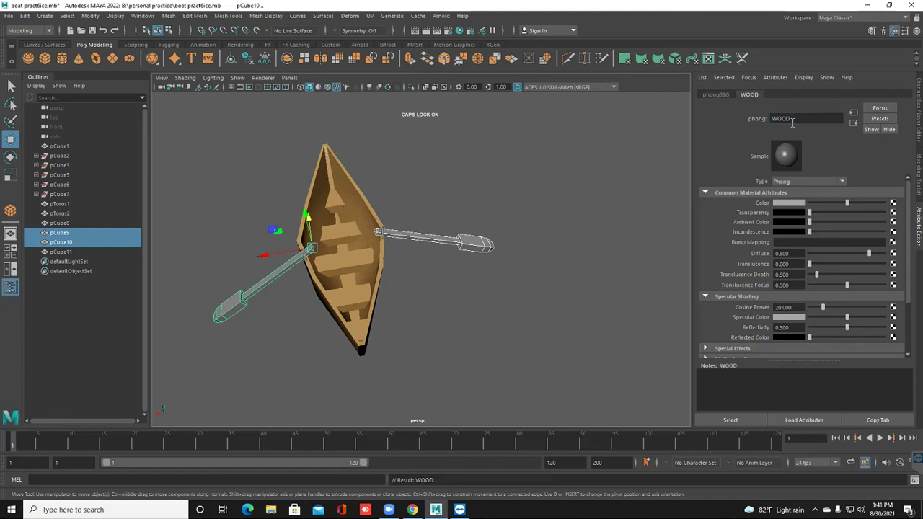
# - Connect a file texture to the WOOD material's color and browse for its image in the B:\color\wood folder
pyautogui.click(892, 204)
pyautogui.click(893, 204)
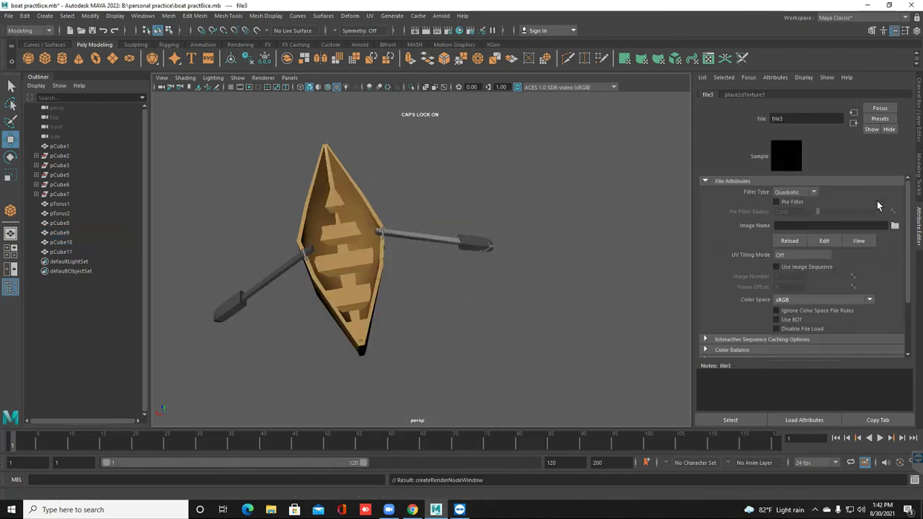
pyautogui.click(894, 226)
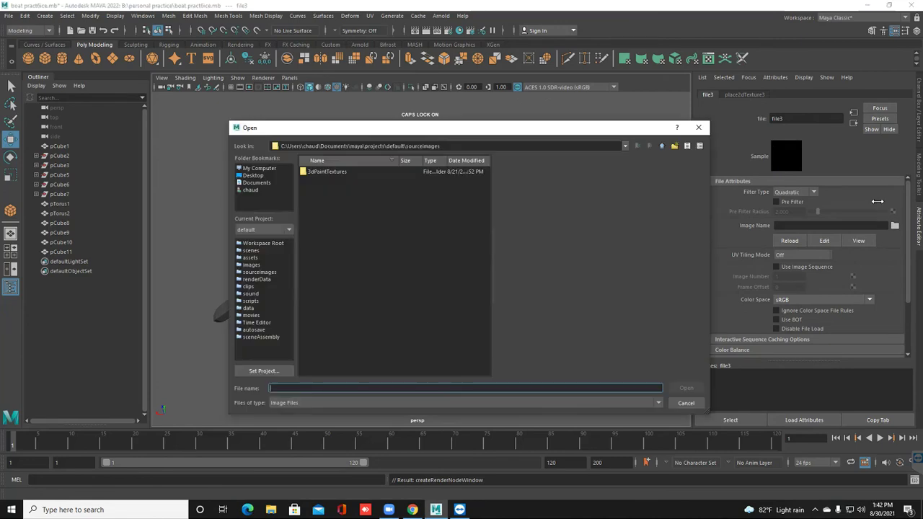
pyautogui.click(259, 168)
pyautogui.doubleClick(329, 179)
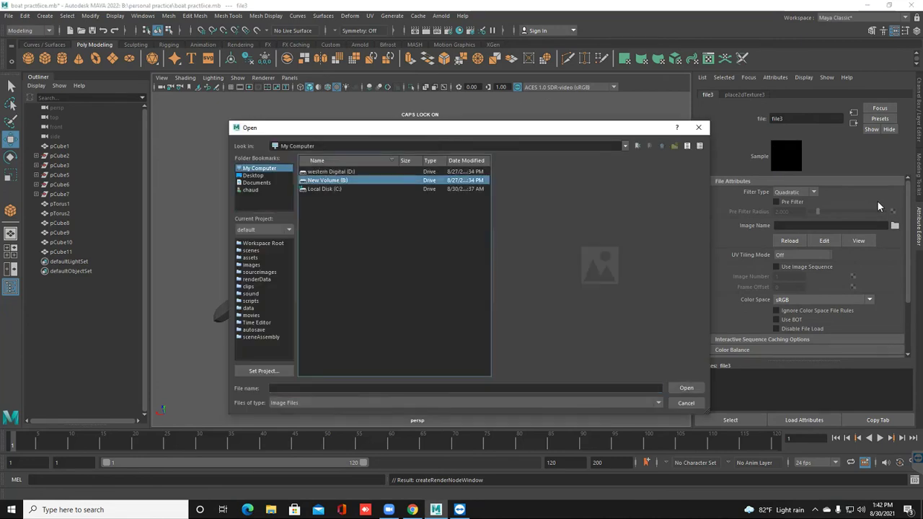
pyautogui.doubleClick(315, 223)
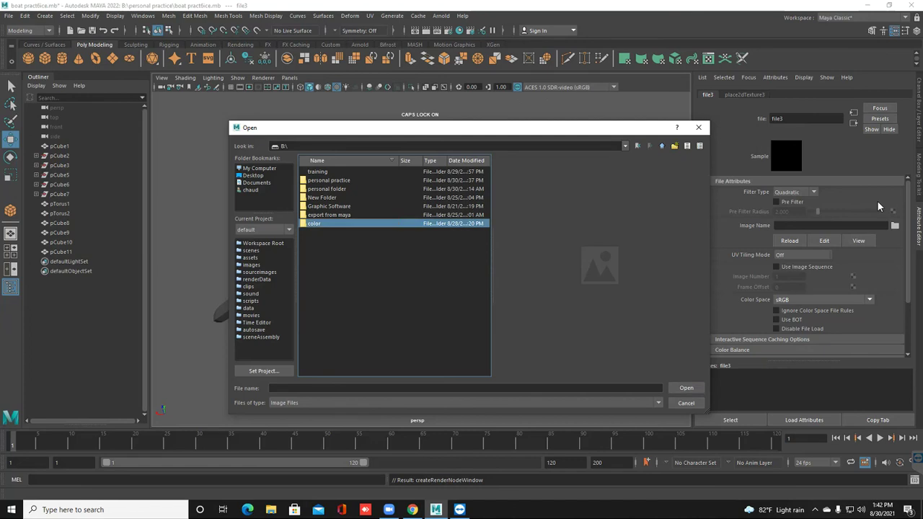
pyautogui.doubleClick(315, 180)
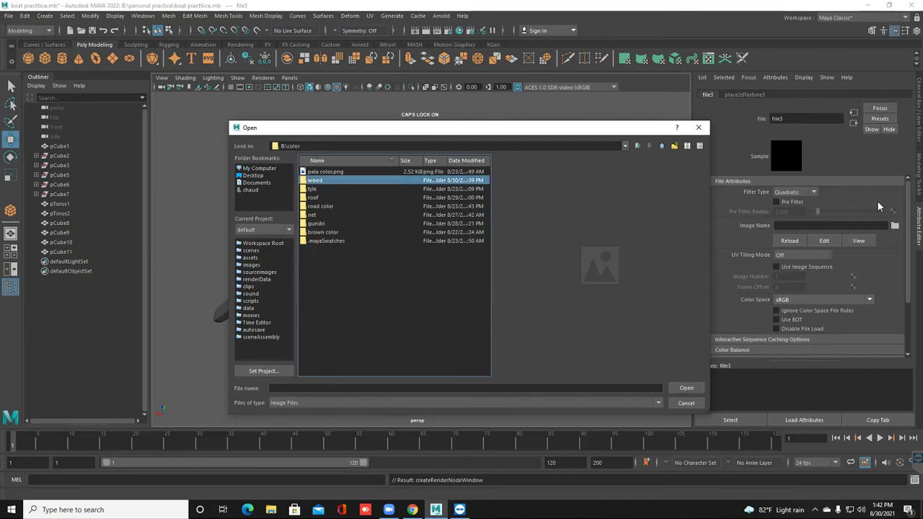
# - Preview the wood images and load 4rgf.jpg as the oars' texture
pyautogui.click(317, 206)
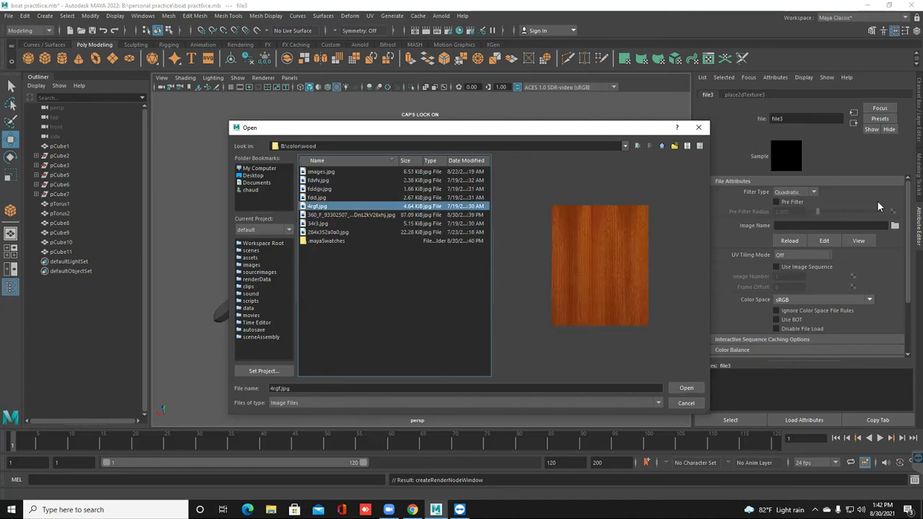
pyautogui.moveTo(452, 129); pyautogui.dragTo(705, 97)
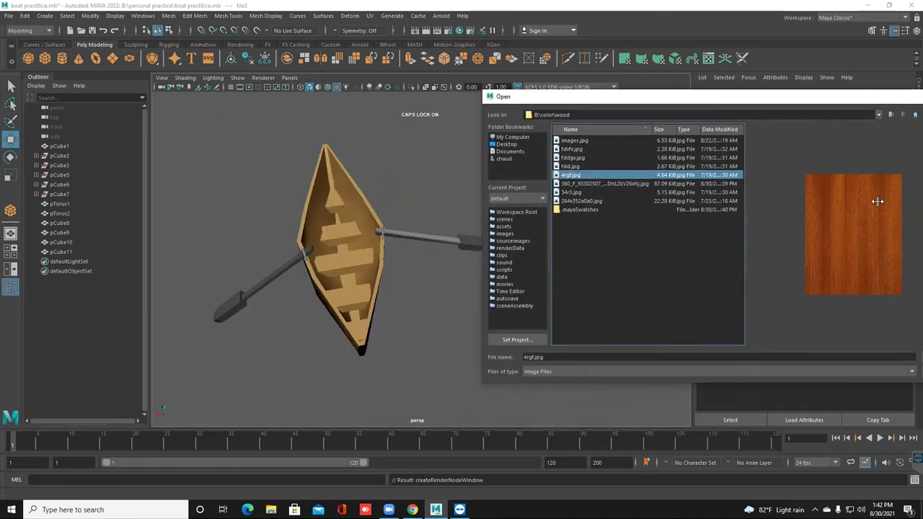
pyautogui.click(575, 141)
pyautogui.click(573, 149)
pyautogui.click(574, 158)
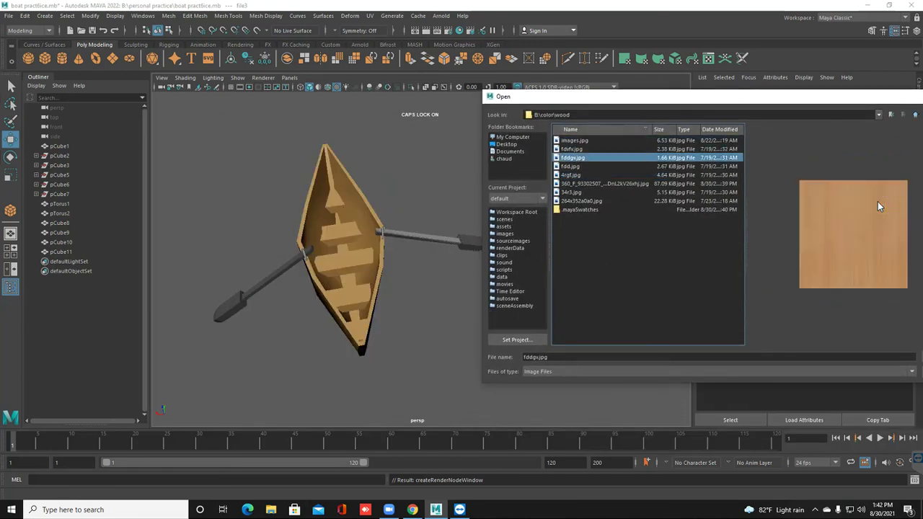
pyautogui.press('Down')
pyautogui.press('Down')
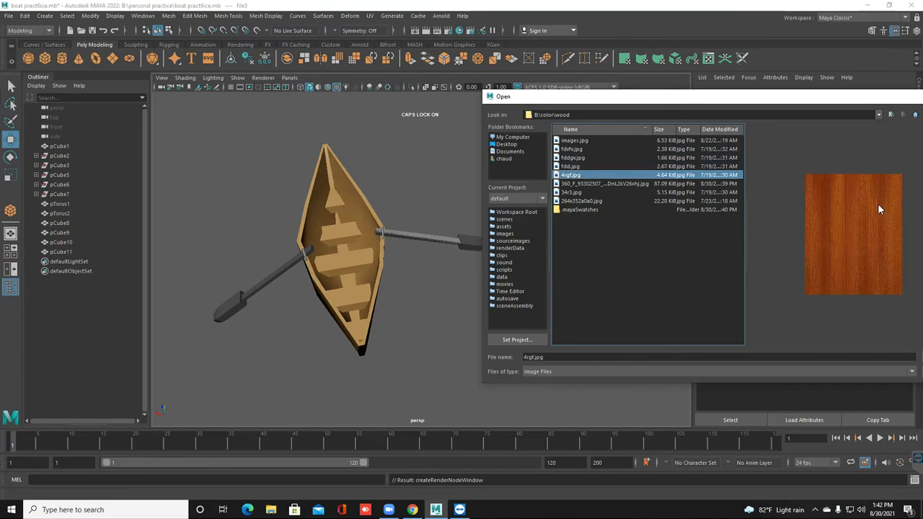
pyautogui.moveTo(692, 97); pyautogui.dragTo(602, 106)
pyautogui.click(850, 366)
# - Inspect the textured oars and delete the duplicate oar pCube8 that overlaps pCube9
pyautogui.scroll(2, 545, 252)
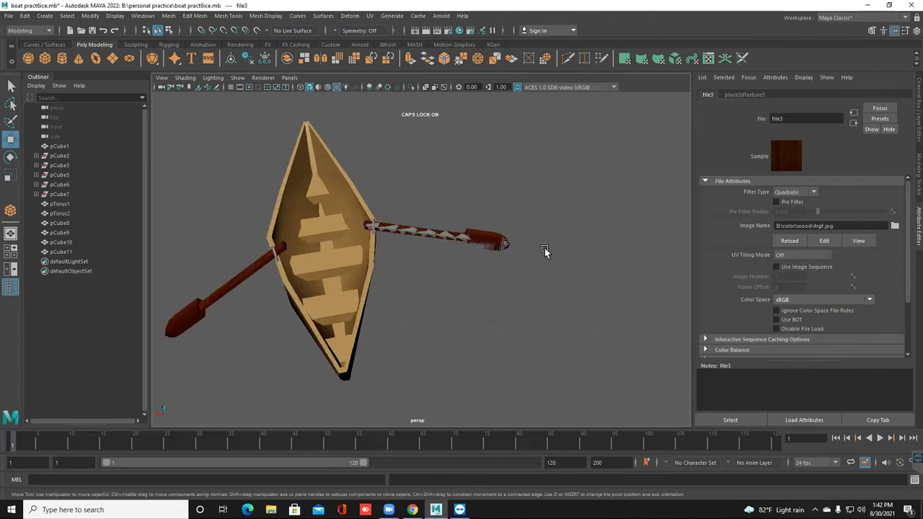
pyautogui.keyDown('alt'); pyautogui.moveTo(501, 244); pyautogui.dragTo(454, 267); pyautogui.keyUp('alt')
pyautogui.scroll(3, 449, 247)
pyautogui.scroll(-3, 450, 246)
pyautogui.scroll(-3, 450, 244)
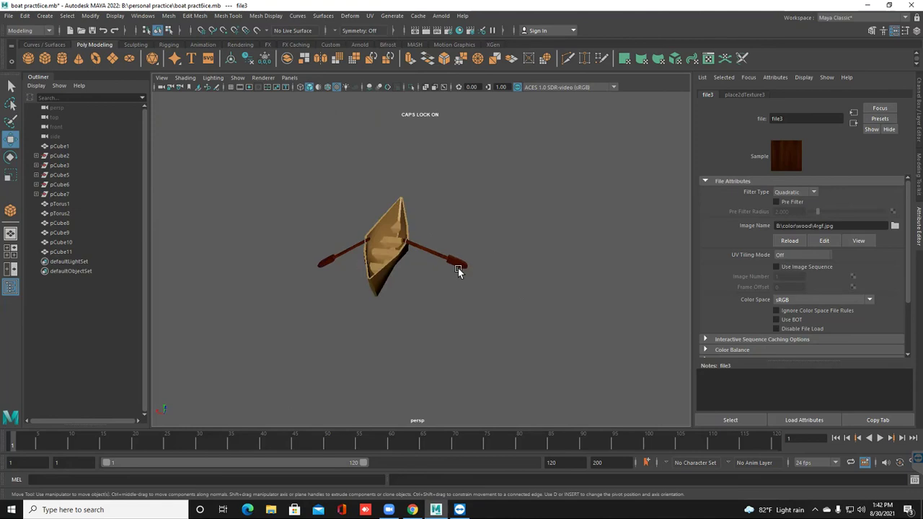
pyautogui.scroll(3, 452, 268)
pyautogui.click(438, 233)
pyautogui.scroll(5, 438, 233)
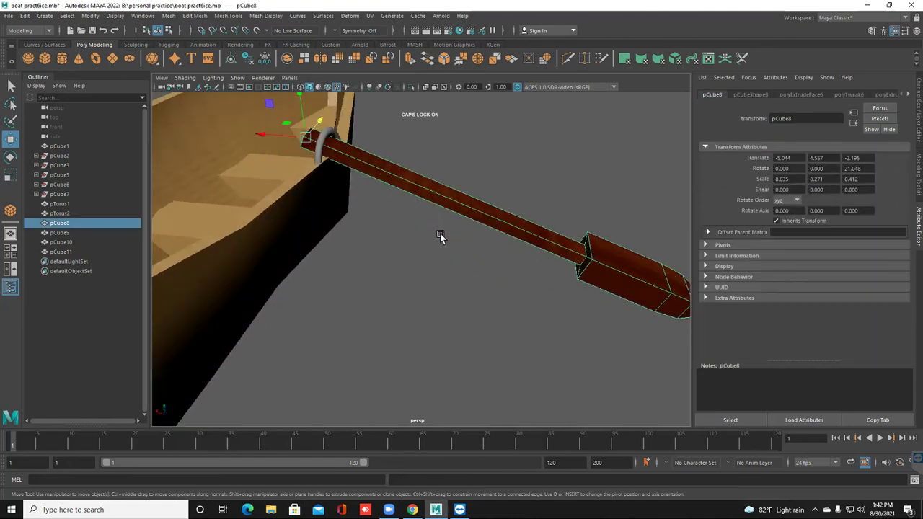
pyautogui.scroll(-2, 439, 270)
pyautogui.scroll(3, 439, 274)
pyautogui.moveTo(578, 181); pyautogui.dragTo(482, 288)
pyautogui.scroll(-3, 503, 254)
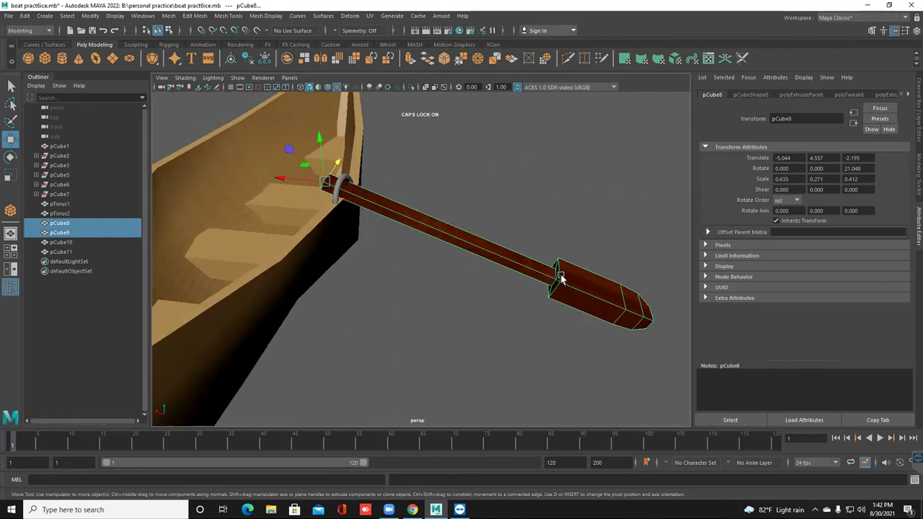
pyautogui.click(578, 284)
pyautogui.scroll(-5, 501, 252)
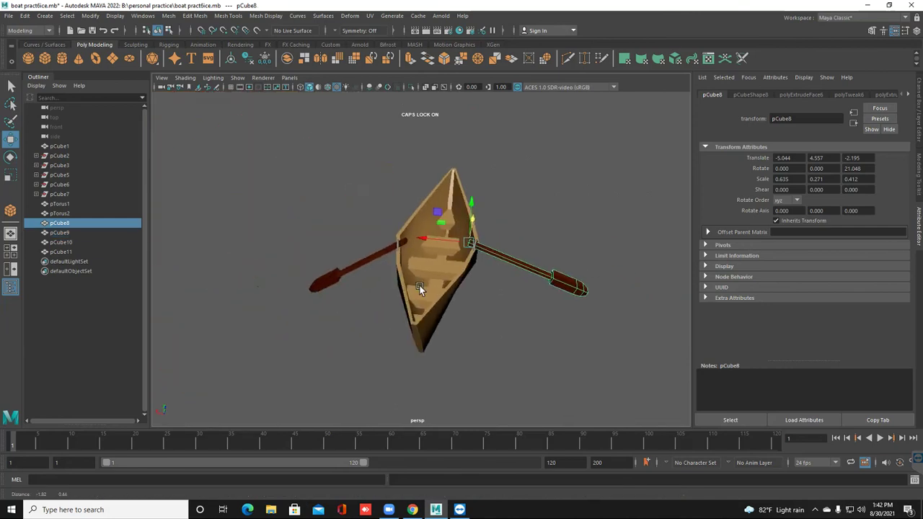
pyautogui.keyDown('alt'); pyautogui.moveTo(369, 300); pyautogui.dragTo(485, 281); pyautogui.keyUp('alt')
pyautogui.click(484, 282)
pyautogui.click(473, 239)
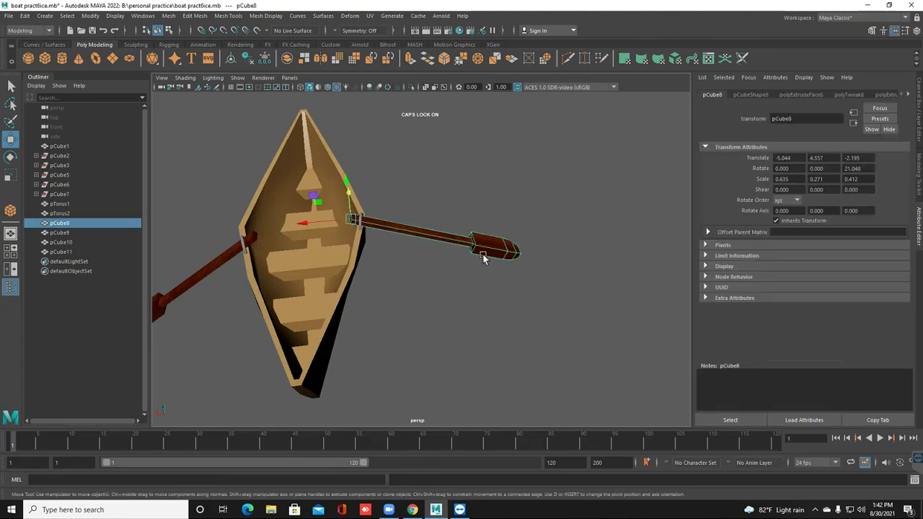
pyautogui.click(483, 258)
pyautogui.click(483, 248)
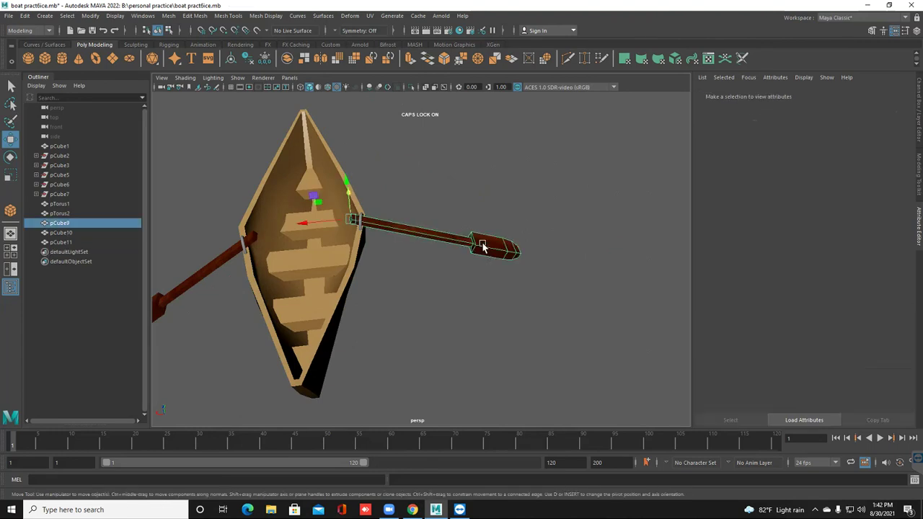
pyautogui.press('Delete')
# - Undo the deletion of the remaining oar pCube9, save the scene and clear the selection
pyautogui.hotkey('ctrl', 'z')
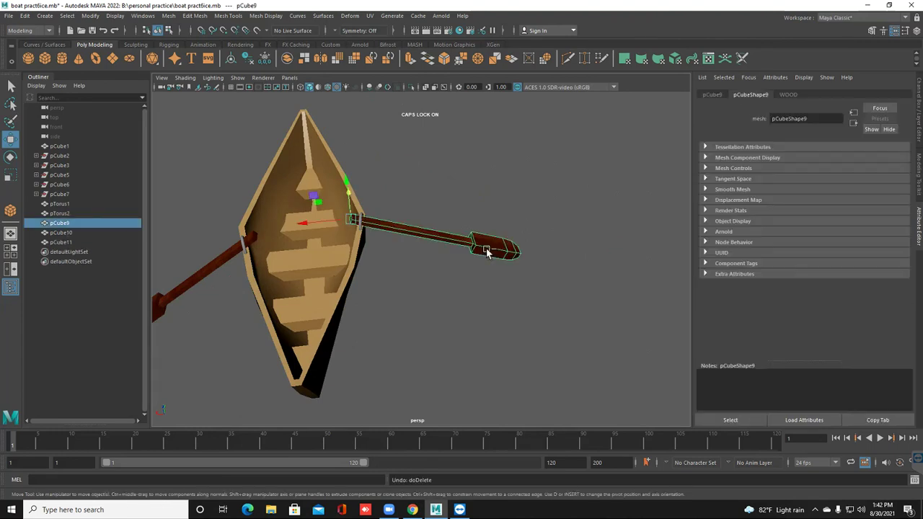
pyautogui.click(490, 198)
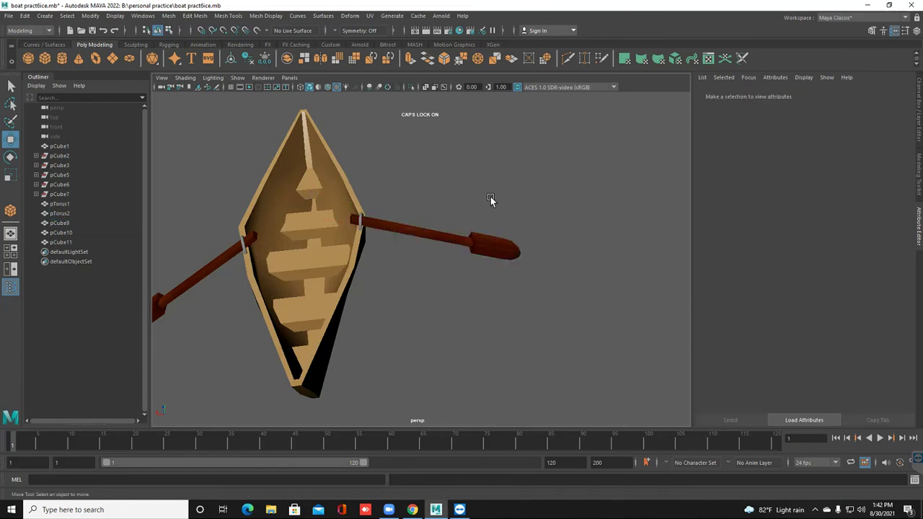
pyautogui.hotkey('ctrl', 'z')
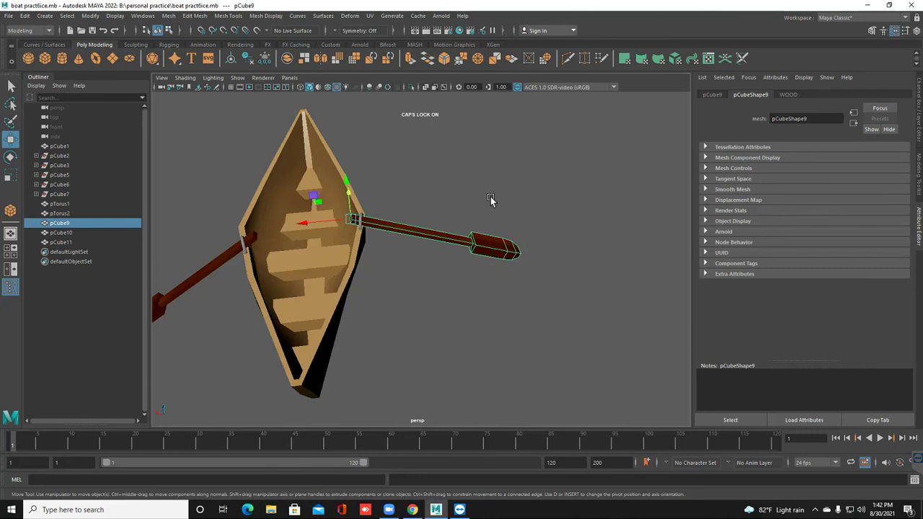
pyautogui.click(490, 198)
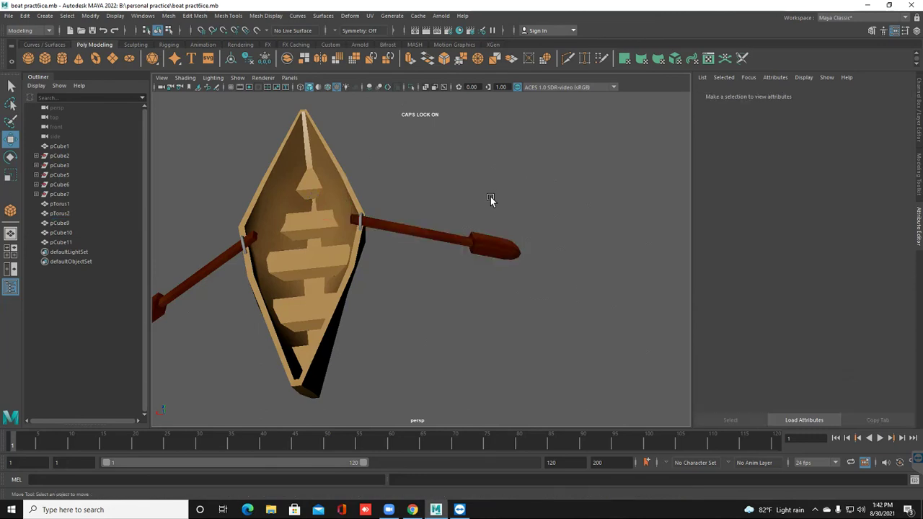
# - Select the rim holder pTorus2 around the nearer oar on the boat's edge
pyautogui.moveTo(491, 196)
pyautogui.keyDown('alt'); pyautogui.mouseDown()
pyautogui.moveTo(465, 342)
pyautogui.moveTo(405, 271)
pyautogui.moveTo(399, 251)
pyautogui.moveTo(488, 315)
pyautogui.moveTo(531, 360)
pyautogui.moveTo(529, 373)
pyautogui.moveTo(408, 295)
pyautogui.moveTo(484, 325)
pyautogui.mouseUp(); pyautogui.keyUp('alt')
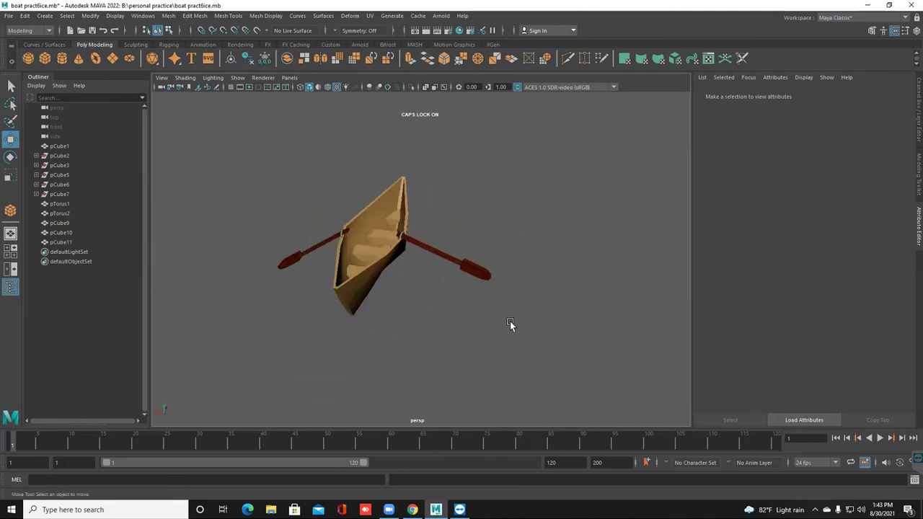
pyautogui.scroll(4, 410, 256)
pyautogui.keyDown('alt'); pyautogui.moveTo(538, 336); pyautogui.dragTo(517, 312); pyautogui.keyUp('alt')
pyautogui.click(512, 317)
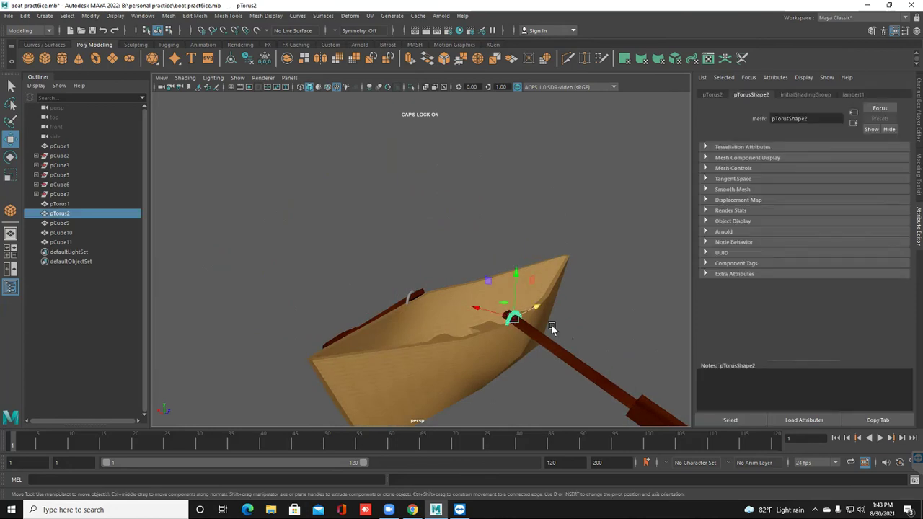
pyautogui.rightClick(508, 319)
pyautogui.moveTo(523, 511)
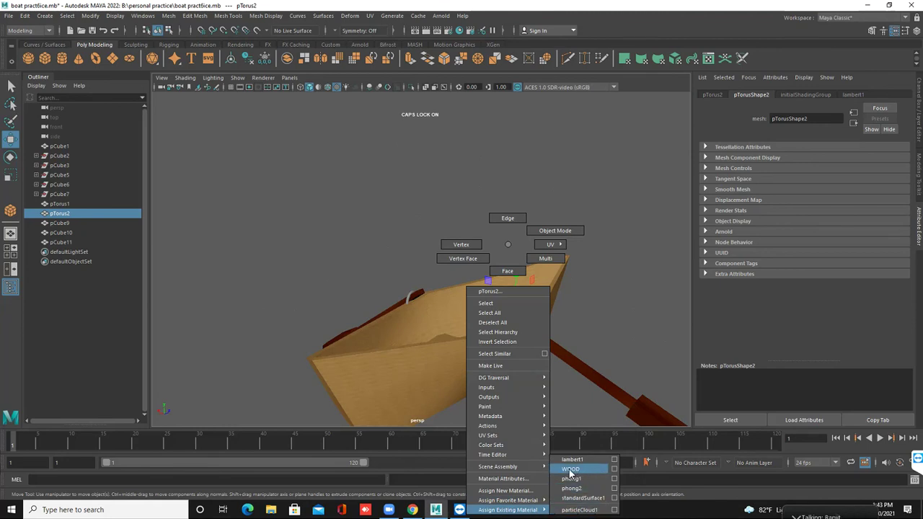
pyautogui.click(510, 246)
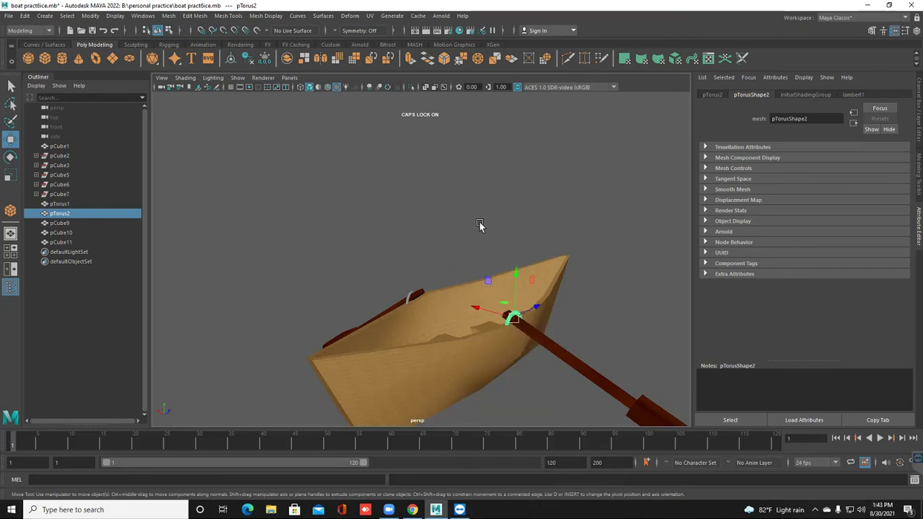
pyautogui.click(479, 224)
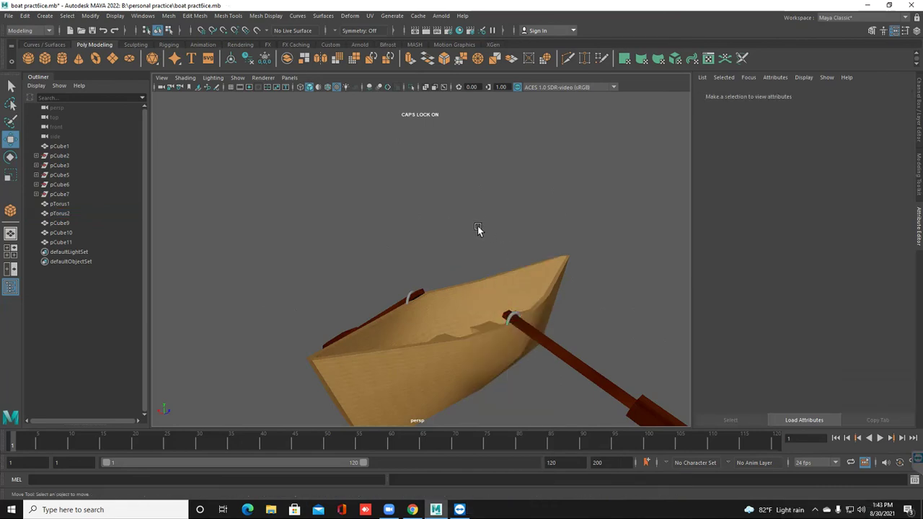
pyautogui.hotkey('ctrl', 'z')
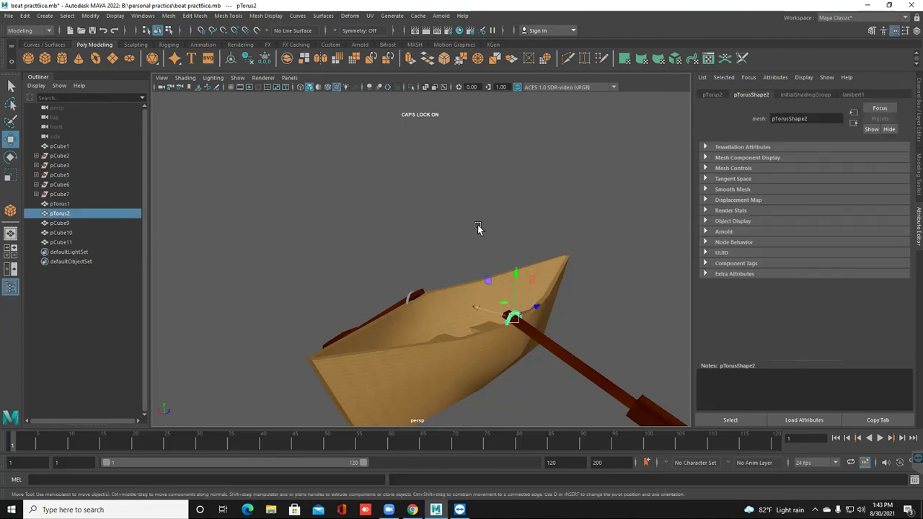
# - Add the opposite rim holder to the selection and assign both holders a new Phong material
pyautogui.keyDown('shift'); pyautogui.click(410, 297); pyautogui.keyUp('shift')
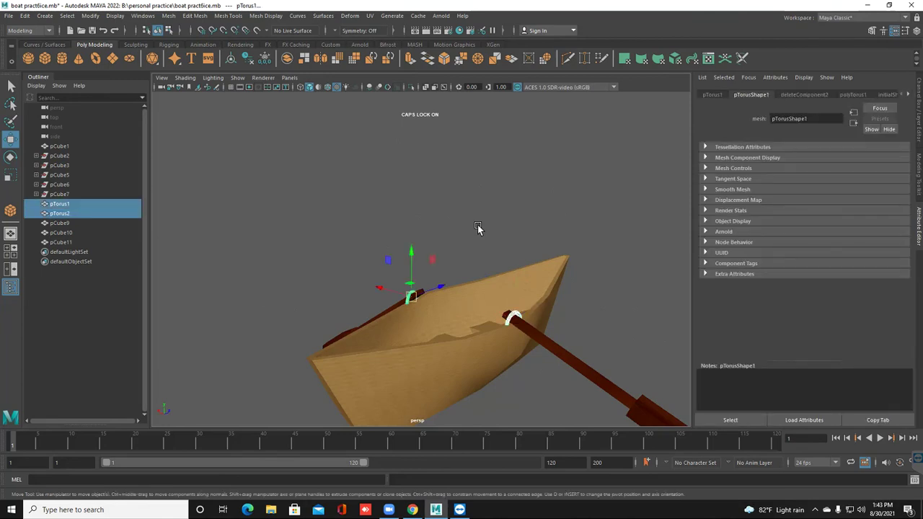
pyautogui.rightClick(408, 276)
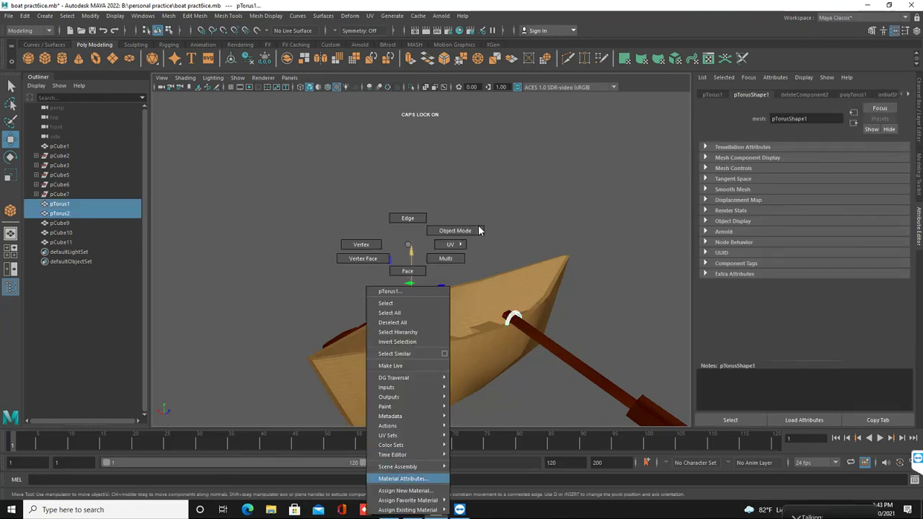
pyautogui.click(404, 490)
pyautogui.click(384, 263)
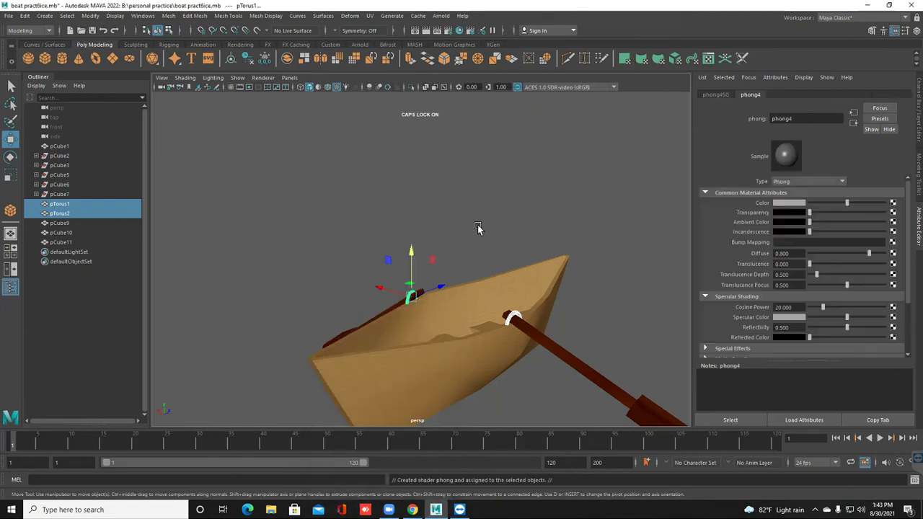
# - Darken the rim holders' material color to a value of 0.231 and save the scene
pyautogui.click(789, 203)
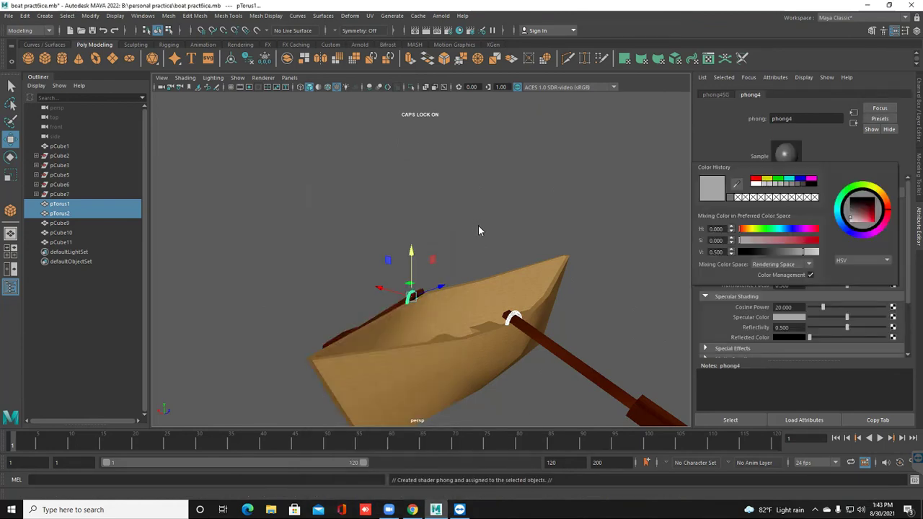
pyautogui.moveTo(803, 252); pyautogui.dragTo(785, 252)
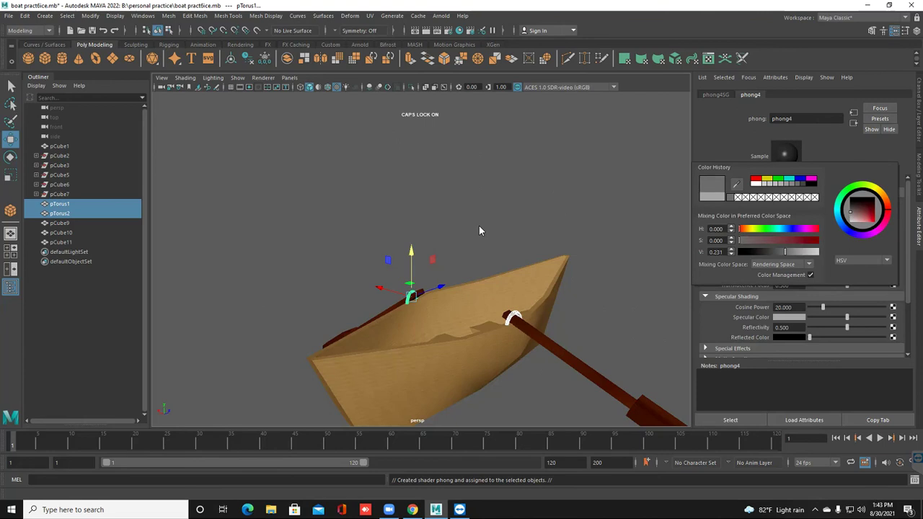
pyautogui.click(478, 228)
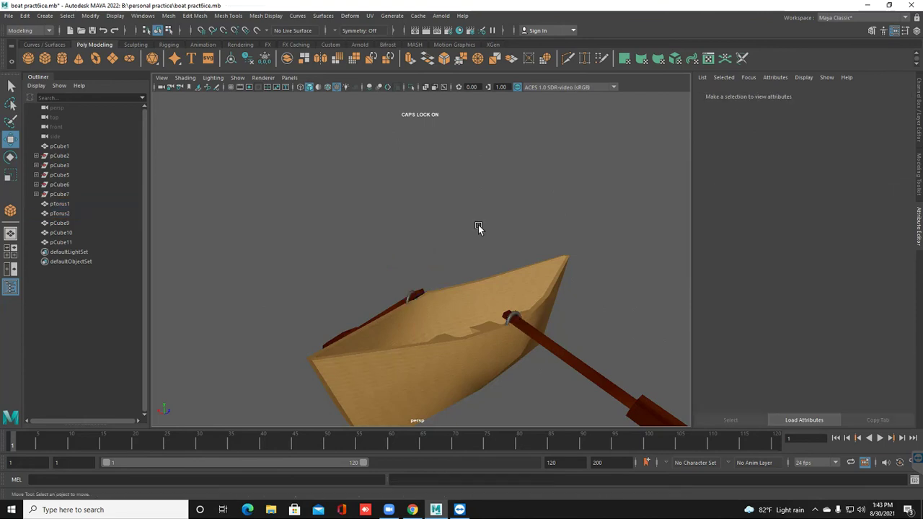
pyautogui.moveTo(478, 225)
pyautogui.keyDown('alt'); pyautogui.mouseDown()
pyautogui.moveTo(504, 263)
pyautogui.moveTo(530, 220)
pyautogui.moveTo(527, 256)
pyautogui.mouseUp(); pyautogui.keyUp('alt')
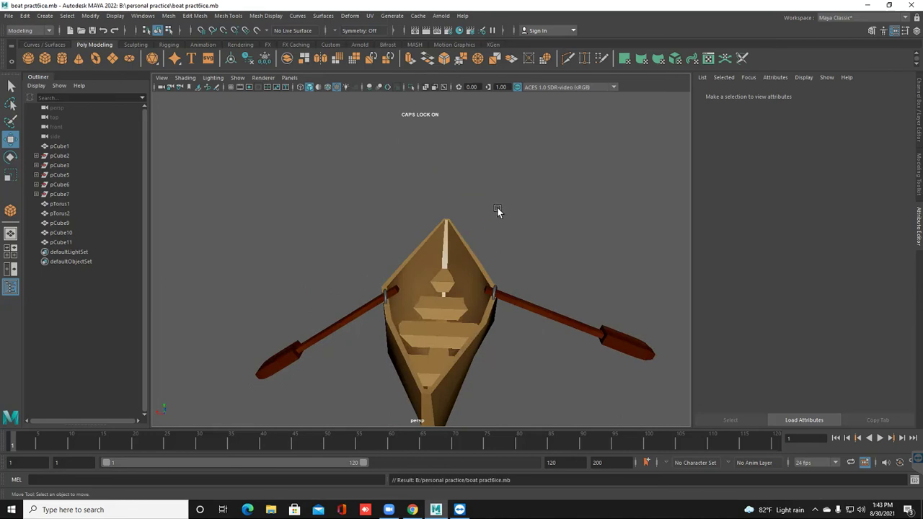
# - Create a polygon plane at the boat and move and scale it up into a large surface around the boat
pyautogui.keyDown('alt'); pyautogui.moveTo(619, 233); pyautogui.dragTo(9, 290); pyautogui.keyUp('alt')
pyautogui.scroll(5, 9, 290)
pyautogui.keyDown('alt'); pyautogui.moveTo(186, 254); pyautogui.dragTo(247, 269); pyautogui.keyUp('alt')
pyautogui.scroll(-5, 246, 271)
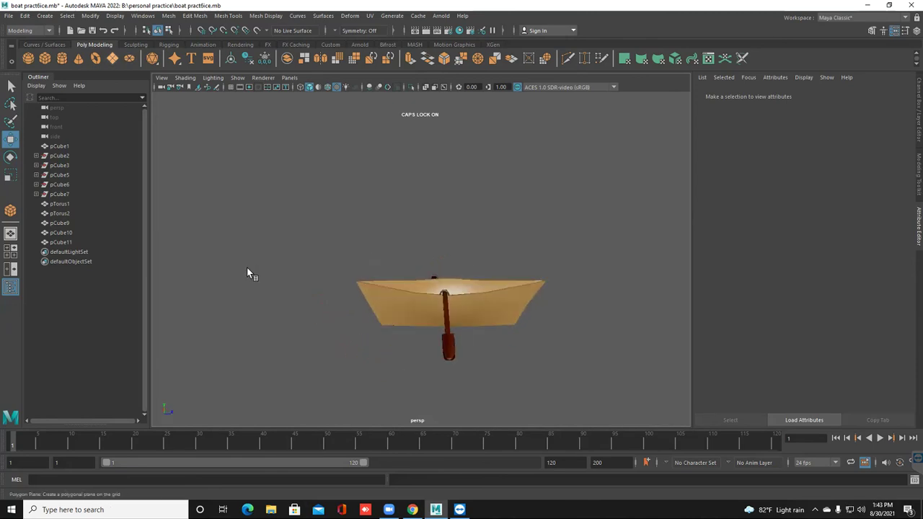
pyautogui.moveTo(248, 271); pyautogui.dragTo(247, 269)
pyautogui.press('w')
pyautogui.moveTo(449, 309); pyautogui.dragTo(462, 312)
pyautogui.press('r')
pyautogui.moveTo(247, 270); pyautogui.dragTo(247, 270, button='middle')
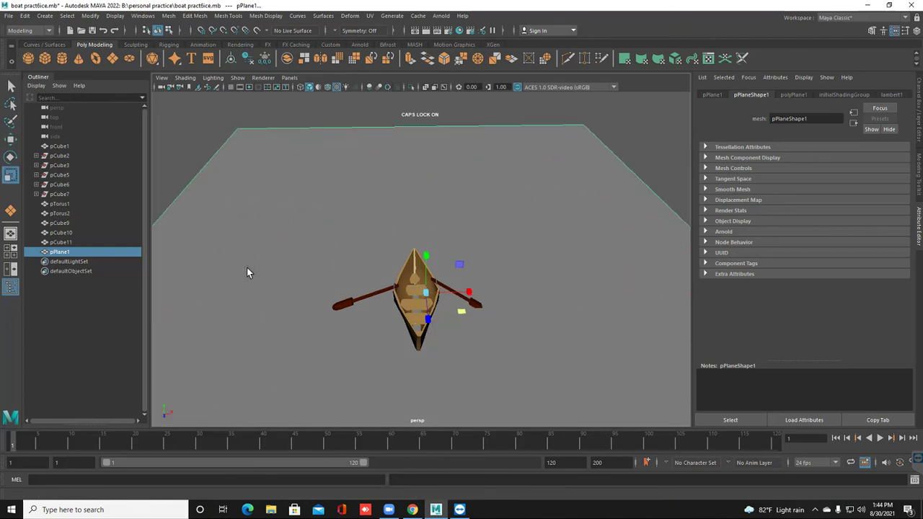
# - Assign a new Ocean Shader material to the large plane around the boat and start timeline playback
pyautogui.moveTo(498, 244); pyautogui.dragTo(496, 490, button='right')
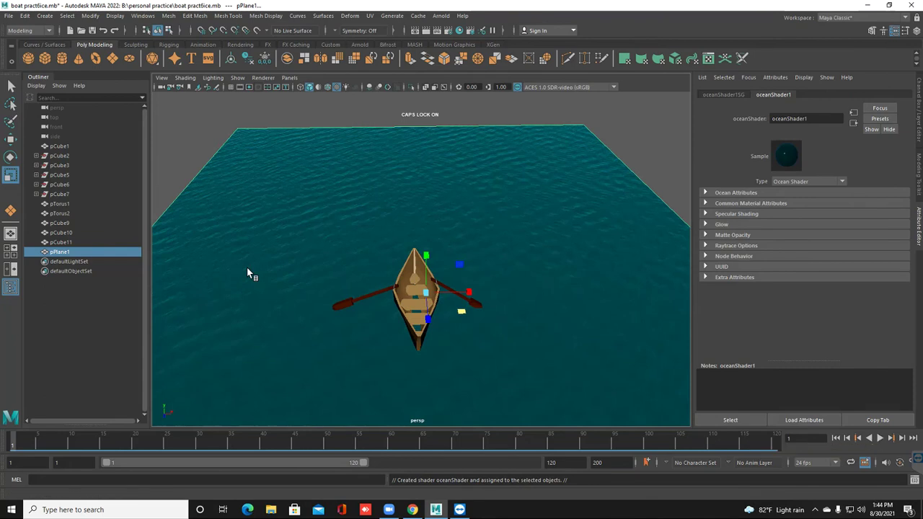
pyautogui.hotkey('alt', 'v')
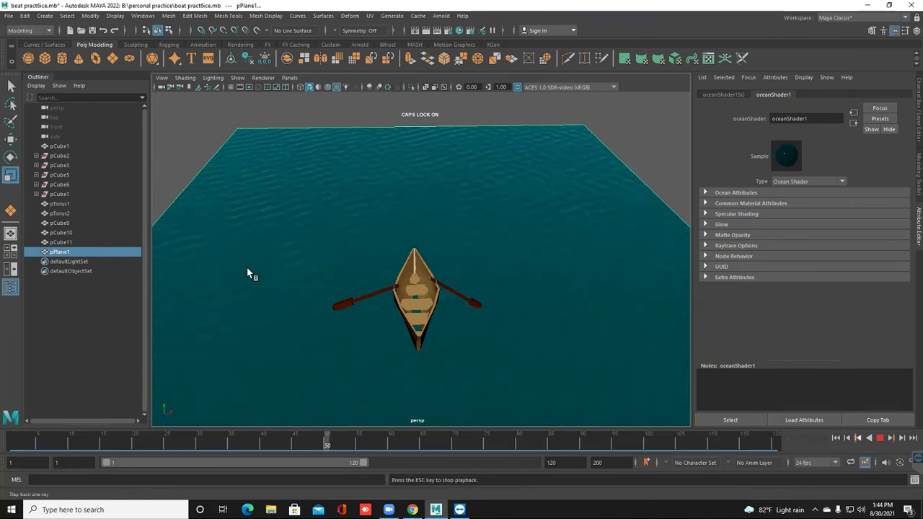
# - Examine the animated water around the boat from several distances and angles, stop playback and return to the first frame
pyautogui.scroll(-10, 247, 268)
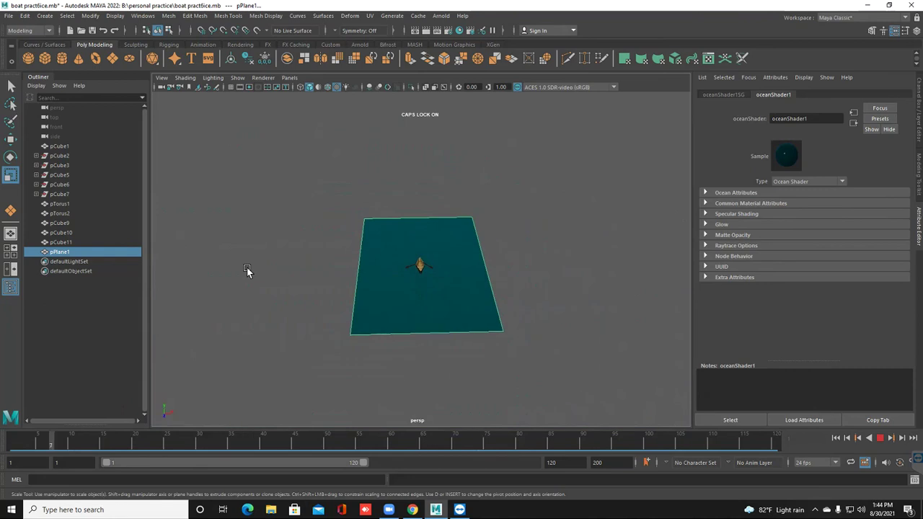
pyautogui.keyDown('alt'); pyautogui.moveTo(246, 269); pyautogui.dragTo(247, 270); pyautogui.keyUp('alt')
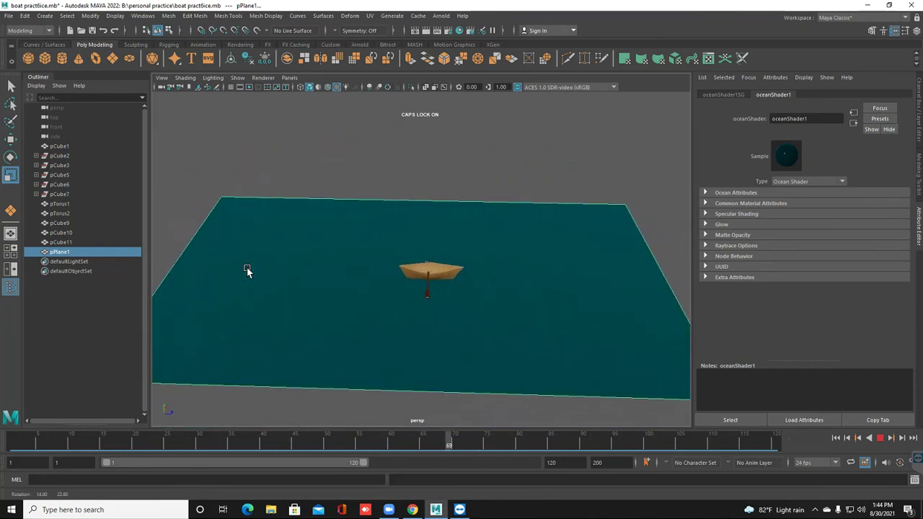
pyautogui.scroll(5, 246, 270)
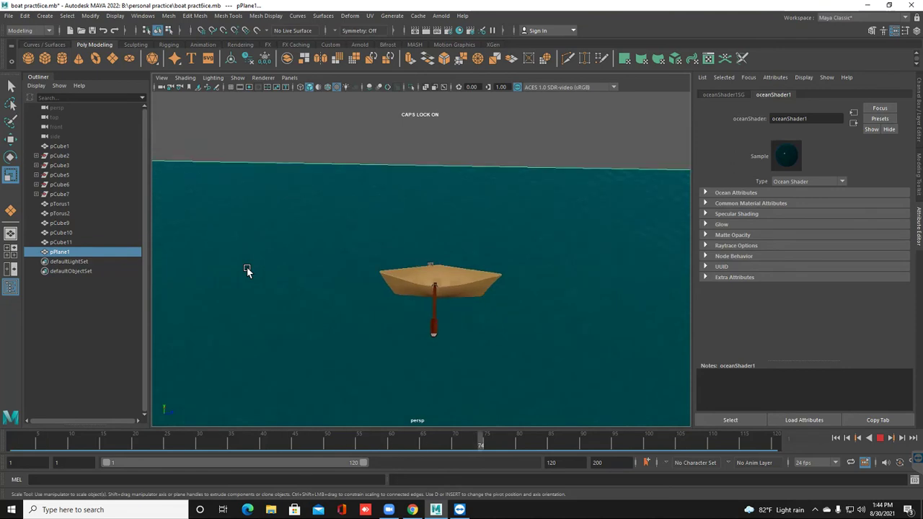
pyautogui.scroll(-8, 247, 269)
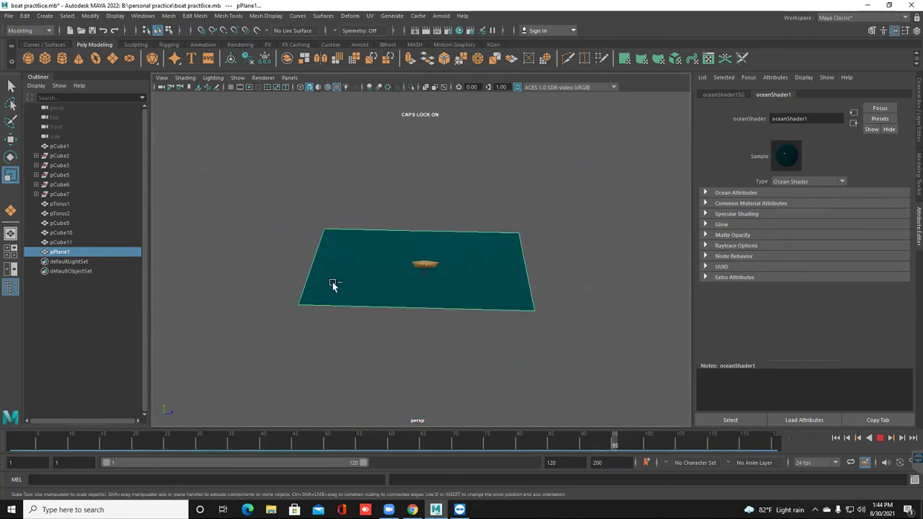
pyautogui.scroll(5, 327, 285)
pyautogui.keyDown('alt'); pyautogui.moveTo(344, 284); pyautogui.dragTo(322, 271); pyautogui.keyUp('alt')
pyautogui.scroll(8, 328, 278)
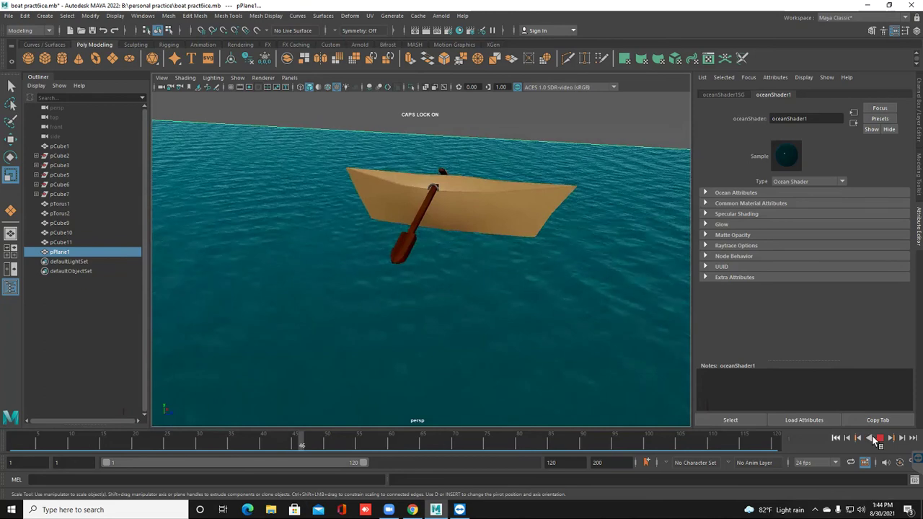
pyautogui.click(879, 438)
pyautogui.click(835, 438)
# - Save the scene and highlight the saved file's path in the result message
pyautogui.hotkey('ctrl', 's')
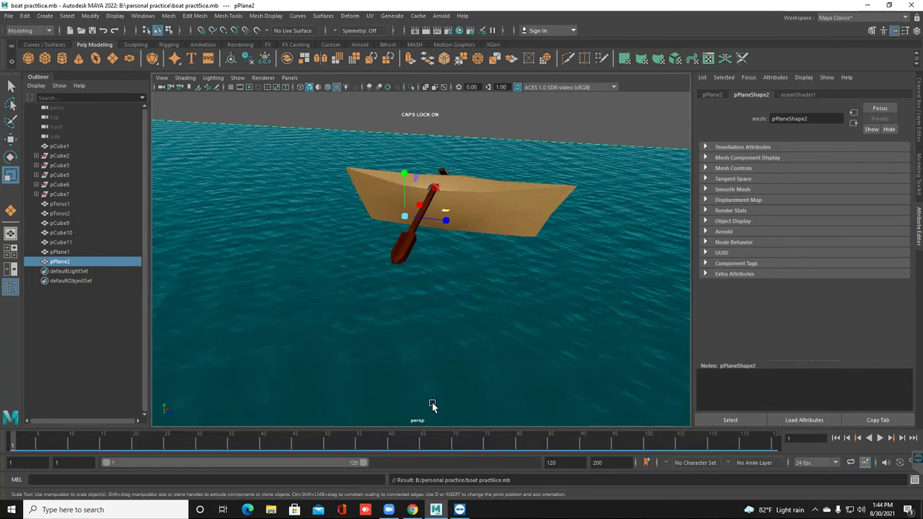
pyautogui.moveTo(516, 480); pyautogui.dragTo(462, 480)
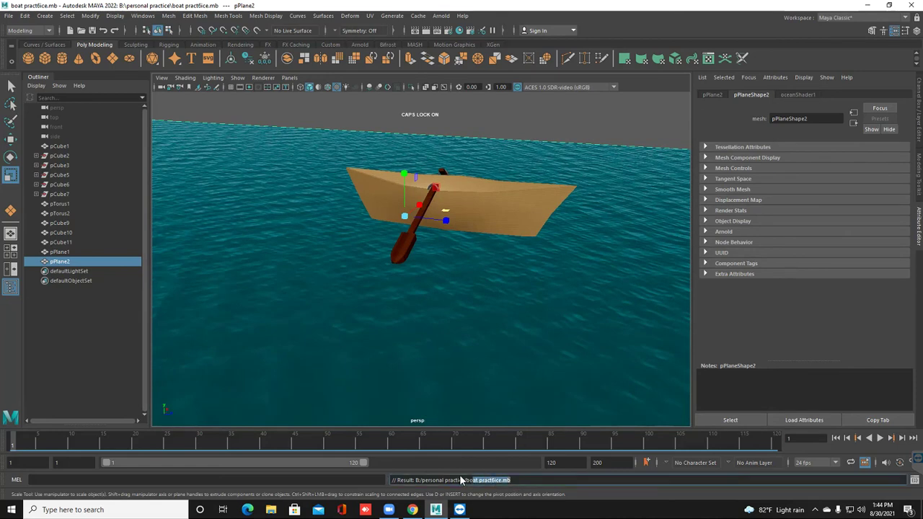
pyautogui.click(408, 482)
pyautogui.moveTo(428, 481); pyautogui.dragTo(514, 480)
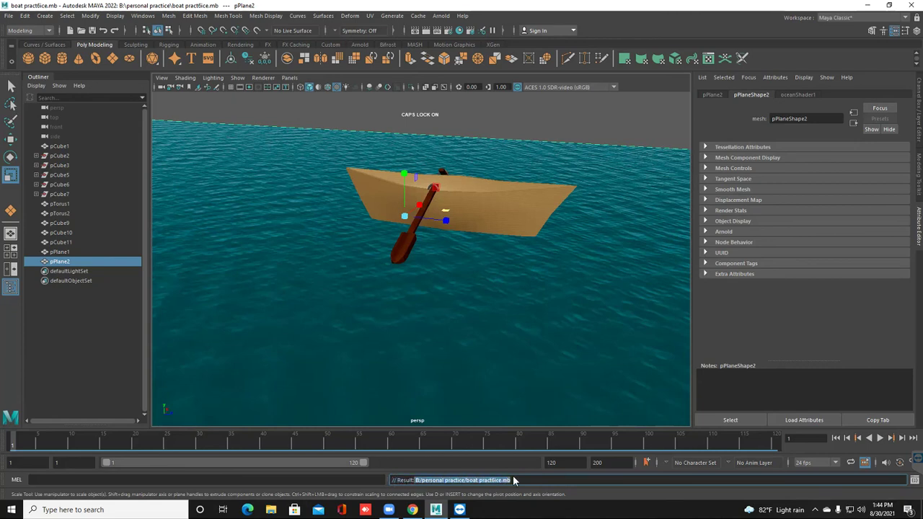
pyautogui.click(422, 484)
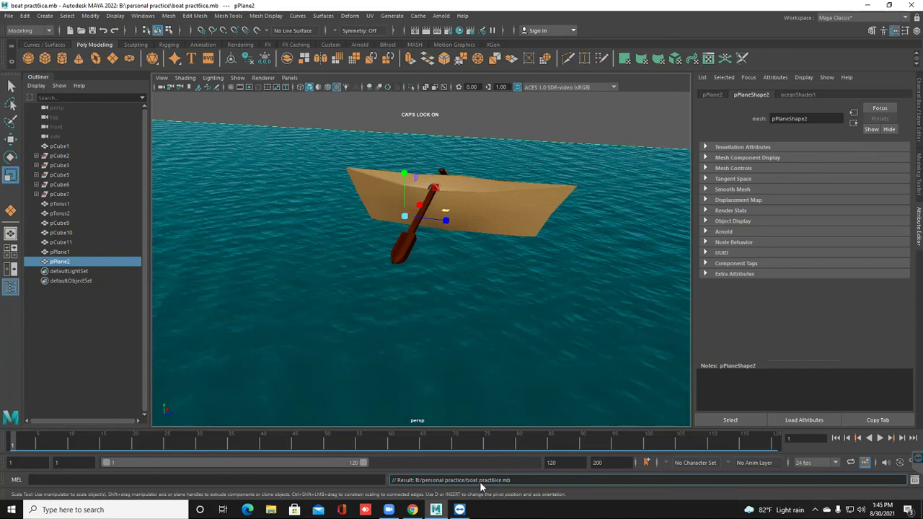
# - Check the overlapping water planes by deselecting and reselecting the surface around the boat
pyautogui.scroll(-10, 495, 371)
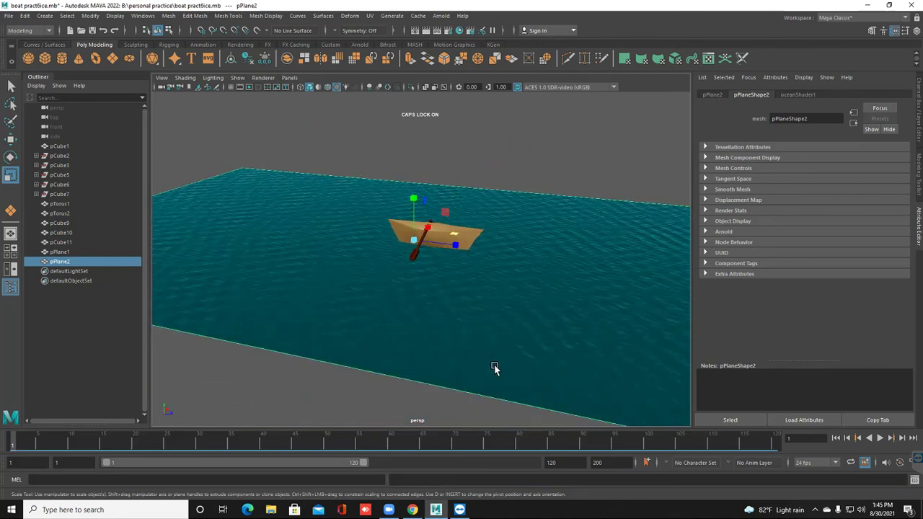
pyautogui.click(574, 183)
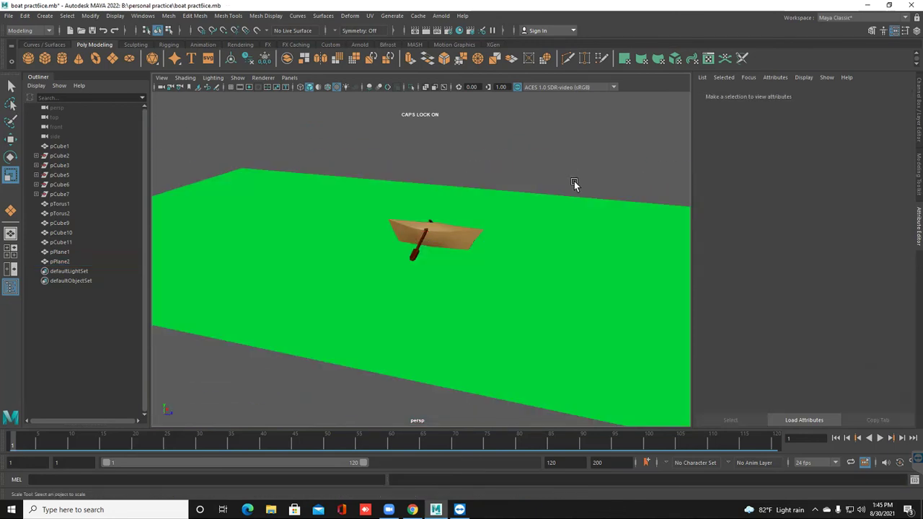
pyautogui.click(599, 257)
pyautogui.click(600, 167)
pyautogui.click(583, 236)
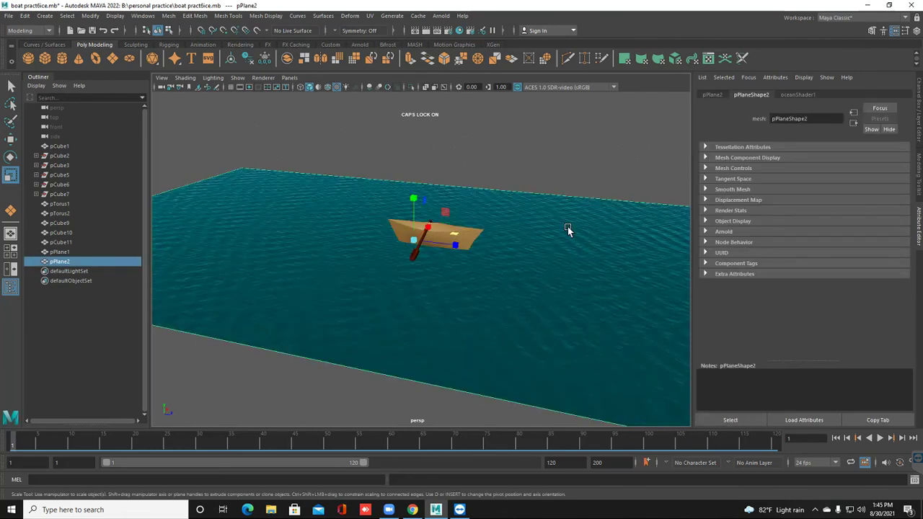
# - Undo back past the water plane's duplication, redo its Ocean Shader assignment, clear the selection and save the scene
pyautogui.hotkey('ctrl', 'z')
pyautogui.hotkey('ctrl', 'z')
pyautogui.hotkey('ctrl', 'z')
pyautogui.hotkey('ctrl', 'z')
pyautogui.hotkey('ctrl', 'z')
pyautogui.hotkey('ctrl', 'z')
pyautogui.hotkey('ctrl', 'z')
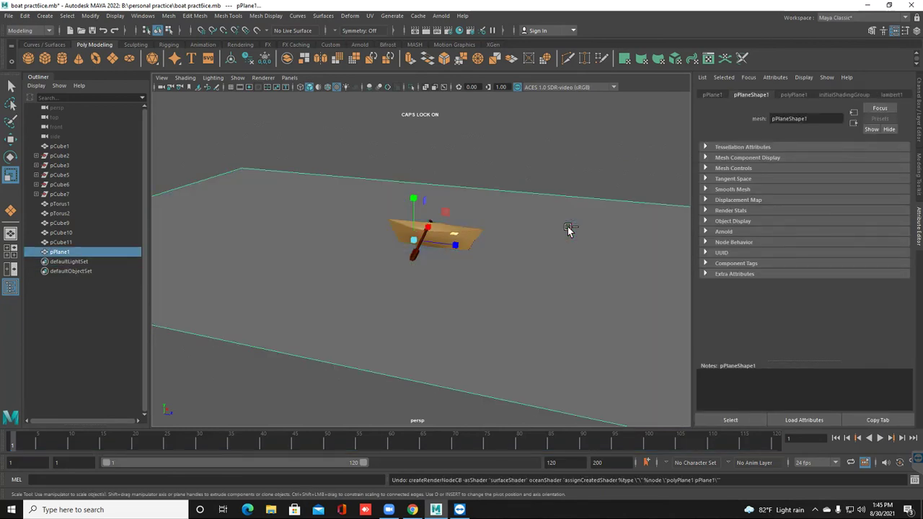
pyautogui.hotkey('shift', 'z')
pyautogui.click(559, 156)
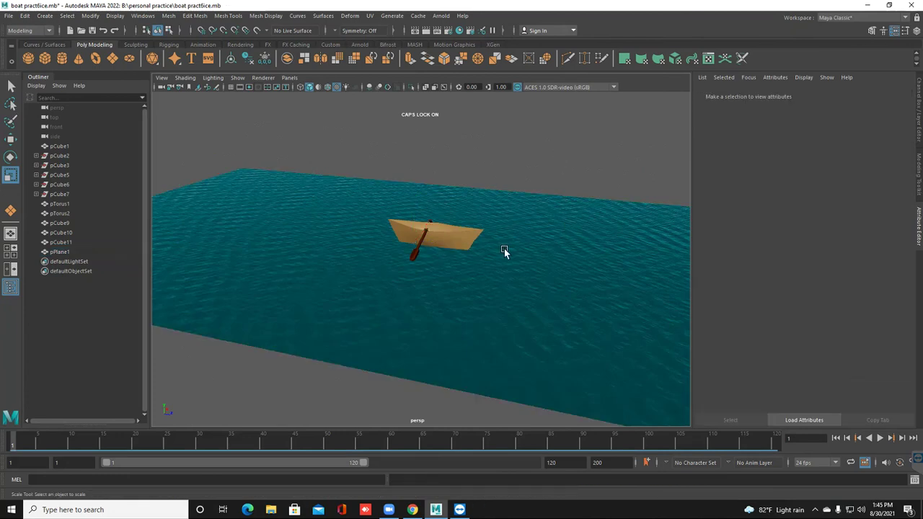
pyautogui.hotkey('ctrl', 's')
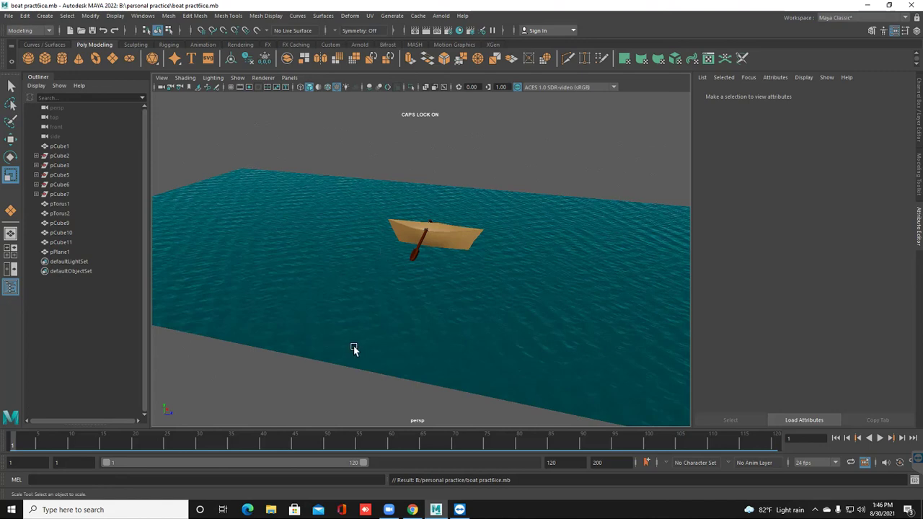
# - Examine the finished boat and oars on the ocean surface from close up, farther away and near water level
pyautogui.keyDown('alt'); pyautogui.moveTo(360, 353); pyautogui.dragTo(352, 342); pyautogui.keyUp('alt')
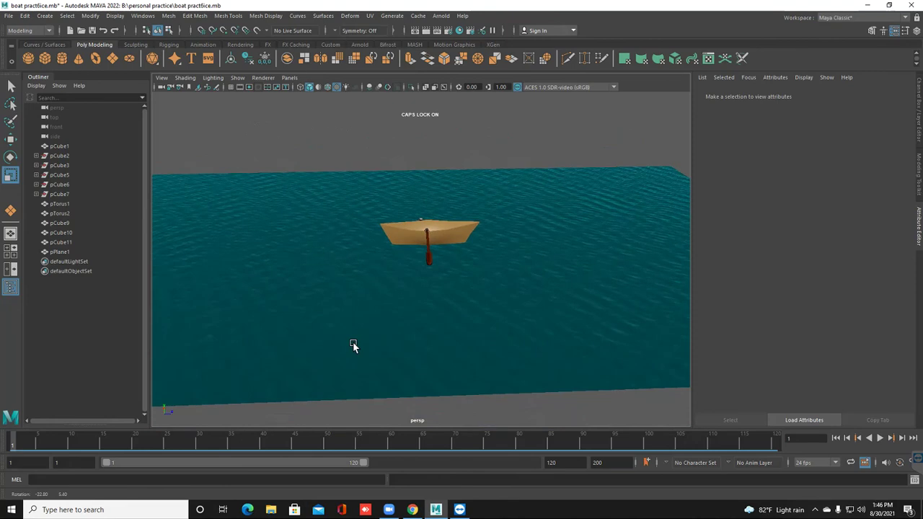
pyautogui.scroll(5, 352, 334)
pyautogui.keyDown('alt'); pyautogui.moveTo(360, 329); pyautogui.dragTo(323, 320); pyautogui.keyUp('alt')
pyautogui.scroll(-2, 358, 321)
pyautogui.scroll(-2, 357, 319)
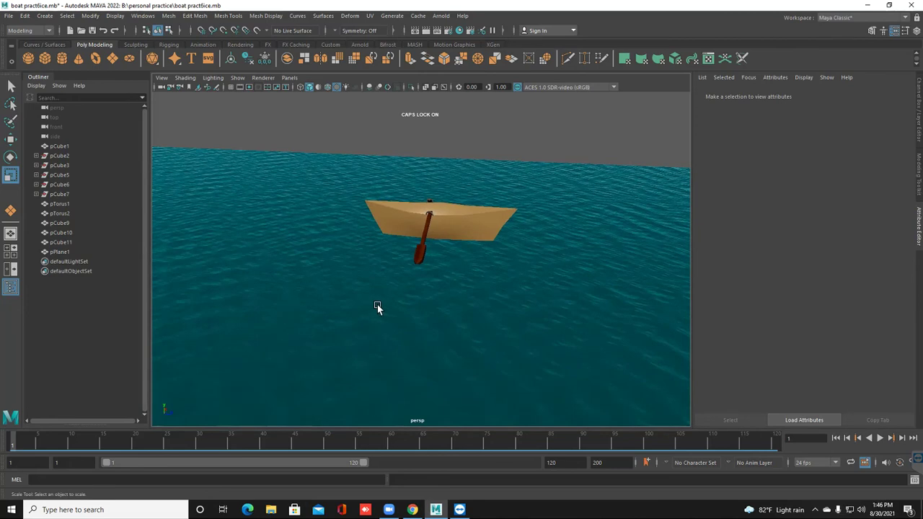
pyautogui.keyDown('alt'); pyautogui.moveTo(368, 300); pyautogui.dragTo(365, 295); pyautogui.keyUp('alt')
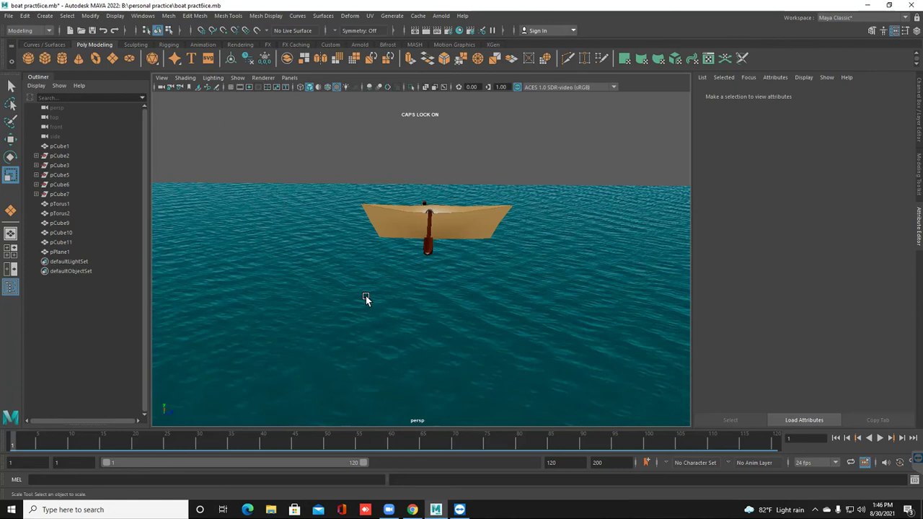
pyautogui.keyDown('alt'); pyautogui.moveTo(371, 297); pyautogui.dragTo(341, 300); pyautogui.keyUp('alt')
pyautogui.scroll(3, 386, 296)
pyautogui.scroll(5, 342, 302)
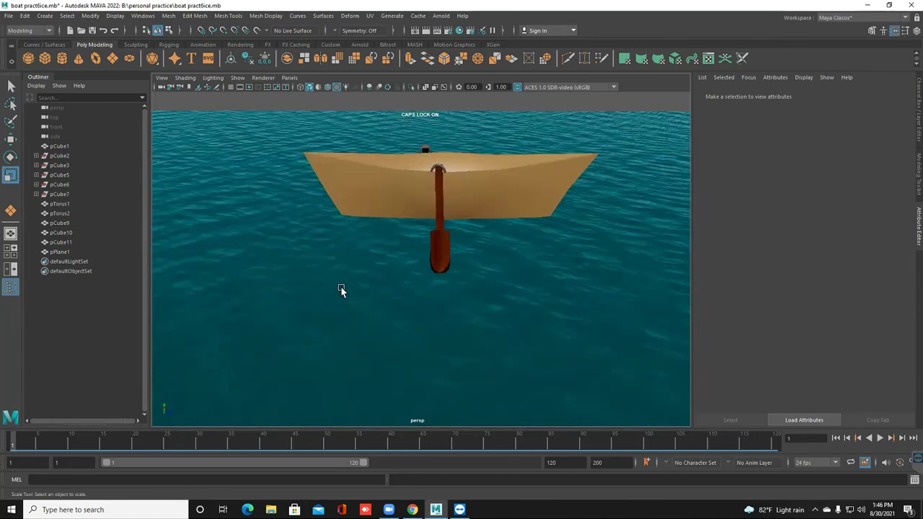
pyautogui.keyDown('alt'); pyautogui.moveTo(348, 306); pyautogui.dragTo(361, 296); pyautogui.keyUp('alt')
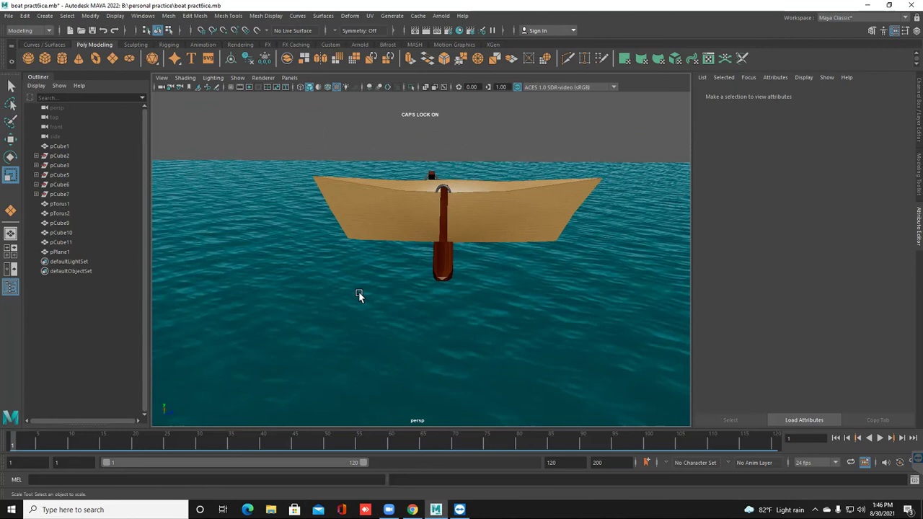
pyautogui.keyDown('alt'); pyautogui.moveTo(330, 267); pyautogui.dragTo(319, 293); pyautogui.keyUp('alt')
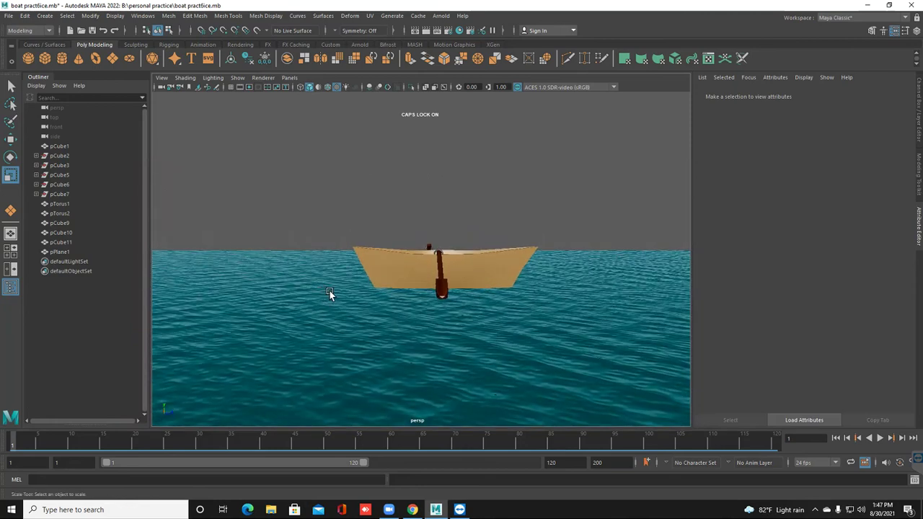